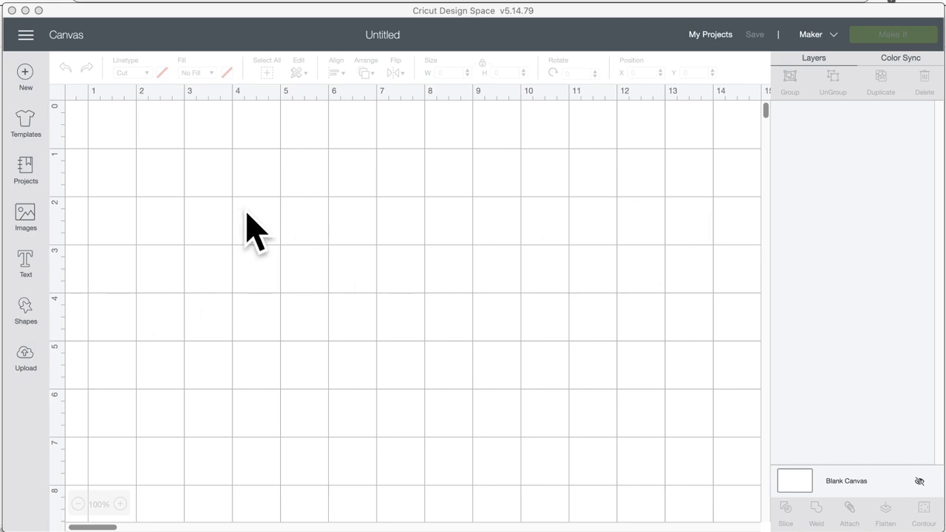
# - Go to the Home page and look through its featured project categories, from personal projects to Creative Cards
pyautogui.click(26, 35)
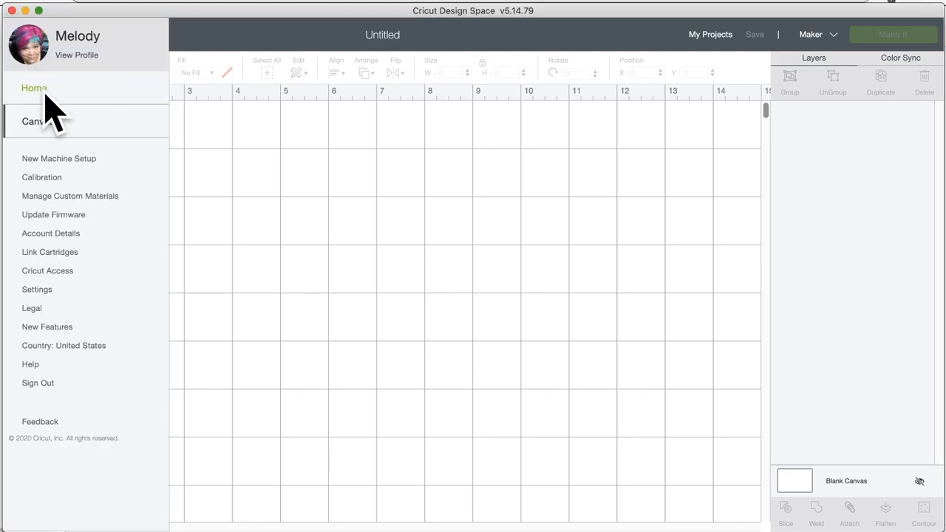
pyautogui.click(44, 89)
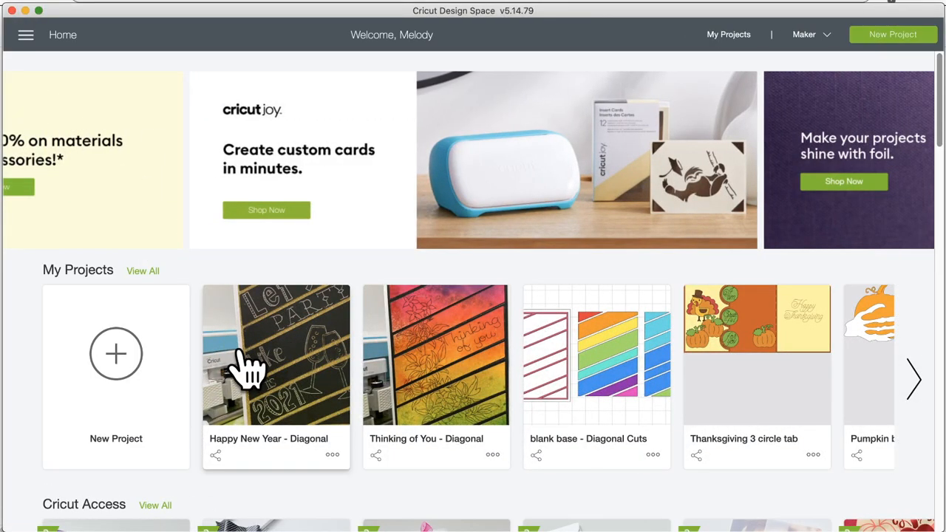
pyautogui.scroll(-3, 249, 368)
pyautogui.scroll(-15, 249, 368)
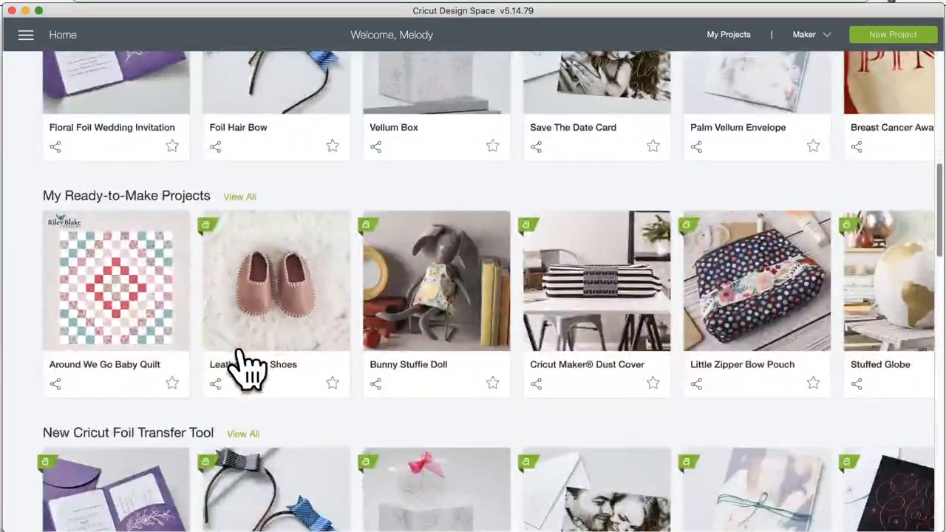
pyautogui.scroll(-7, 249, 368)
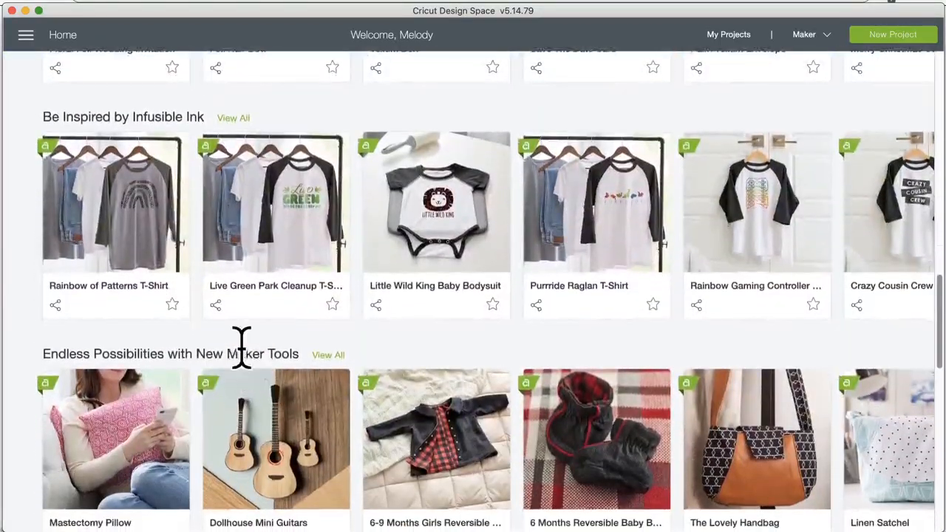
pyautogui.scroll(-1, 242, 348)
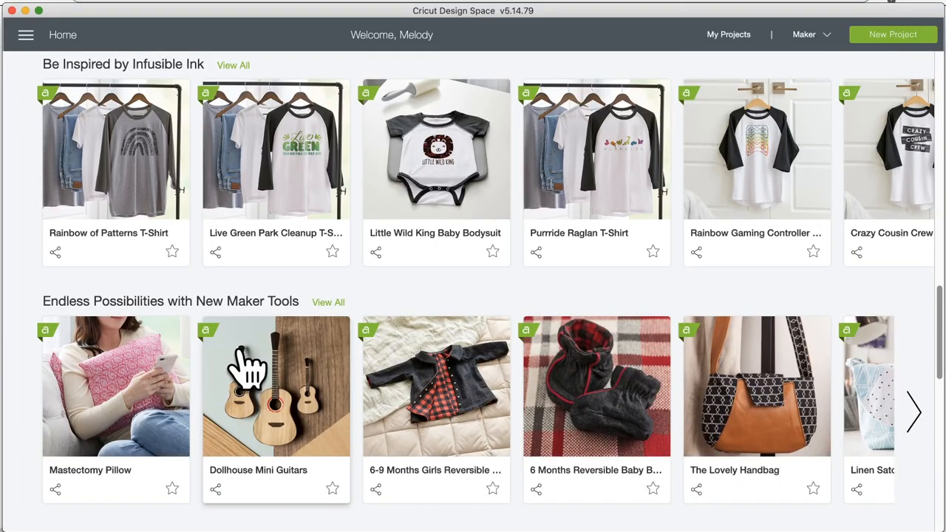
pyautogui.scroll(-8, 249, 366)
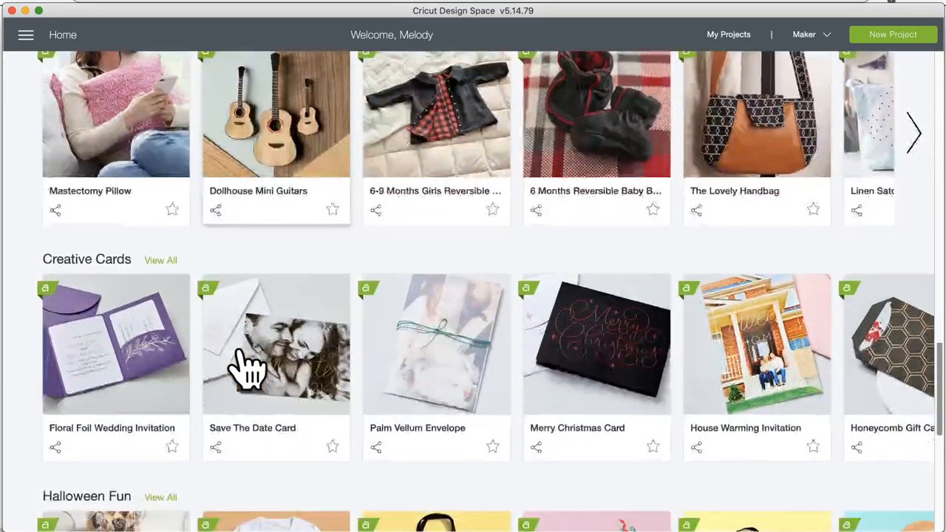
pyautogui.scroll(-5, 249, 366)
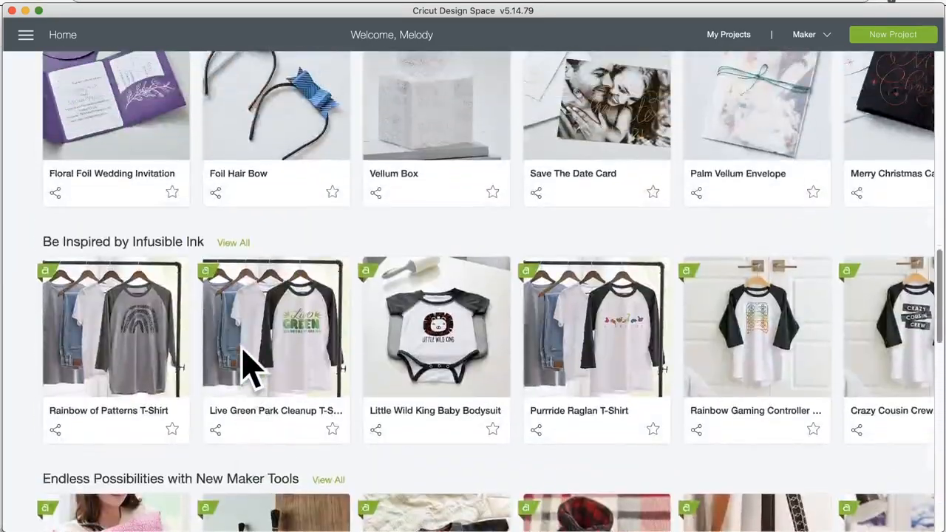
pyautogui.scroll(5, 249, 369)
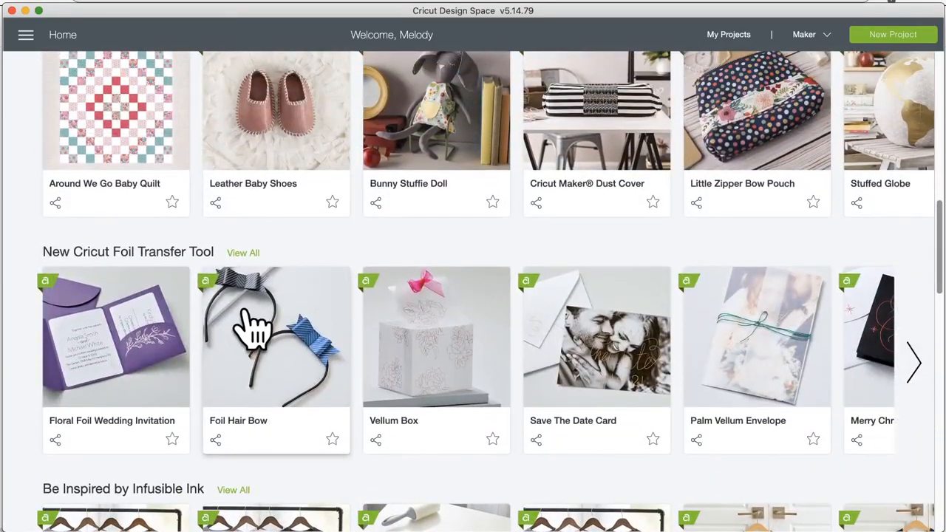
# - View all New Cricut Foil Transfer Tool projects and look through the list of available project categories
pyautogui.click(244, 253)
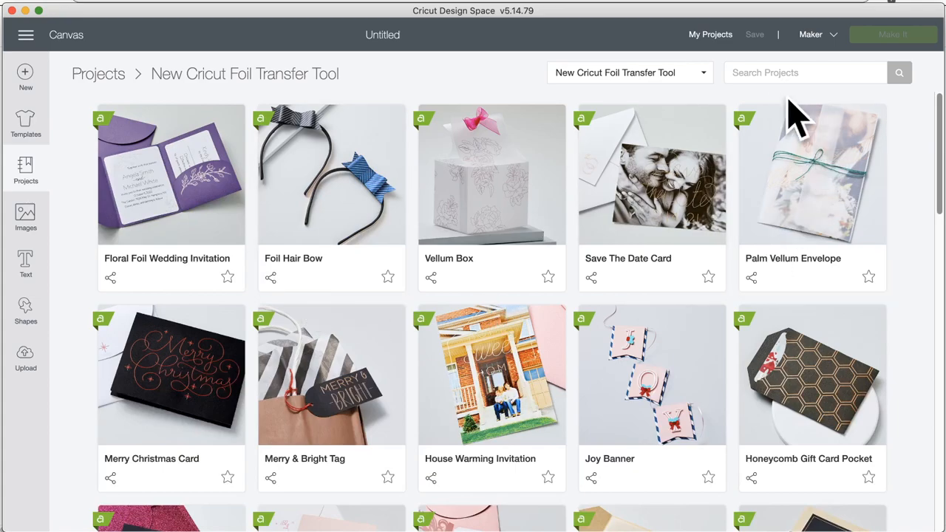
pyautogui.click(702, 74)
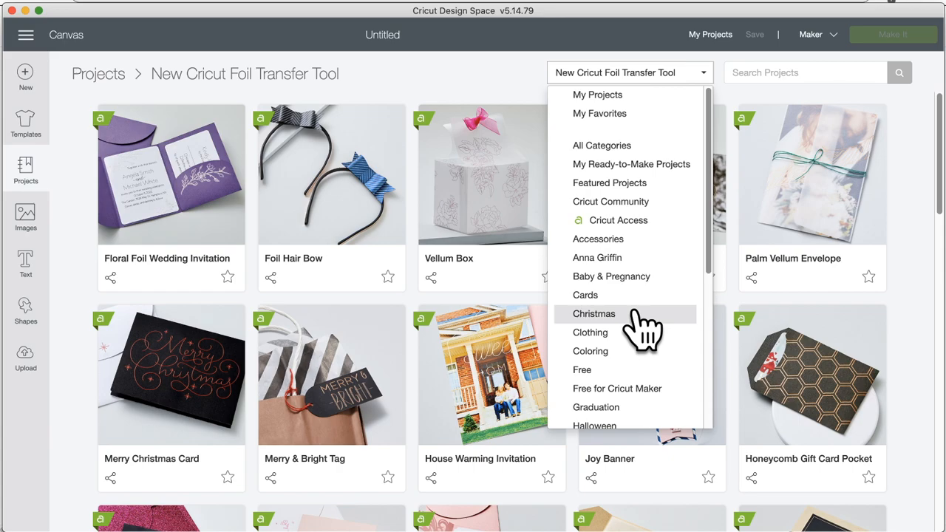
pyautogui.scroll(-5, 641, 325)
pyautogui.scroll(3, 641, 325)
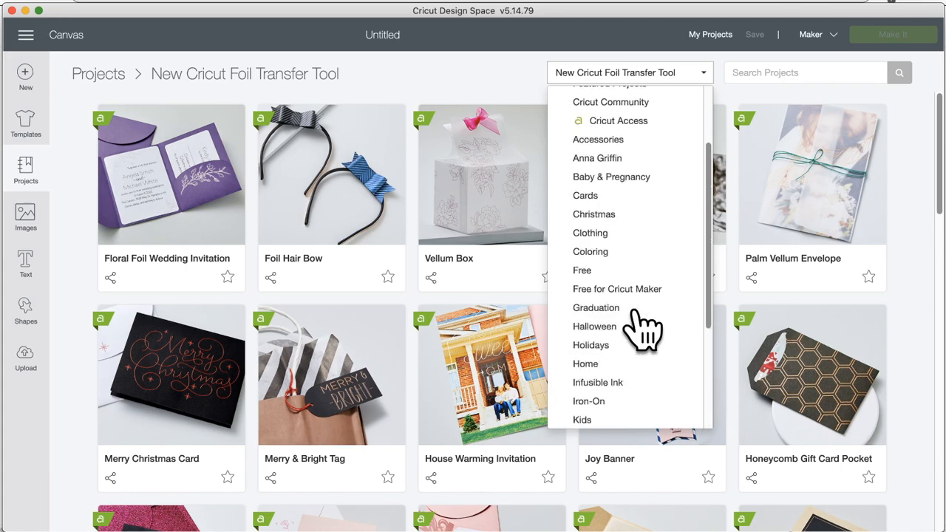
pyautogui.scroll(3, 642, 325)
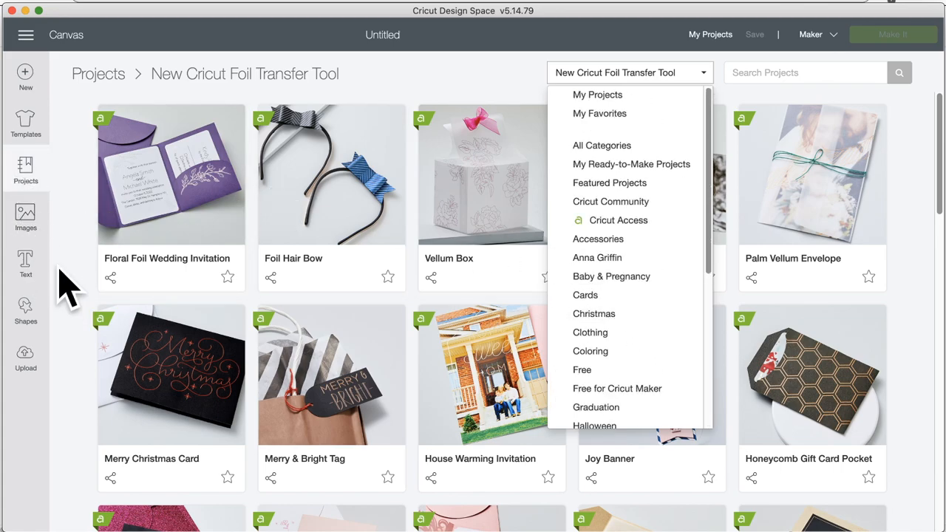
# - Open the Cricut image library, browse all images, and switch the category to Image Sets
pyautogui.click(26, 220)
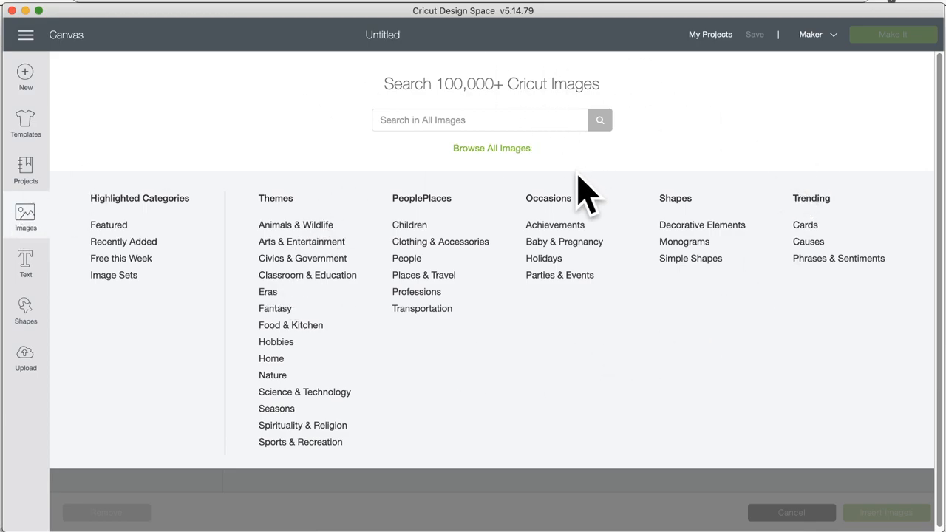
pyautogui.click(501, 149)
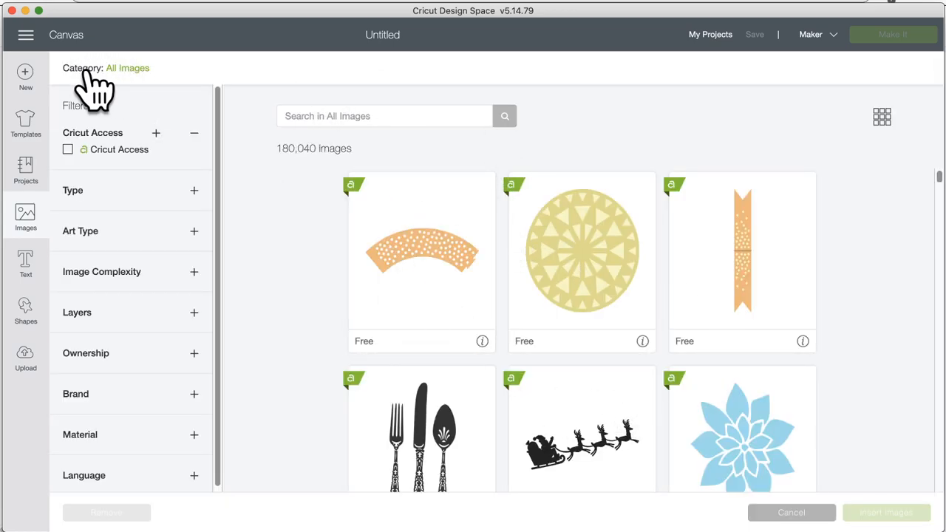
pyautogui.click(122, 70)
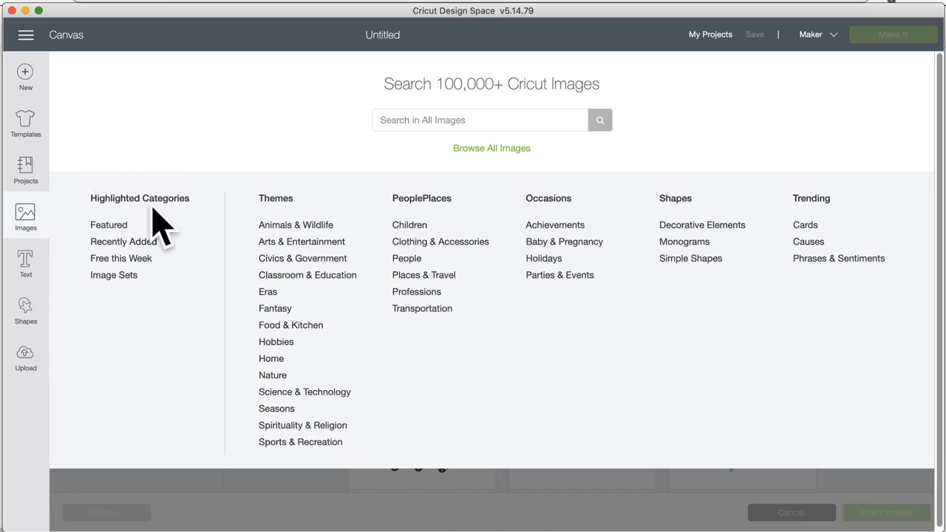
pyautogui.click(111, 275)
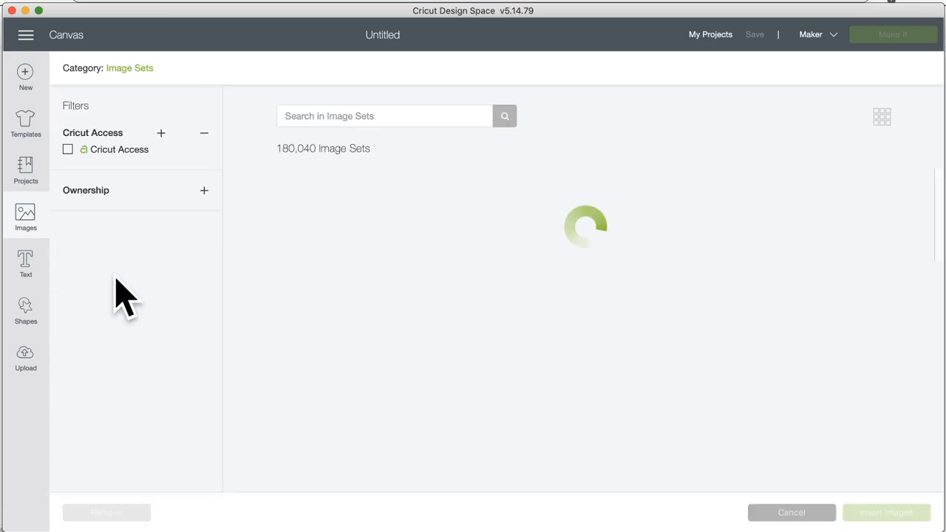
# - Examine the listed image sets, comparing their contents, image counts, Cricut Access markers and purchased, subscribed or priced labels
pyautogui.scroll(-8, 376, 340)
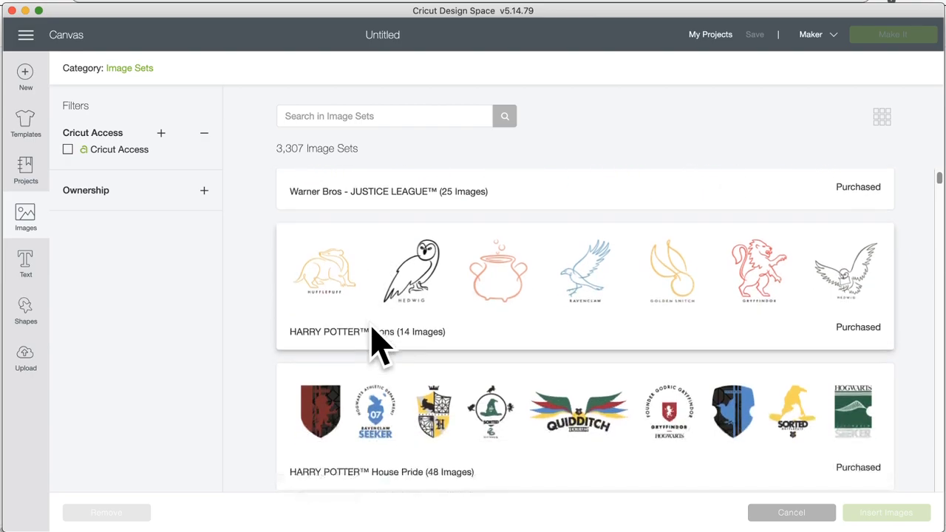
pyautogui.scroll(-5, 376, 340)
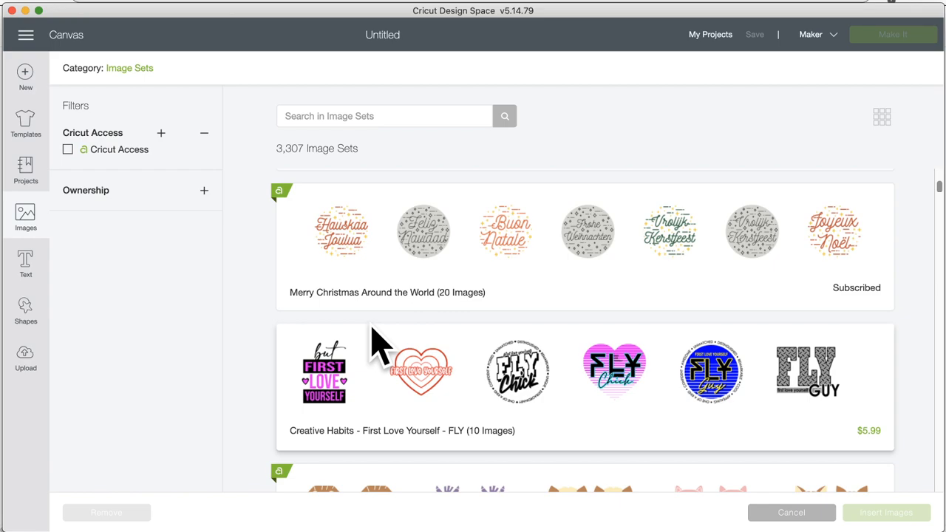
pyautogui.scroll(5, 376, 341)
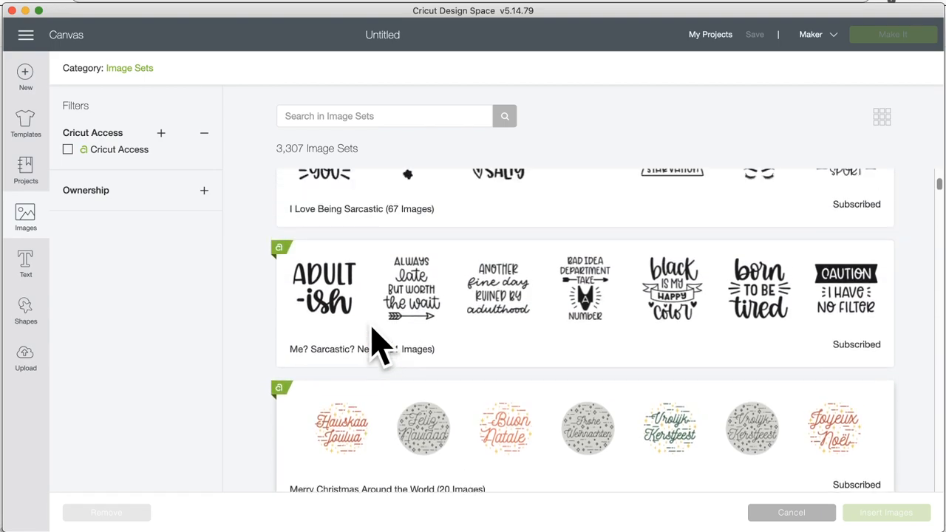
pyautogui.scroll(5, 376, 341)
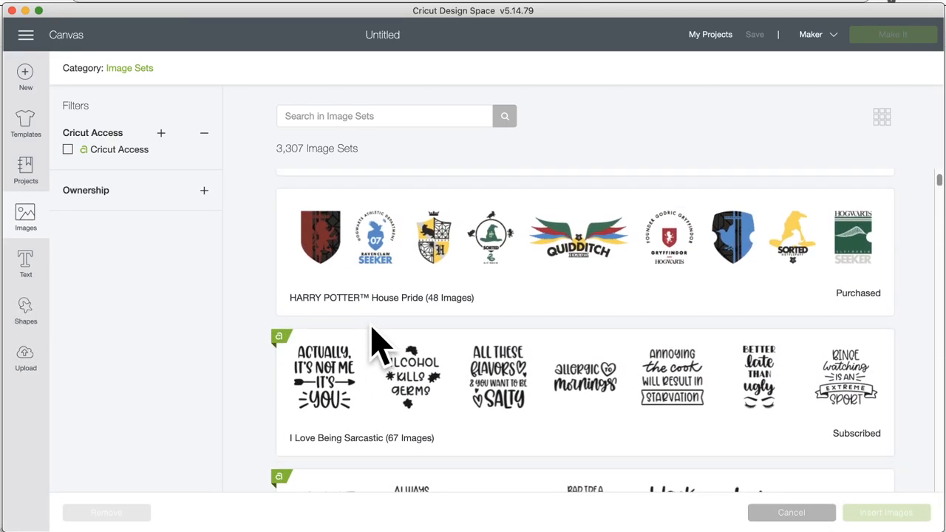
pyautogui.scroll(5, 377, 341)
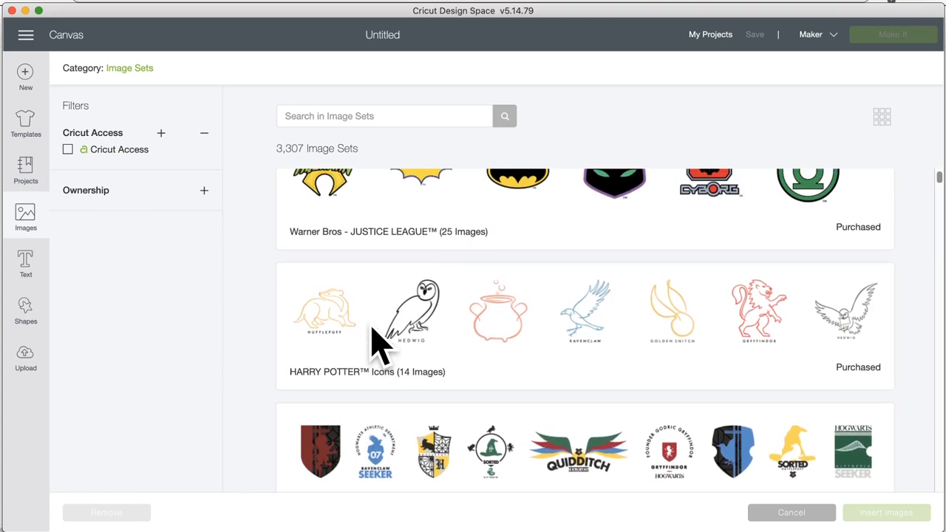
pyautogui.scroll(-8, 376, 341)
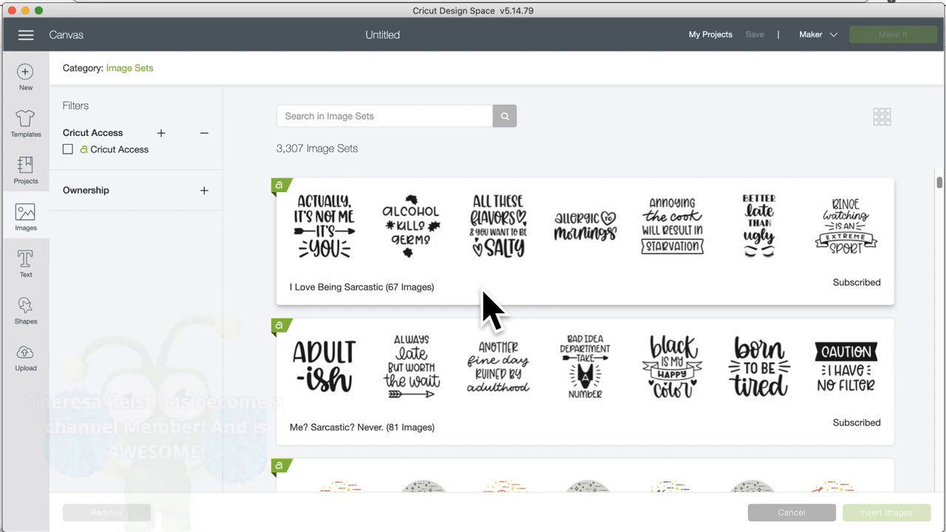
pyautogui.scroll(-2, 484, 292)
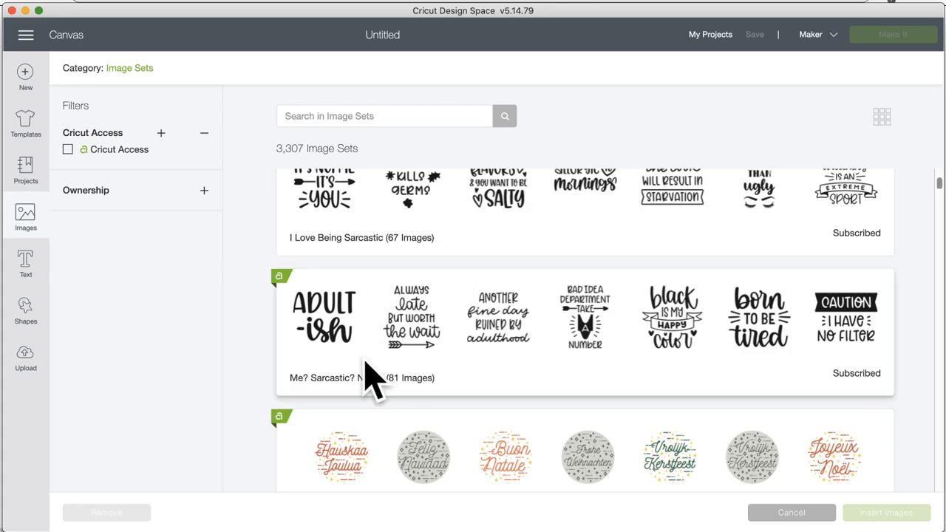
pyautogui.scroll(2, 418, 352)
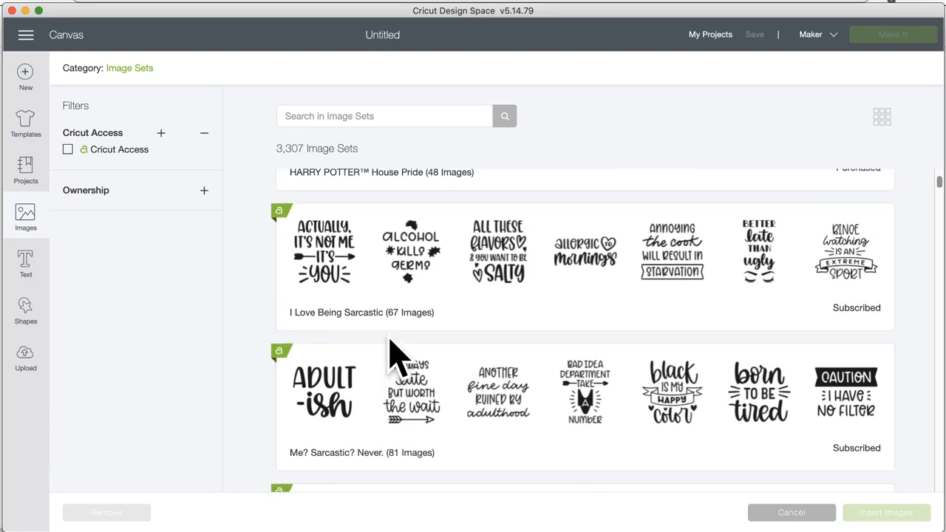
pyautogui.scroll(-5, 392, 353)
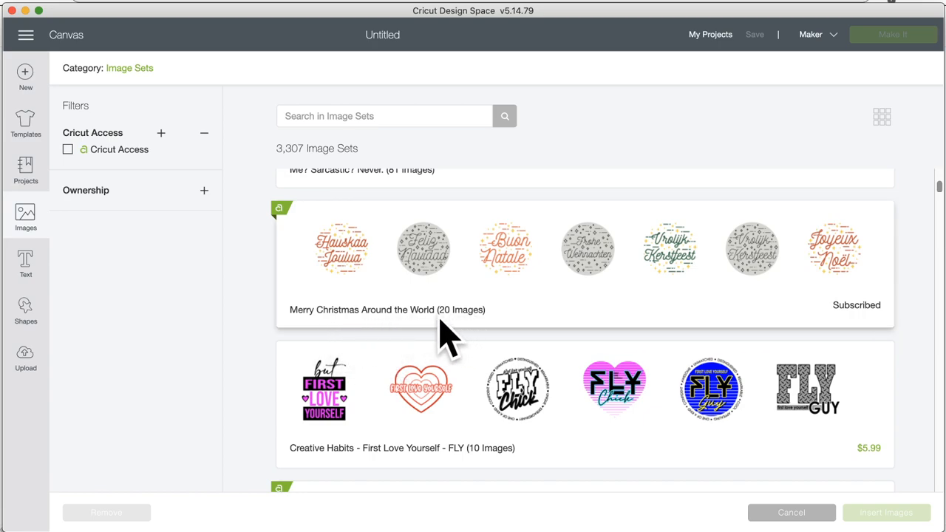
pyautogui.scroll(-3, 414, 356)
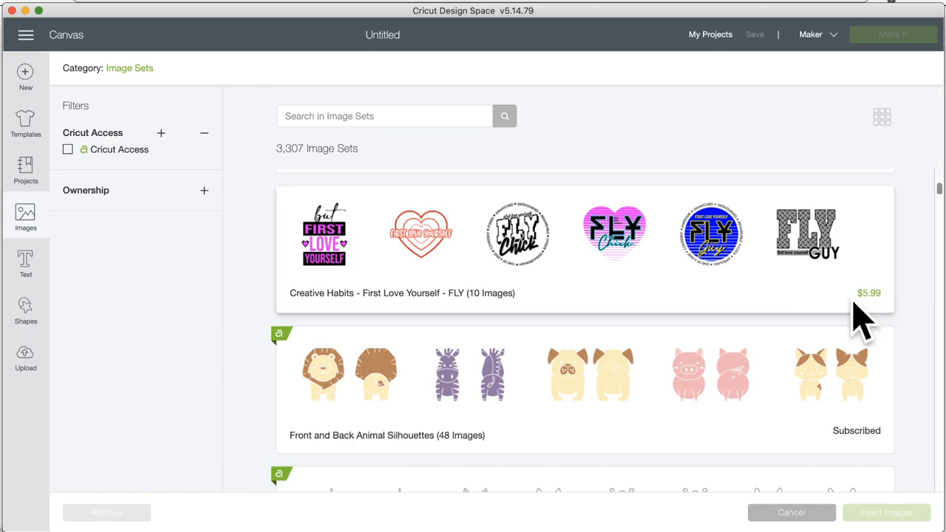
pyautogui.scroll(-4, 337, 292)
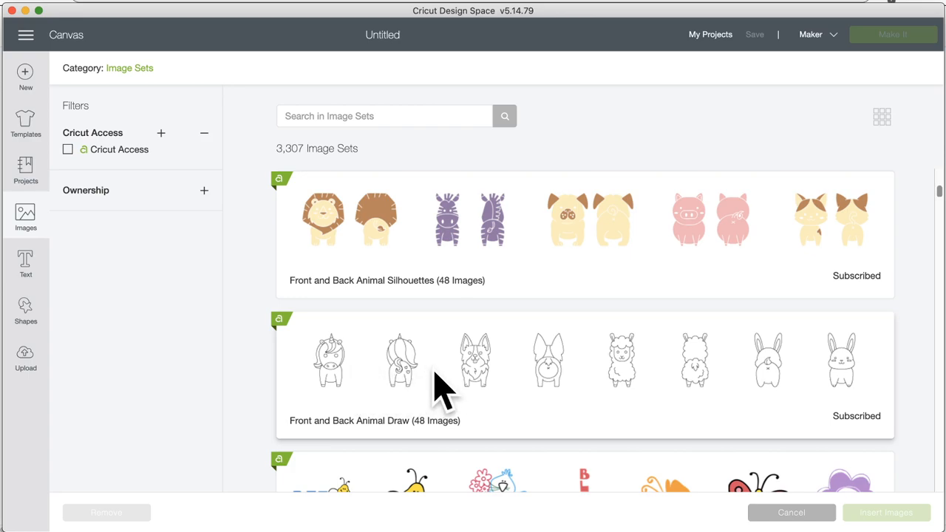
pyautogui.scroll(-1, 505, 385)
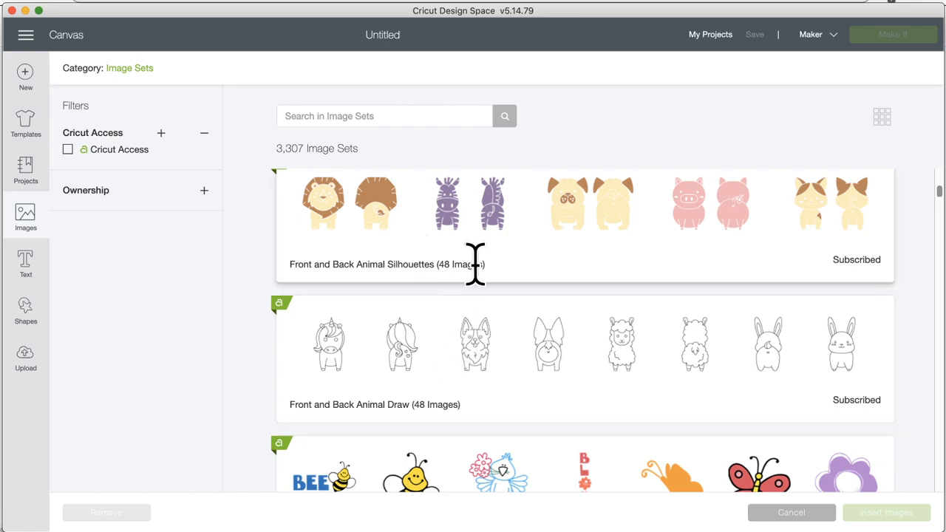
pyautogui.scroll(-4, 465, 320)
pyautogui.scroll(-20, 465, 321)
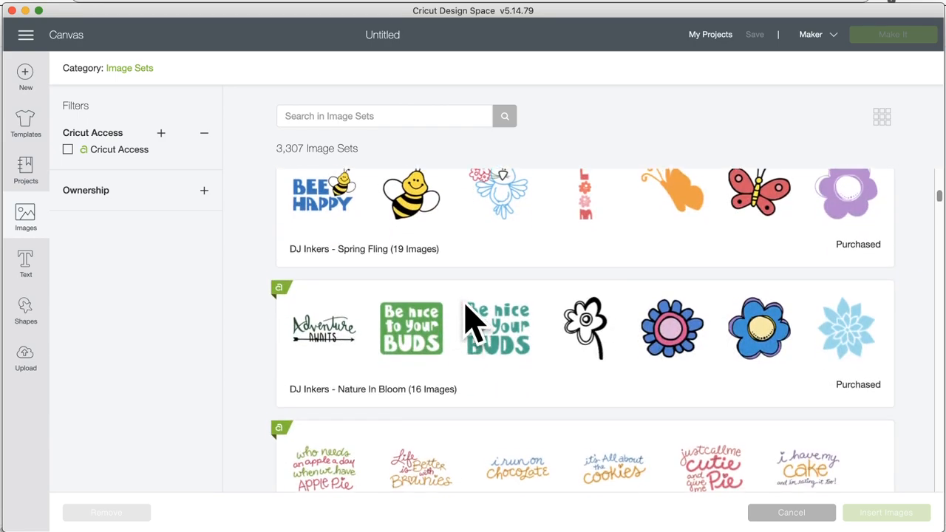
pyautogui.scroll(-1, 465, 318)
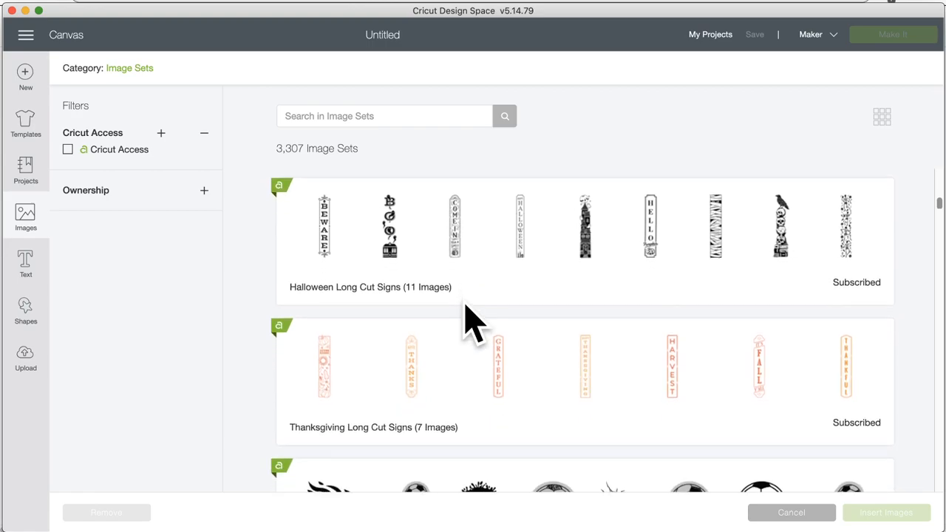
pyautogui.scroll(-2, 456, 370)
pyautogui.scroll(-15, 456, 370)
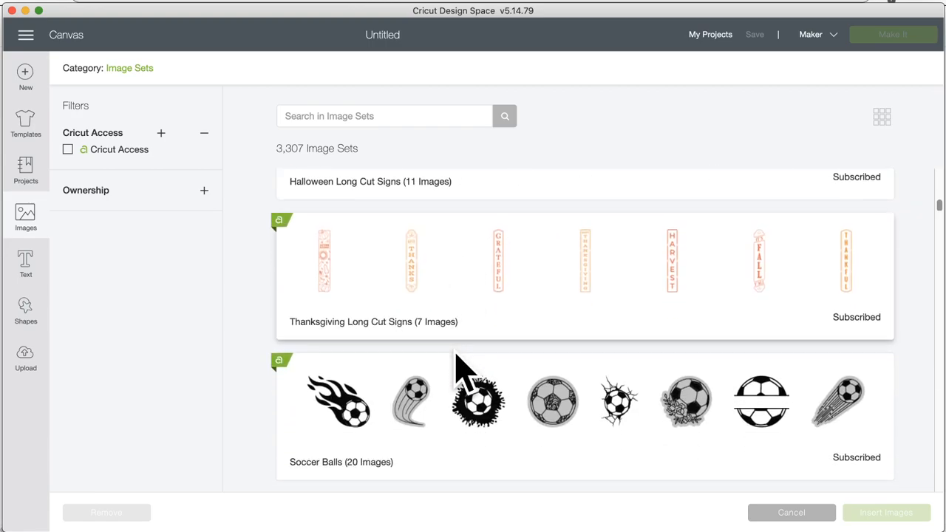
pyautogui.scroll(-15, 456, 370)
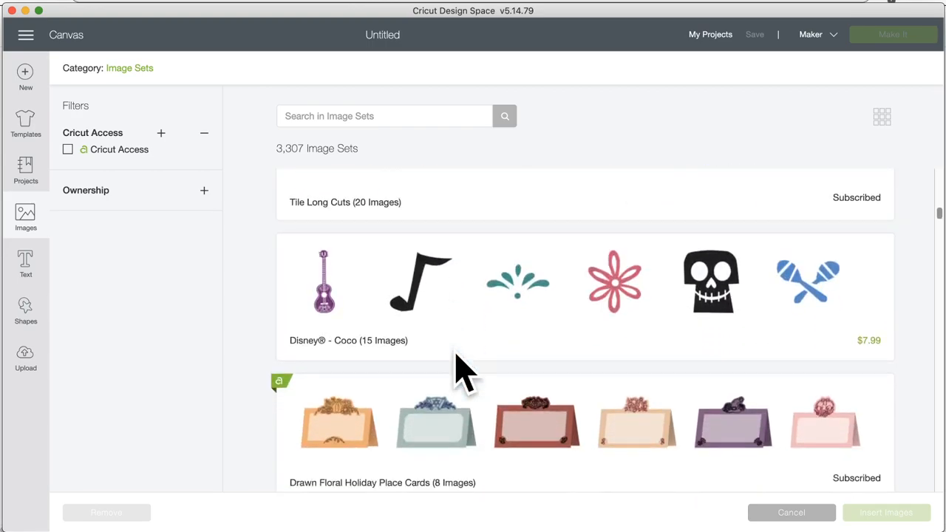
# - Filter the image sets by Purchased ownership and look through the filtered list
pyautogui.scroll(-14, 456, 369)
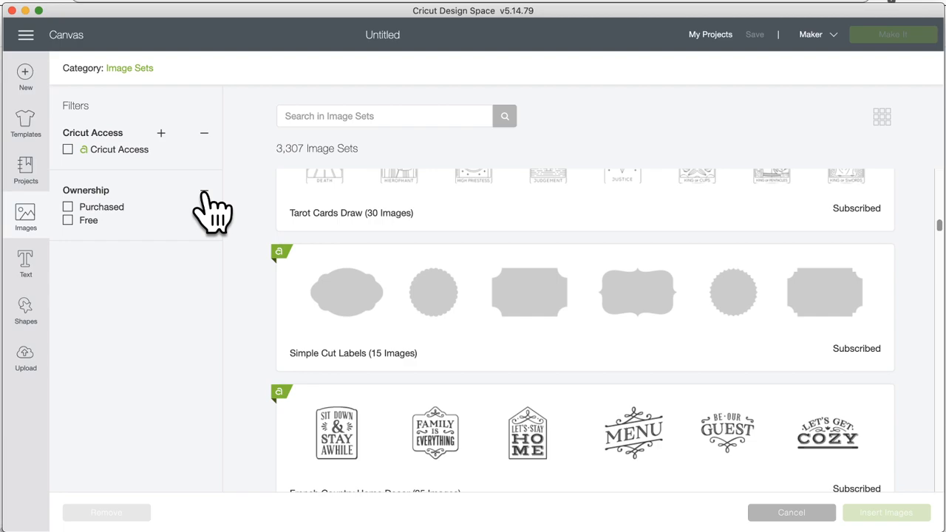
pyautogui.click(68, 207)
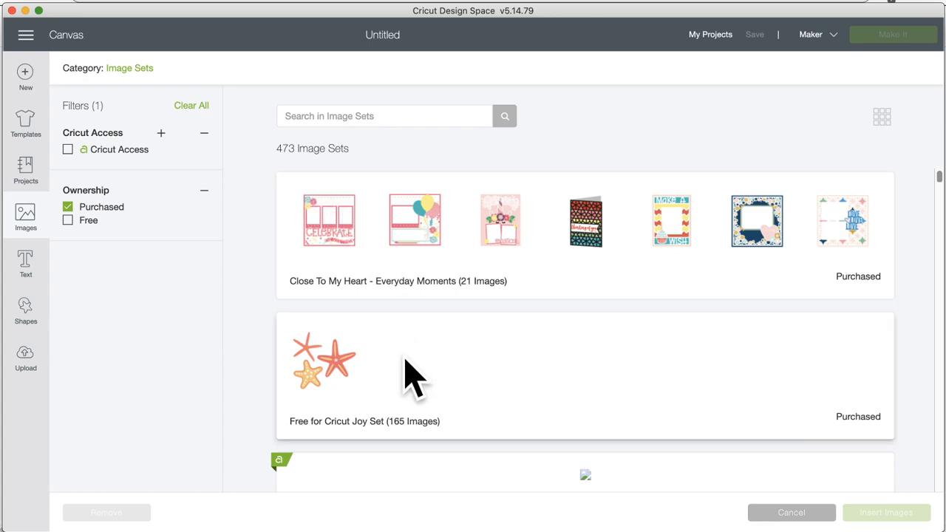
pyautogui.scroll(-5, 406, 363)
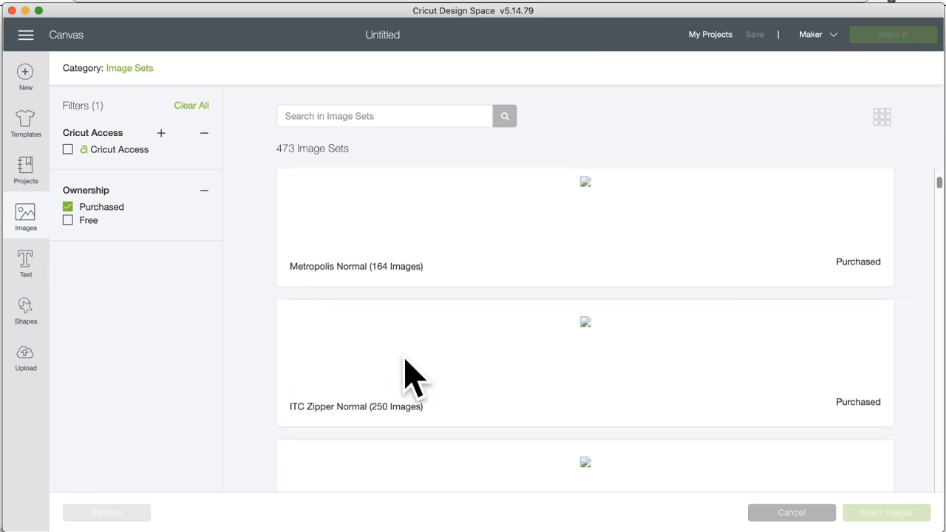
# - Examine the purchased image sets, from the font sets through the Star Wars, Marvel and holiday sets, checking which carry a Cricut Access marker
pyautogui.scroll(-5, 412, 377)
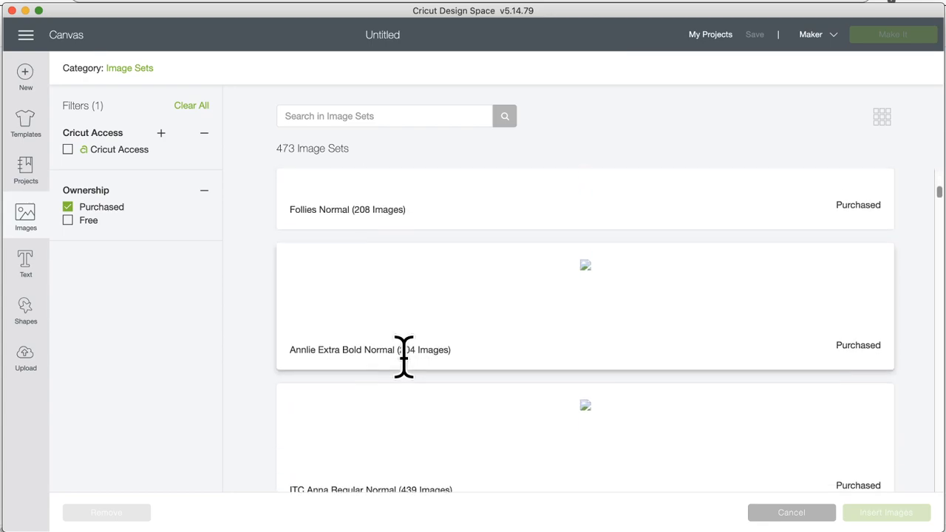
pyautogui.scroll(-5, 412, 377)
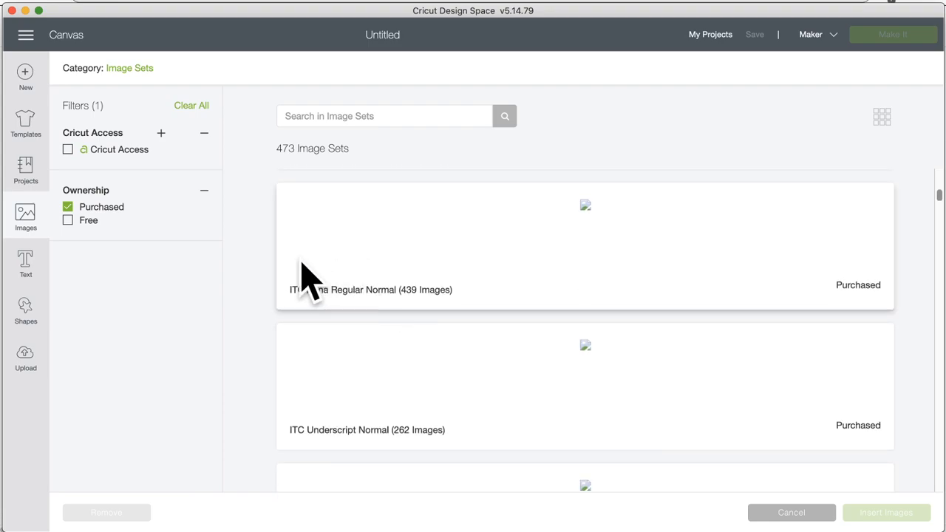
pyautogui.scroll(-5, 459, 459)
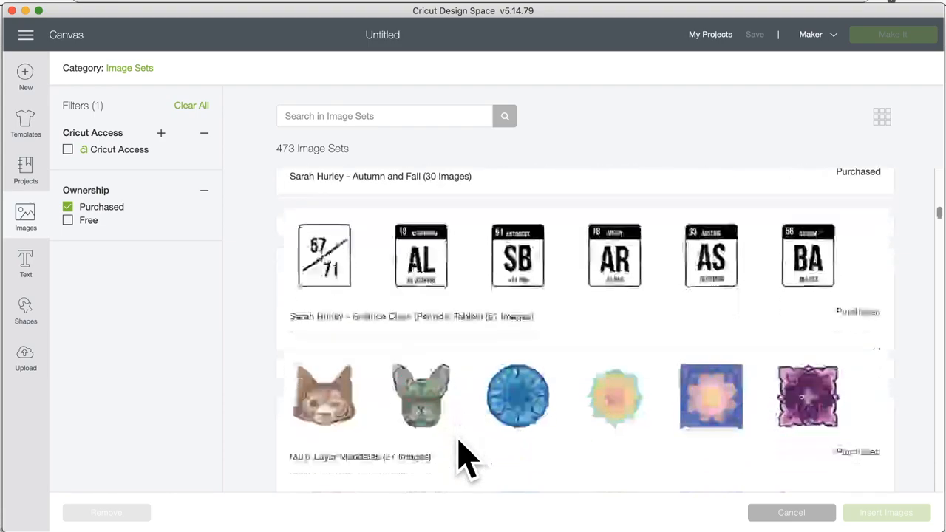
pyautogui.scroll(-5, 464, 458)
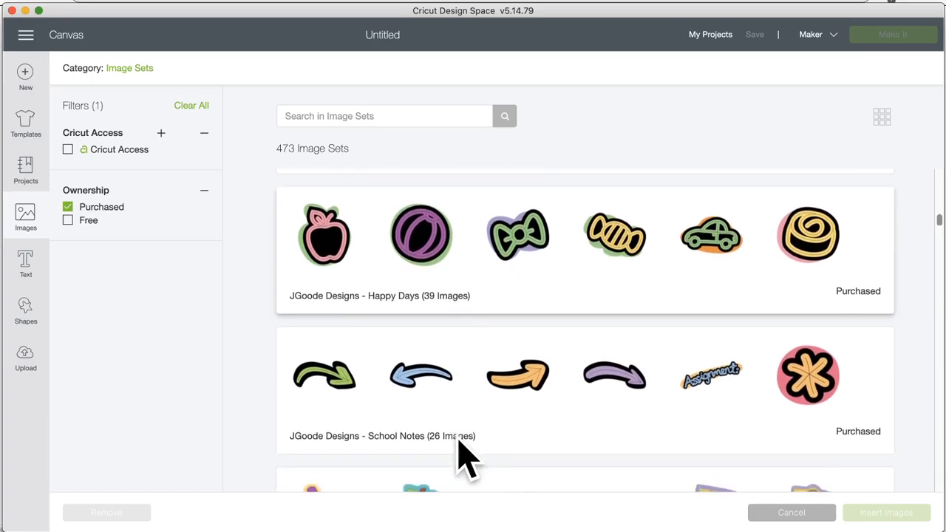
pyautogui.scroll(-20, 458, 458)
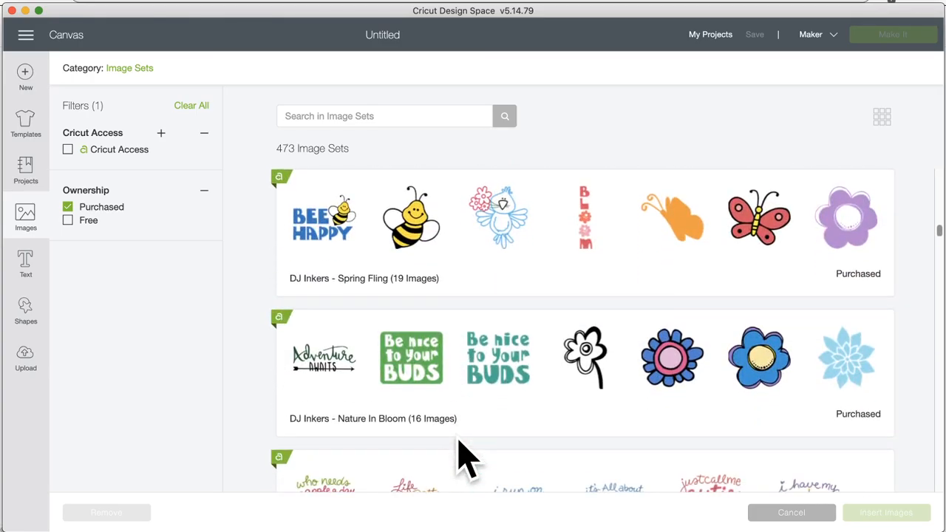
pyautogui.scroll(-5, 458, 458)
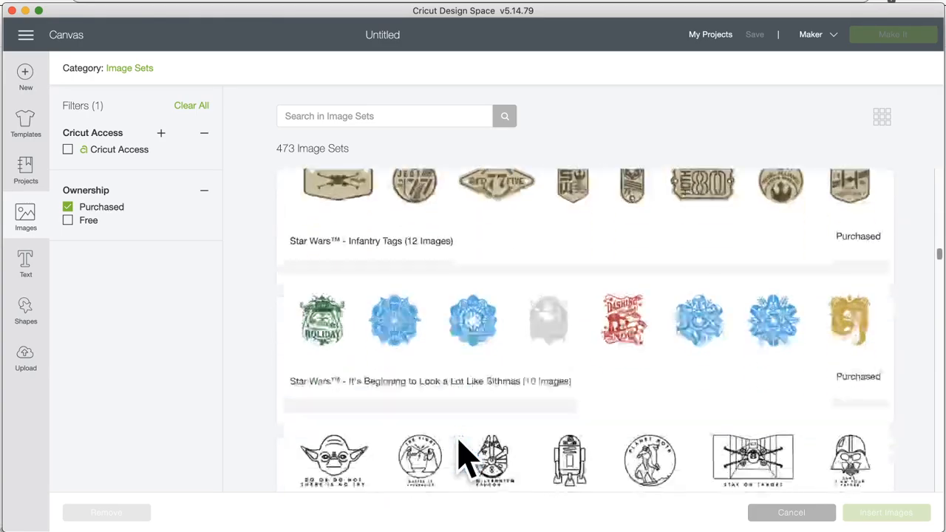
pyautogui.scroll(-5, 462, 459)
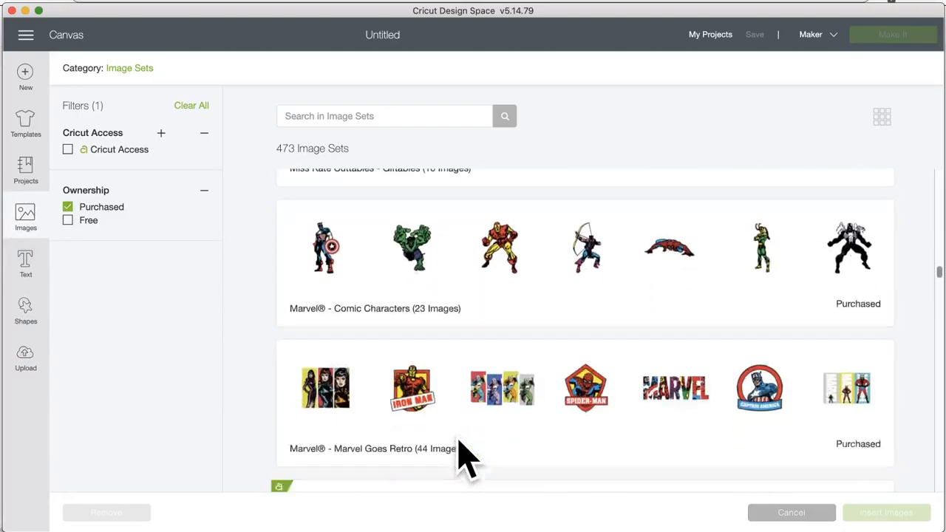
pyautogui.scroll(-10, 462, 458)
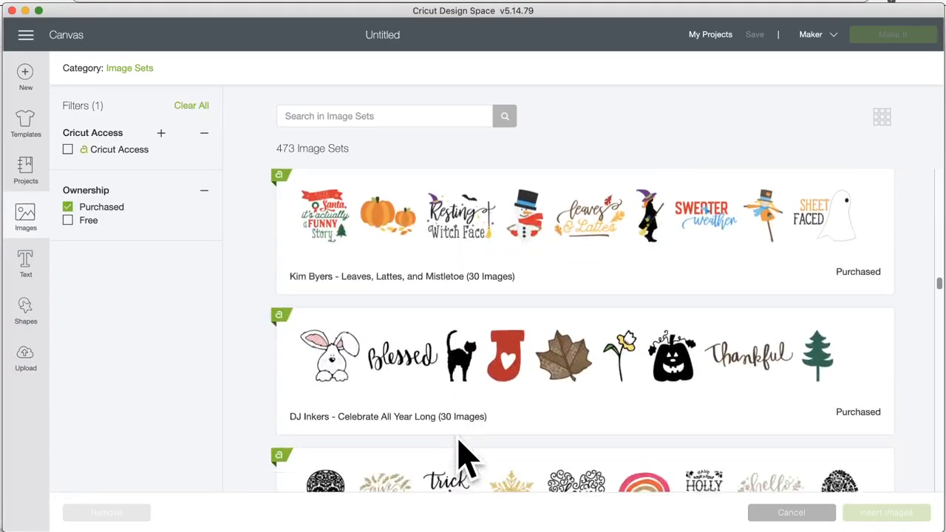
pyautogui.scroll(-5, 462, 459)
pyautogui.scroll(-5, 462, 458)
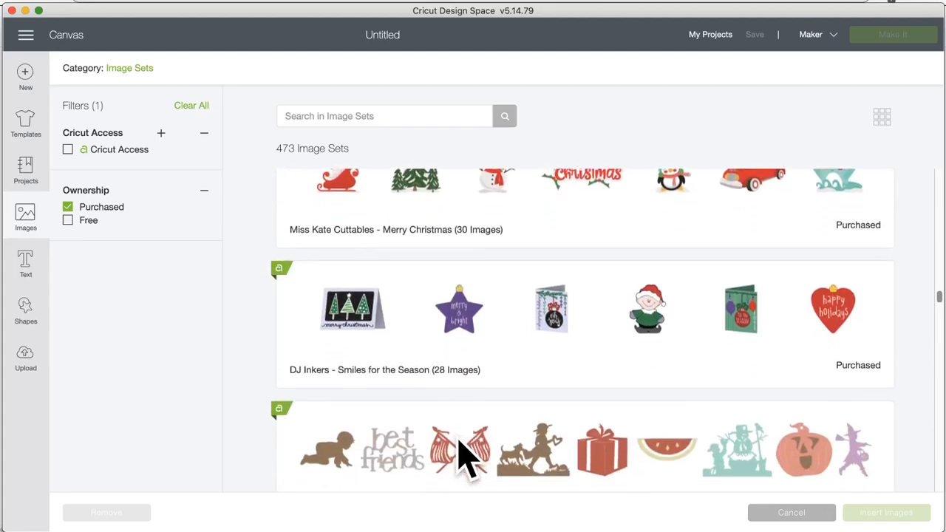
pyautogui.scroll(6, 462, 458)
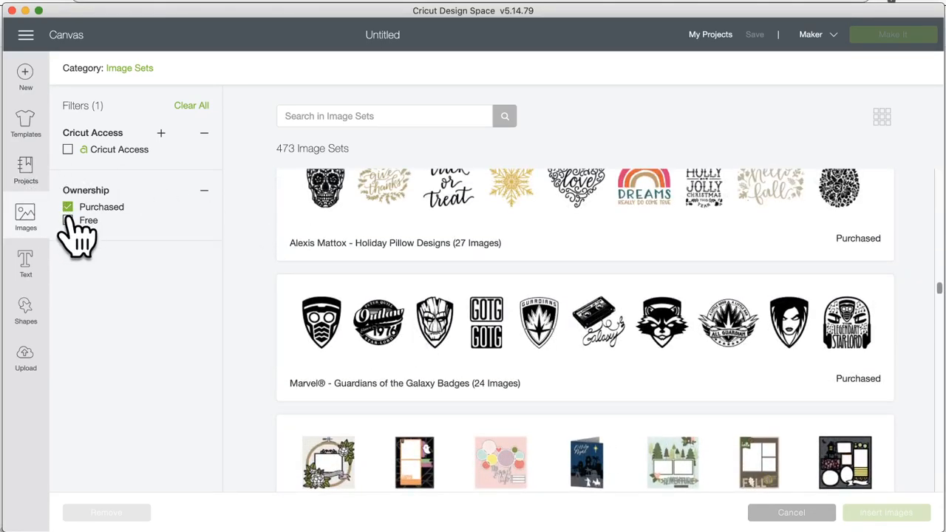
# - Switch the ownership filter from Purchased to Free and examine the first free image sets, including the social distancing, label and calendar sets
pyautogui.click(68, 220)
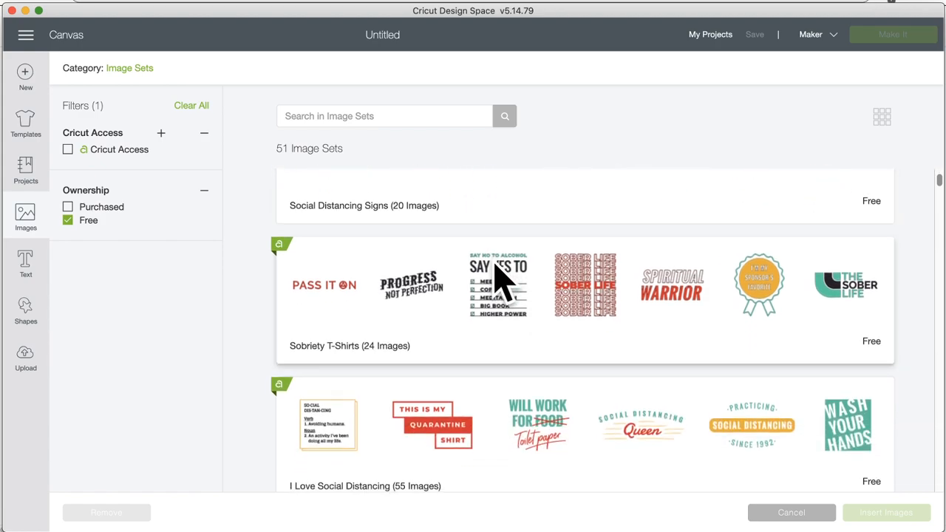
pyautogui.scroll(-3, 497, 281)
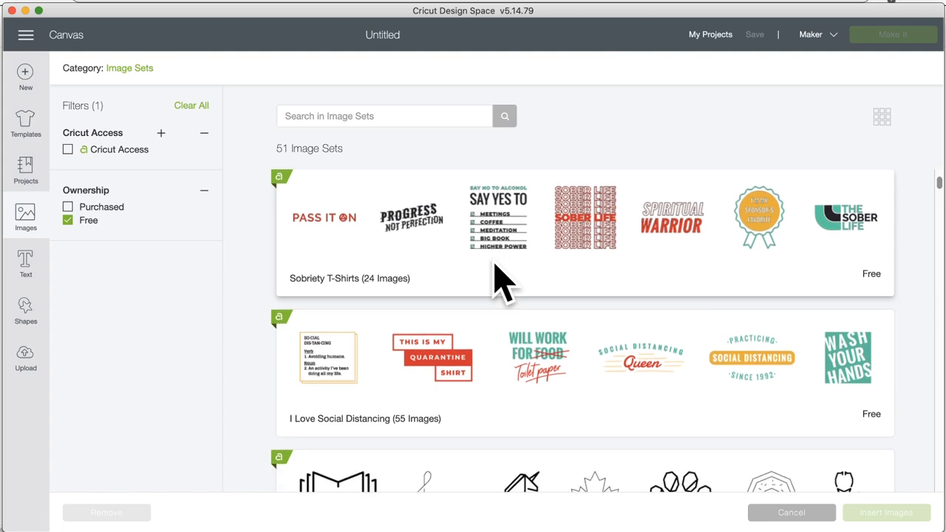
pyautogui.scroll(-3, 503, 281)
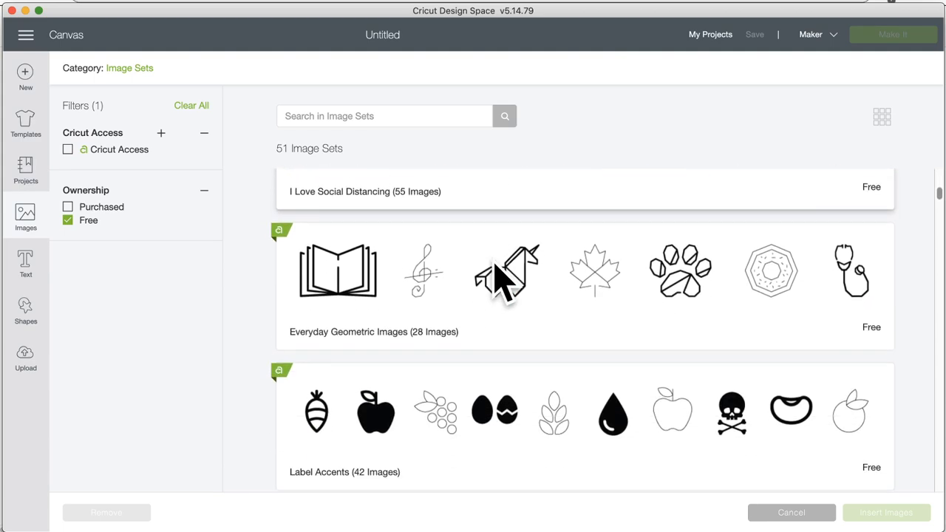
pyautogui.scroll(-3, 502, 281)
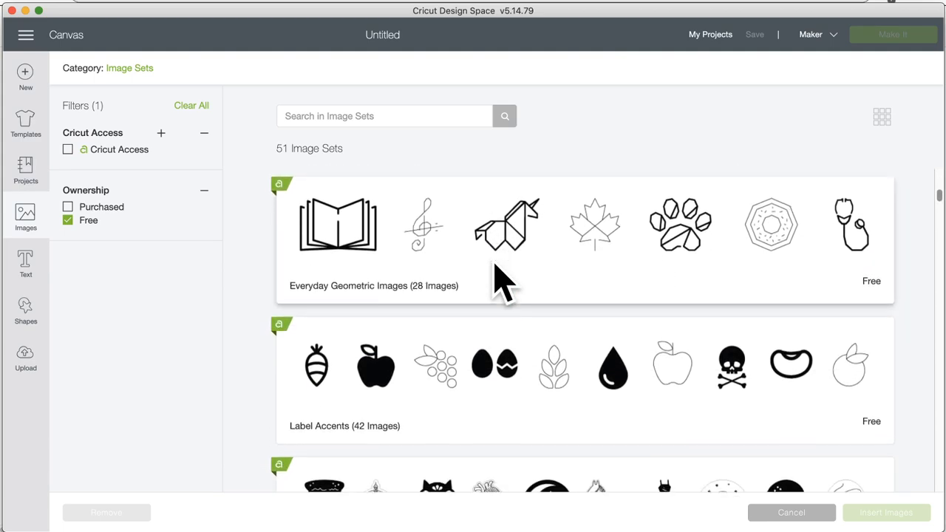
pyautogui.scroll(-4, 496, 281)
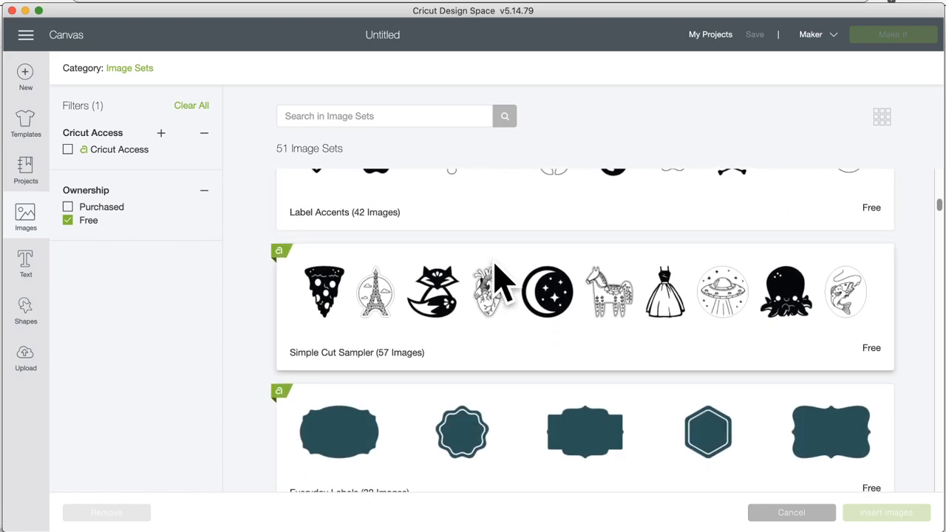
pyautogui.scroll(-1, 497, 280)
pyautogui.scroll(-1, 497, 281)
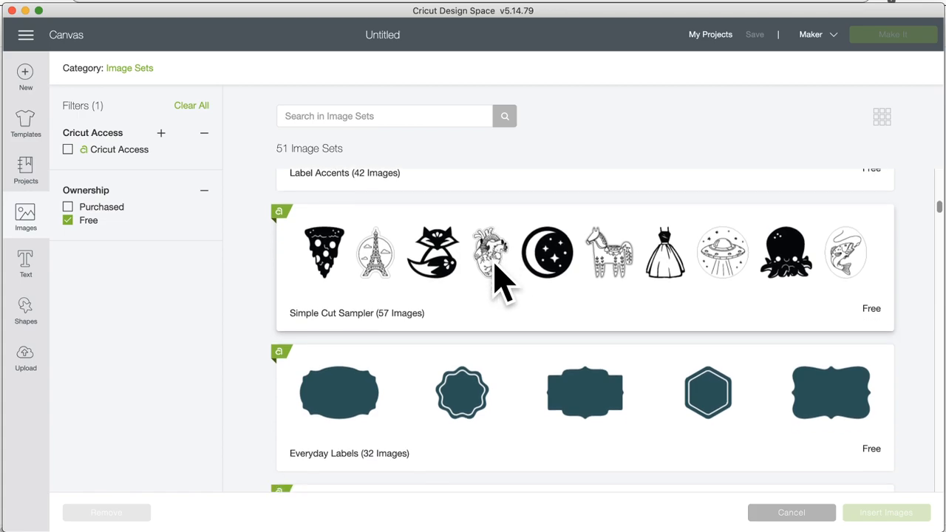
pyautogui.scroll(-4, 496, 281)
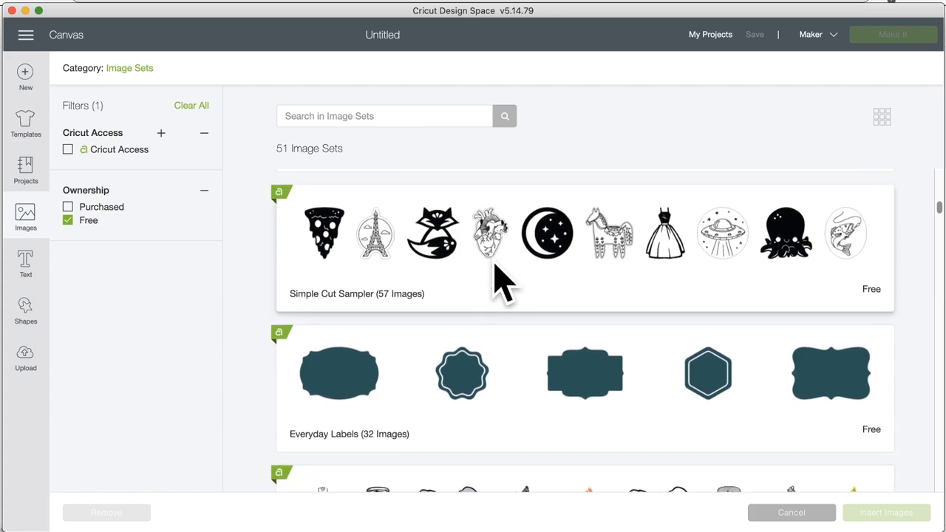
pyautogui.scroll(-4, 497, 281)
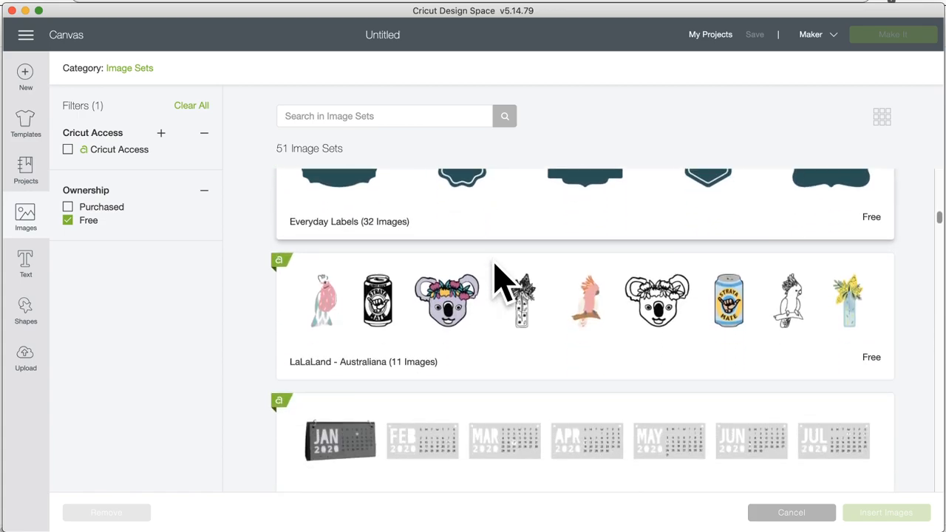
pyautogui.scroll(-6, 497, 281)
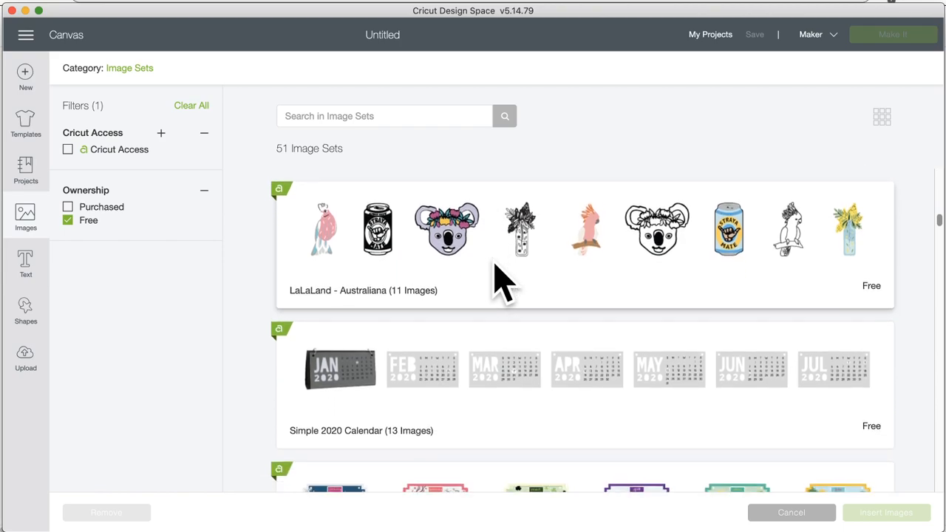
pyautogui.scroll(-6, 503, 281)
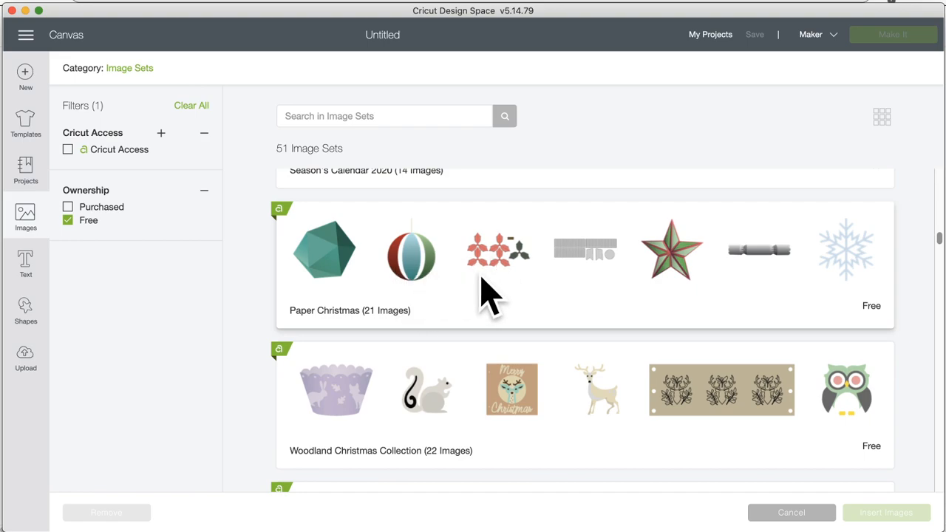
# - Examine the remaining free image sets, from the Christmas collections through the icon, stencil and basic shape sets
pyautogui.scroll(-3, 497, 292)
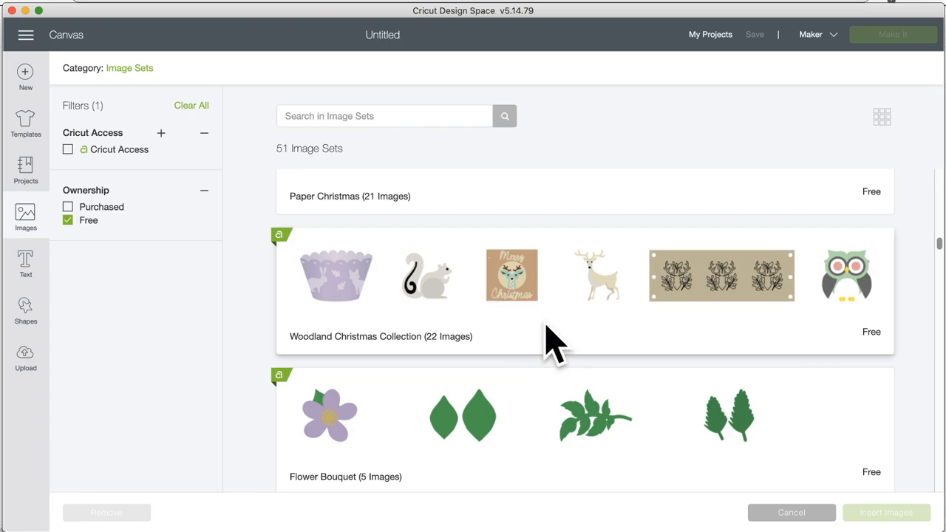
pyautogui.scroll(-1, 551, 341)
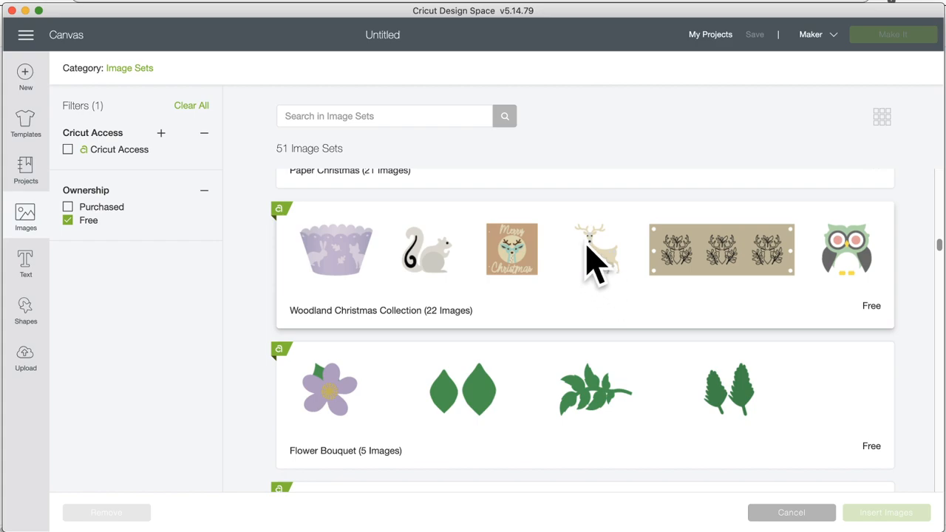
pyautogui.scroll(-3, 592, 300)
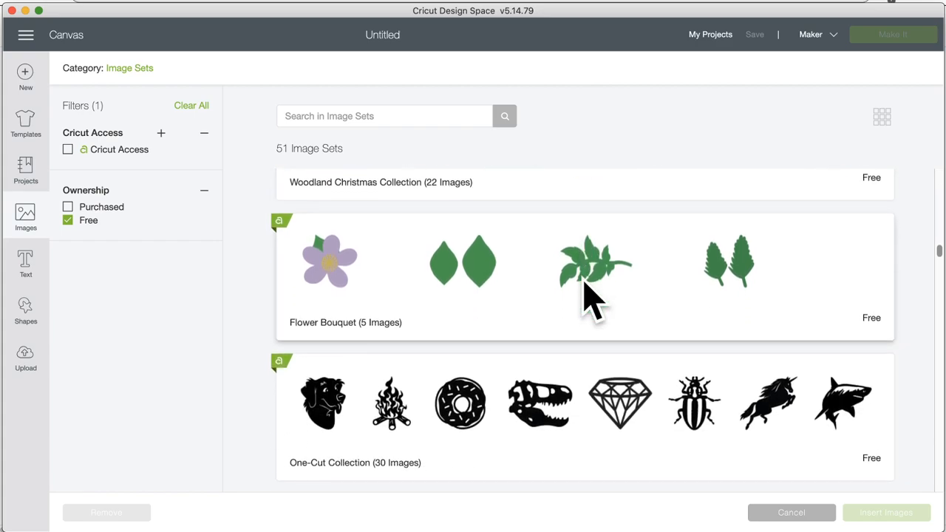
pyautogui.scroll(-2, 592, 299)
pyautogui.scroll(-4, 591, 299)
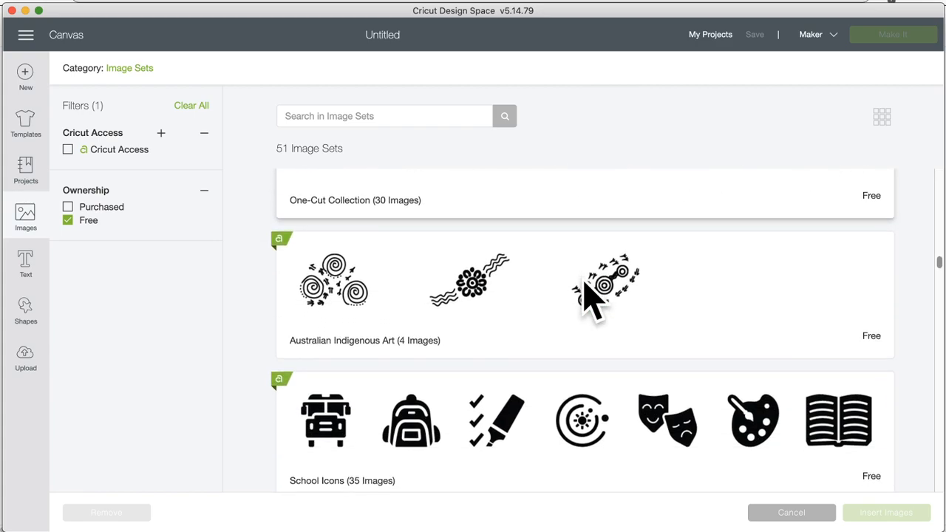
pyautogui.scroll(-7, 591, 300)
pyautogui.scroll(-15, 591, 299)
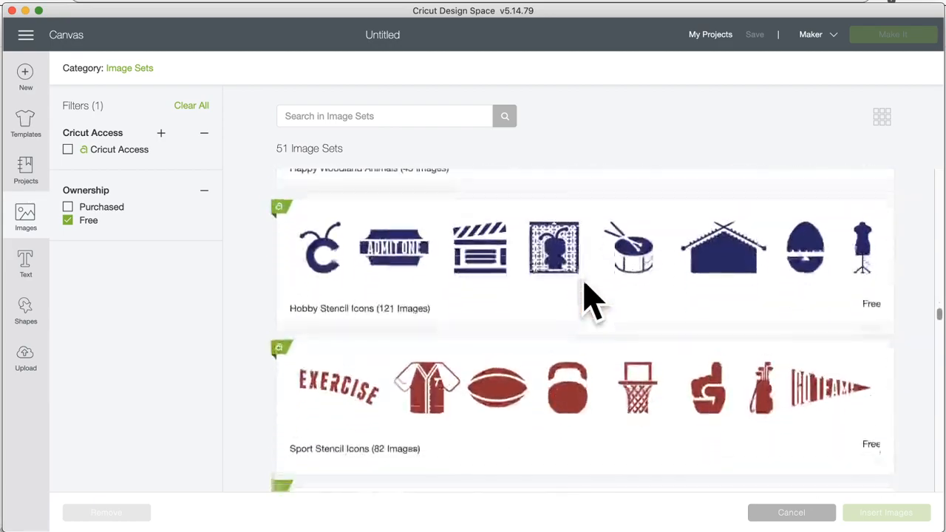
pyautogui.scroll(-15, 591, 299)
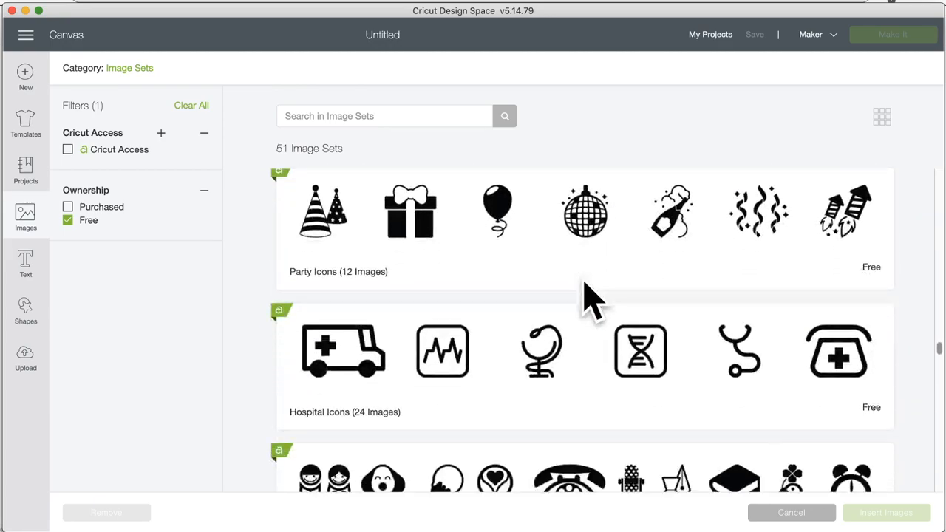
pyautogui.scroll(-15, 592, 299)
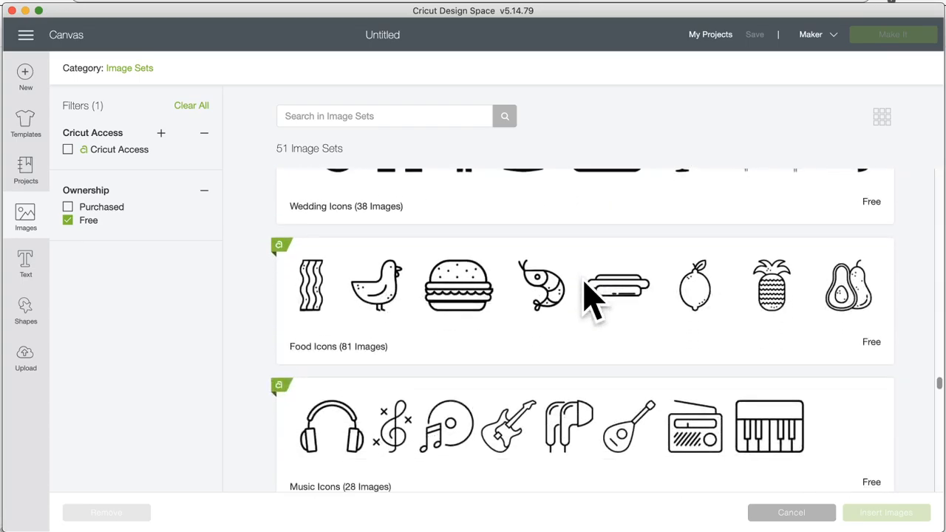
pyautogui.scroll(-15, 592, 300)
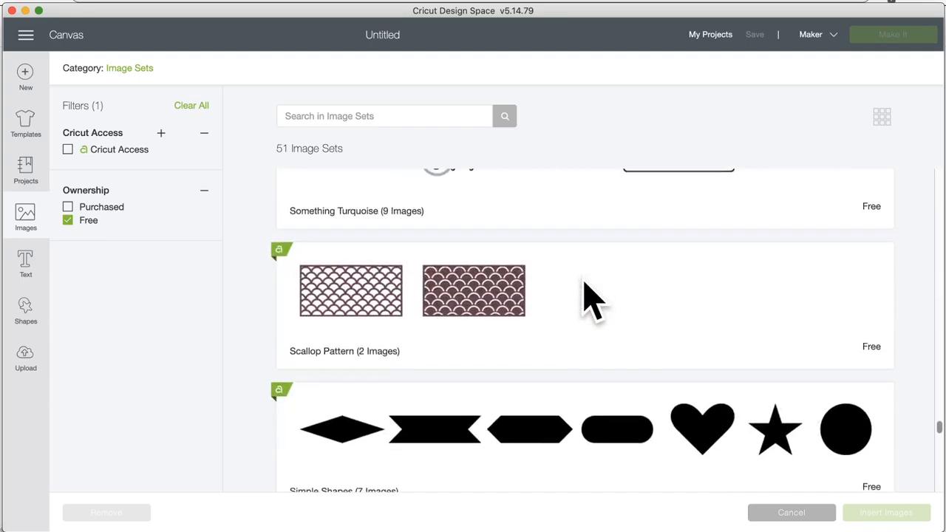
pyautogui.scroll(-10, 591, 299)
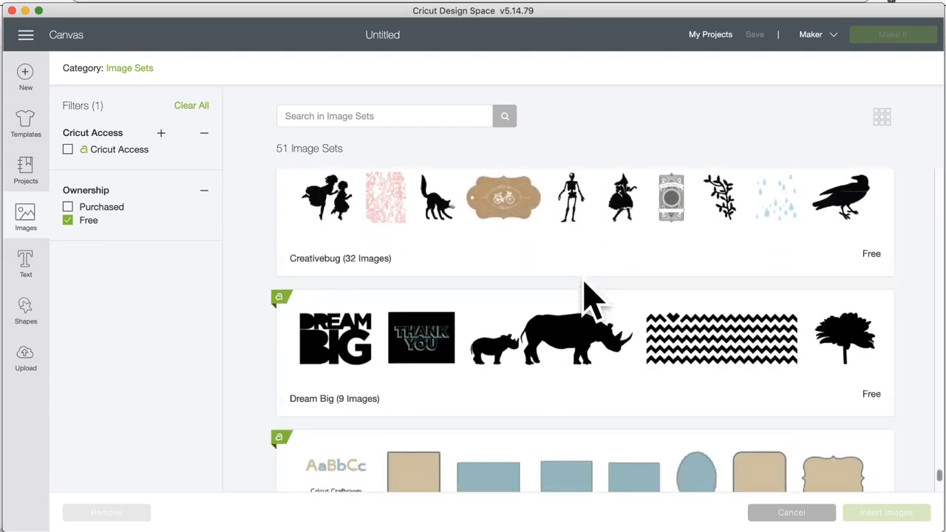
# - Finish reviewing the free image sets and leave the image library for the blank canvas
pyautogui.scroll(8, 592, 299)
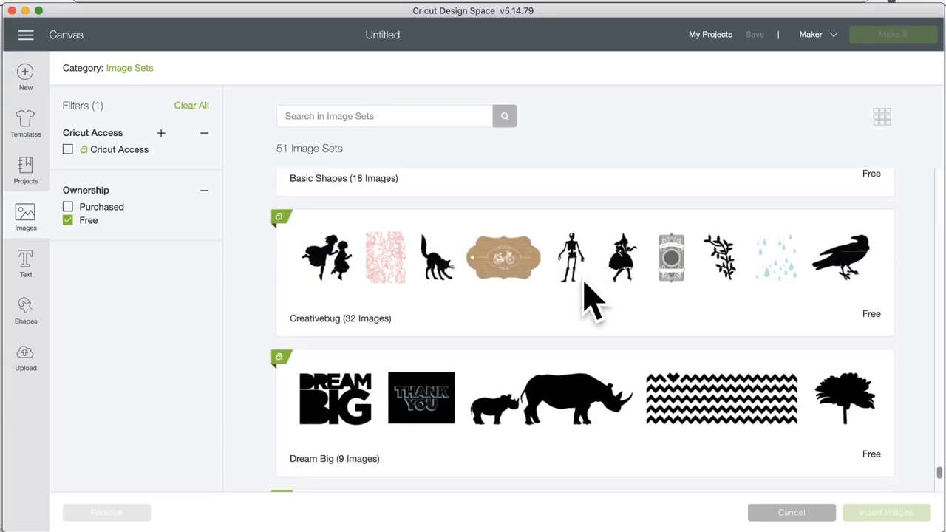
pyautogui.scroll(10, 591, 299)
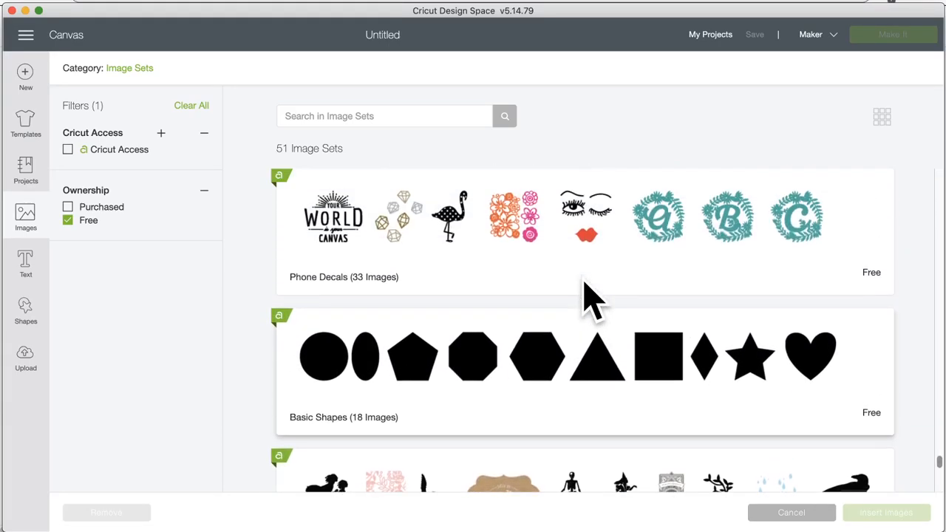
pyautogui.scroll(20, 591, 299)
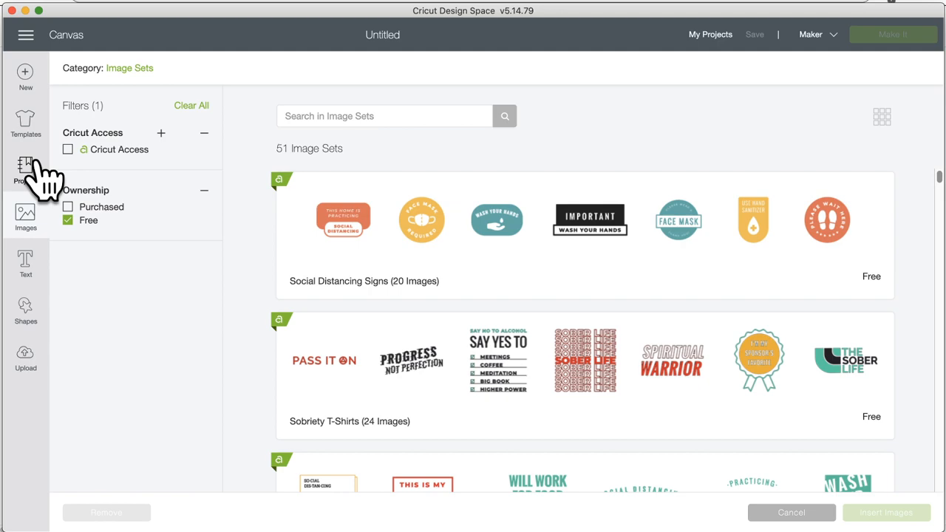
pyautogui.click(26, 215)
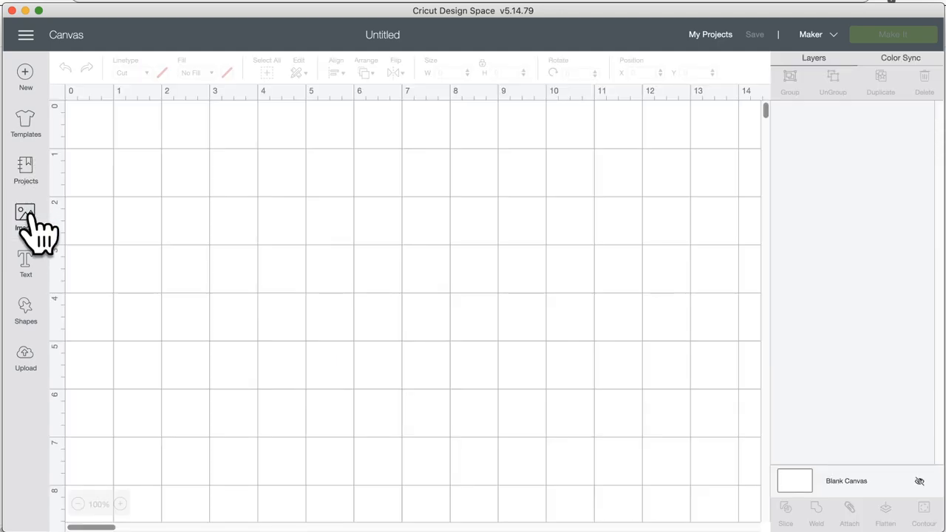
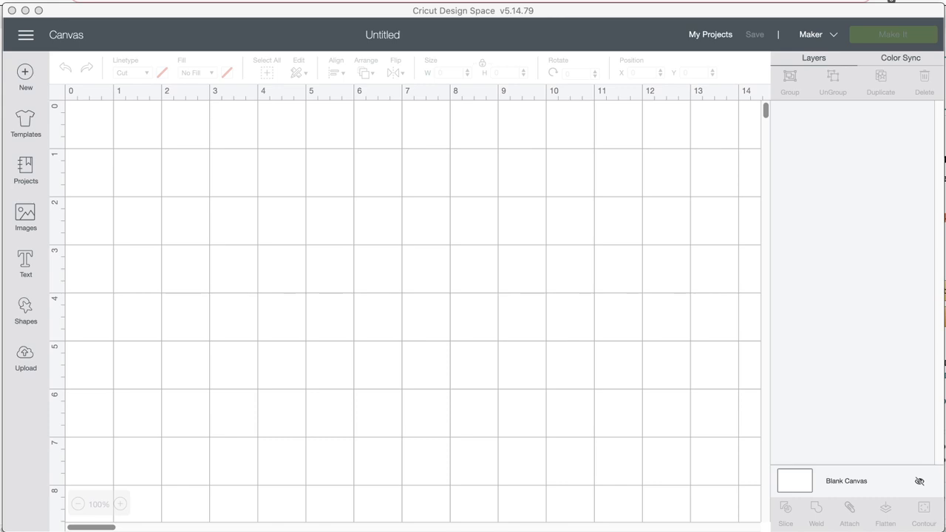
# - Add a text object to the canvas reading "Happy" on the first line and "Halloween" on the second
pyautogui.click(210, 199)
pyautogui.click(34, 260)
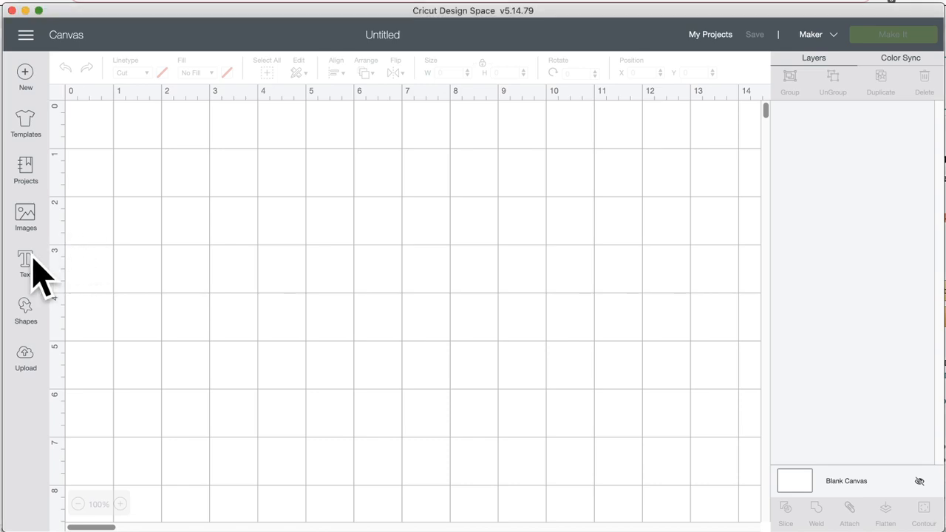
pyautogui.click(29, 265)
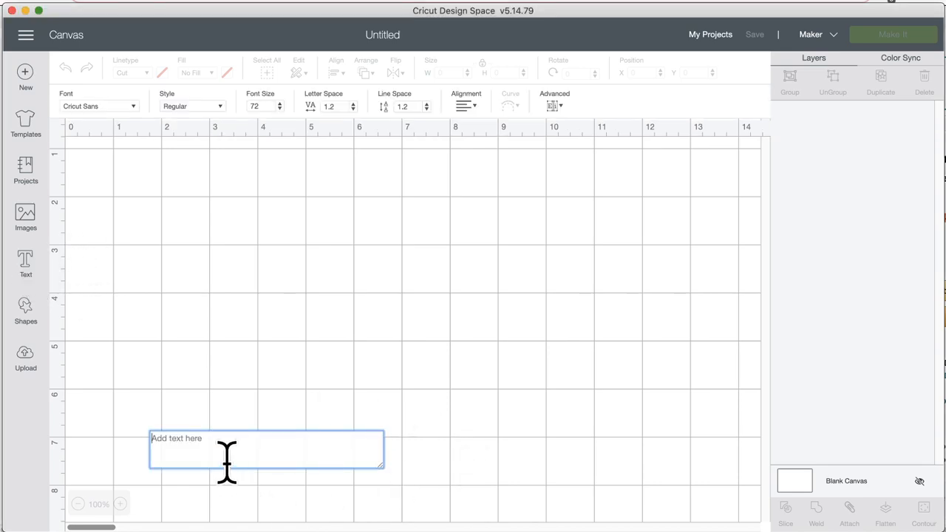
pyautogui.write('Hap')
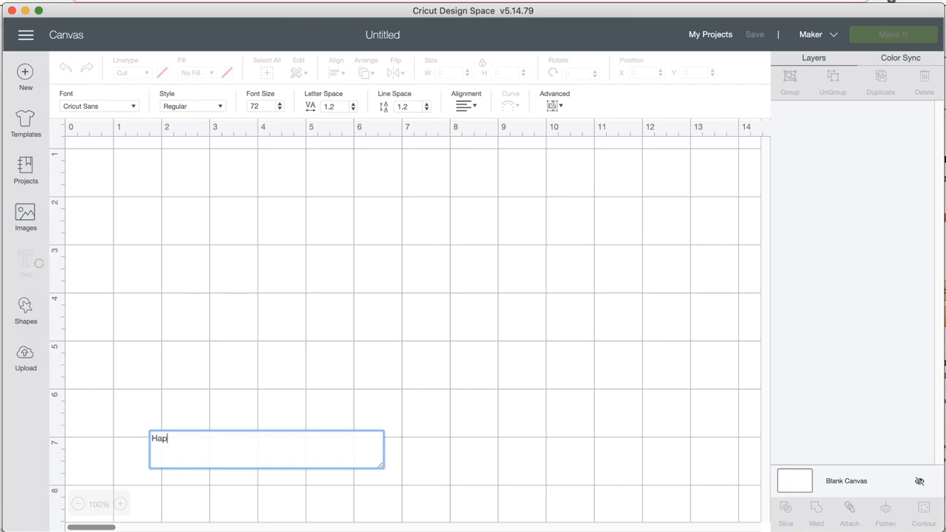
pyautogui.write('py')
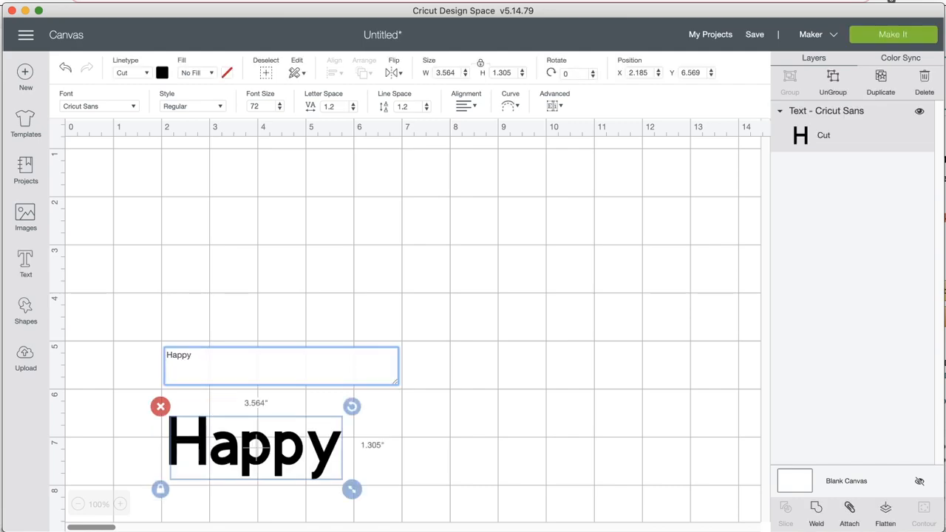
pyautogui.press('Return')
pyautogui.write('Hallowee')
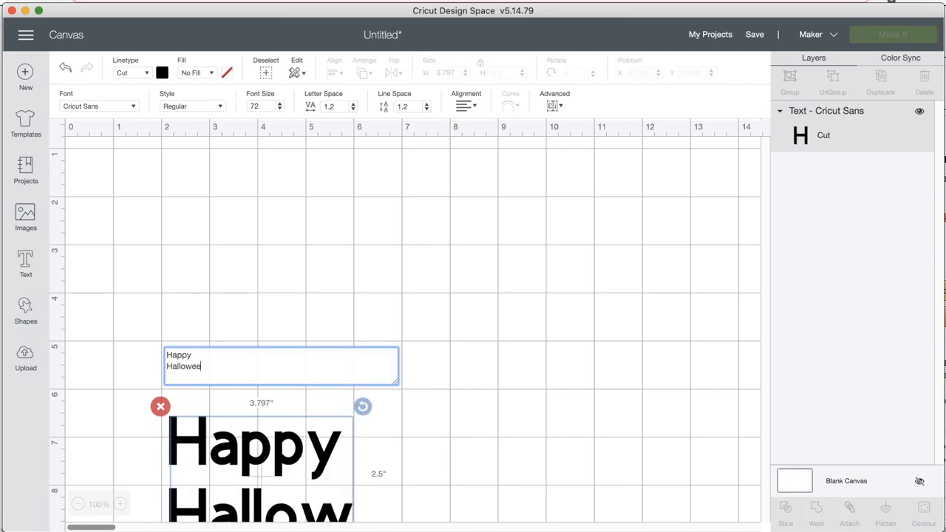
pyautogui.write('n')
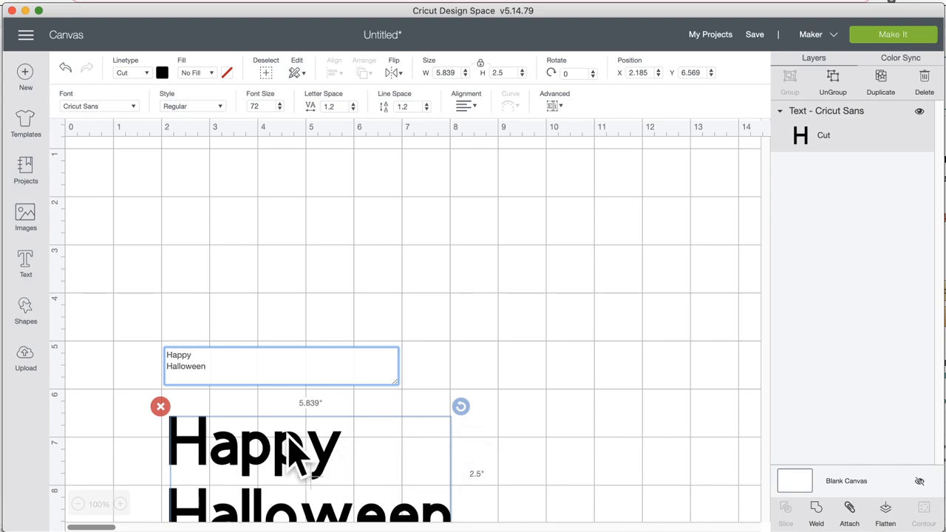
# - Move the Happy Halloween text up to the middle of the canvas and center-align its two lines
pyautogui.moveTo(292, 451); pyautogui.dragTo(325, 272)
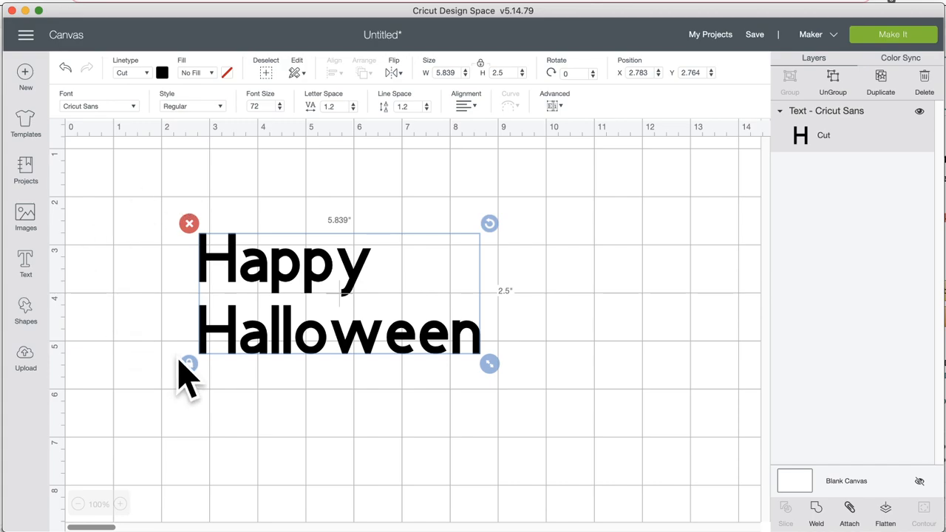
pyautogui.click(553, 106)
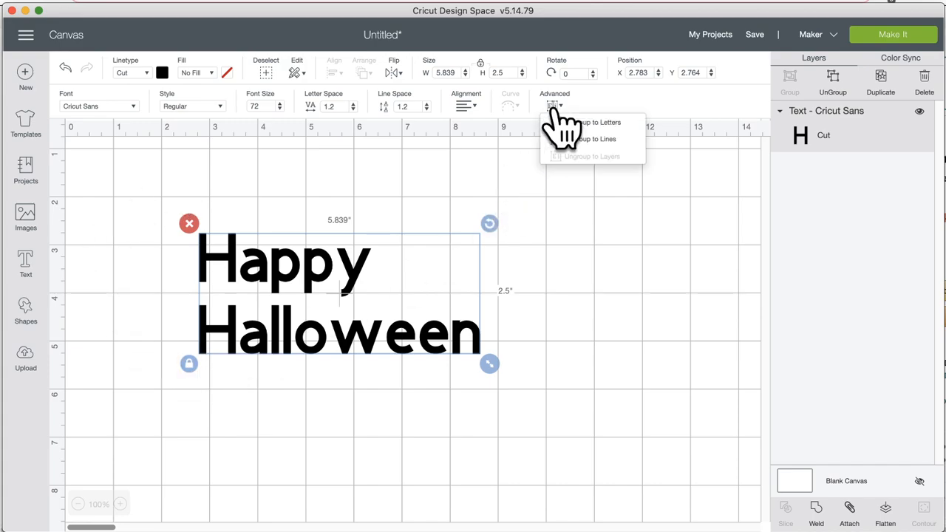
pyautogui.click(464, 106)
pyautogui.click(482, 139)
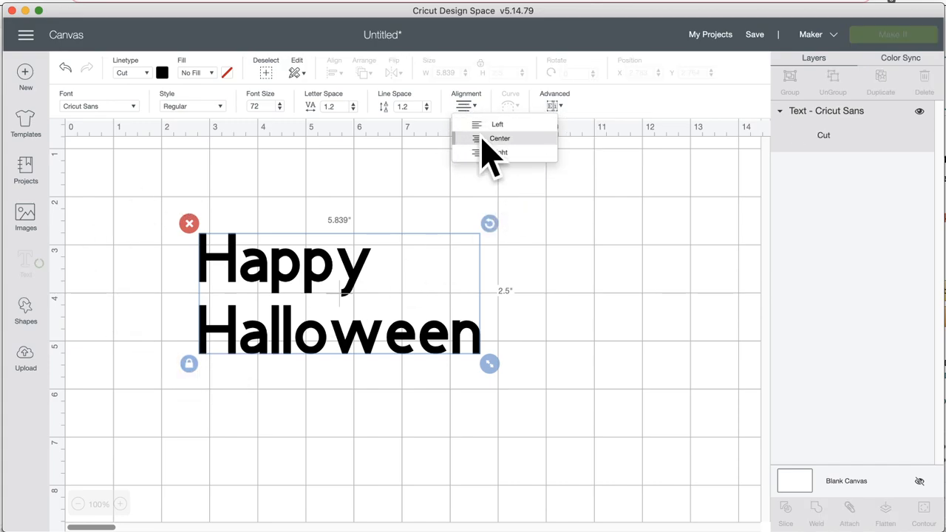
pyautogui.moveTo(325, 258); pyautogui.dragTo(333, 277)
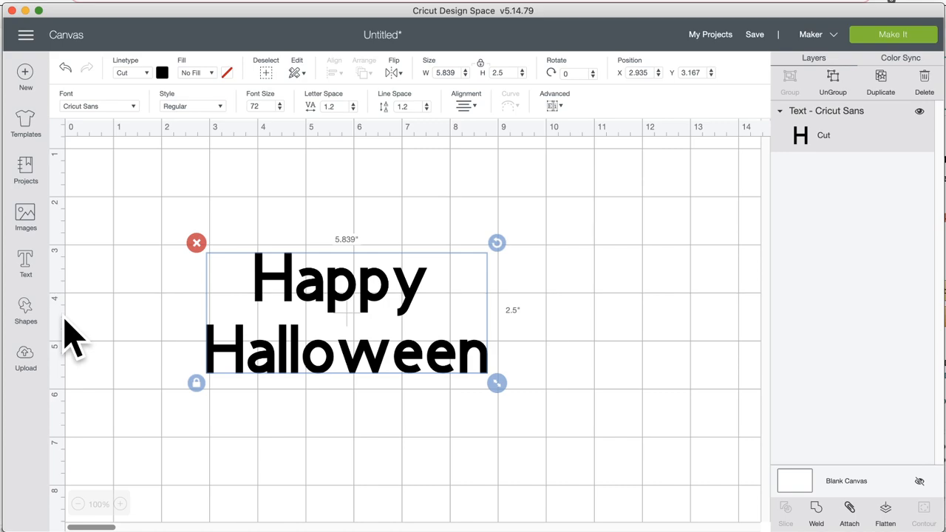
# - Insert a square shape over the text and enlarge it proportionally to about 7.57 inches per side
pyautogui.click(27, 305)
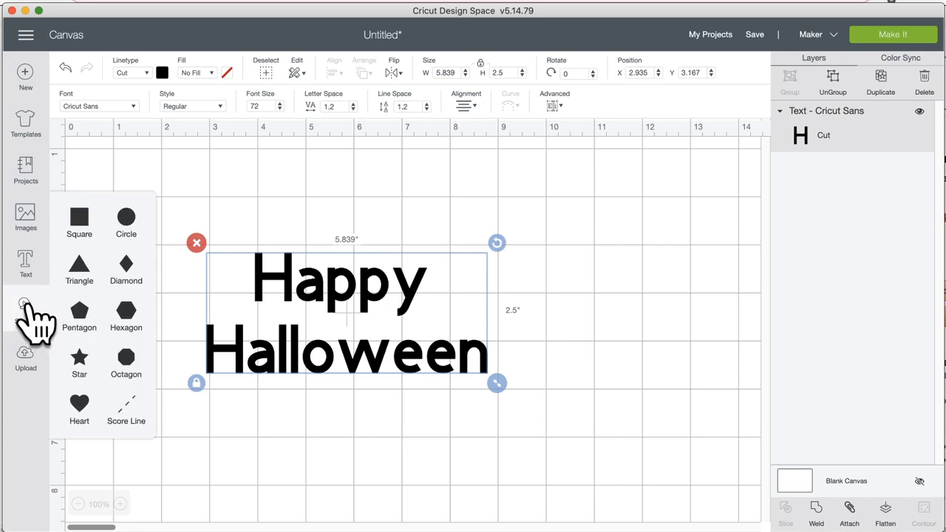
pyautogui.click(78, 218)
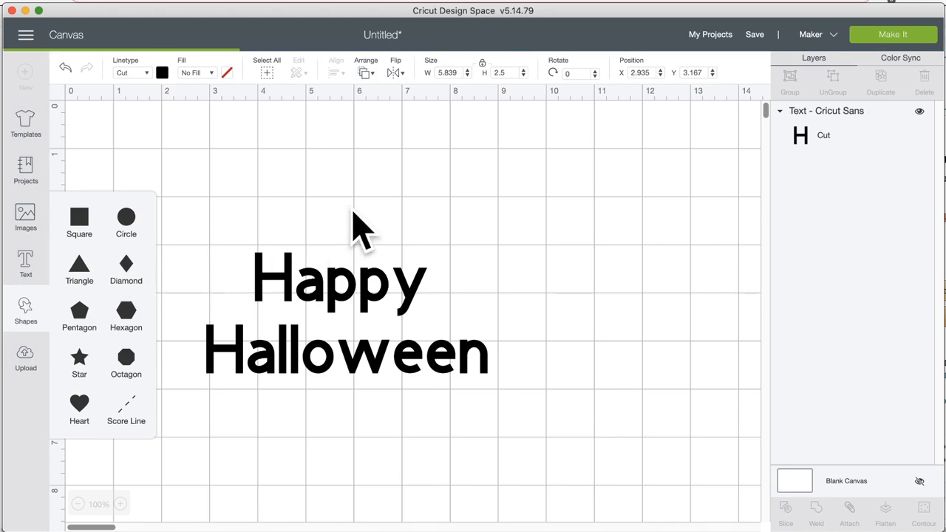
pyautogui.moveTo(253, 232); pyautogui.dragTo(285, 292)
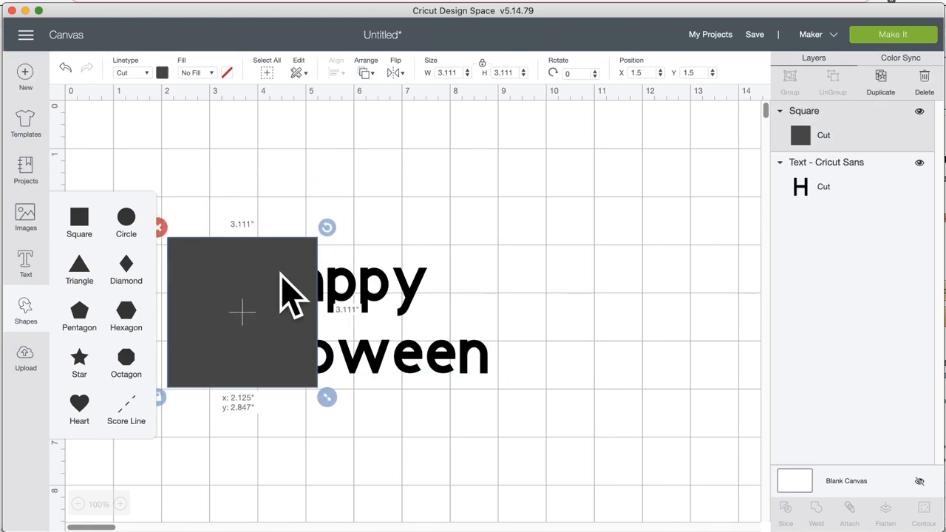
pyautogui.moveTo(327, 397); pyautogui.dragTo(543, 425)
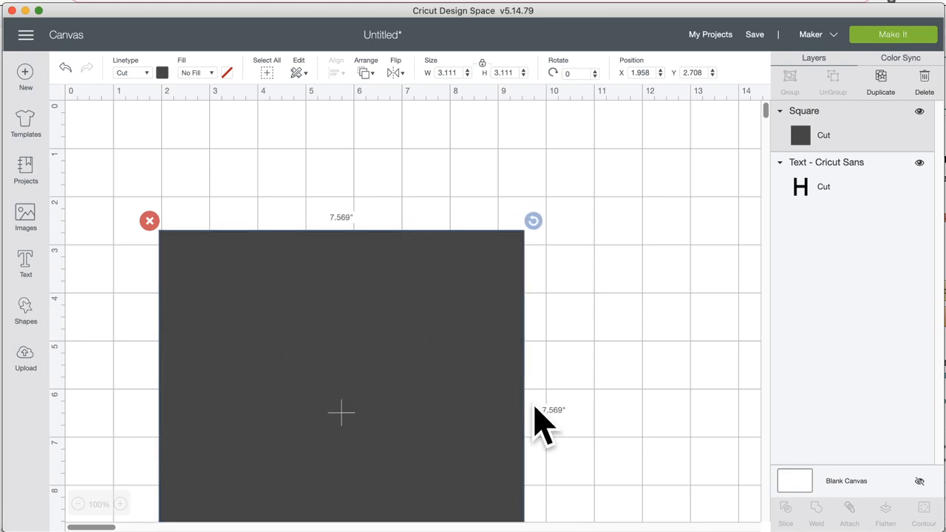
# - Unlock the square's proportions and reshape it into a rectangle about 7.76 by 4.14 inches covering the text
pyautogui.scroll(-5, 439, 407)
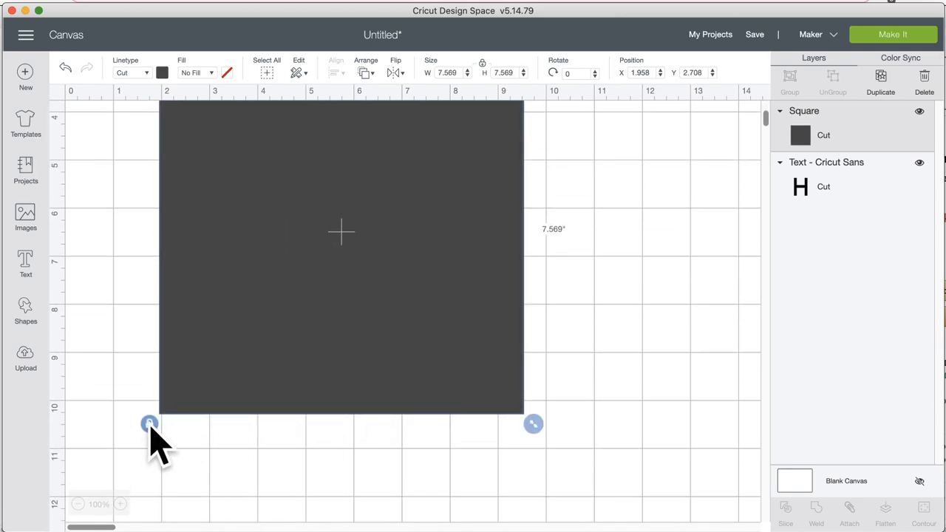
pyautogui.click(149, 424)
pyautogui.moveTo(534, 423); pyautogui.dragTo(541, 260)
pyautogui.scroll(5, 411, 316)
pyautogui.moveTo(409, 315)
pyautogui.mouseDown()
pyautogui.moveTo(380, 434)
pyautogui.moveTo(456, 448)
pyautogui.moveTo(442, 287)
pyautogui.moveTo(405, 298)
pyautogui.mouseUp()
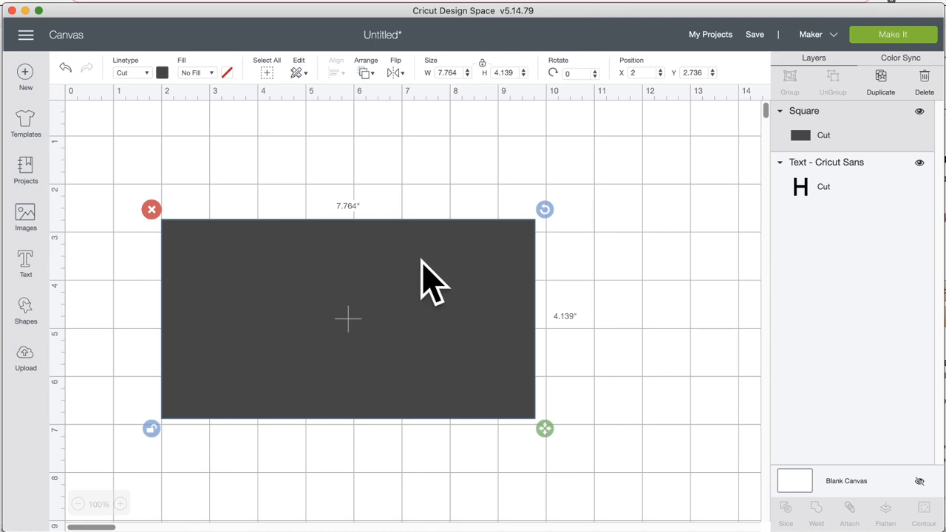
# - Send the rectangle to the back and shift it slightly so it frames the Happy Halloween text
pyautogui.rightClick(422, 259)
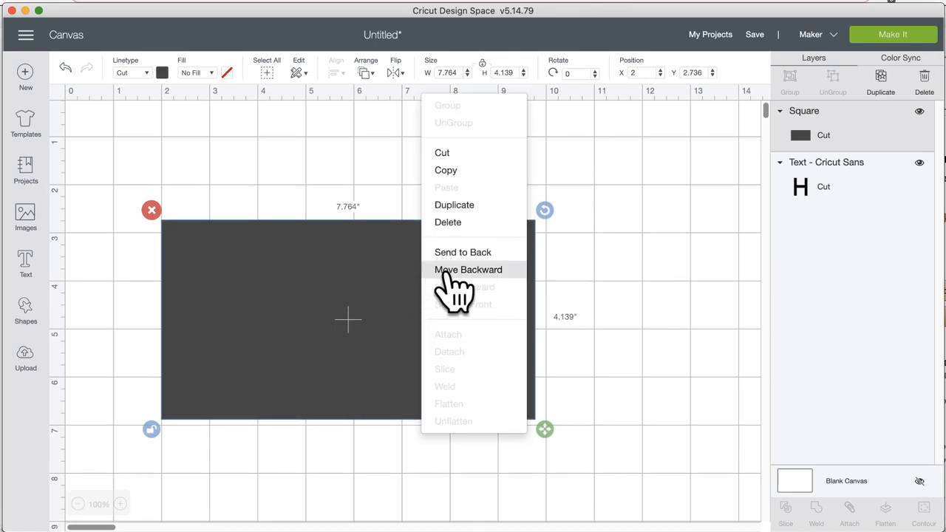
pyautogui.scroll(-1, 446, 274)
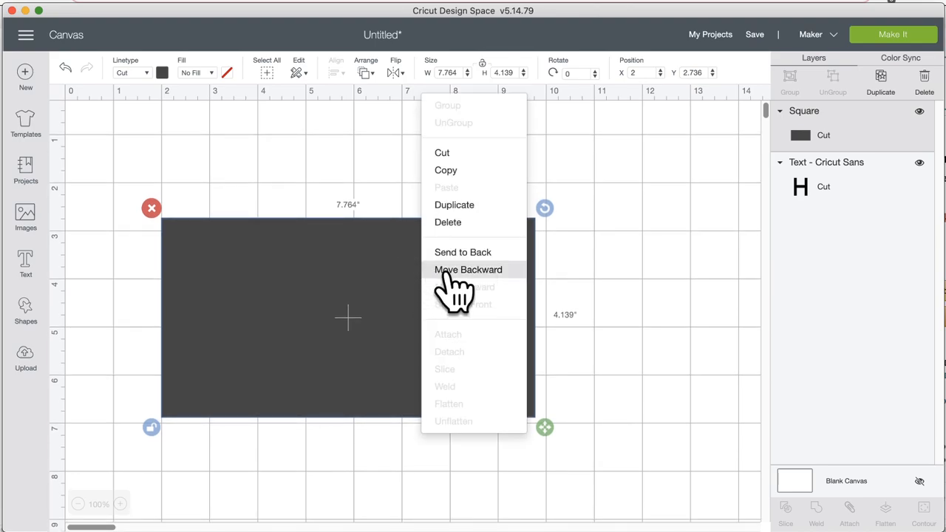
pyautogui.click(451, 252)
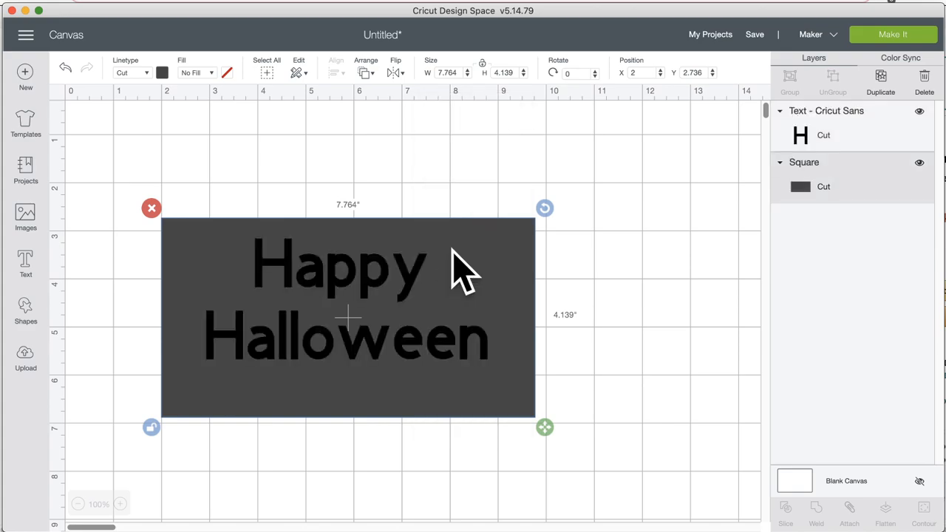
pyautogui.moveTo(481, 249); pyautogui.dragTo(472, 244)
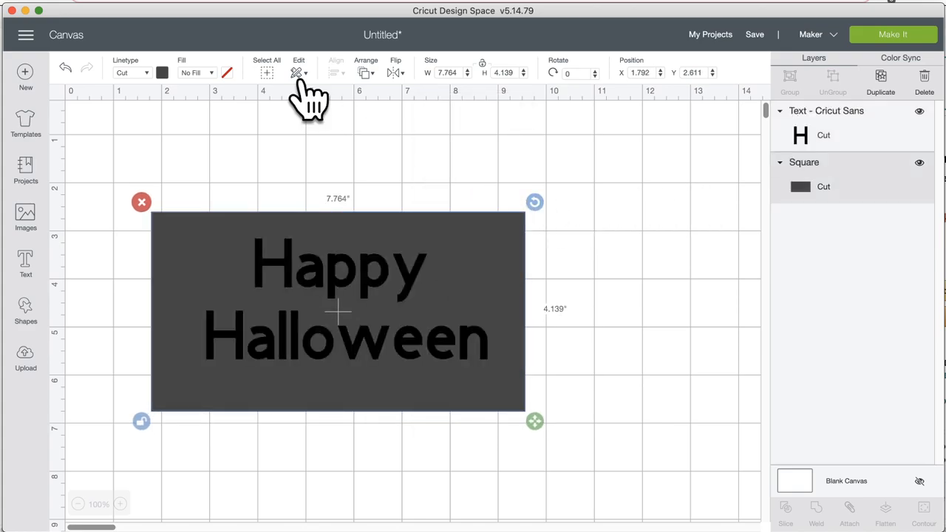
# - Change the rectangle's material color to orange and deselect it
pyautogui.click(162, 73)
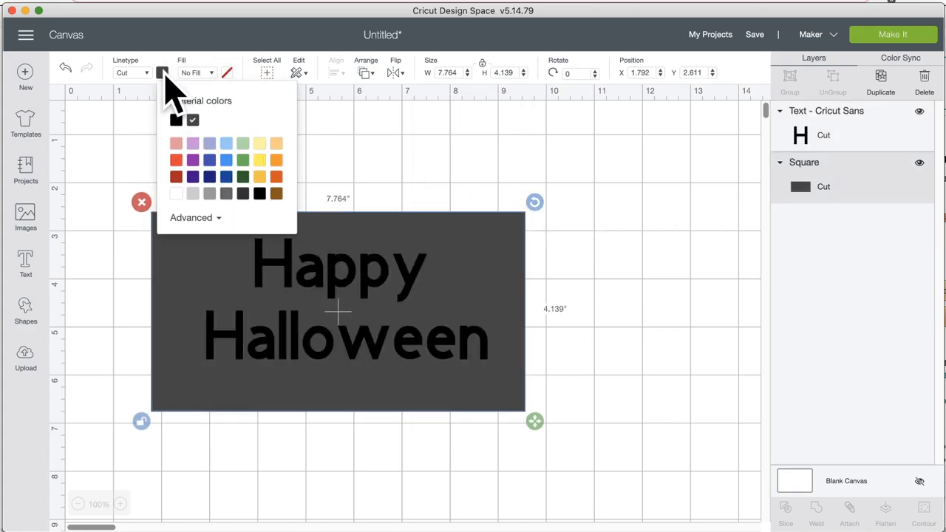
pyautogui.click(275, 160)
pyautogui.click(370, 175)
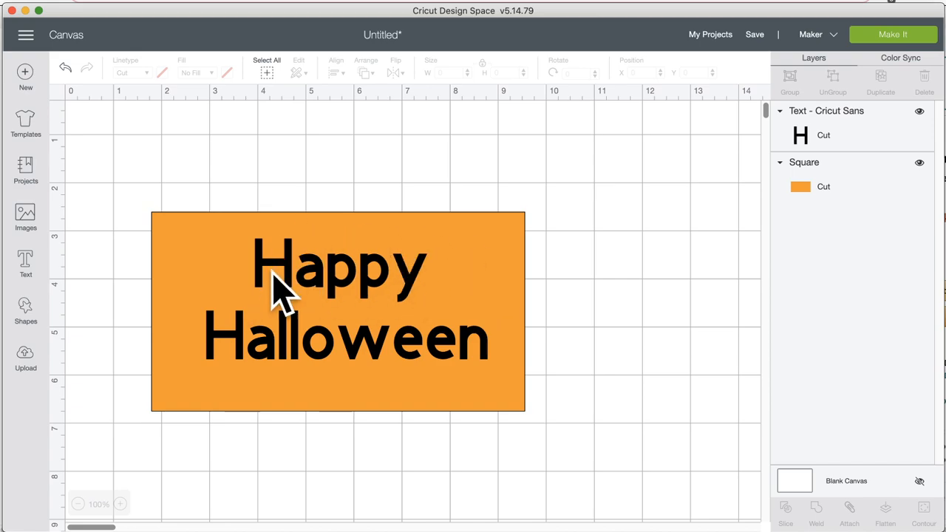
# - Set the orange rectangle's fill to Print while leaving the text as a cut-only layer
pyautogui.click(455, 260)
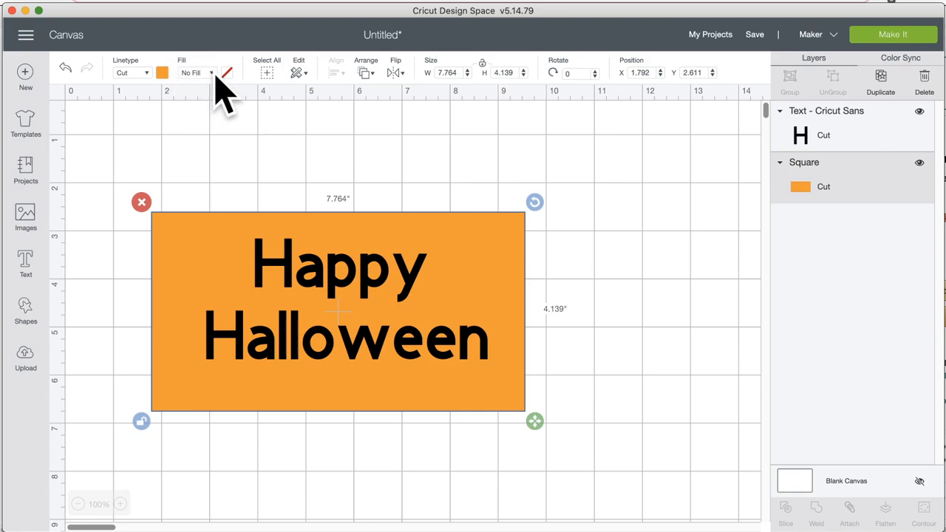
pyautogui.click(213, 72)
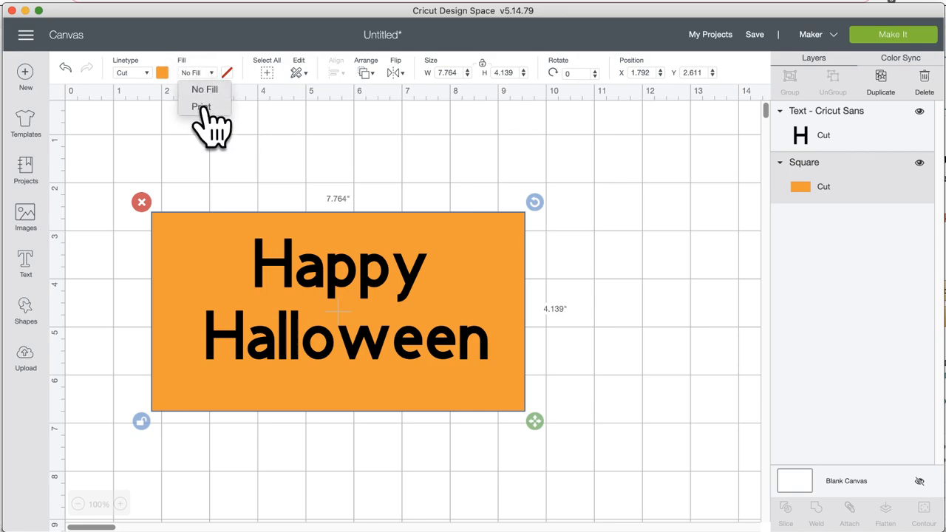
pyautogui.click(204, 107)
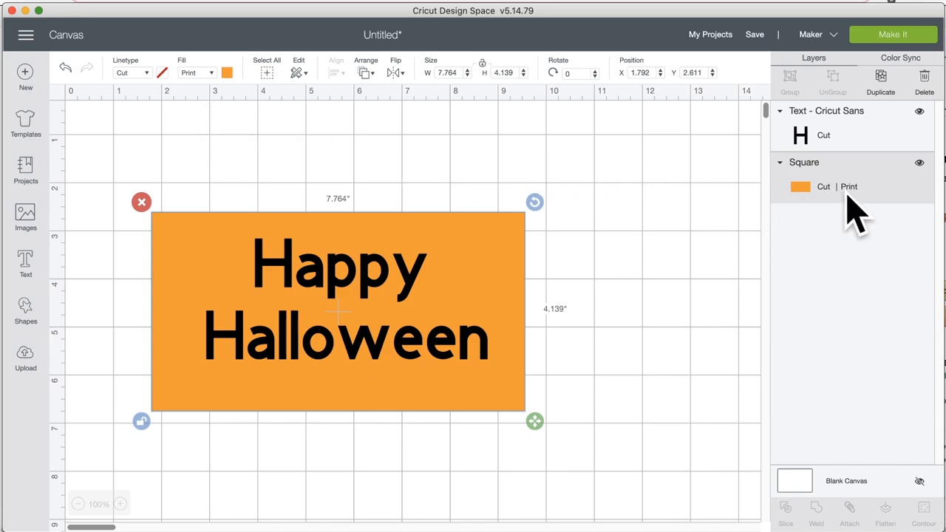
pyautogui.click(367, 283)
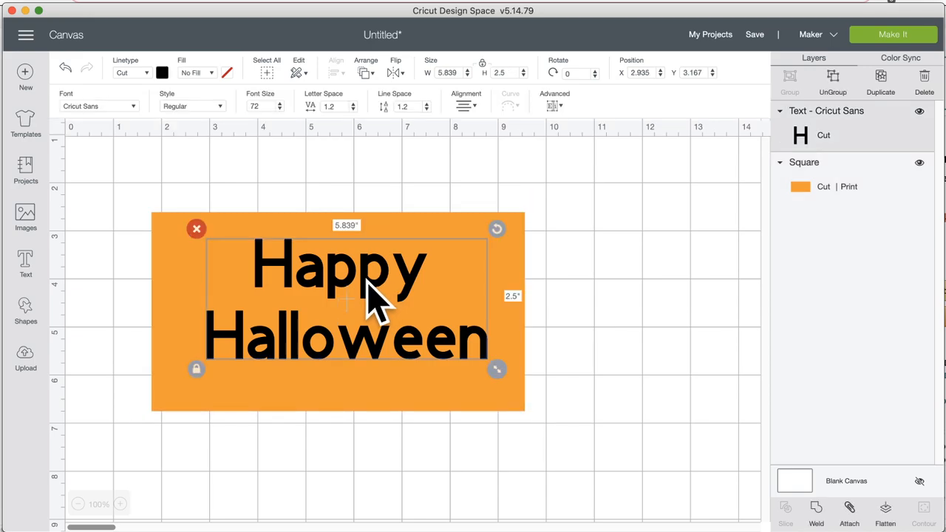
pyautogui.click(414, 225)
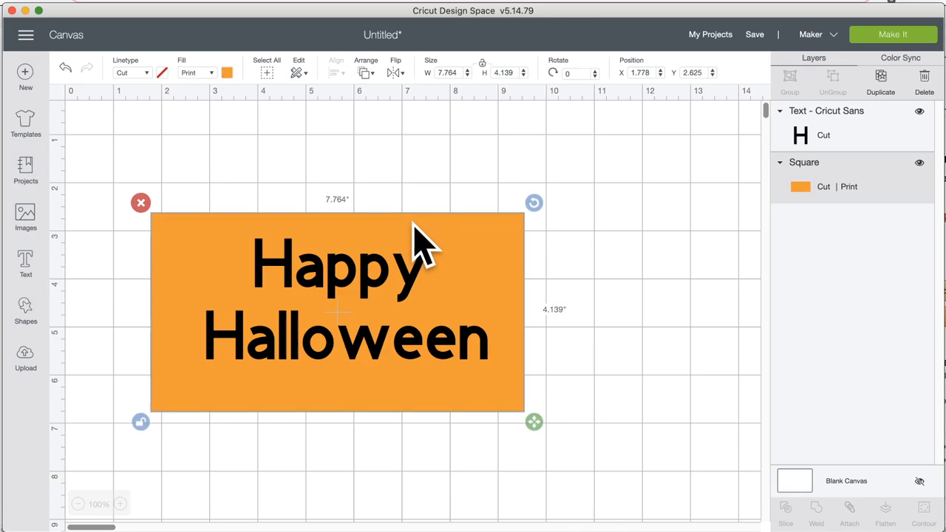
# - Preview the project's cutting mats, examine the mat holding the text, and return to the canvas
pyautogui.click(889, 35)
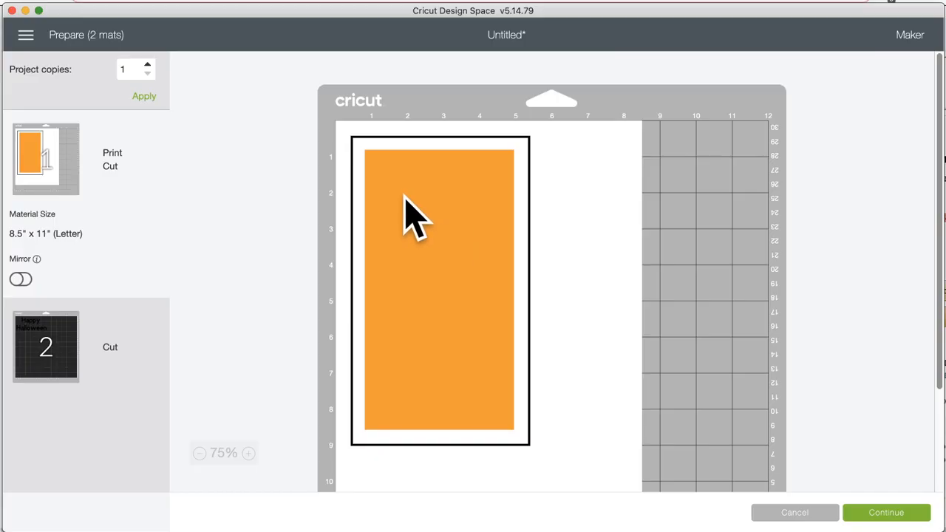
pyautogui.click(44, 347)
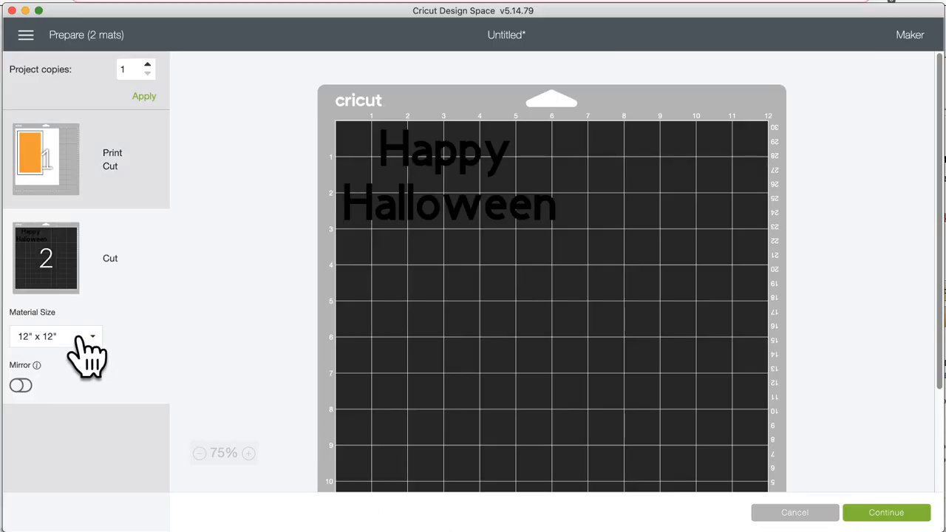
pyautogui.click(782, 516)
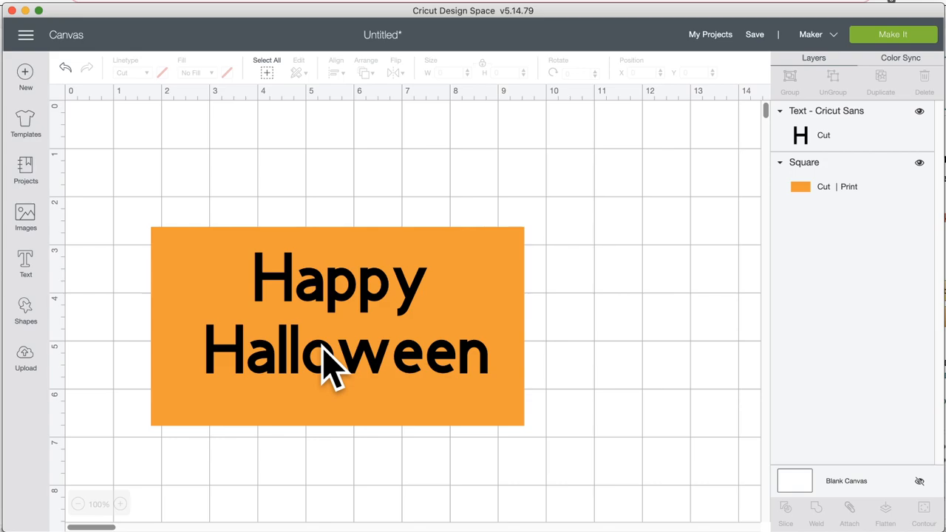
# - Set the Happy Halloween text's fill to Print and preview its mat in the cutting preparation
pyautogui.hscroll(1, 322, 346)
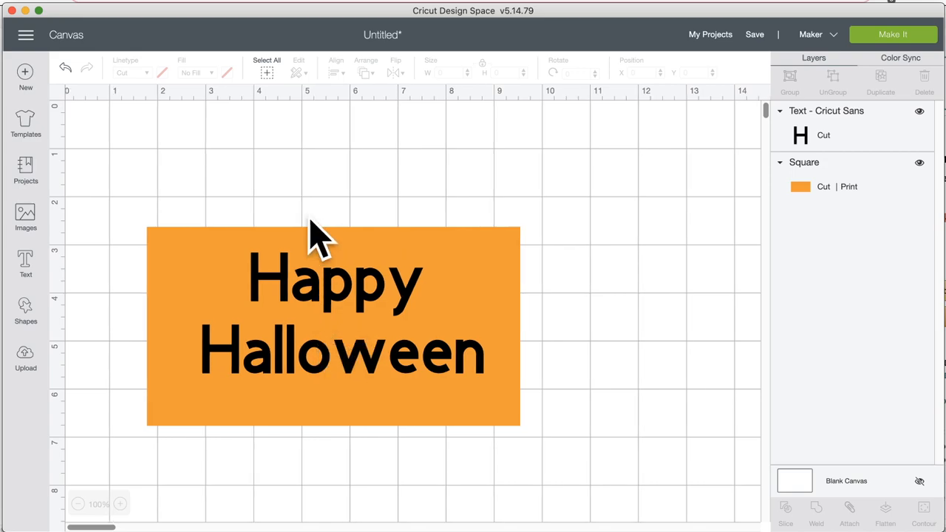
pyautogui.moveTo(288, 269); pyautogui.dragTo(282, 274)
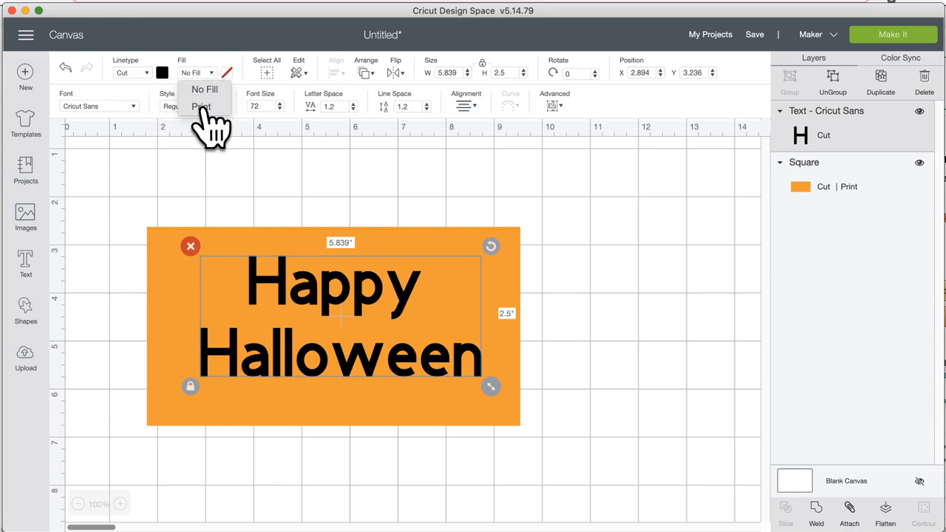
pyautogui.click(201, 107)
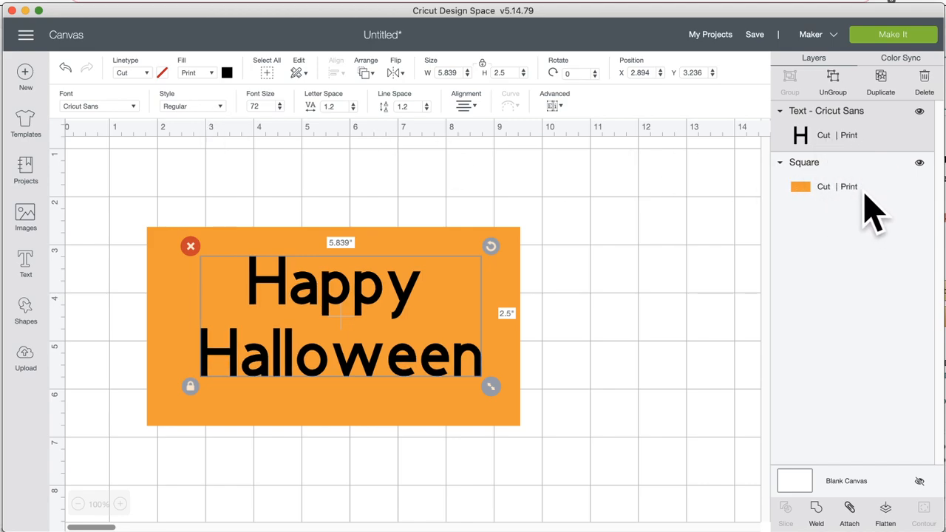
pyautogui.click(907, 36)
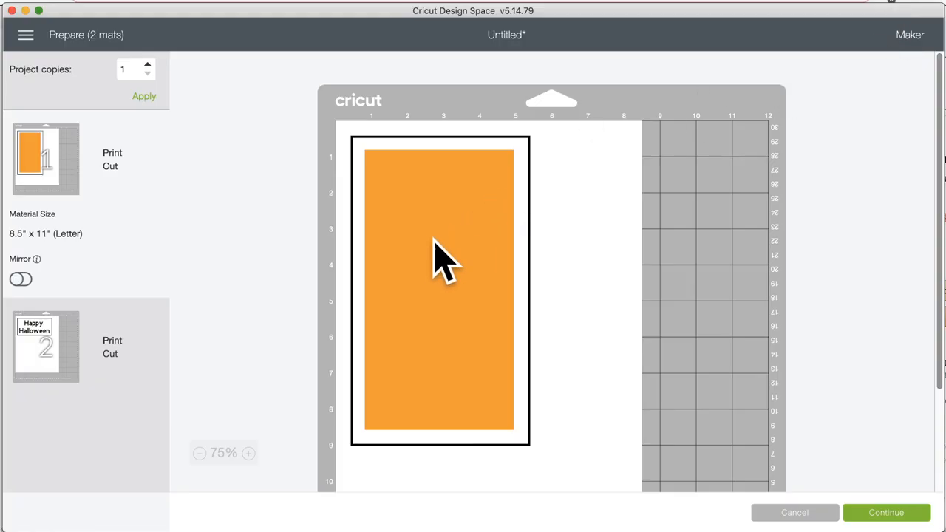
pyautogui.click(59, 330)
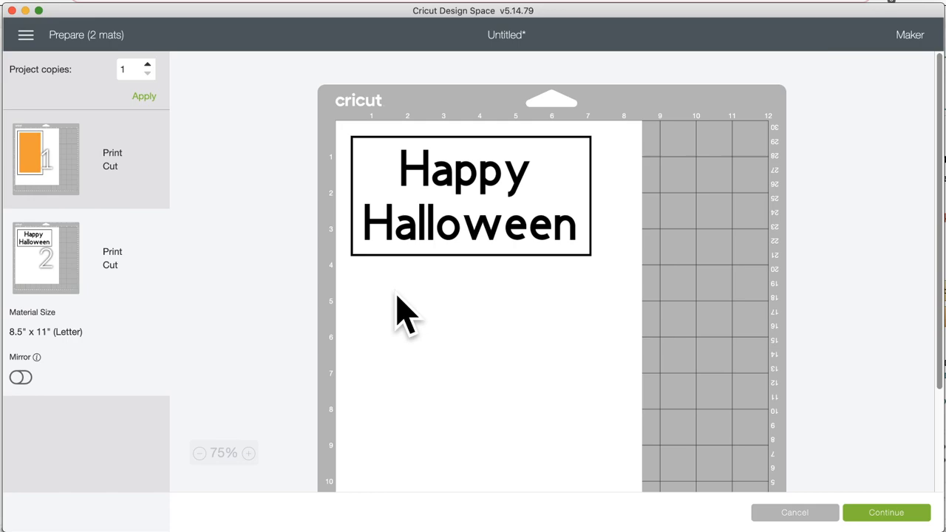
# - Leave the mat preview and attach the Happy Halloween text to the orange rectangle
pyautogui.click(802, 513)
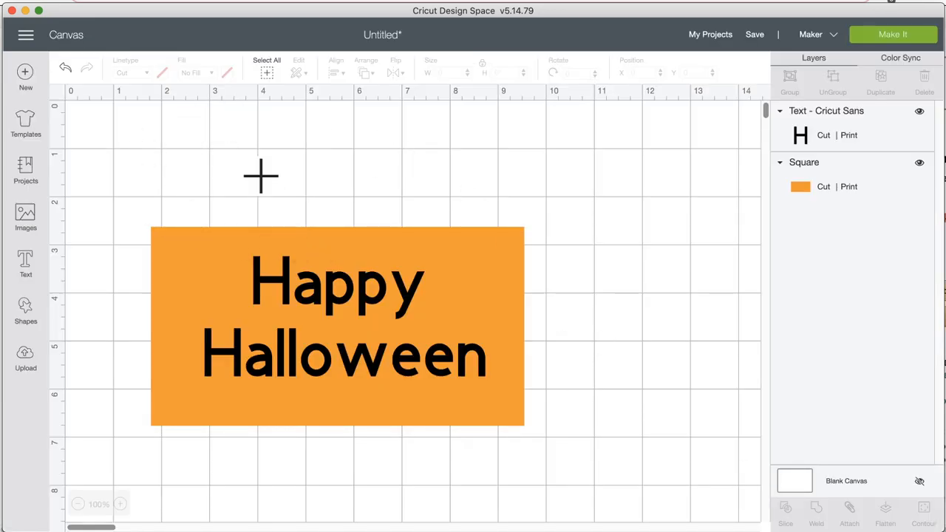
pyautogui.moveTo(260, 175); pyautogui.dragTo(399, 470)
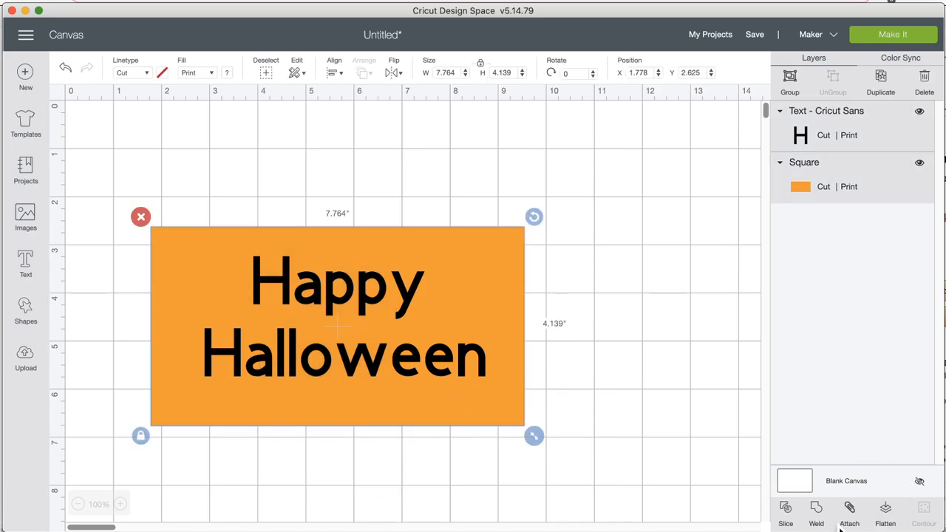
pyautogui.click(850, 509)
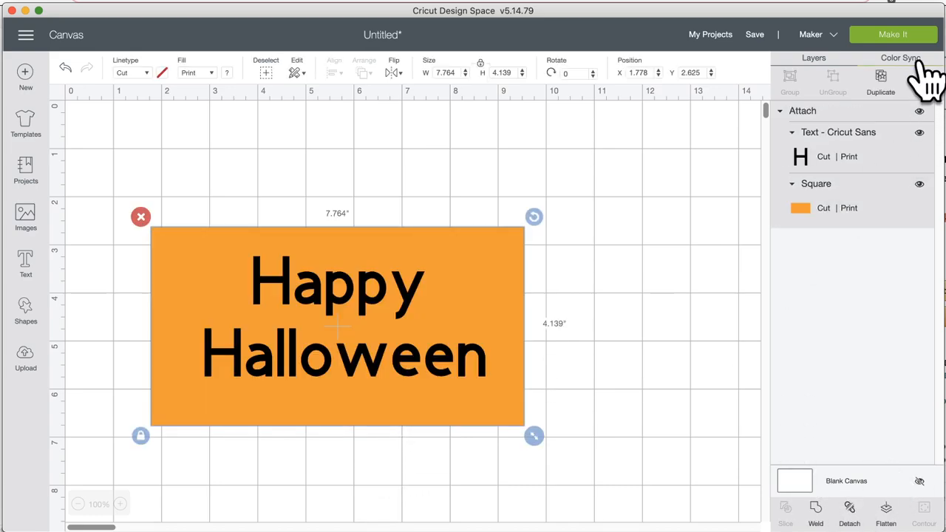
# - Preview the attached design in the cutting preparation and examine how the text and rectangle are laid out on the mat
pyautogui.click(895, 36)
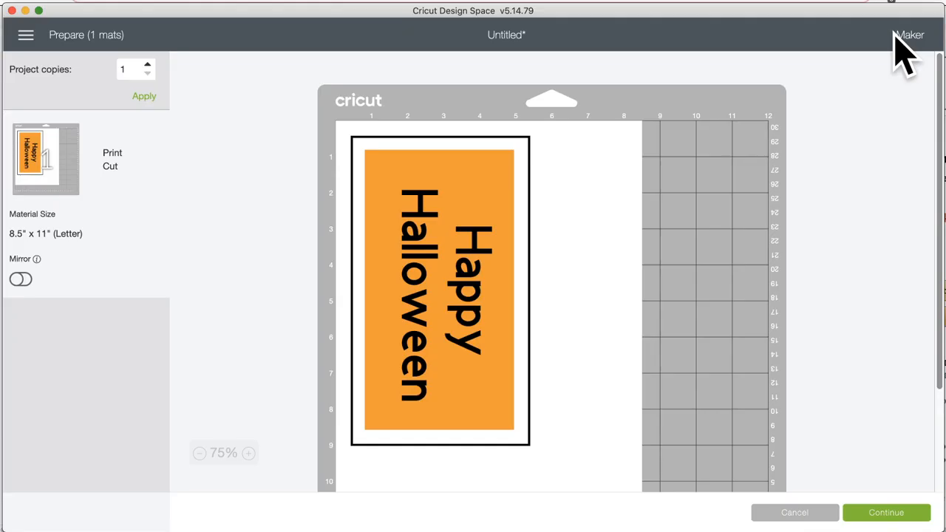
pyautogui.scroll(-1, 436, 237)
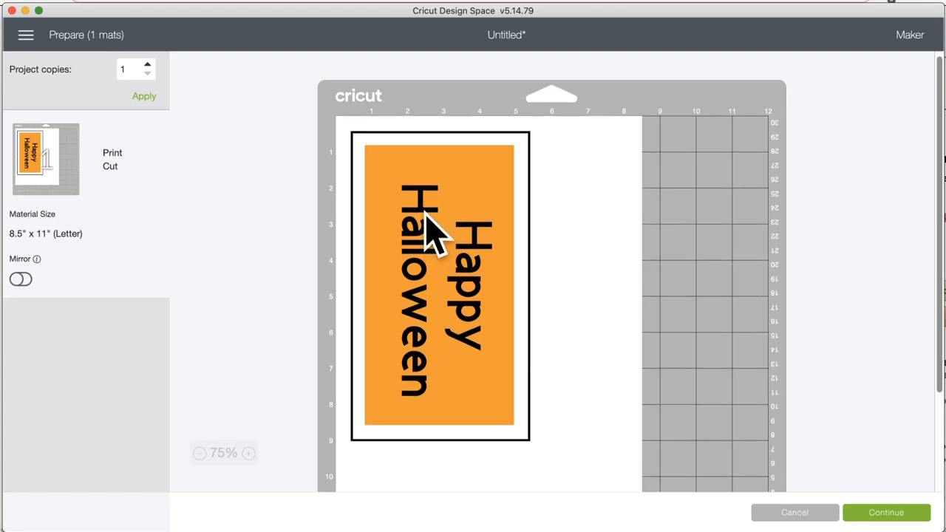
pyautogui.scroll(-1, 425, 213)
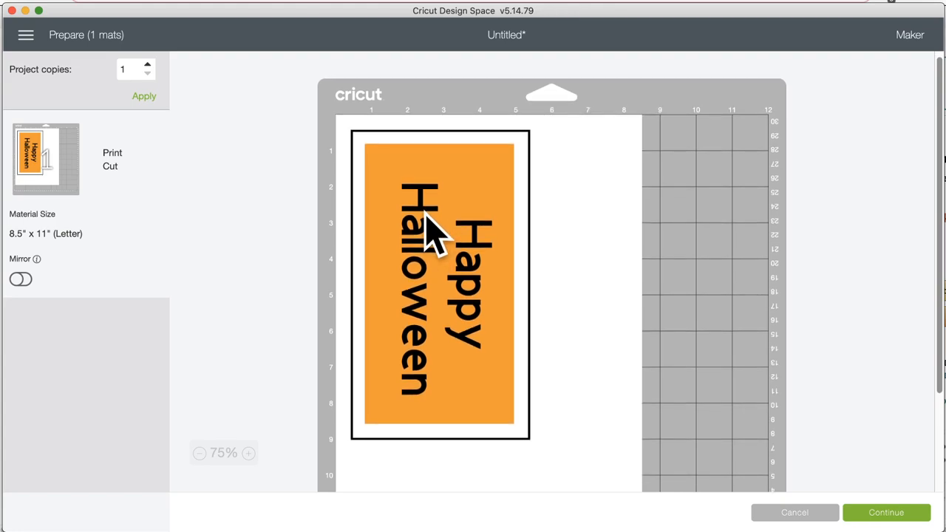
pyautogui.scroll(-1, 426, 216)
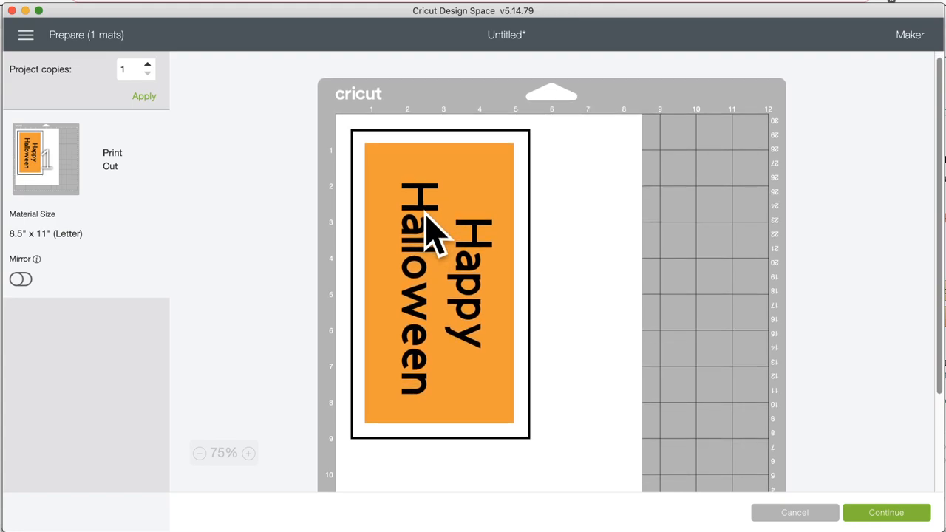
pyautogui.scroll(1, 425, 212)
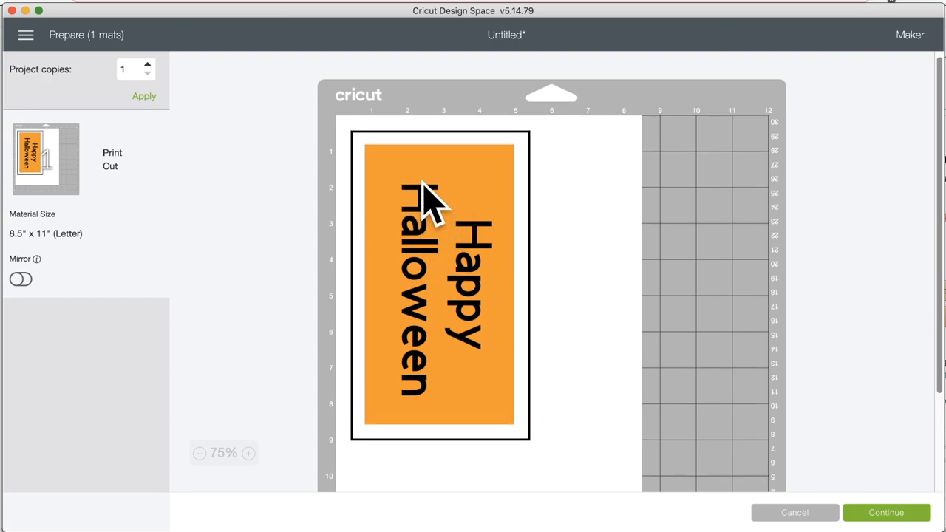
pyautogui.scroll(1, 422, 185)
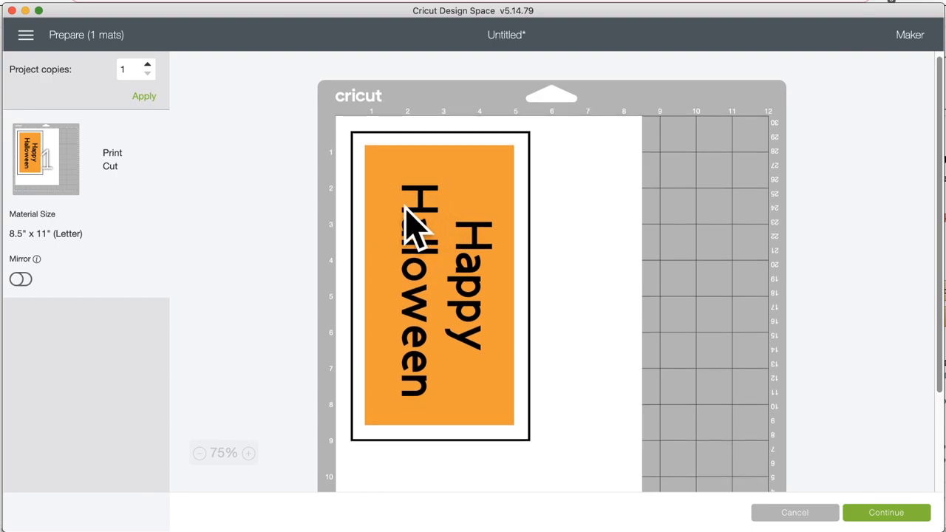
pyautogui.scroll(-1, 443, 238)
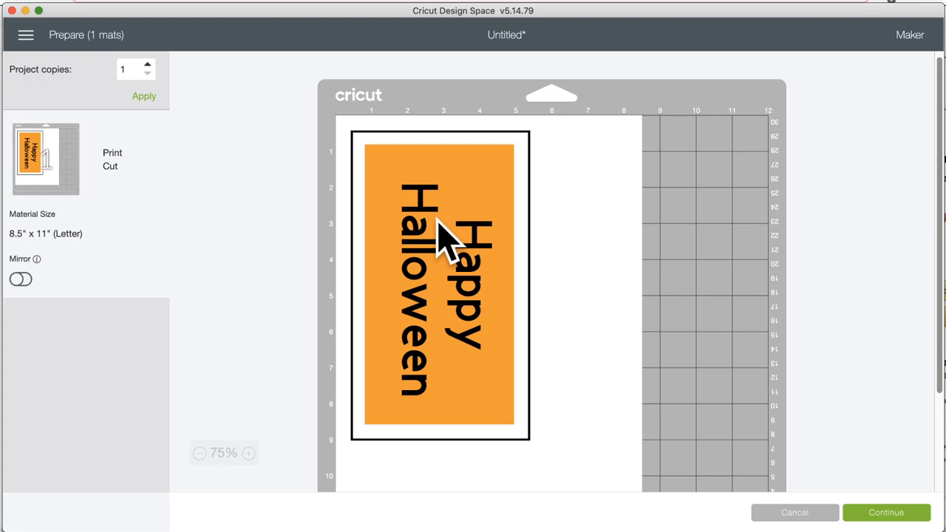
pyautogui.scroll(-3, 425, 229)
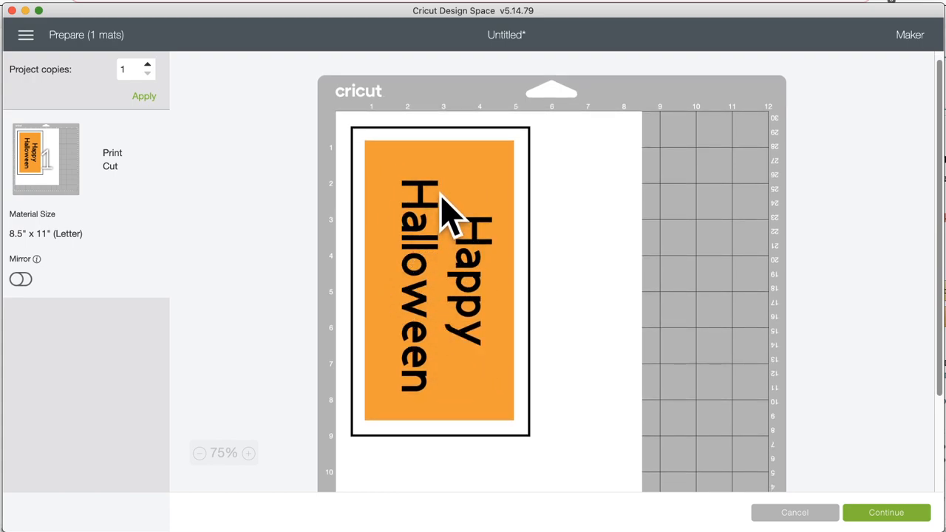
# - Continue to the make stage and send one copy of the design to the EPSON ET-2760 Series printer with bleed on
pyautogui.click(891, 515)
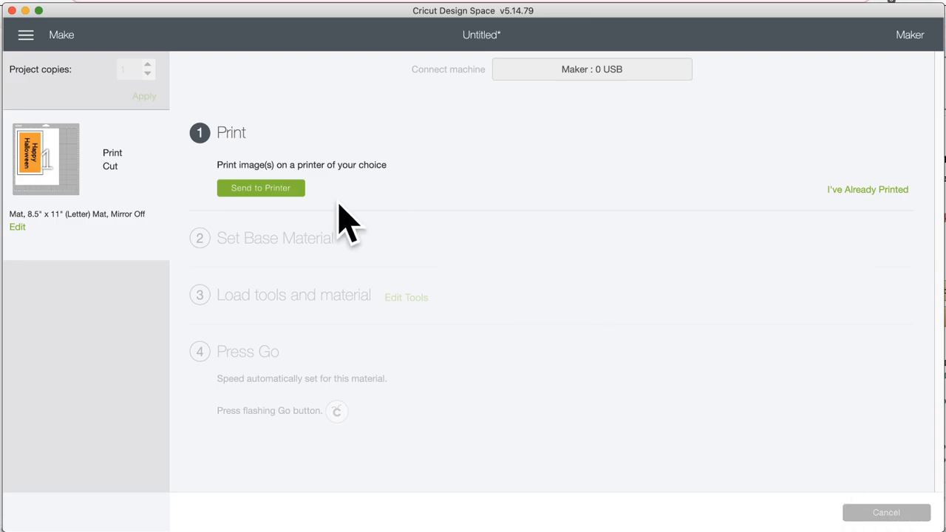
pyautogui.click(278, 189)
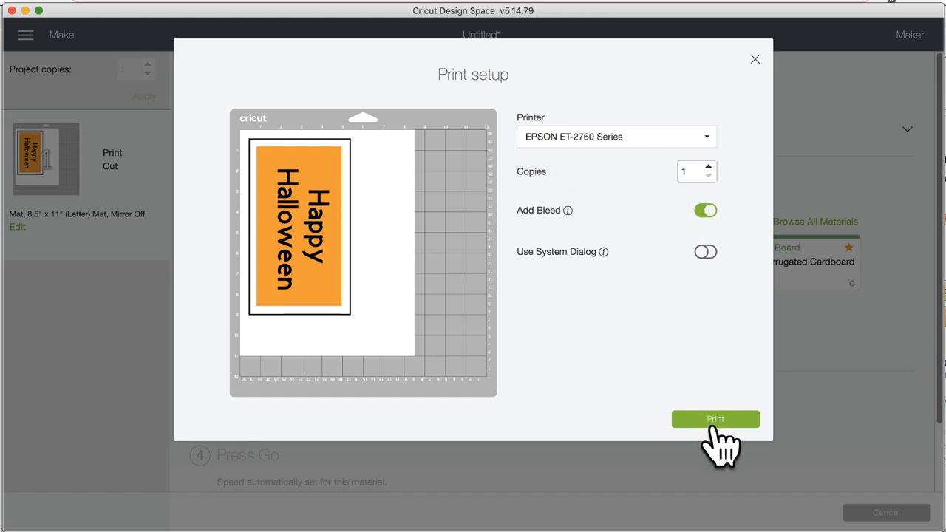
pyautogui.click(690, 425)
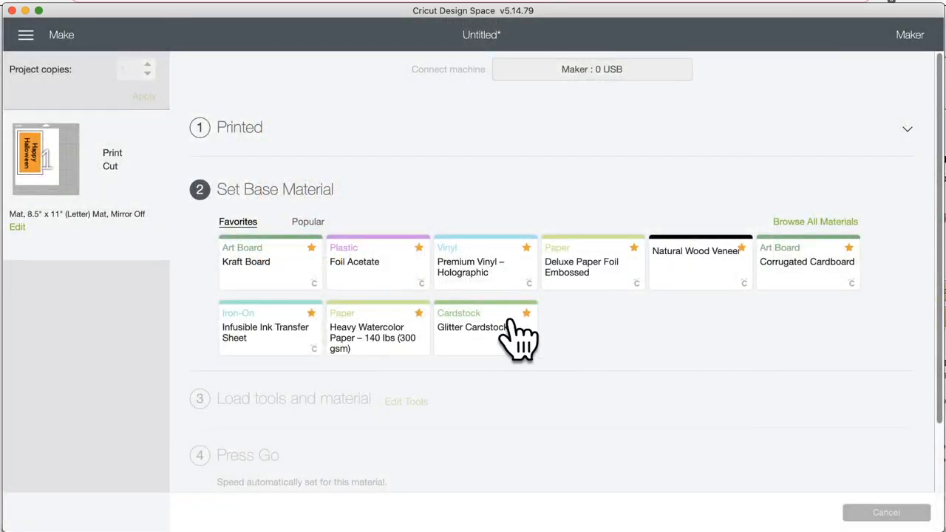
# - Cancel the cut and return to the canvas
pyautogui.click(888, 514)
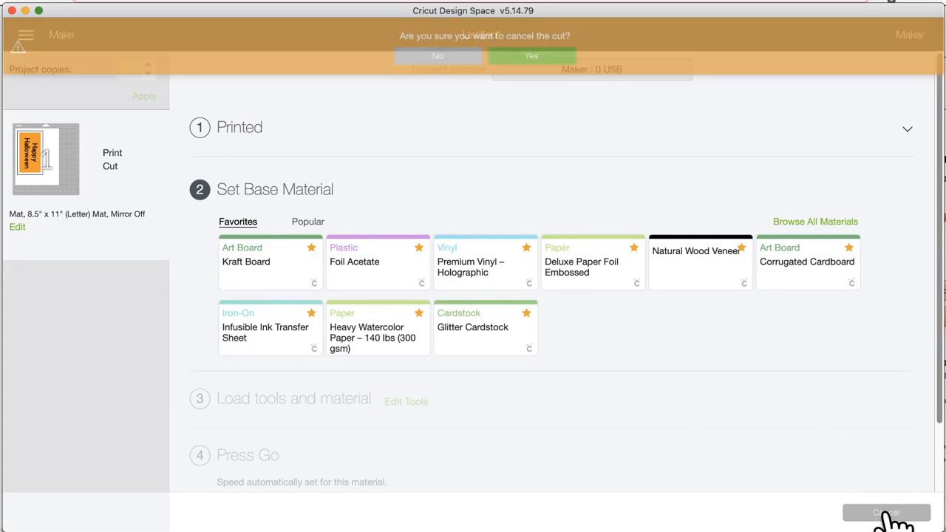
pyautogui.click(556, 58)
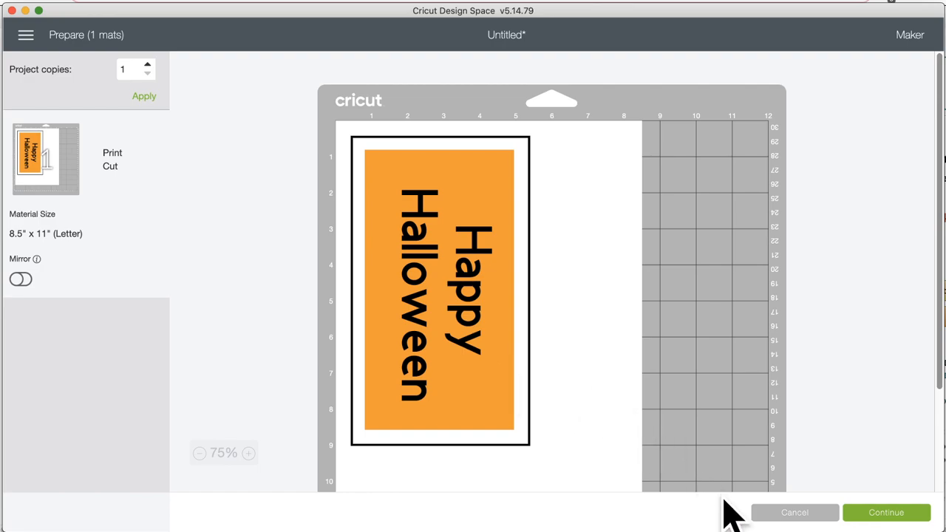
pyautogui.click(795, 513)
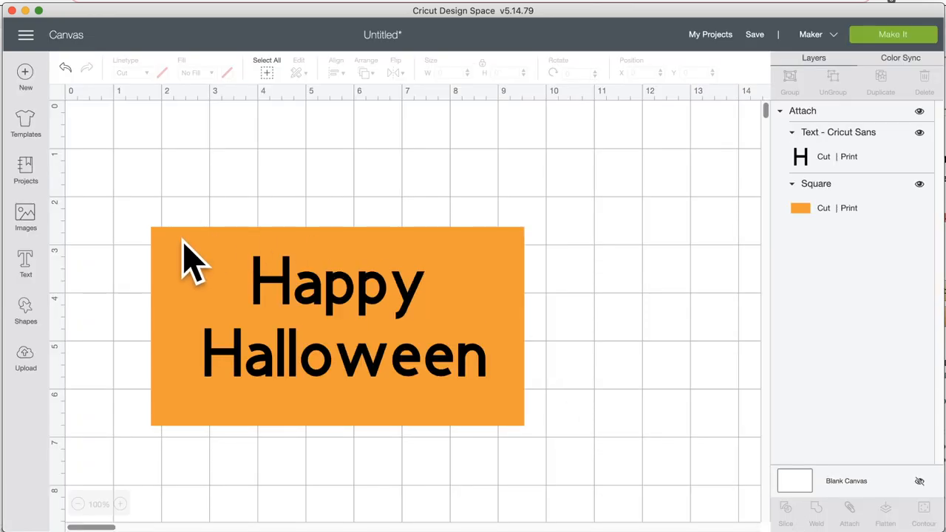
# - Undo the attachment and the Print fills so the text and orange rectangle are separate cut-only layers
pyautogui.click(303, 292)
pyautogui.click(65, 67)
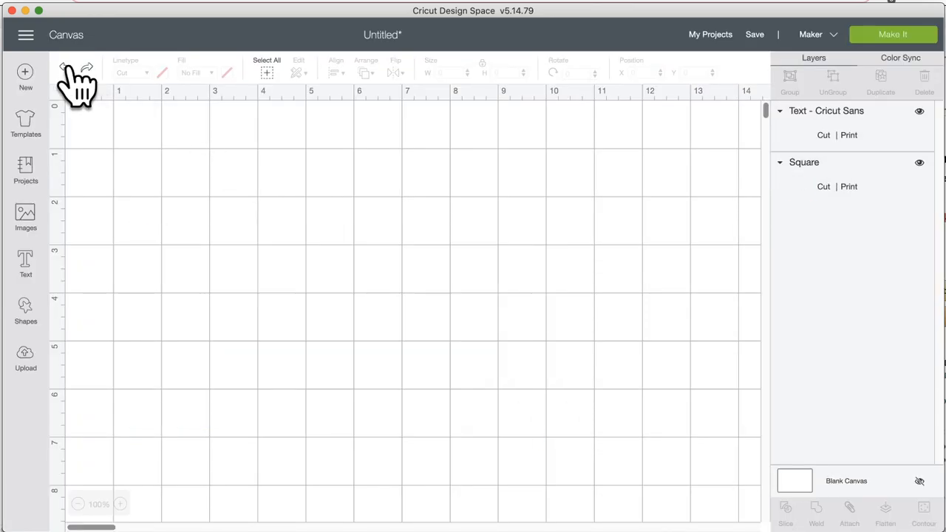
pyautogui.click(65, 67)
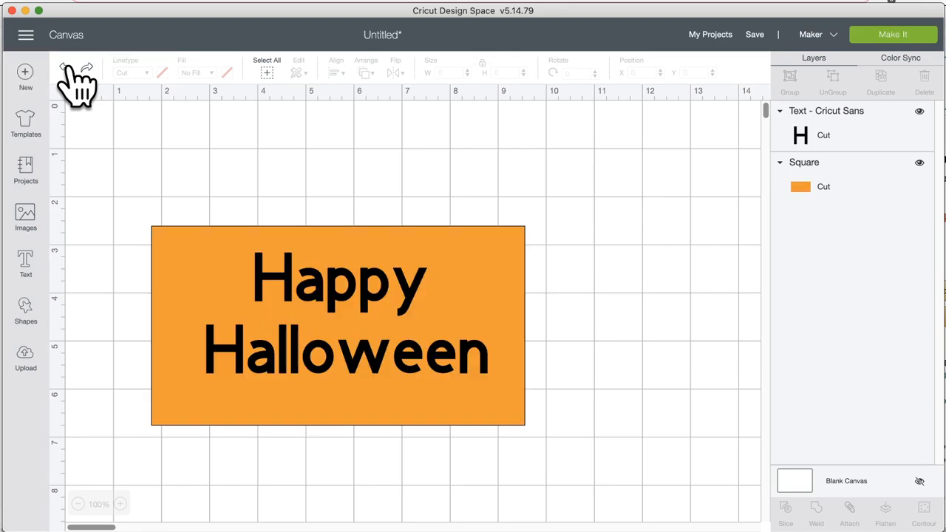
pyautogui.click(65, 67)
pyautogui.click(86, 67)
# - Flatten the Happy Halloween text and orange rectangle into one printable layer, and undo the flattening
pyautogui.moveTo(252, 150); pyautogui.dragTo(387, 468)
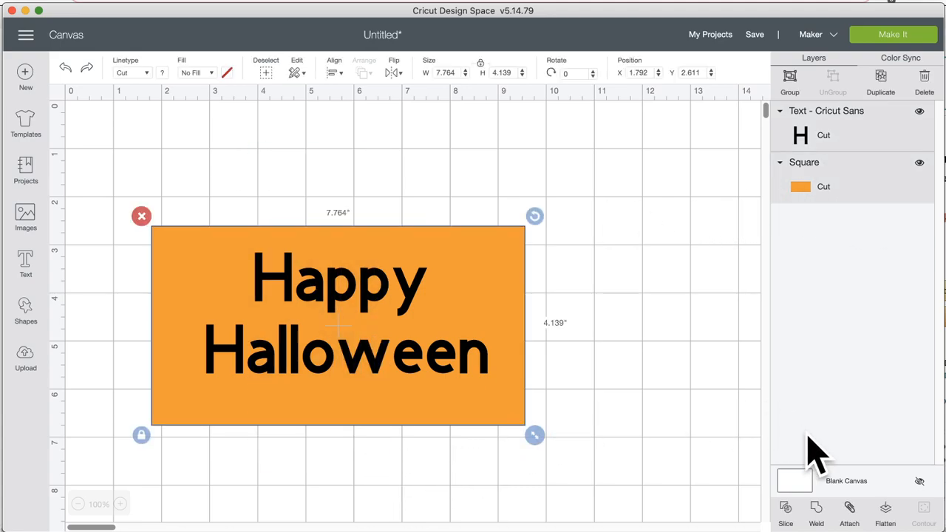
pyautogui.click(887, 510)
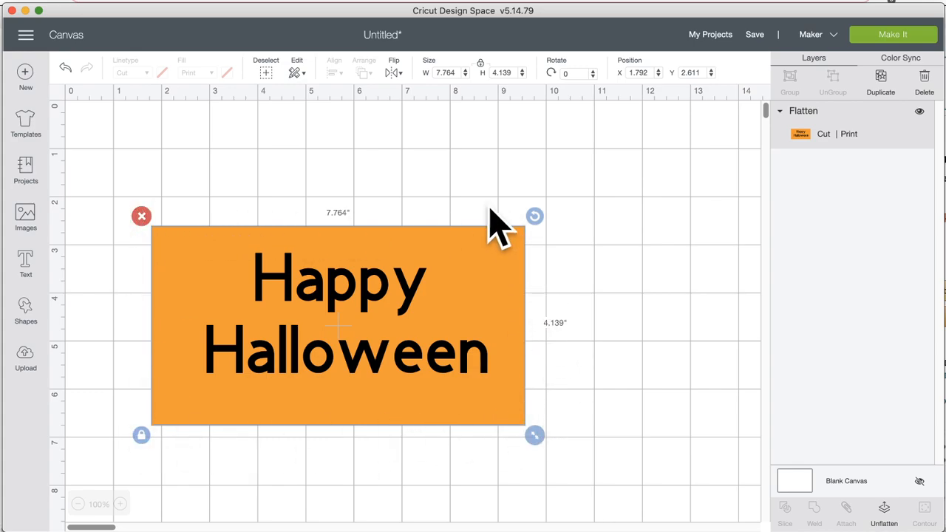
pyautogui.click(65, 70)
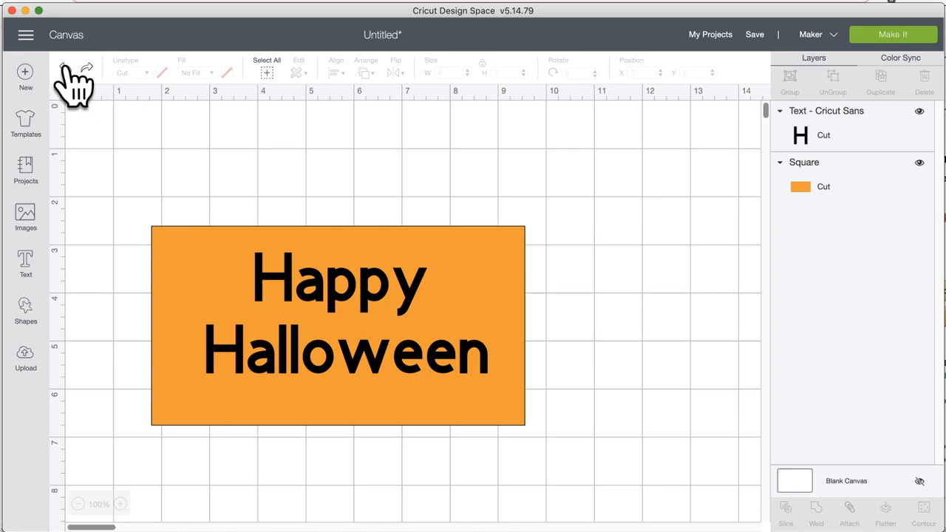
pyautogui.click(66, 72)
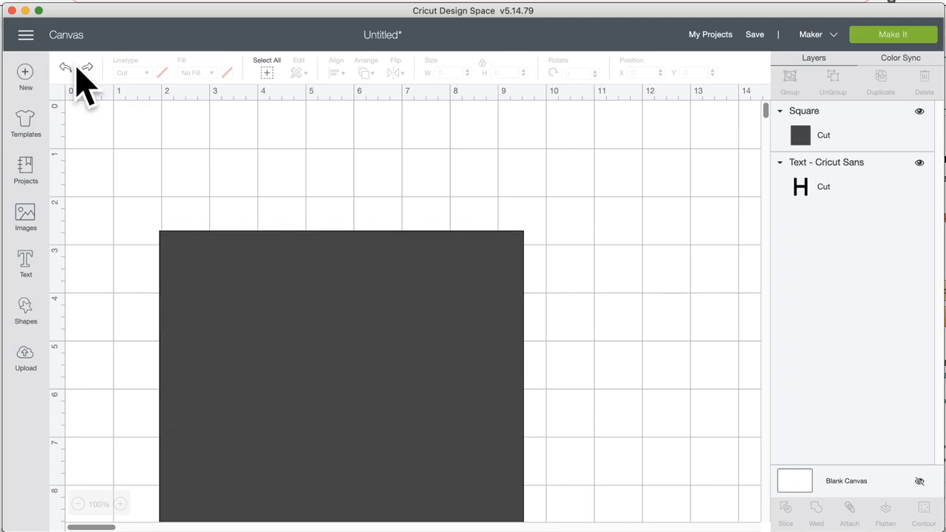
pyautogui.click(86, 68)
pyautogui.click(87, 68)
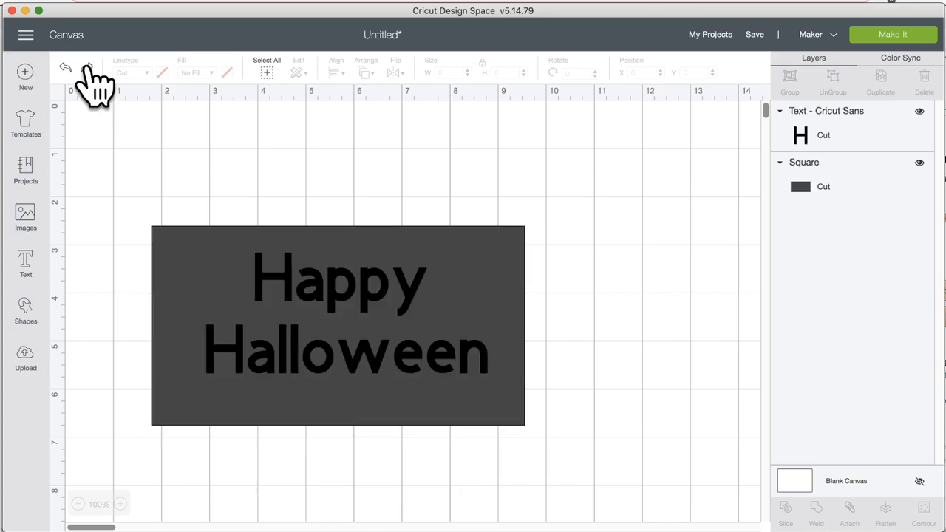
pyautogui.click(87, 68)
# - Set the fill of the orange rectangle and the Happy Halloween text to Print, and nudge the text slightly down
pyautogui.click(221, 244)
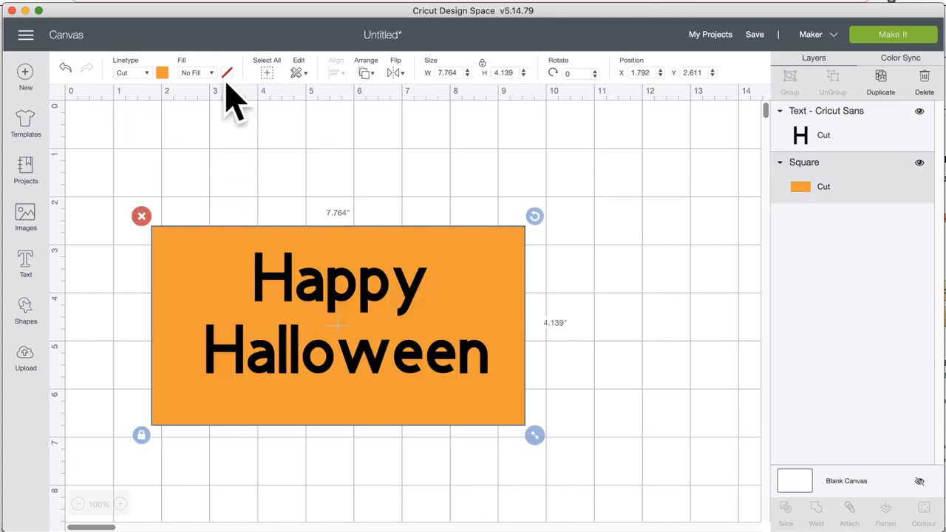
pyautogui.click(203, 107)
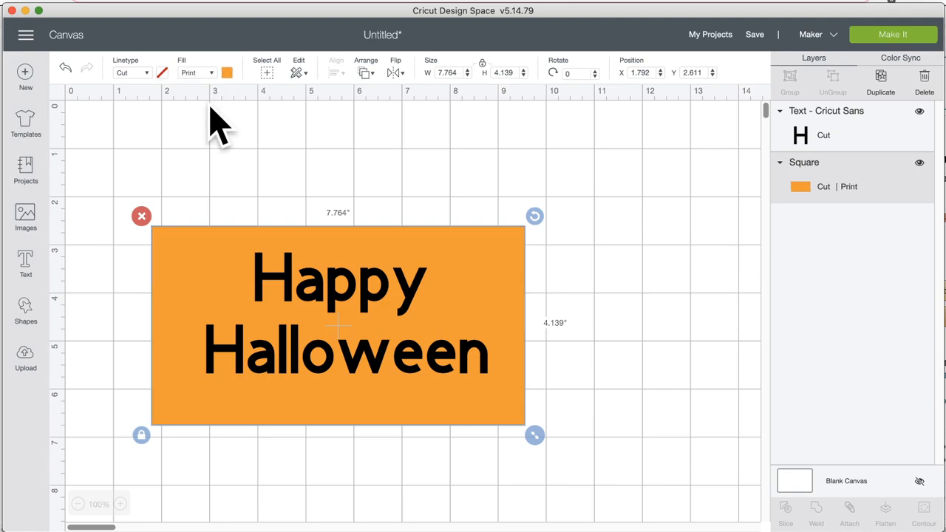
pyautogui.click(803, 136)
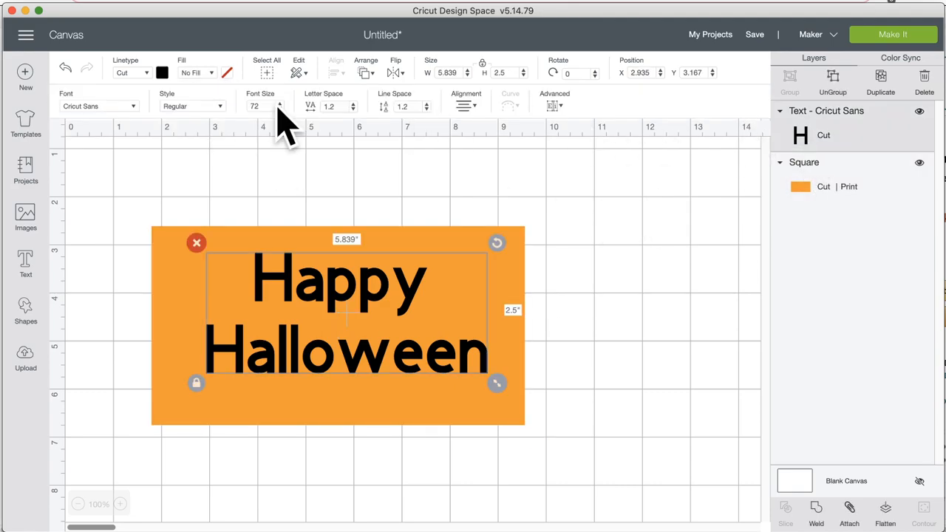
pyautogui.click(205, 107)
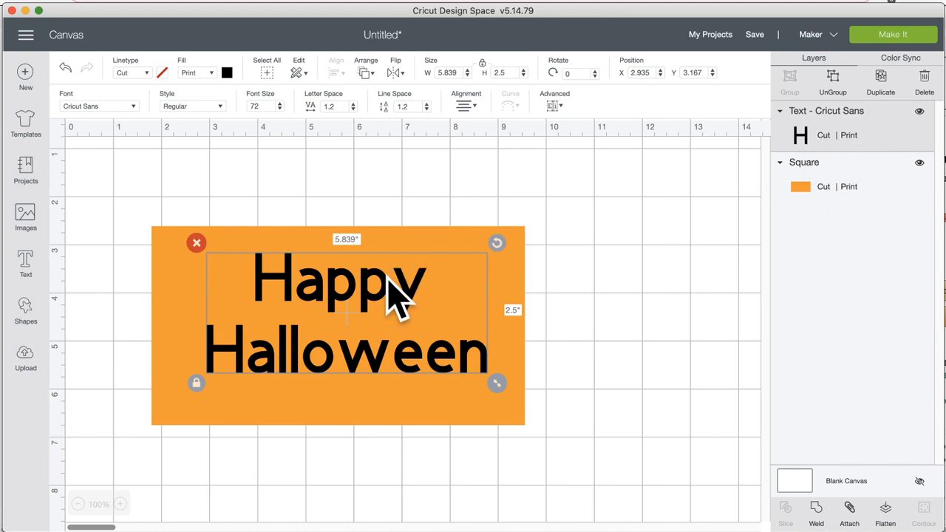
pyautogui.moveTo(394, 295); pyautogui.dragTo(390, 301)
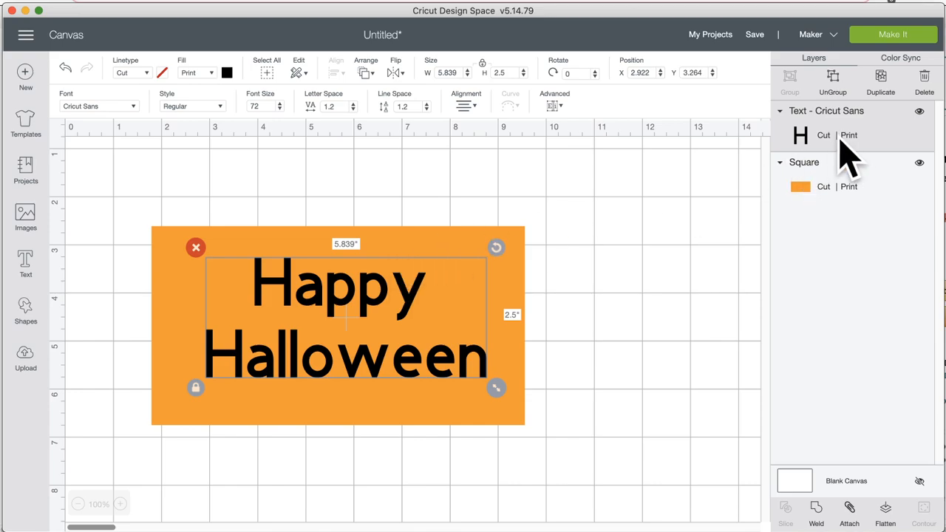
# - Attach the printable Happy Halloween text and orange rectangle together, and deselect them
pyautogui.moveTo(397, 191); pyautogui.dragTo(448, 442)
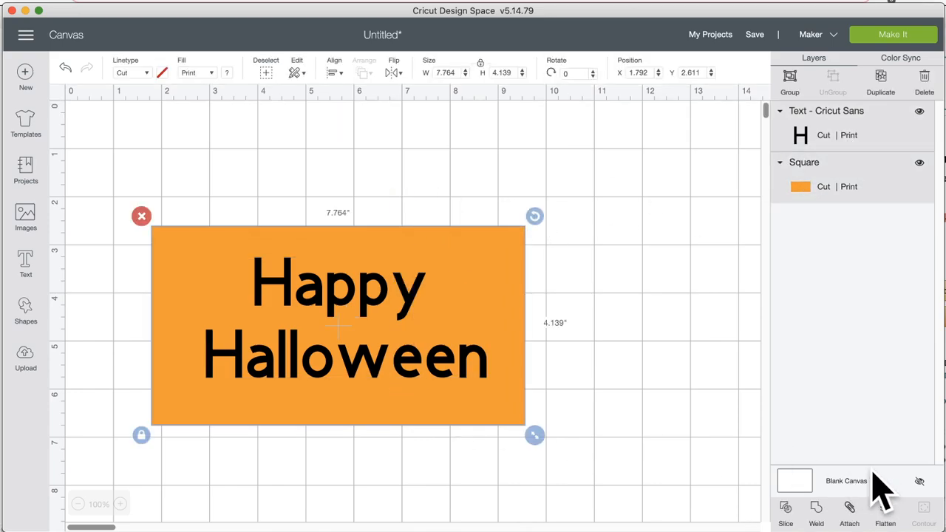
pyautogui.click(850, 510)
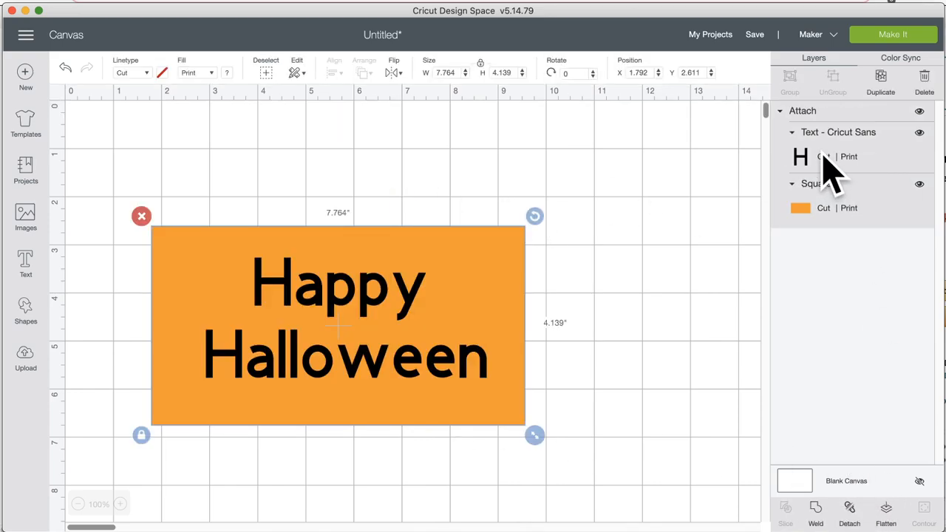
pyautogui.click(375, 205)
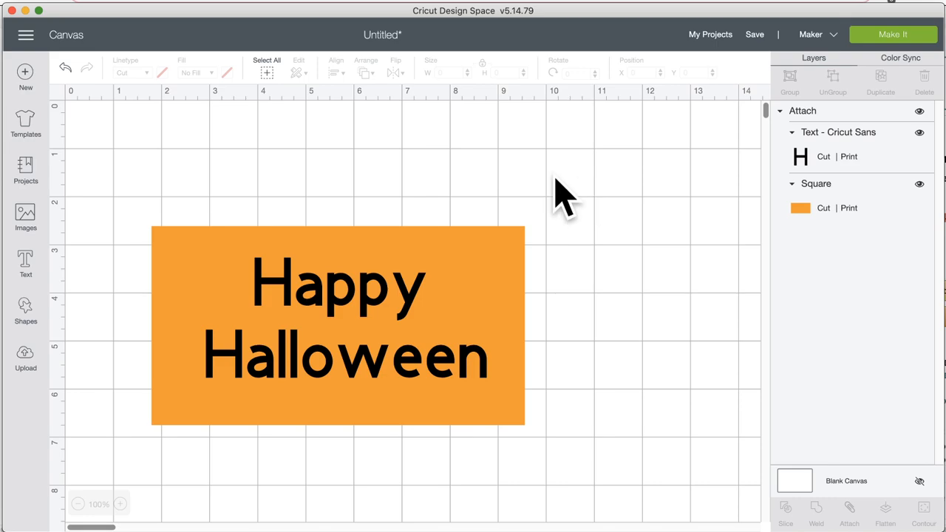
# - Undo the attachment, the text move and both Print fills, leaving the cut-only layers deselected
pyautogui.click(65, 68)
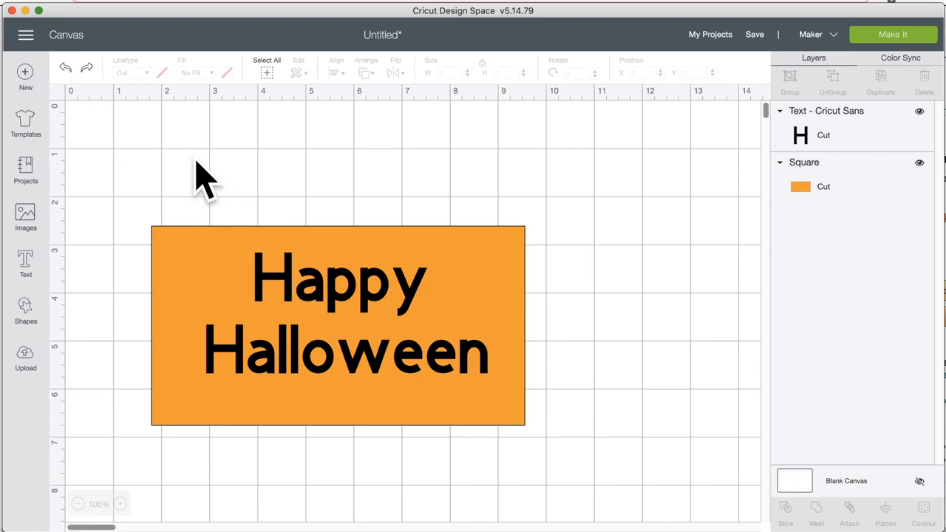
pyautogui.moveTo(186, 151); pyautogui.dragTo(481, 484)
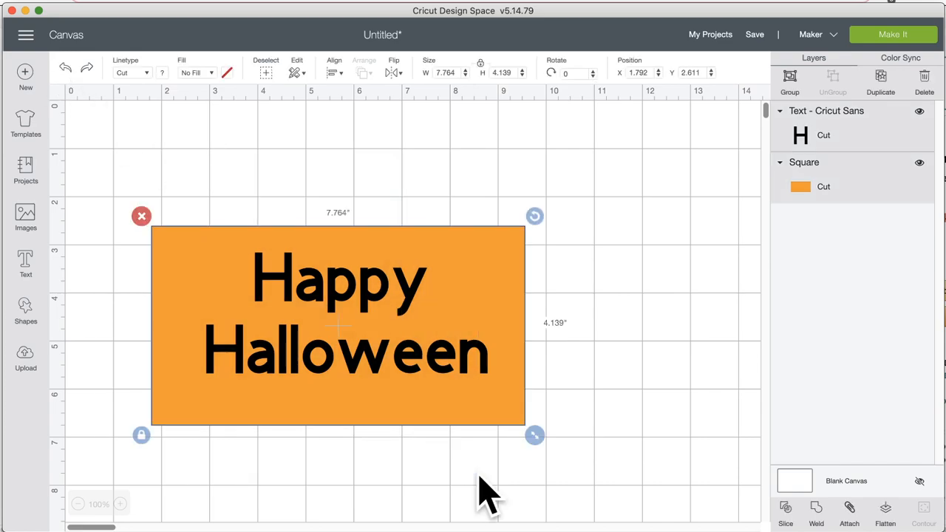
pyautogui.click(344, 194)
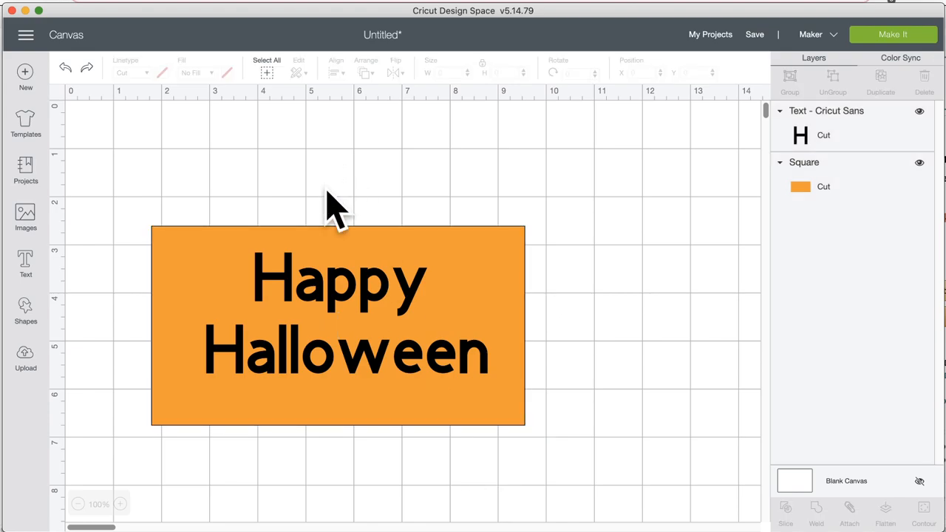
# - Add a square scaled down to about 1.28 inches, and add a star shape to the canvas
pyautogui.click(27, 314)
pyautogui.click(80, 222)
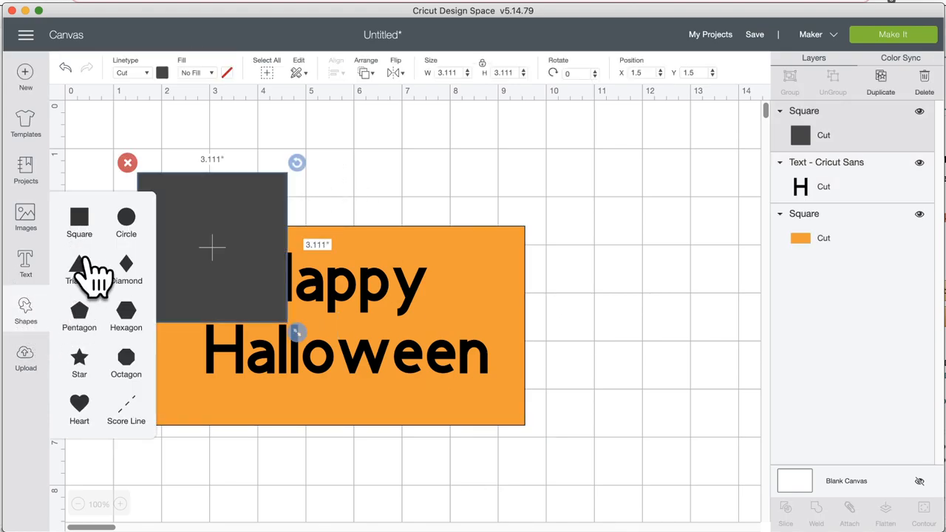
pyautogui.moveTo(298, 335); pyautogui.dragTo(212, 247)
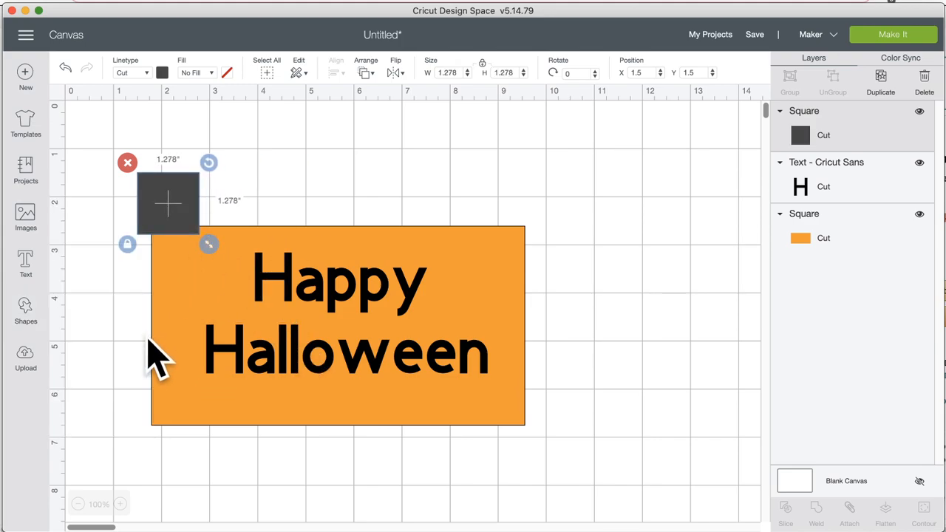
pyautogui.click(25, 310)
pyautogui.click(80, 362)
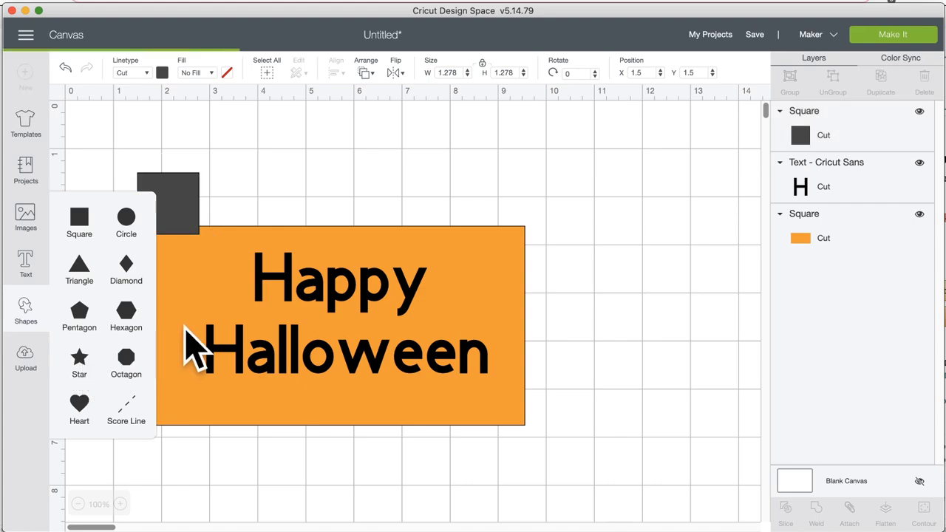
pyautogui.click(296, 197)
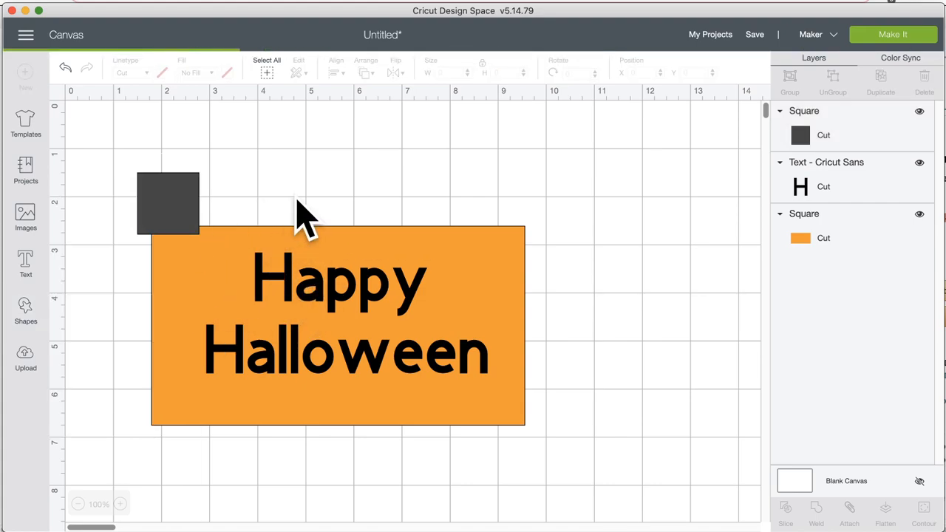
# - Shift the small square and the star slightly down and to the right, and shrink the star to about 1.69 inches wide
pyautogui.moveTo(173, 198); pyautogui.dragTo(193, 205)
pyautogui.moveTo(274, 259); pyautogui.dragTo(286, 264)
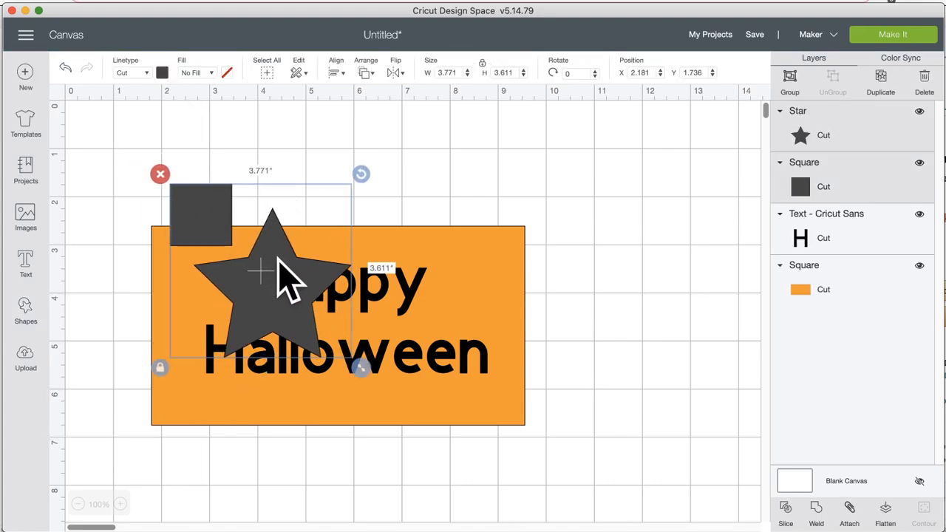
pyautogui.click(369, 214)
pyautogui.click(306, 321)
pyautogui.moveTo(360, 368); pyautogui.dragTo(286, 296)
# - Color the star blue and place it on the orange rectangle, to the left of the word Happy
pyautogui.click(162, 72)
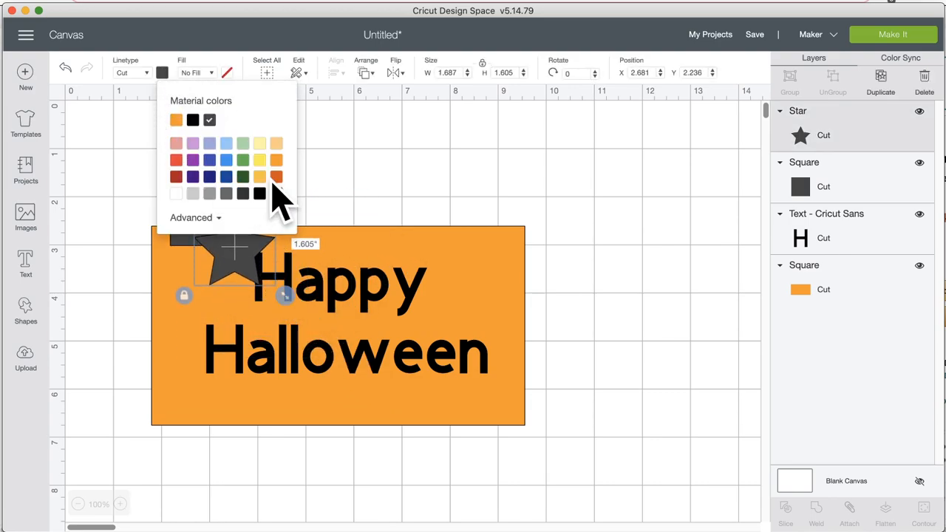
pyautogui.click(226, 160)
pyautogui.moveTo(258, 232); pyautogui.dragTo(243, 281)
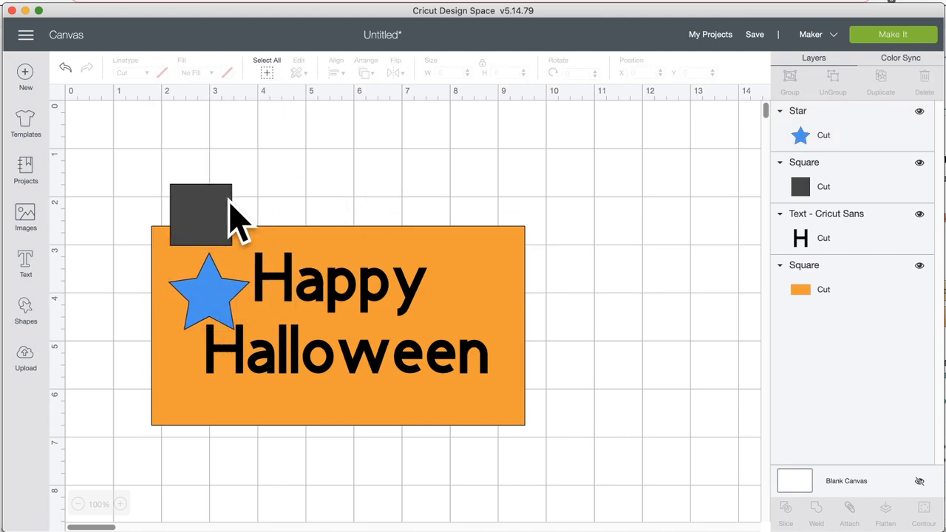
# - Move the small square inside the orange rectangle's upper-right corner, color it white, and deselect it
pyautogui.moveTo(229, 207); pyautogui.dragTo(492, 262)
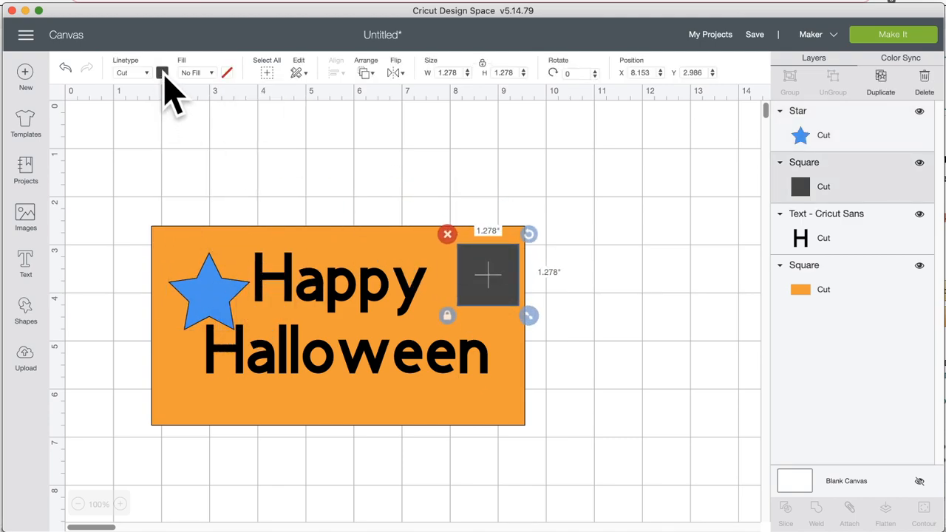
pyautogui.click(161, 73)
pyautogui.click(176, 193)
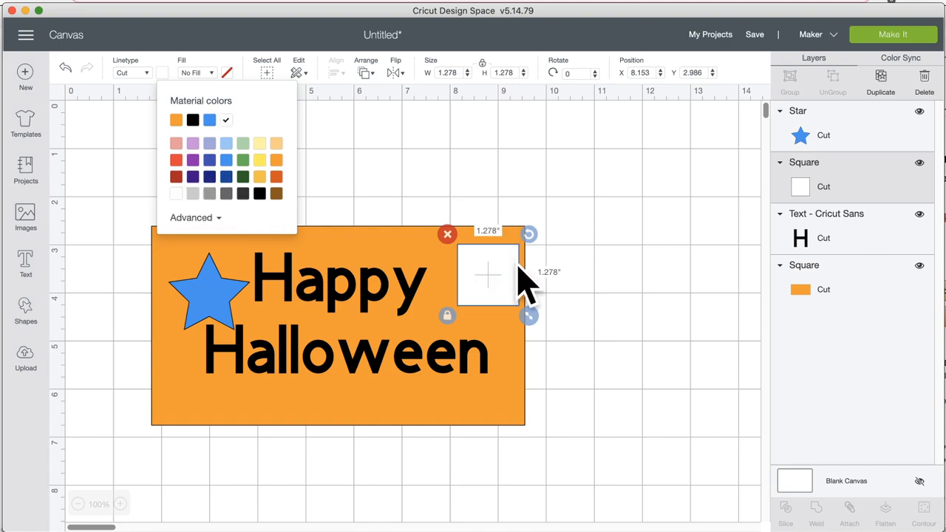
pyautogui.moveTo(496, 274); pyautogui.dragTo(490, 270)
pyautogui.click(601, 254)
pyautogui.moveTo(135, 160); pyautogui.dragTo(93, 143)
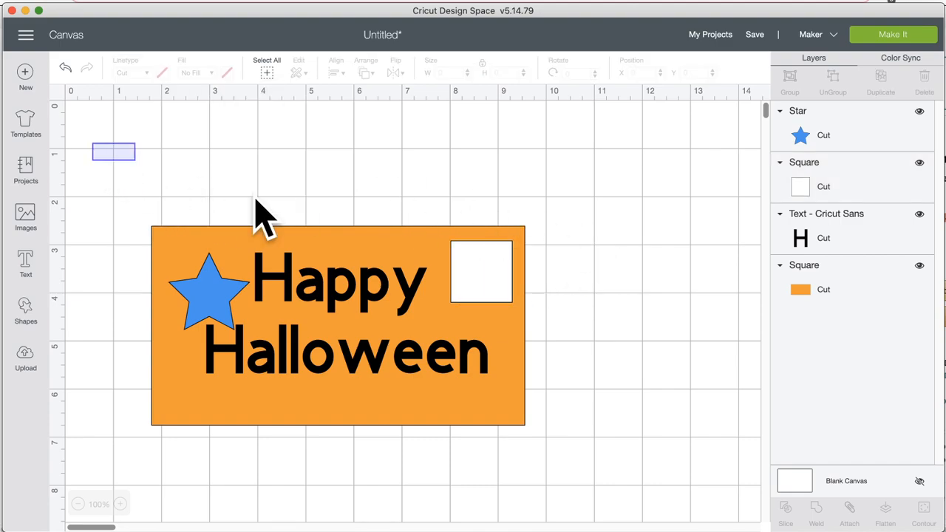
# - Flatten the star, white square, text and orange rectangle into one printable layer, and undo the flattening
pyautogui.moveTo(262, 214); pyautogui.dragTo(635, 487)
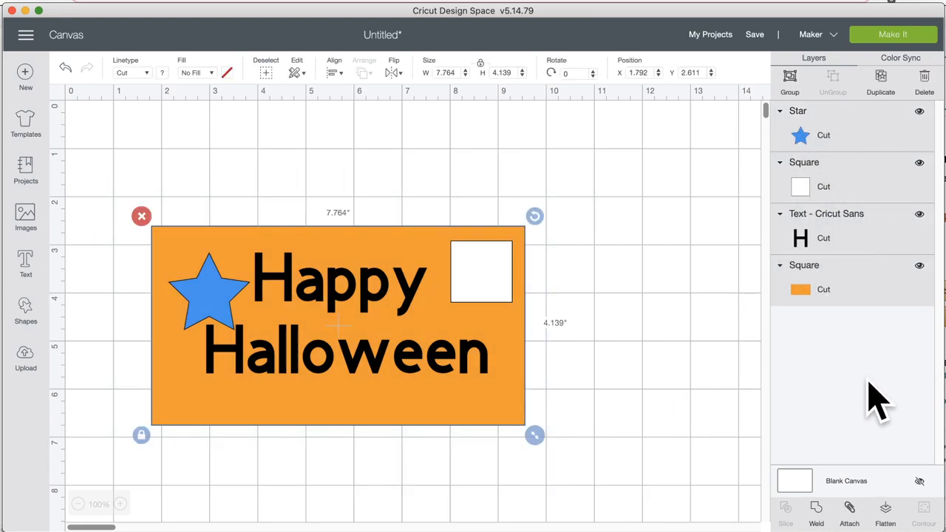
pyautogui.click(885, 510)
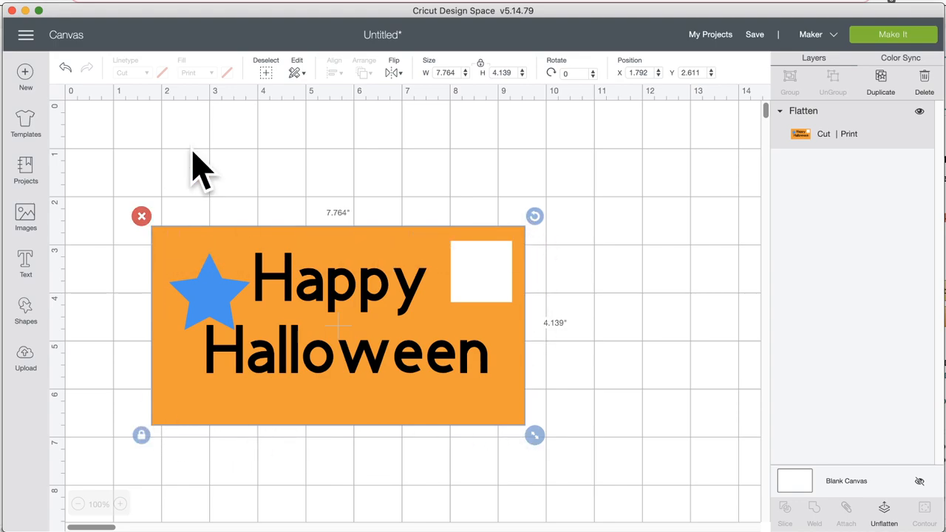
pyautogui.click(65, 68)
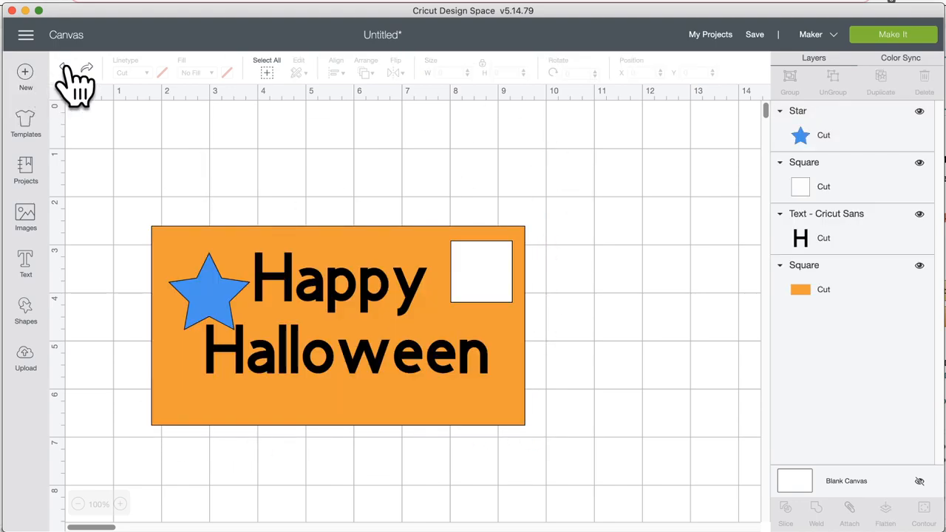
# - Move the star and small square so they overhang the orange rectangle's upper corners, and recolor the square red
pyautogui.moveTo(212, 292); pyautogui.dragTo(155, 225)
pyautogui.moveTo(466, 264); pyautogui.dragTo(514, 235)
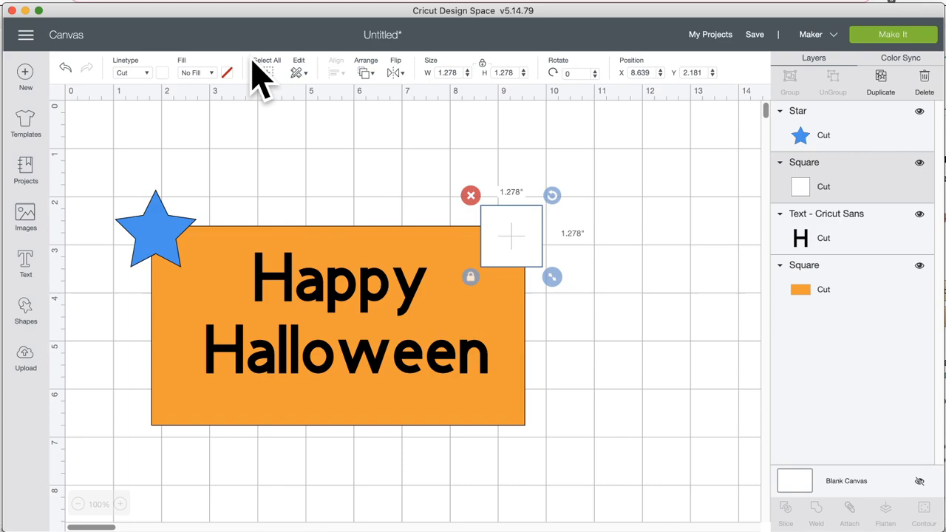
pyautogui.click(162, 72)
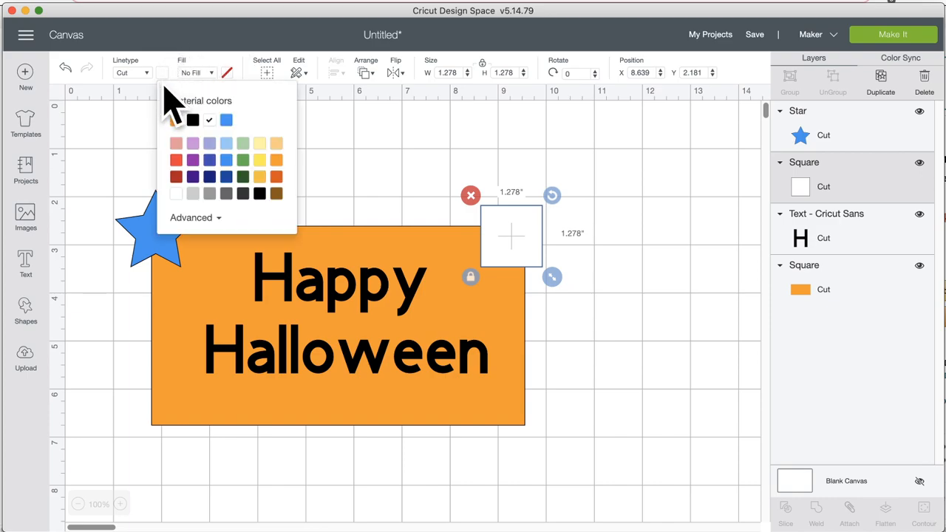
pyautogui.click(175, 161)
pyautogui.click(419, 177)
# - Rotate the red square clockwise so it sits tilted over the rectangle's upper-right corner, and deselect it
pyautogui.click(534, 261)
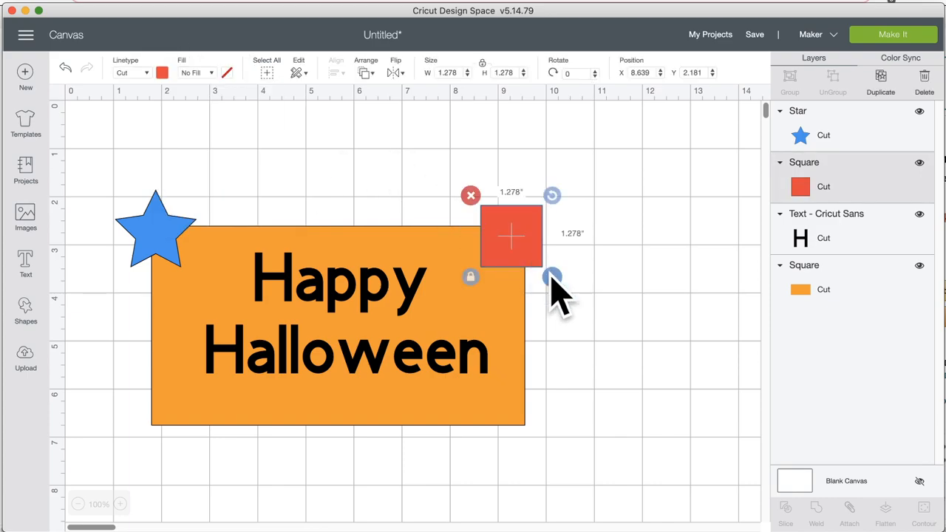
pyautogui.moveTo(556, 283); pyautogui.dragTo(565, 293)
pyautogui.moveTo(572, 201); pyautogui.dragTo(608, 250)
pyautogui.click(614, 254)
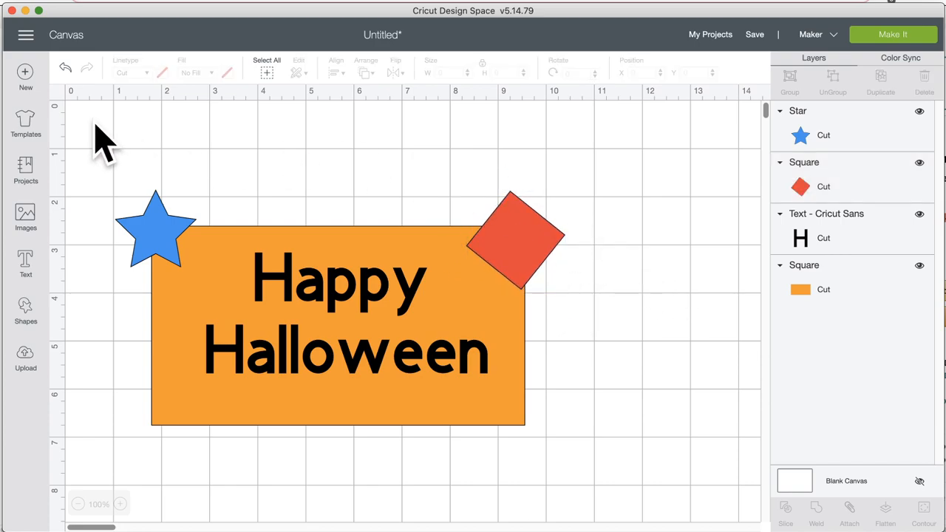
# - Flatten the star, red square, text and orange rectangle into one layer, and move it right to about X 6.22, Y 2.15
pyautogui.moveTo(91, 121); pyautogui.dragTo(664, 465)
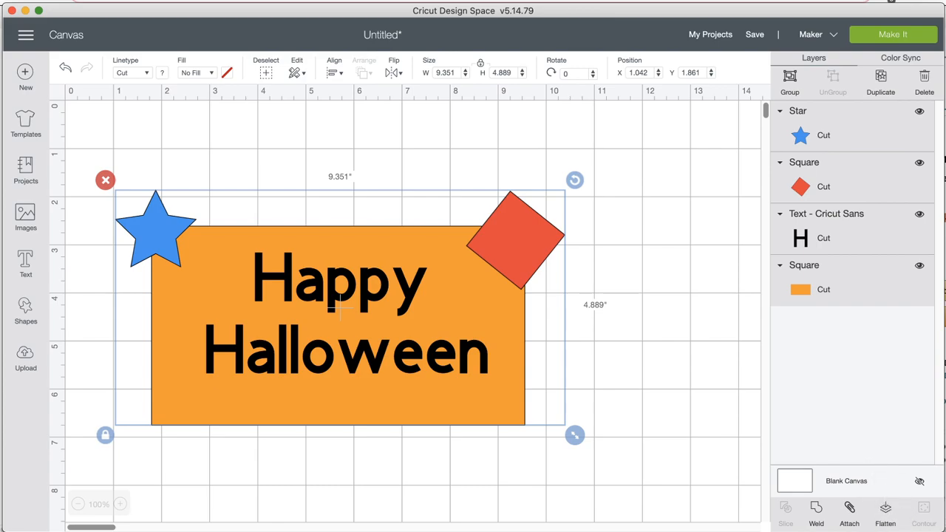
pyautogui.click(887, 513)
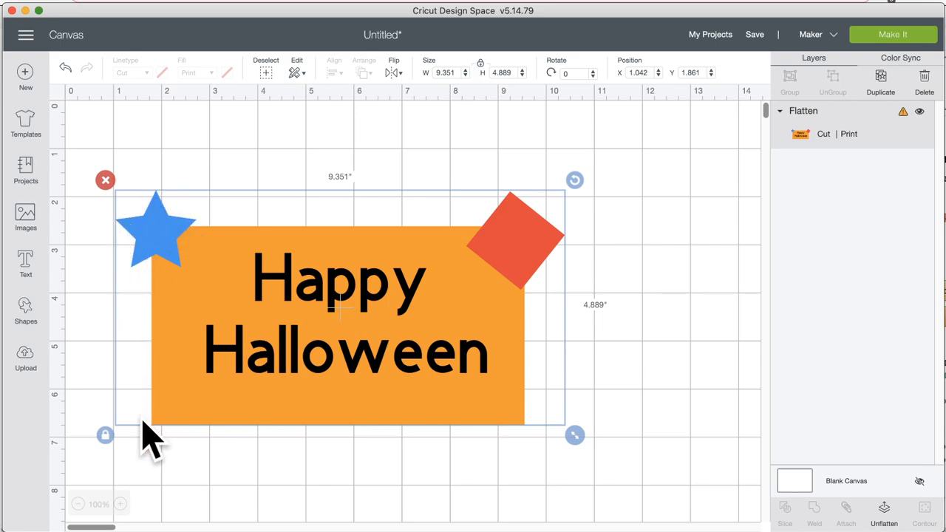
pyautogui.moveTo(526, 423); pyautogui.dragTo(548, 421)
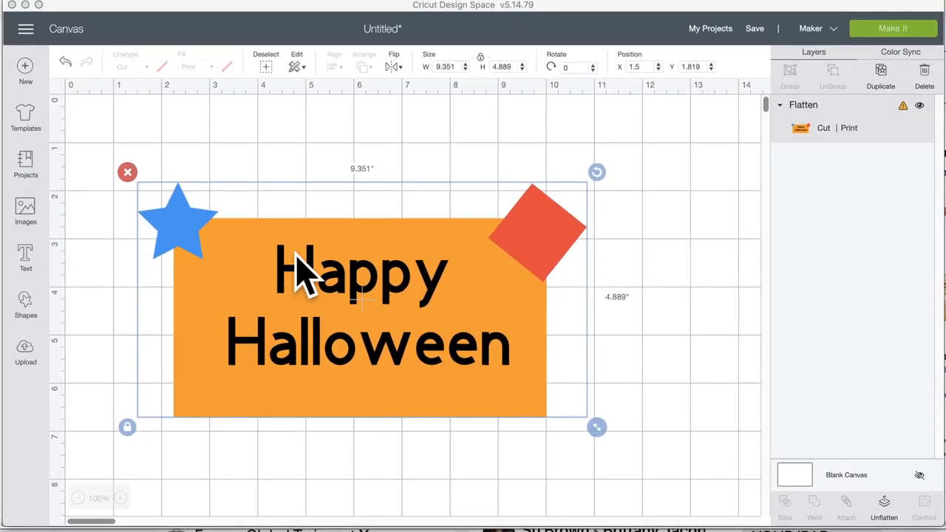
pyautogui.moveTo(268, 244); pyautogui.dragTo(526, 307)
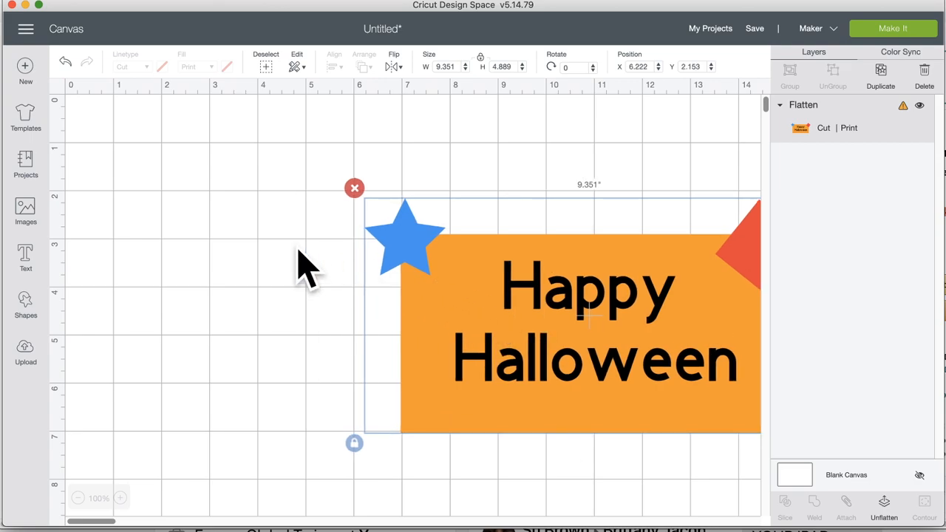
# - Add a new single-line text reading "Happy Halloween" to the canvas
pyautogui.click(27, 260)
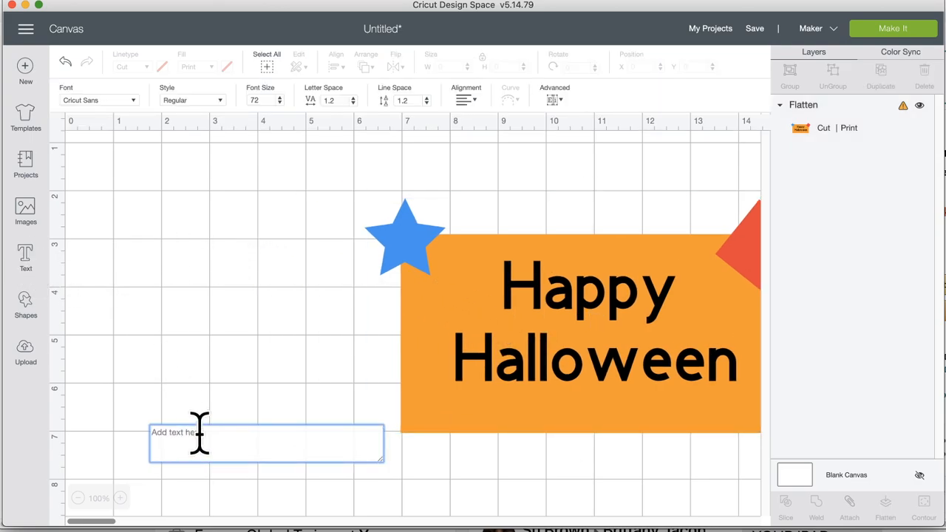
pyautogui.write('Happy J')
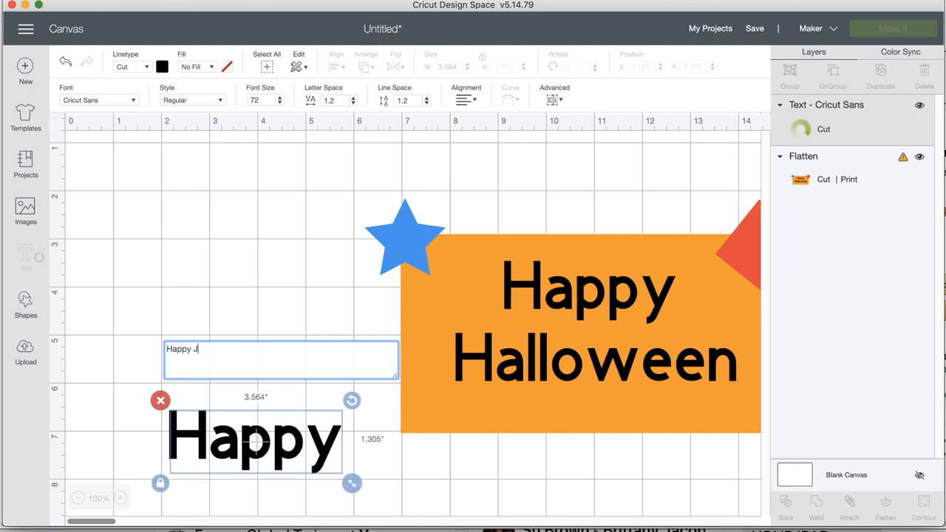
pyautogui.press('BackSpace')
pyautogui.write('Hallo')
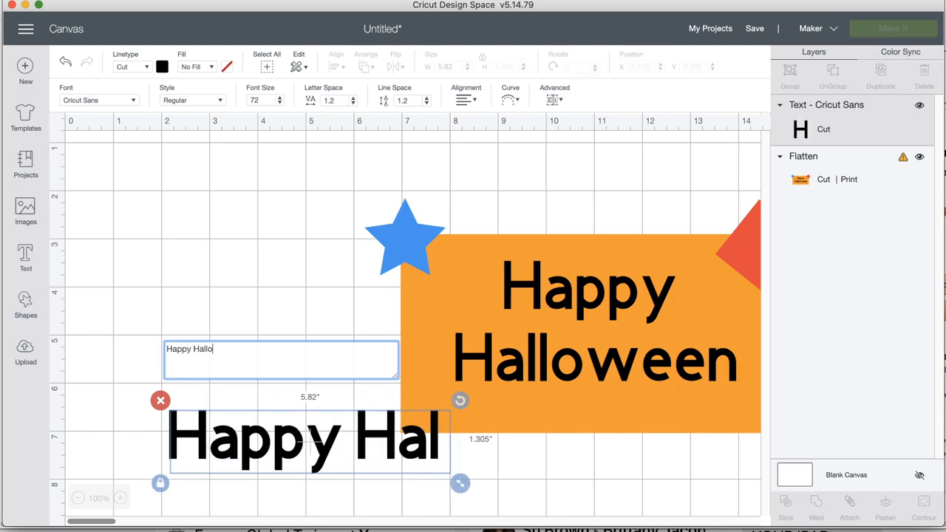
pyautogui.write('ween')
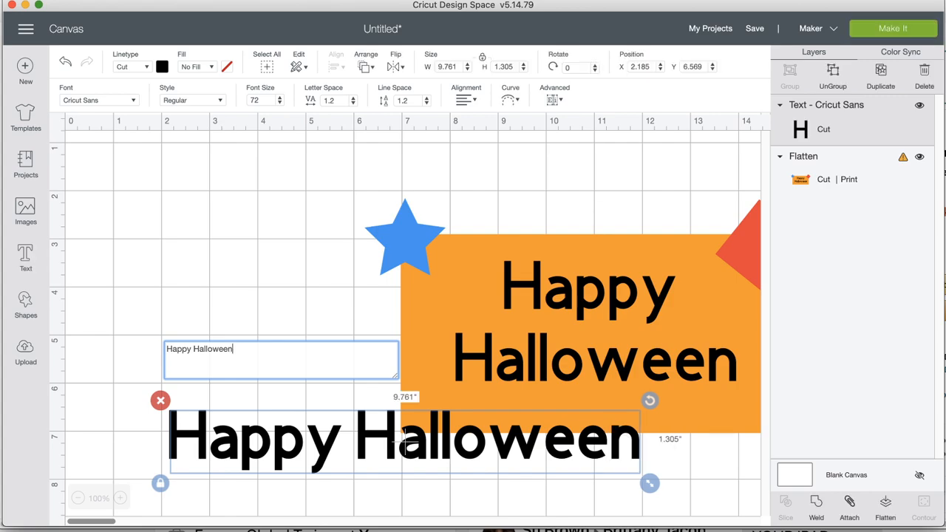
# - Set the new text's font to A Perfect Day and shrink it to about 4.03 inches wide
pyautogui.click(113, 99)
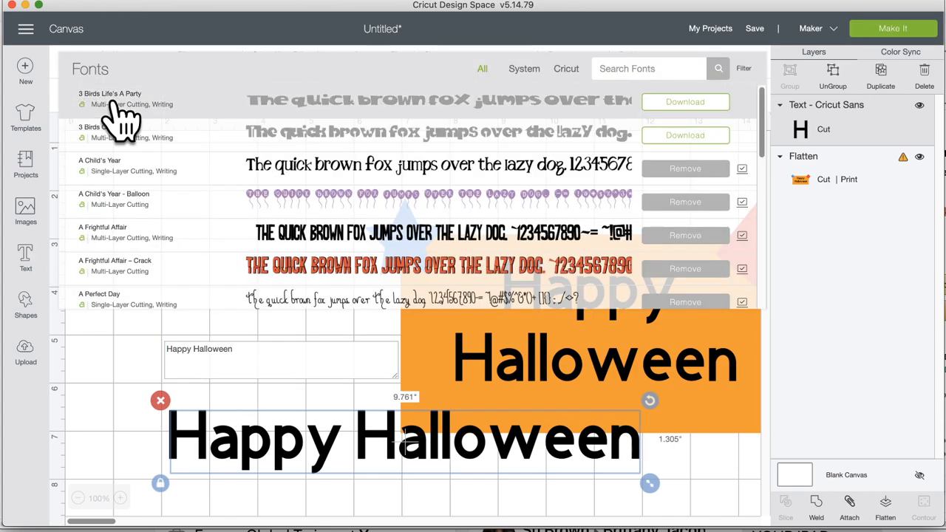
pyautogui.click(235, 302)
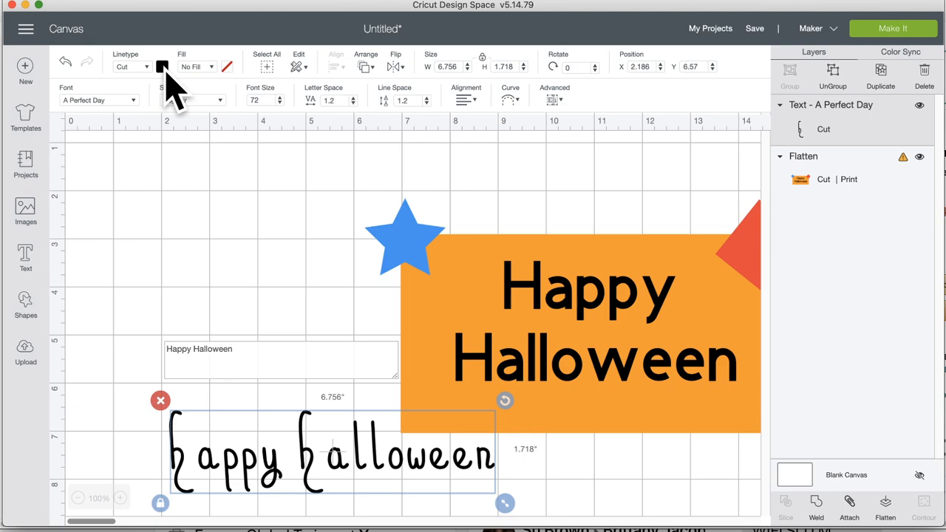
pyautogui.moveTo(505, 504); pyautogui.dragTo(375, 417)
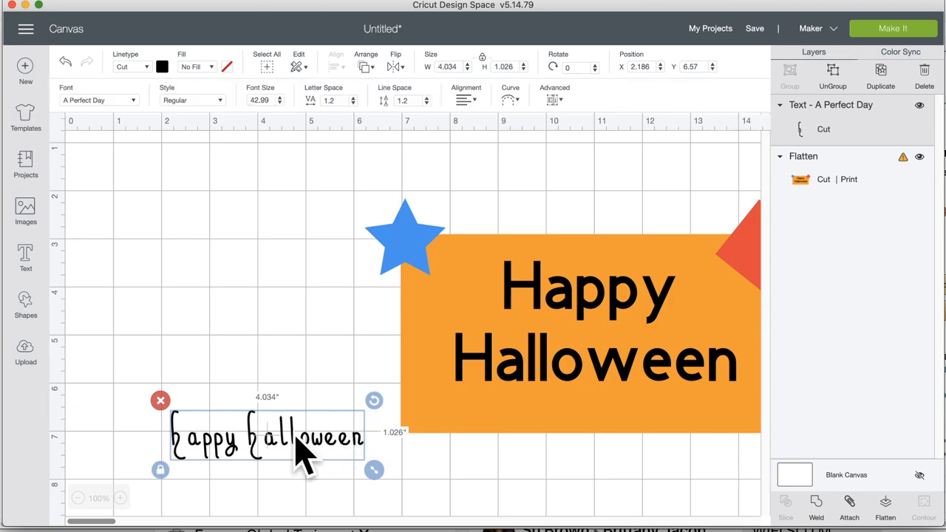
# - Move the new text to the canvas's upper-left area, at about X 1.05, Y 1.64, and color it green
pyautogui.moveTo(278, 441); pyautogui.dragTo(229, 211)
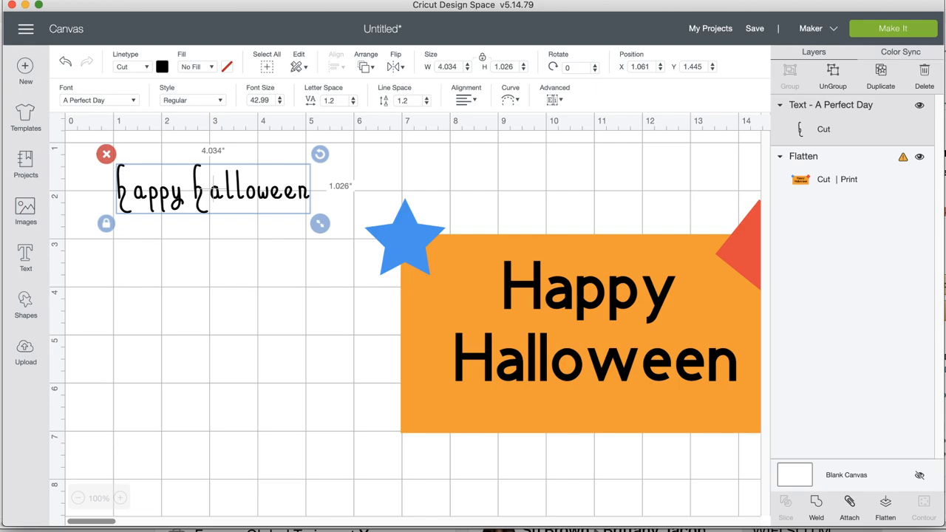
pyautogui.moveTo(204, 195); pyautogui.dragTo(205, 204)
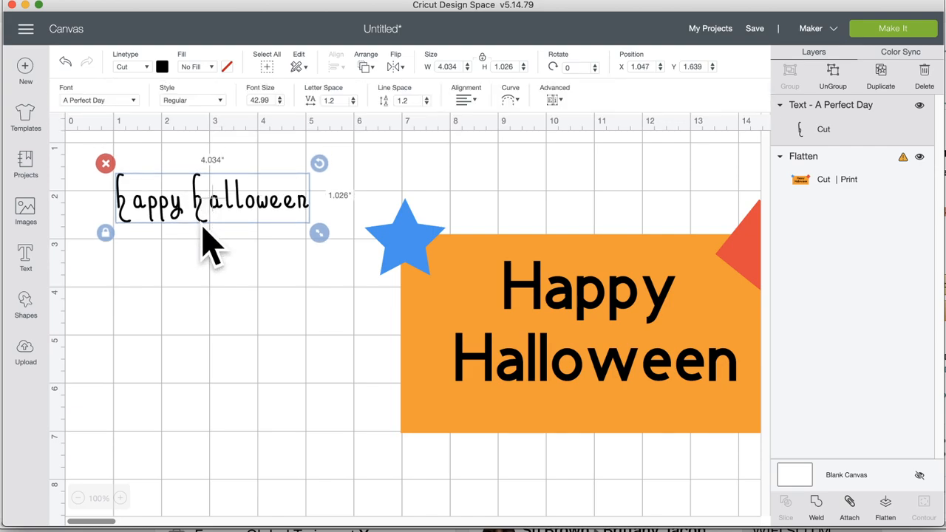
pyautogui.click(162, 67)
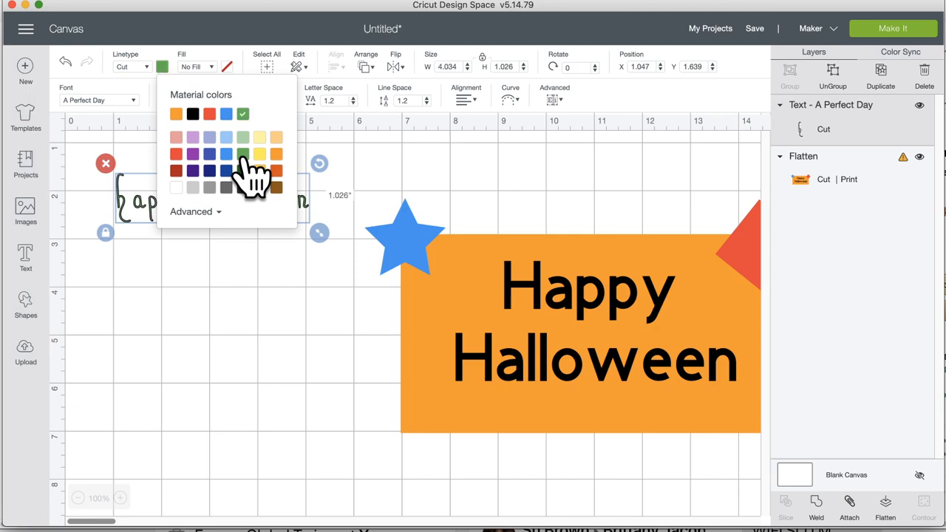
pyautogui.click(165, 307)
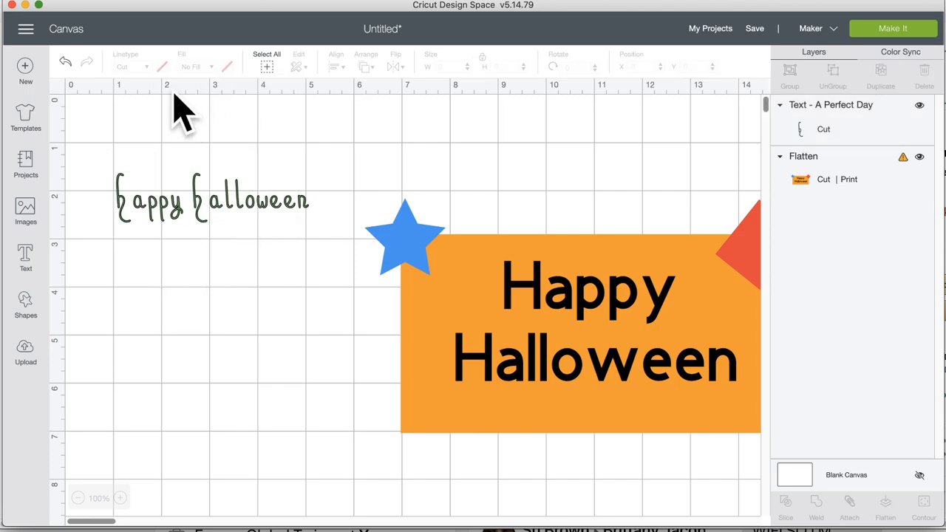
# - Reduce the green Happy Halloween text's letter spacing to -0.3
pyautogui.click(185, 218)
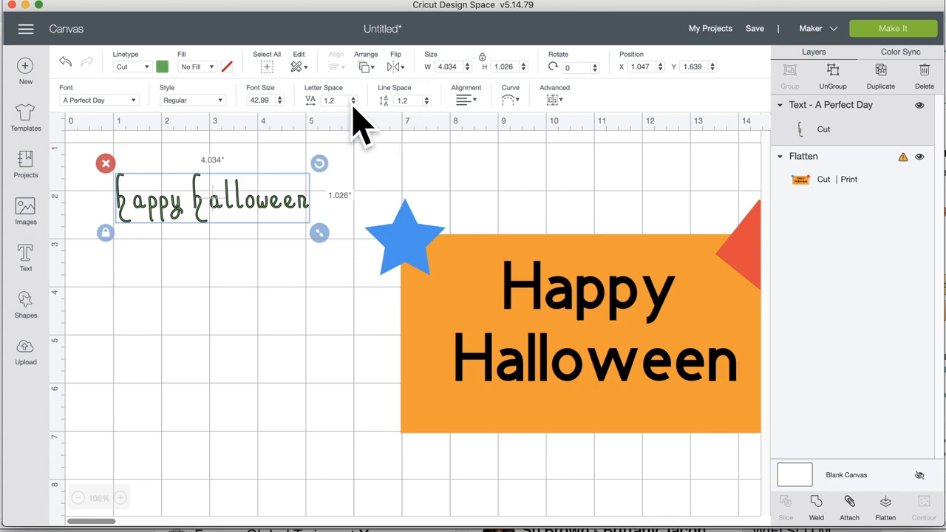
pyautogui.click(353, 103)
pyautogui.click(353, 103)
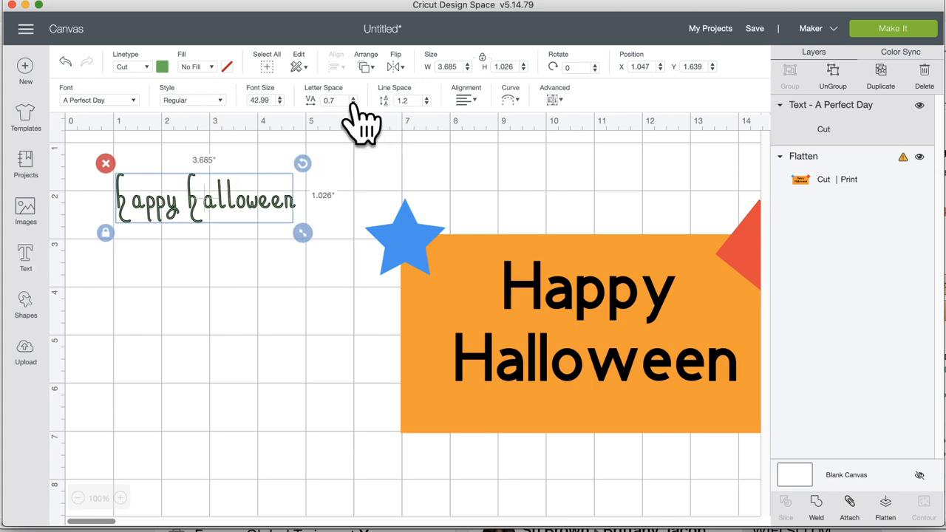
pyautogui.click(353, 103)
pyautogui.click(352, 103)
pyautogui.doubleClick(352, 103)
pyautogui.doubleClick(353, 103)
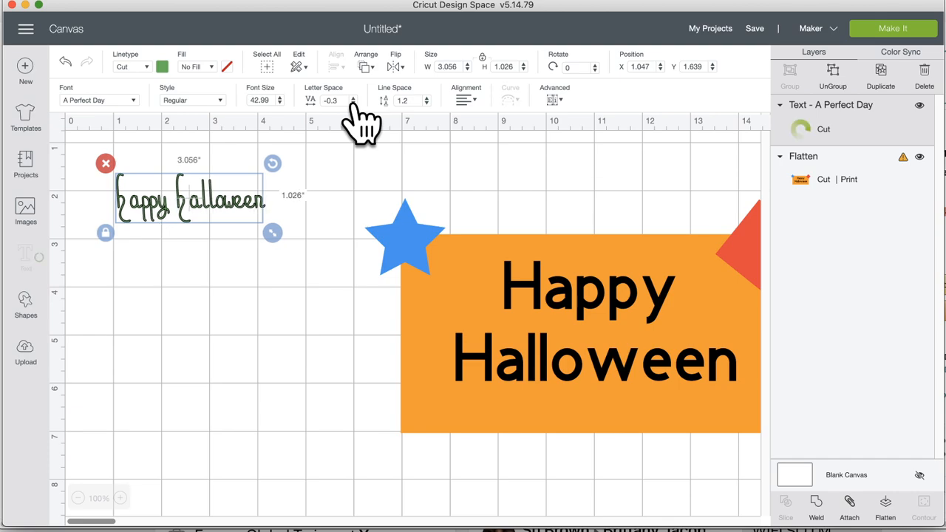
# - Tighten the green Happy Halloween text's letter spacing to -0.7
pyautogui.doubleClick(353, 103)
pyautogui.doubleClick(352, 103)
pyautogui.click(352, 103)
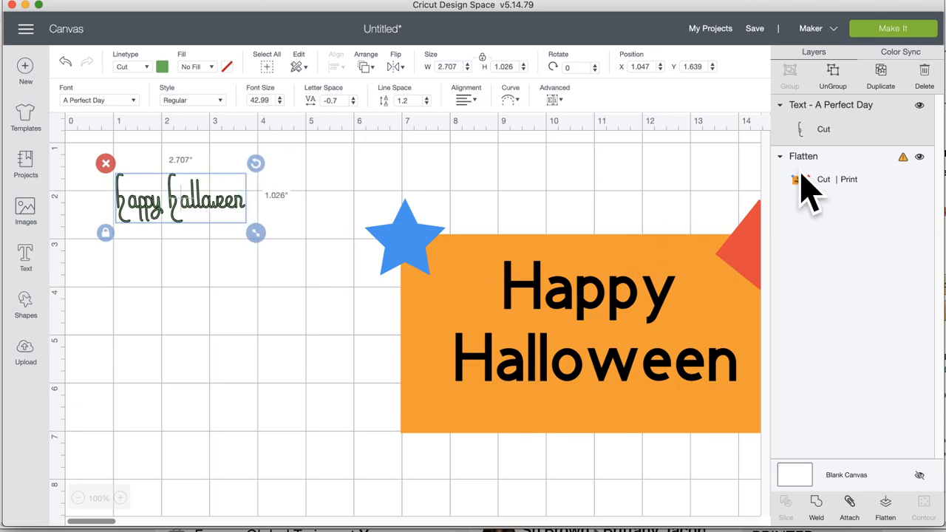
# - Duplicate the green Happy Halloween text three times and arrange the four texts in stacked rows
pyautogui.click(886, 79)
pyautogui.click(887, 83)
pyautogui.click(887, 83)
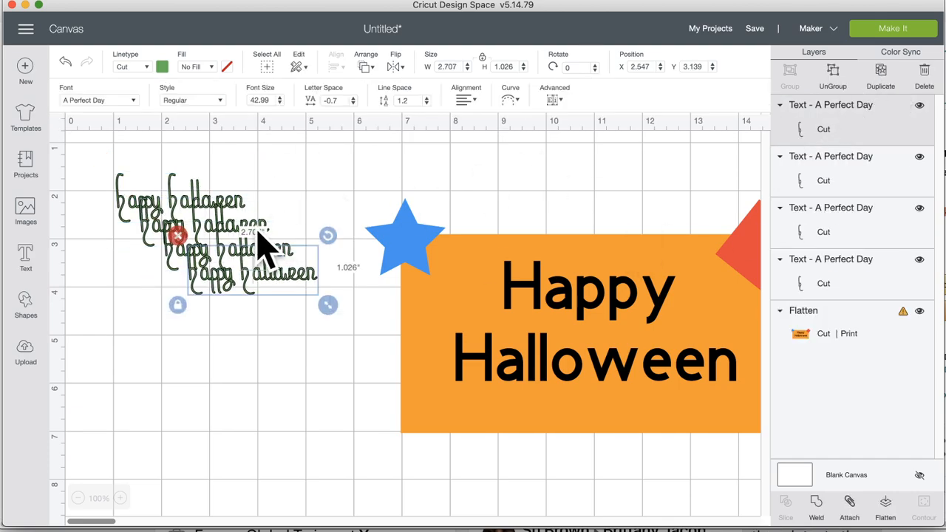
pyautogui.moveTo(260, 235); pyautogui.dragTo(211, 340)
pyautogui.click(332, 263)
pyautogui.click(318, 311)
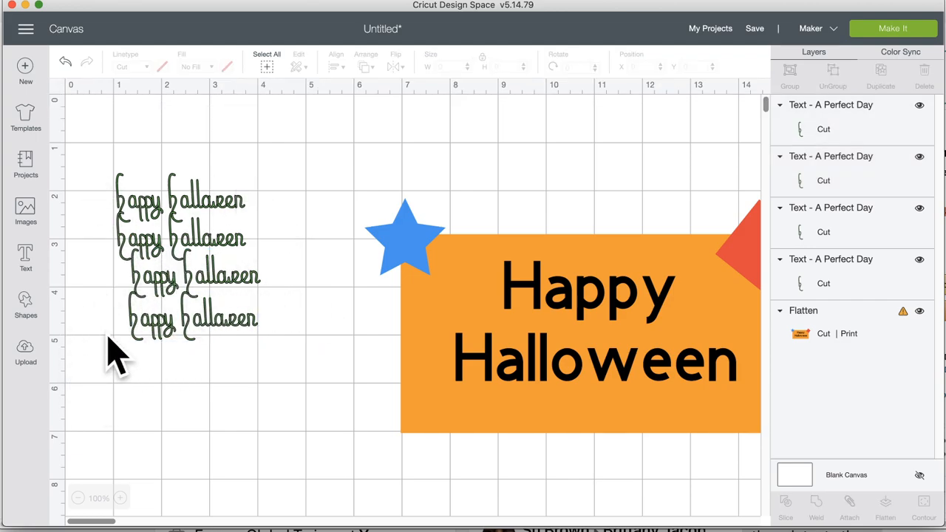
# - Add a square over the stacked texts, enlarge it to about 4.44 inches and color it pale yellow
pyautogui.click(30, 303)
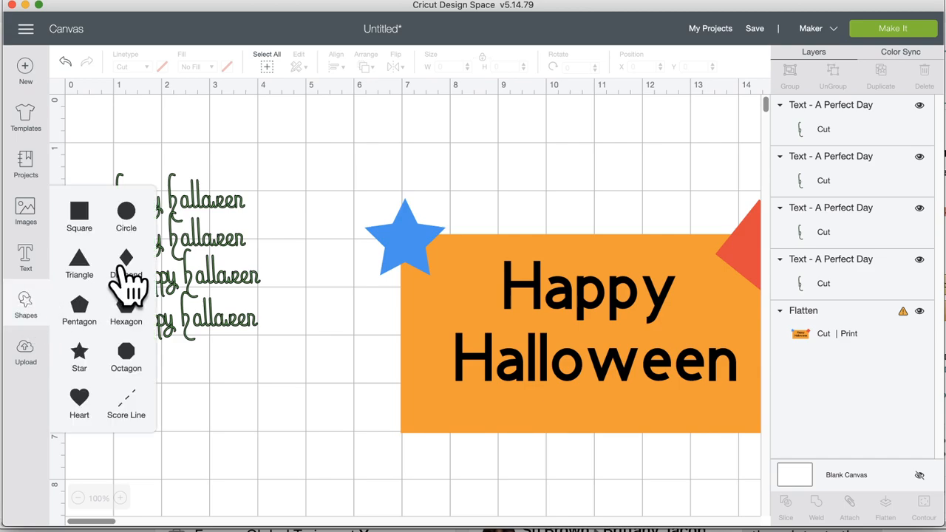
pyautogui.click(79, 214)
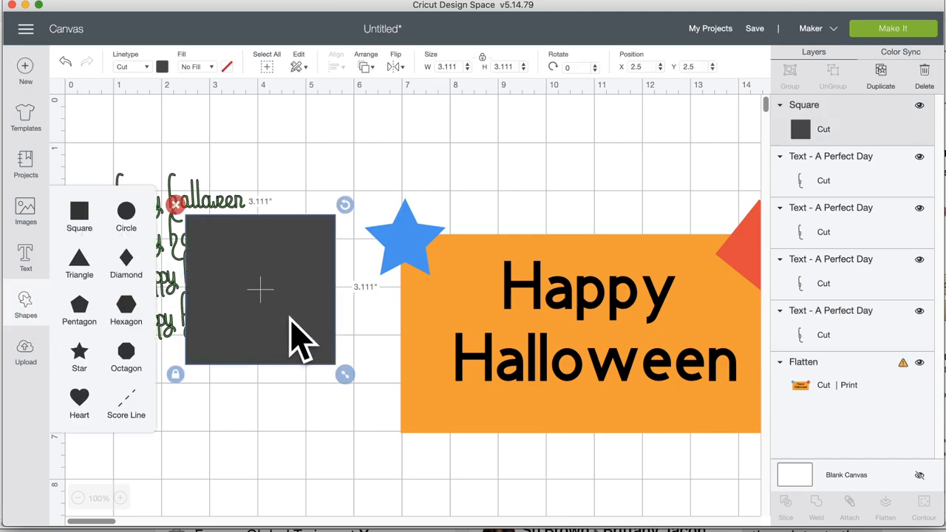
pyautogui.moveTo(287, 314); pyautogui.dragTo(195, 248)
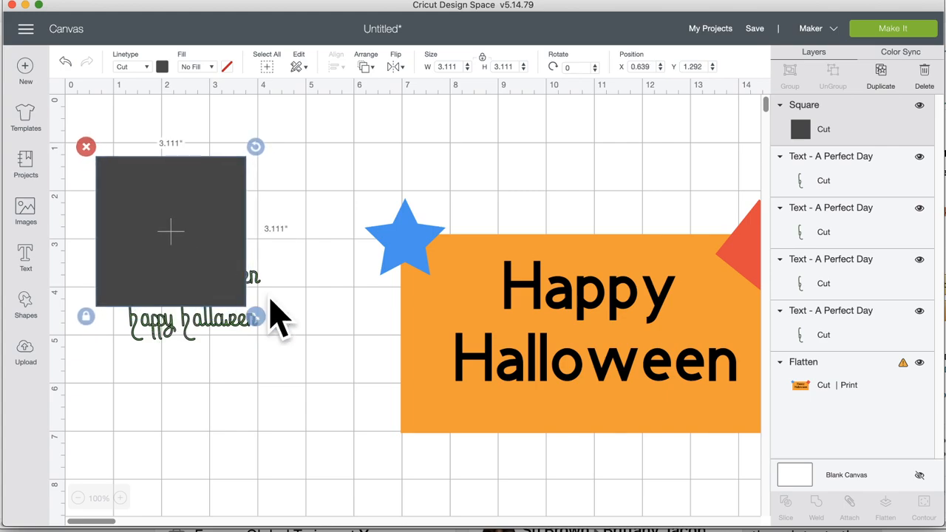
pyautogui.moveTo(251, 315); pyautogui.dragTo(319, 364)
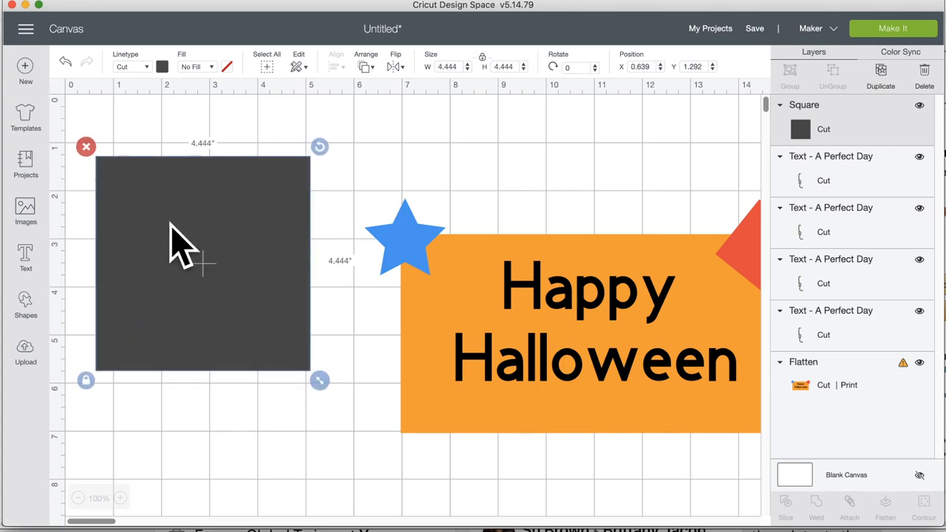
pyautogui.click(162, 66)
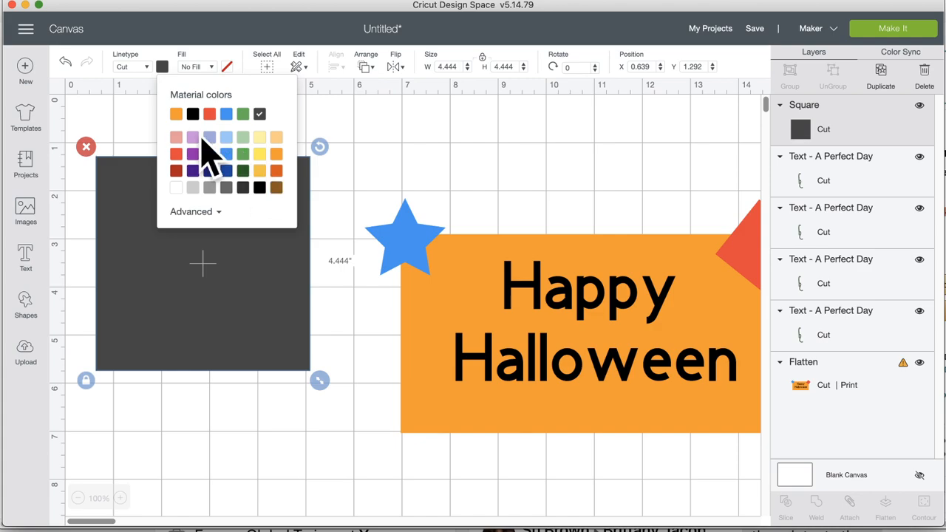
pyautogui.click(260, 138)
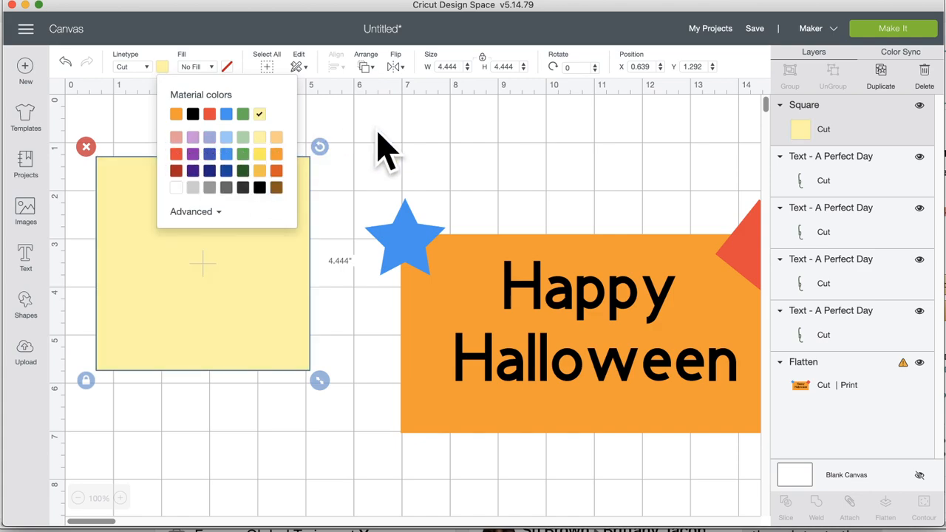
# - Send the yellow square behind the texts and shift it to about X 0.39, Y 1.31
pyautogui.rightClick(220, 266)
pyautogui.click(251, 251)
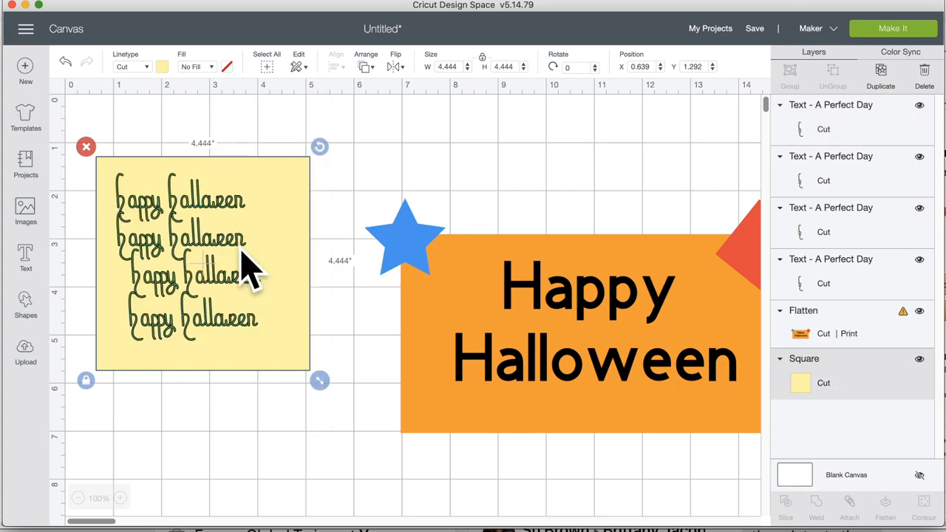
pyautogui.click(332, 184)
pyautogui.moveTo(278, 169); pyautogui.dragTo(269, 178)
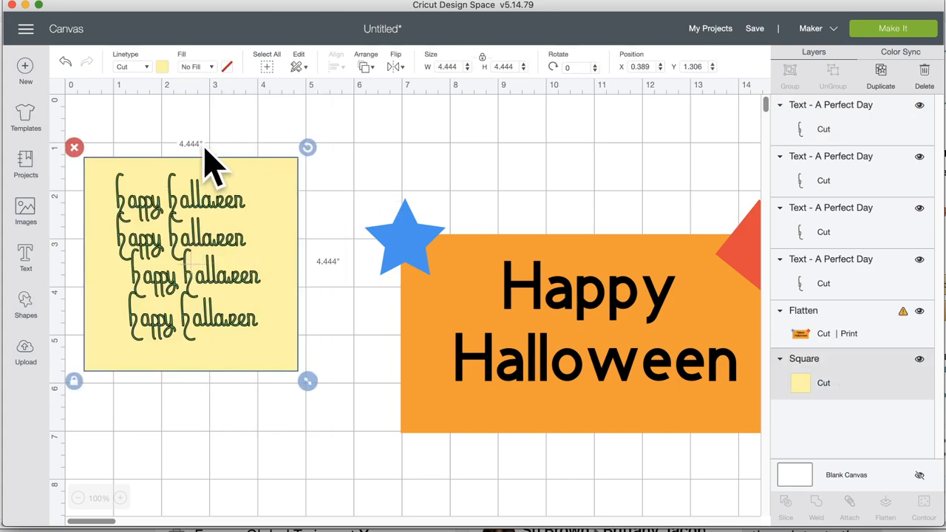
# - Move the yellow square down the canvas, clear of the four green texts
pyautogui.click(153, 132)
pyautogui.click(217, 205)
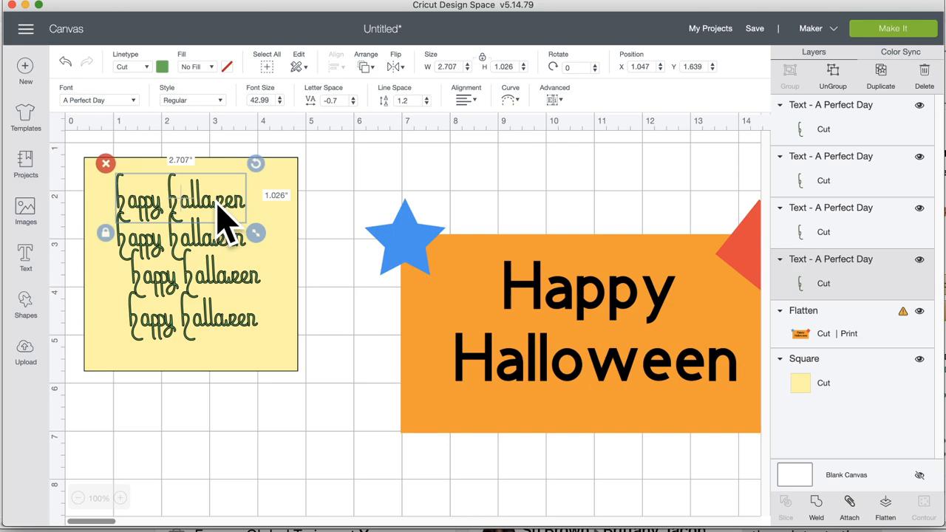
pyautogui.click(212, 68)
pyautogui.click(286, 186)
pyautogui.moveTo(285, 185); pyautogui.dragTo(391, 446)
# - Try the Print fill on the four green texts and undo the change
pyautogui.moveTo(88, 143); pyautogui.dragTo(282, 383)
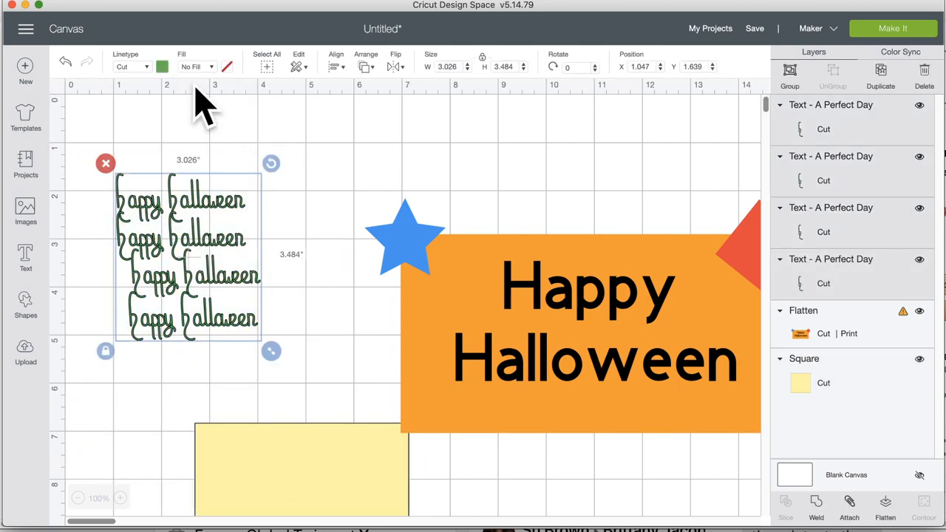
pyautogui.click(211, 66)
pyautogui.click(204, 99)
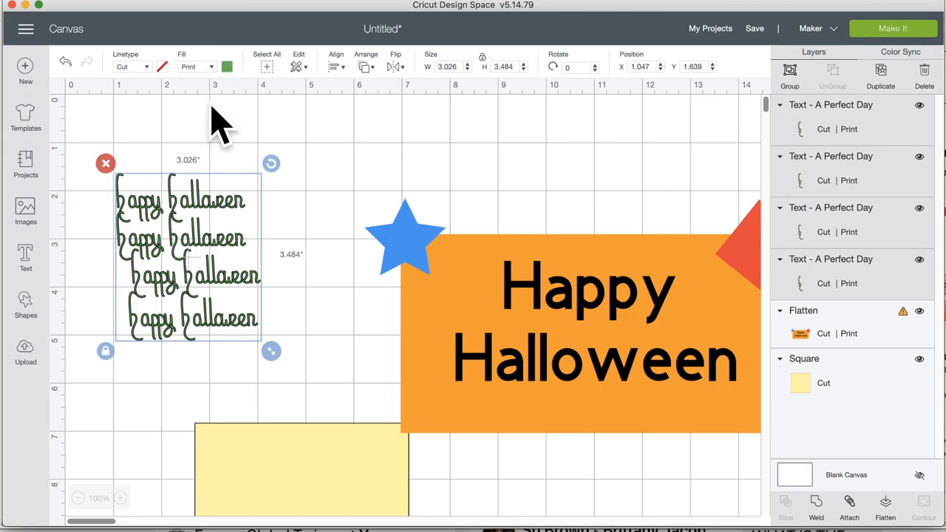
pyautogui.click(211, 152)
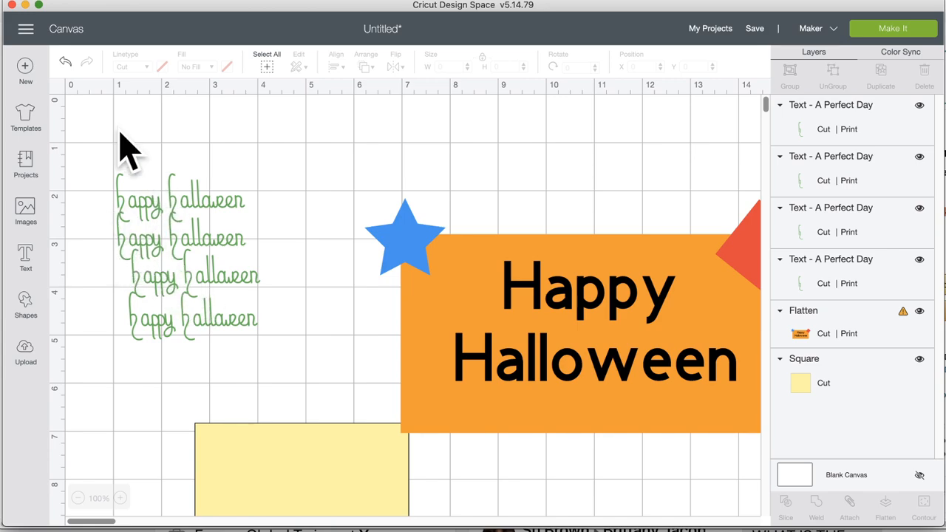
pyautogui.click(65, 62)
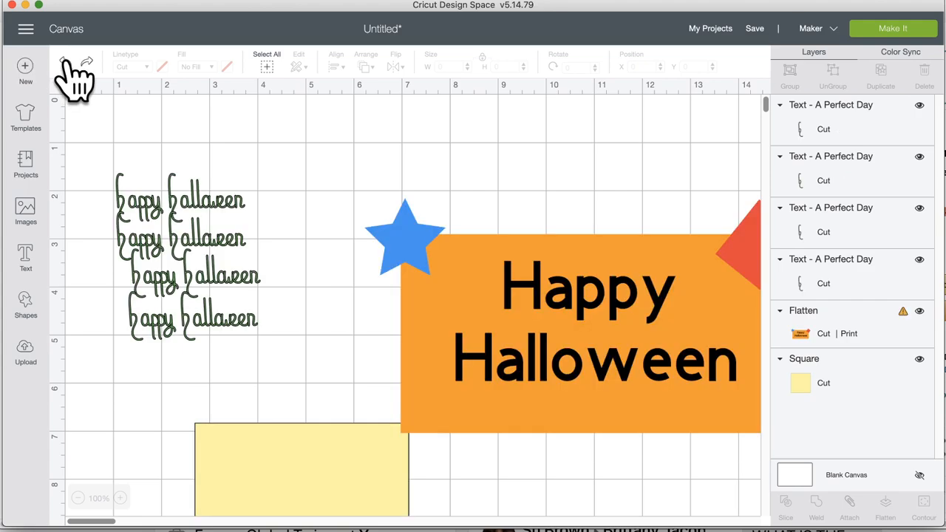
# - Set the fill of all four green Happy Halloween texts to Print
pyautogui.moveTo(101, 144); pyautogui.dragTo(272, 355)
pyautogui.click(204, 68)
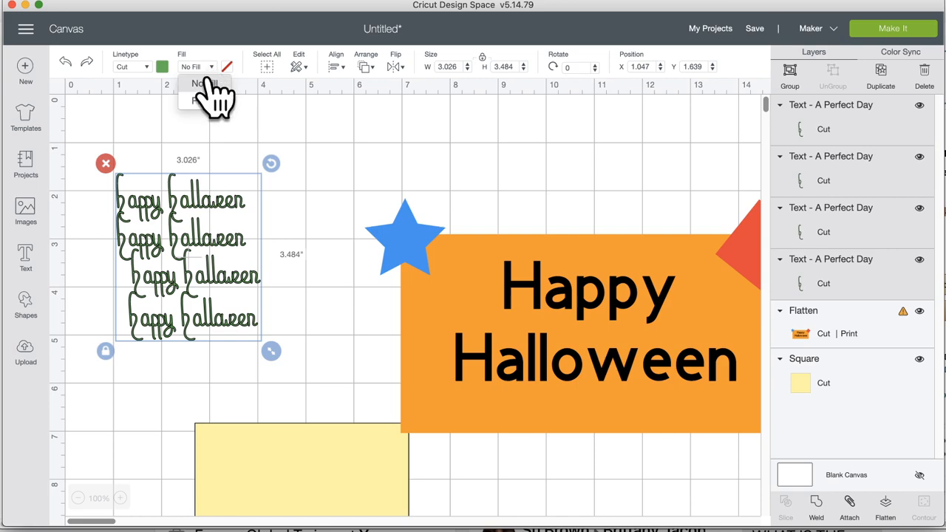
pyautogui.click(208, 101)
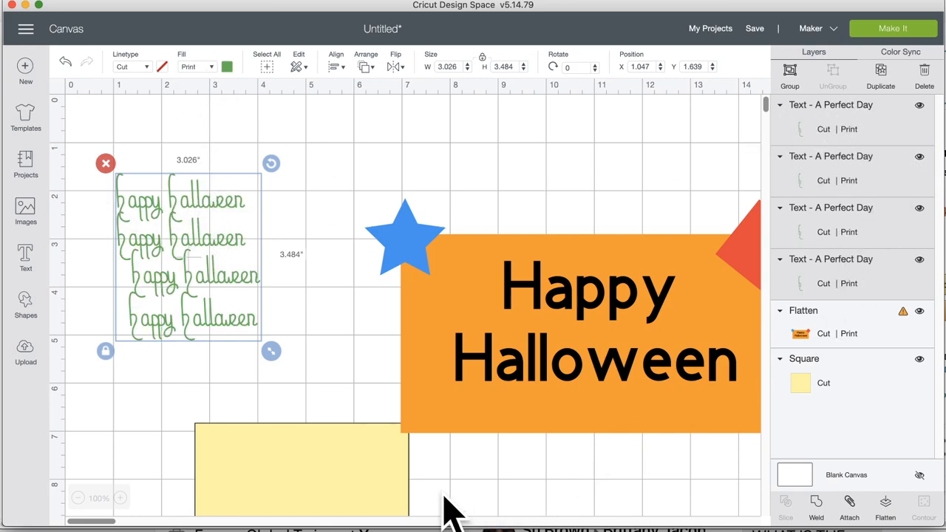
# - Move the yellow square back behind the four green texts, at about X 0.31, Y 1.21
pyautogui.moveTo(340, 486); pyautogui.dragTo(223, 204)
pyautogui.moveTo(143, 110); pyautogui.dragTo(253, 371)
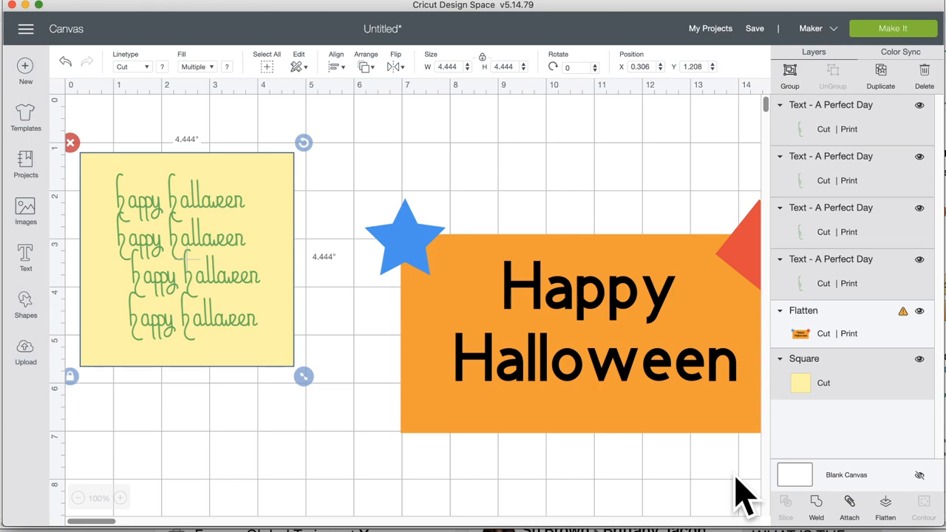
pyautogui.click(264, 444)
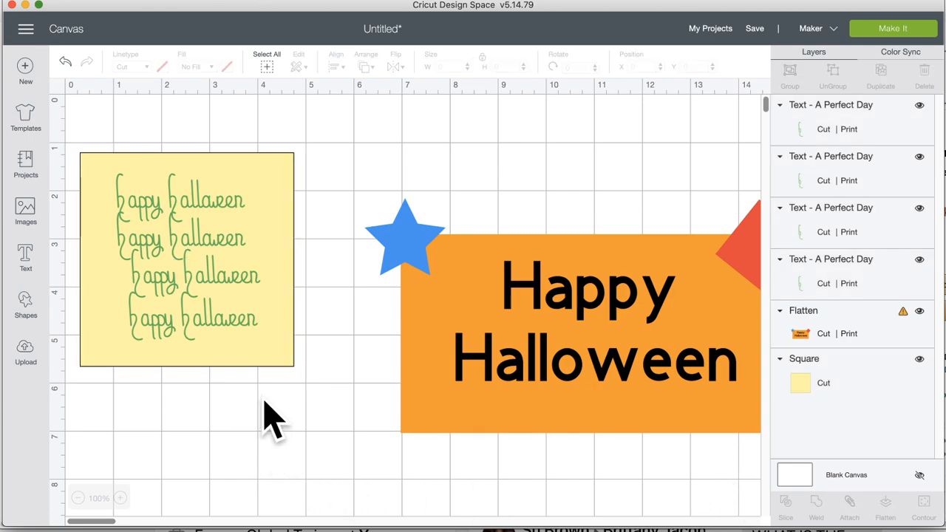
# - Set the yellow square's fill to Print and attach the square to the four green texts
pyautogui.click(288, 236)
pyautogui.click(206, 67)
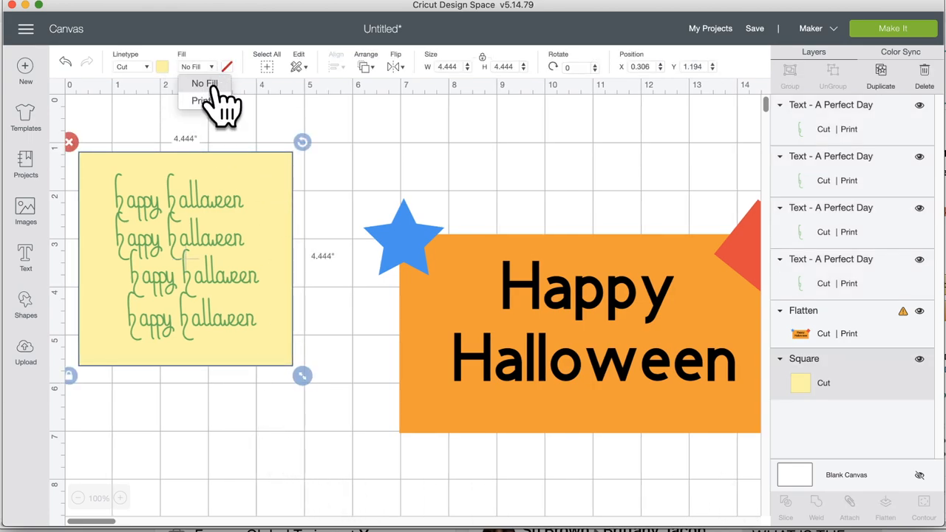
pyautogui.click(213, 100)
pyautogui.click(359, 131)
pyautogui.moveTo(135, 108); pyautogui.dragTo(253, 417)
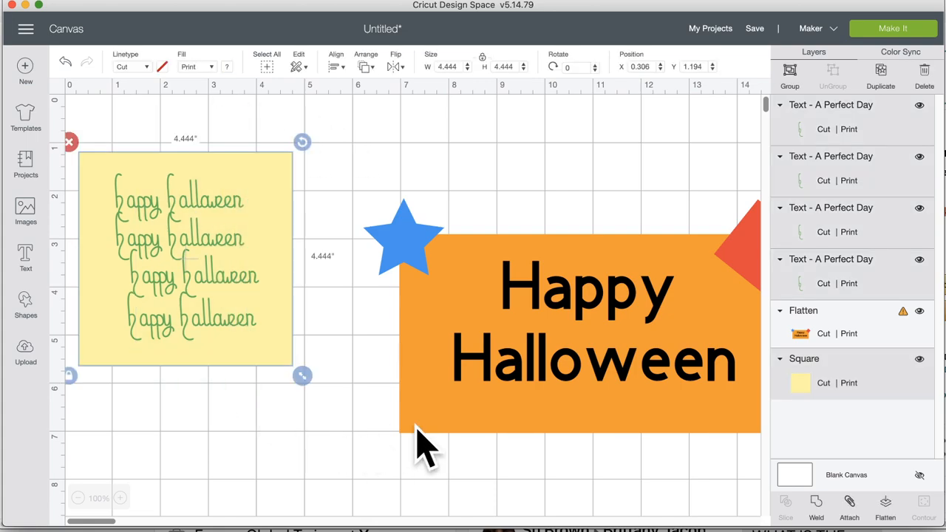
pyautogui.click(850, 504)
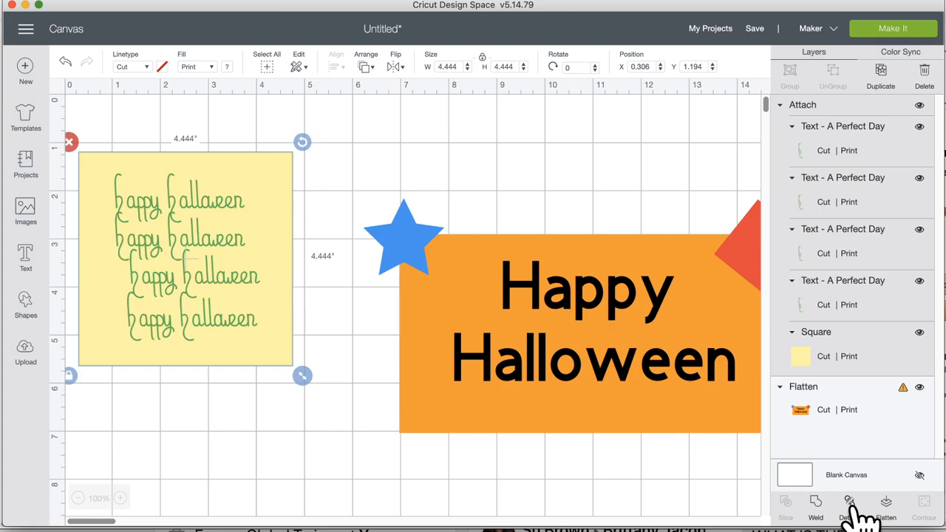
# - Try to prepare the project for making, and shrink the flattened orange design to about 4.75 inches wide at X 8.33, Y 2.54
pyautogui.click(896, 28)
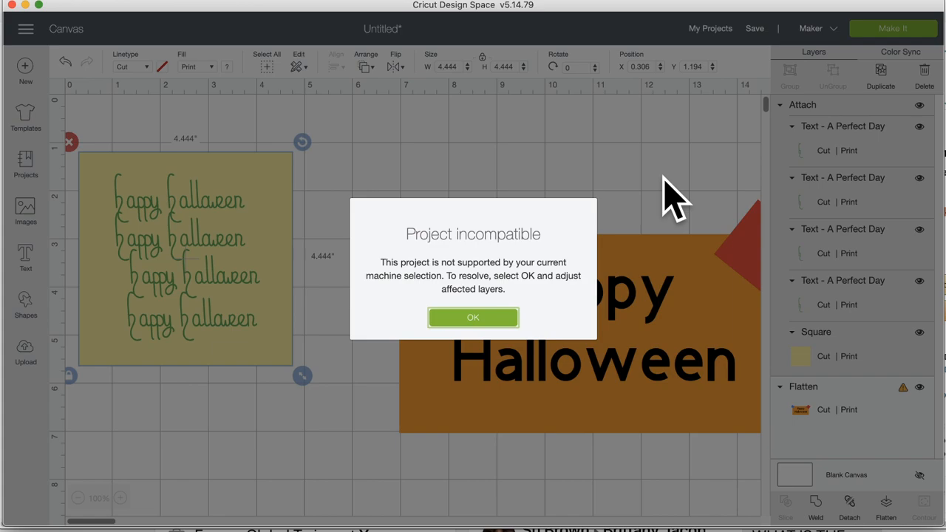
pyautogui.click(473, 317)
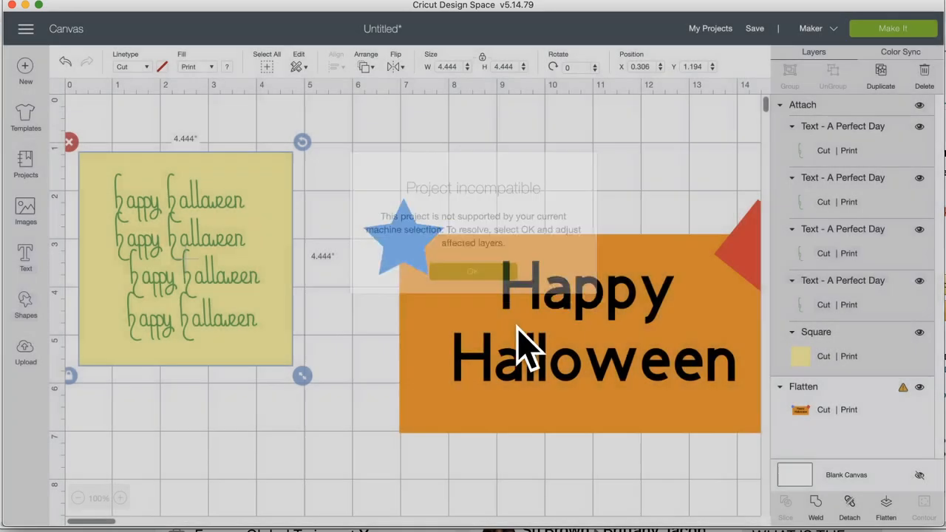
pyautogui.click(612, 348)
pyautogui.moveTo(613, 348); pyautogui.dragTo(430, 304)
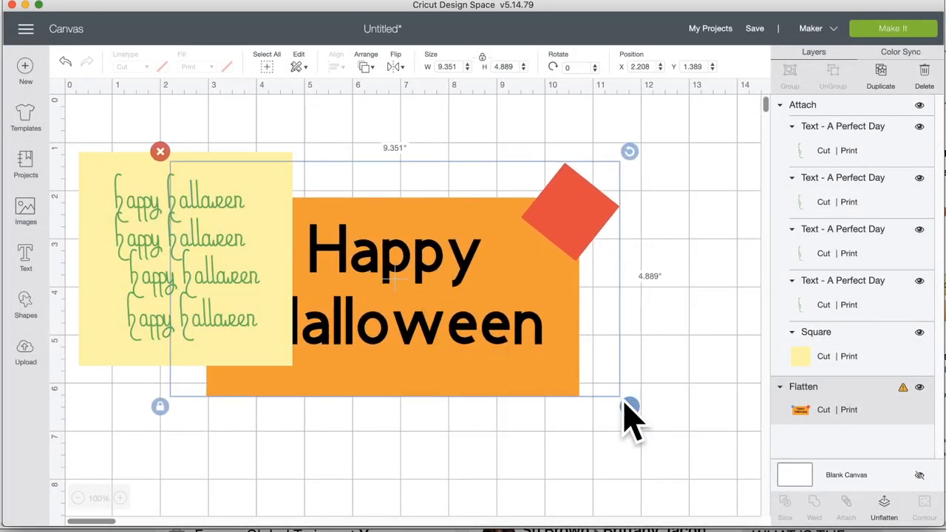
pyautogui.moveTo(629, 406); pyautogui.dragTo(678, 326)
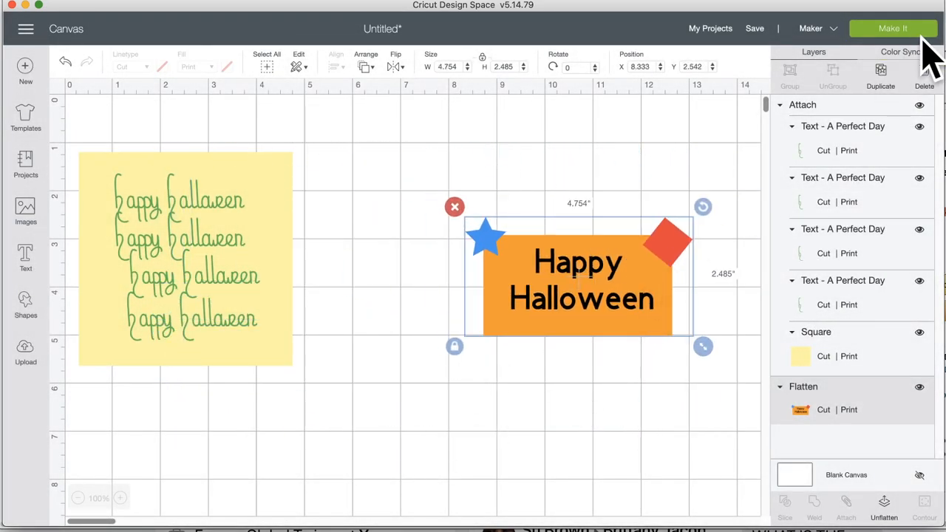
# - Preview the project's layout on the cutting mat and return to the canvas
pyautogui.click(888, 29)
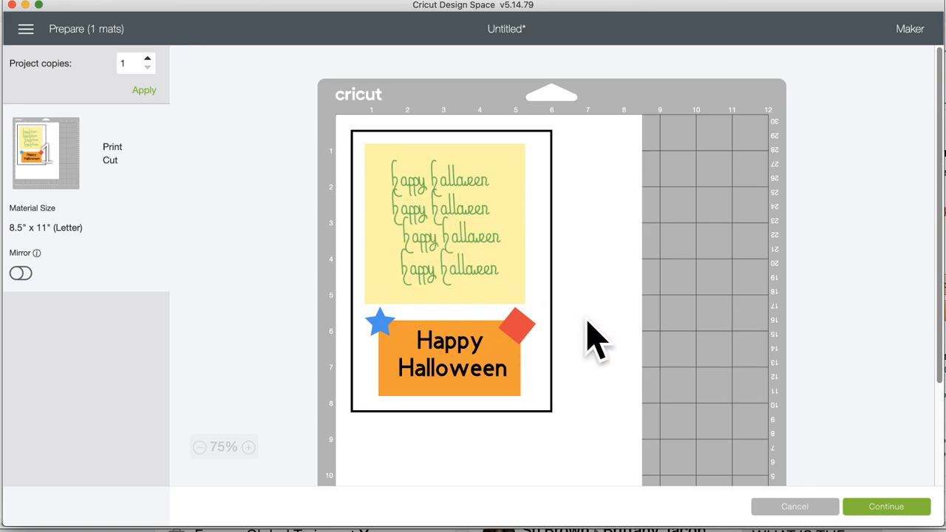
pyautogui.click(797, 507)
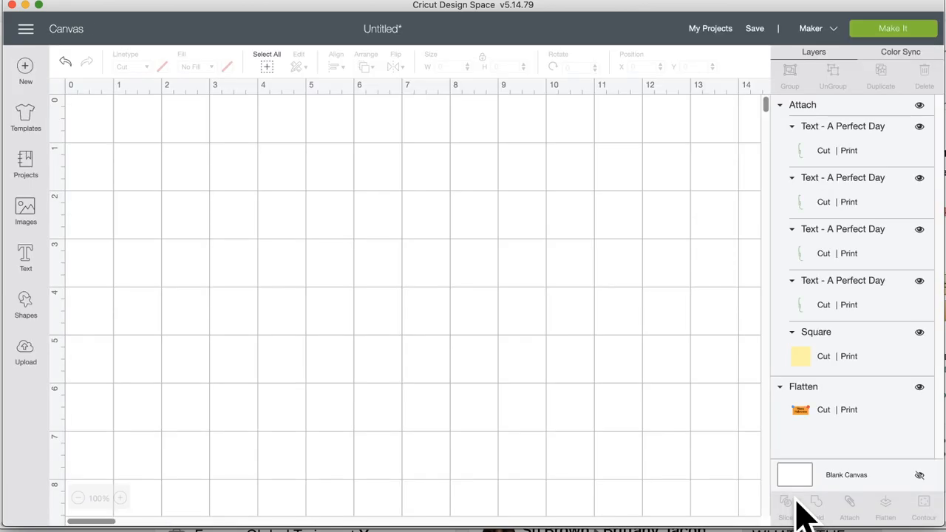
# - Flatten the attached yellow square and texts, and move the result to about X 9.21, Y 3
pyautogui.click(211, 243)
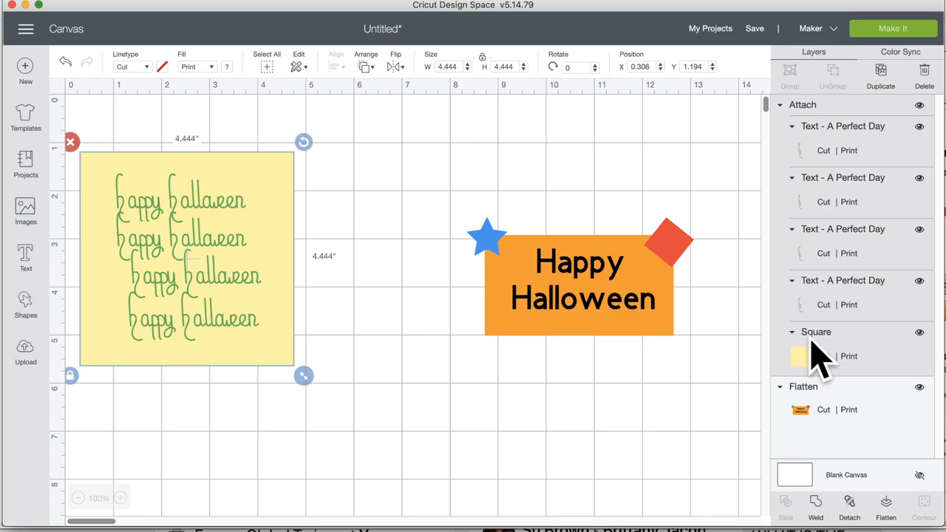
pyautogui.click(886, 507)
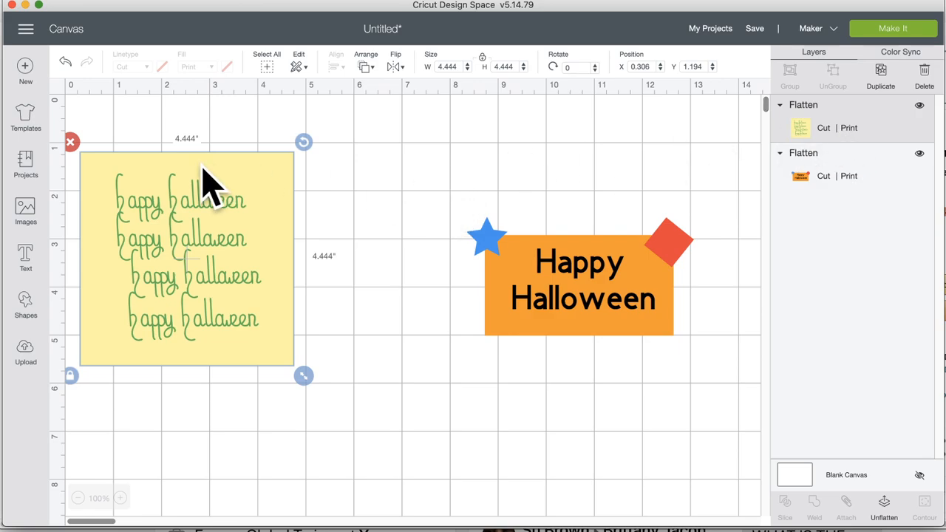
pyautogui.moveTo(218, 214); pyautogui.dragTo(289, 223)
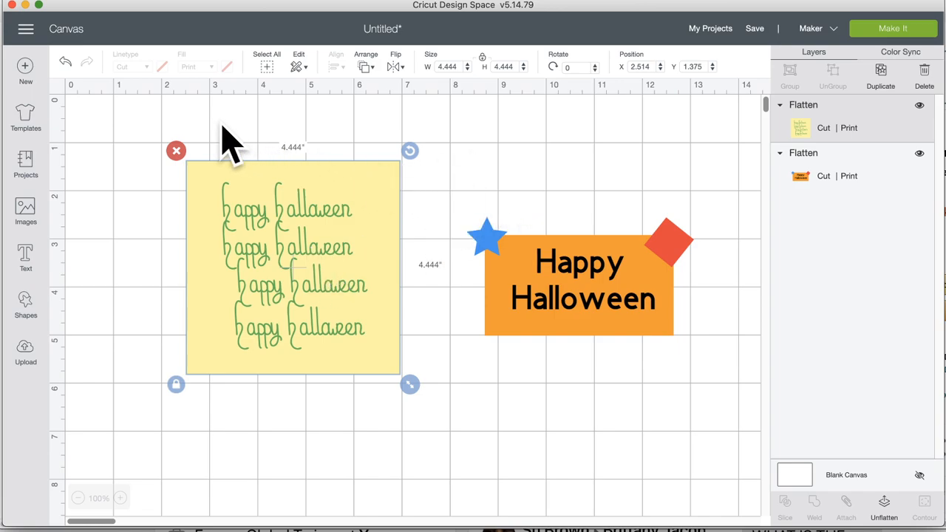
pyautogui.moveTo(237, 211); pyautogui.dragTo(559, 295)
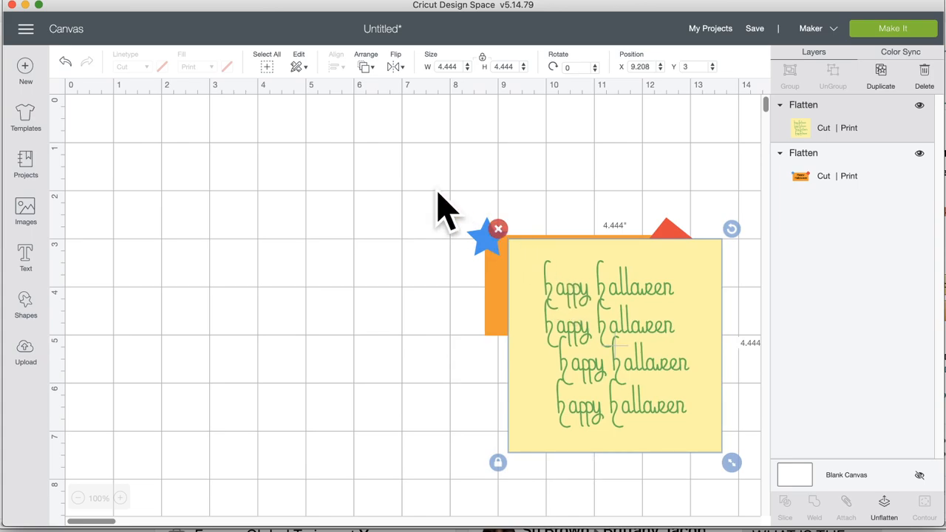
# - Browse the image sets in the image library and remove the Free ownership filter to include purchased and subscribed sets
pyautogui.click(27, 211)
pyautogui.scroll(-10, 475, 386)
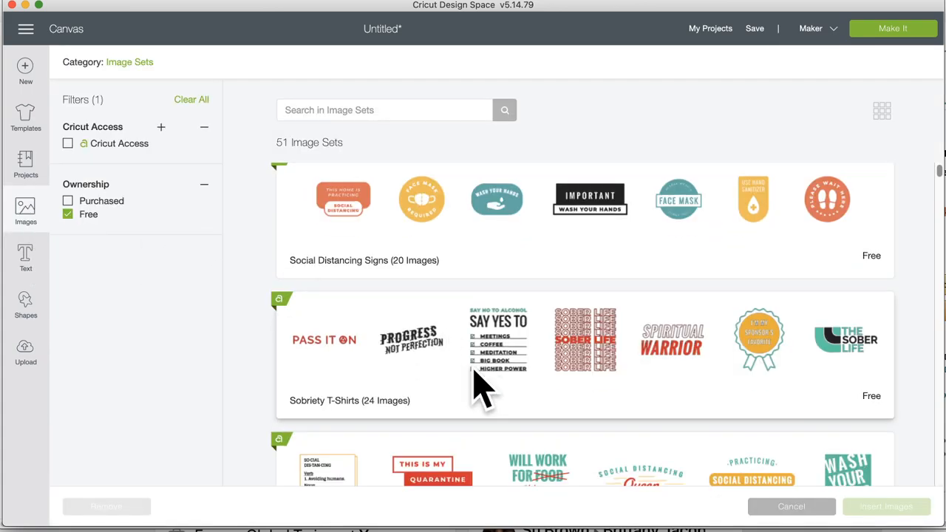
pyautogui.scroll(-3, 477, 387)
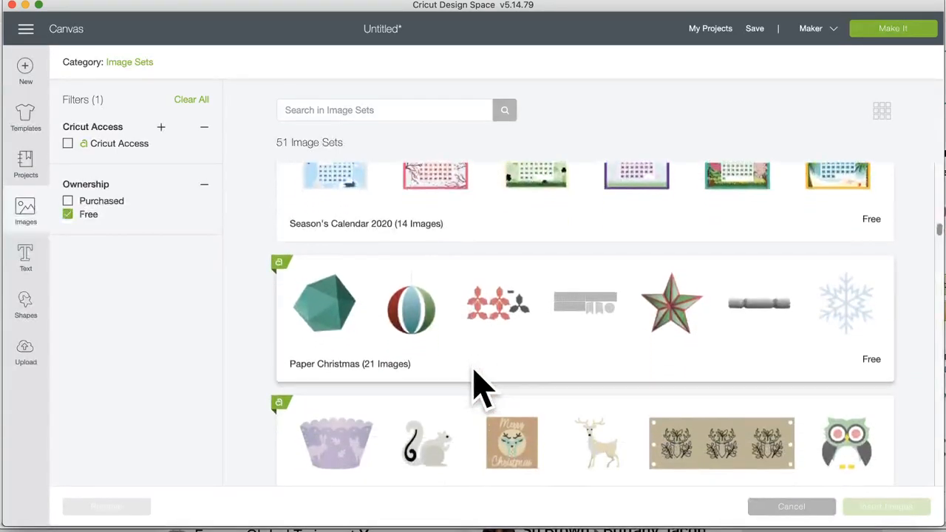
pyautogui.click(67, 214)
pyautogui.scroll(-15, 314, 318)
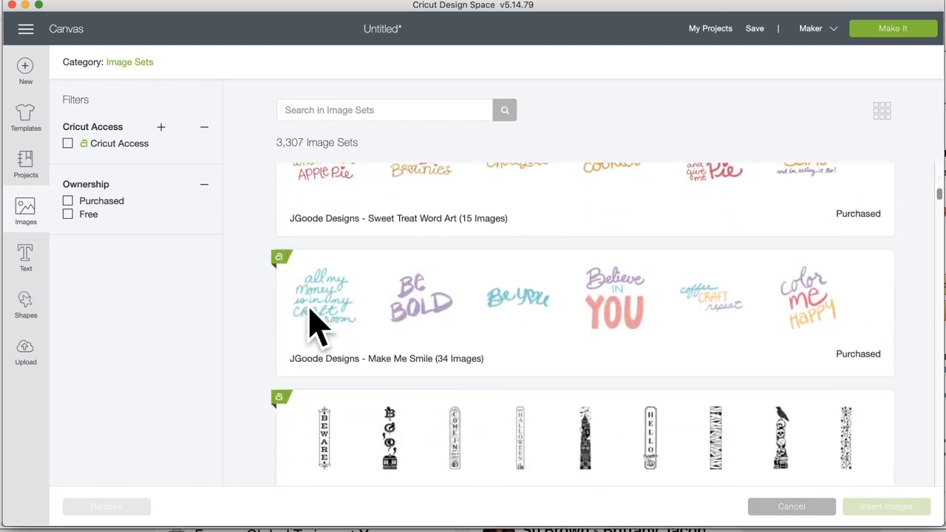
pyautogui.scroll(-5, 310, 310)
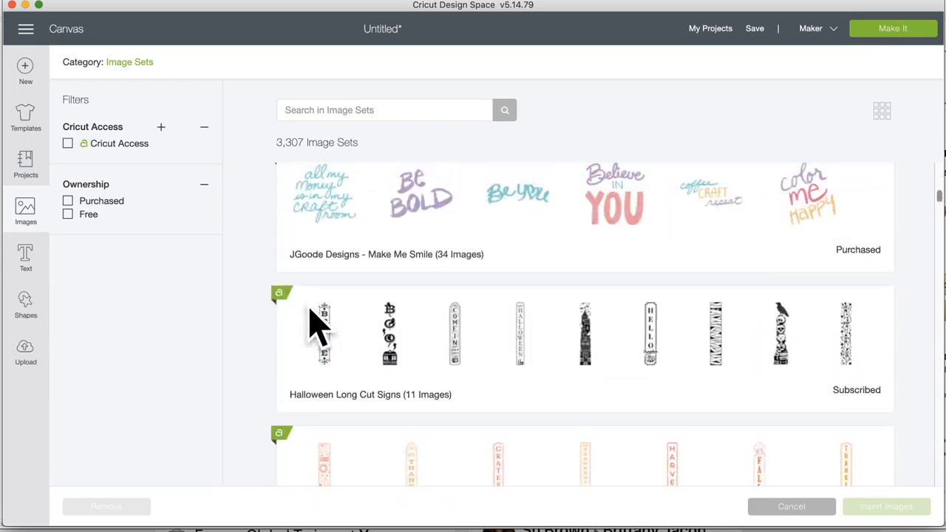
pyautogui.scroll(-2, 314, 326)
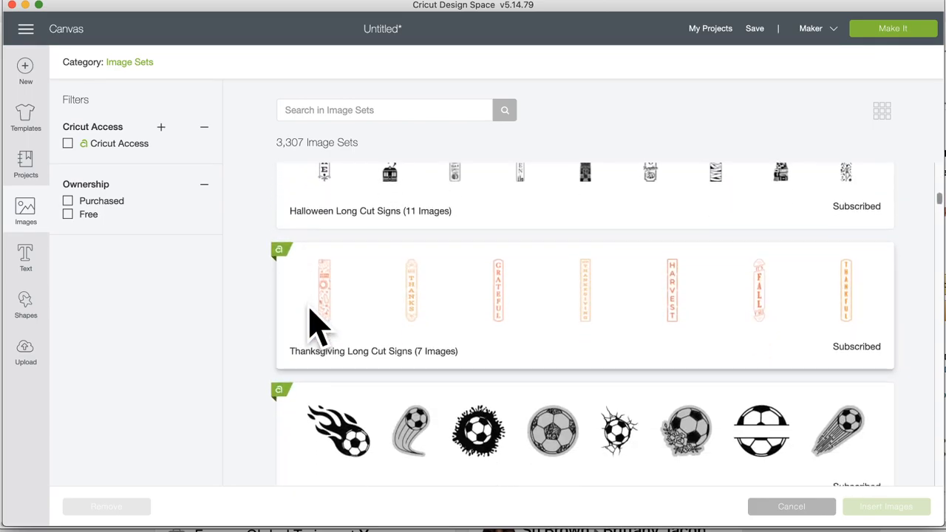
pyautogui.scroll(4, 315, 325)
pyautogui.scroll(10, 317, 326)
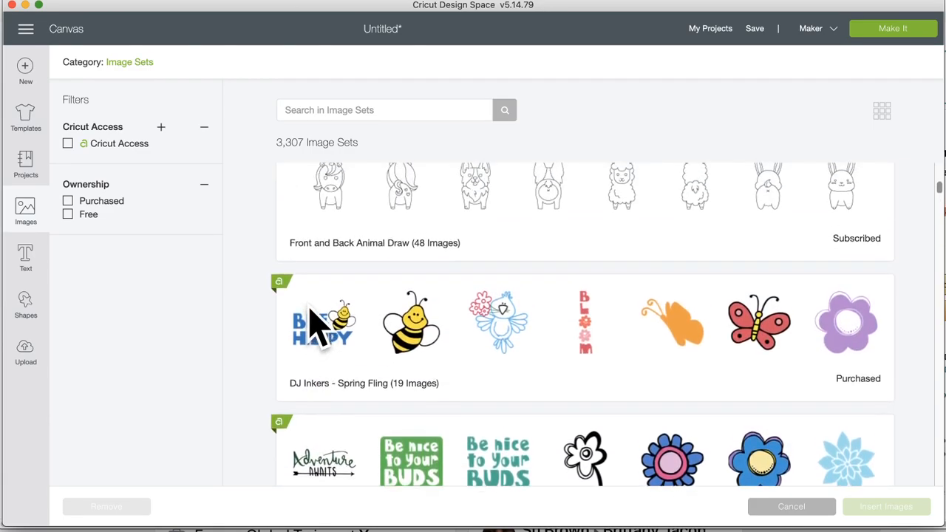
pyautogui.scroll(3, 316, 325)
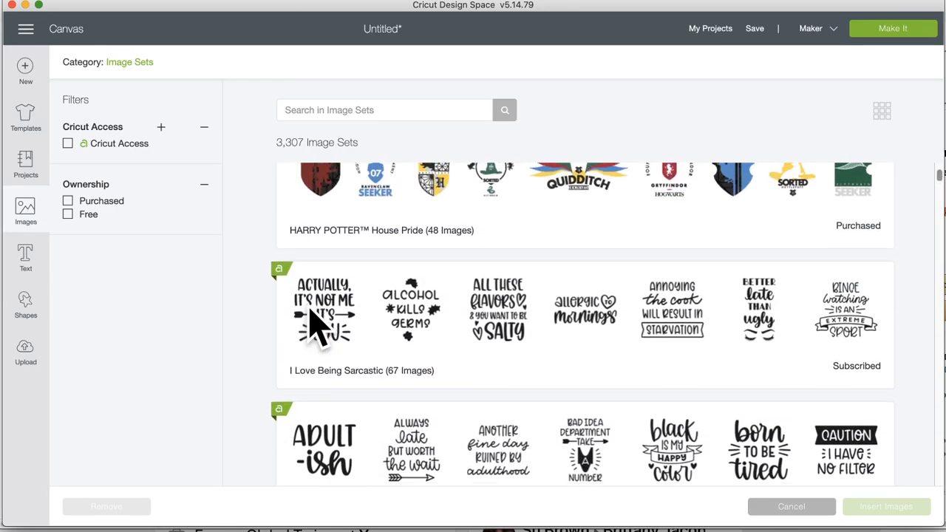
# - Insert the "Old Ways Won't Open New Doors" image from the I Love Being Sarcastic set onto the canvas
pyautogui.click(434, 340)
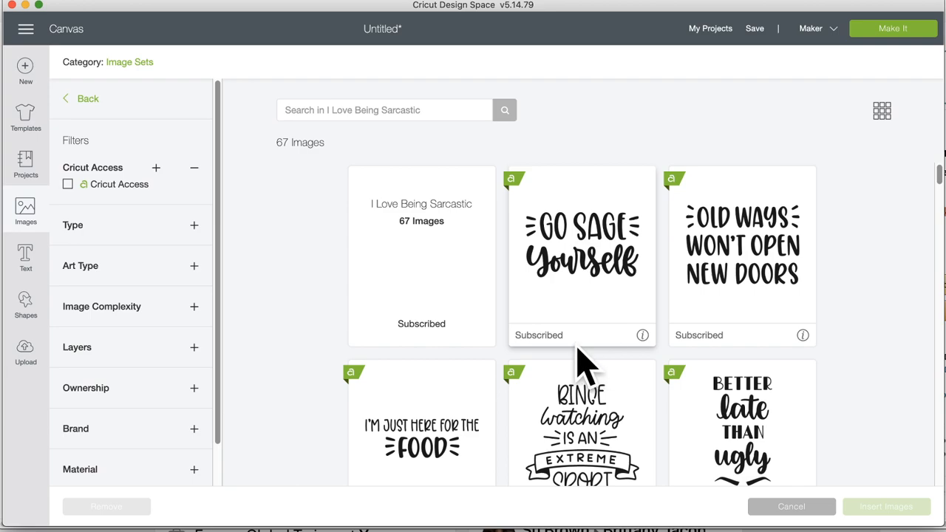
pyautogui.scroll(-5, 584, 363)
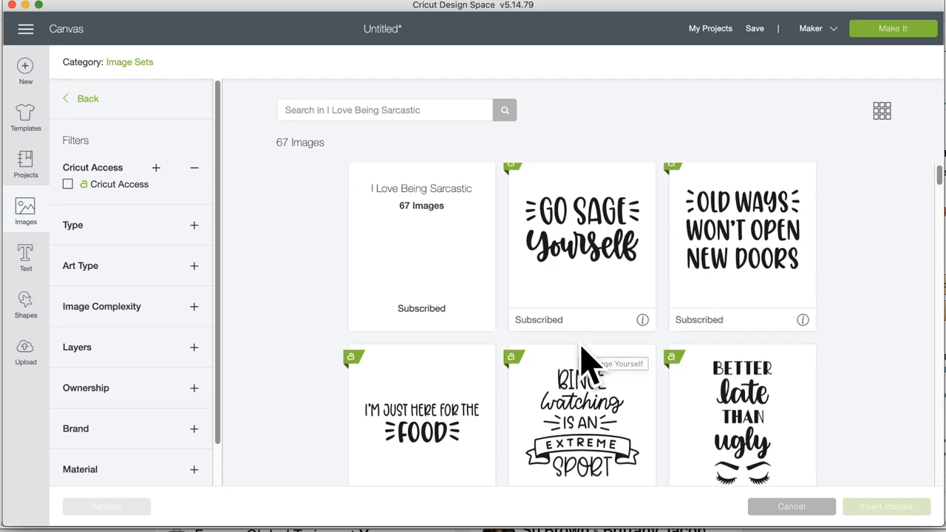
pyautogui.scroll(5, 584, 363)
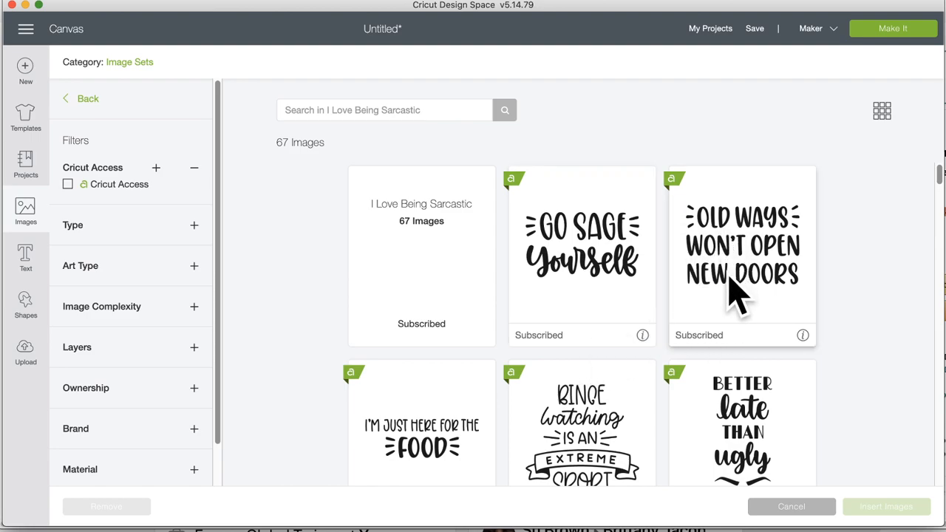
pyautogui.click(708, 296)
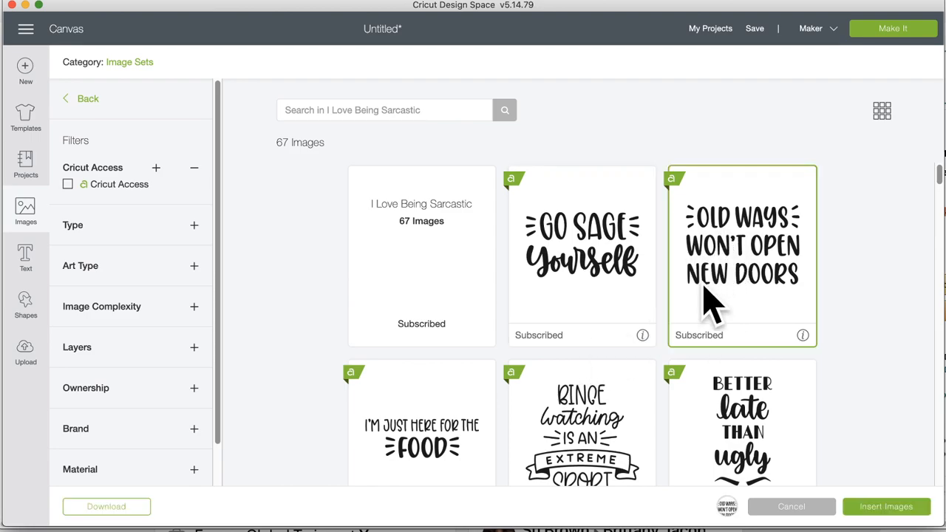
pyautogui.click(890, 507)
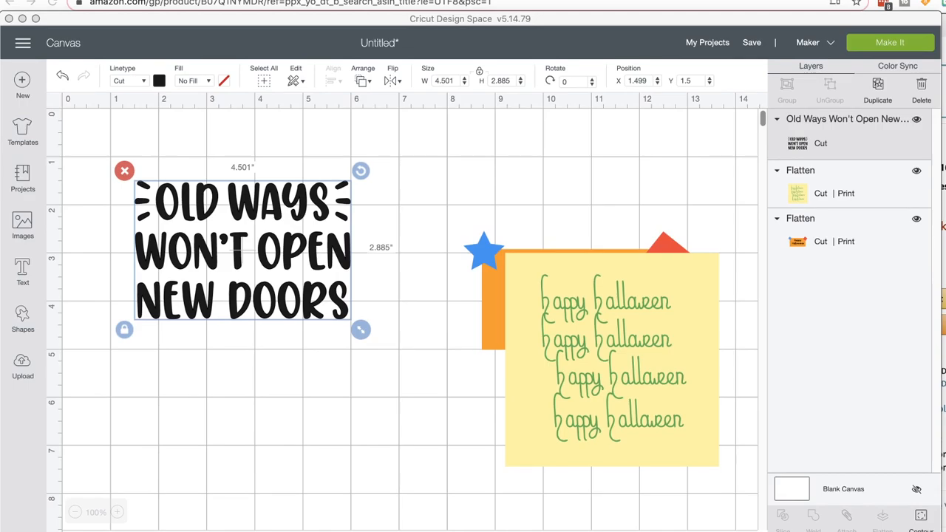
# - Enlarge the Old Ways quote to about 6.36 × 4.08 inches and clear the canvas by shifting the flattened designs and the quote rightward
pyautogui.click(285, 385)
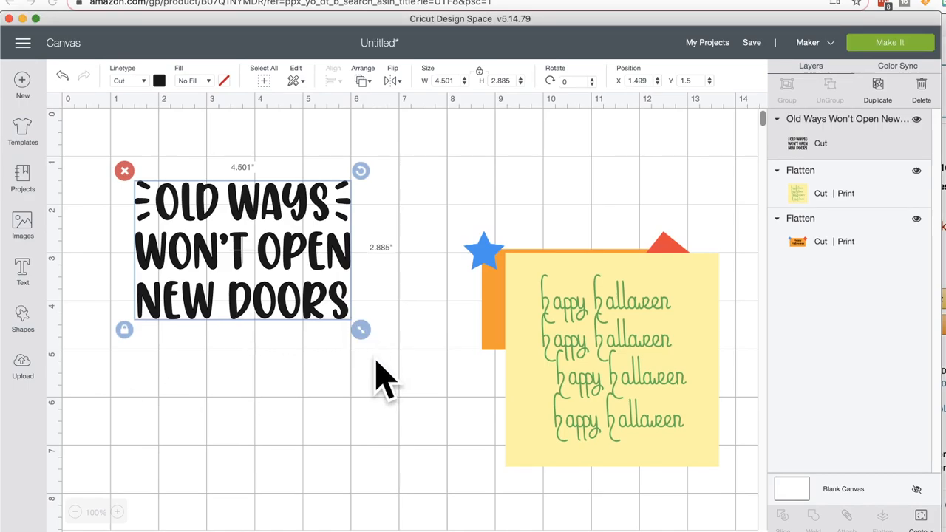
pyautogui.moveTo(364, 333); pyautogui.dragTo(456, 428)
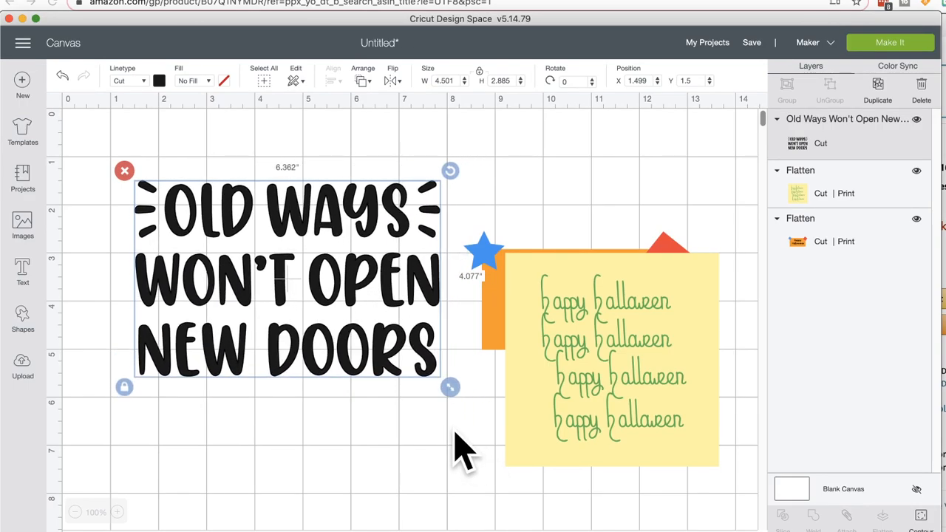
pyautogui.moveTo(498, 275); pyautogui.dragTo(582, 278)
pyautogui.moveTo(580, 405); pyautogui.dragTo(646, 375)
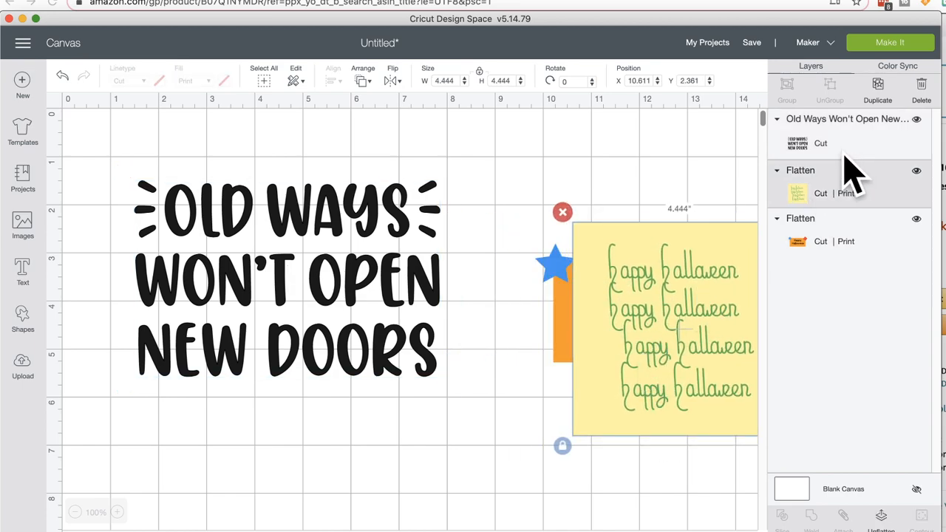
pyautogui.moveTo(363, 217); pyautogui.dragTo(694, 162)
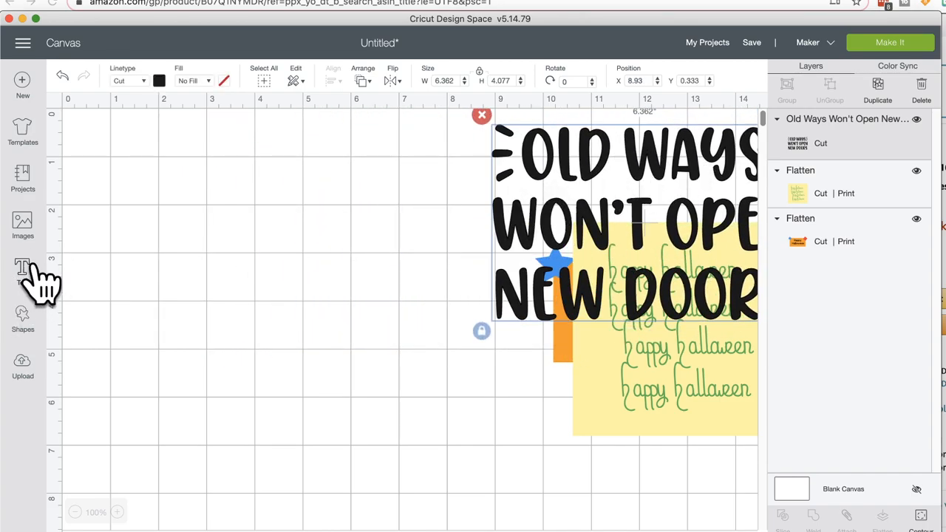
# - Return to the image sets in the image library and browse the Warner Bros - JUSTICE LEAGUE set
pyautogui.click(23, 224)
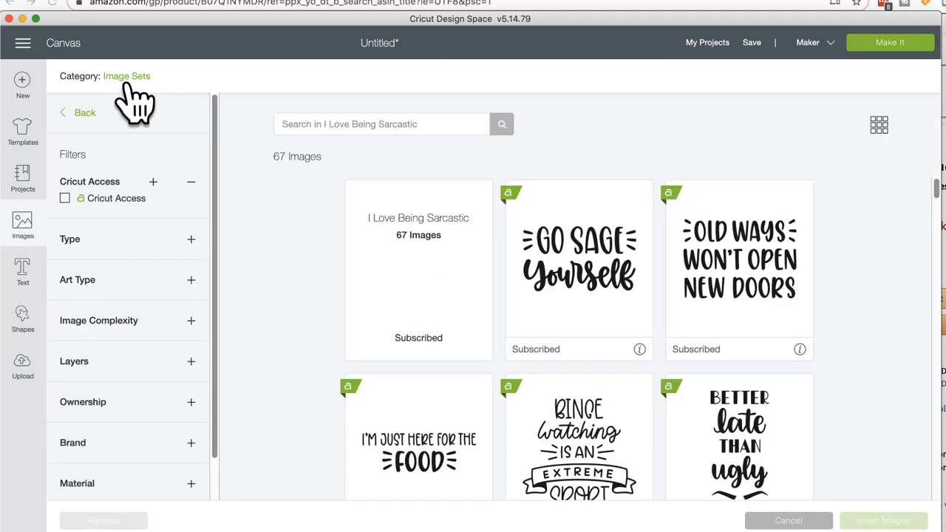
pyautogui.click(85, 115)
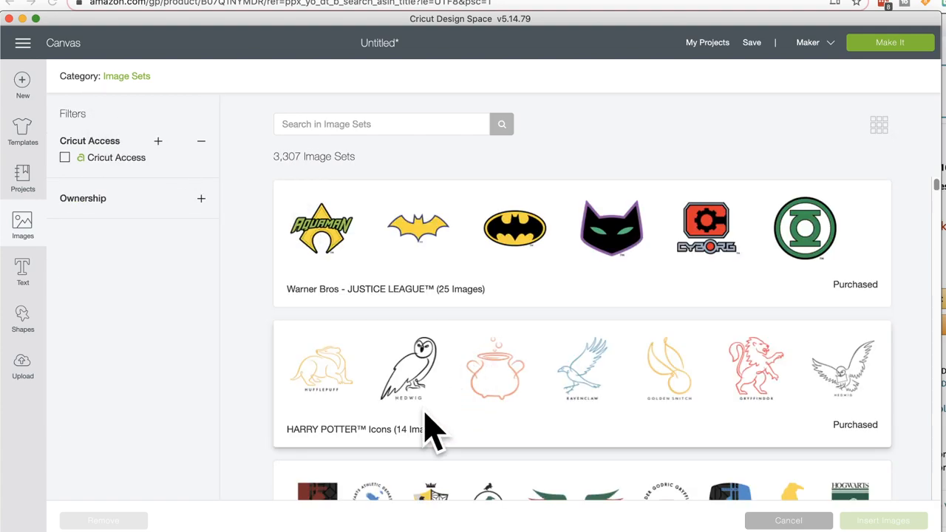
pyautogui.scroll(-1, 432, 431)
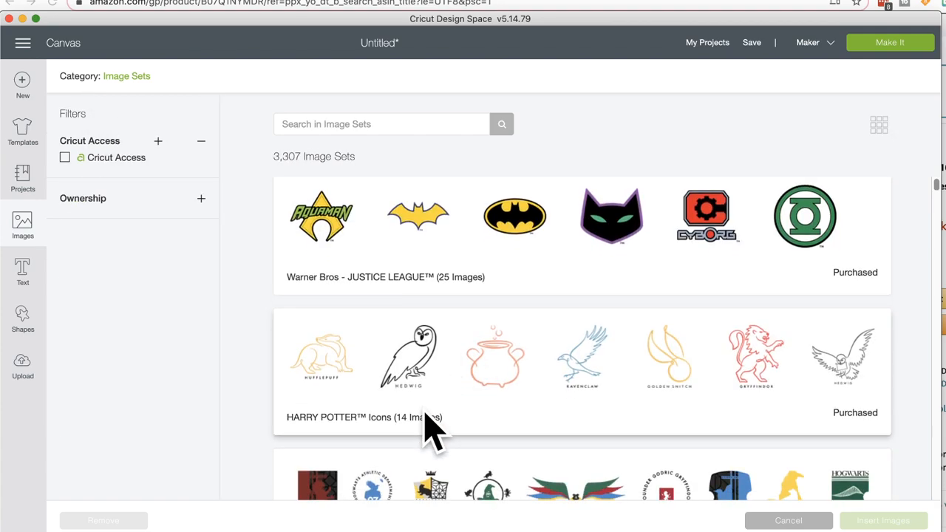
pyautogui.scroll(1, 436, 414)
pyautogui.click(485, 288)
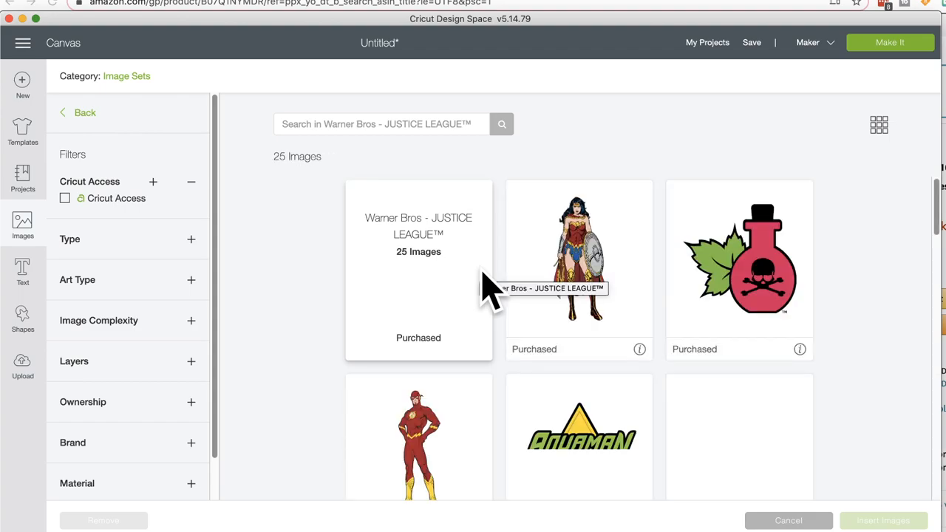
pyautogui.scroll(-4, 530, 381)
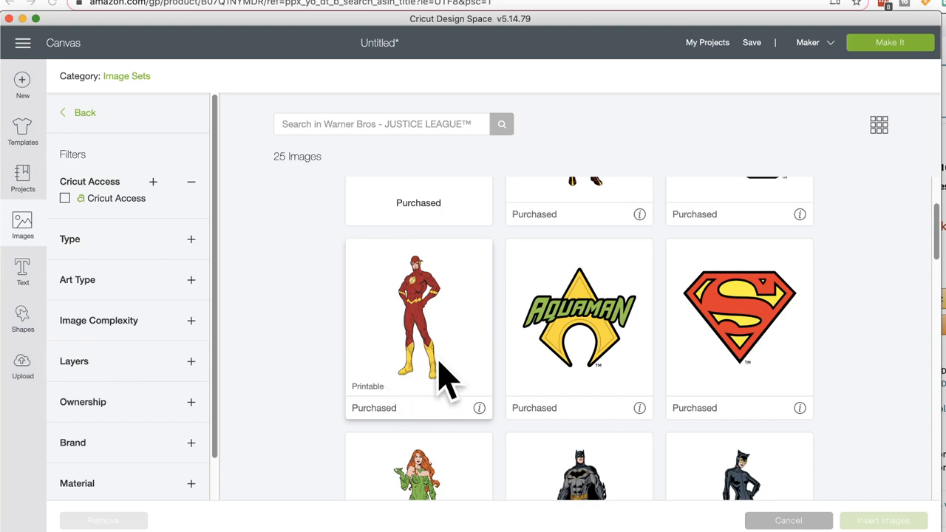
pyautogui.scroll(4, 448, 379)
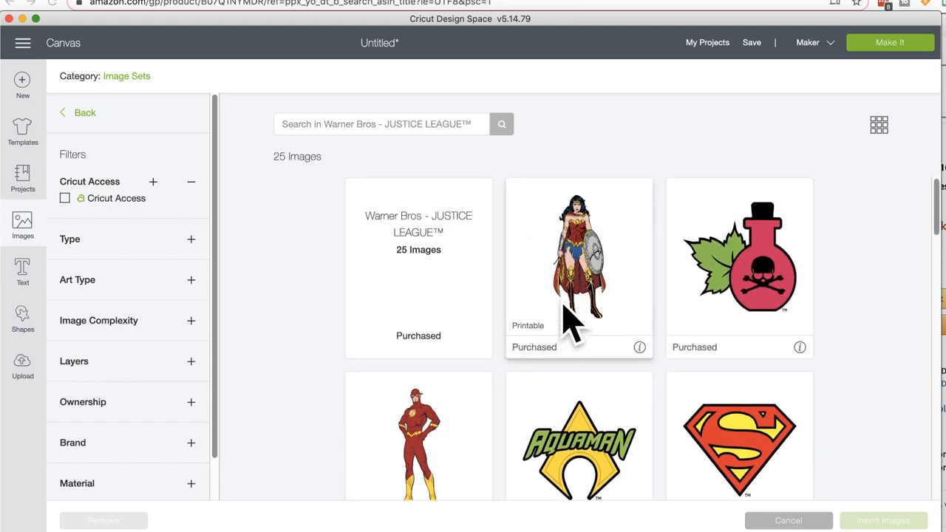
# - Insert the Wonder Woman figure and the Joker logo together, taking the Aquaman logo back out of the selection
pyautogui.click(581, 277)
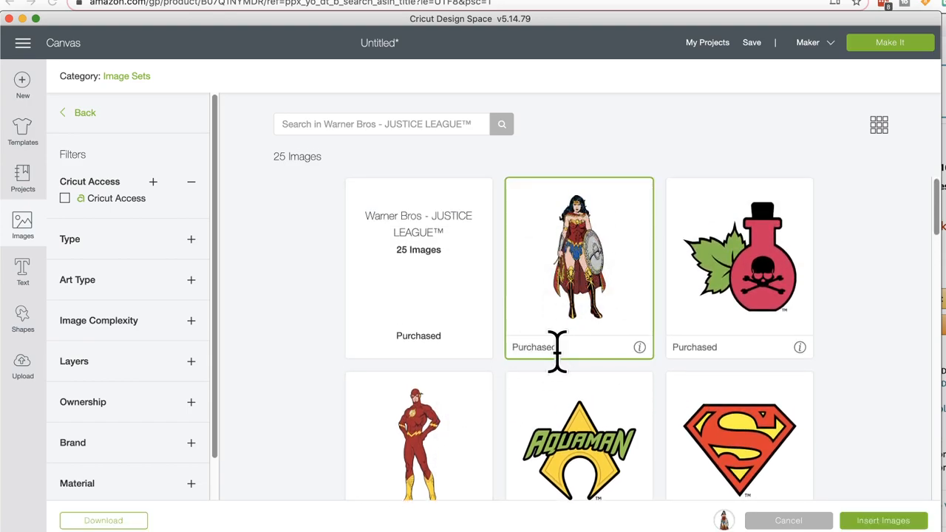
pyautogui.scroll(-5, 561, 355)
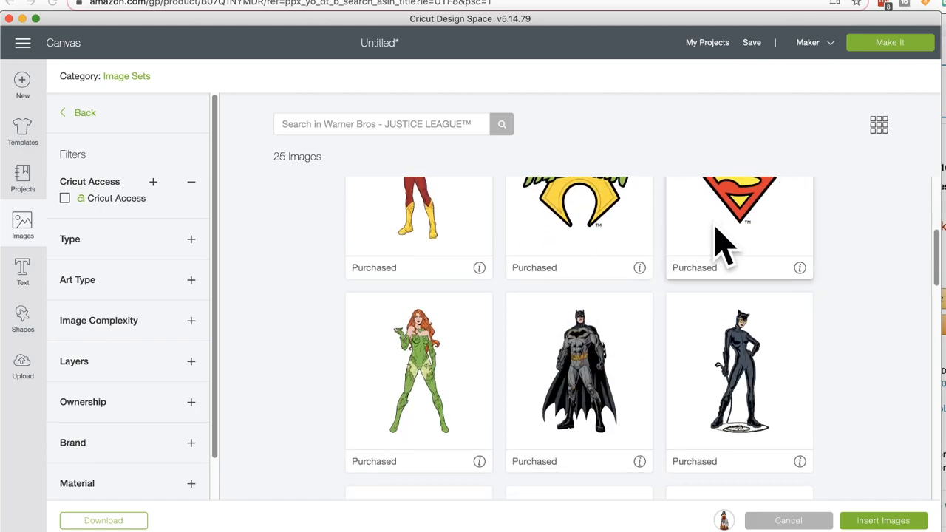
pyautogui.scroll(2, 721, 243)
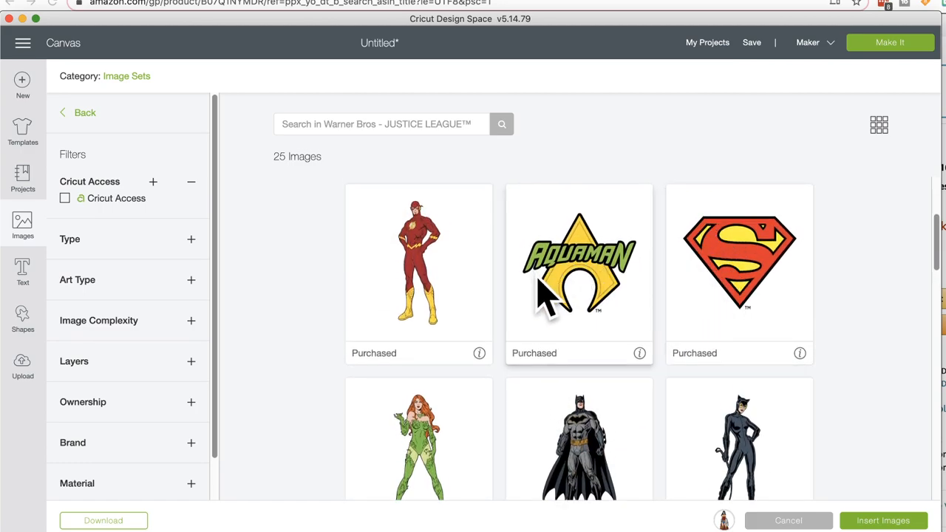
pyautogui.click(549, 284)
pyautogui.scroll(-5, 556, 299)
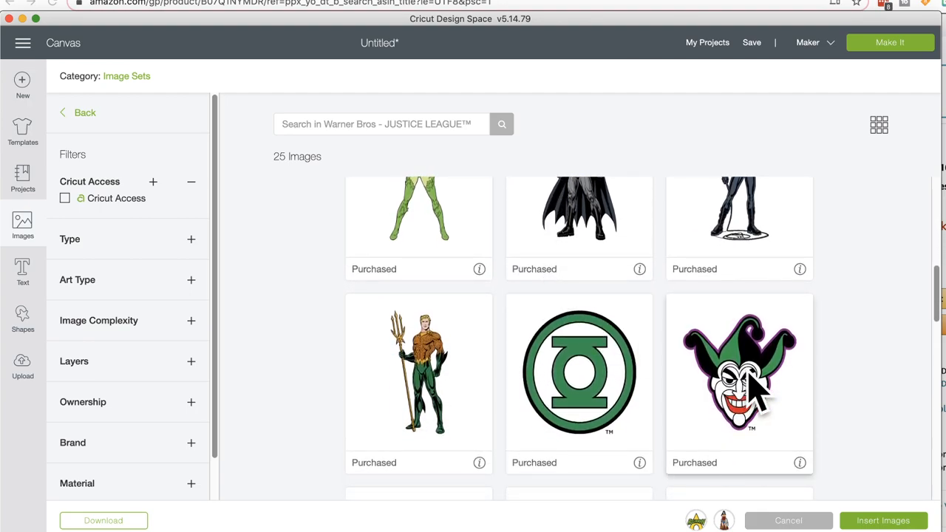
pyautogui.click(722, 415)
pyautogui.scroll(4, 584, 377)
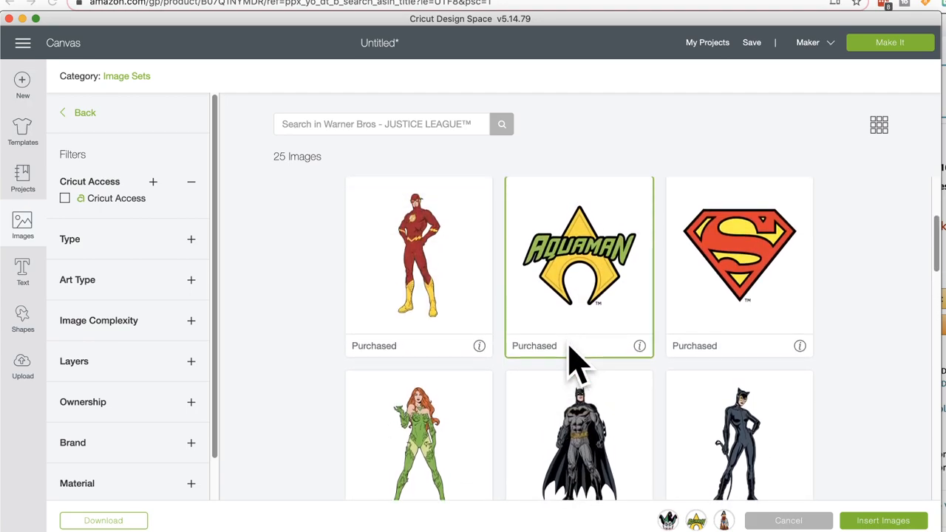
pyautogui.click(567, 317)
pyautogui.moveTo(725, 522)
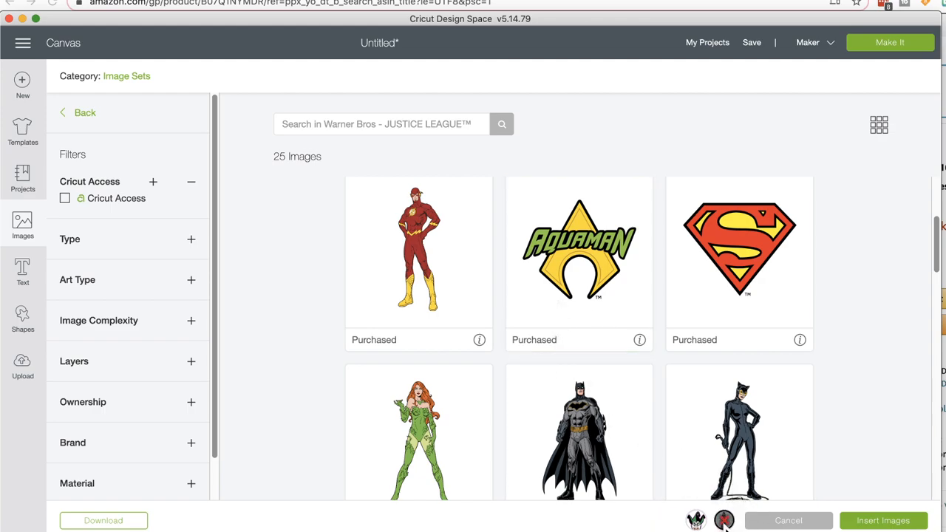
pyautogui.click(883, 521)
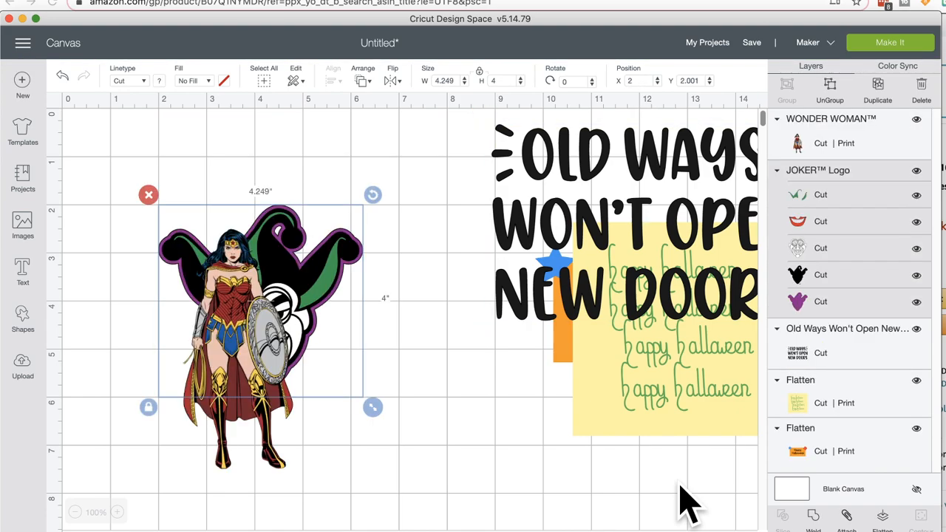
# - Move Wonder Woman beside the Joker logo to about X 6.16, Y 1.61 and enlarge her to about 2.79 × 6.07 inches
pyautogui.click(405, 314)
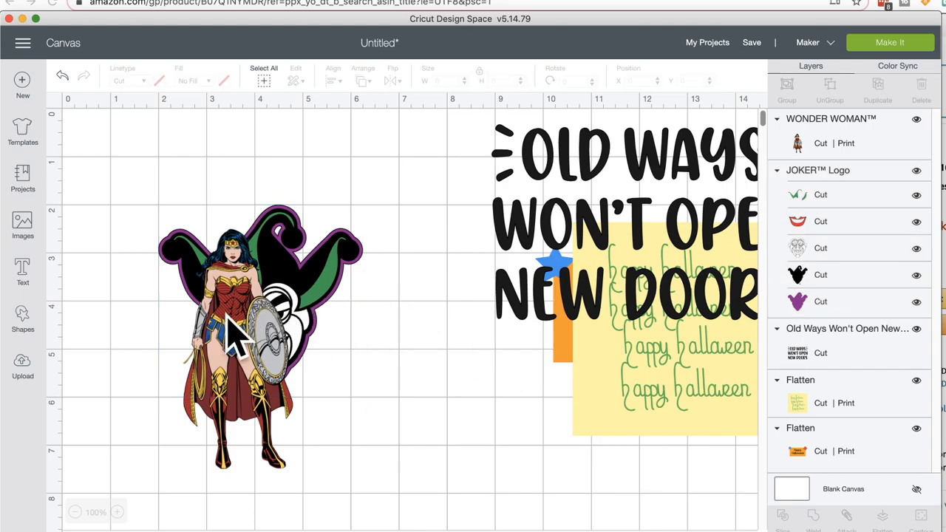
pyautogui.moveTo(235, 336); pyautogui.dragTo(415, 279)
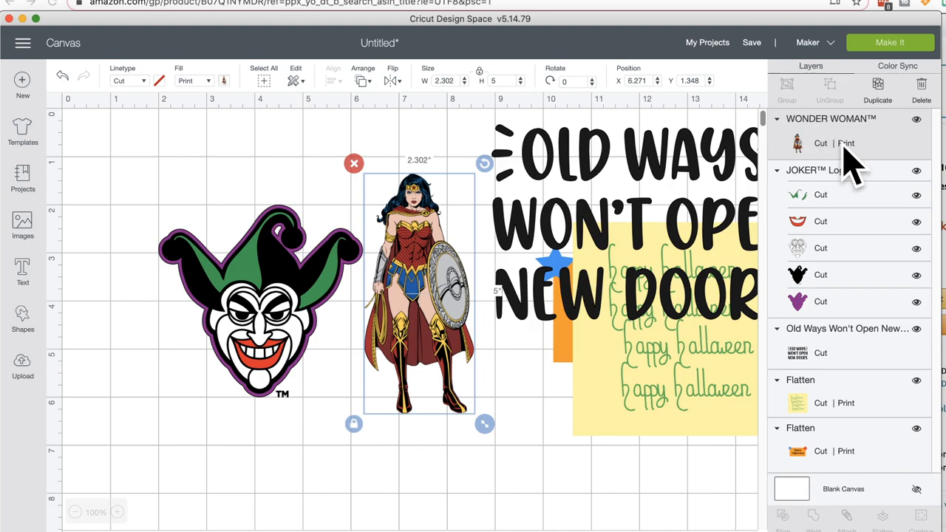
pyautogui.moveTo(484, 424); pyautogui.dragTo(508, 476)
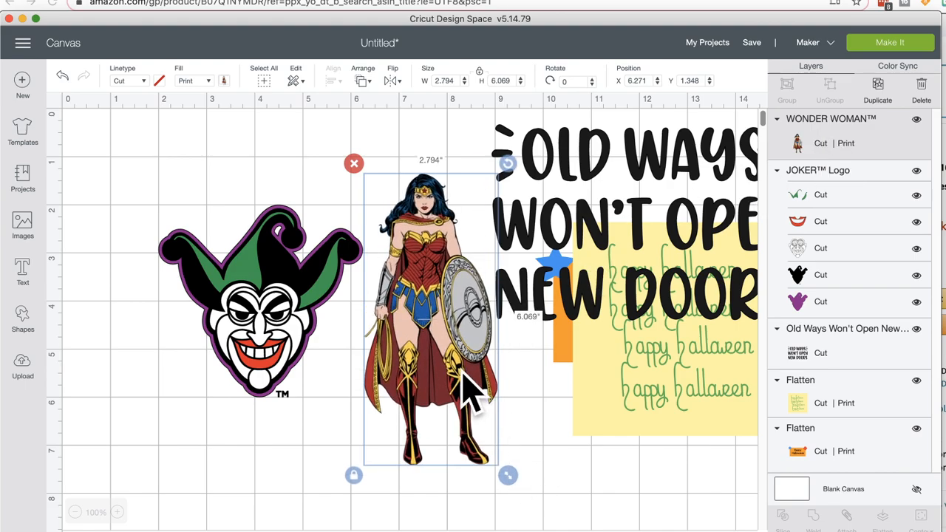
pyautogui.moveTo(461, 376); pyautogui.dragTo(445, 384)
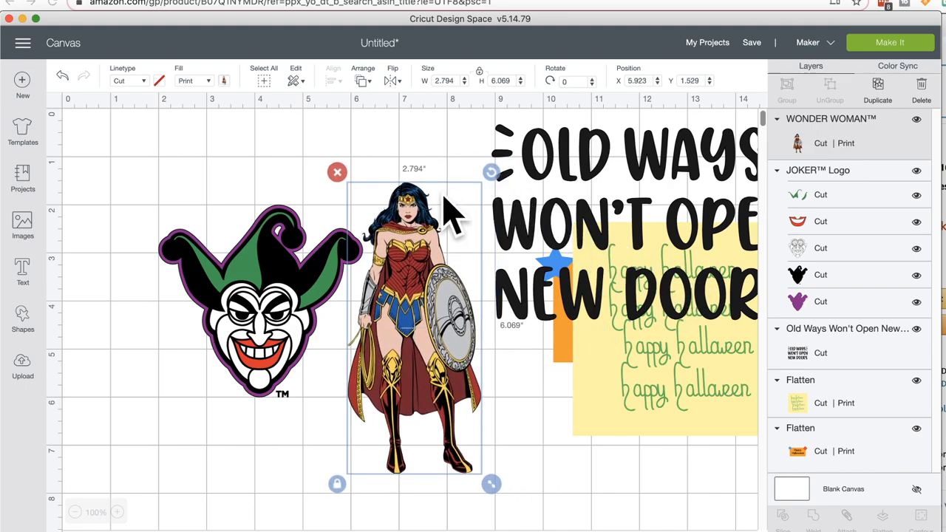
pyautogui.moveTo(429, 258); pyautogui.dragTo(440, 281)
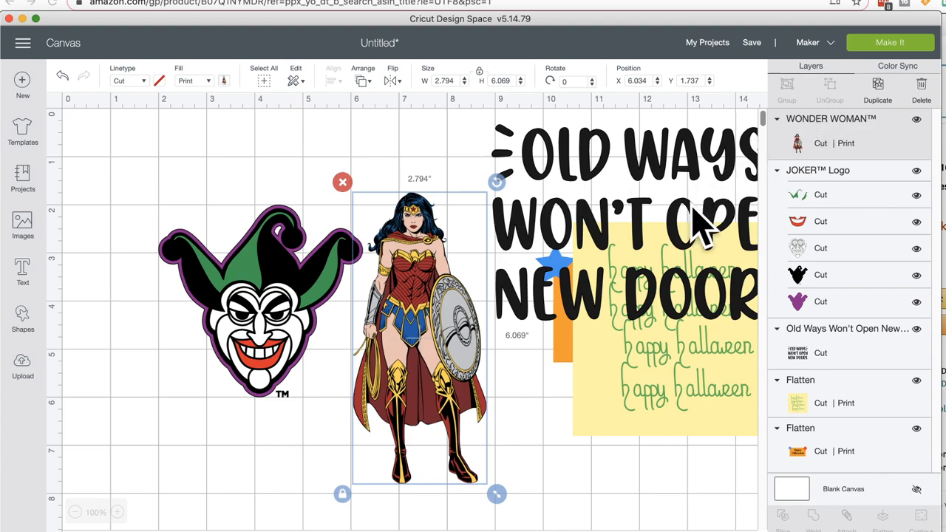
pyautogui.moveTo(433, 319); pyautogui.dragTo(439, 307)
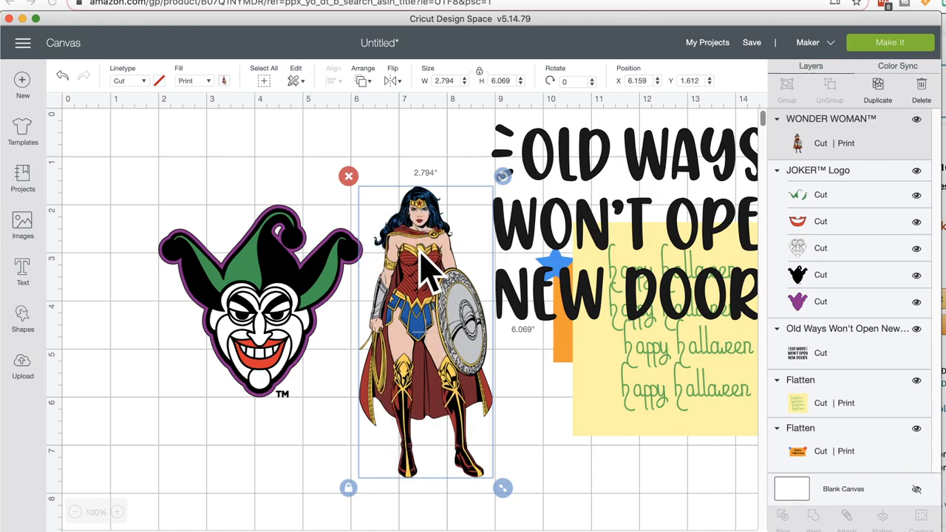
# - Reposition Wonder Woman beside the Joker logo to about X 6.27, Y 1.22
pyautogui.moveTo(414, 296); pyautogui.dragTo(402, 297)
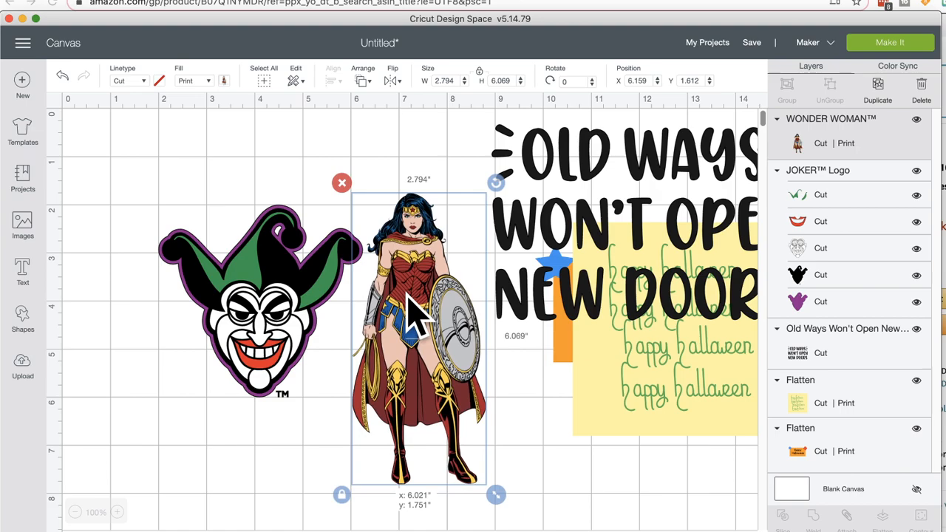
pyautogui.moveTo(414, 309); pyautogui.dragTo(434, 288)
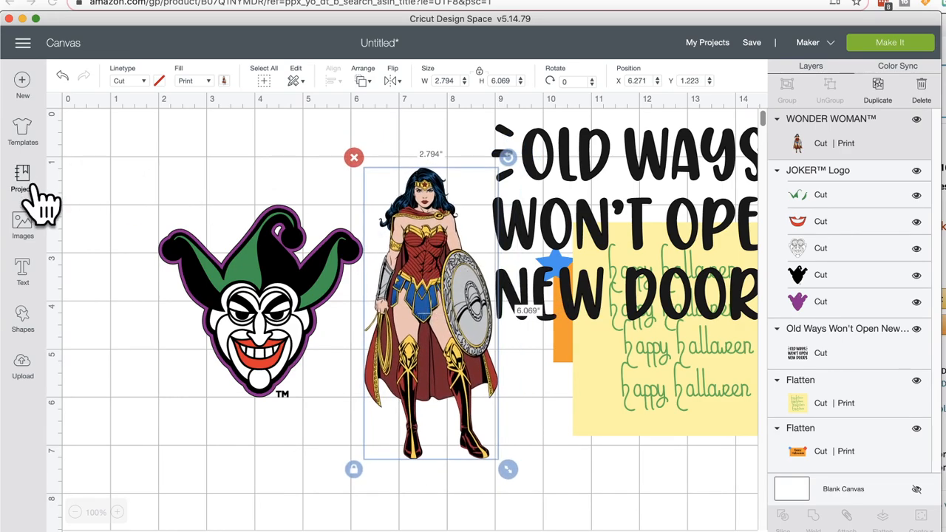
# - Switch the image library from image sets to All Images and filter the art type to Print then Cut
pyautogui.click(22, 220)
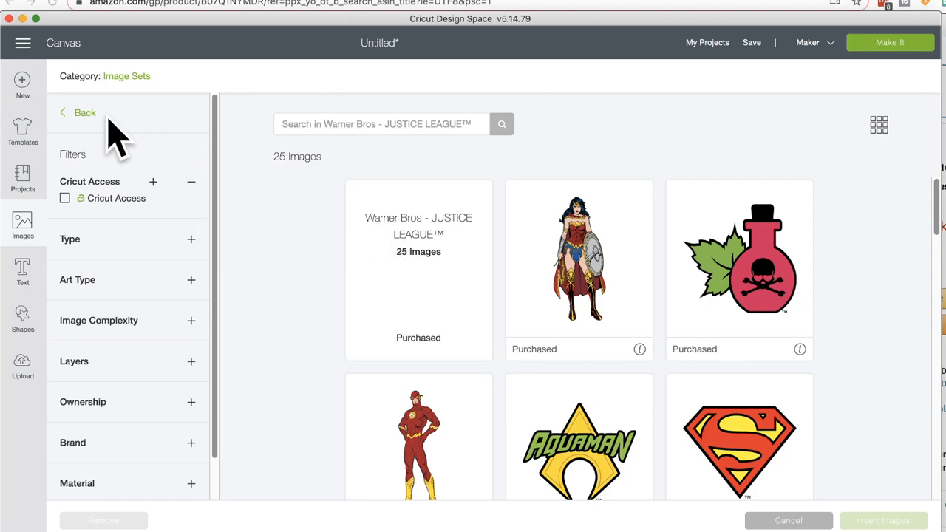
pyautogui.click(80, 113)
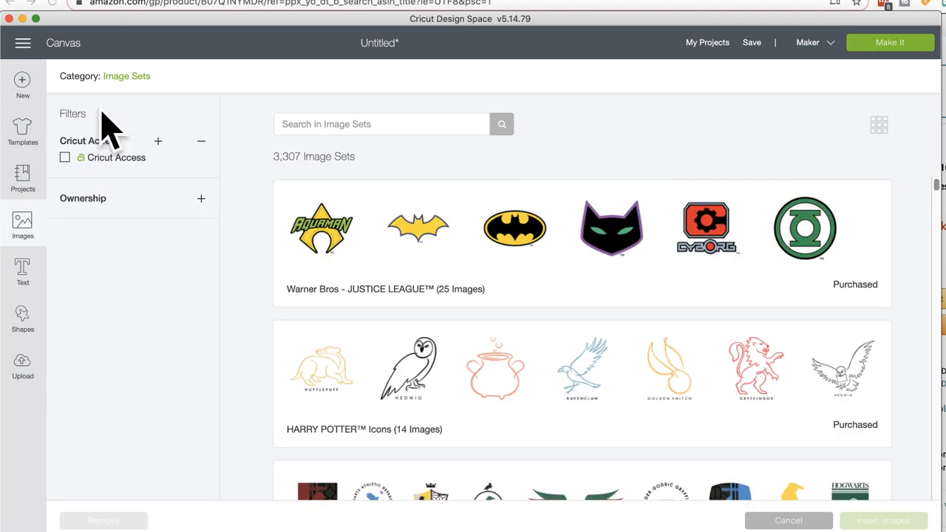
pyautogui.click(119, 76)
pyautogui.click(484, 157)
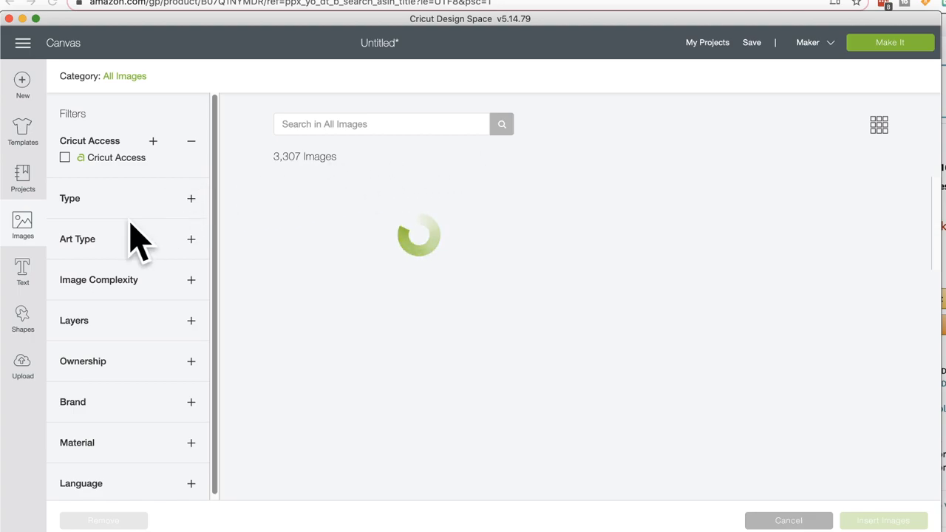
pyautogui.click(192, 238)
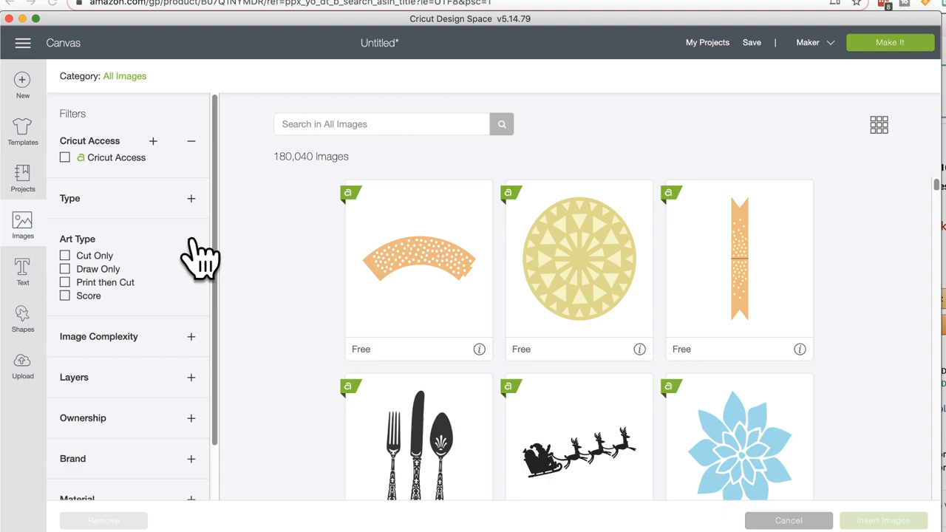
pyautogui.click(66, 283)
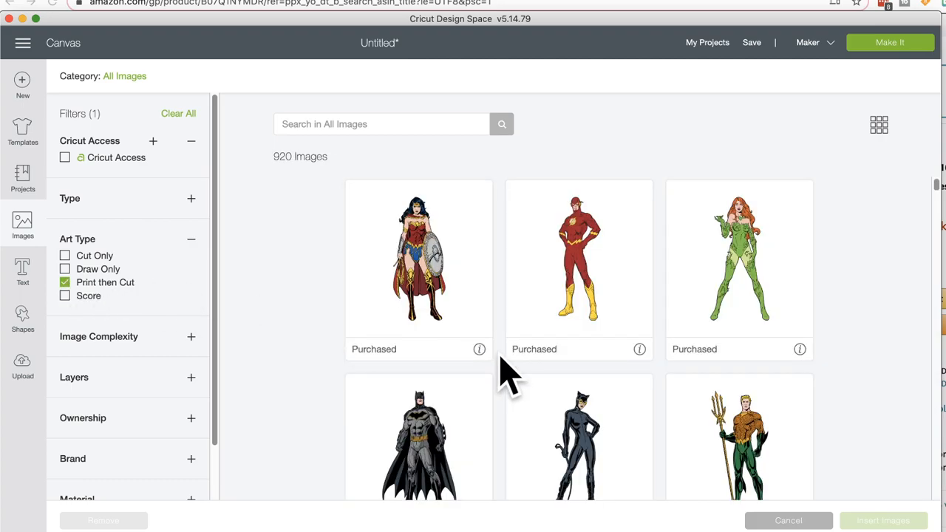
# - Browse the Print then Cut images, including the uploaded designs, then clear that filter and return to the canvas
pyautogui.scroll(-5, 533, 387)
pyautogui.scroll(-15, 532, 387)
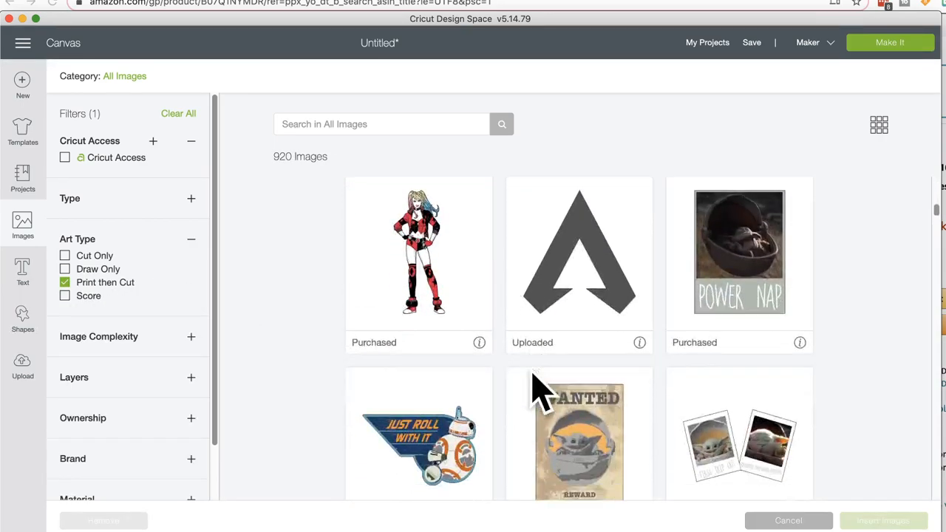
pyautogui.scroll(-15, 534, 388)
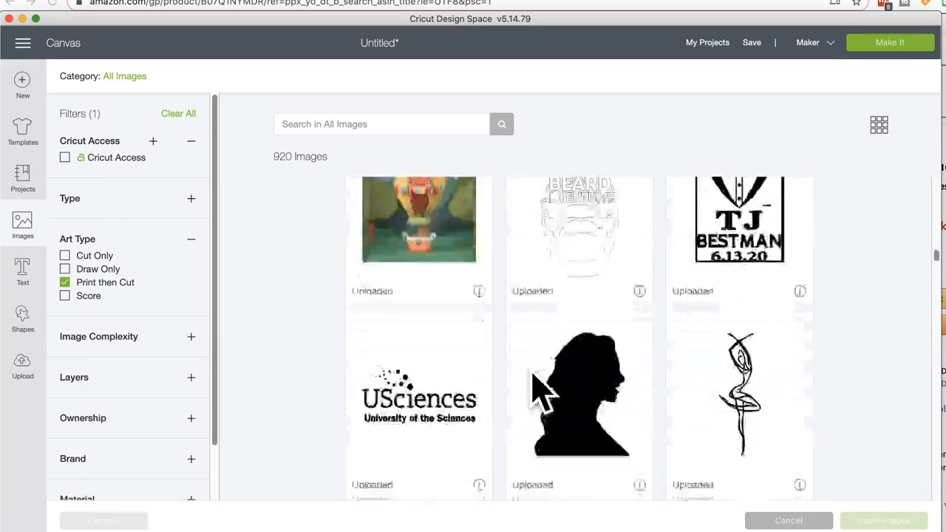
pyautogui.scroll(-10, 534, 388)
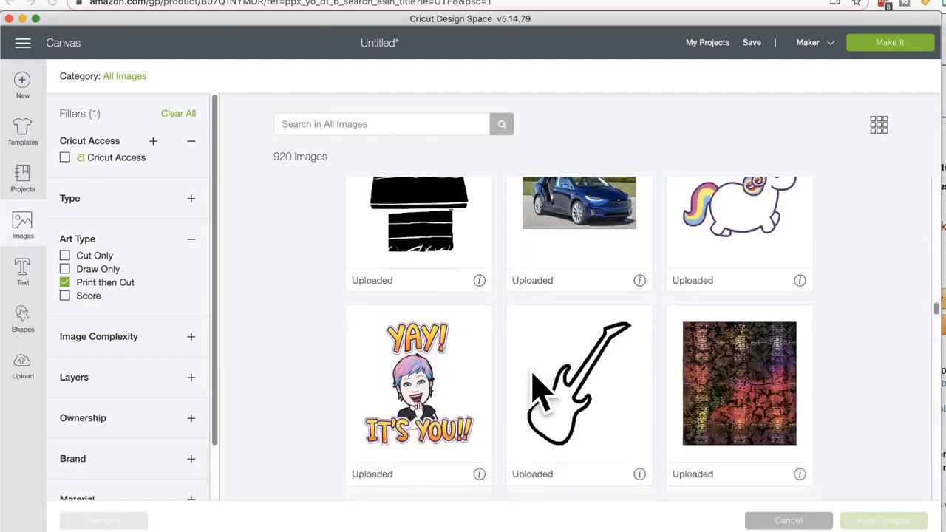
pyautogui.scroll(-3, 532, 387)
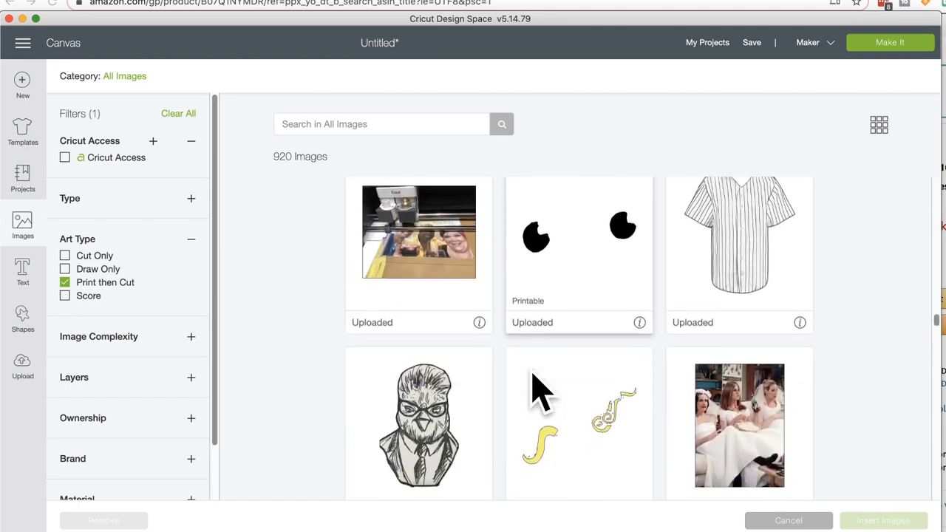
pyautogui.scroll(3, 535, 388)
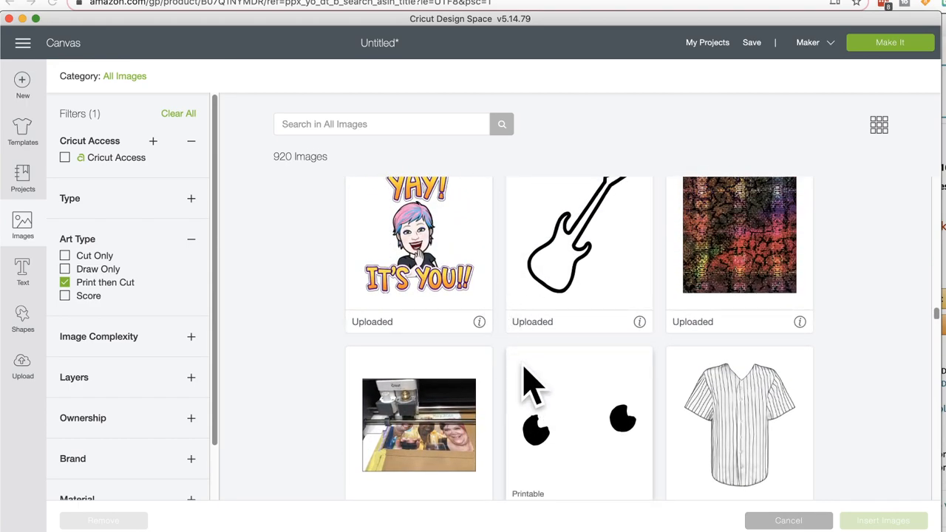
pyautogui.scroll(-5, 528, 386)
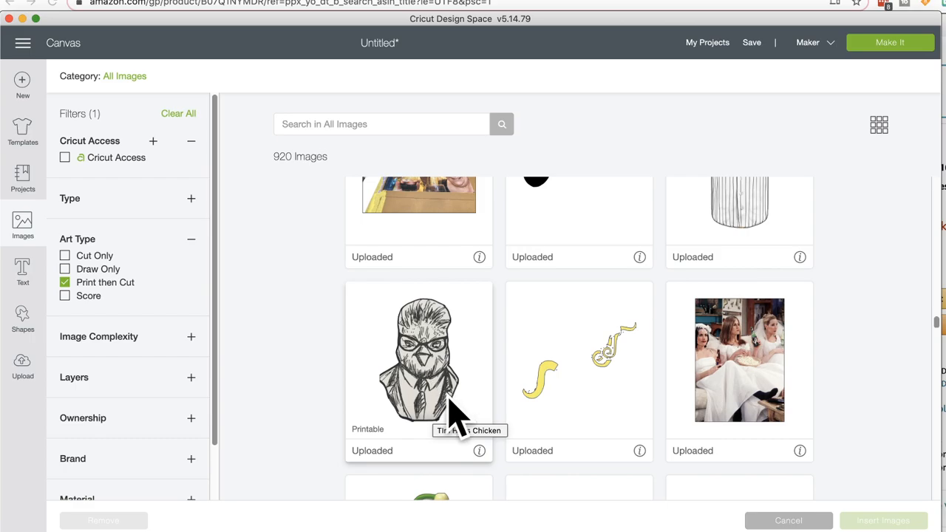
pyautogui.scroll(-1, 531, 408)
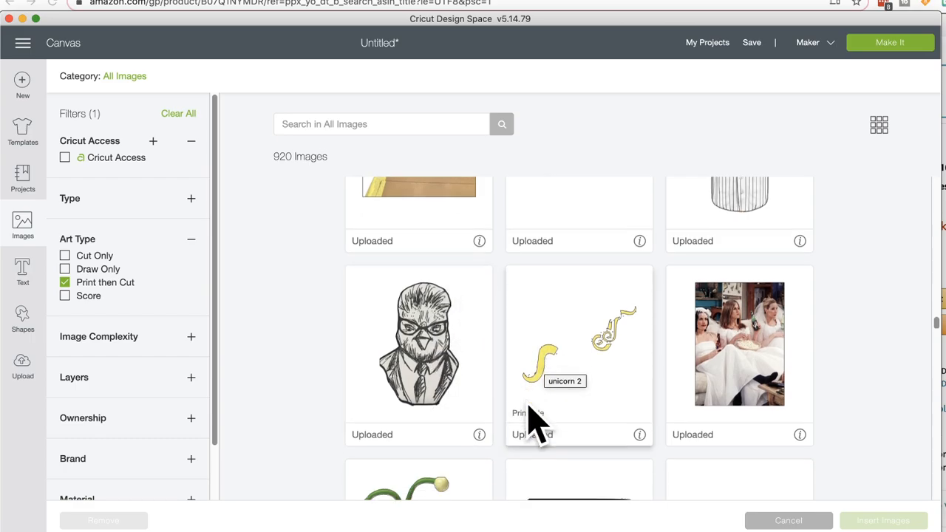
pyautogui.scroll(-20, 529, 408)
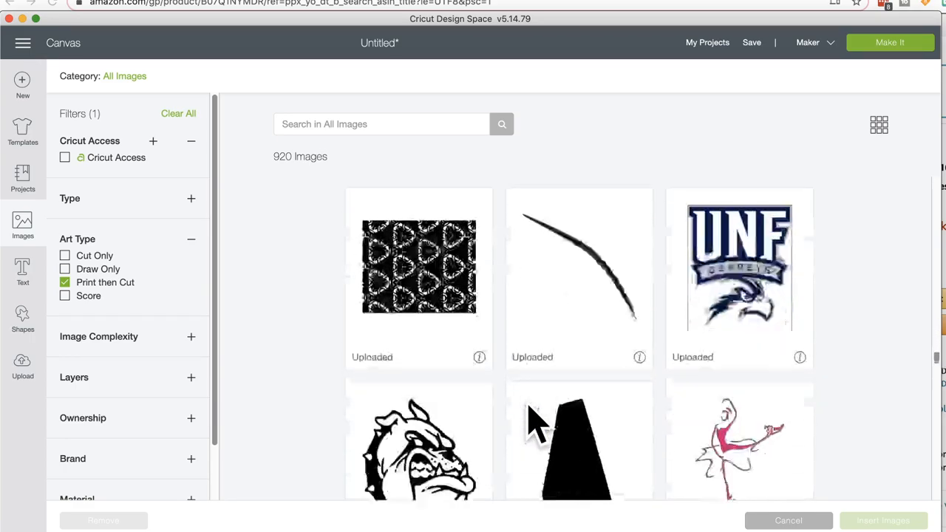
pyautogui.scroll(-20, 529, 408)
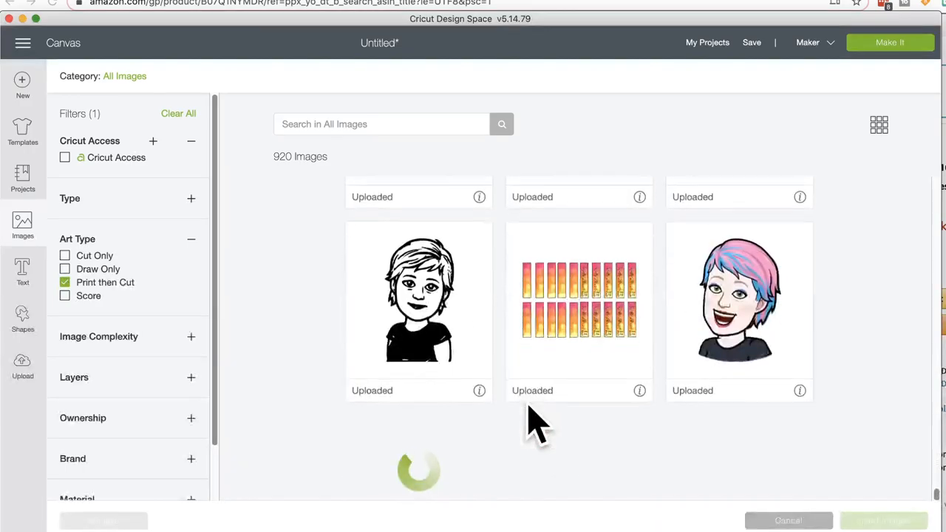
pyautogui.scroll(3, 527, 403)
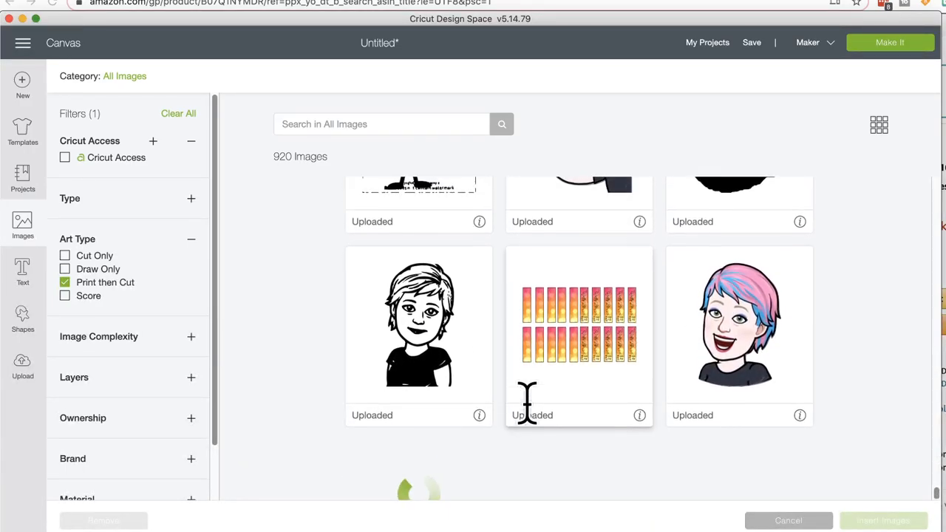
pyautogui.scroll(8, 527, 402)
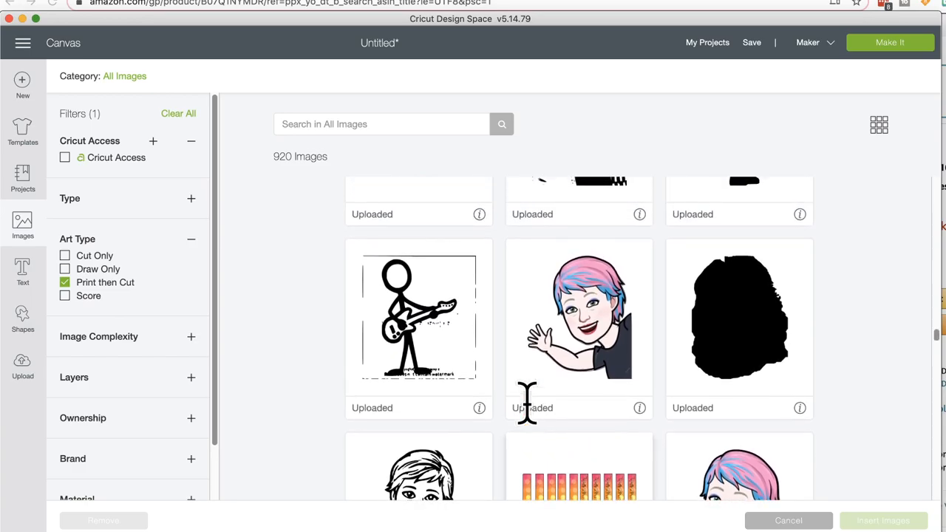
pyautogui.scroll(15, 527, 403)
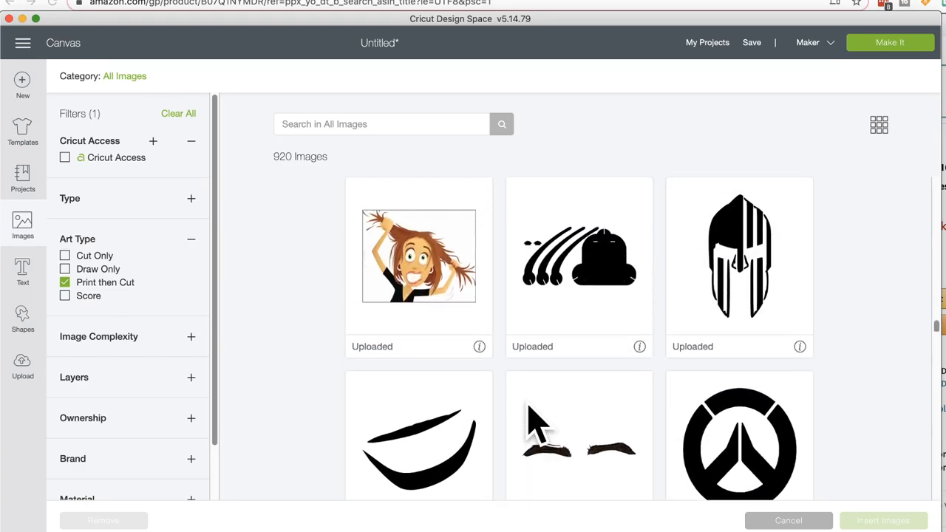
pyautogui.scroll(15, 527, 403)
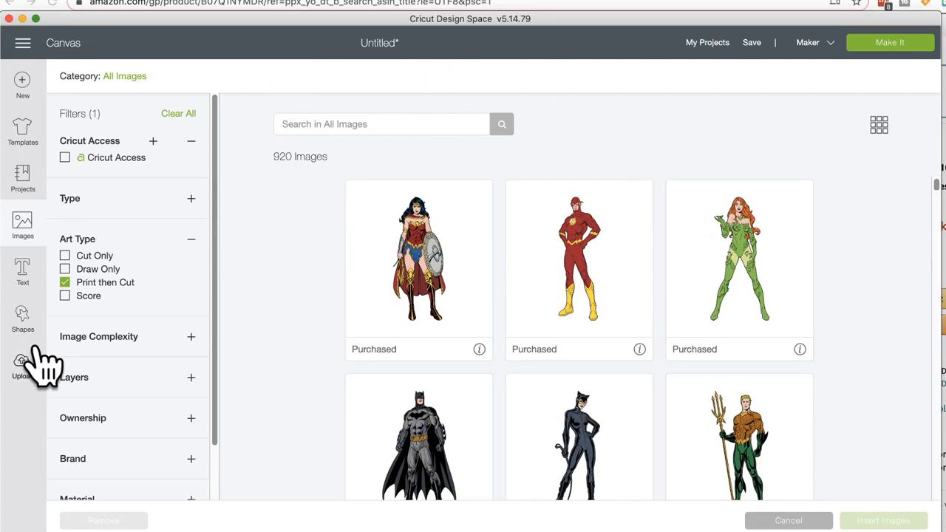
pyautogui.click(65, 282)
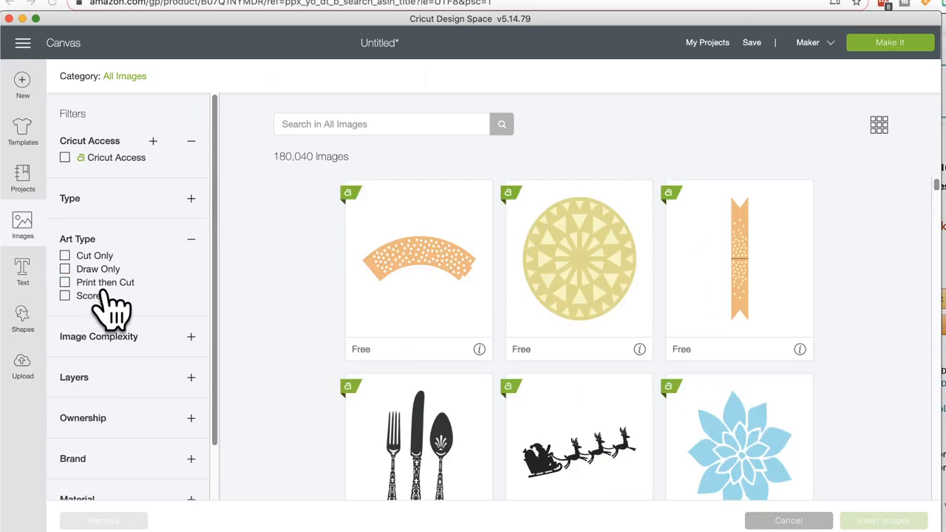
pyautogui.click(22, 224)
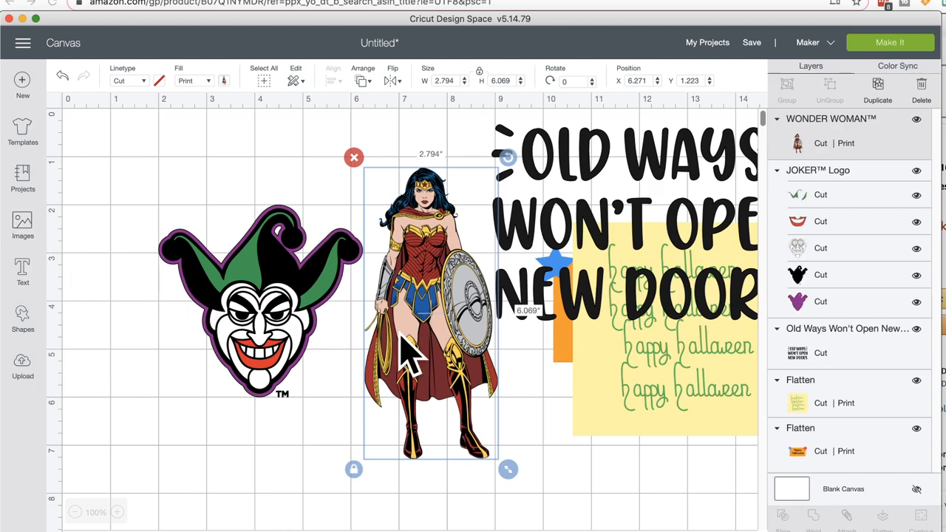
# - Move Wonder Woman over the Old Ways quote and shift the Joker logo to about X 1.21, Y 1.93
pyautogui.moveTo(417, 345); pyautogui.dragTo(563, 356)
pyautogui.moveTo(278, 304); pyautogui.dragTo(240, 297)
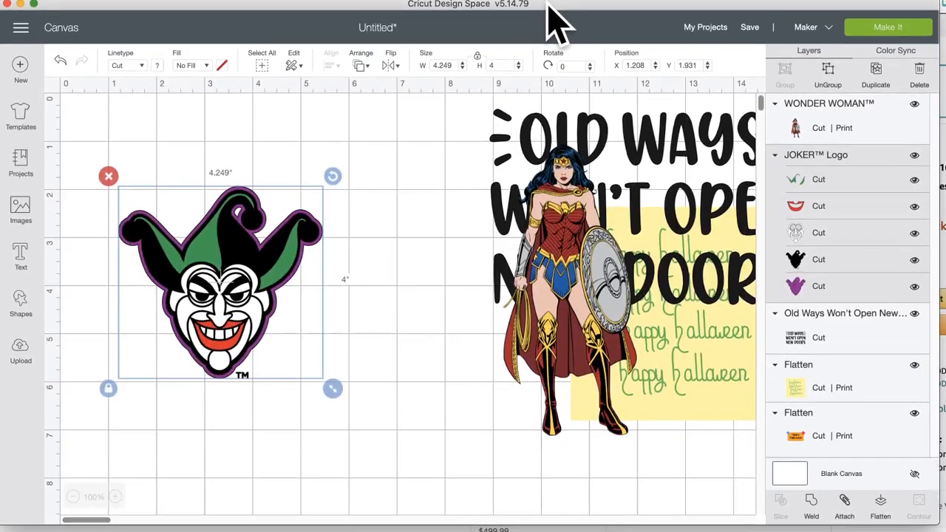
# - Flatten the Joker logo's layers into one printable image, nudge Wonder Woman slightly, and reselect the flattened logo
pyautogui.click(884, 515)
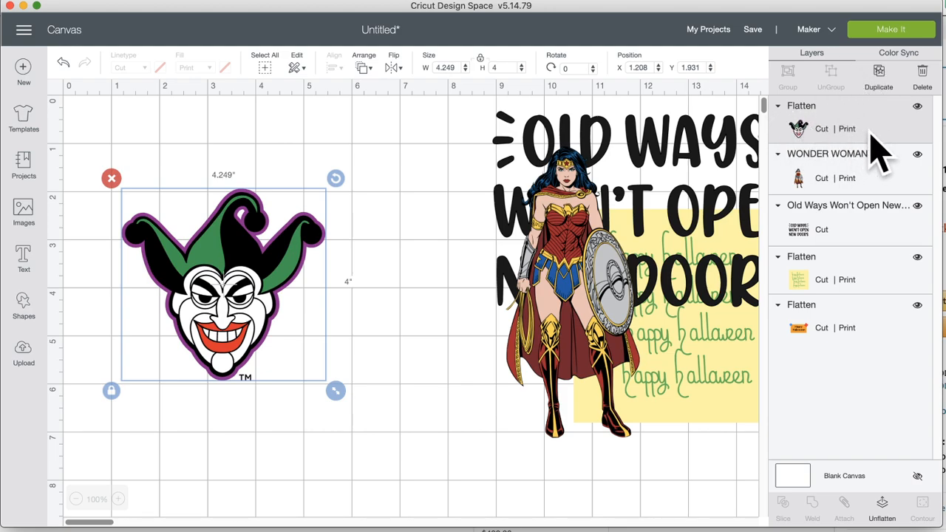
pyautogui.moveTo(569, 226); pyautogui.dragTo(575, 231)
pyautogui.click(270, 288)
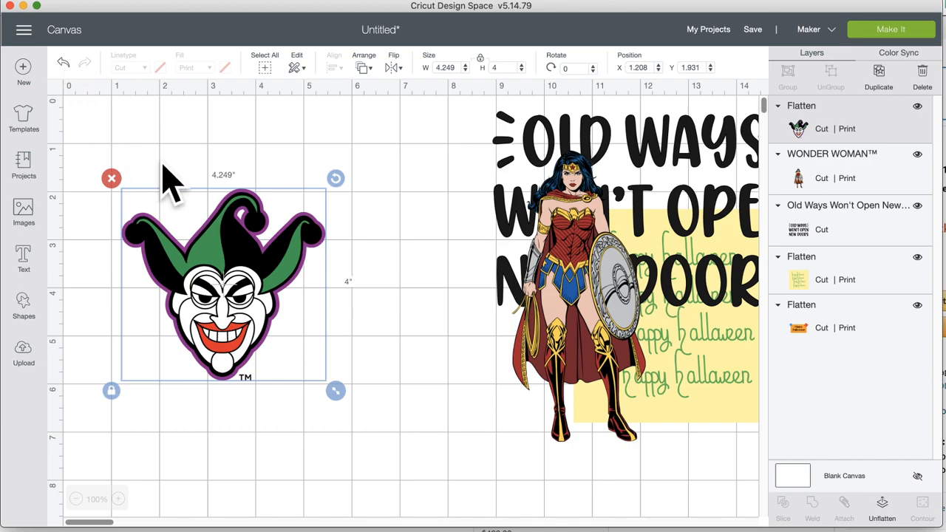
# - Undo the Wonder Woman nudge and the flattening of the Joker logo
pyautogui.click(64, 63)
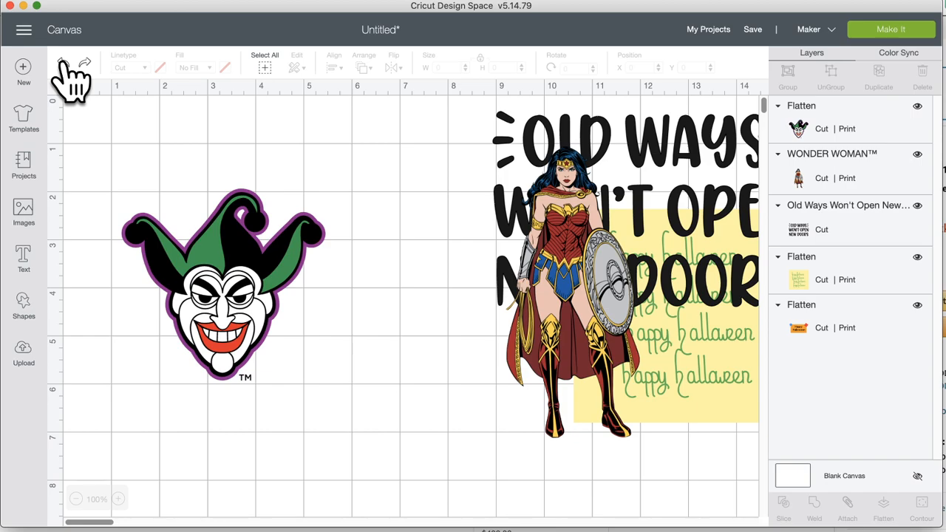
pyautogui.click(64, 63)
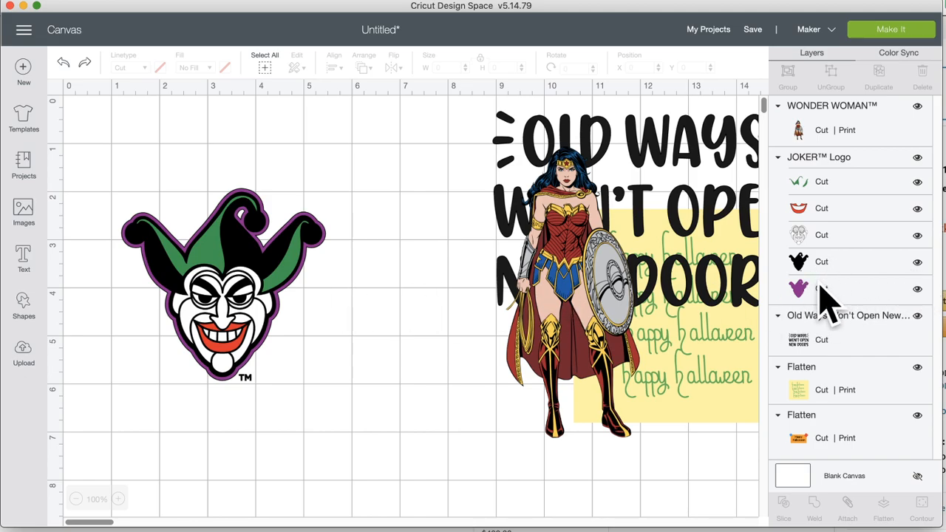
# - Select the green hat layer of the Joker logo
pyautogui.click(813, 183)
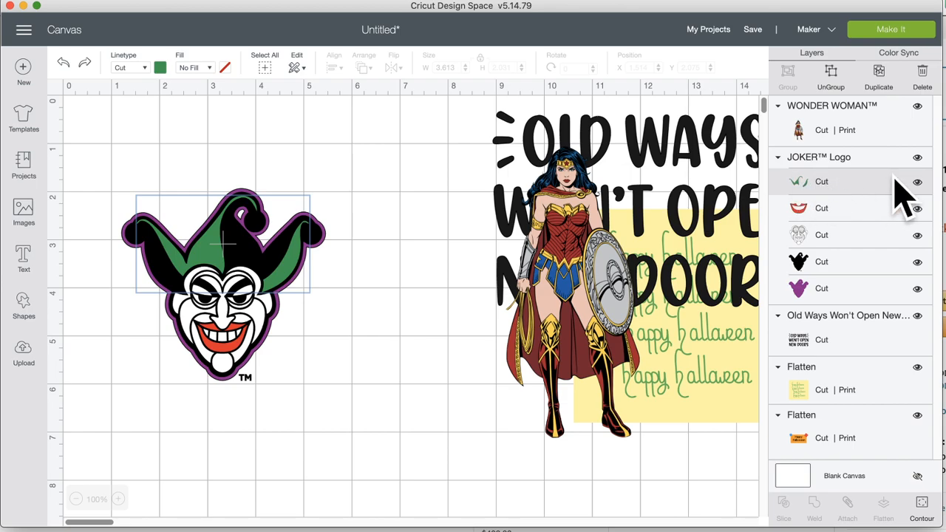
# - Recolor the green hat layer of the Joker logo to light purple from the material colors
pyautogui.click(160, 67)
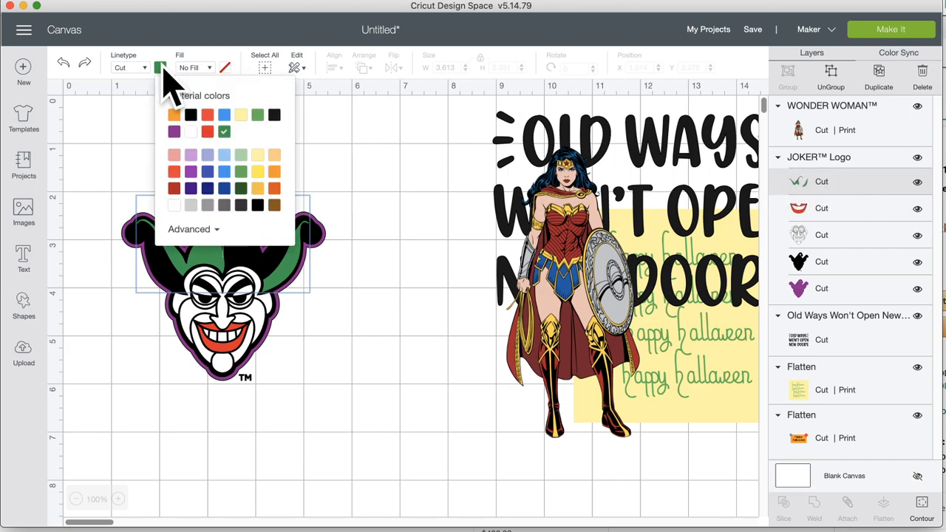
pyautogui.click(191, 156)
pyautogui.click(387, 147)
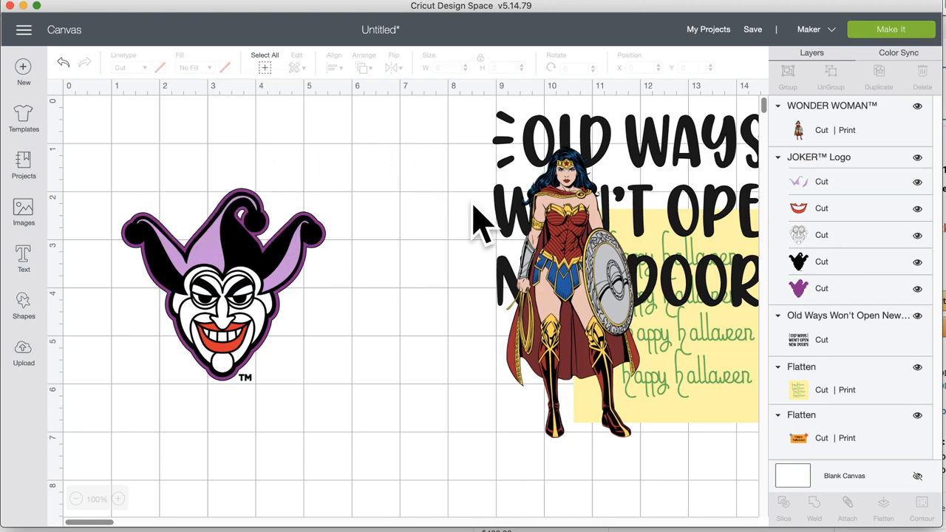
pyautogui.moveTo(124, 146); pyautogui.dragTo(355, 433)
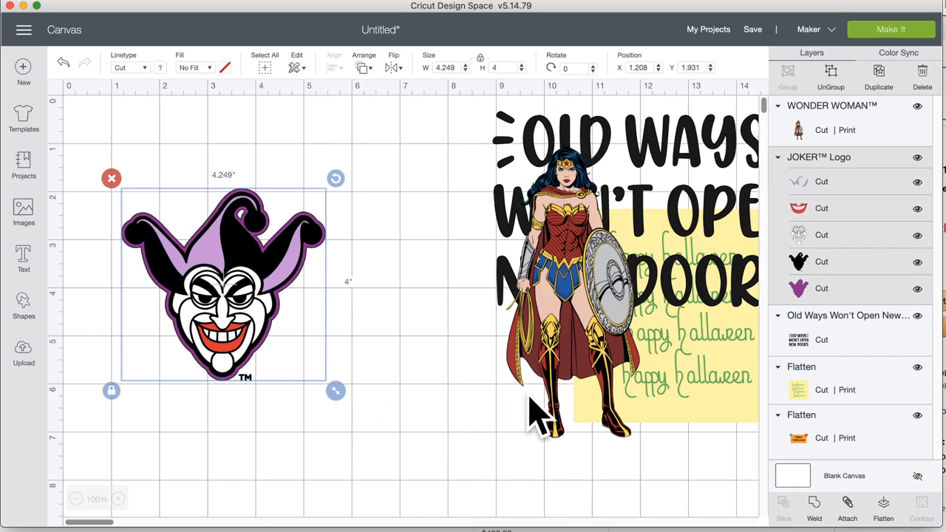
pyautogui.click(378, 243)
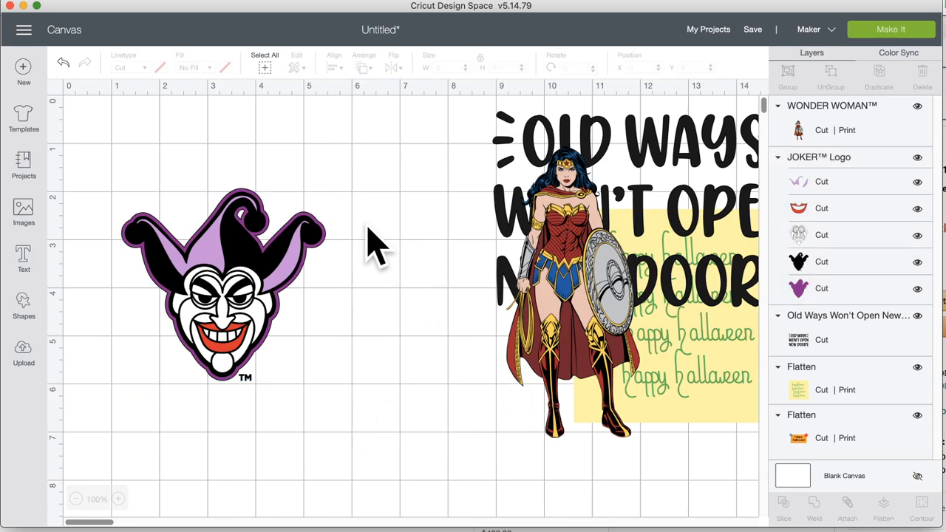
pyautogui.click(808, 289)
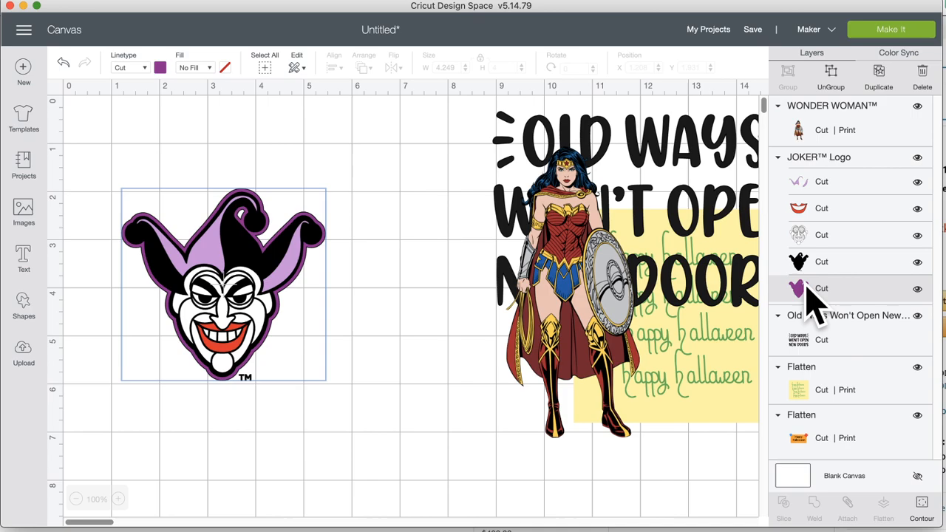
# - Set the fill of the Joker logo's light purple hat layer to Print and expand its advanced print color options
pyautogui.click(816, 185)
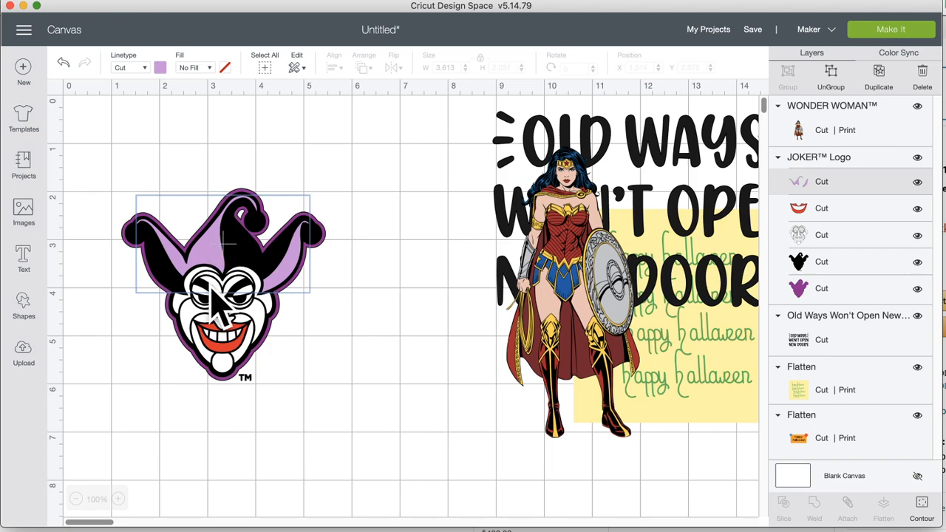
pyautogui.click(160, 68)
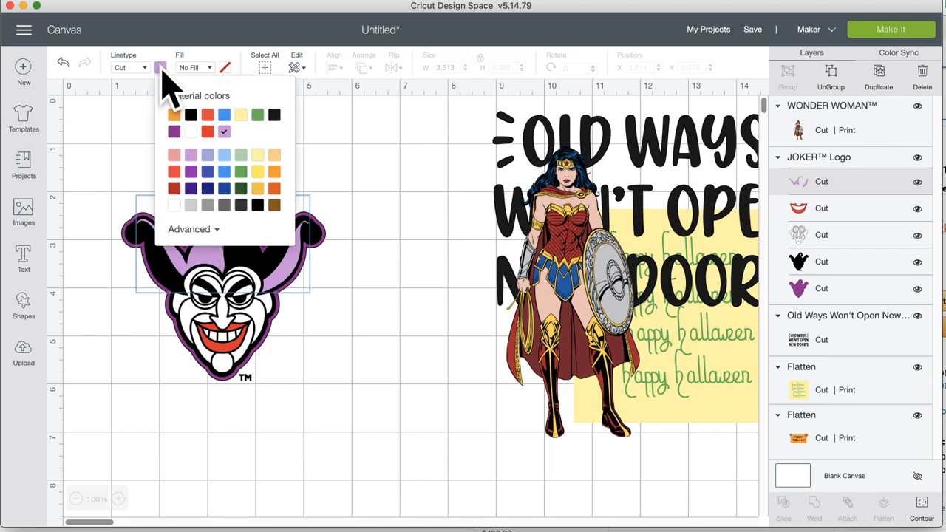
pyautogui.click(213, 68)
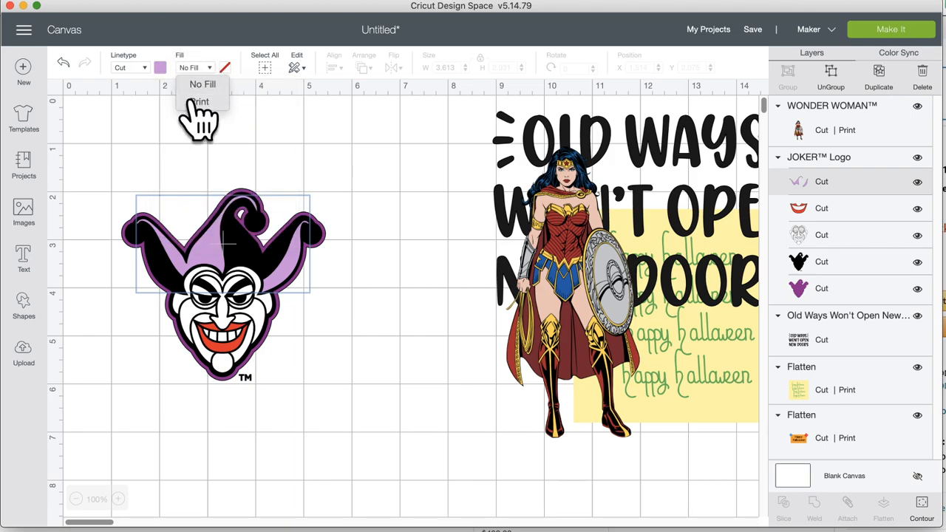
pyautogui.click(199, 102)
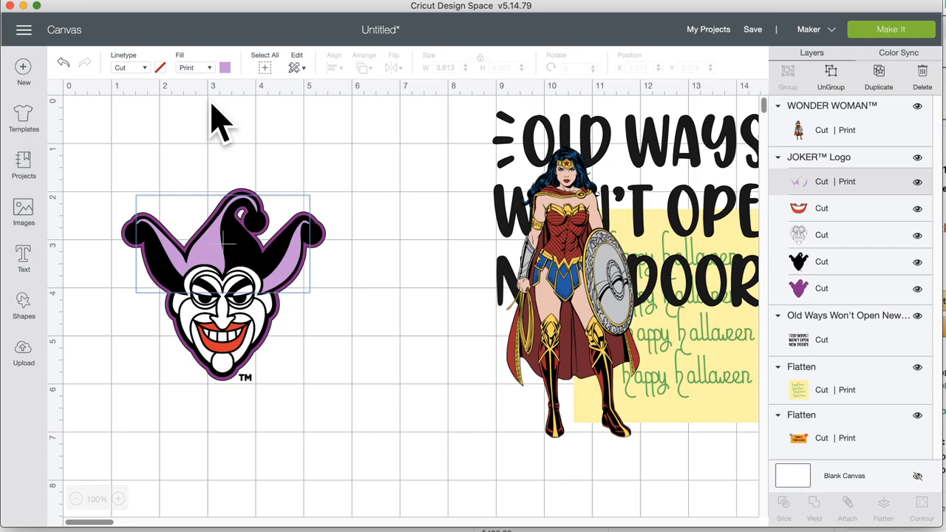
pyautogui.click(226, 68)
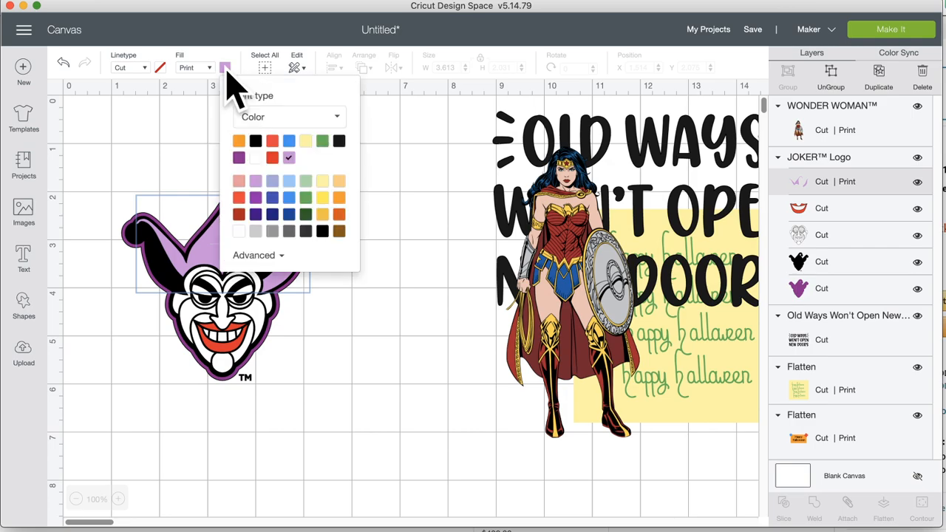
pyautogui.click(276, 259)
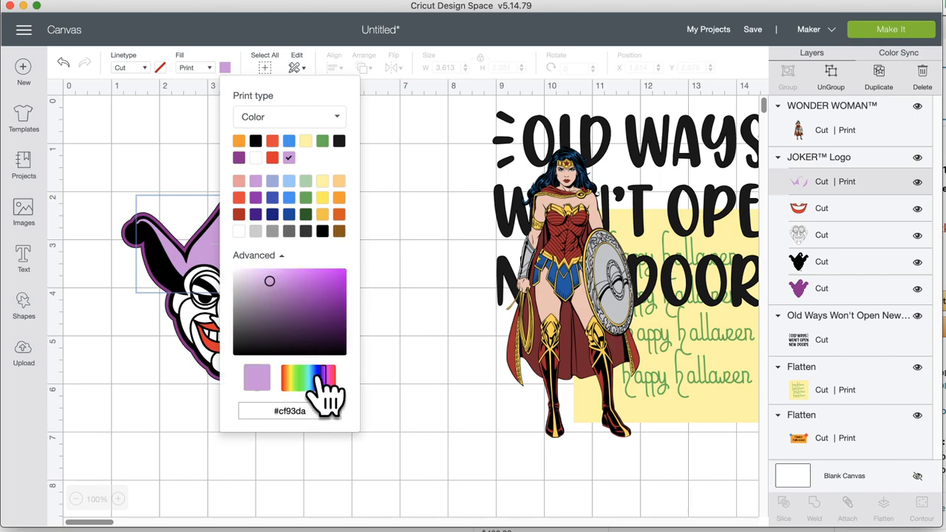
pyautogui.click(213, 69)
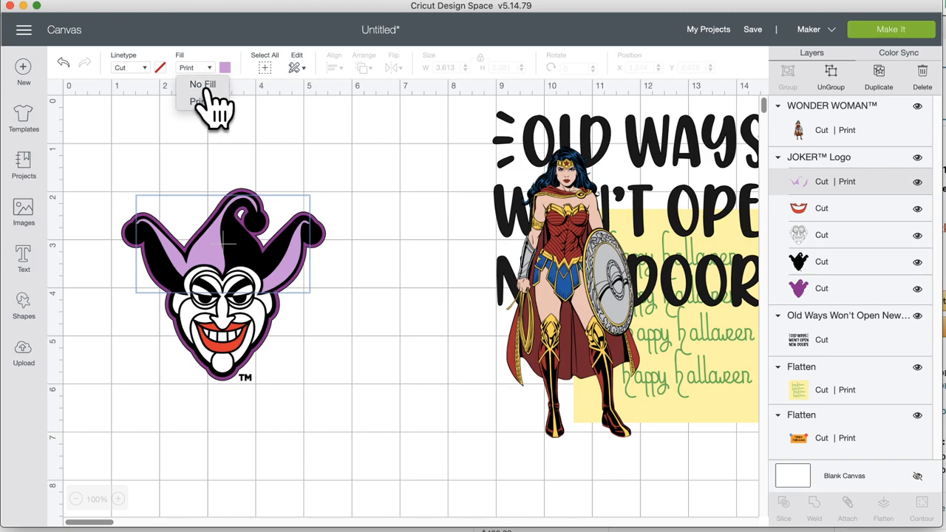
pyautogui.click(204, 101)
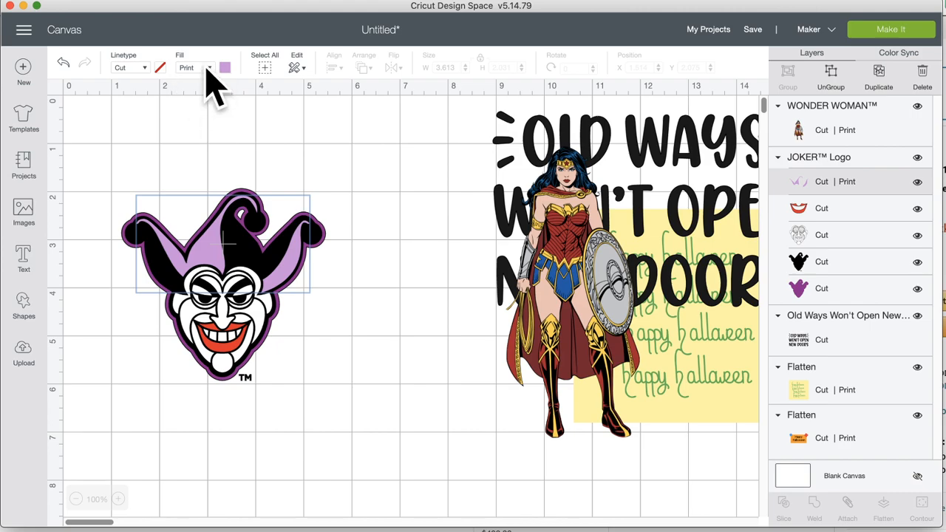
pyautogui.click(205, 70)
# - Change the hat layer's print type to Pattern and fill it with the multicolored sunburst pattern
pyautogui.click(226, 69)
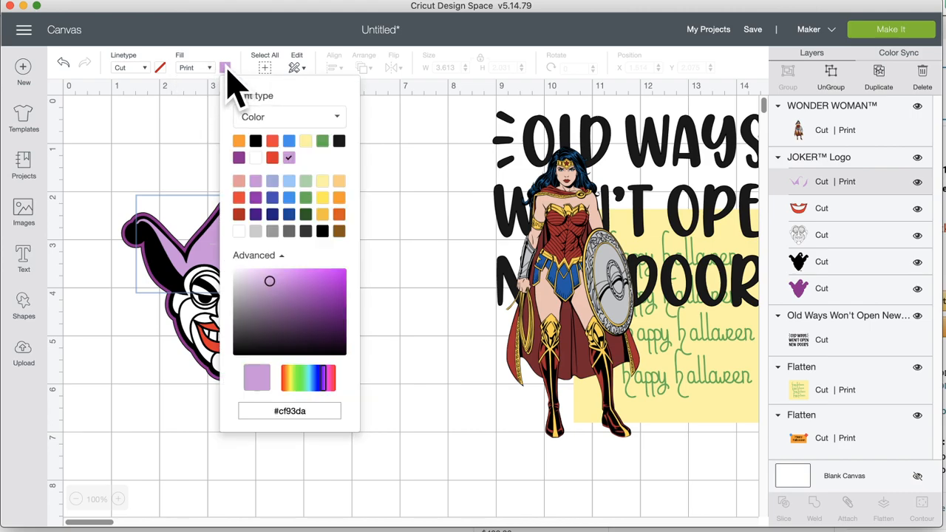
pyautogui.click(338, 118)
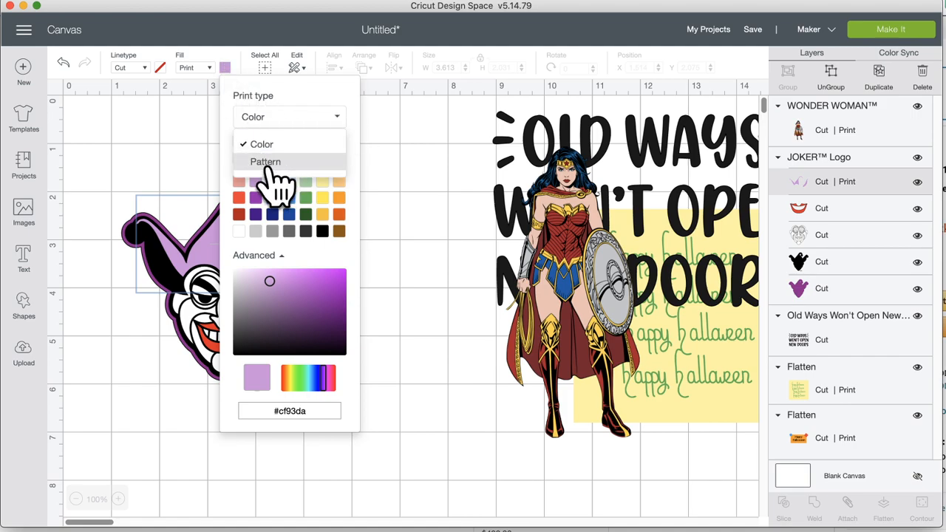
pyautogui.click(263, 143)
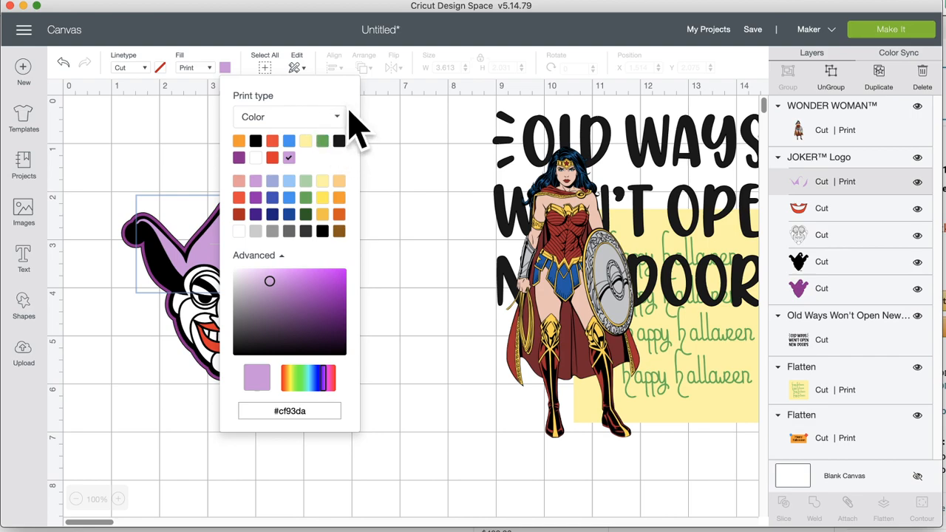
pyautogui.click(319, 124)
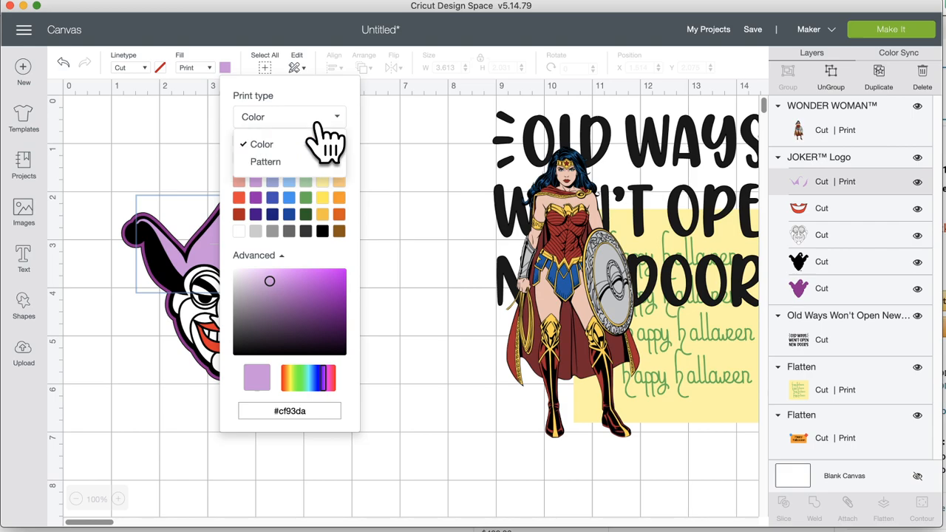
pyautogui.click(265, 162)
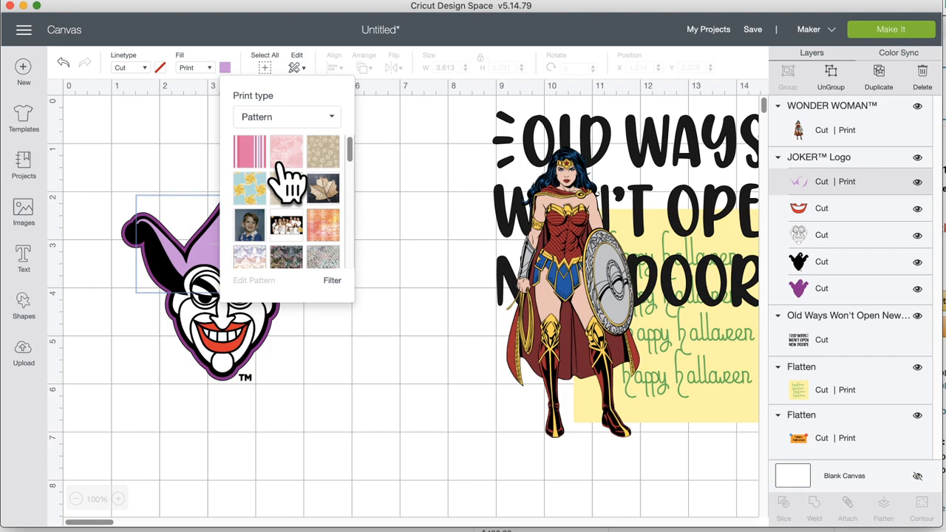
pyautogui.scroll(-5, 294, 259)
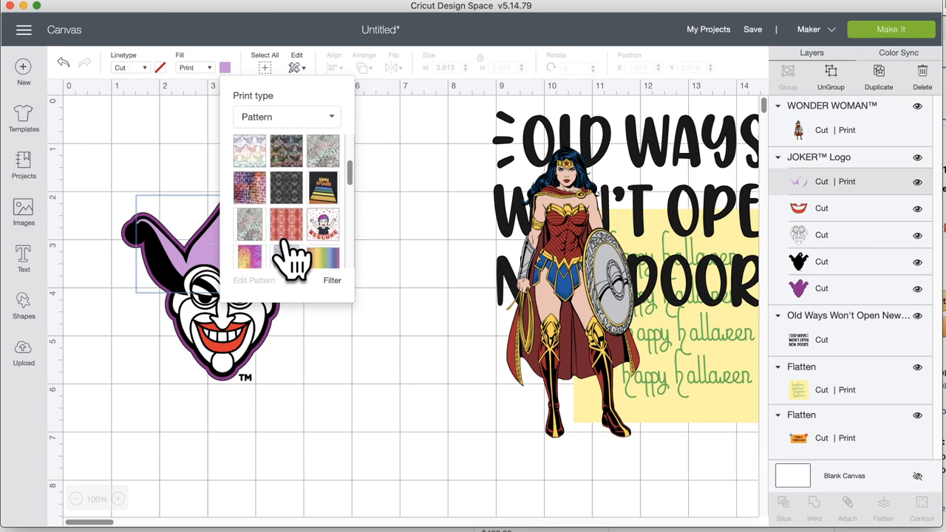
pyautogui.scroll(-6, 294, 259)
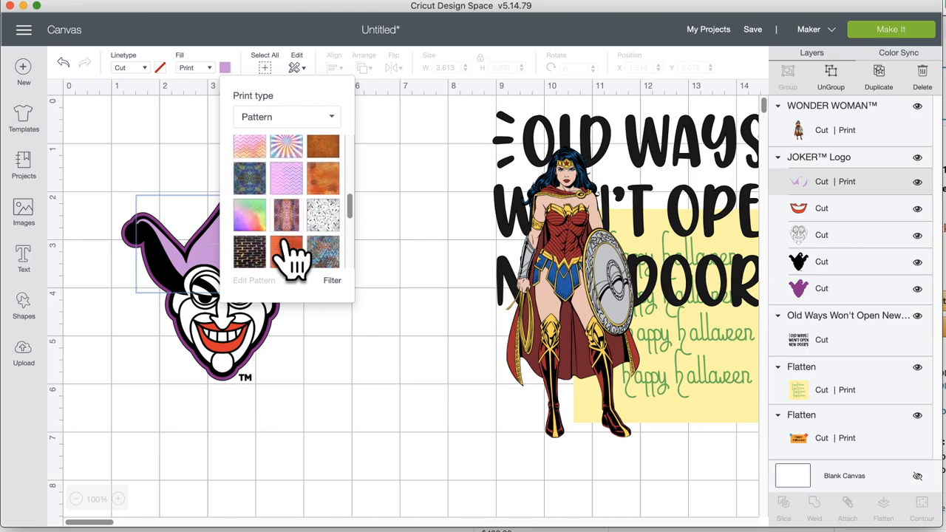
pyautogui.scroll(3, 294, 259)
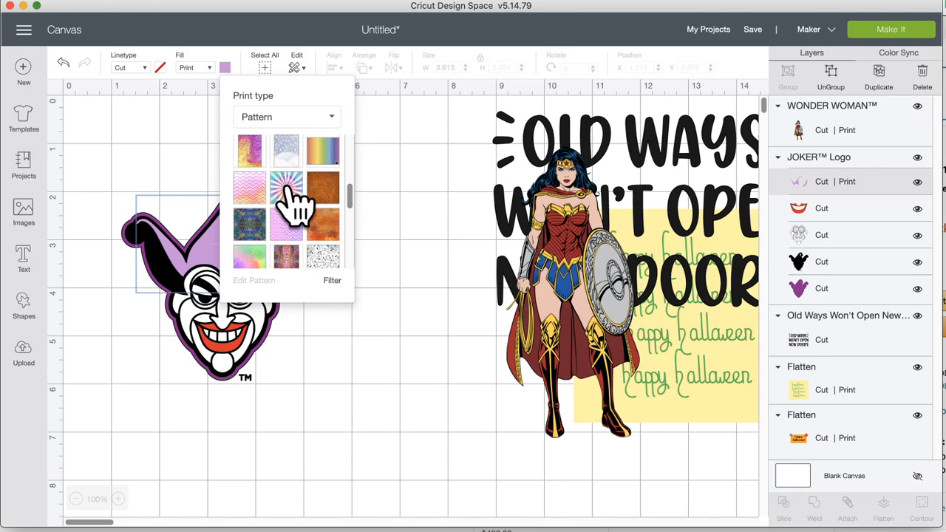
pyautogui.click(291, 189)
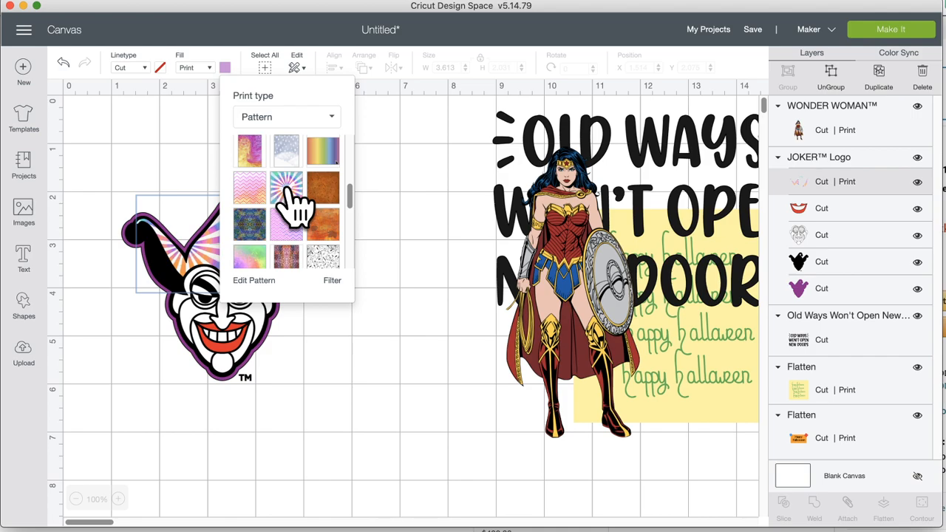
pyautogui.click(373, 221)
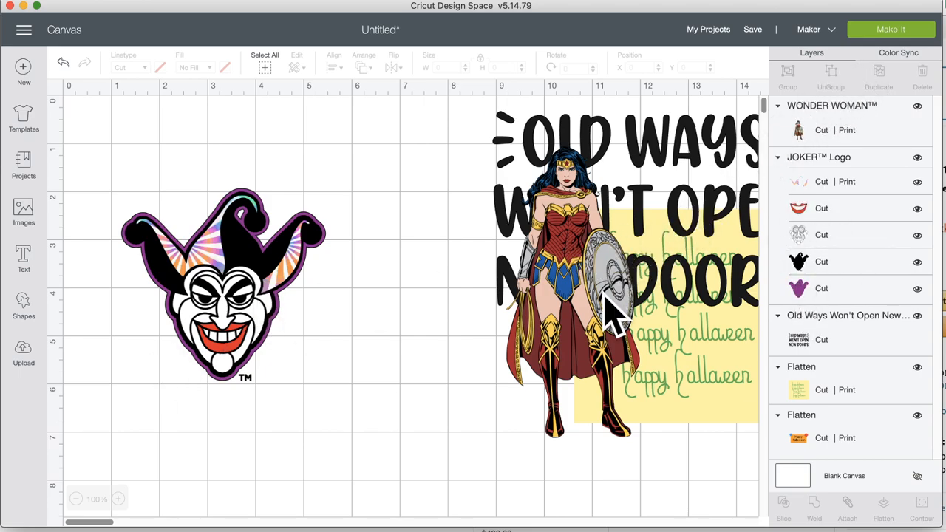
# - Preview how the project is divided into mats, examine mats 6, 5, 4 and 3, and return to the canvas
pyautogui.click(892, 31)
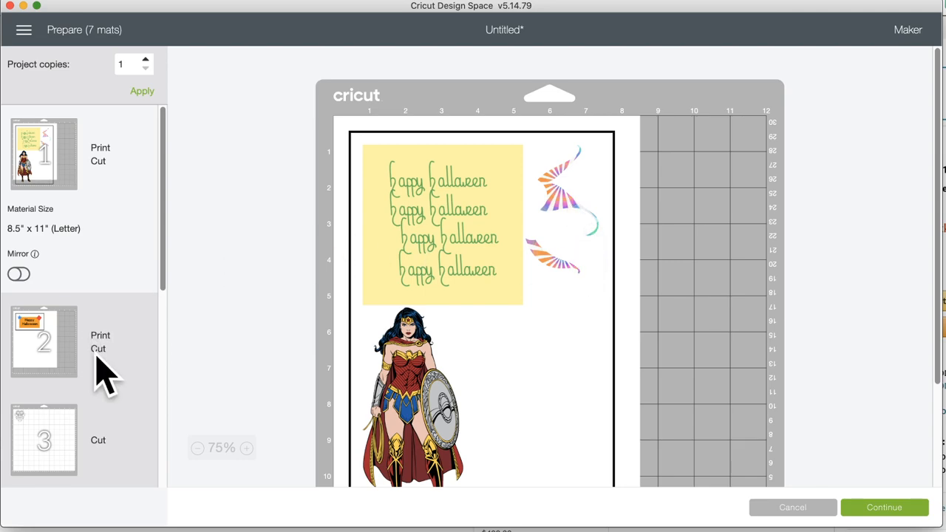
pyautogui.scroll(-10, 99, 373)
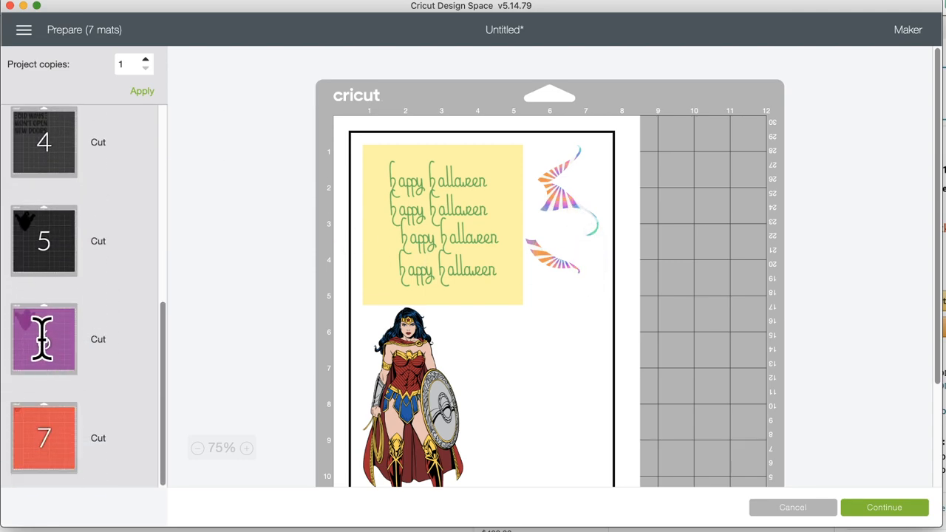
pyautogui.click(42, 339)
pyautogui.click(47, 234)
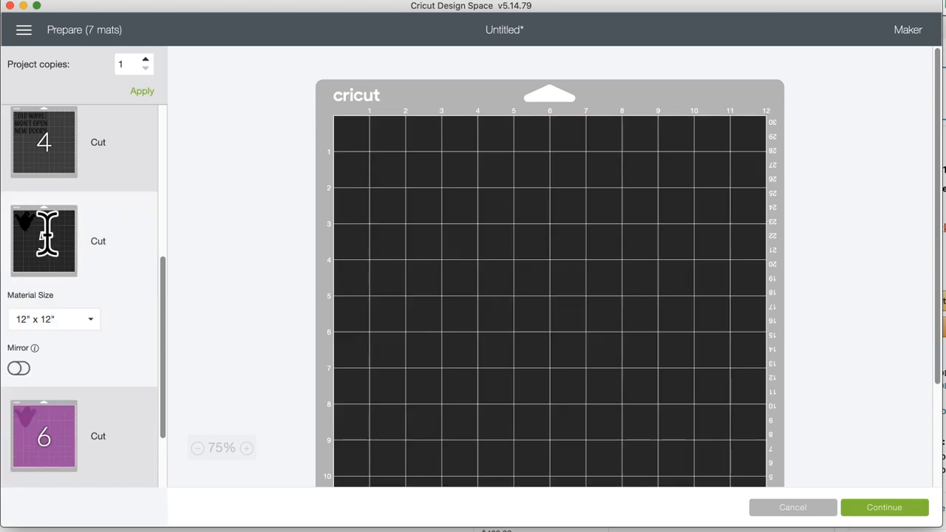
pyautogui.click(42, 143)
pyautogui.scroll(2, 63, 288)
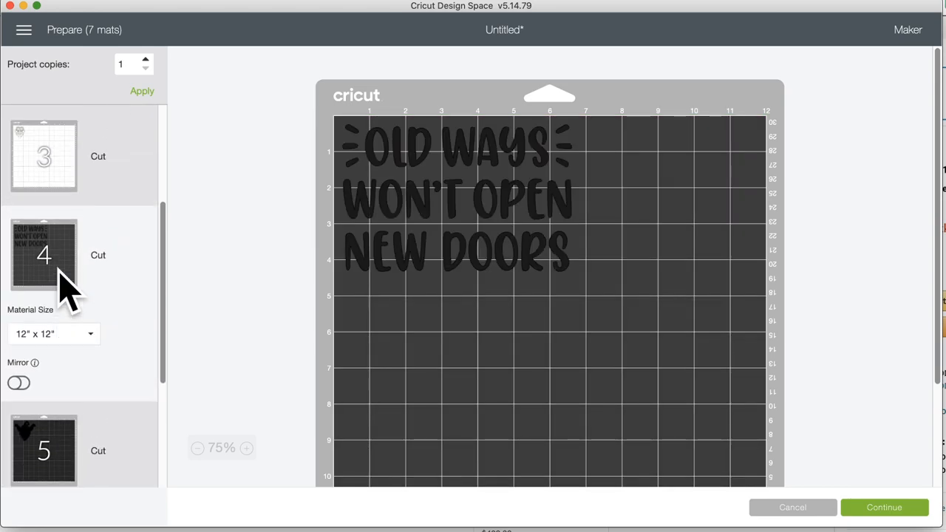
pyautogui.scroll(2, 63, 289)
pyautogui.click(41, 255)
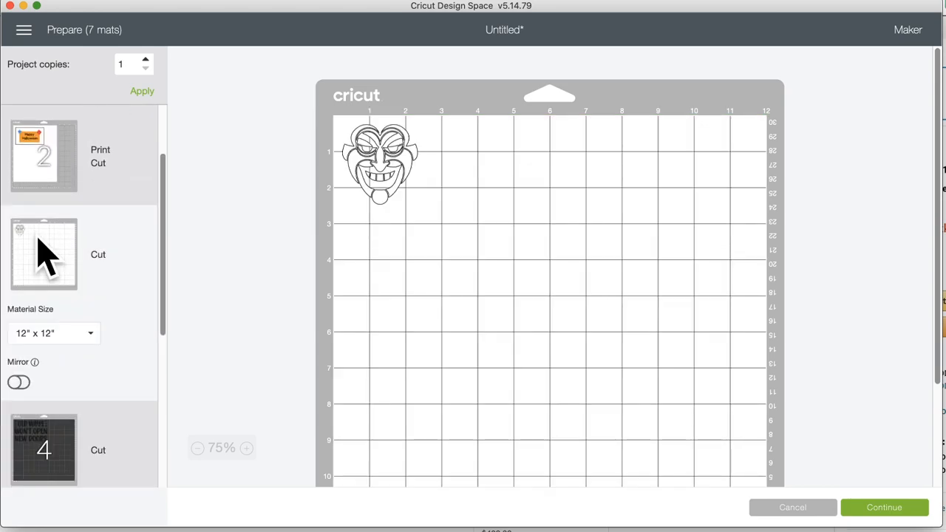
pyautogui.scroll(2, 46, 255)
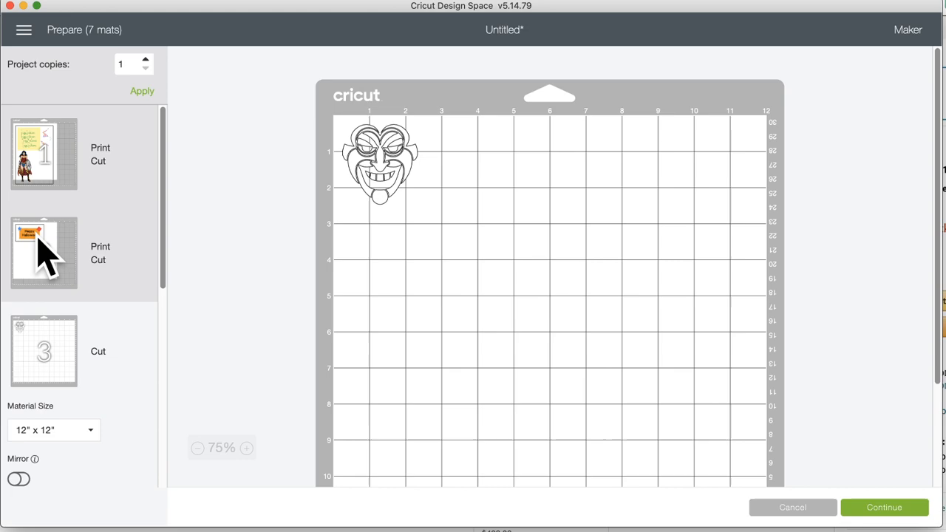
pyautogui.click(797, 507)
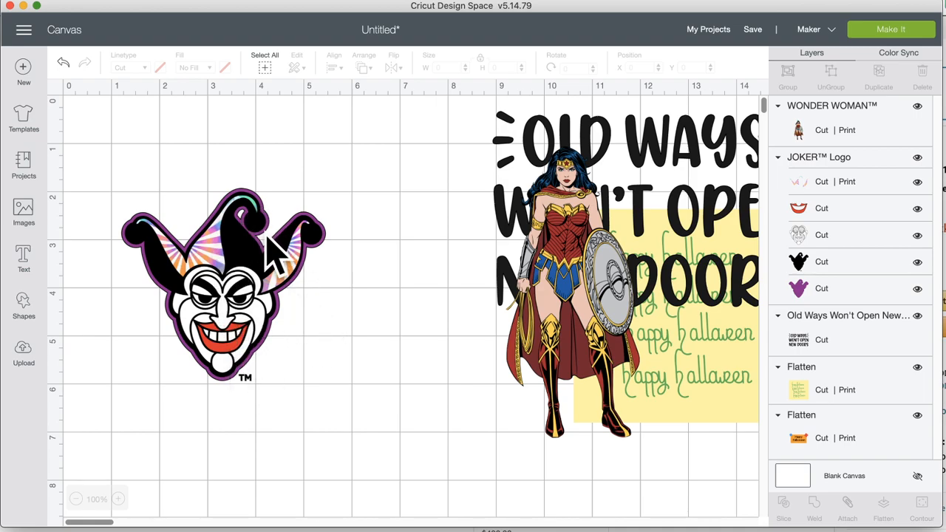
# - Flatten all layers of the Joker logo into a single print-then-cut image
pyautogui.moveTo(93, 165); pyautogui.dragTo(375, 464)
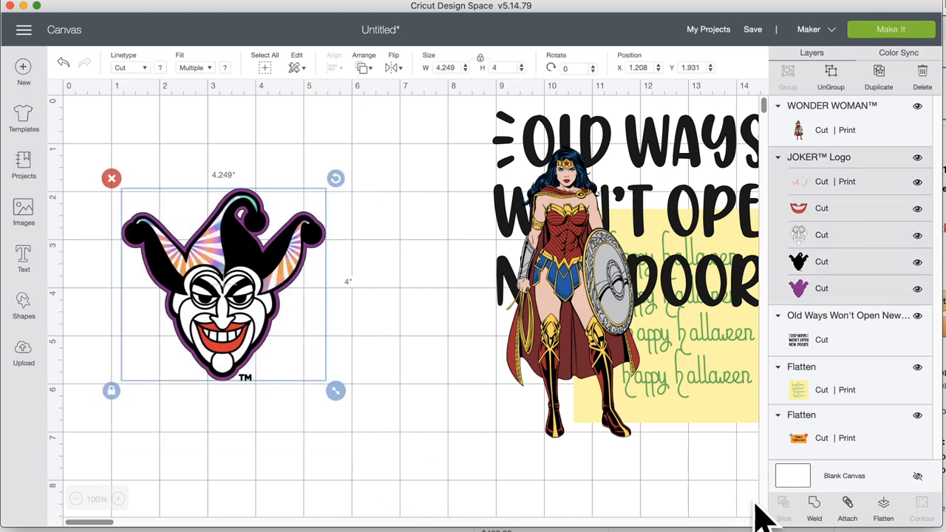
pyautogui.click(885, 505)
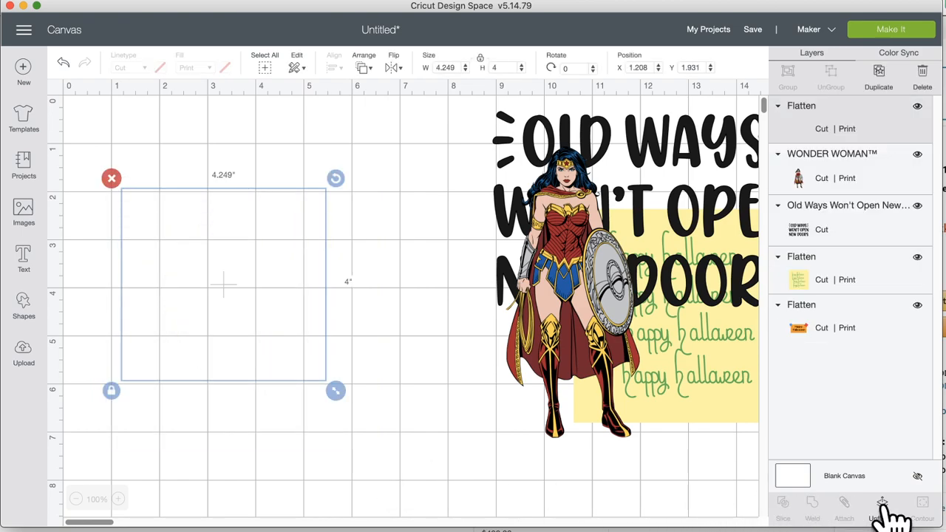
# - Preview the mats again, check the flattened Joker logo on the second mat, and return to the canvas
pyautogui.click(892, 32)
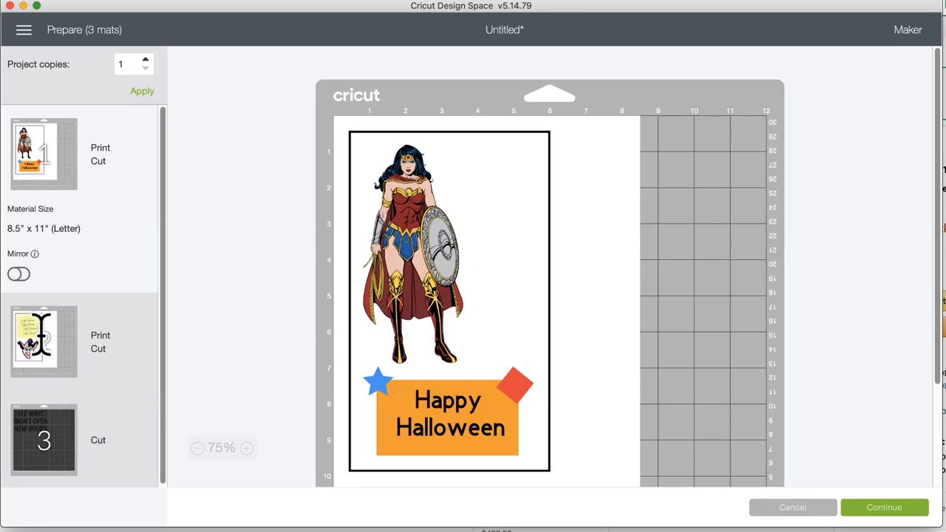
pyautogui.click(42, 339)
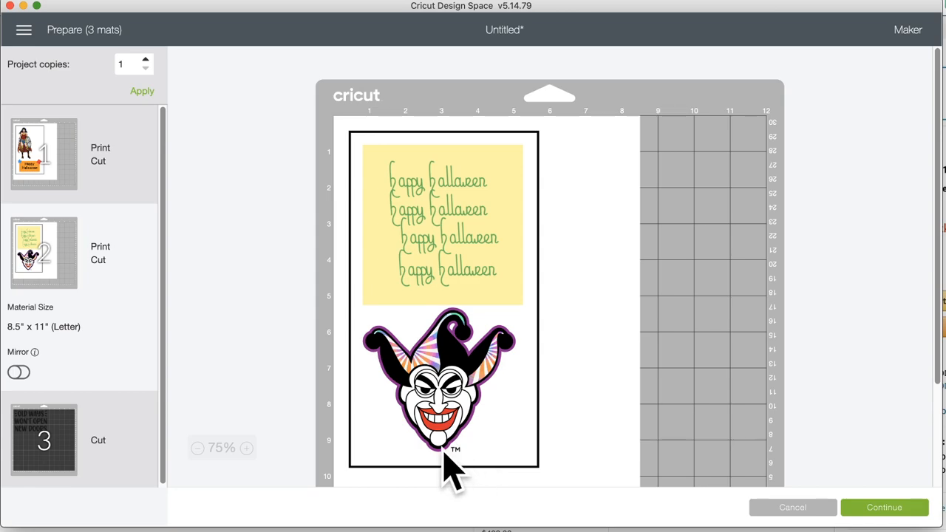
pyautogui.click(793, 509)
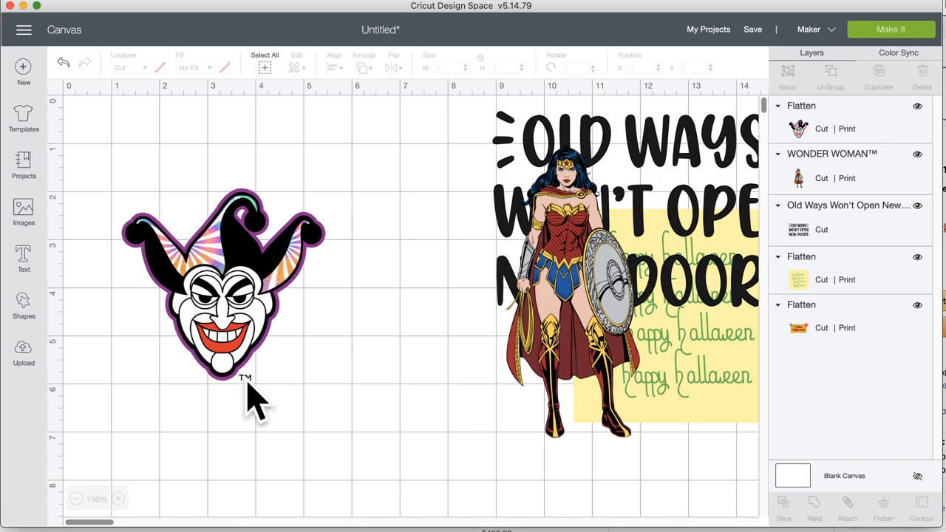
# - Add a circle shape, color it white and shrink it to about 0.82 inches
pyautogui.click(25, 309)
pyautogui.click(131, 220)
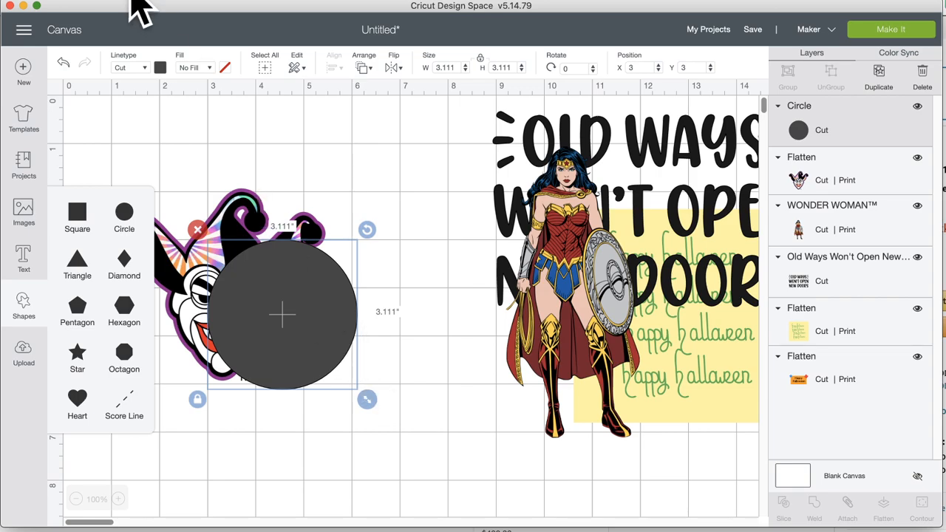
pyautogui.click(160, 67)
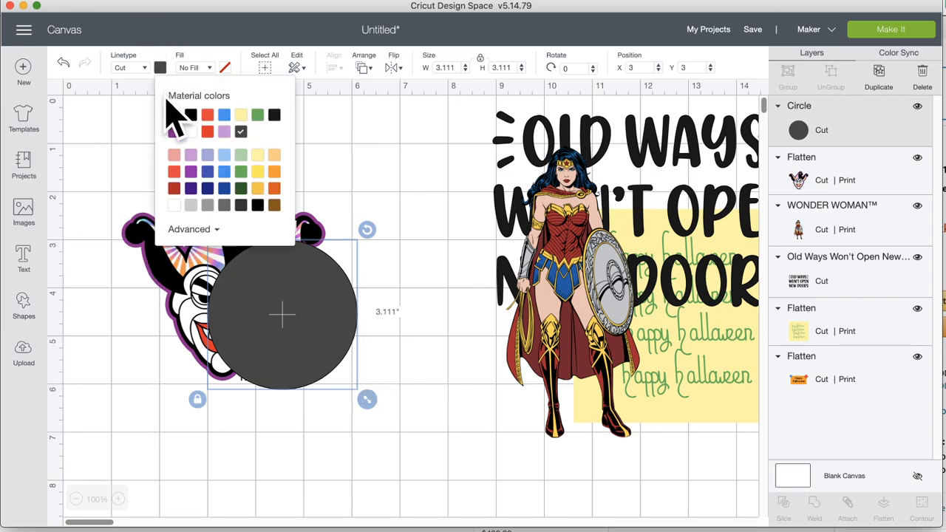
pyautogui.click(191, 131)
pyautogui.moveTo(369, 399); pyautogui.dragTo(263, 306)
# - Move the white circle beside the Joker logo's TM mark and send it to the back
pyautogui.moveTo(243, 271); pyautogui.dragTo(282, 390)
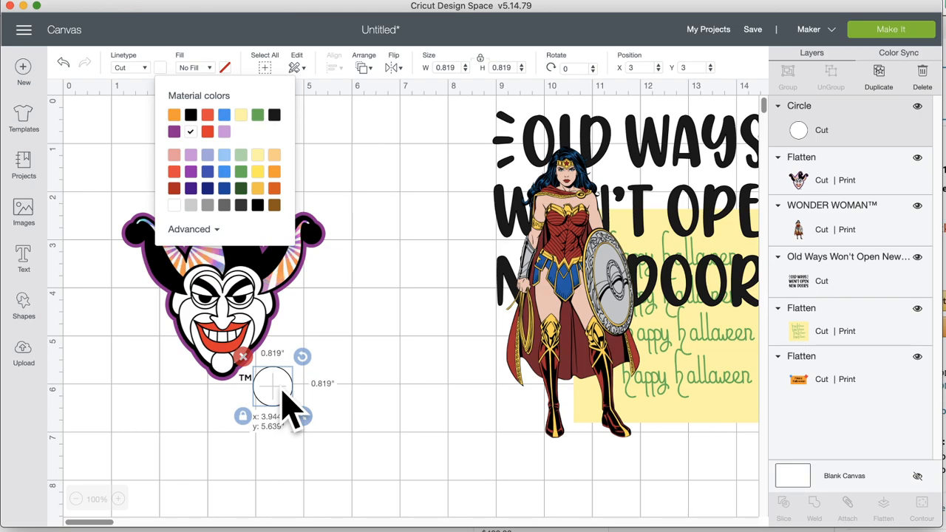
pyautogui.moveTo(283, 392); pyautogui.dragTo(270, 390)
pyautogui.rightClick(266, 389)
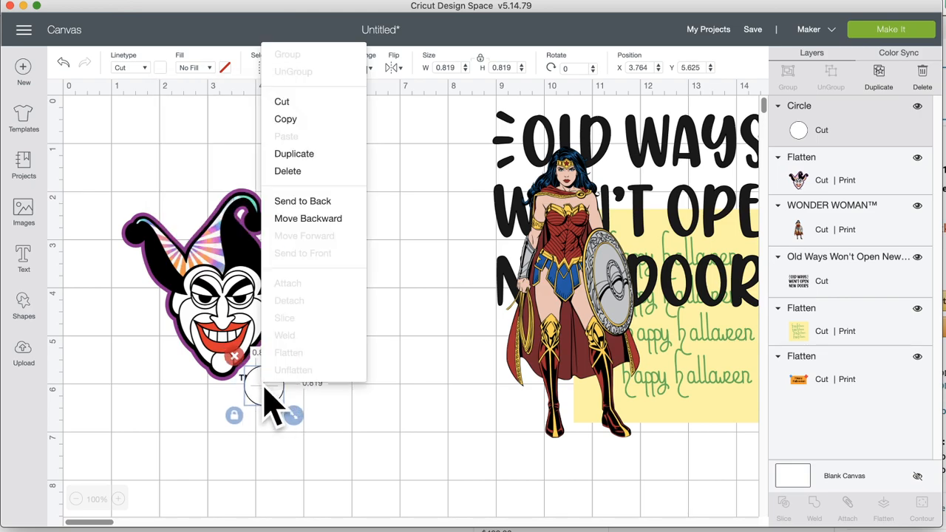
pyautogui.click(334, 202)
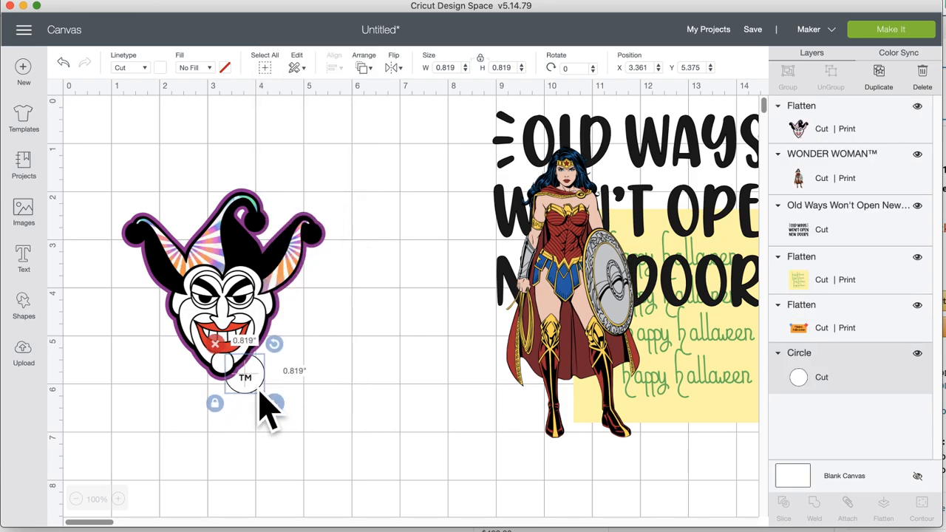
# - Shift the Joker logo upward and reshape the circle into a small oval, rotated about 32 degrees, behind the TM mark
pyautogui.moveTo(256, 372); pyautogui.dragTo(264, 380)
pyautogui.moveTo(250, 345); pyautogui.dragTo(243, 316)
pyautogui.click(247, 381)
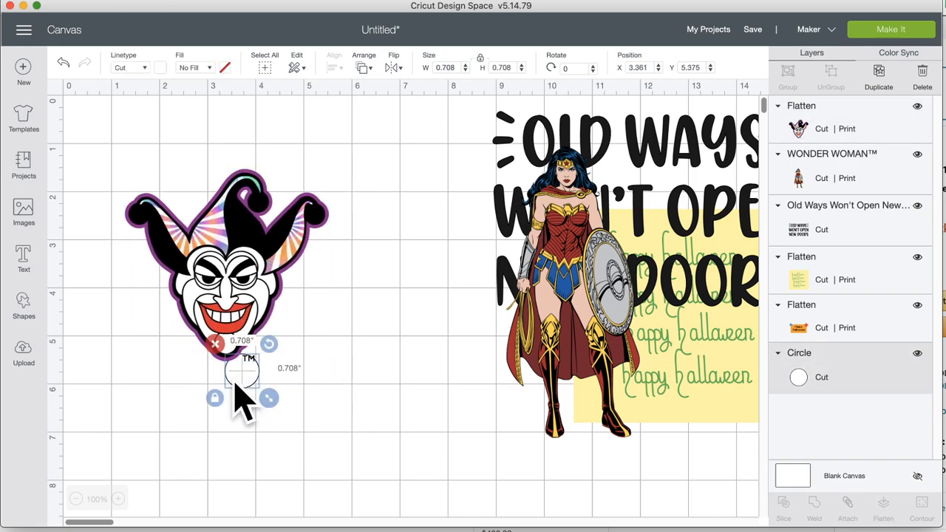
pyautogui.moveTo(273, 391); pyautogui.dragTo(267, 376)
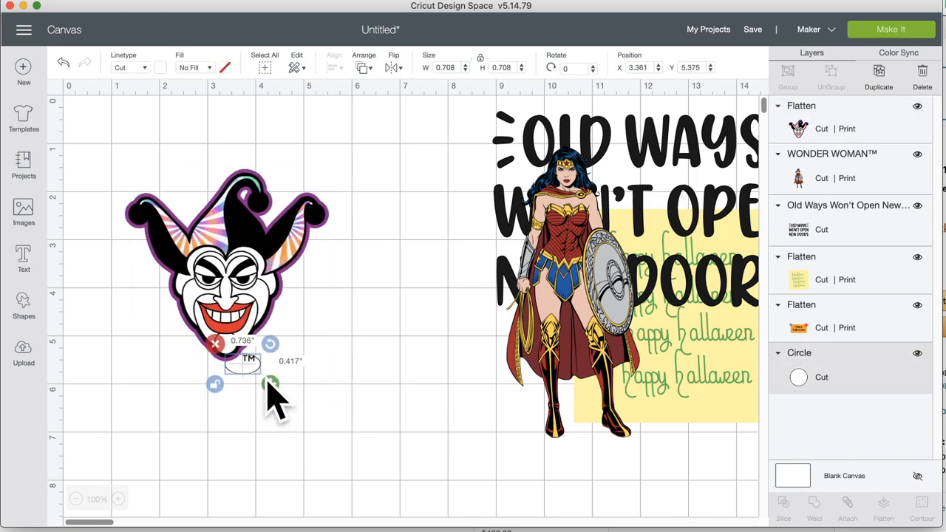
pyautogui.moveTo(275, 344); pyautogui.dragTo(252, 365)
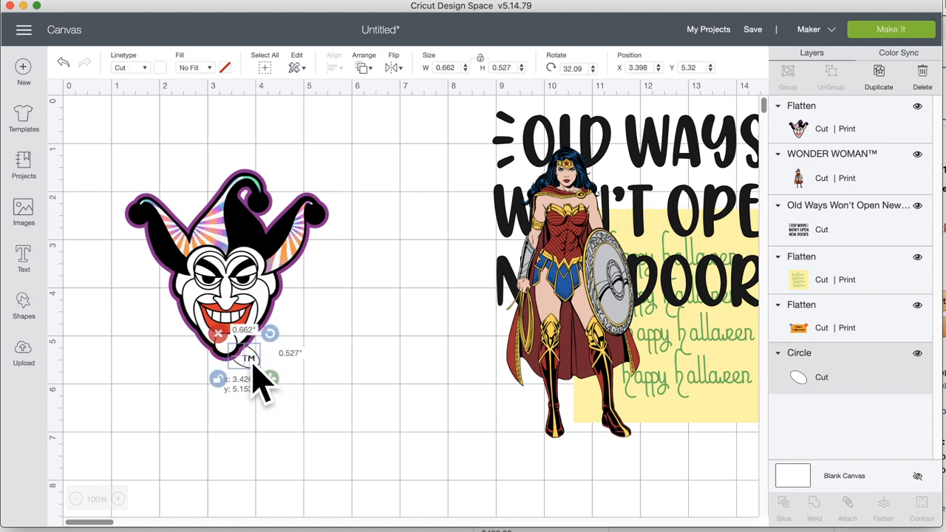
pyautogui.click(311, 374)
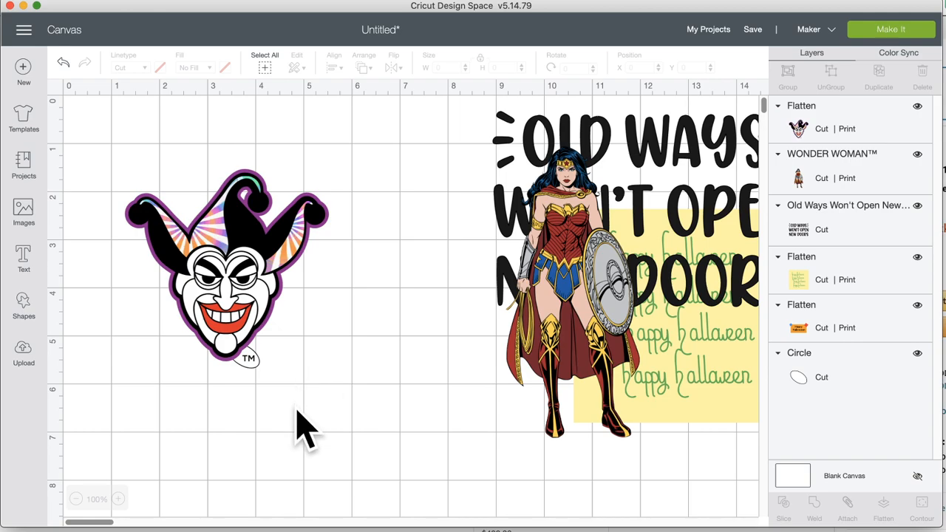
# - Flatten the Joker logo together with the white oval, and test the result over the yellow Halloween design before moving it back
pyautogui.moveTo(293, 411); pyautogui.dragTo(180, 223)
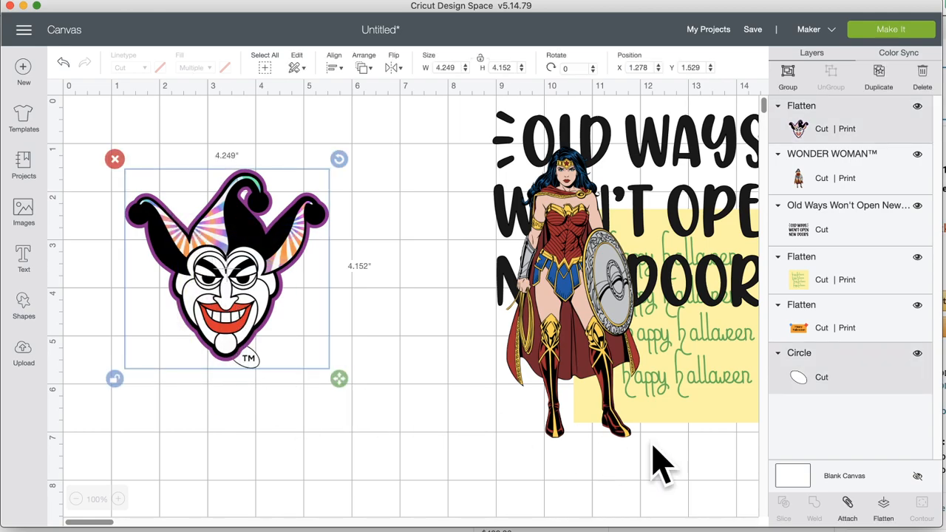
pyautogui.click(885, 508)
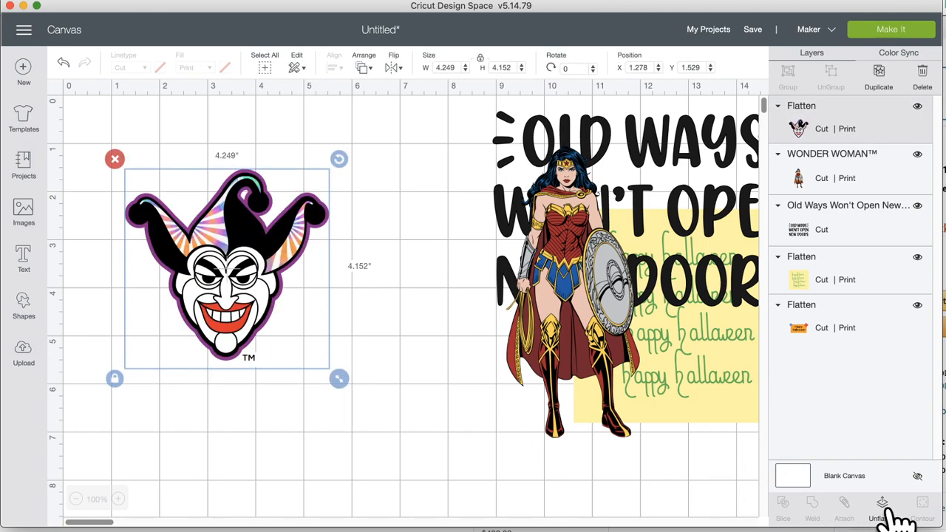
pyautogui.moveTo(276, 309); pyautogui.dragTo(689, 336)
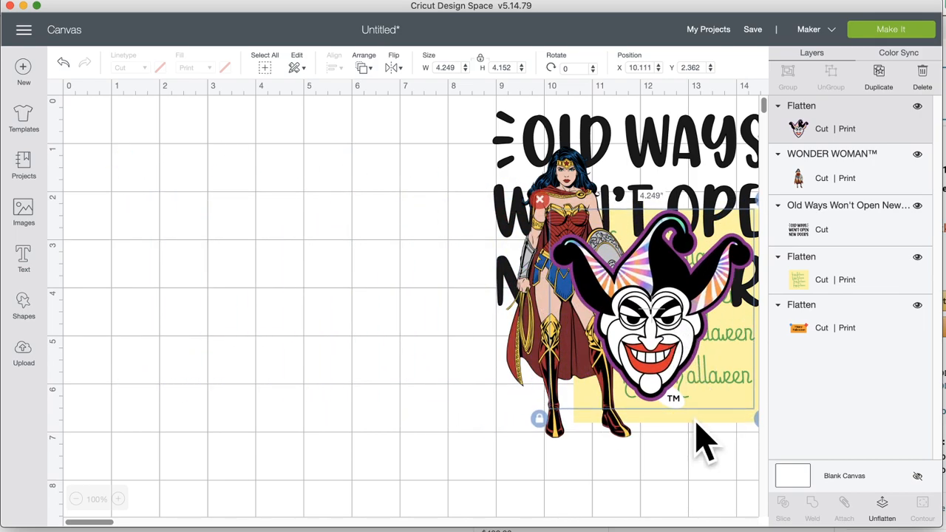
pyautogui.moveTo(671, 401); pyautogui.dragTo(363, 376)
pyautogui.click(462, 476)
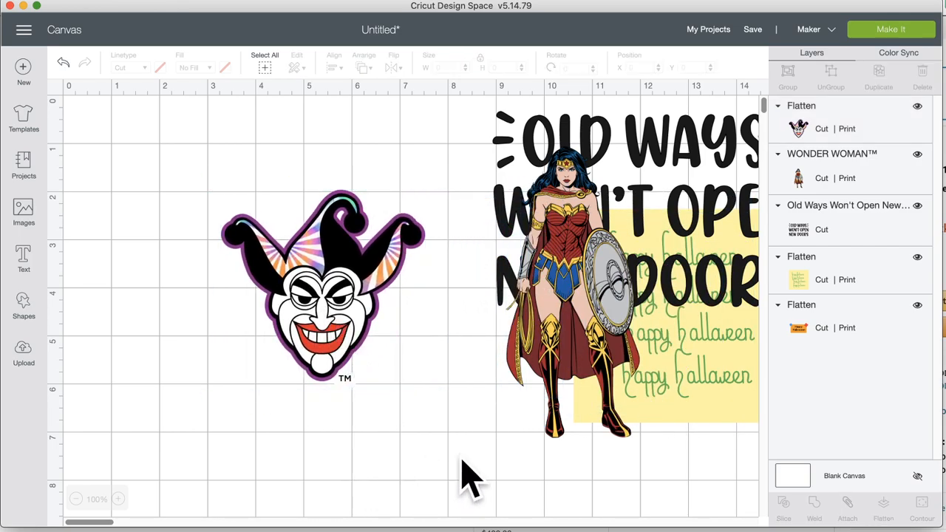
# - Change the blank canvas color to light blue and shift the Joker logo slightly to reveal its white TM backing
pyautogui.click(796, 475)
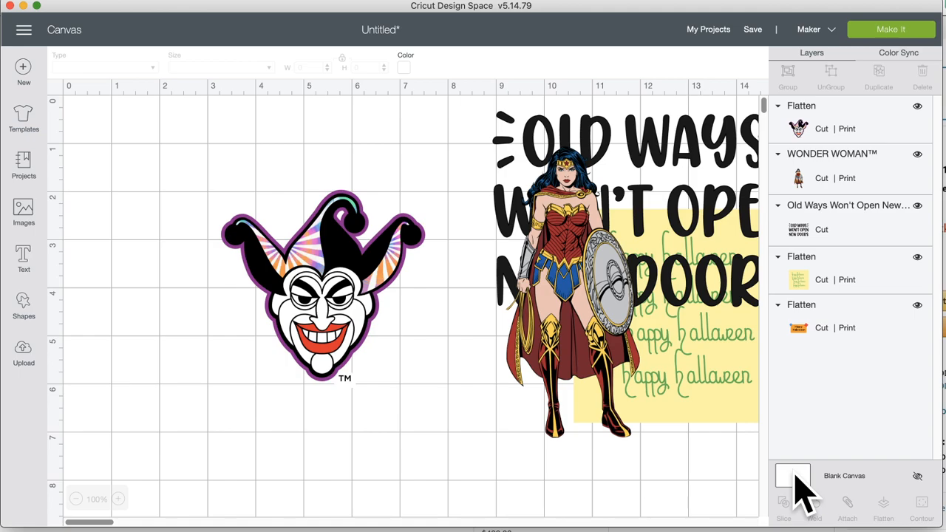
pyautogui.click(405, 68)
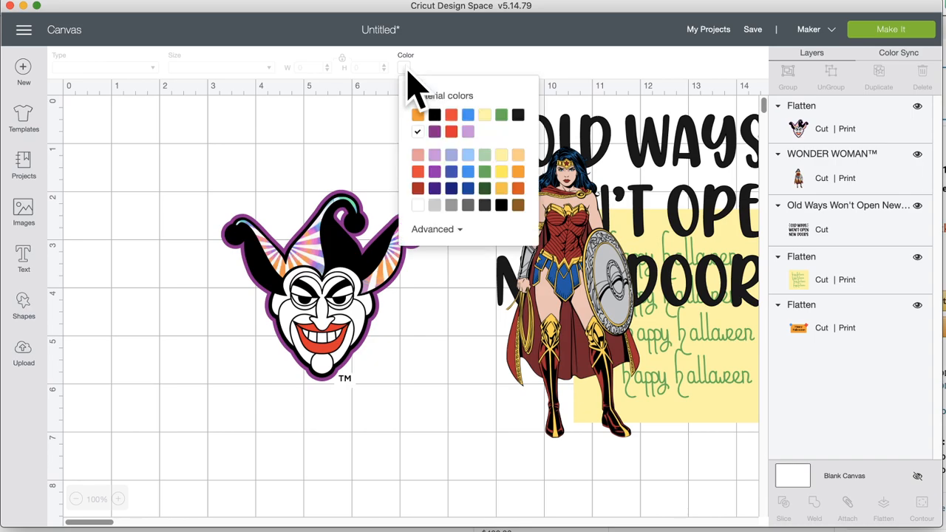
pyautogui.click(468, 156)
pyautogui.click(353, 325)
pyautogui.moveTo(354, 326); pyautogui.dragTo(309, 317)
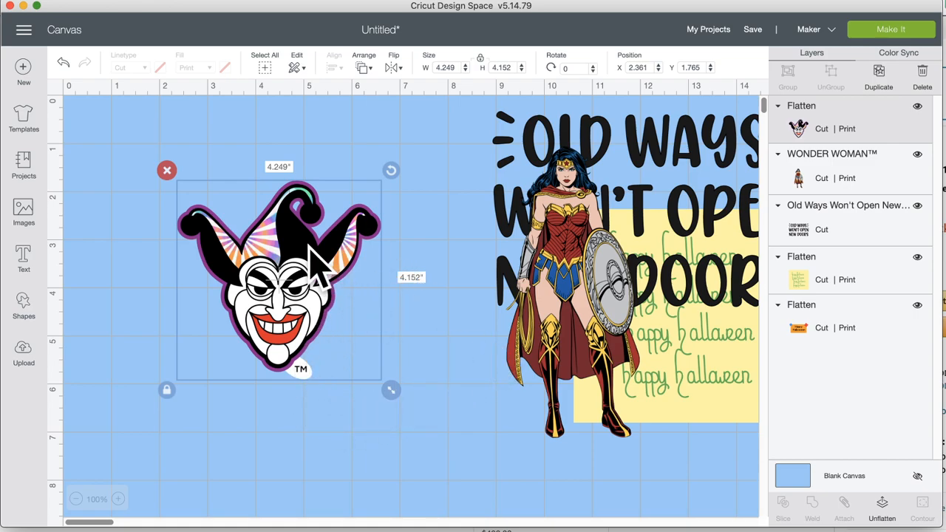
# - Move the Joker logo aside, place the "Old Ways Won't Open New Doors" phrase in the empty area and set its fill to Print
pyautogui.moveTo(366, 262); pyautogui.dragTo(739, 398)
pyautogui.moveTo(680, 158); pyautogui.dragTo(318, 229)
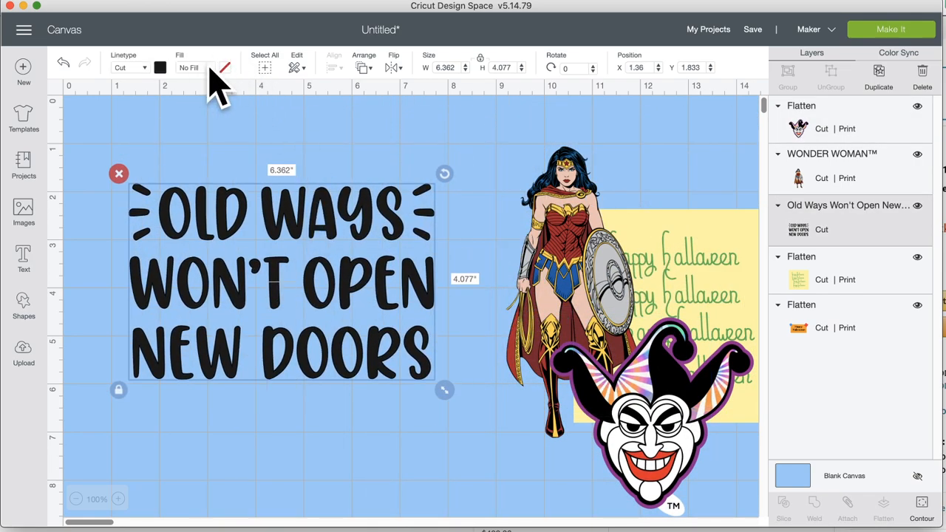
pyautogui.click(210, 68)
pyautogui.click(201, 102)
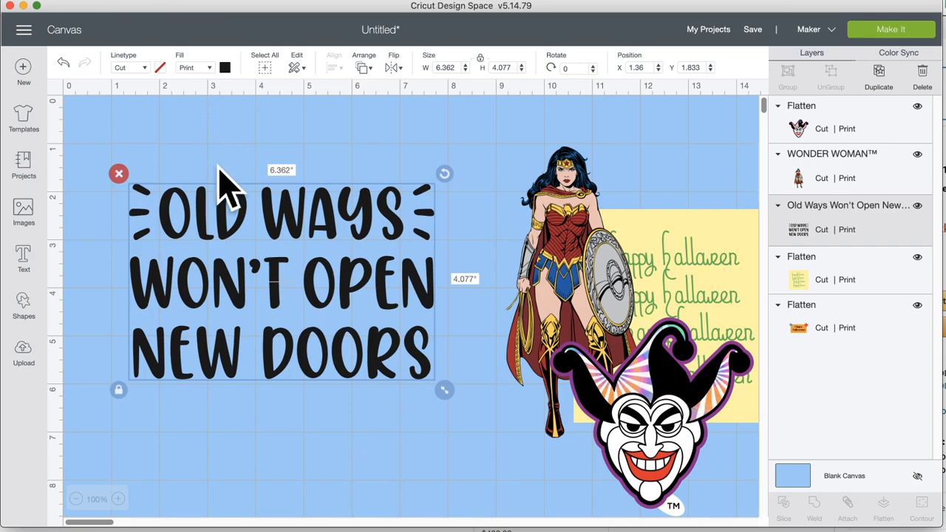
pyautogui.moveTo(214, 220); pyautogui.dragTo(229, 225)
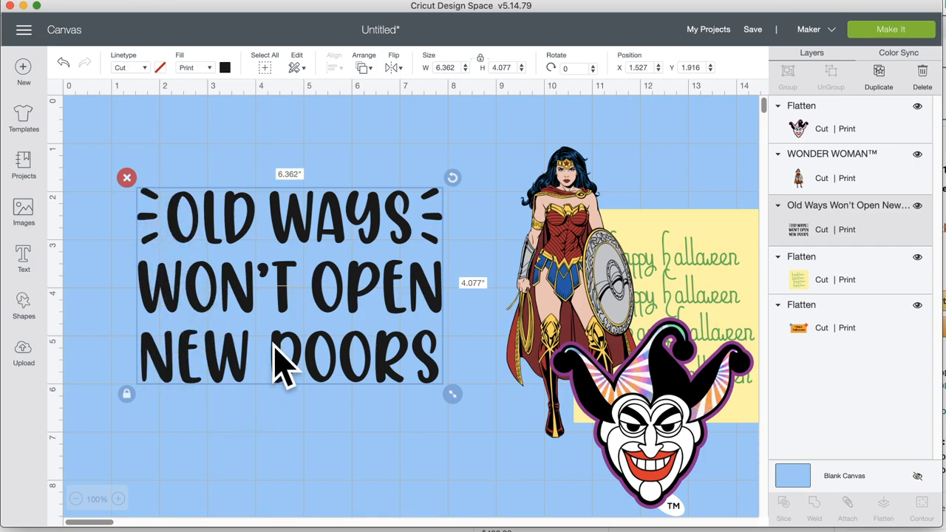
pyautogui.moveTo(287, 292); pyautogui.dragTo(289, 290)
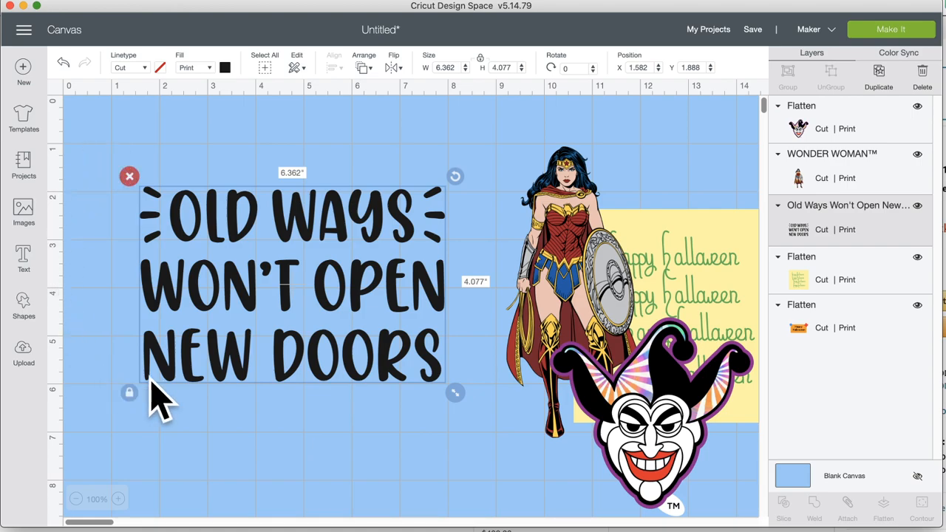
pyautogui.moveTo(232, 254)
pyautogui.mouseDown()
pyautogui.moveTo(268, 222)
pyautogui.moveTo(243, 243)
pyautogui.mouseUp()
# - Add a square over the phrase and stretch it, unlocked, into a rectangle of about 6.97 by 4.68 inches
pyautogui.click(24, 304)
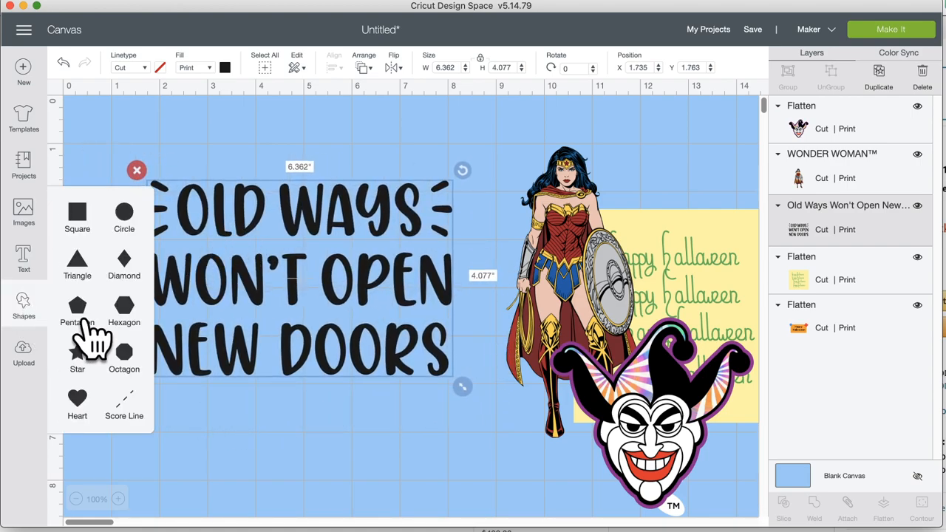
pyautogui.click(76, 213)
pyautogui.moveTo(277, 325); pyautogui.dragTo(196, 231)
pyautogui.click(119, 332)
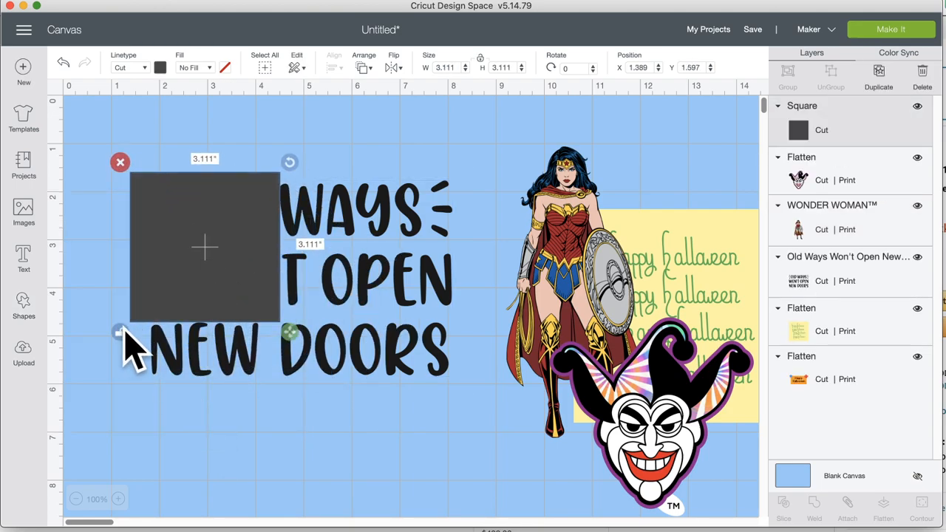
pyautogui.moveTo(290, 332); pyautogui.dragTo(477, 403)
# - Send the rectangle behind the phrase and color it white
pyautogui.rightClick(300, 228)
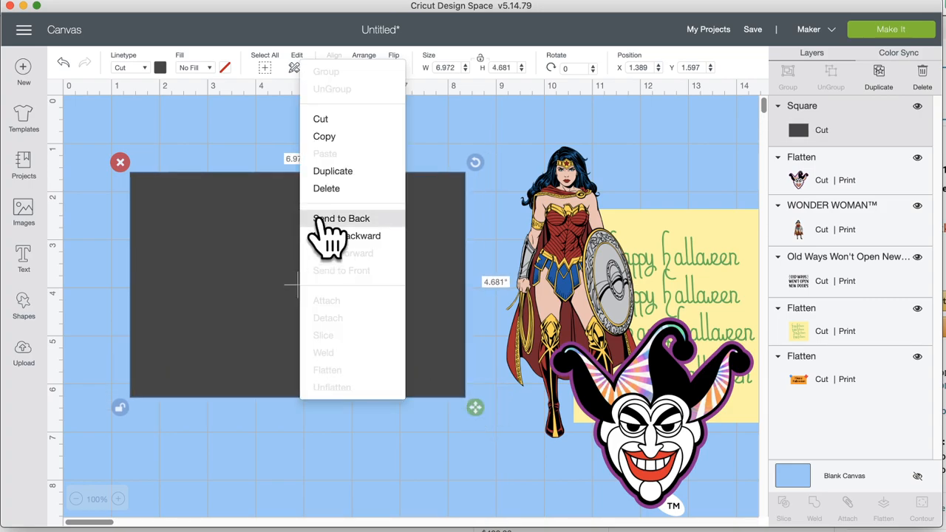
pyautogui.click(319, 221)
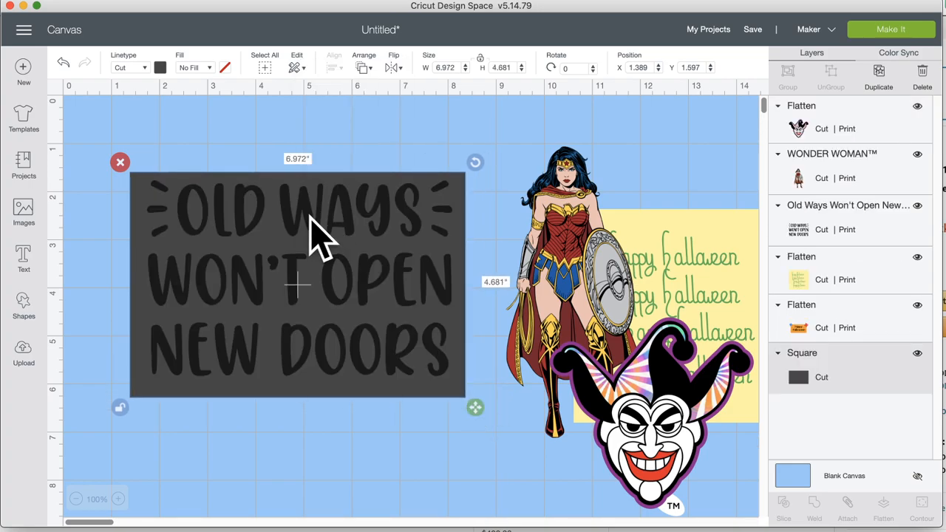
pyautogui.click(159, 67)
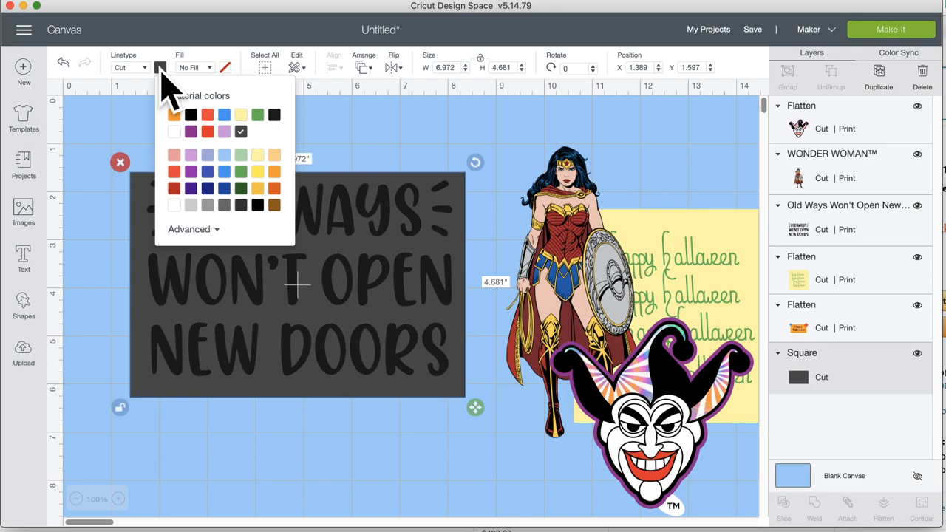
pyautogui.click(175, 133)
pyautogui.click(398, 148)
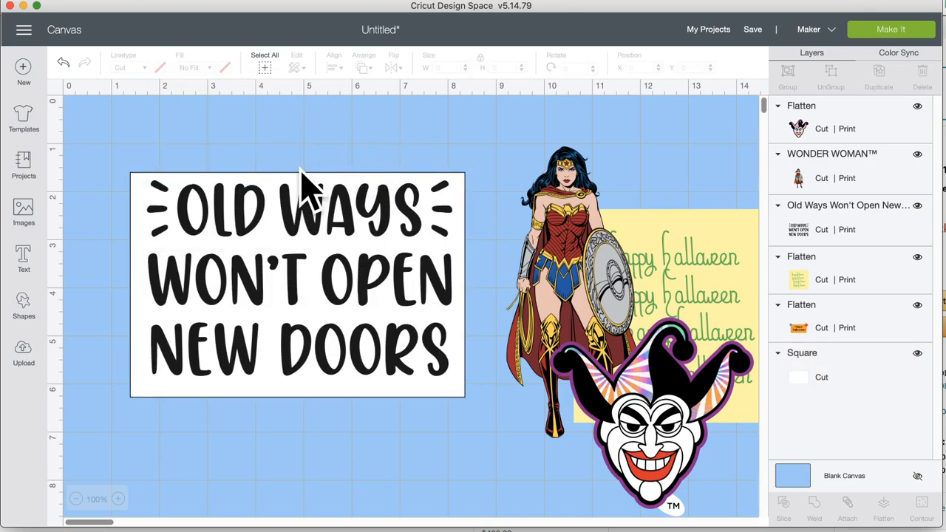
# - Center the phrase and the white rectangle on each other and flatten them into one print-then-cut image
pyautogui.moveTo(300, 172); pyautogui.dragTo(297, 170)
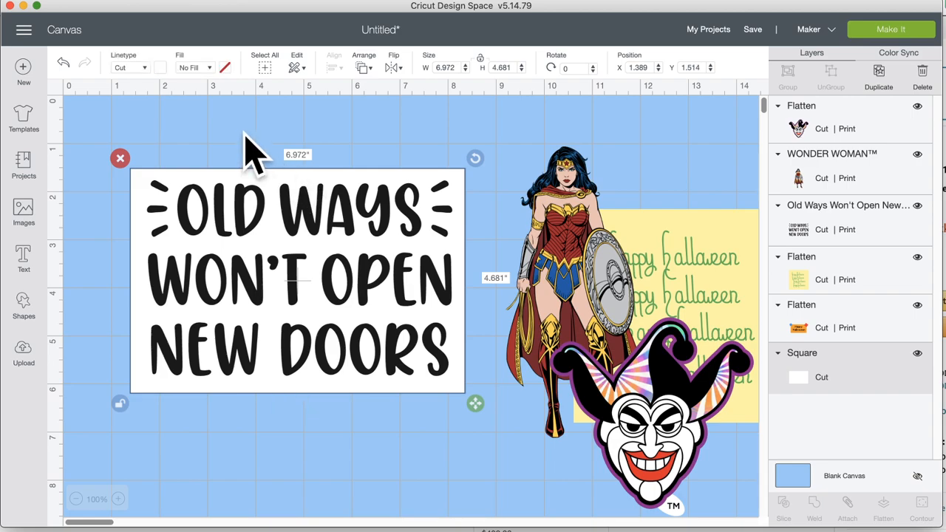
pyautogui.keyDown('shift'); pyautogui.click(373, 313); pyautogui.keyUp('shift')
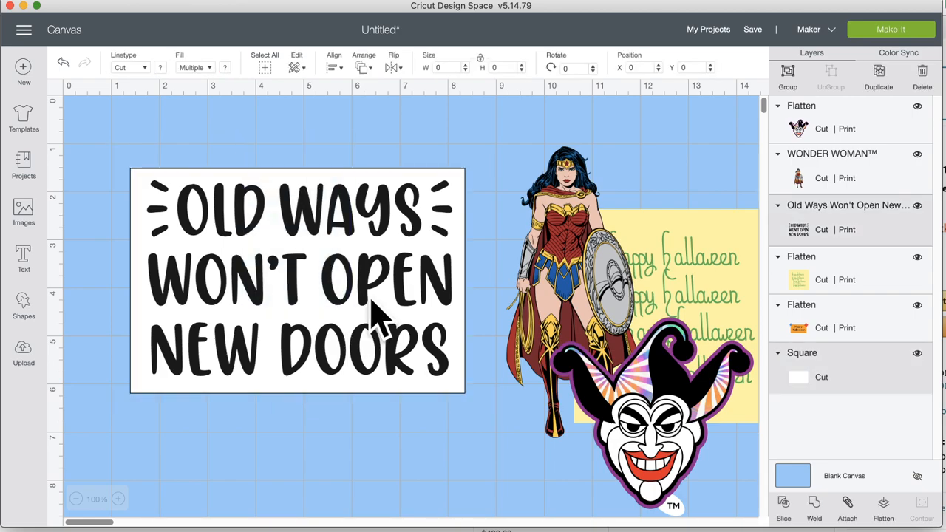
pyautogui.click(334, 68)
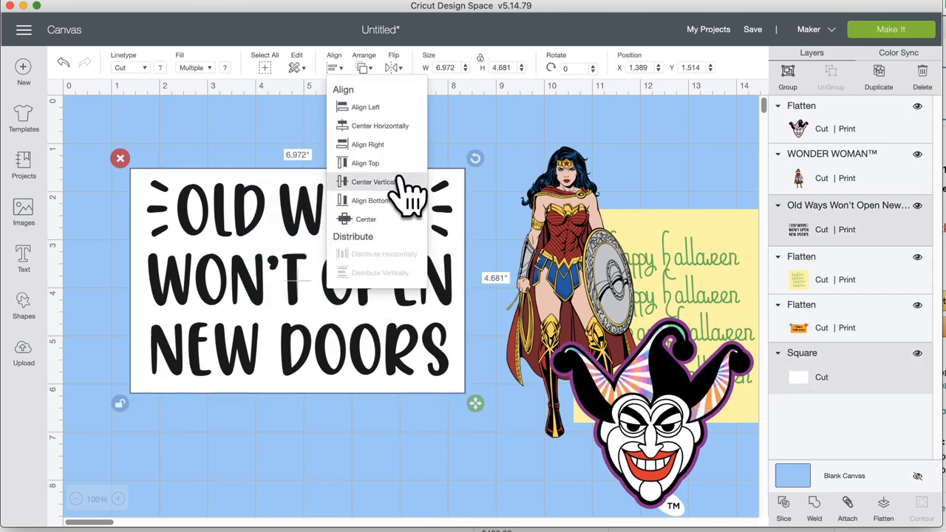
pyautogui.click(394, 219)
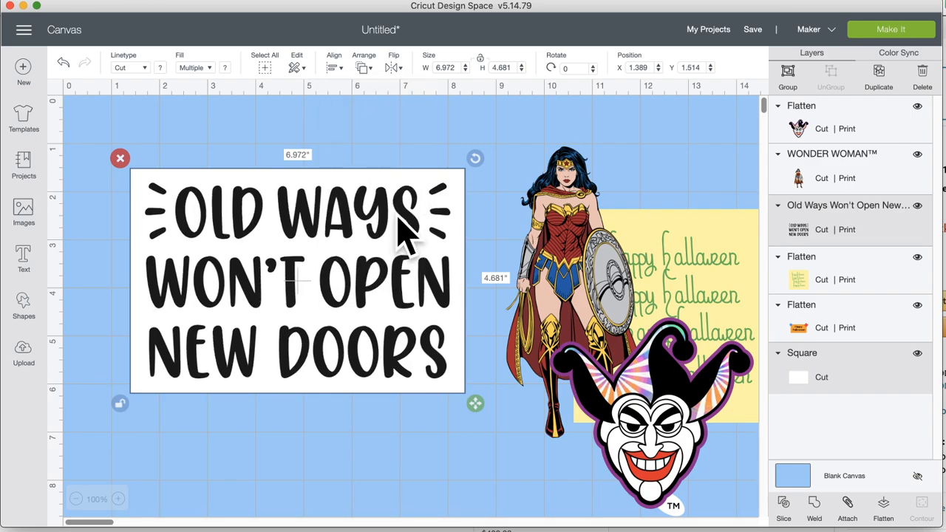
pyautogui.click(884, 511)
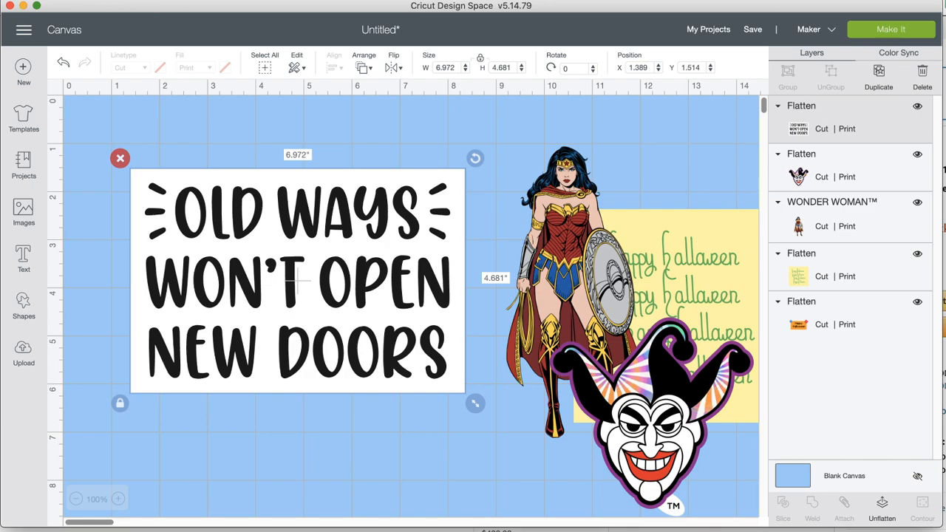
# - Bring the screenshot of the Christmas door card post into view and move it away again
pyautogui.moveTo(945, 255); pyautogui.dragTo(515, 54)
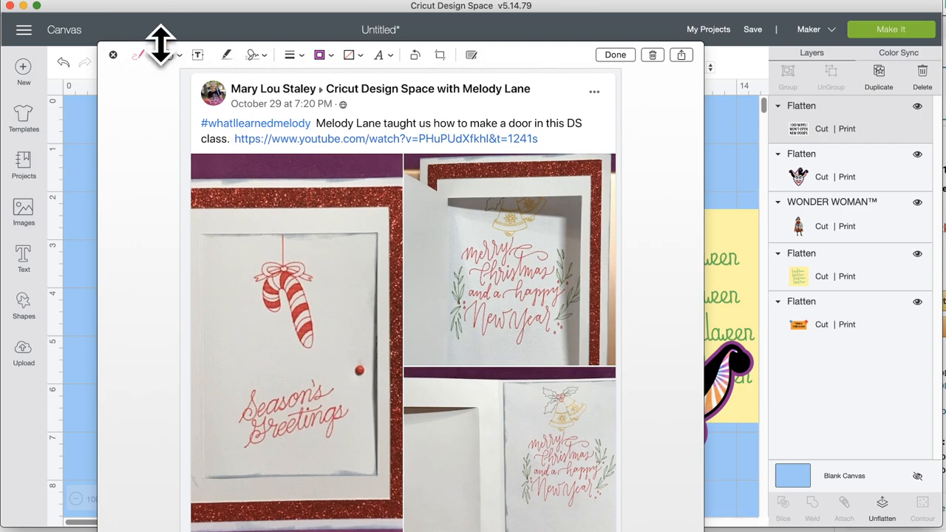
pyautogui.moveTo(163, 43); pyautogui.dragTo(945, 153)
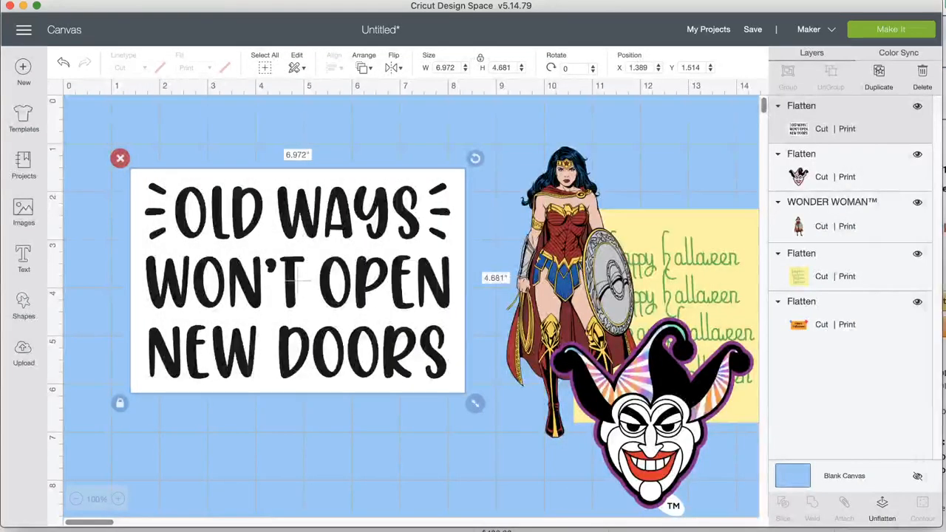
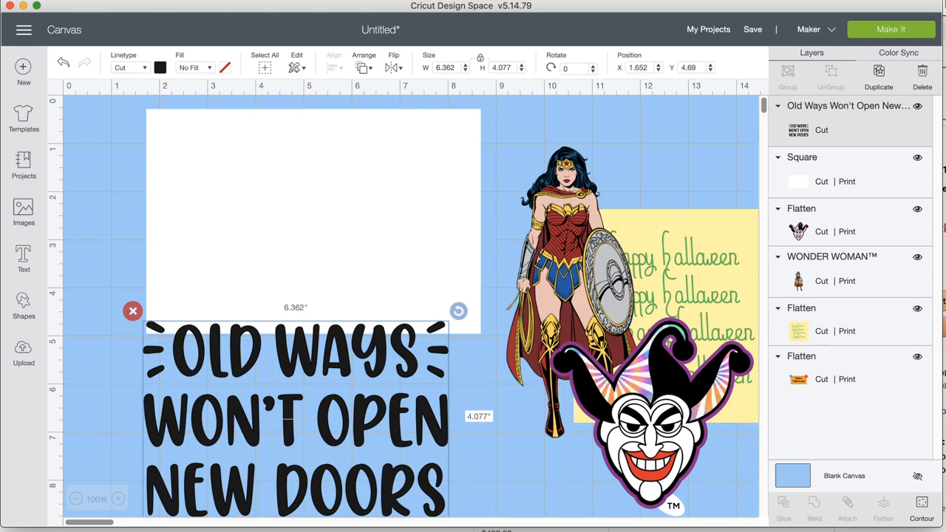
# - Move the unflattened white rectangle to about X 2.75, Y 1.08 above the phrase
pyautogui.hscroll(2, 140, 207)
pyautogui.click(290, 167)
pyautogui.moveTo(218, 152); pyautogui.dragTo(268, 192)
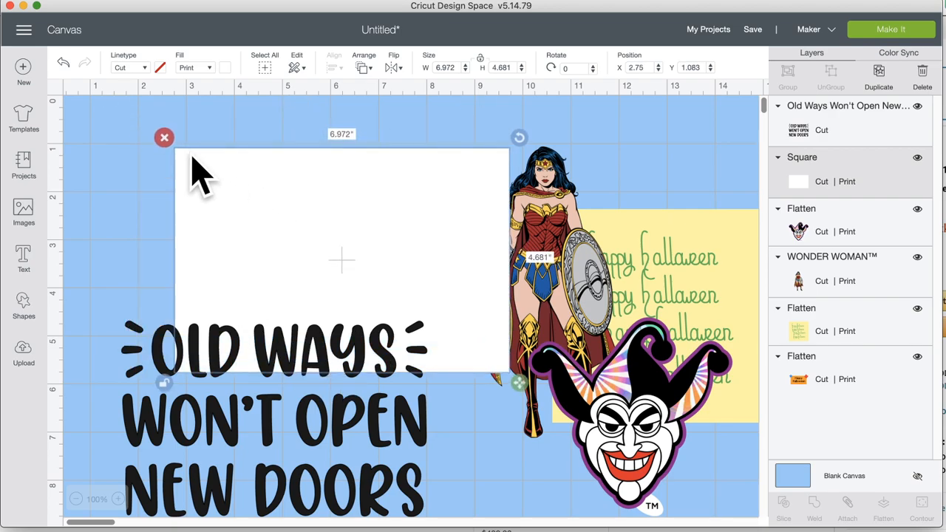
# - Delete the white rectangle and move the phrase up to about X 1.75, Y 2.48
pyautogui.click(164, 138)
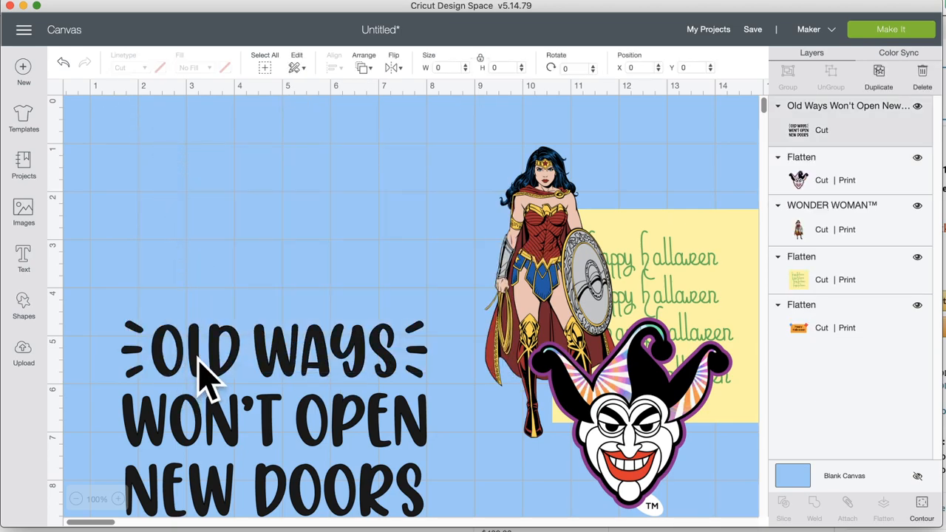
pyautogui.moveTo(208, 377); pyautogui.dragTo(211, 236)
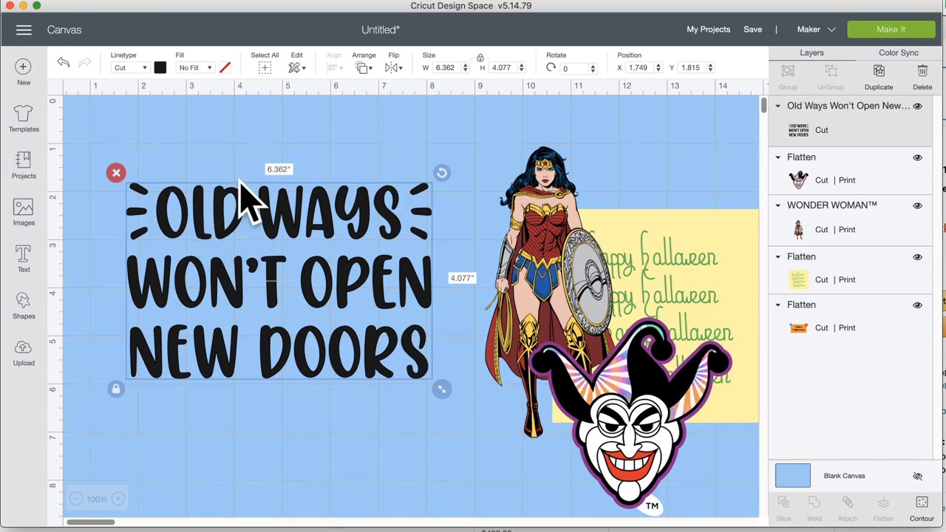
pyautogui.moveTo(198, 222); pyautogui.dragTo(204, 255)
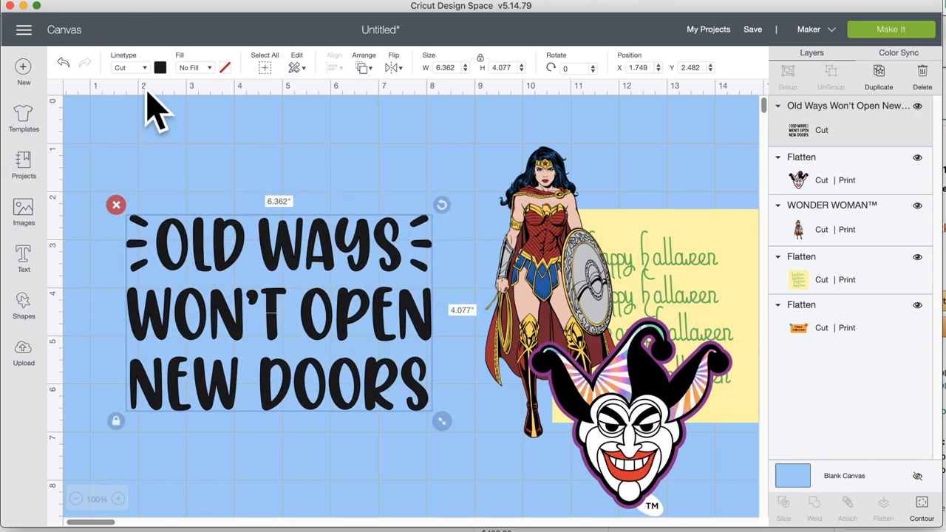
# - Set the phrase's fill to Print and its print type to Pattern
pyautogui.click(206, 69)
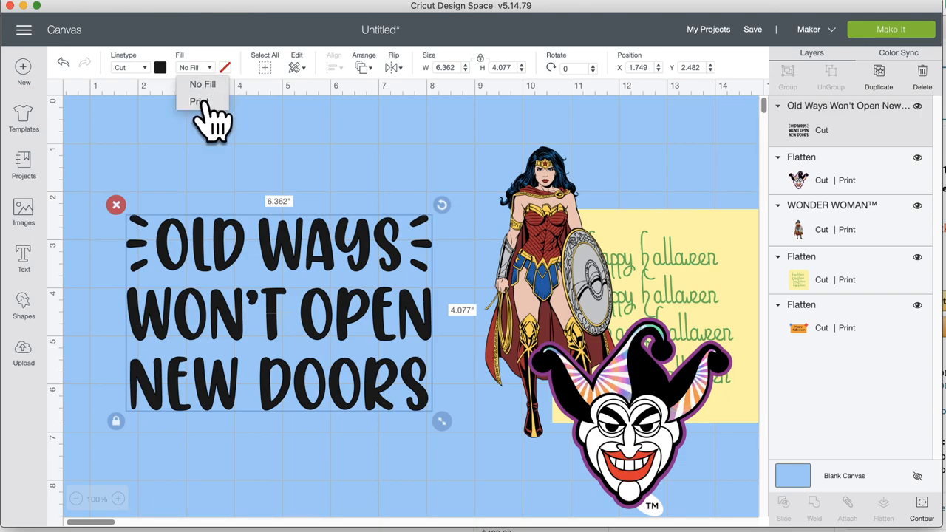
pyautogui.click(203, 103)
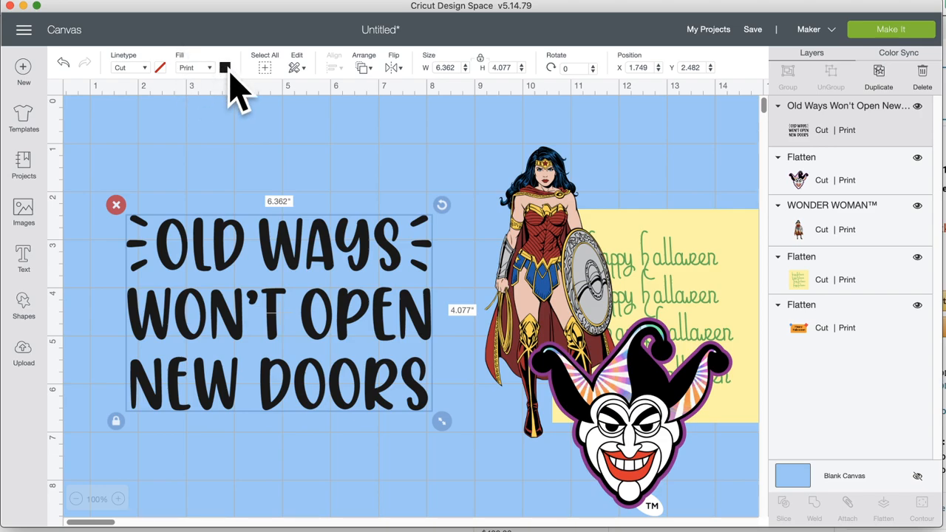
pyautogui.click(226, 70)
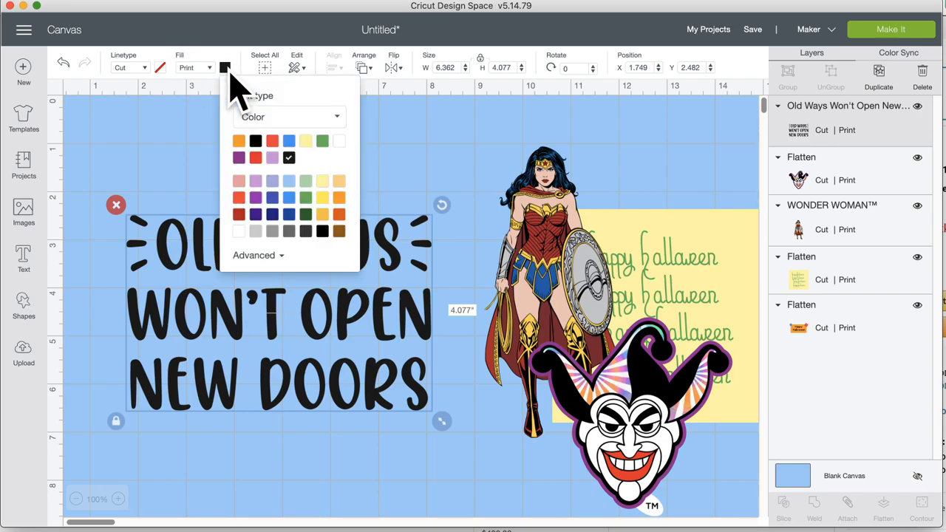
pyautogui.click(334, 119)
pyautogui.click(290, 163)
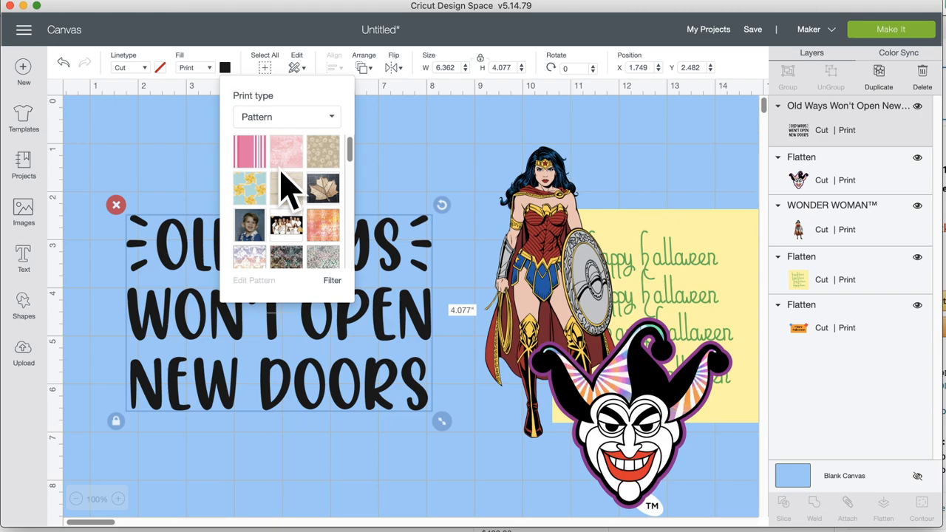
# - Fill the phrase with the blurred pink, purple, blue and green rainbow pattern and move it to about X 1.53, Y 2.05
pyautogui.scroll(-8, 304, 270)
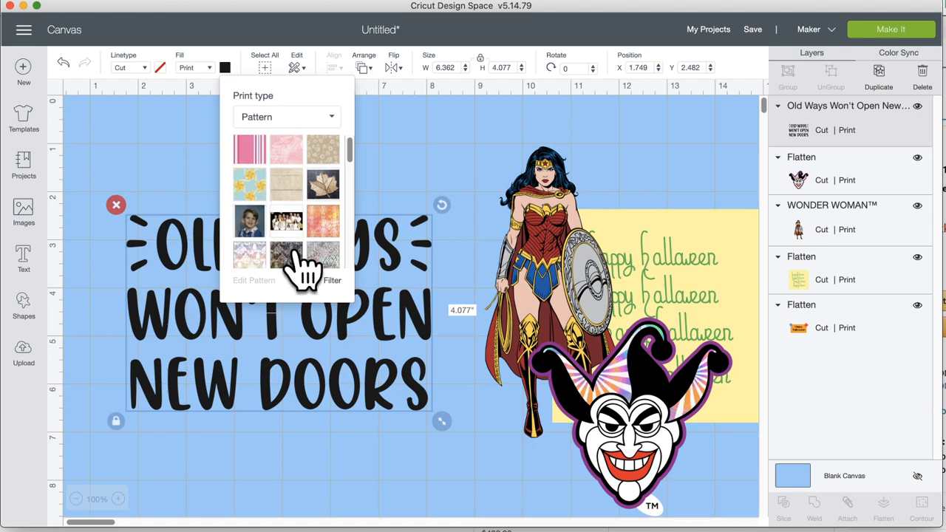
pyautogui.scroll(-8, 303, 270)
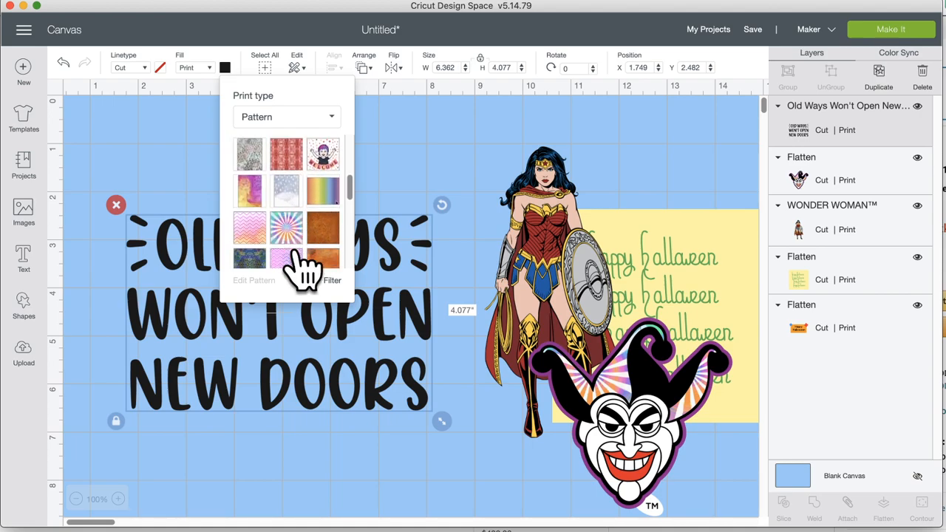
pyautogui.scroll(-8, 303, 269)
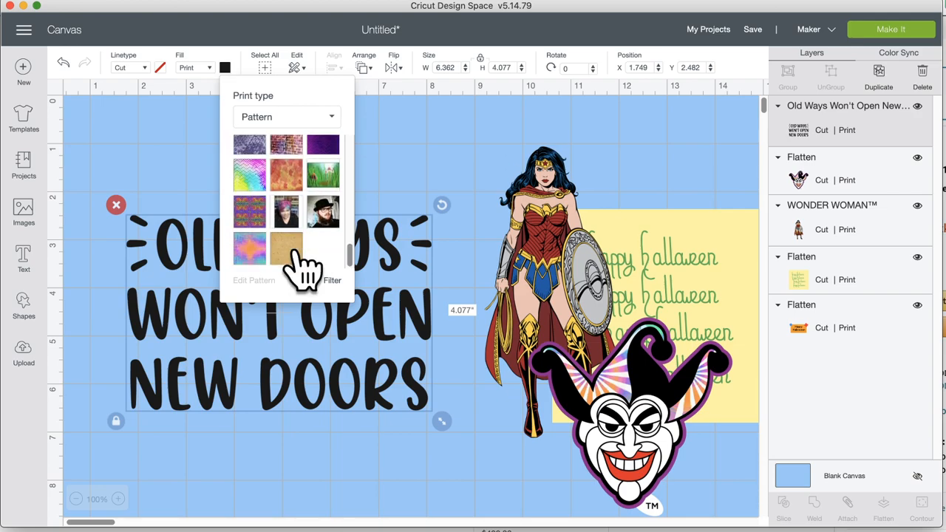
pyautogui.scroll(8, 303, 270)
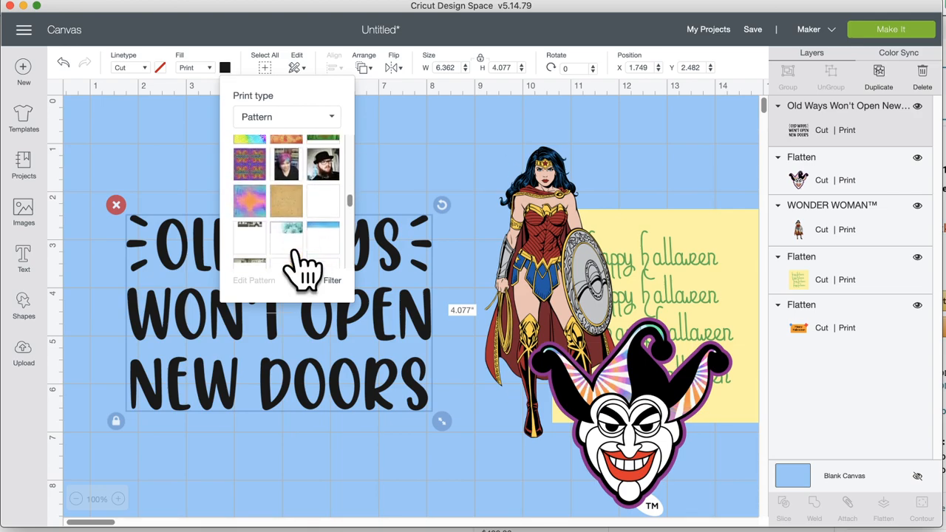
pyautogui.scroll(-1, 304, 268)
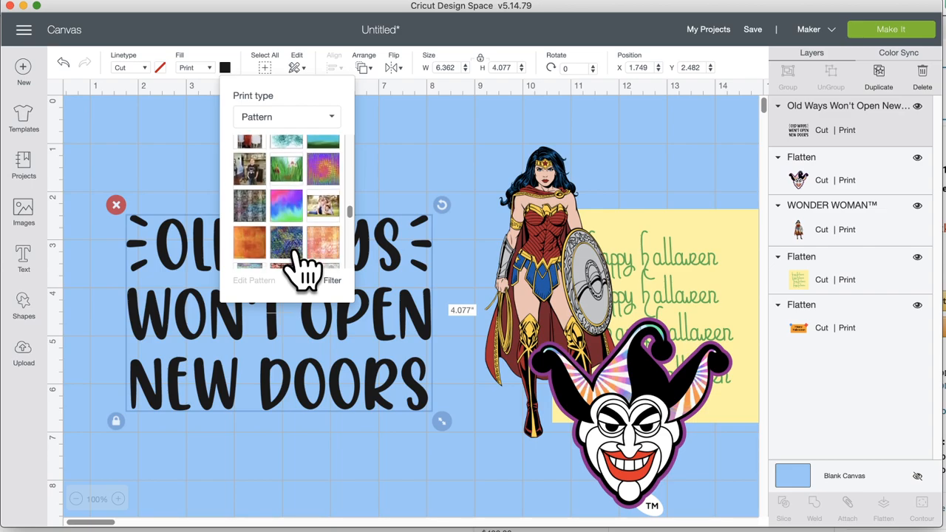
pyautogui.click(292, 210)
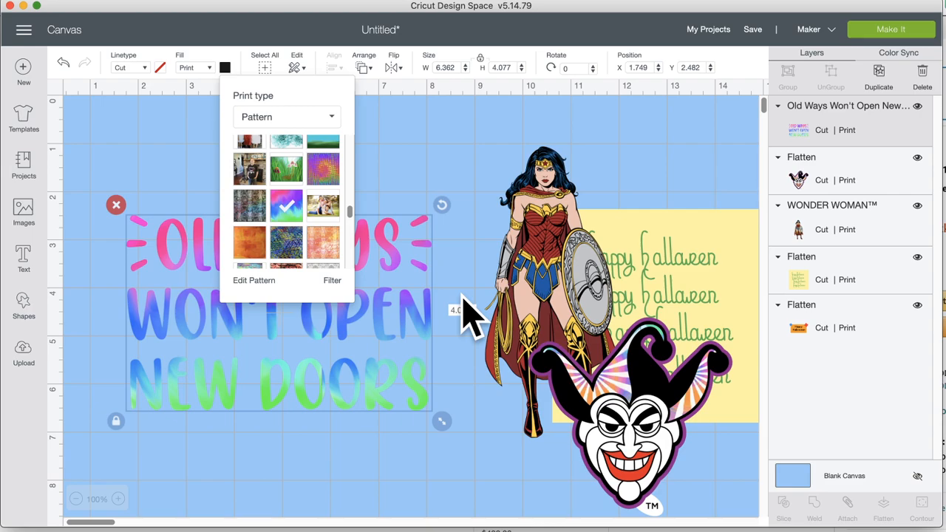
pyautogui.click(488, 189)
pyautogui.moveTo(312, 277); pyautogui.dragTo(306, 249)
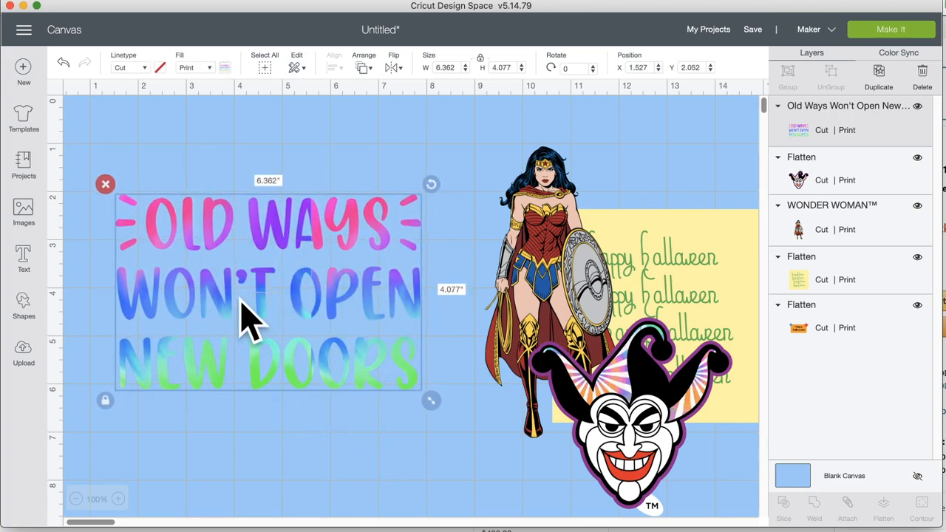
# - Shrink the phrase's rainbow pattern to a scale of 10
pyautogui.click(226, 68)
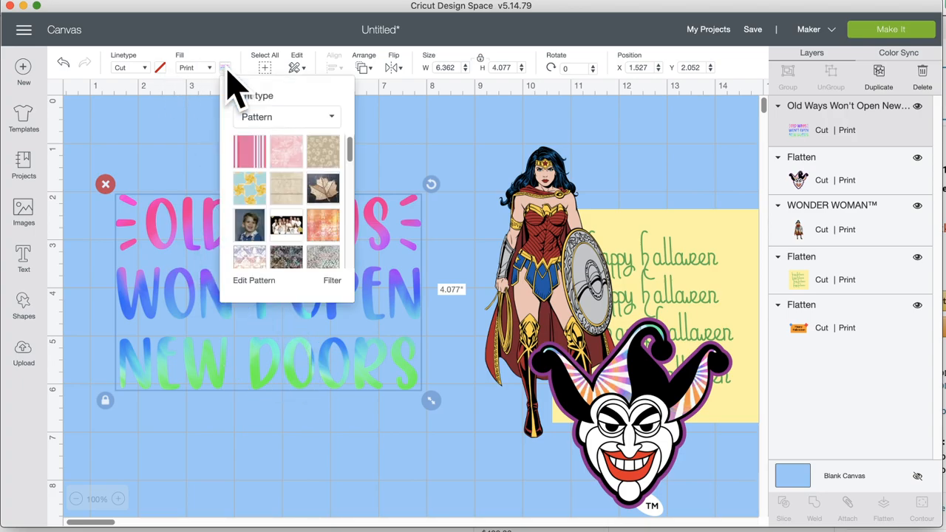
pyautogui.click(260, 280)
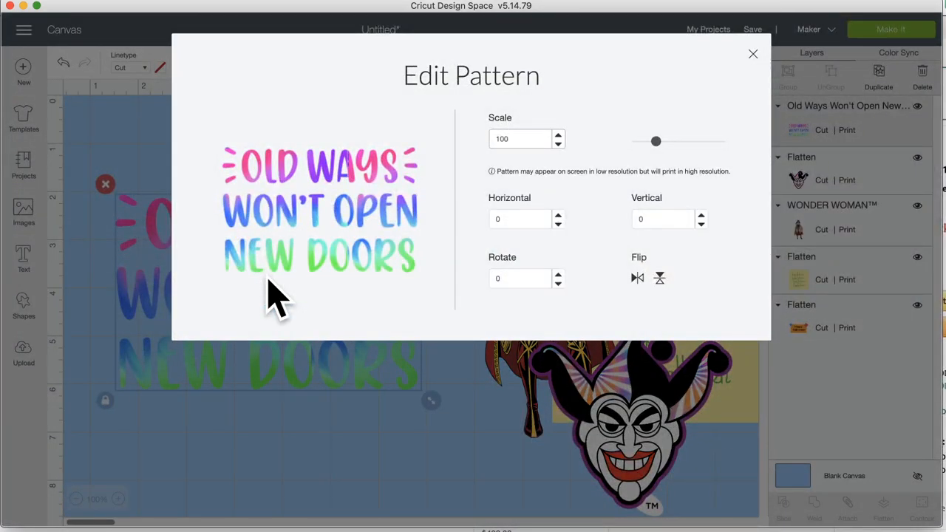
pyautogui.moveTo(655, 141); pyautogui.dragTo(635, 142)
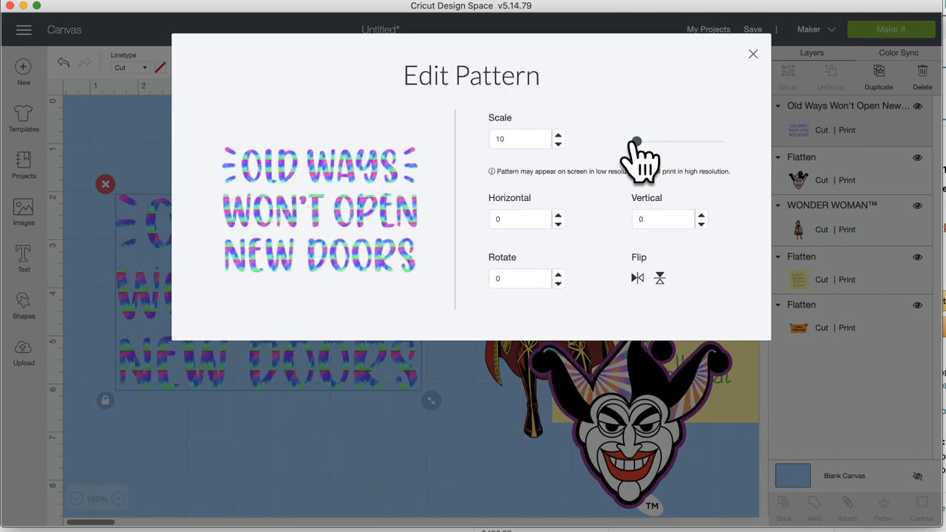
pyautogui.click(360, 462)
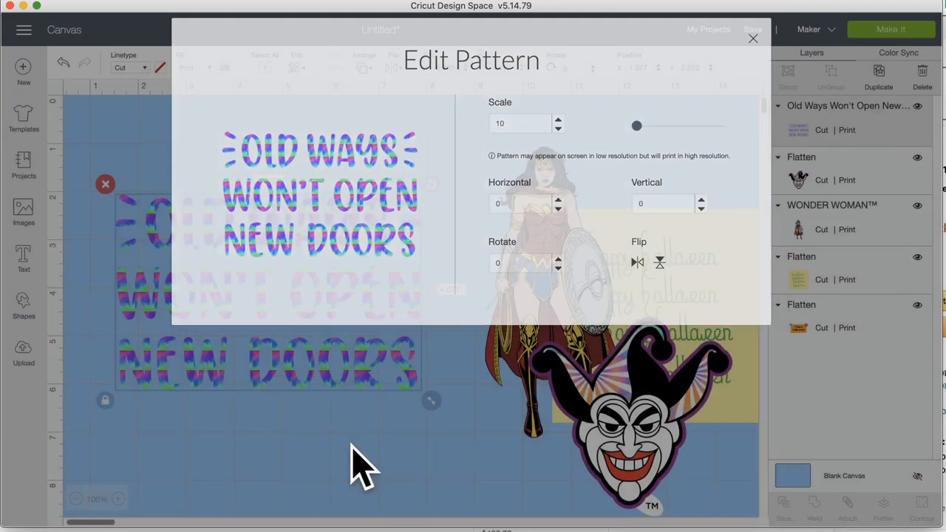
# - Nudge the phrase to about X 1.62, Y 2.00 and enlarge its pattern to a scale of 316
pyautogui.moveTo(317, 291)
pyautogui.mouseDown()
pyautogui.moveTo(323, 298)
pyautogui.moveTo(323, 289)
pyautogui.mouseUp()
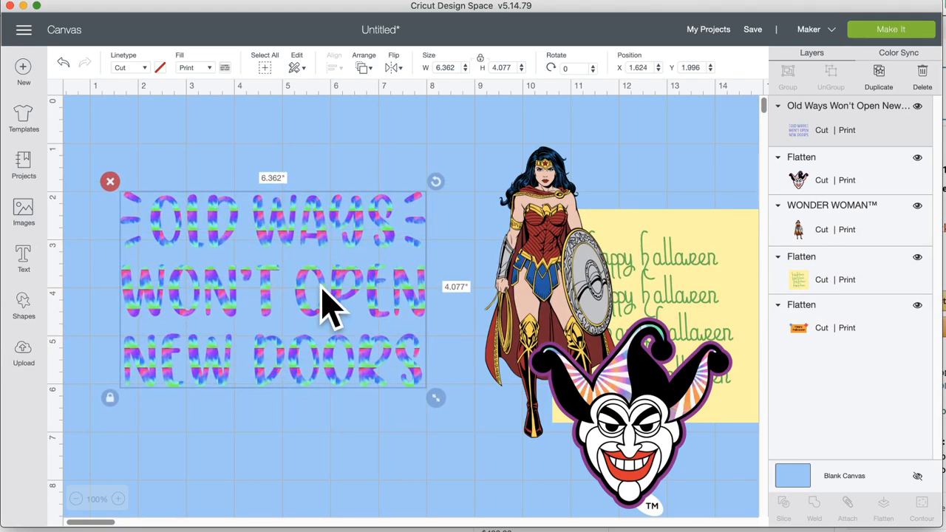
pyautogui.click(225, 68)
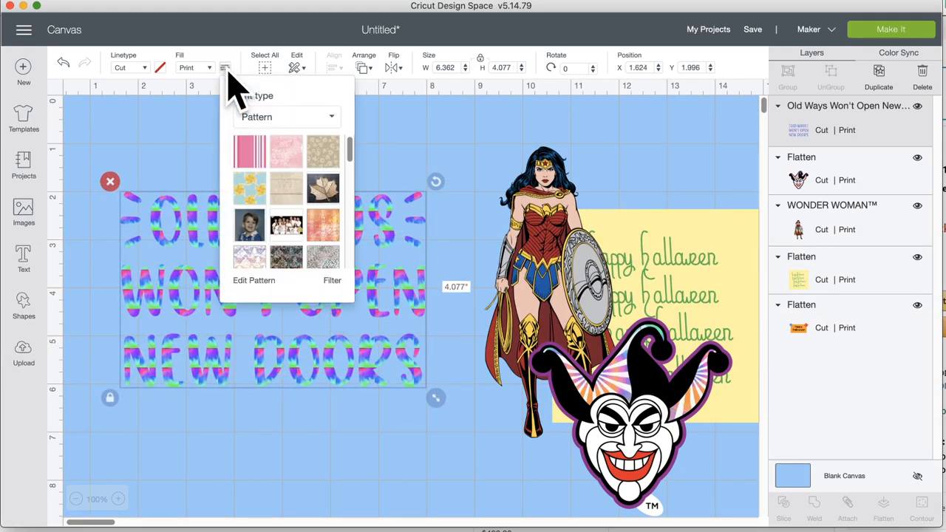
pyautogui.click(265, 282)
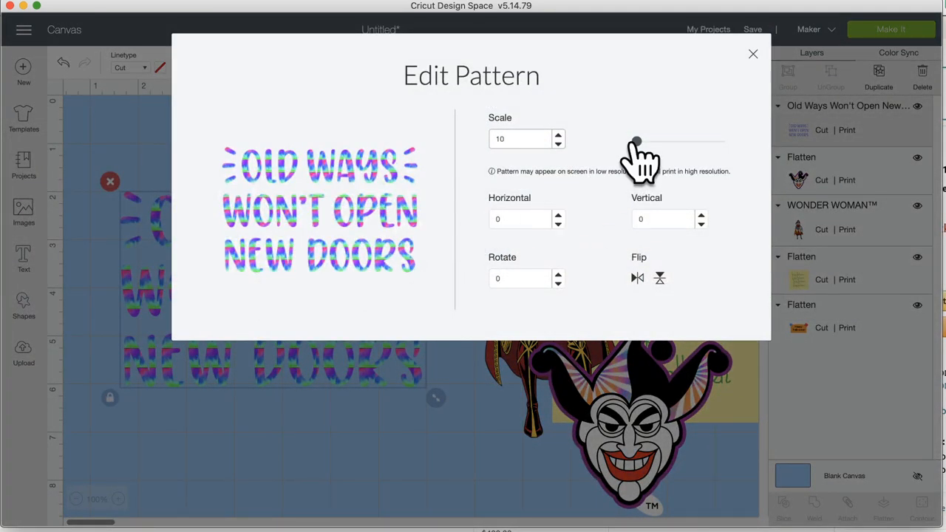
pyautogui.moveTo(637, 140); pyautogui.dragTo(689, 141)
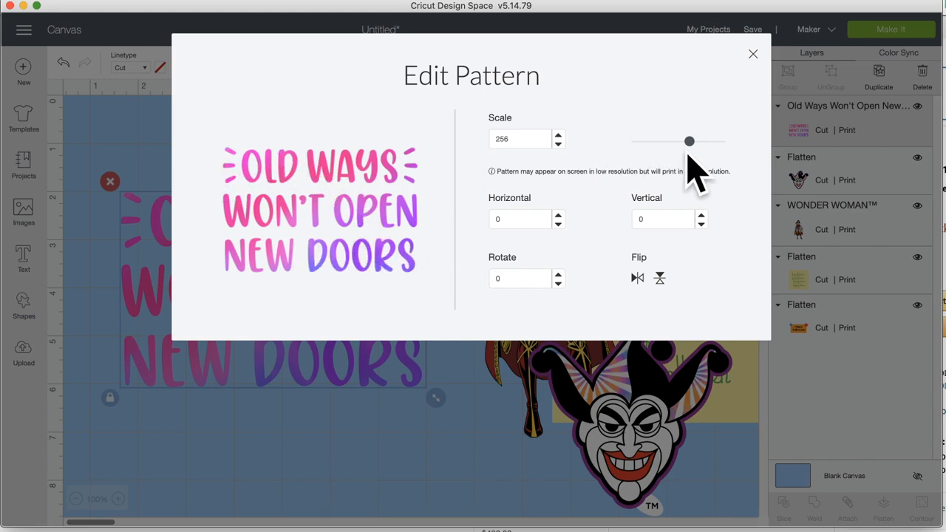
pyautogui.moveTo(687, 141); pyautogui.dragTo(703, 142)
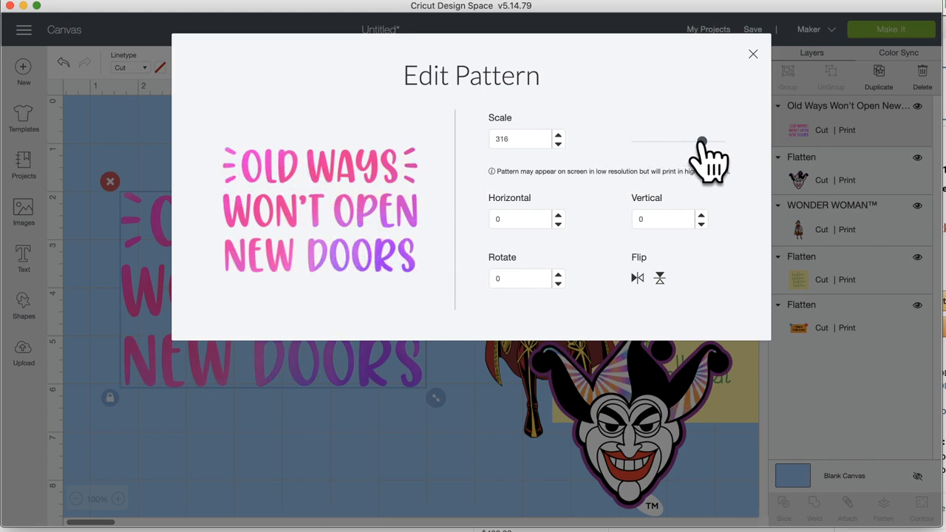
# - Try flipping the pattern vertically and horizontally, and reverse both flips
pyautogui.click(660, 279)
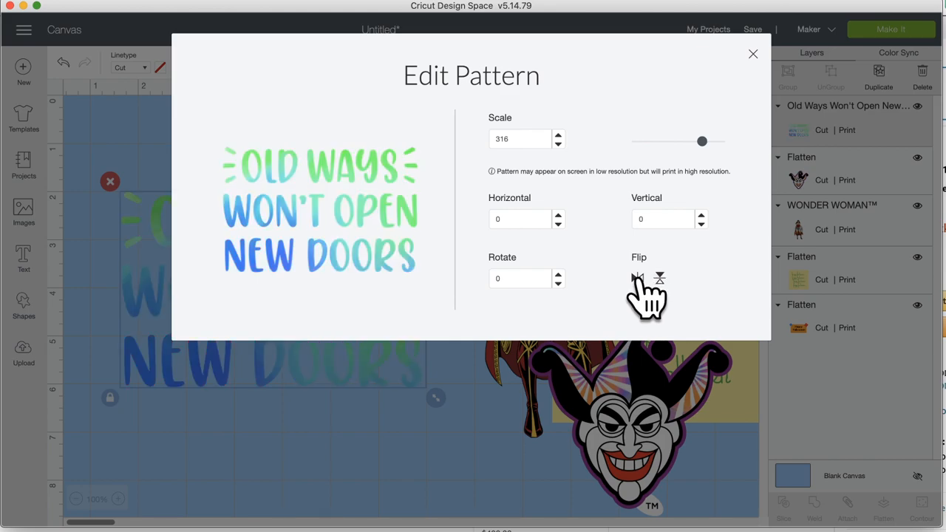
pyautogui.click(637, 279)
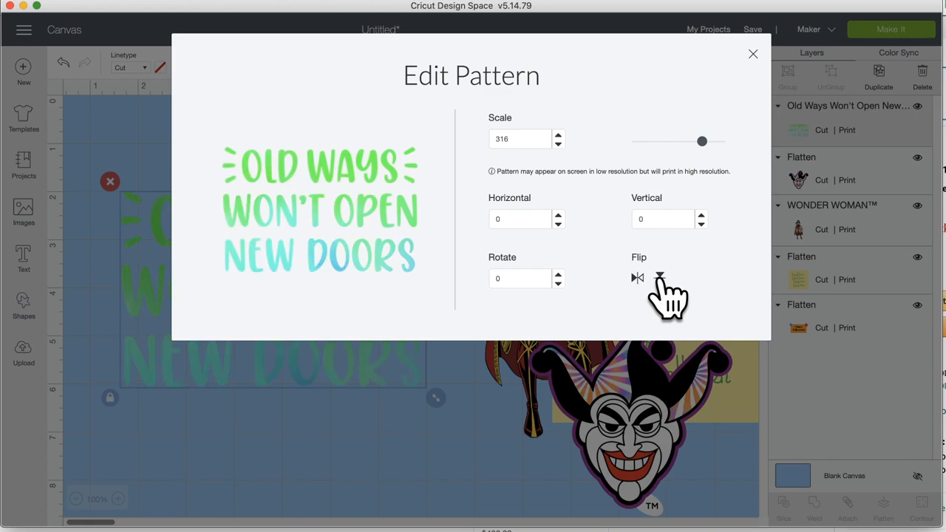
pyautogui.click(659, 279)
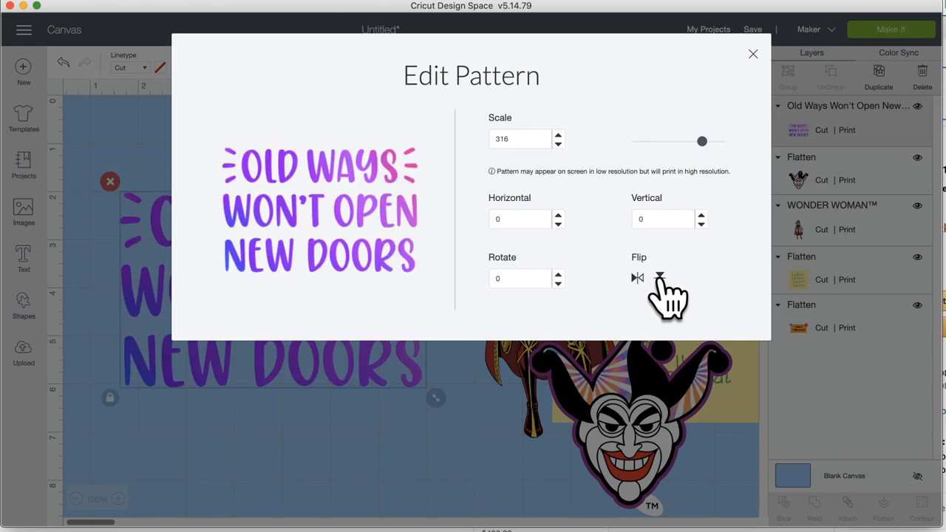
pyautogui.click(637, 278)
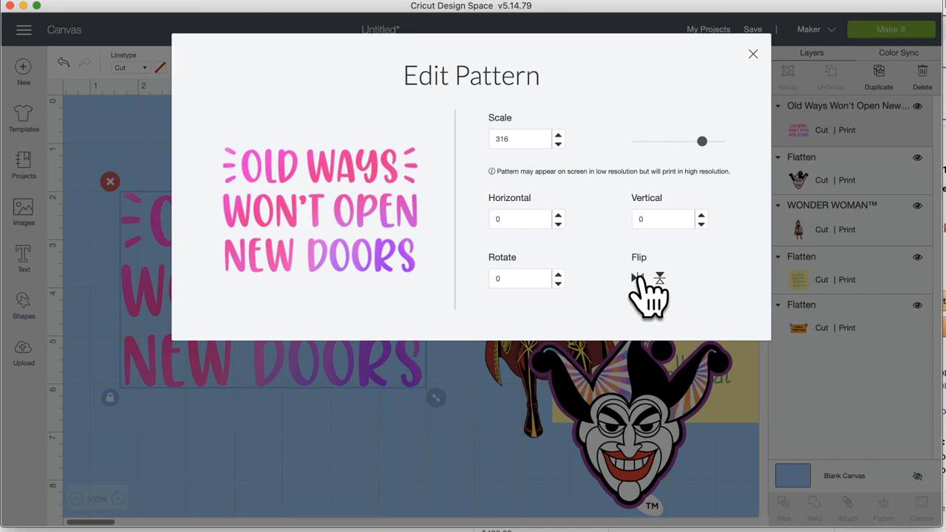
# - Rotate the pattern inside the phrase to 31 degrees
pyautogui.click(559, 273)
pyautogui.click(559, 274)
pyautogui.click(559, 273)
pyautogui.click(559, 273)
pyautogui.click(558, 274)
pyautogui.click(559, 274)
pyautogui.click(559, 274)
pyautogui.click(558, 274)
pyautogui.click(559, 274)
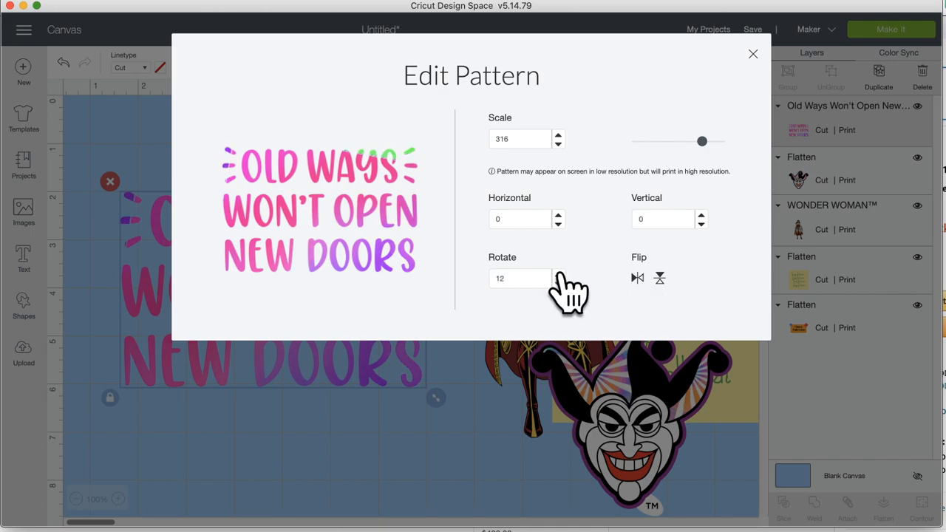
pyautogui.click(559, 273)
pyautogui.click(559, 273)
pyautogui.click(559, 274)
pyautogui.click(559, 273)
pyautogui.click(559, 273)
pyautogui.click(559, 273)
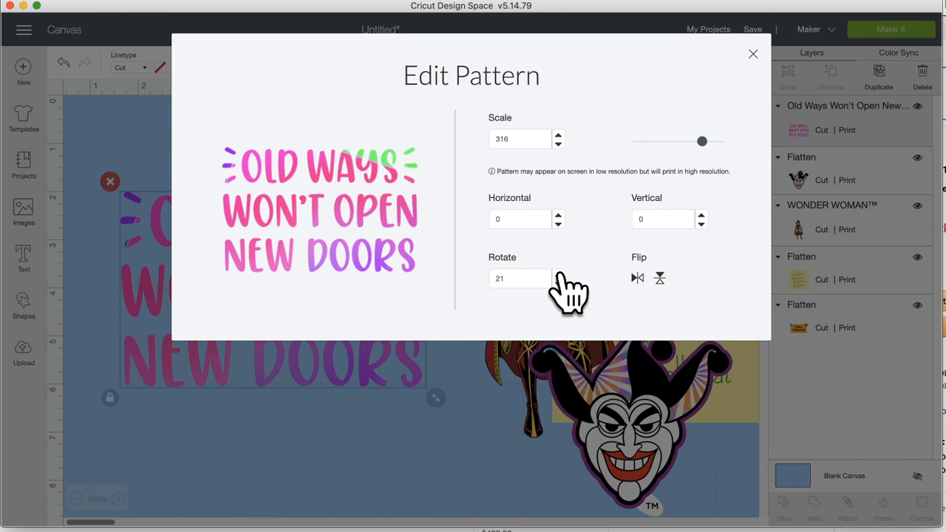
pyautogui.click(559, 274)
pyautogui.click(559, 273)
pyautogui.click(559, 273)
pyautogui.click(558, 274)
pyautogui.click(558, 273)
pyautogui.click(559, 273)
pyautogui.click(559, 273)
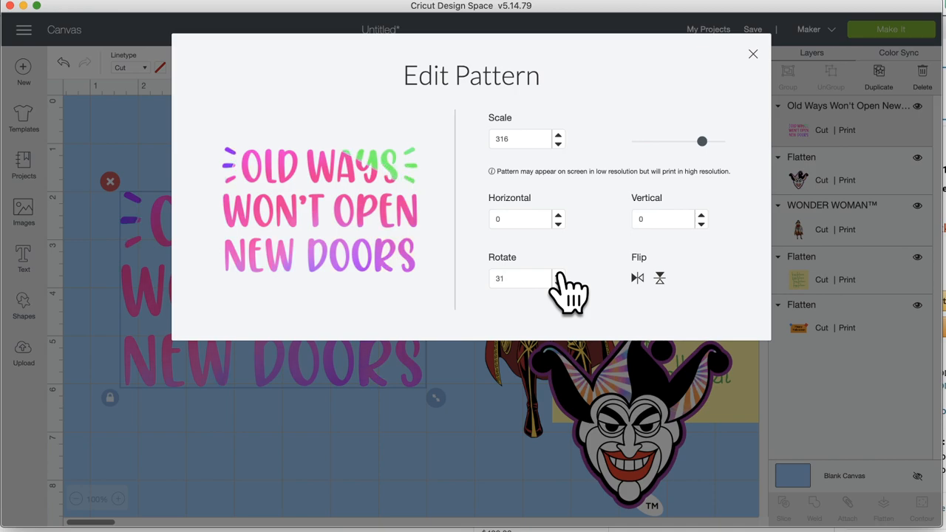
# - Set the pattern's horizontal offset to -32
pyautogui.click(558, 224)
pyautogui.click(558, 224)
pyautogui.click(558, 223)
pyautogui.click(558, 223)
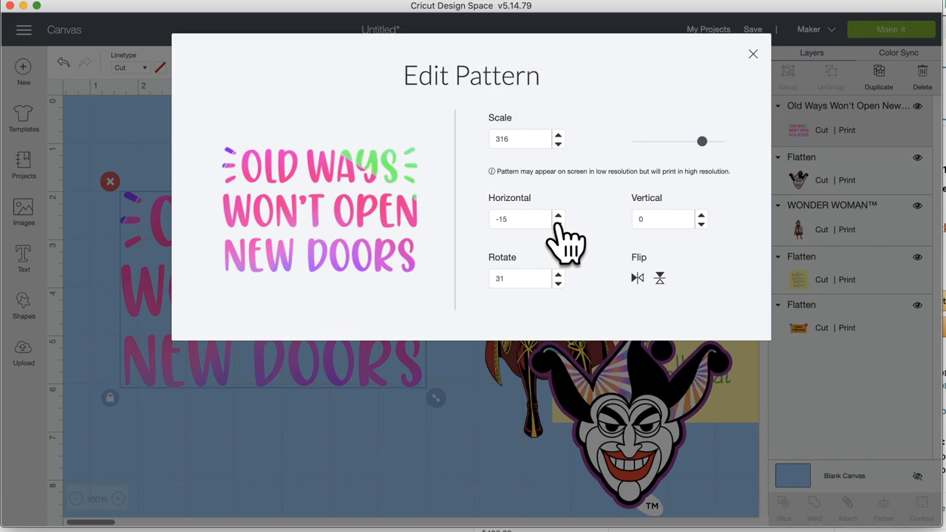
pyautogui.click(558, 223)
pyautogui.click(558, 224)
pyautogui.click(558, 223)
pyautogui.click(558, 223)
pyautogui.click(558, 224)
pyautogui.click(558, 224)
pyautogui.click(558, 223)
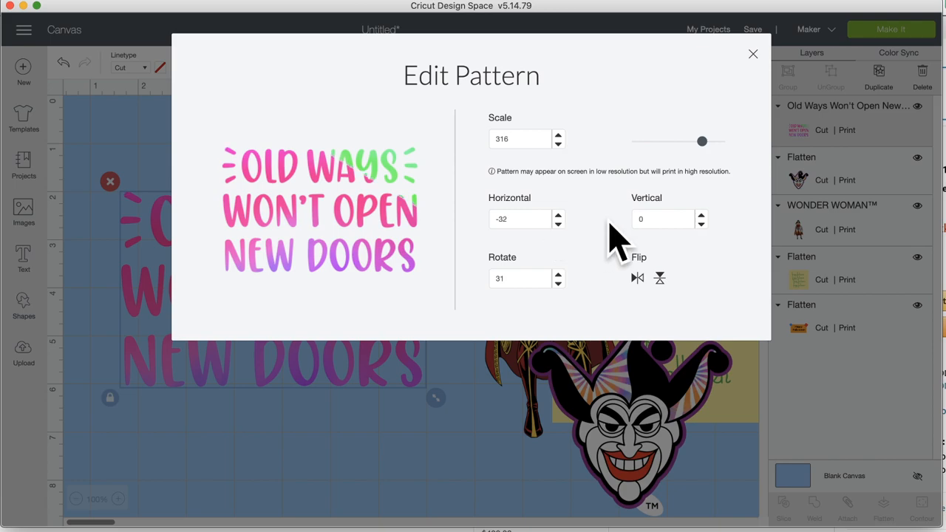
# - Set the pattern's vertical offset to -37
pyautogui.click(700, 223)
pyautogui.click(701, 223)
pyautogui.click(701, 223)
pyautogui.click(700, 223)
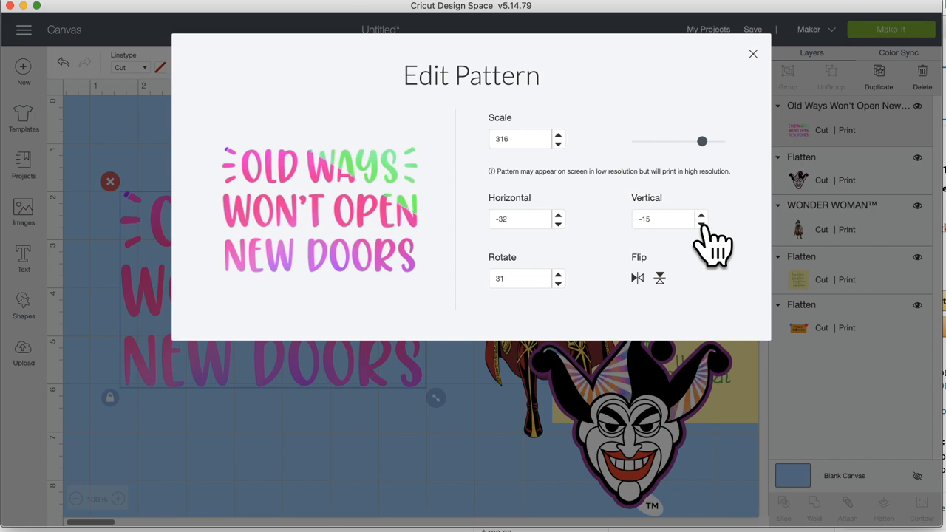
pyautogui.click(701, 223)
pyautogui.click(701, 223)
pyautogui.click(701, 223)
pyautogui.click(700, 224)
pyautogui.click(701, 223)
pyautogui.click(701, 223)
pyautogui.click(700, 223)
pyautogui.click(700, 223)
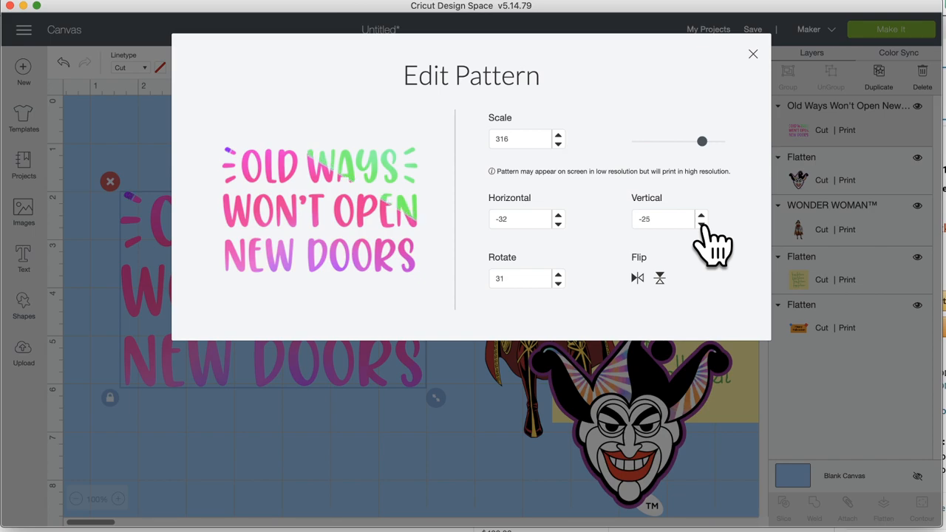
pyautogui.click(701, 223)
pyautogui.click(700, 223)
pyautogui.click(701, 223)
pyautogui.click(701, 223)
pyautogui.click(700, 223)
pyautogui.click(701, 224)
pyautogui.click(700, 223)
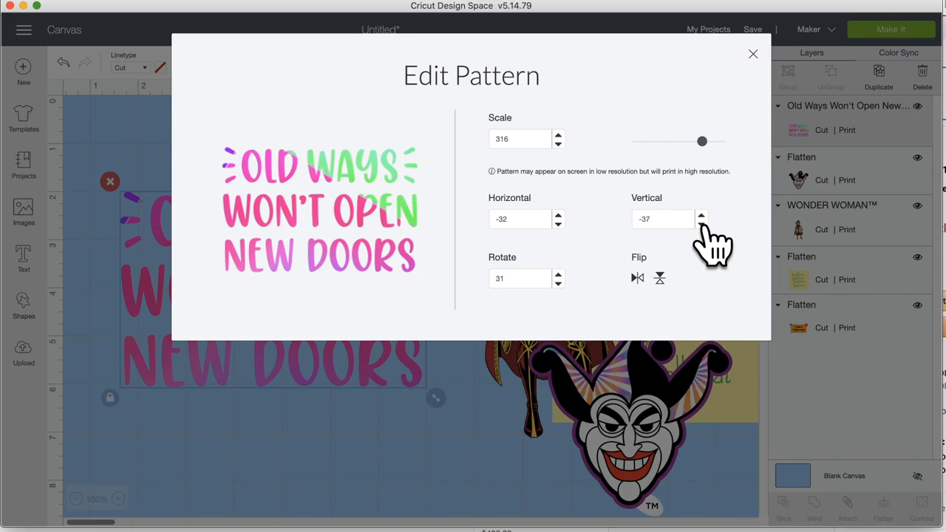
# - Lower the phrase pattern's vertical offset slightly, close the pattern editor and look over the available print patterns
pyautogui.click(701, 223)
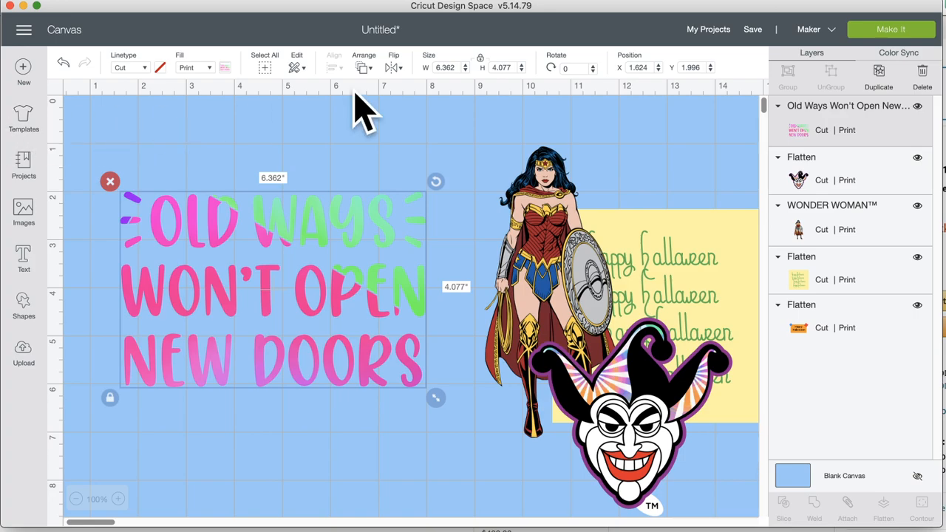
pyautogui.click(226, 69)
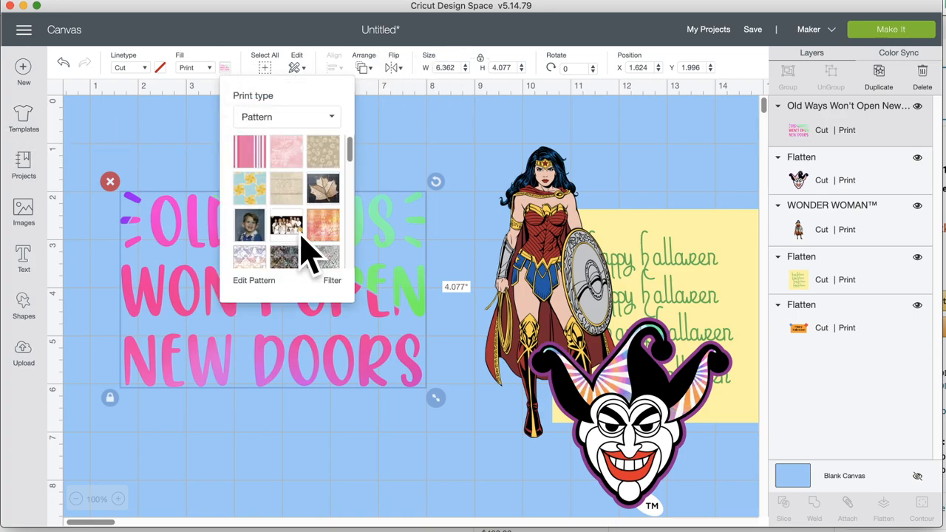
pyautogui.moveTo(351, 157)
pyautogui.mouseDown()
pyautogui.moveTo(350, 187)
pyautogui.moveTo(350, 157)
pyautogui.mouseUp()
pyautogui.click(449, 207)
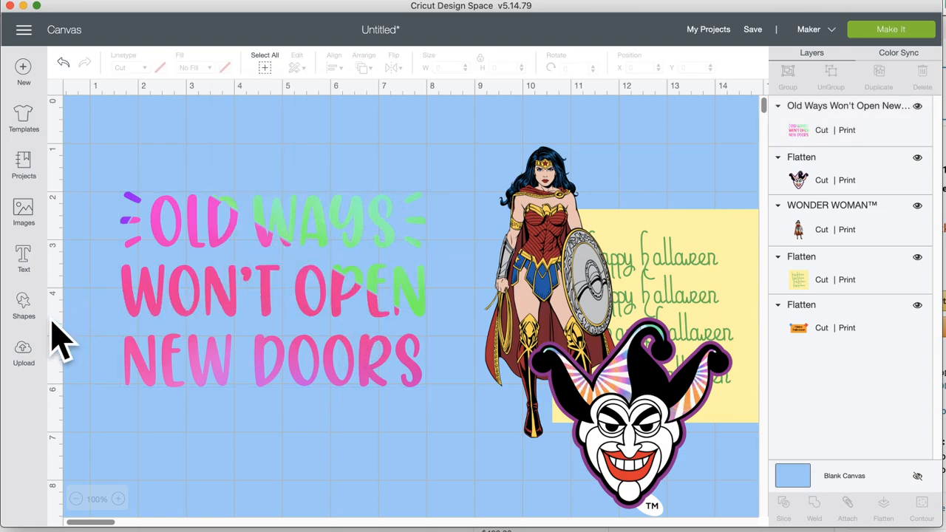
# - Add a heart shape and place it over the phrase at about X 2.306, Y 1.806
pyautogui.click(23, 309)
pyautogui.click(77, 397)
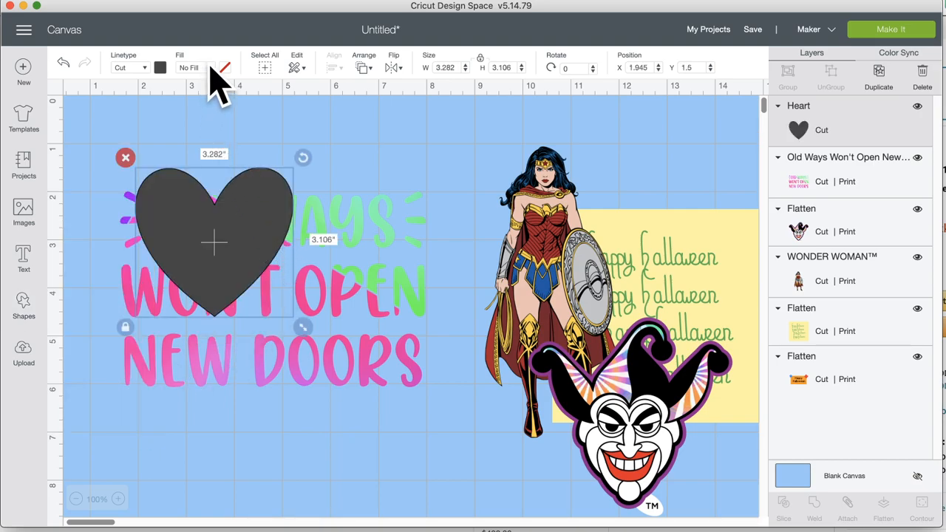
pyautogui.moveTo(232, 194); pyautogui.dragTo(249, 211)
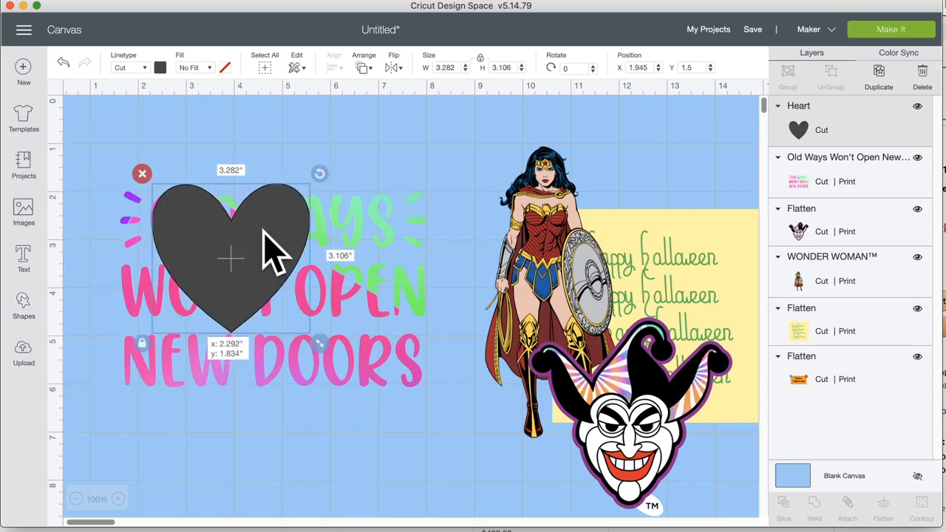
# - Set the heart's fill to Print and apply the uploaded photo of the boy as its pattern
pyautogui.click(212, 69)
pyautogui.click(201, 102)
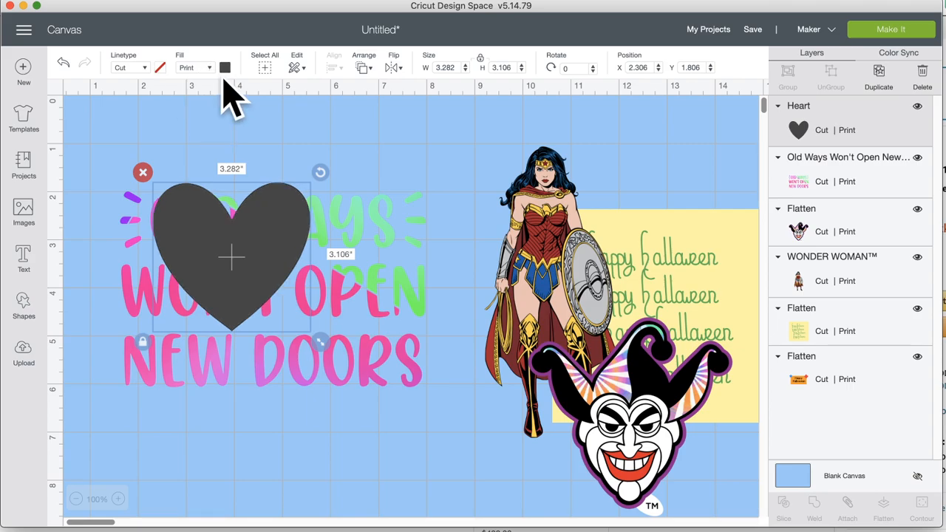
pyautogui.click(225, 67)
pyautogui.click(323, 117)
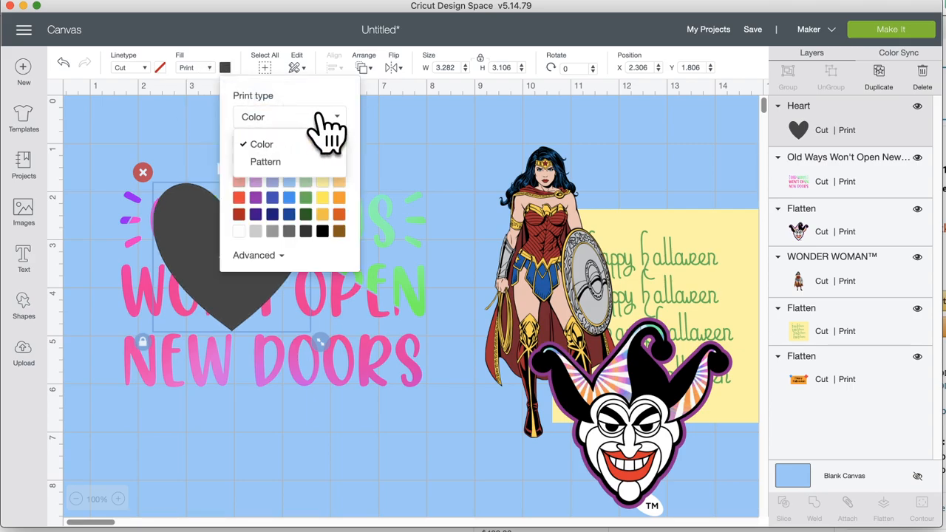
pyautogui.click(272, 164)
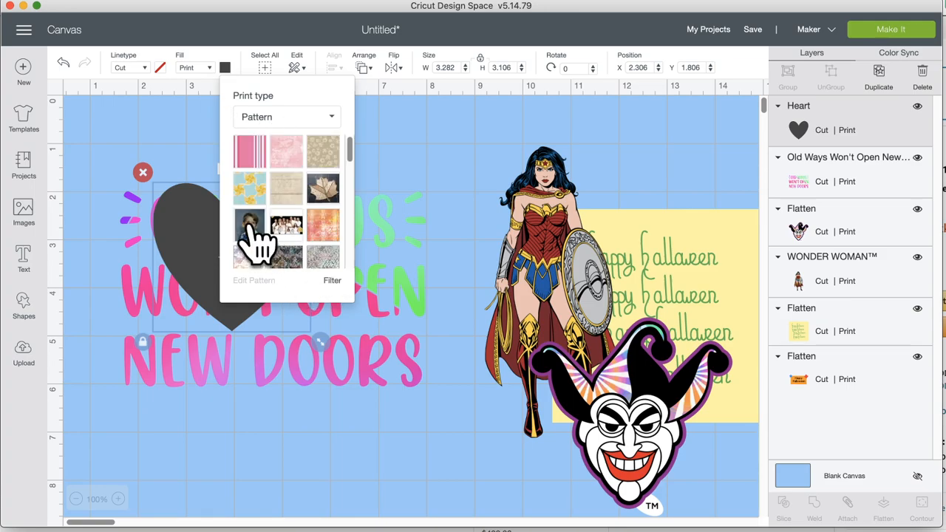
pyautogui.click(245, 223)
pyautogui.click(343, 388)
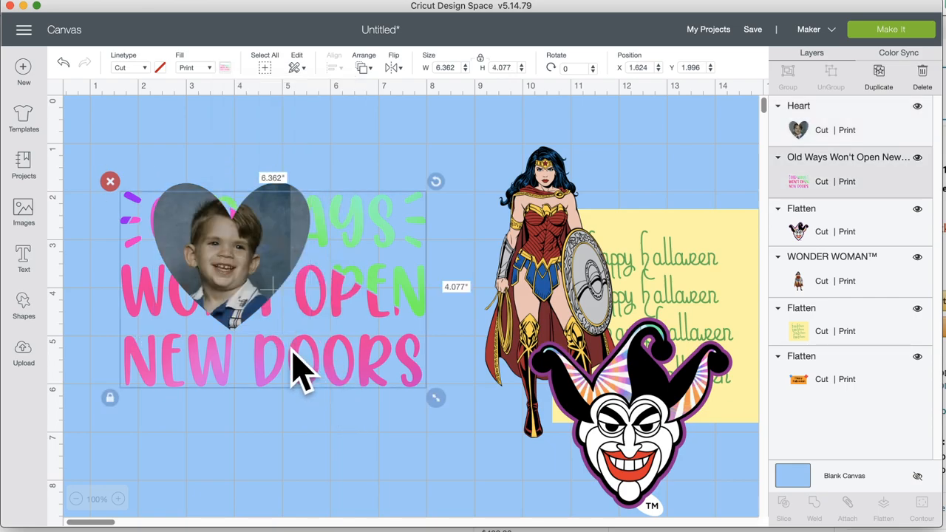
# - Move the heart up to about X 2.028, Y 0.82 and open its photo pattern for editing
pyautogui.moveTo(259, 227); pyautogui.dragTo(250, 198)
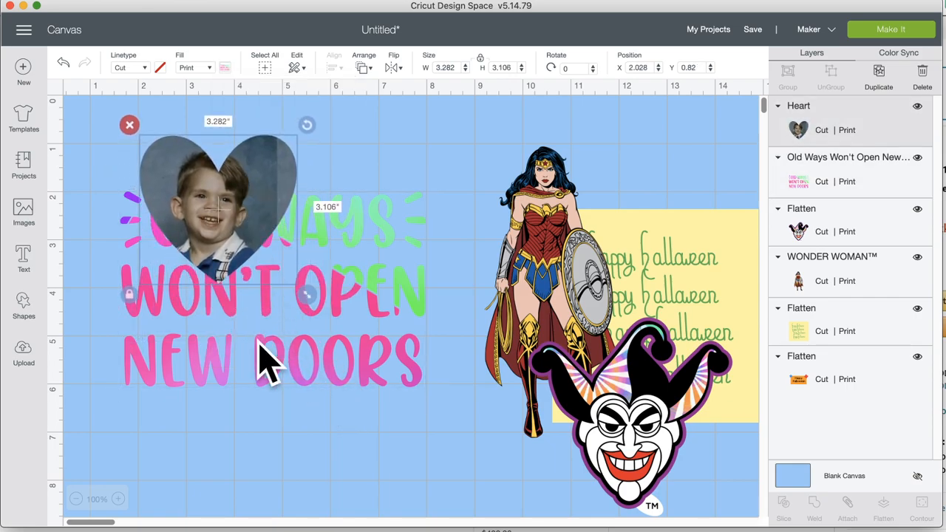
pyautogui.click(226, 67)
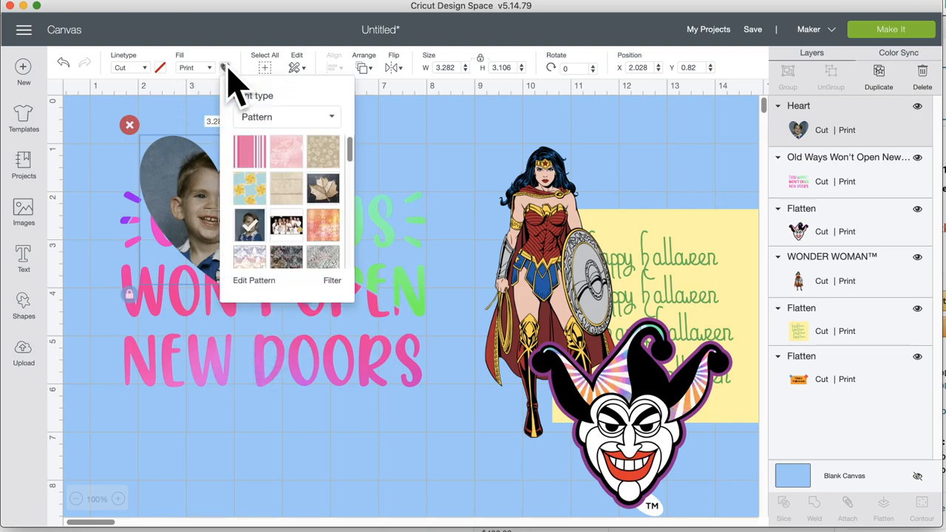
pyautogui.click(255, 280)
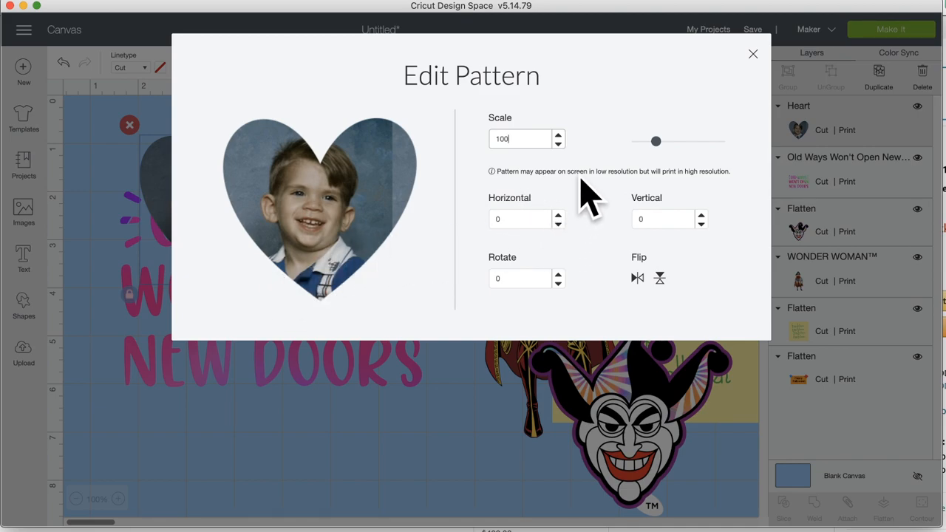
# - Try the photo pattern at scales of 34 and 355, with a horizontal offset of 200
pyautogui.moveTo(655, 141); pyautogui.dragTo(640, 142)
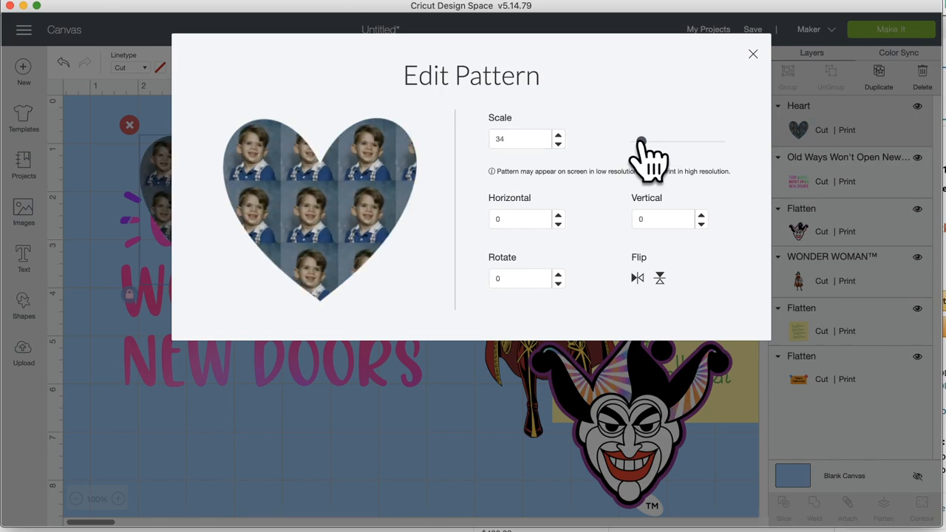
pyautogui.moveTo(640, 142); pyautogui.dragTo(709, 141)
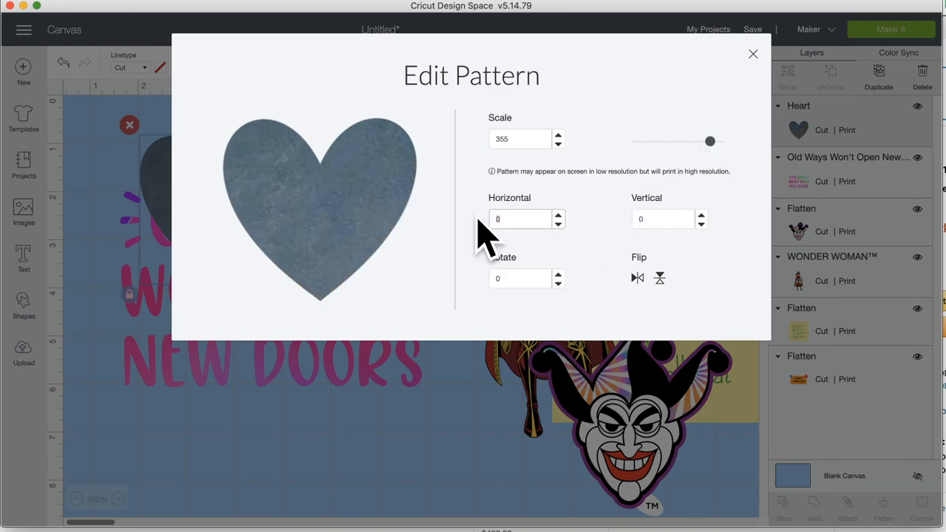
pyautogui.write('200')
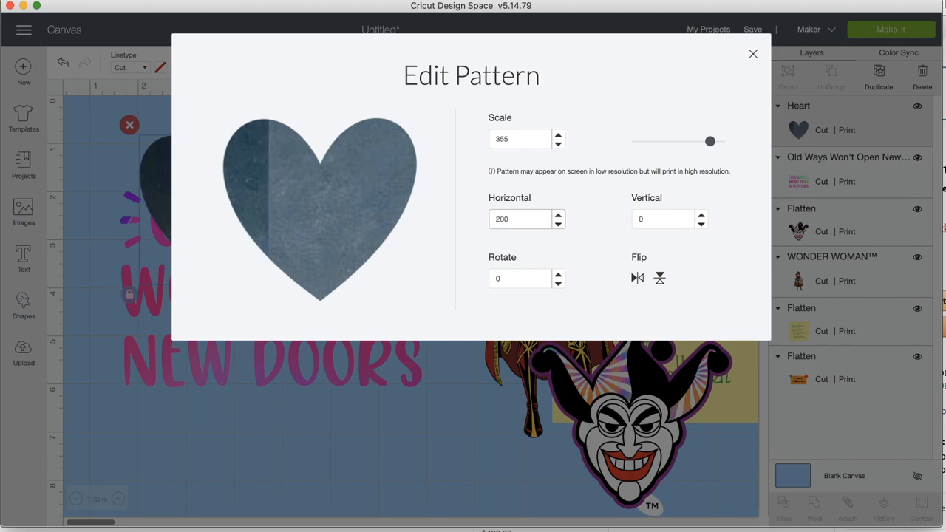
# - Set the photo pattern's horizontal offset to 47 and its scale to 115
pyautogui.doubleClick(519, 219)
pyautogui.write('50')
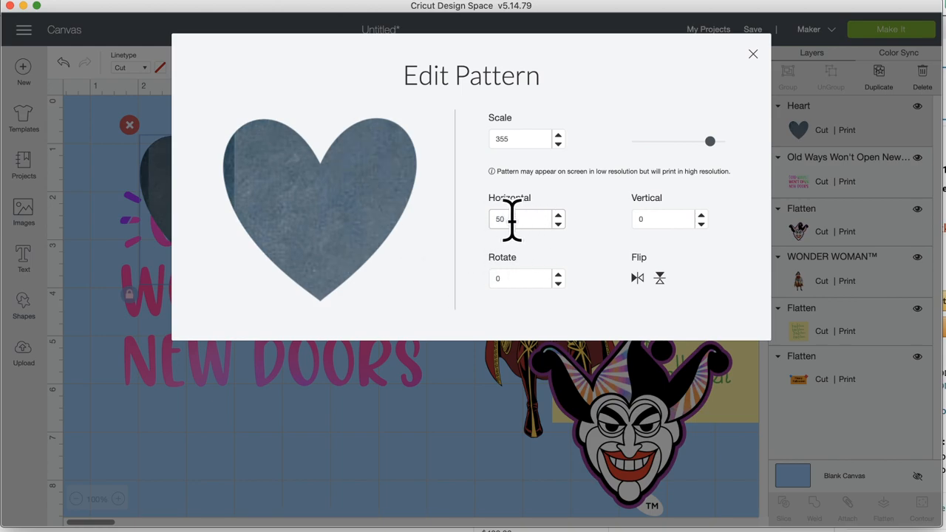
pyautogui.click(558, 223)
pyautogui.click(558, 223)
pyautogui.click(557, 224)
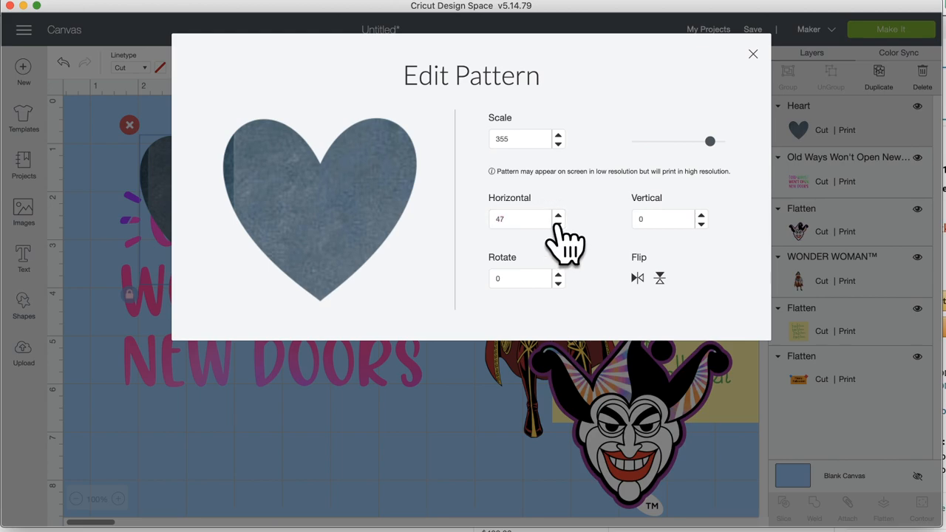
pyautogui.moveTo(710, 141); pyautogui.dragTo(652, 146)
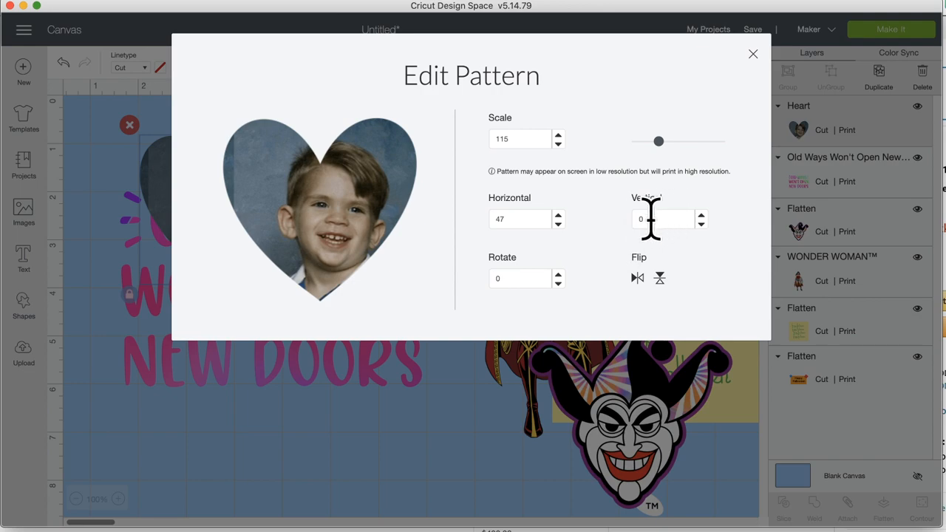
# - Rotate the photo pattern inside the heart to 24 degrees and enlarge its scale to 149
pyautogui.click(558, 274)
pyautogui.click(558, 274)
pyautogui.click(558, 274)
pyautogui.click(558, 274)
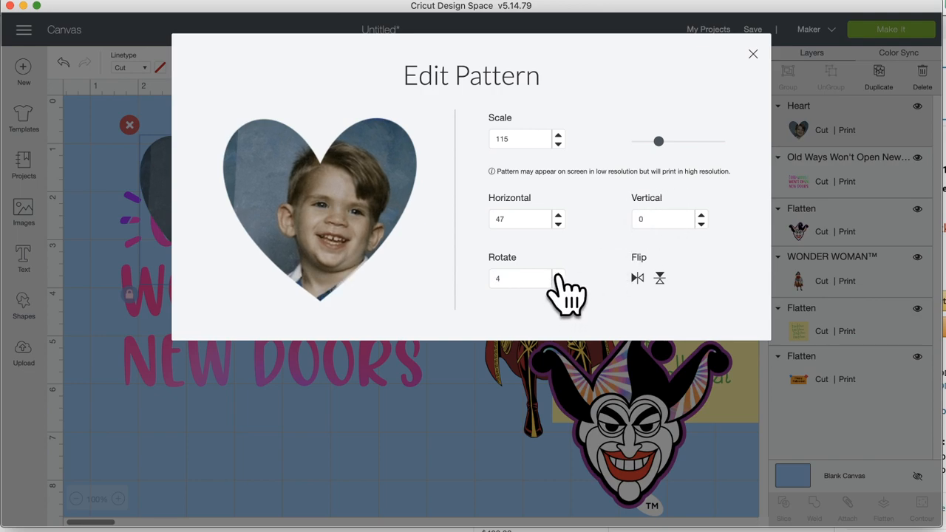
pyautogui.click(558, 274)
pyautogui.click(559, 274)
pyautogui.click(558, 275)
pyautogui.click(558, 275)
pyautogui.click(558, 274)
pyautogui.click(558, 275)
pyautogui.click(558, 274)
pyautogui.click(558, 274)
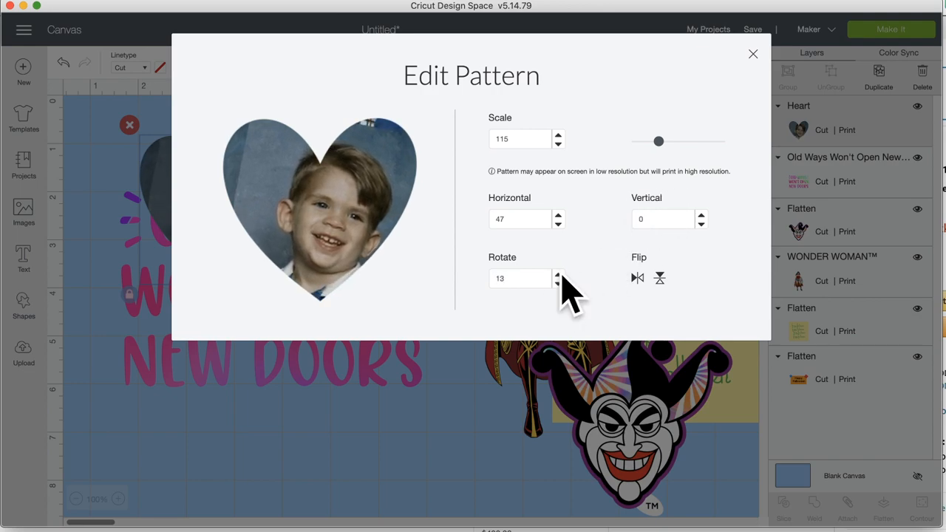
pyautogui.click(558, 274)
pyautogui.click(558, 274)
pyautogui.click(558, 275)
pyautogui.click(558, 274)
pyautogui.click(558, 274)
pyautogui.click(558, 274)
pyautogui.click(558, 275)
pyautogui.click(558, 275)
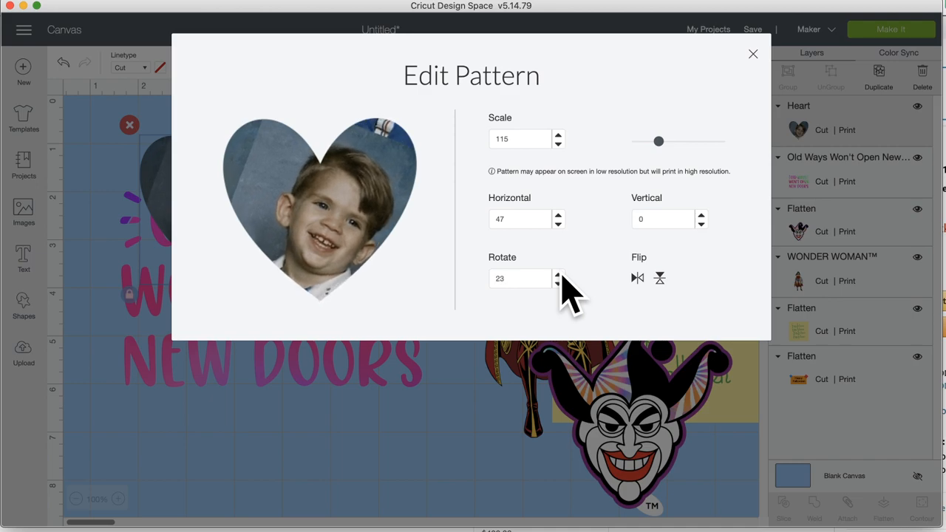
pyautogui.click(560, 275)
pyautogui.moveTo(659, 141); pyautogui.dragTo(666, 141)
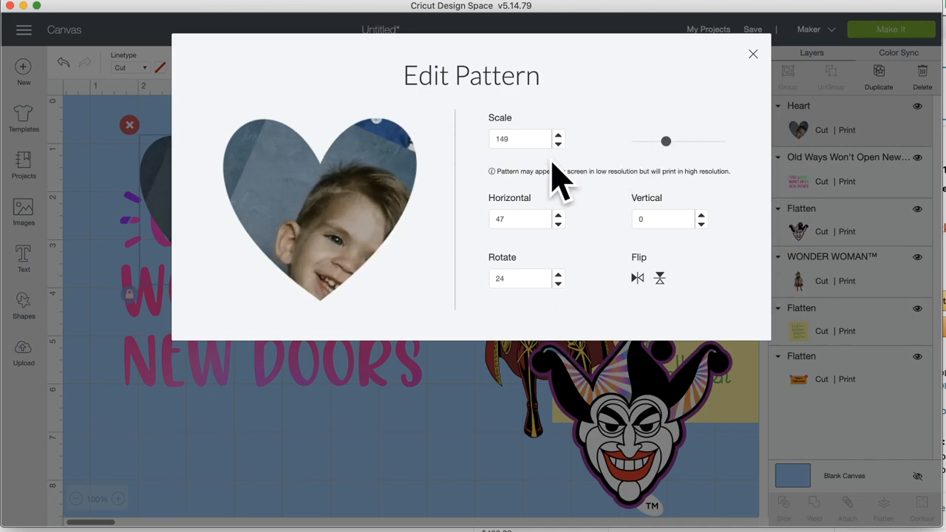
# - Try raising the photo pattern's vertical offset to 20
pyautogui.click(700, 215)
pyautogui.click(700, 215)
pyautogui.click(700, 216)
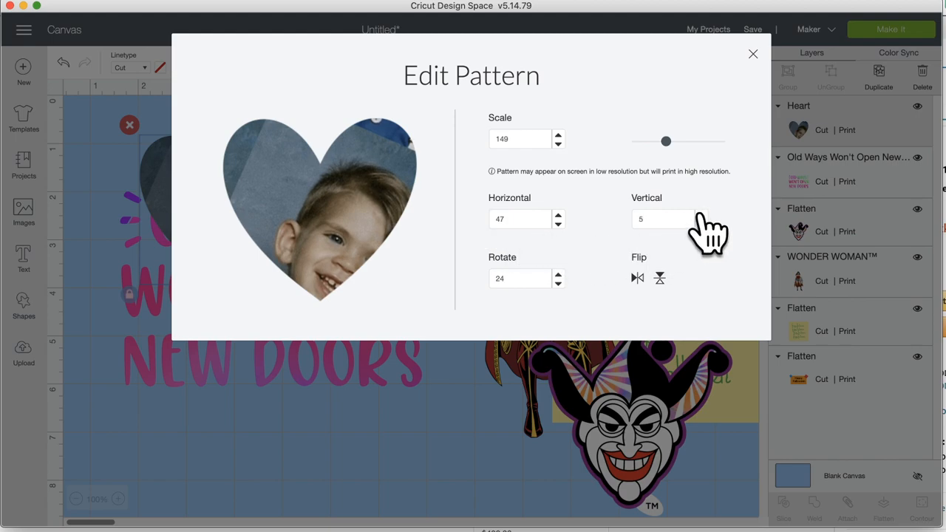
pyautogui.click(700, 215)
pyautogui.click(700, 215)
pyautogui.click(700, 215)
pyautogui.click(700, 215)
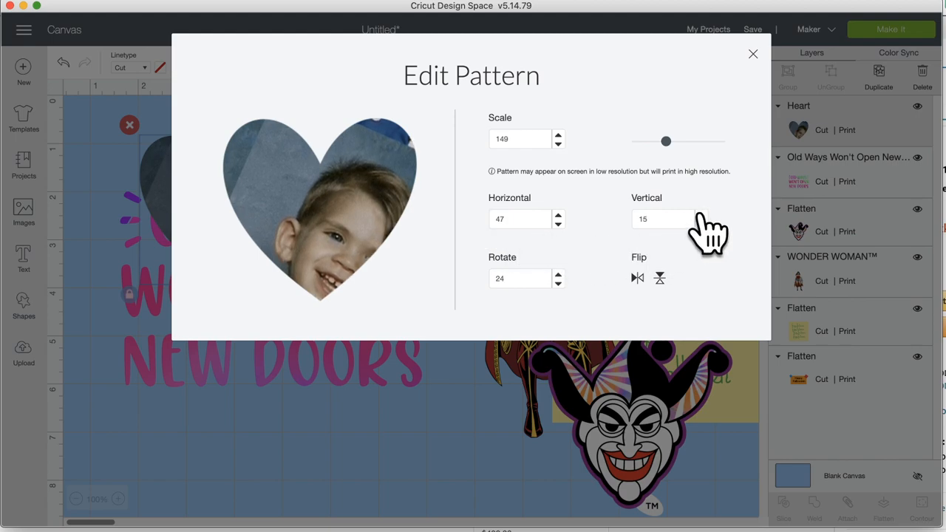
pyautogui.click(700, 216)
pyautogui.click(700, 216)
pyautogui.click(701, 215)
pyautogui.click(700, 215)
pyautogui.click(700, 215)
# - Try vertical offsets of 50 and 100 for the photo pattern, and set the offset to 175
pyautogui.doubleClick(647, 216)
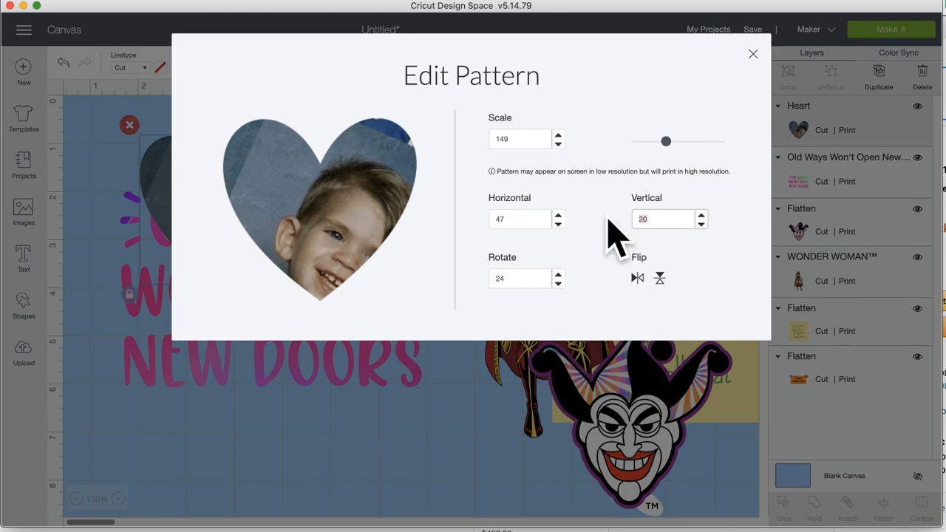
pyautogui.write('50')
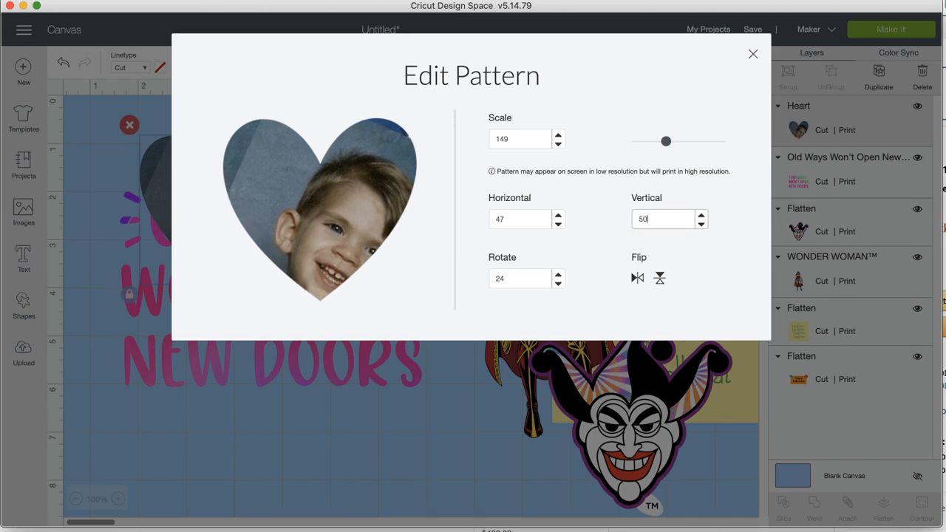
pyautogui.write('100')
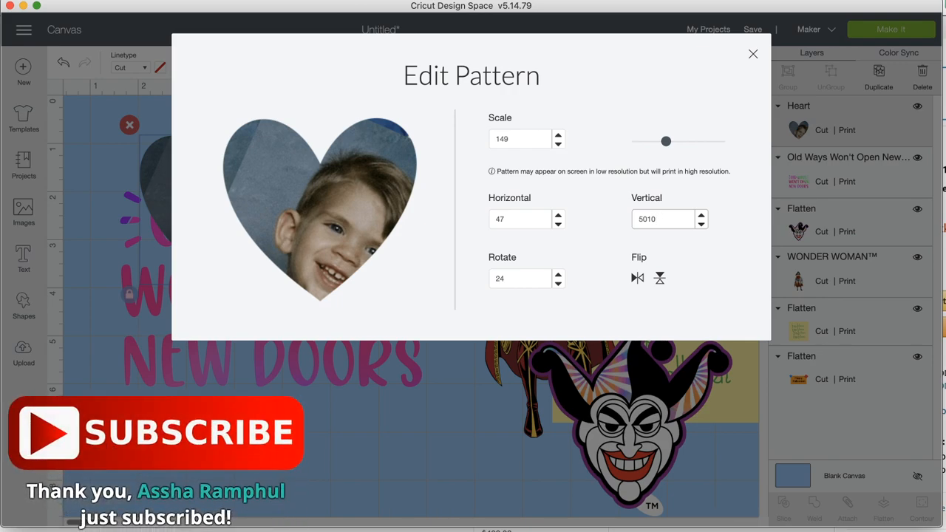
pyautogui.press('BackSpace')
pyautogui.press('BackSpace')
pyautogui.press('BackSpace')
pyautogui.press('BackSpace')
pyautogui.write('100')
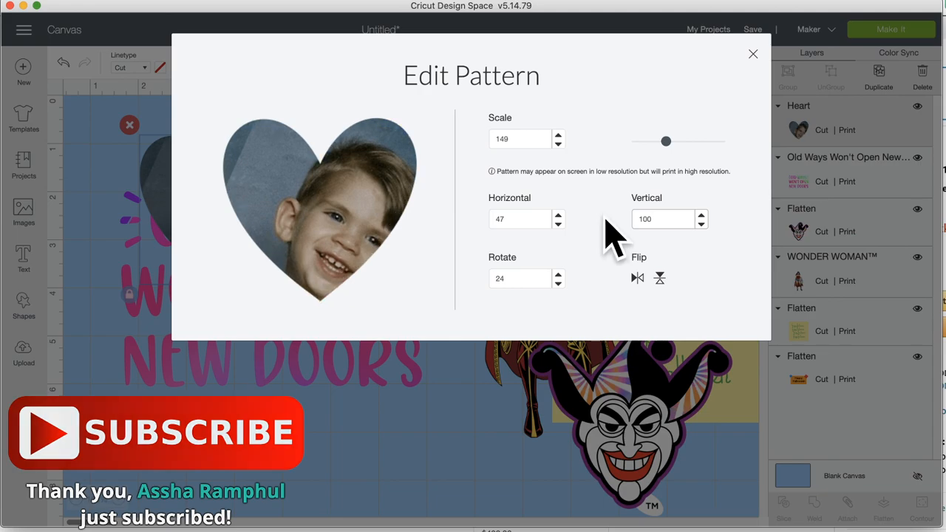
pyautogui.press('BackSpace')
pyautogui.press('BackSpace')
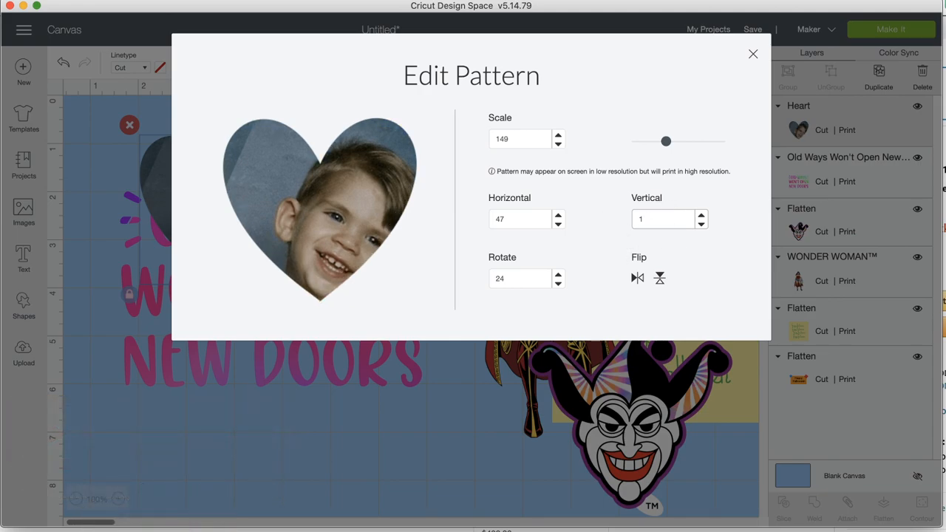
pyautogui.write('75')
# - Close the pattern editor and move the heart to about X 3.014, Y 0.834 over the phrase
pyautogui.click(418, 402)
pyautogui.moveTo(259, 201); pyautogui.dragTo(306, 201)
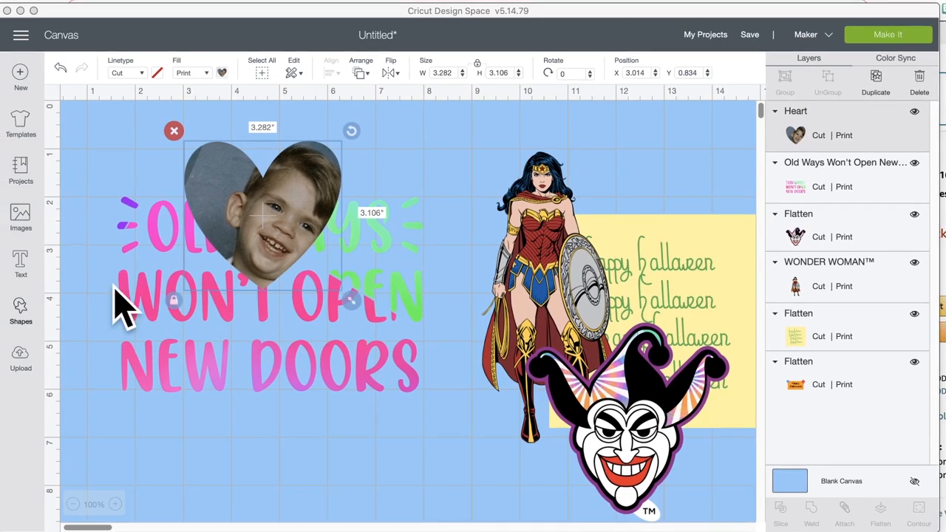
pyautogui.hscroll(1, 517, 152)
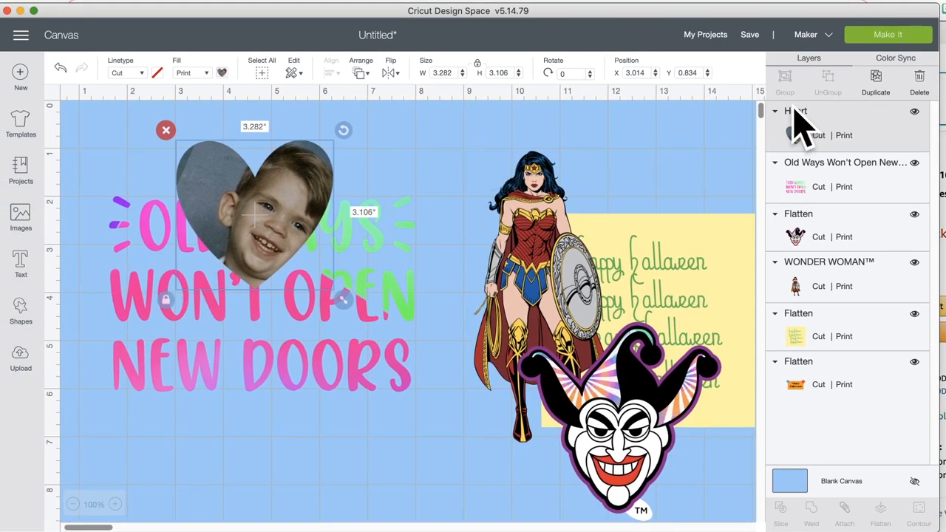
# - Take the project through mat preparation to the print setup and enable Use System Dialog
pyautogui.click(883, 39)
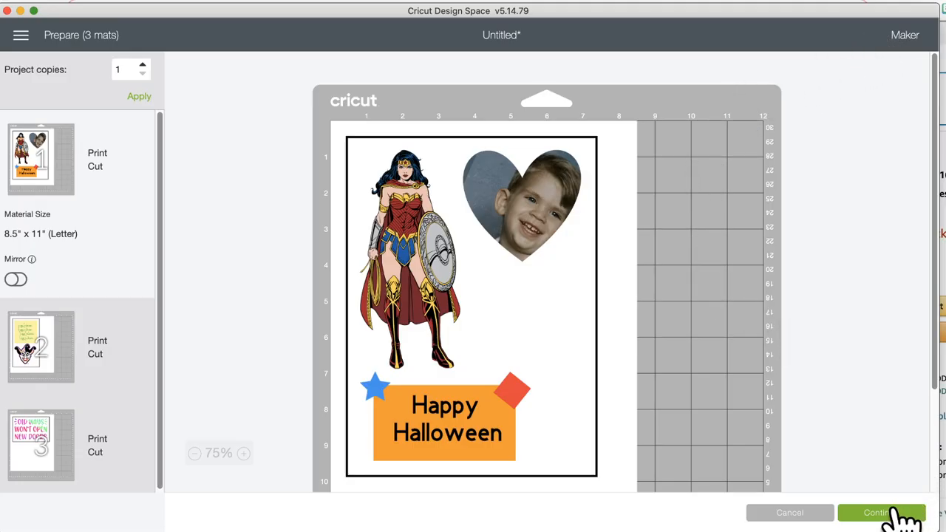
pyautogui.click(902, 520)
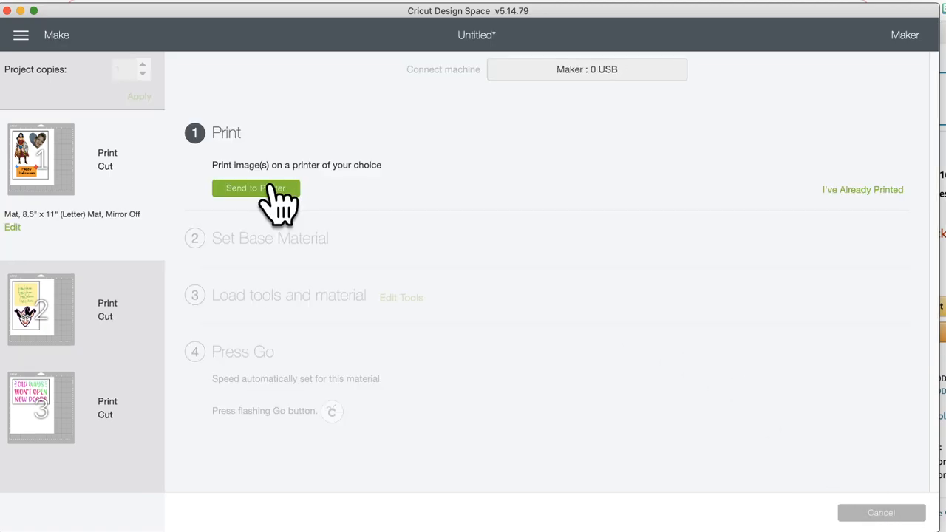
pyautogui.click(271, 189)
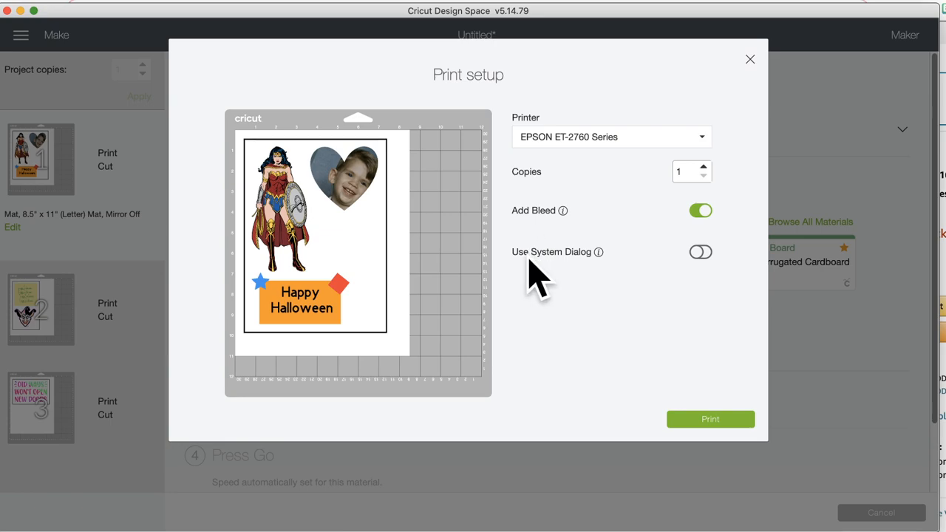
pyautogui.click(700, 253)
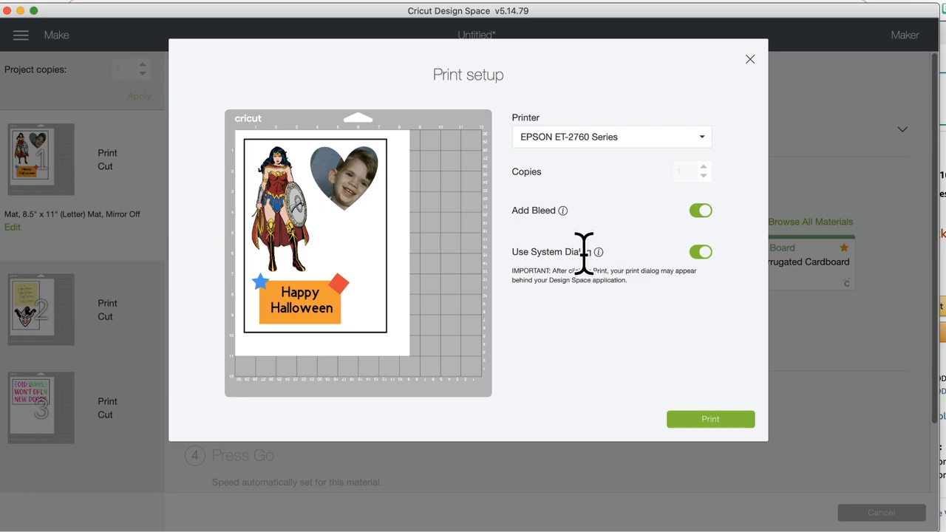
# - Open the system print dialog for the first mat and bring the whole dialog into view
pyautogui.click(718, 420)
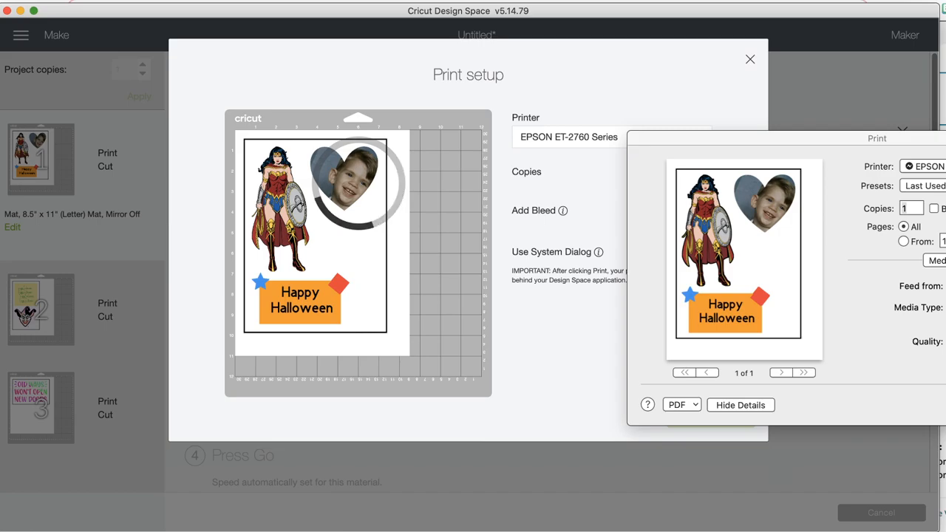
pyautogui.moveTo(939, 138)
pyautogui.mouseDown()
pyautogui.moveTo(857, 118)
pyautogui.moveTo(735, 111)
pyautogui.moveTo(945, 154)
pyautogui.mouseUp()
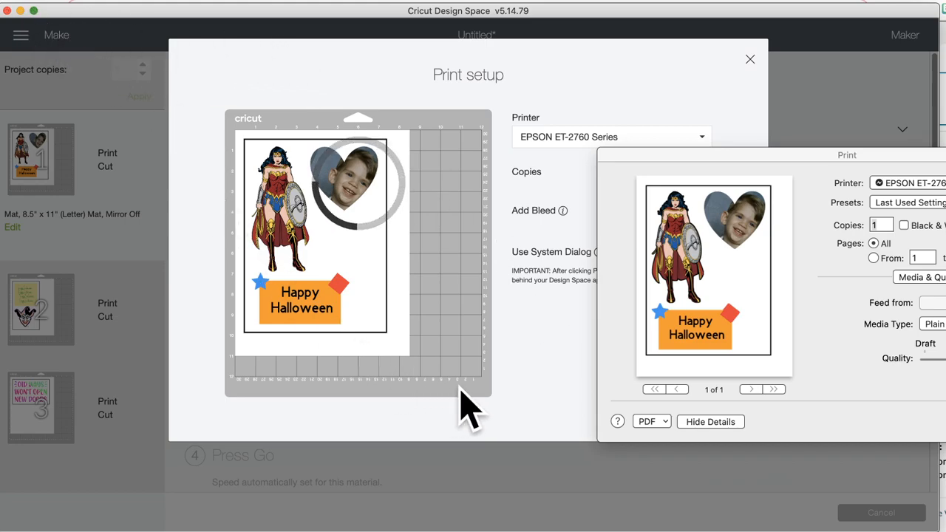
pyautogui.moveTo(803, 157); pyautogui.dragTo(409, 84)
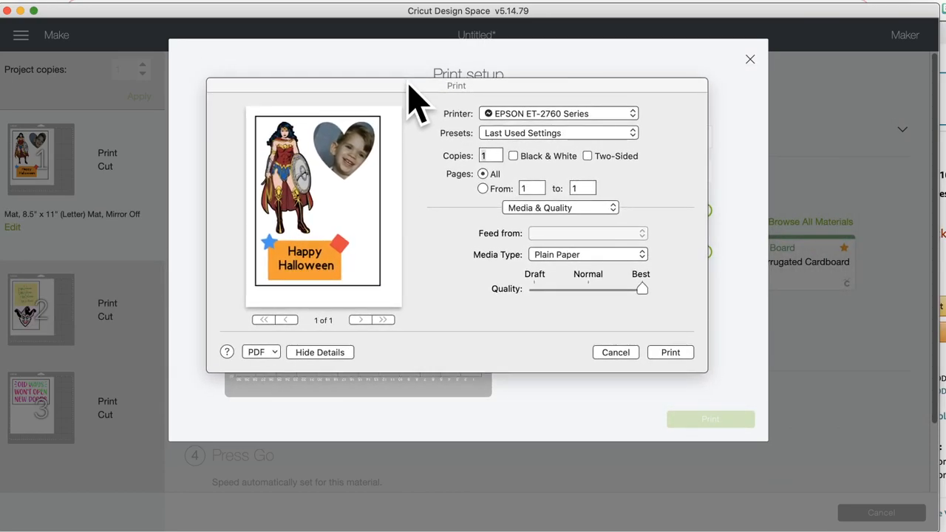
# - Review the available print settings categories and media types, keeping Media & Quality and Plain Paper selected
pyautogui.click(615, 209)
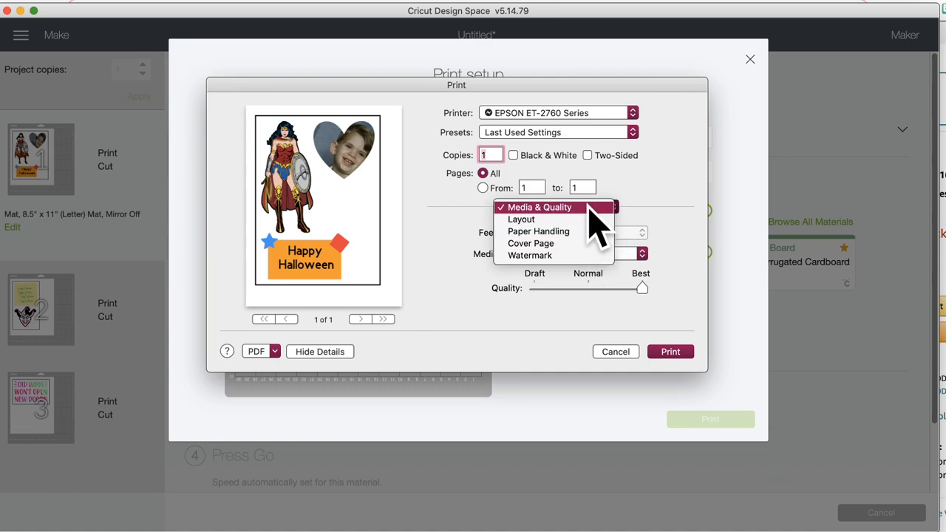
pyautogui.click(588, 198)
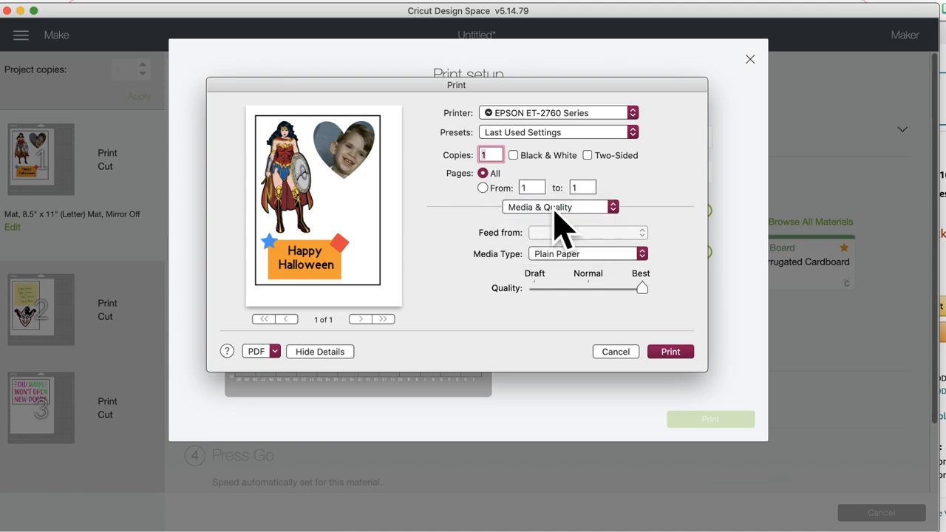
pyautogui.click(641, 254)
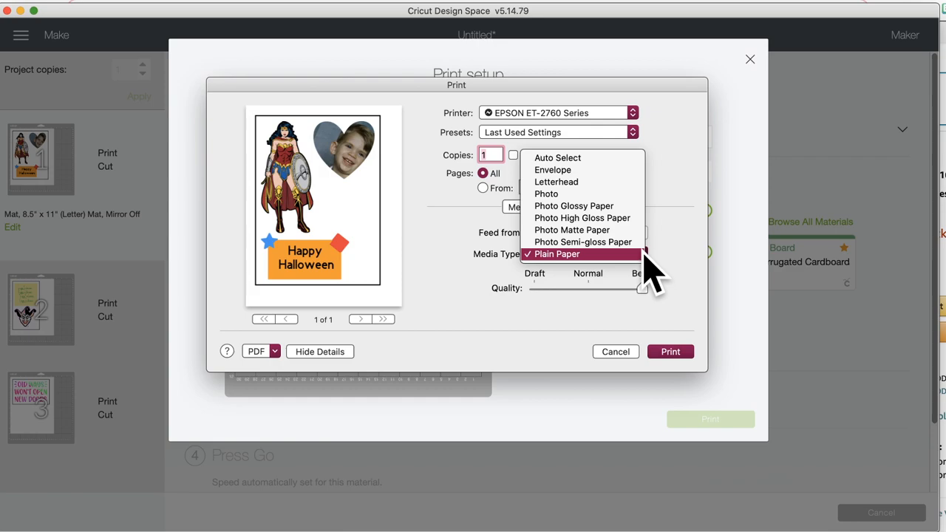
pyautogui.click(577, 256)
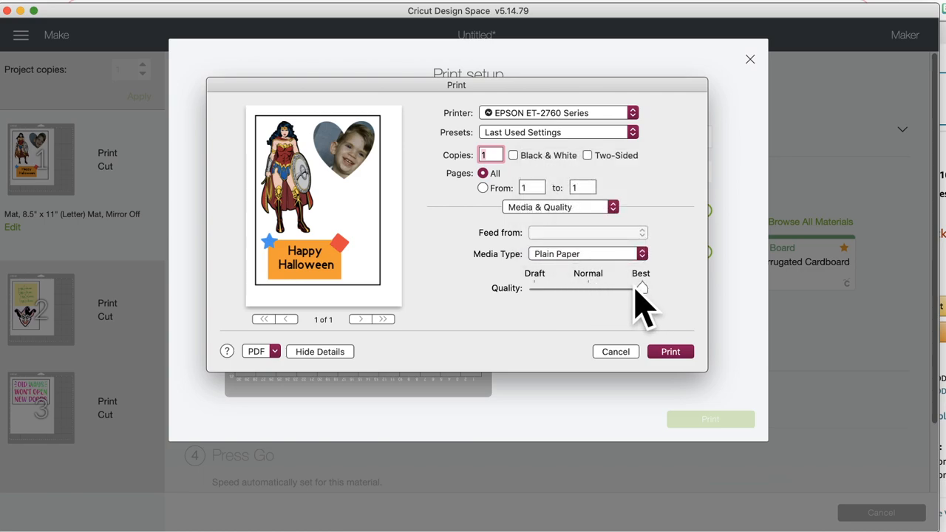
# - Look through the Paper Handling and Layout print settings, and return to Media & Quality
pyautogui.click(612, 208)
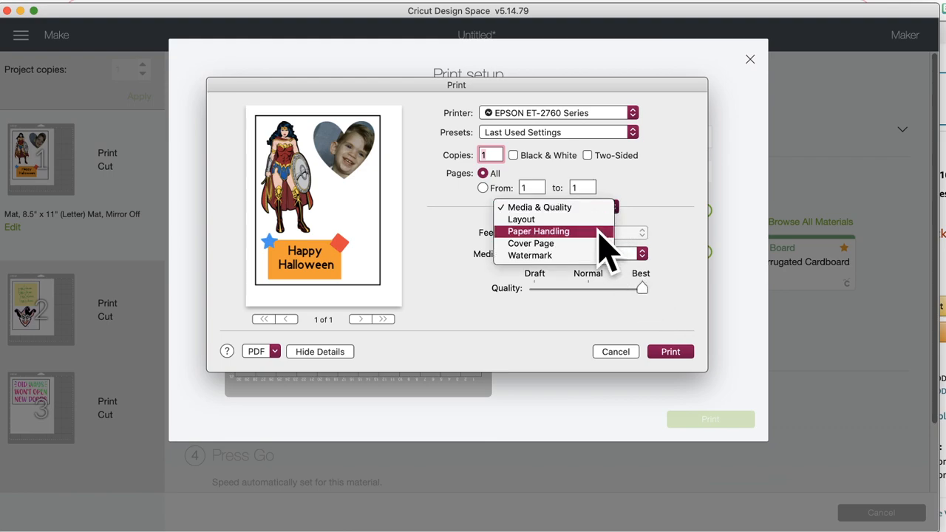
pyautogui.click(600, 233)
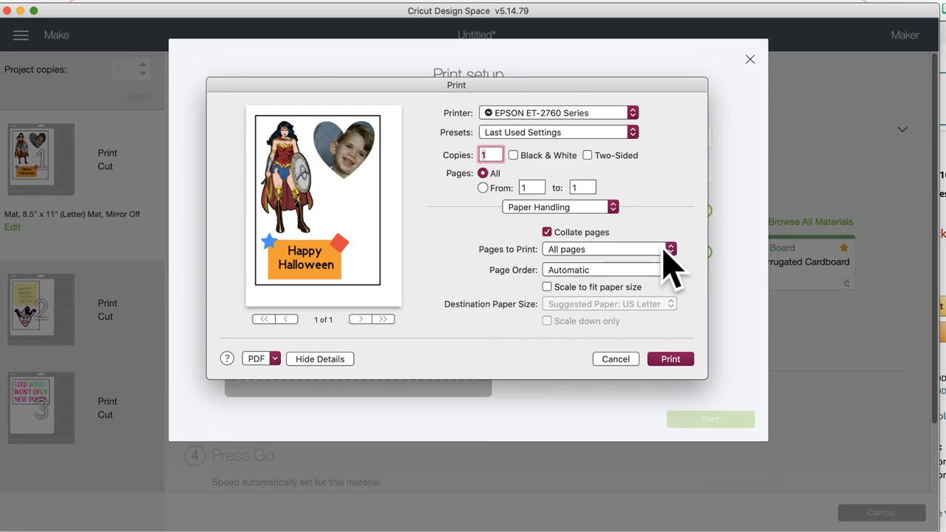
pyautogui.click(616, 209)
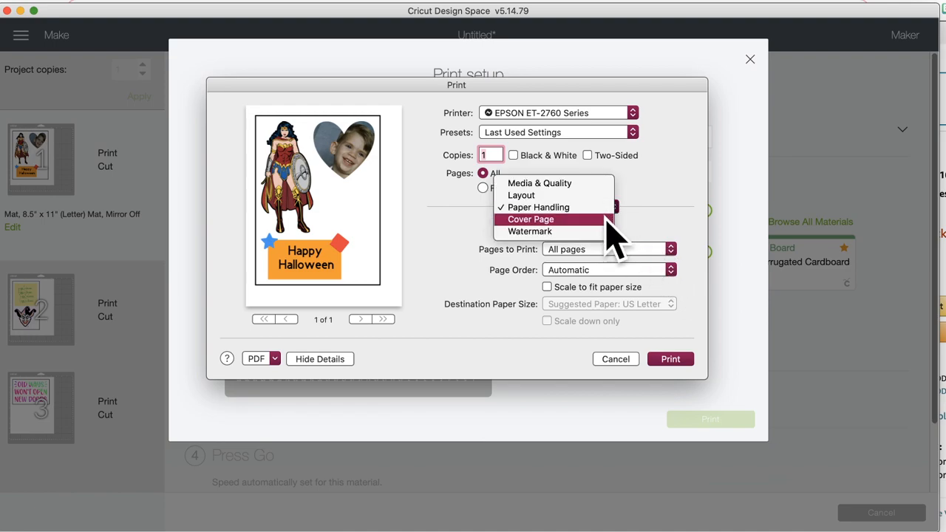
pyautogui.click(598, 195)
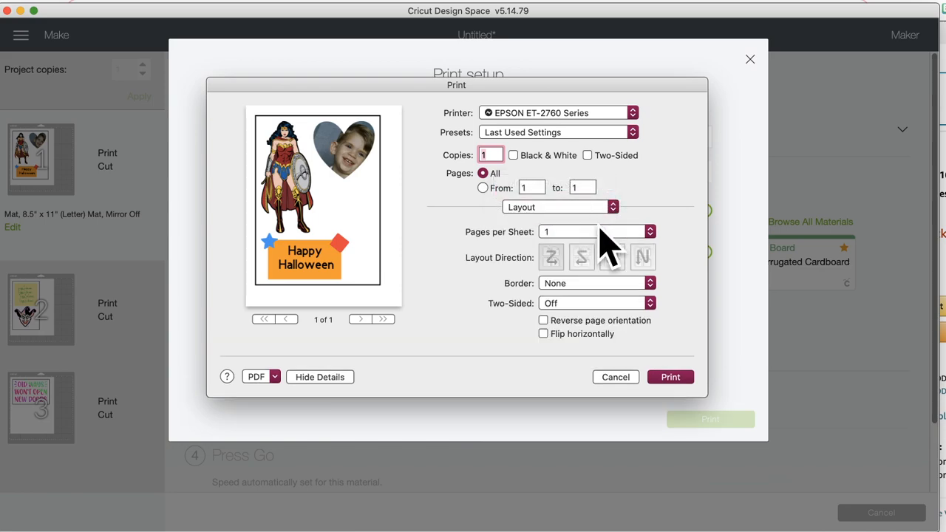
pyautogui.click(618, 208)
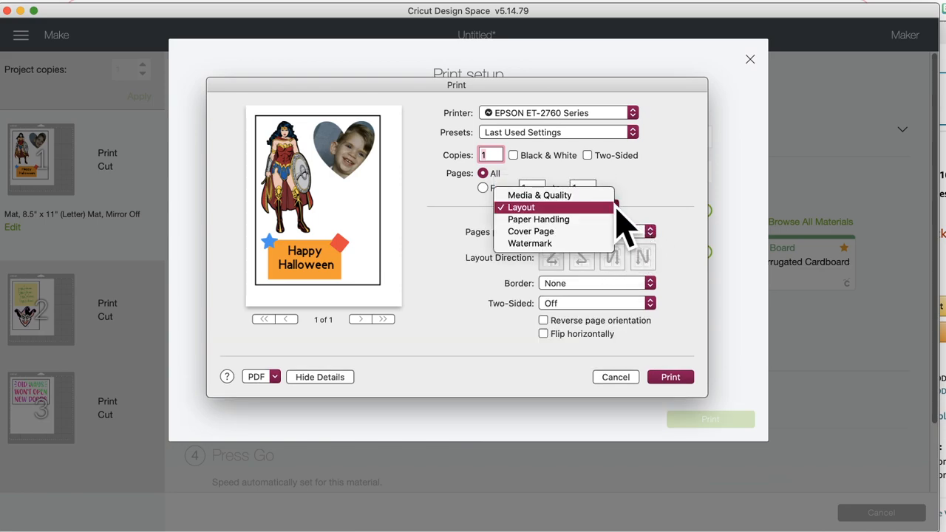
pyautogui.click(592, 195)
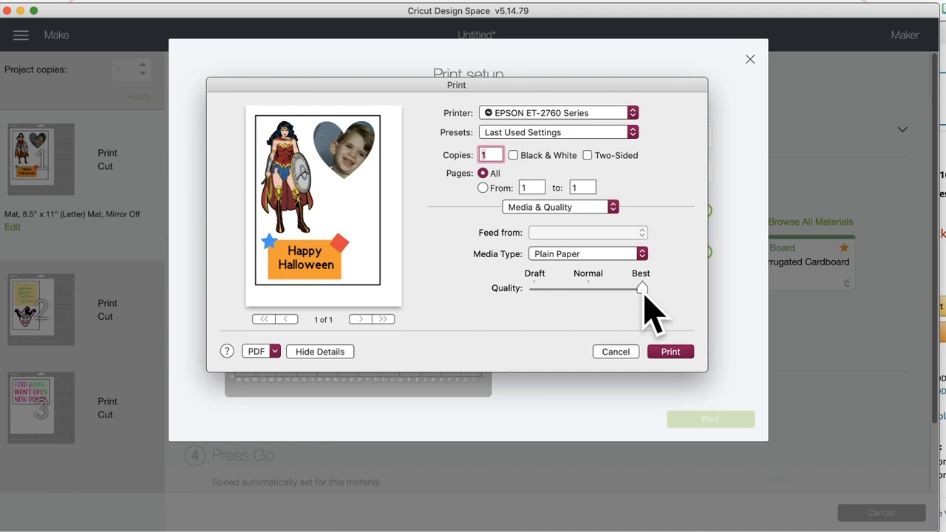
# - Inspect the Save as PDF options for the printout and dismiss them without saving
pyautogui.click(273, 353)
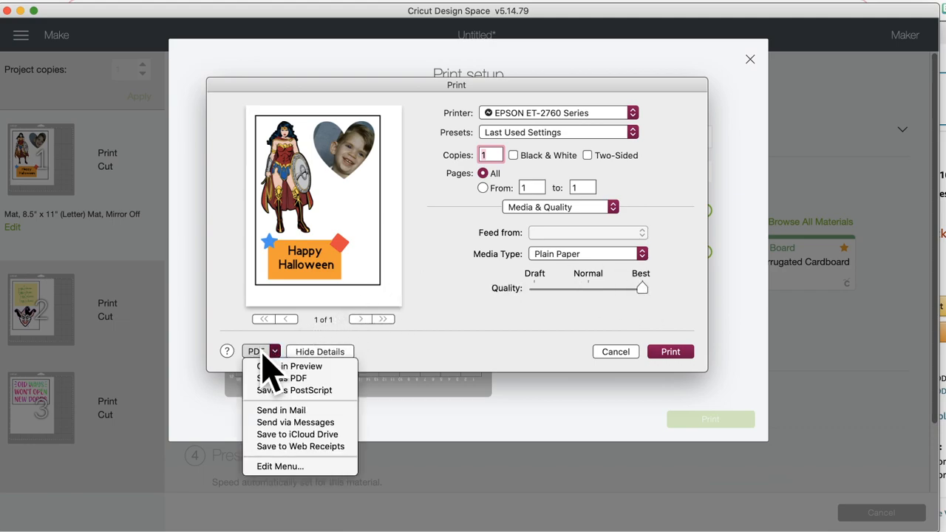
pyautogui.click(326, 380)
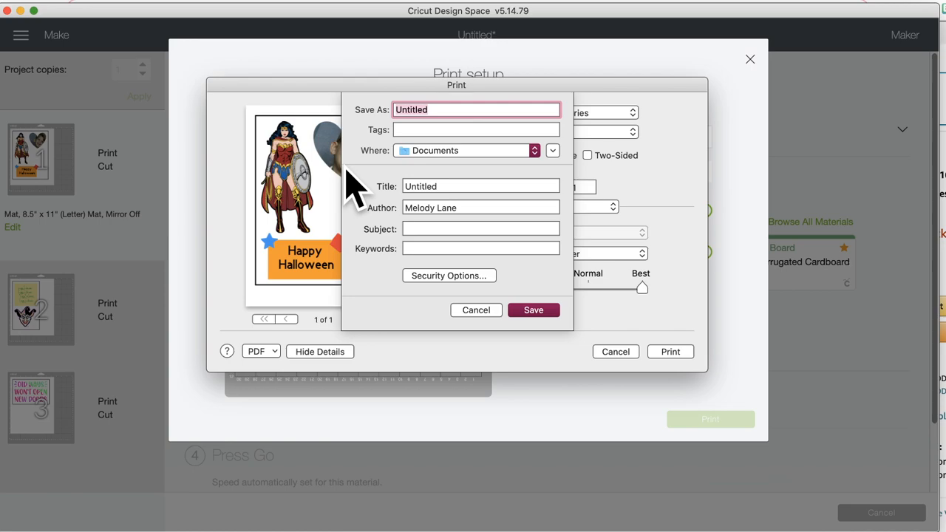
pyautogui.click(479, 310)
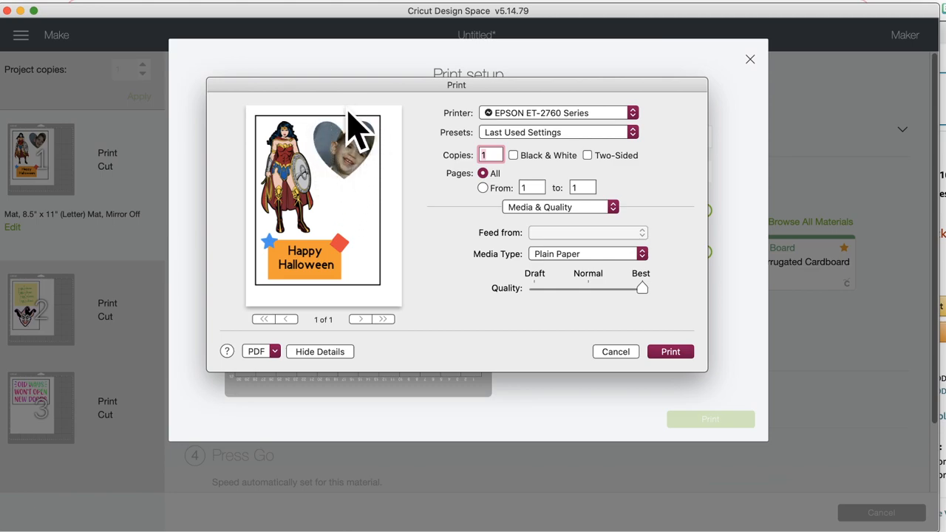
# - Cancel the print job and the cut, and confirm leaving the make process
pyautogui.click(615, 351)
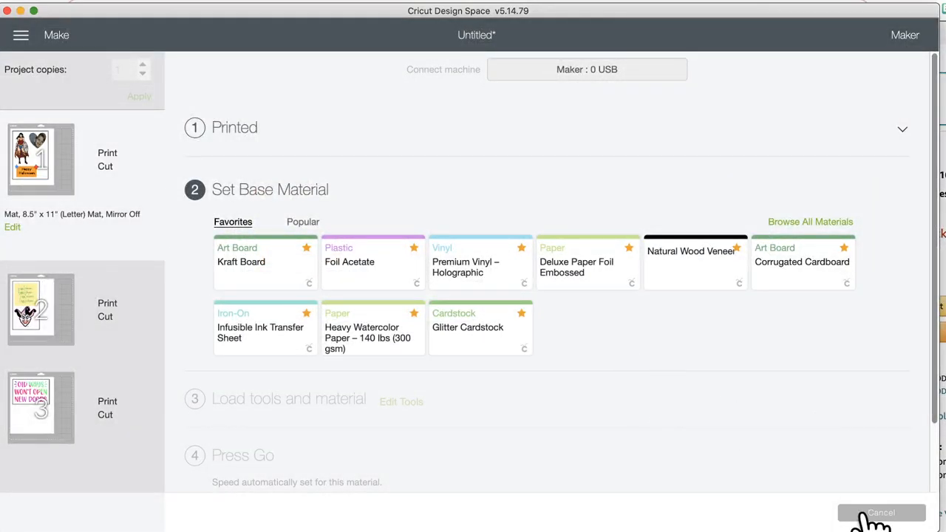
pyautogui.click(866, 515)
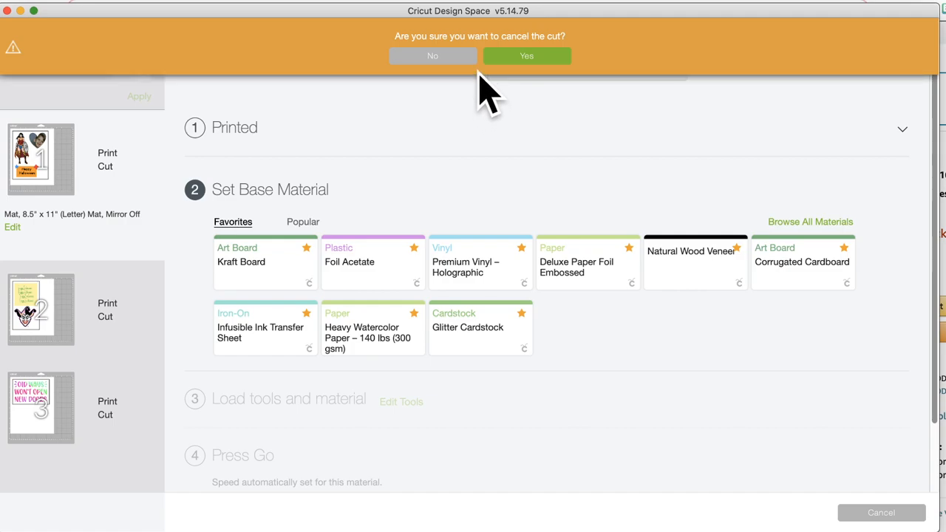
pyautogui.click(521, 56)
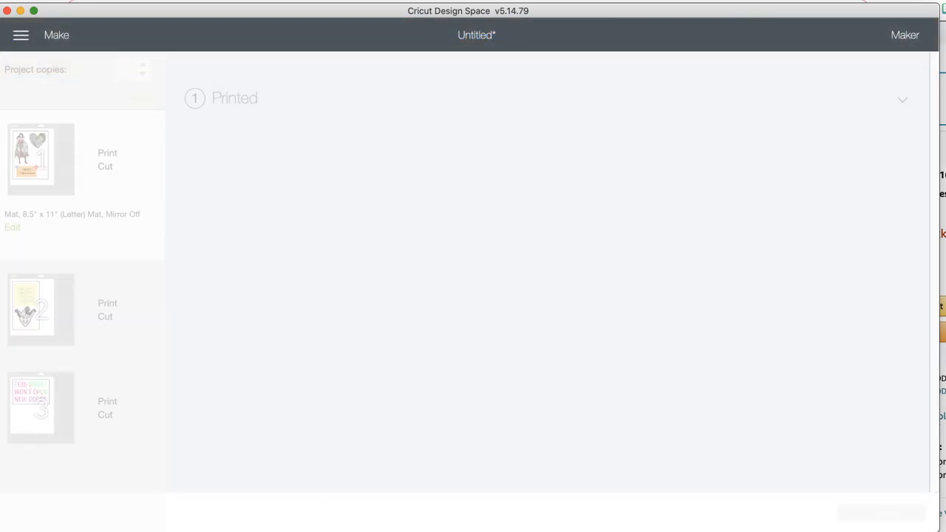
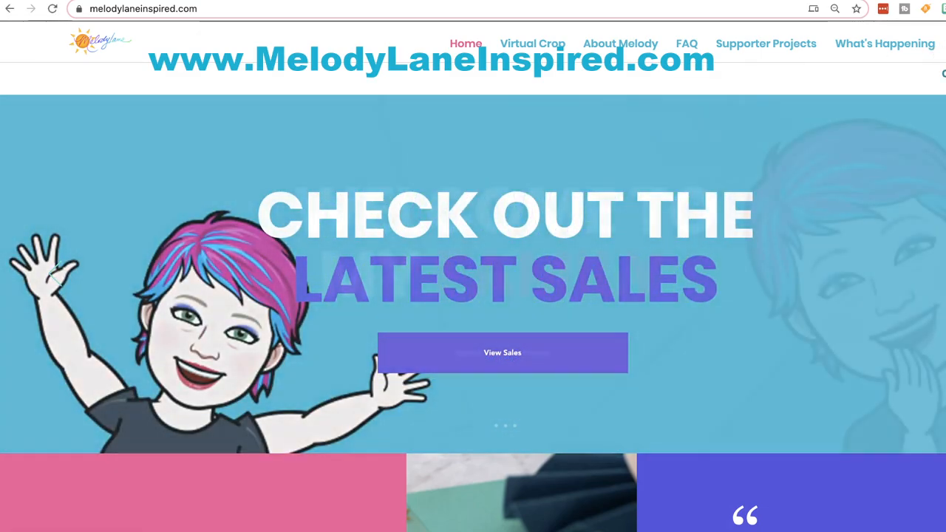
# - Switch to the creator's website and look over the home page down to the contact form and back up
pyautogui.scroll(-15, 754, 212)
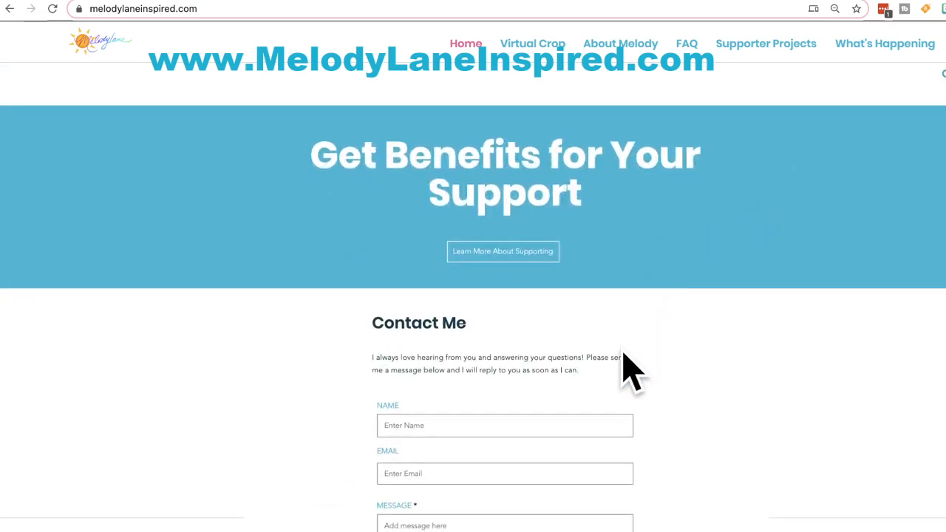
pyautogui.scroll(-4, 584, 303)
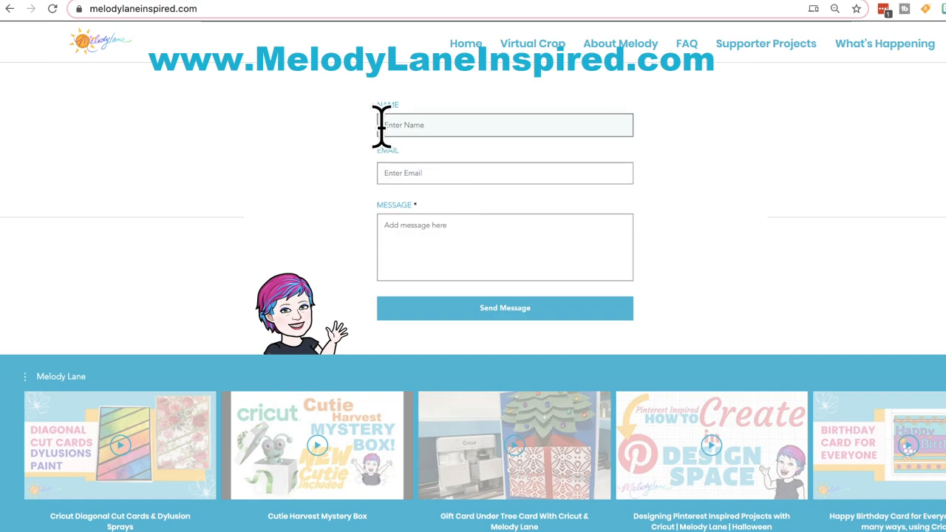
pyautogui.scroll(1, 703, 238)
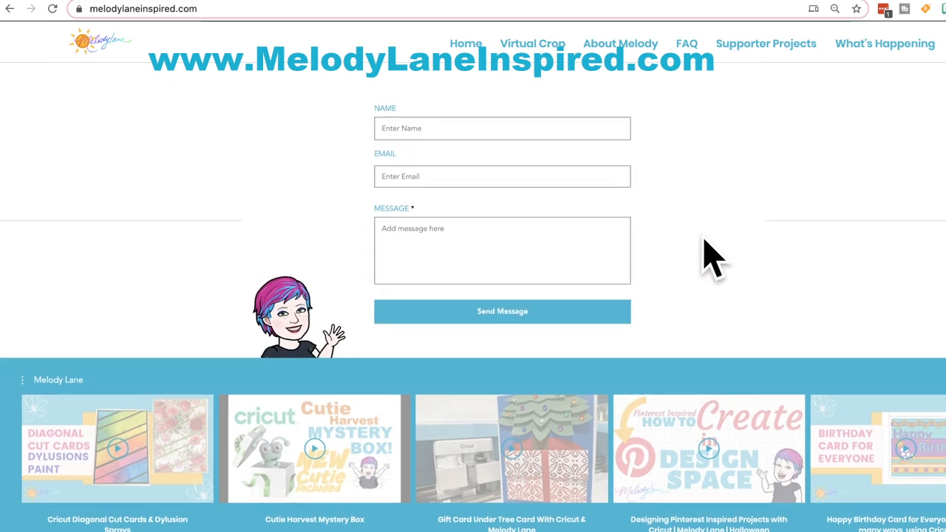
pyautogui.scroll(3, 704, 238)
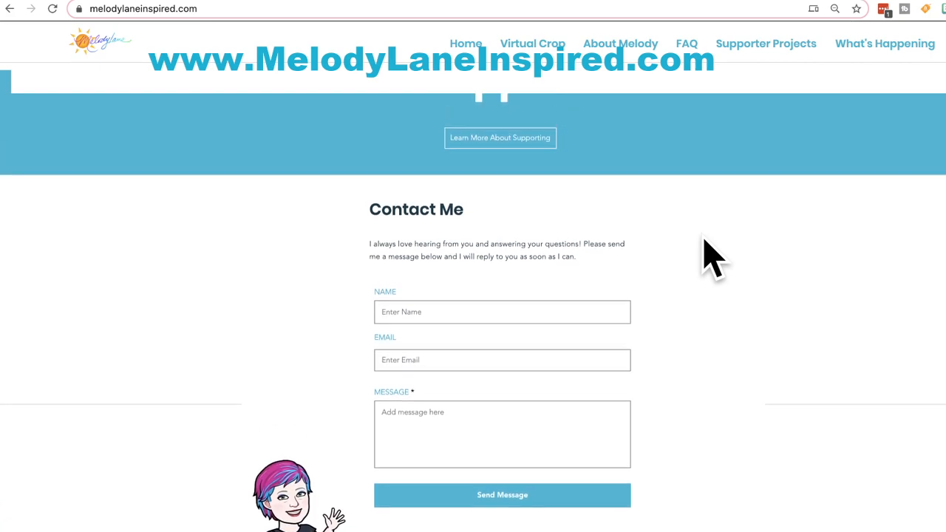
pyautogui.scroll(3, 704, 238)
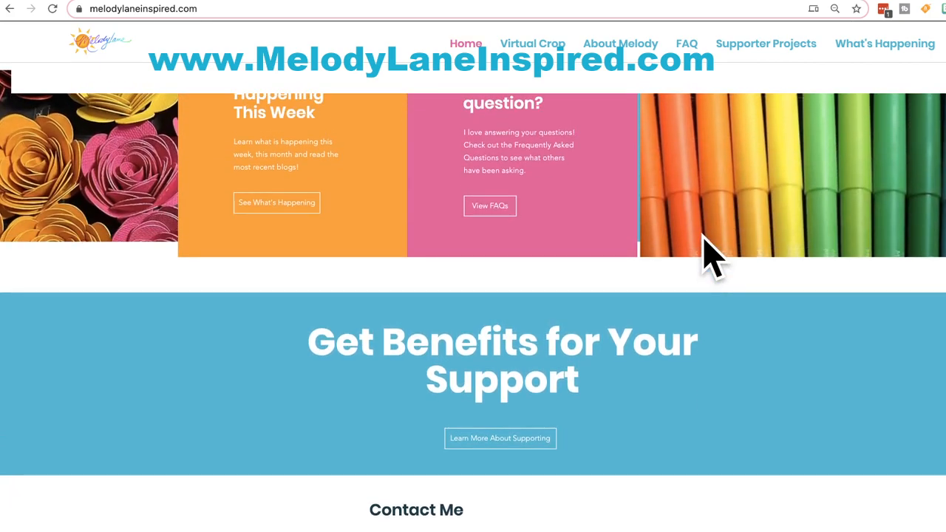
pyautogui.scroll(10, 704, 238)
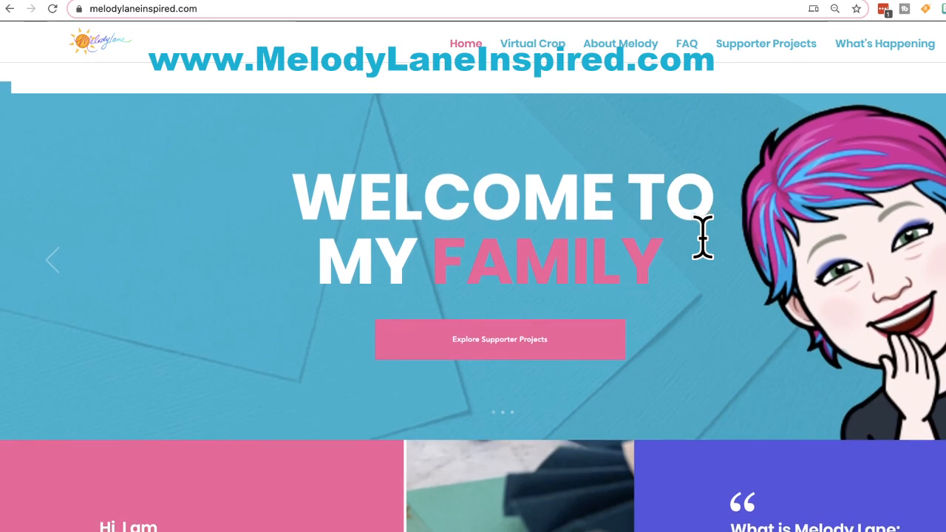
pyautogui.scroll(-3, 702, 237)
pyautogui.scroll(3, 703, 236)
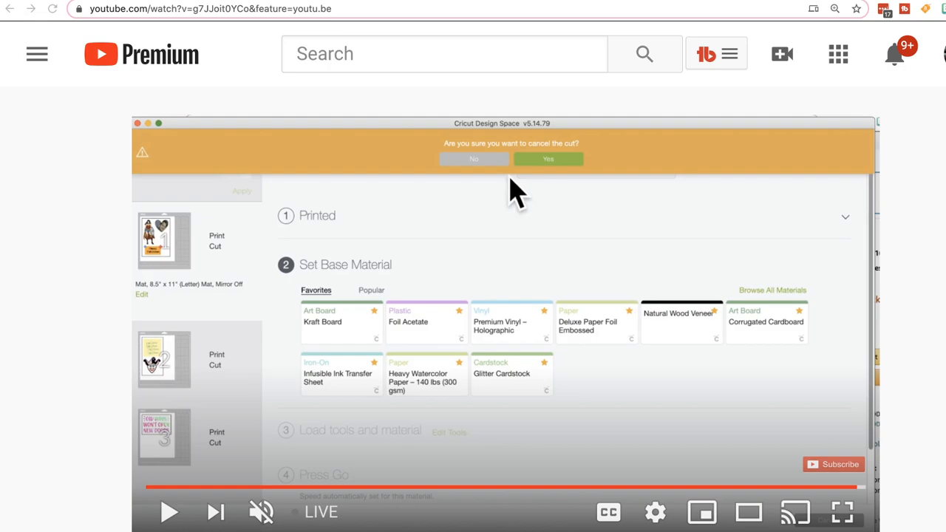
# - Switch to the "Cricut Print then Cut in Design Space" live stream on YouTube and like it
pyautogui.scroll(-4, 403, 353)
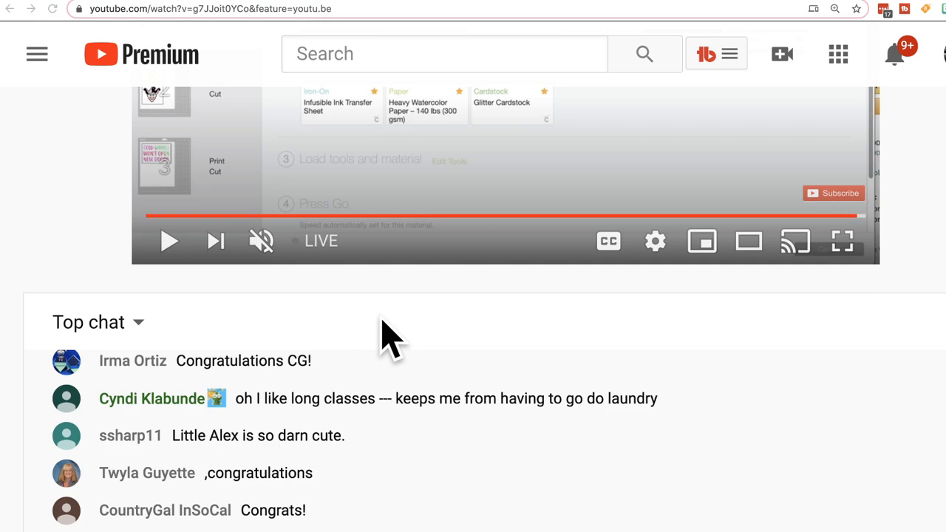
pyautogui.scroll(-5, 411, 281)
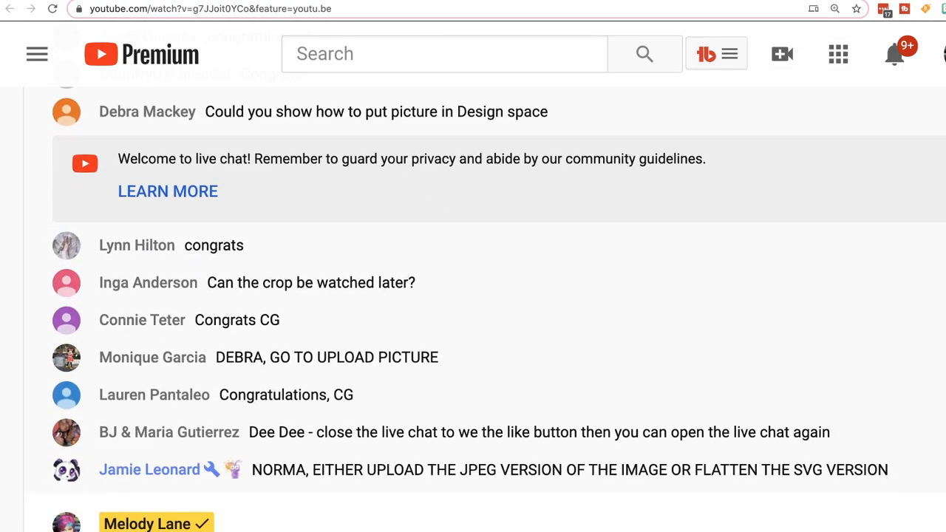
pyautogui.scroll(-6, 474, 296)
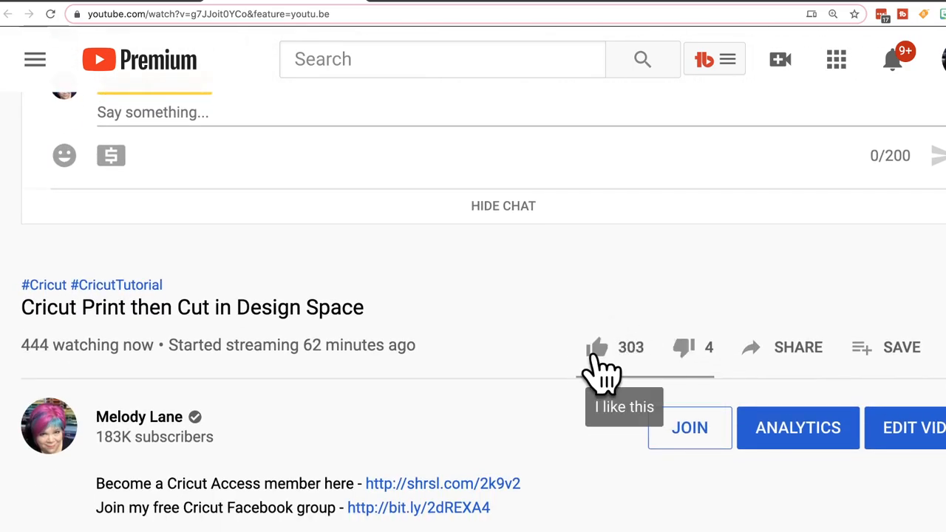
pyautogui.click(596, 354)
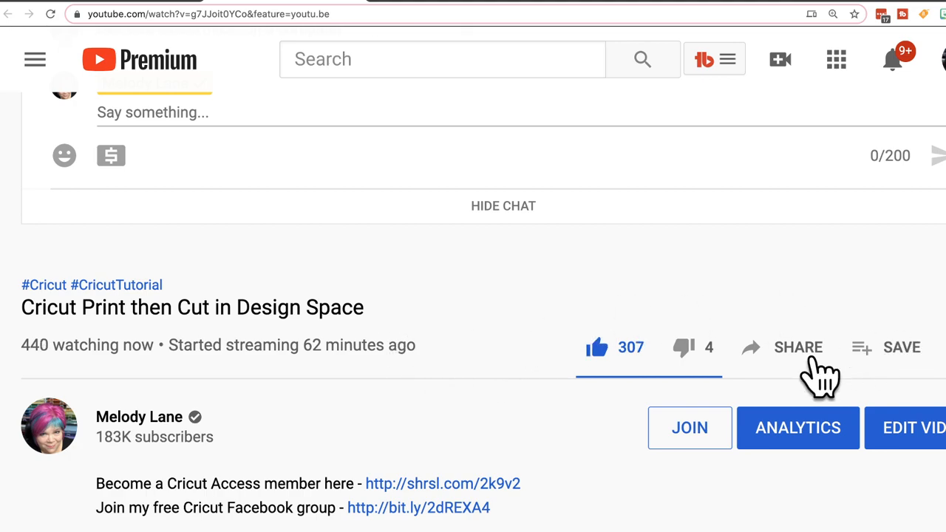
# - View the live stream's sharing options, close them and look back through the earlier chat messages
pyautogui.click(759, 348)
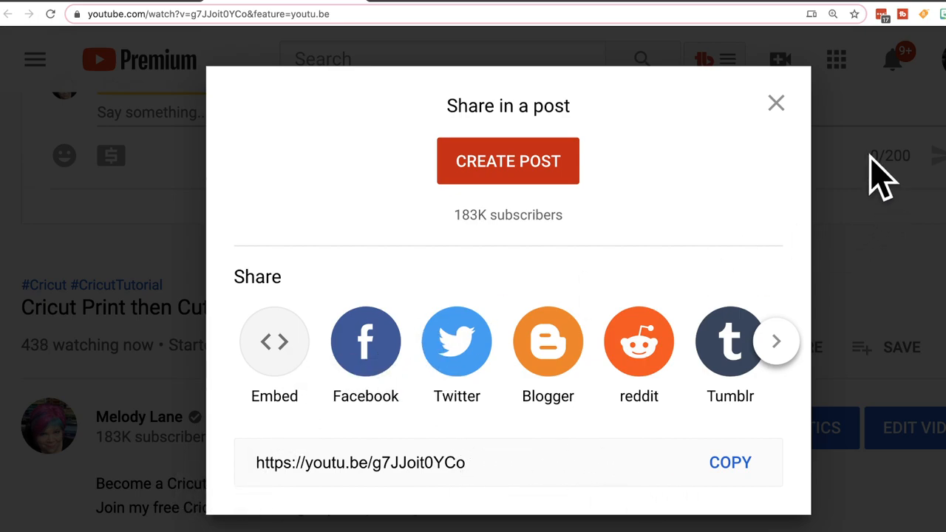
pyautogui.click(777, 104)
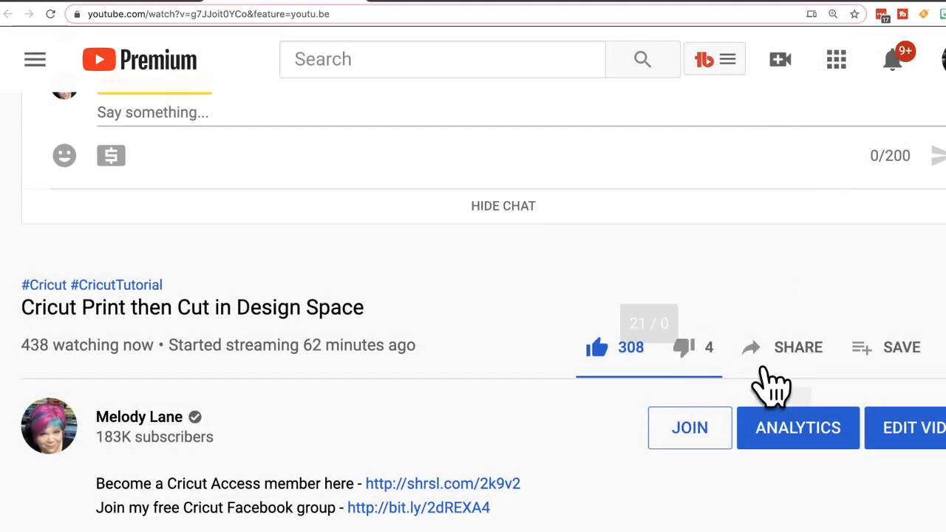
pyautogui.scroll(10, 484, 273)
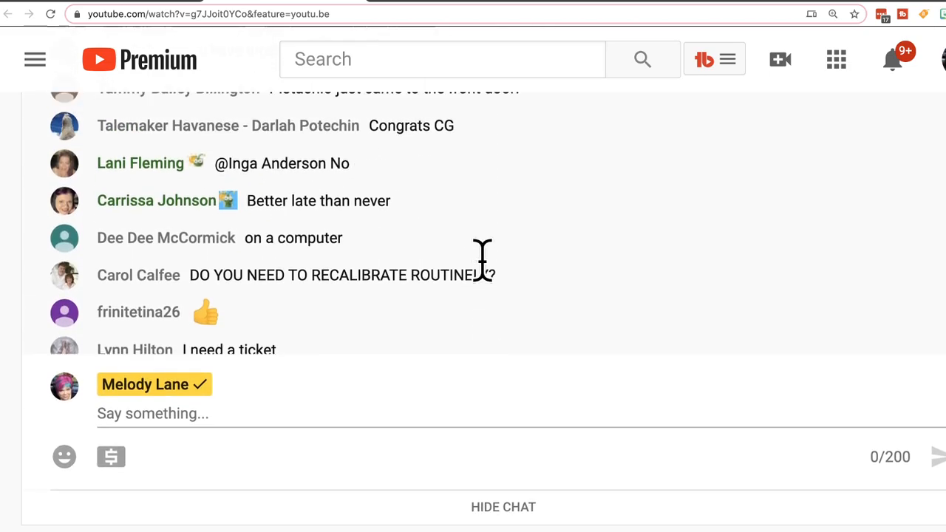
pyautogui.scroll(5, 484, 273)
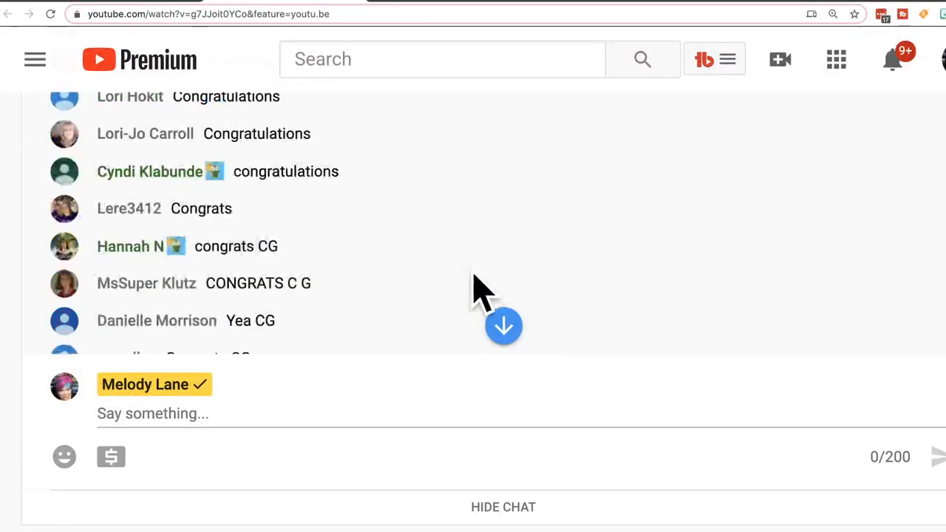
# - Switch back to Cricut Design Space, leave the mat preview and replace the unsaved project with a new blank one
pyautogui.scroll(10, 485, 273)
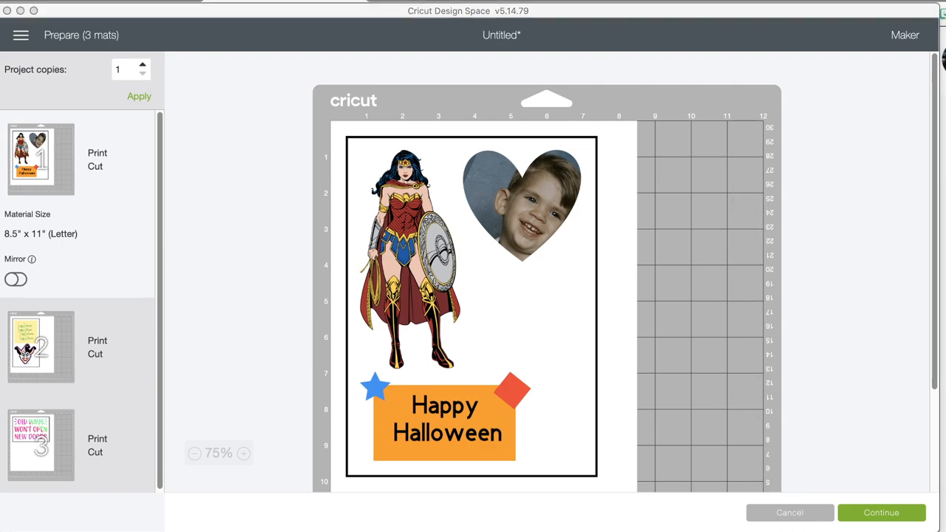
pyautogui.click(801, 515)
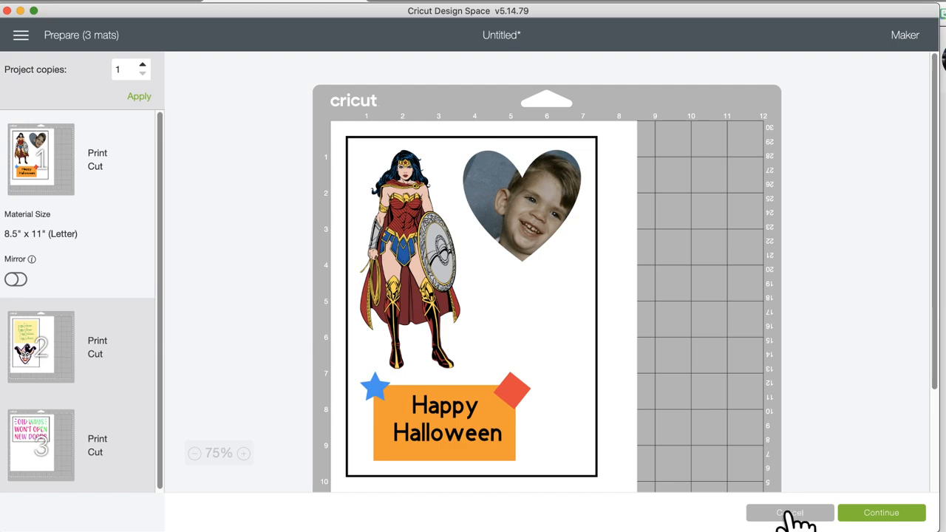
pyautogui.click(797, 516)
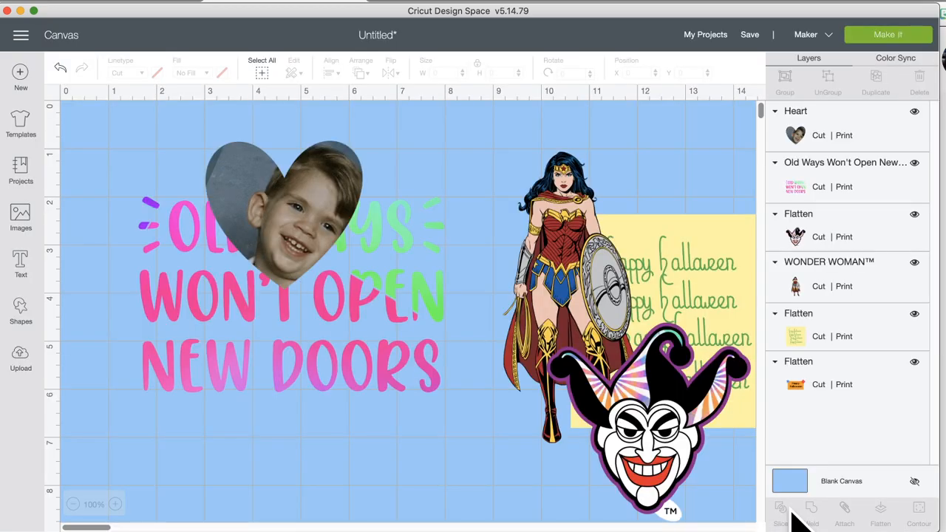
pyautogui.click(21, 72)
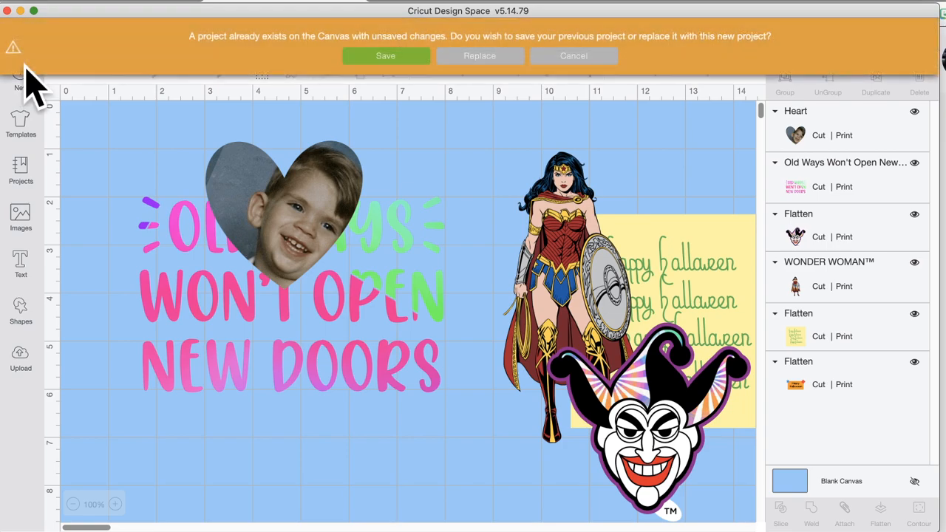
pyautogui.click(482, 59)
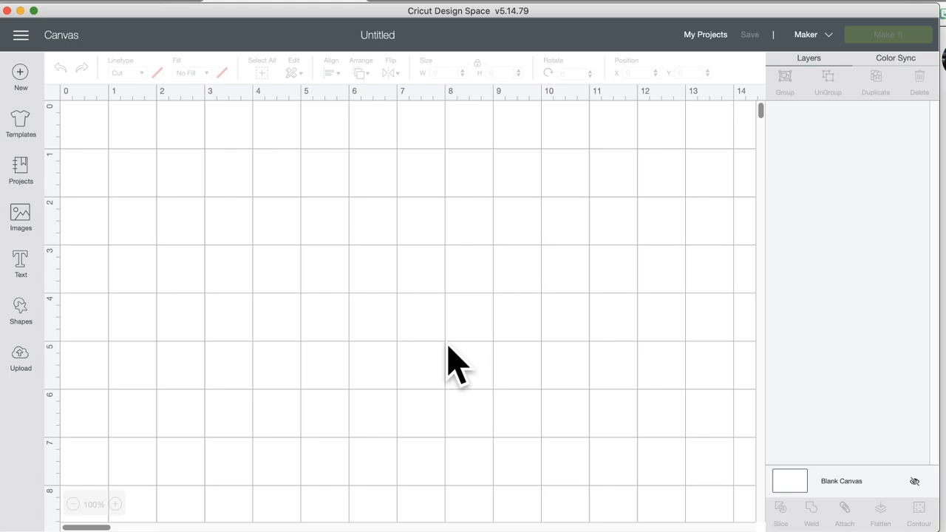
# - Open the machine calibration for Print Then Cut, look over its calibration sheet instructions, and cancel the calibration
pyautogui.click(20, 34)
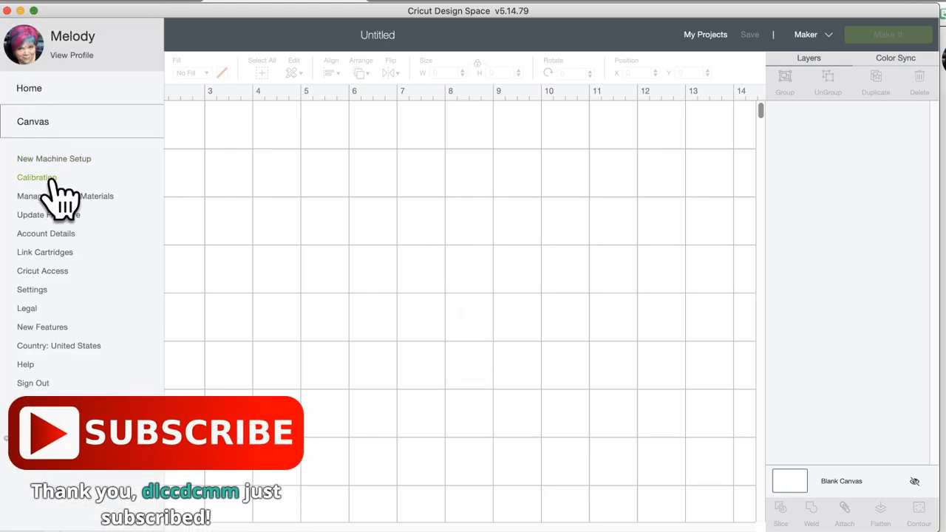
pyautogui.click(255, 196)
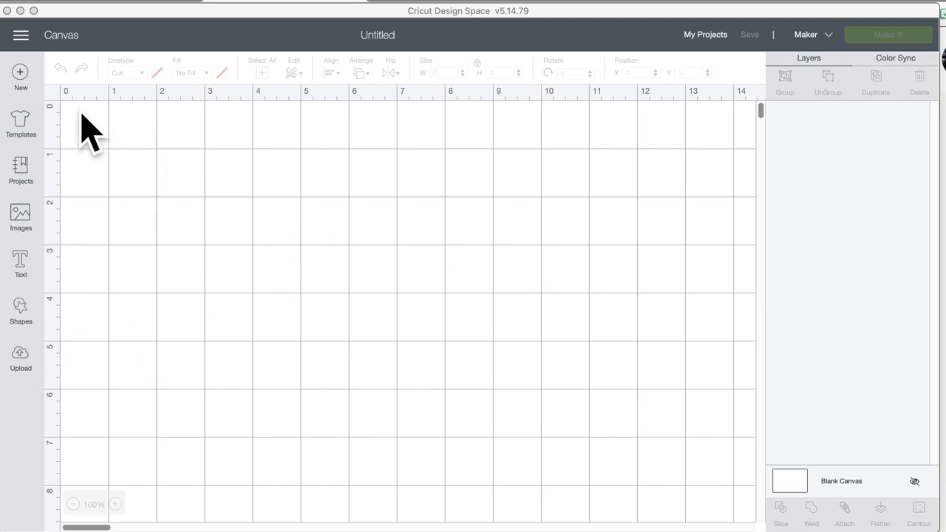
pyautogui.click(19, 36)
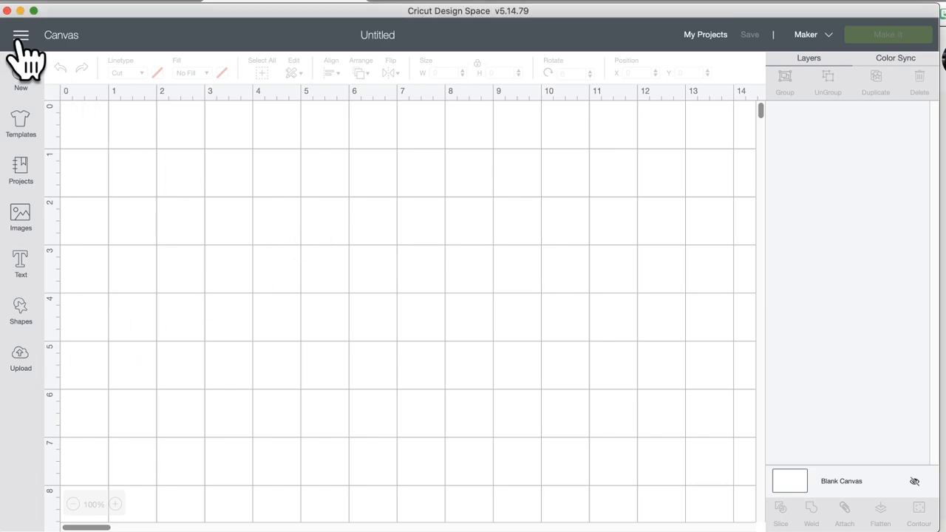
pyautogui.click(20, 35)
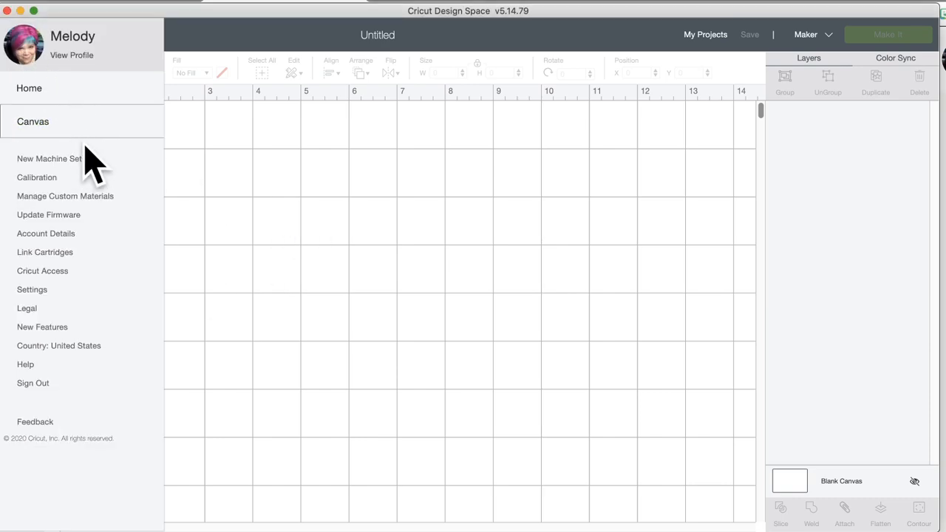
pyautogui.click(41, 177)
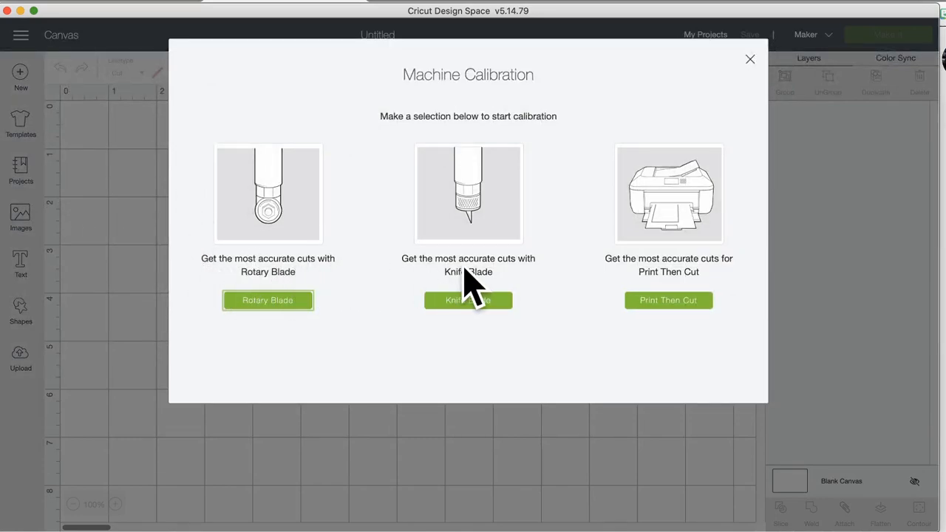
pyautogui.click(670, 304)
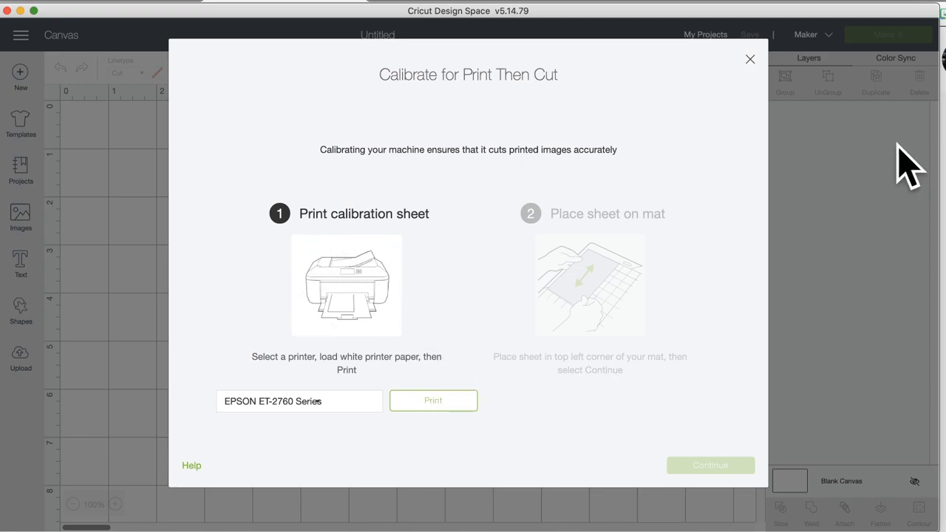
pyautogui.click(749, 59)
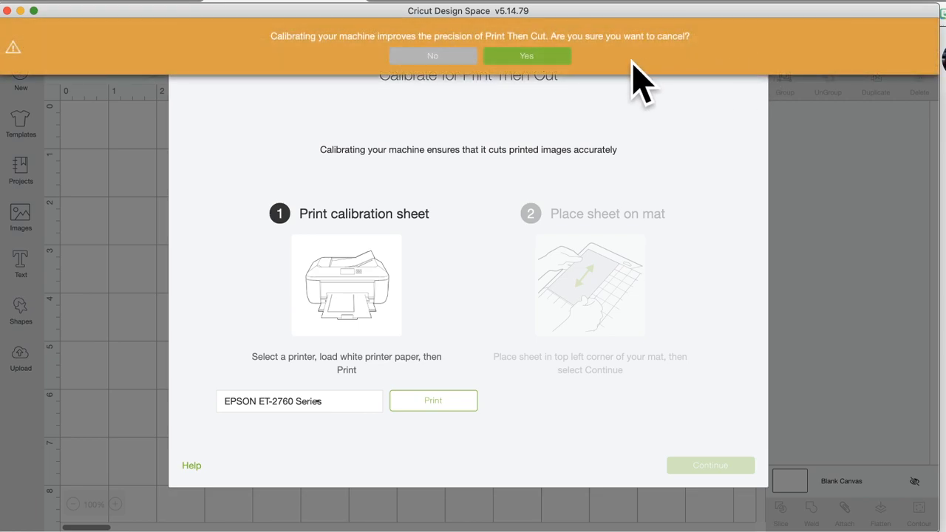
pyautogui.click(526, 58)
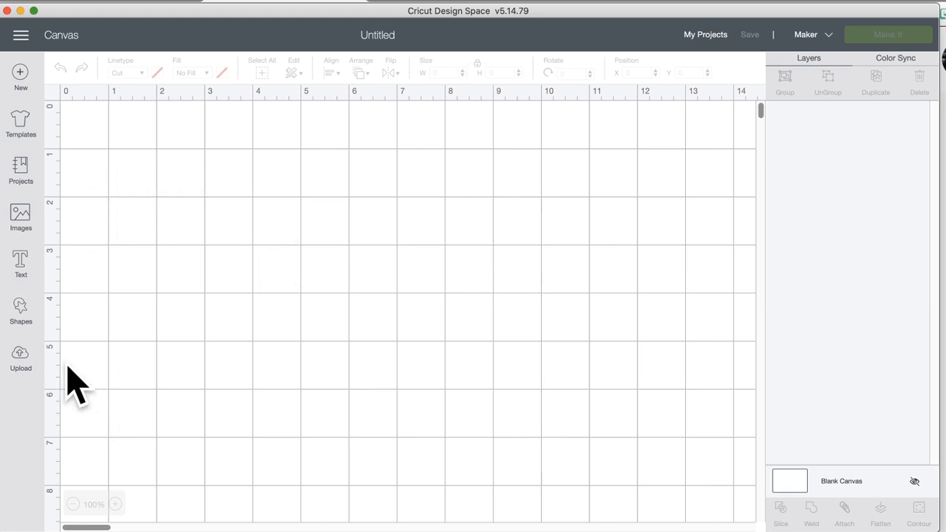
# - Start a pattern fill upload and load the file "Chloe 11 12x12.jpg" from the Desktop
pyautogui.click(30, 368)
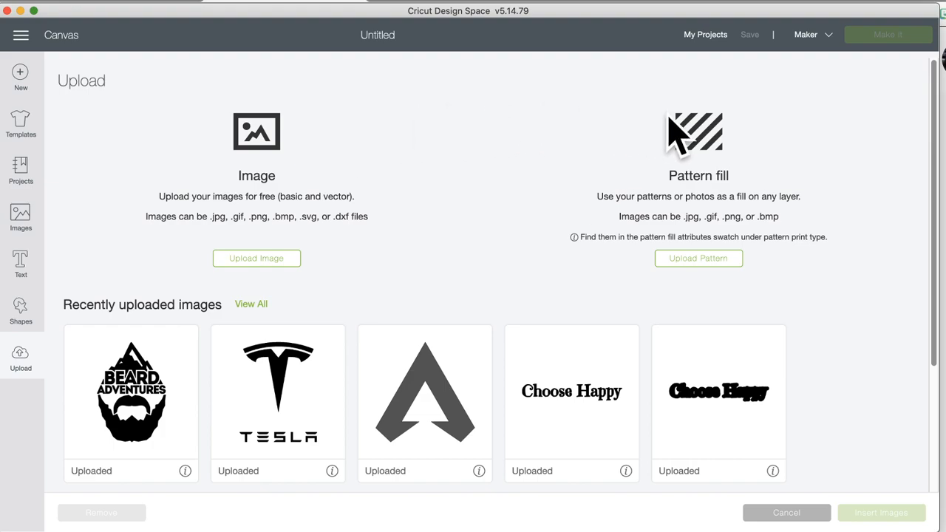
pyautogui.click(698, 264)
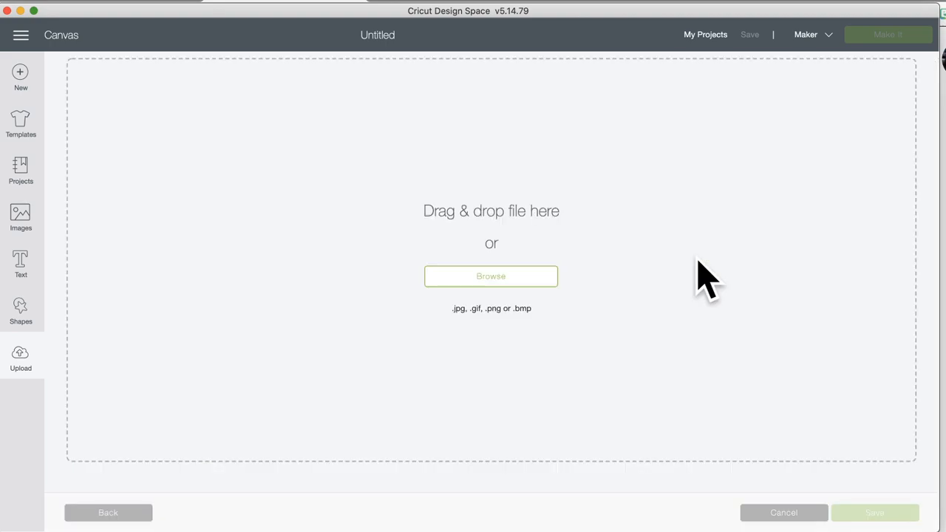
pyautogui.click(485, 277)
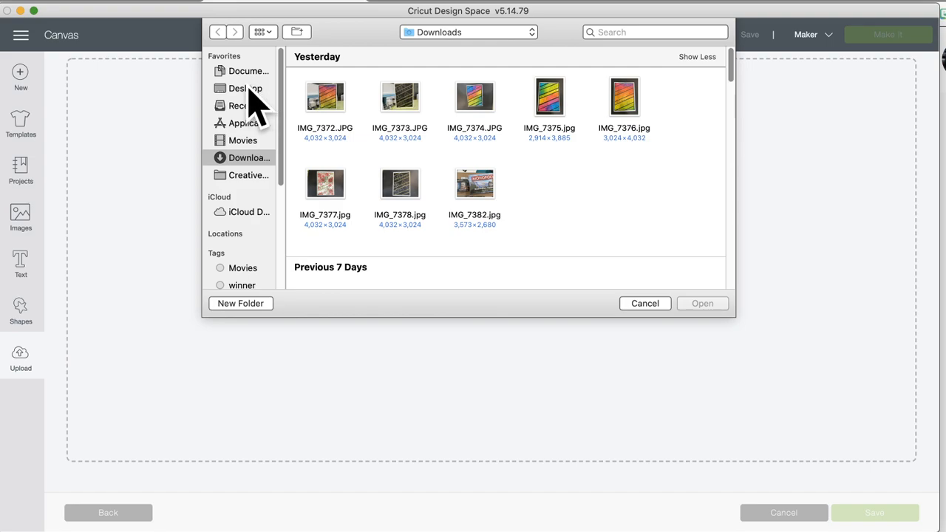
pyautogui.moveTo(249, 94); pyautogui.dragTo(262, 116)
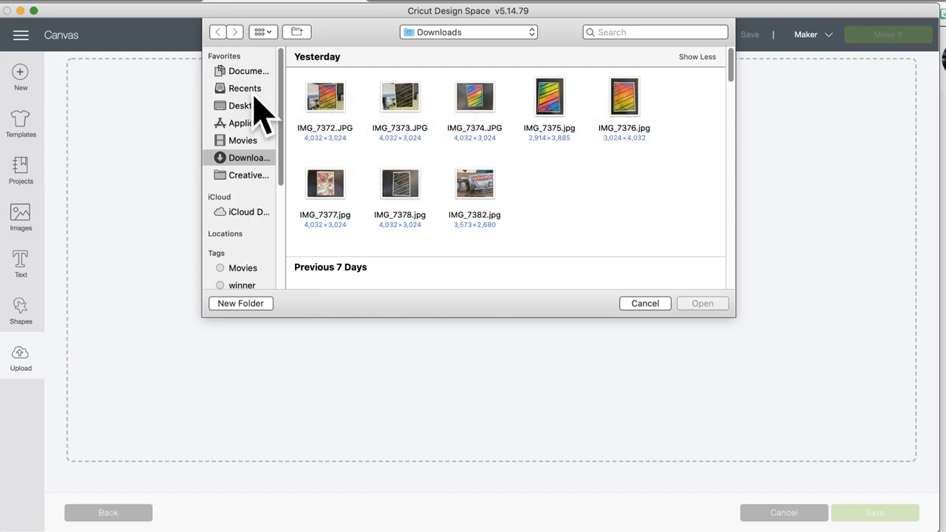
pyautogui.click(251, 105)
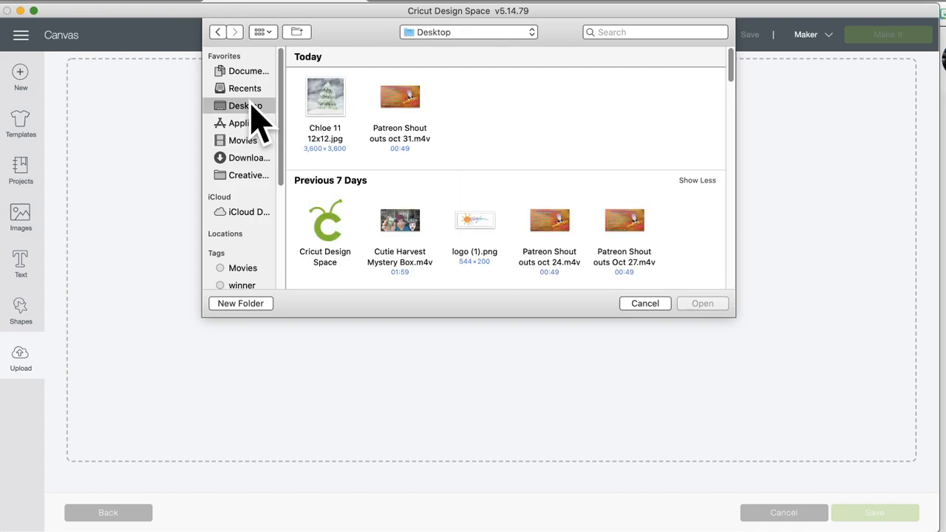
pyautogui.click(329, 105)
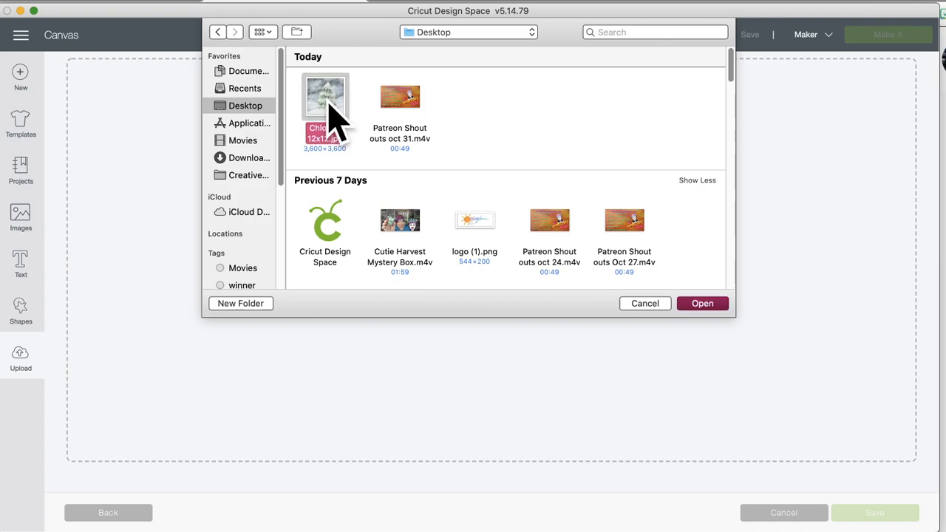
pyautogui.click(701, 304)
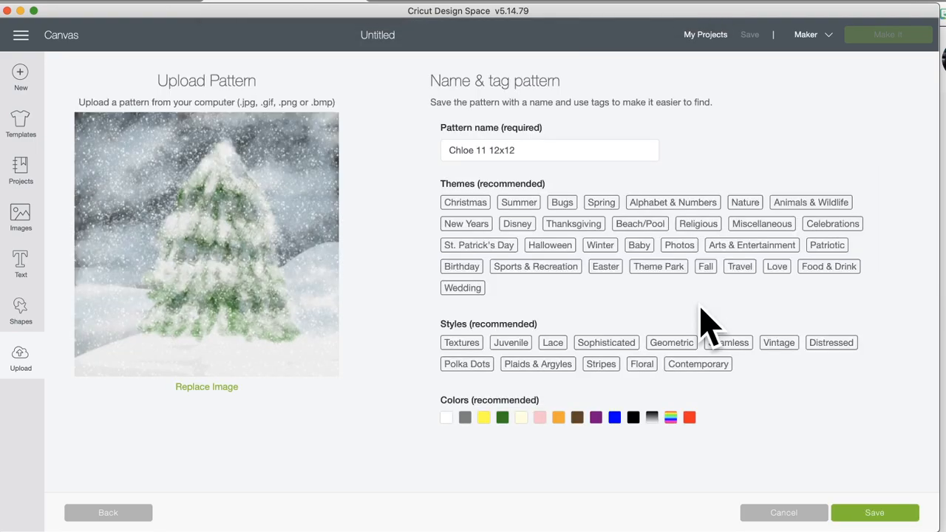
# - Tag the snowy tree pattern with the Christmas and Winter themes and save it
pyautogui.click(470, 203)
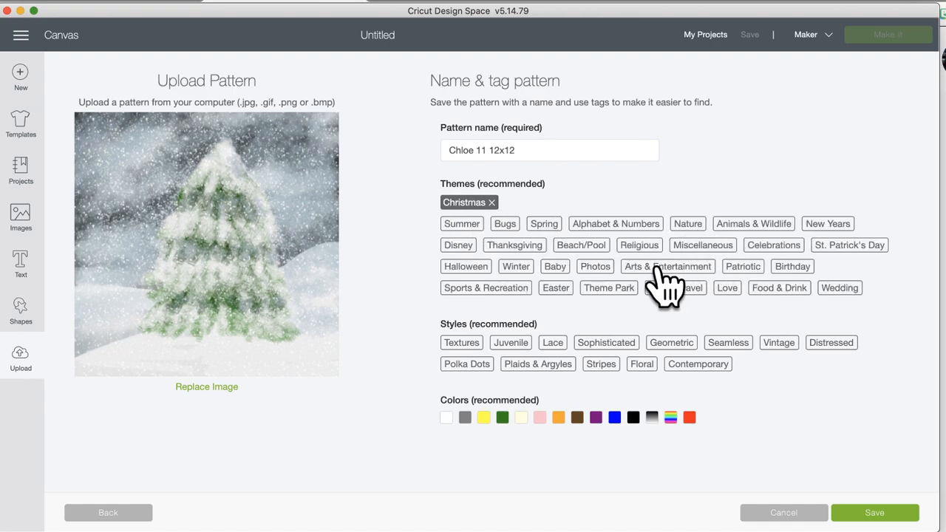
pyautogui.click(518, 268)
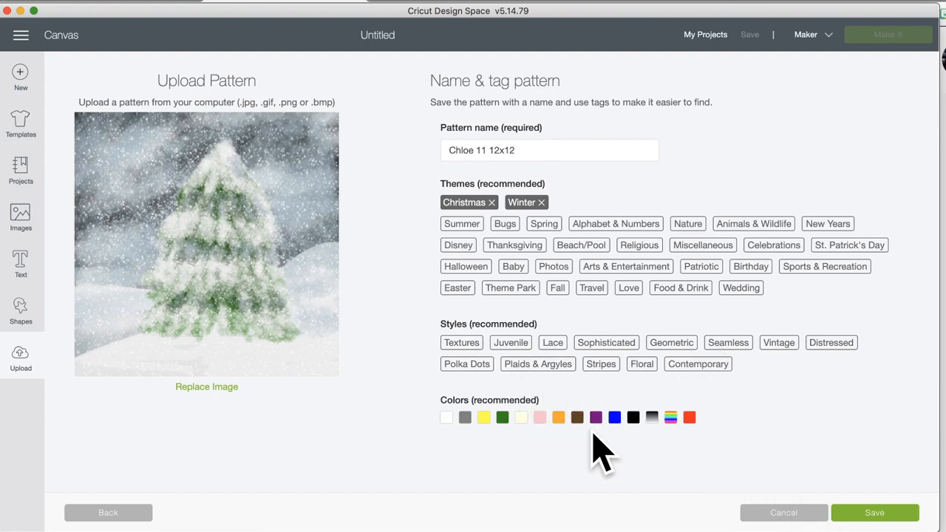
pyautogui.click(876, 518)
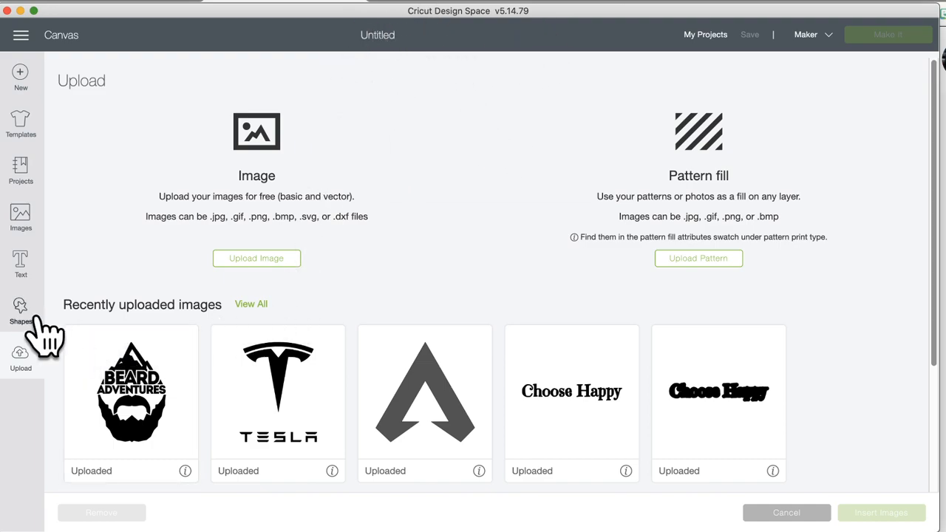
pyautogui.click(21, 213)
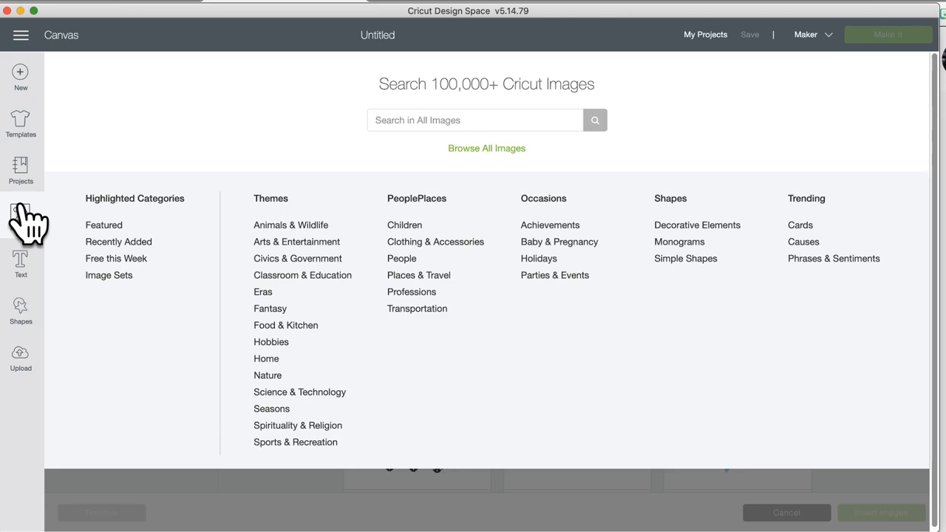
pyautogui.click(22, 362)
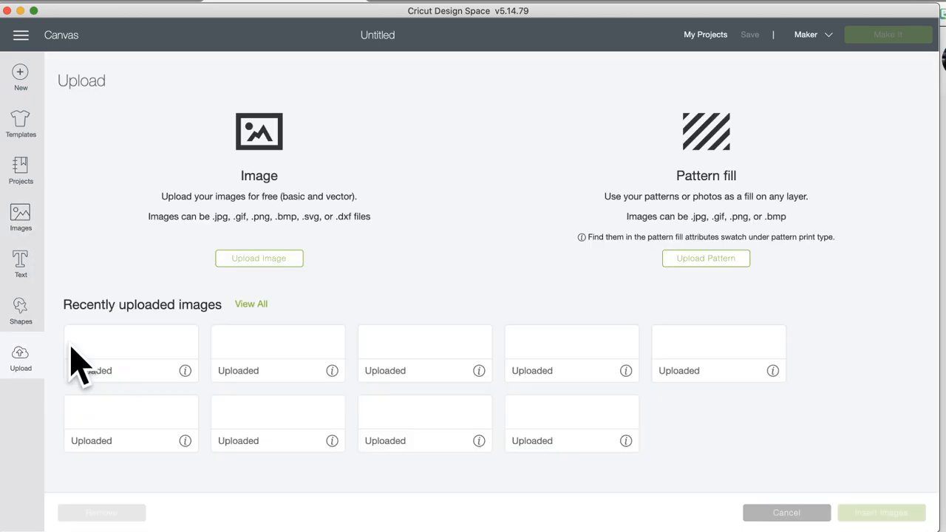
pyautogui.click(21, 215)
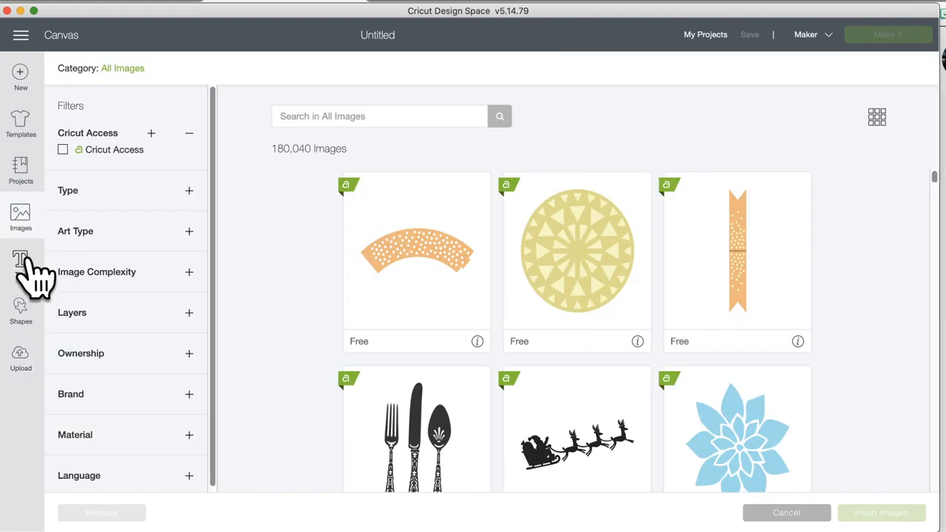
pyautogui.click(27, 218)
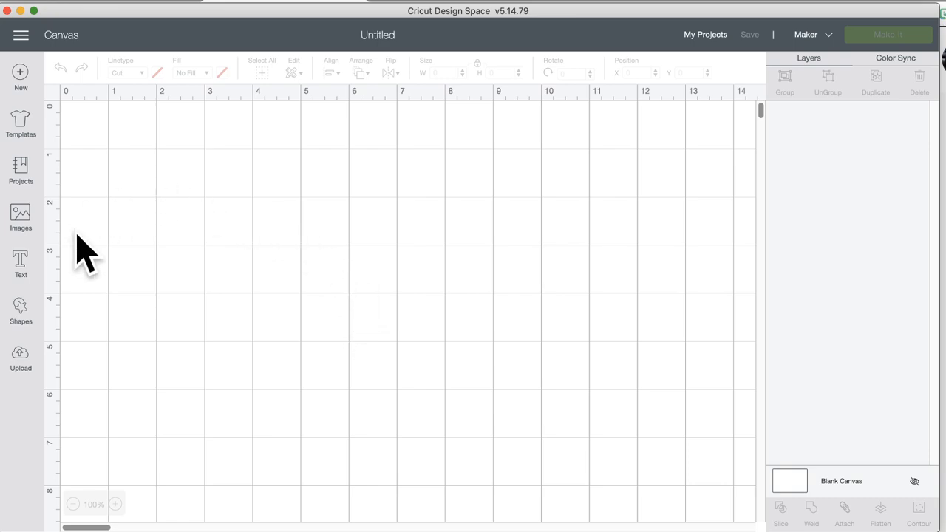
# - Search the image library for "teddy"
pyautogui.click(32, 221)
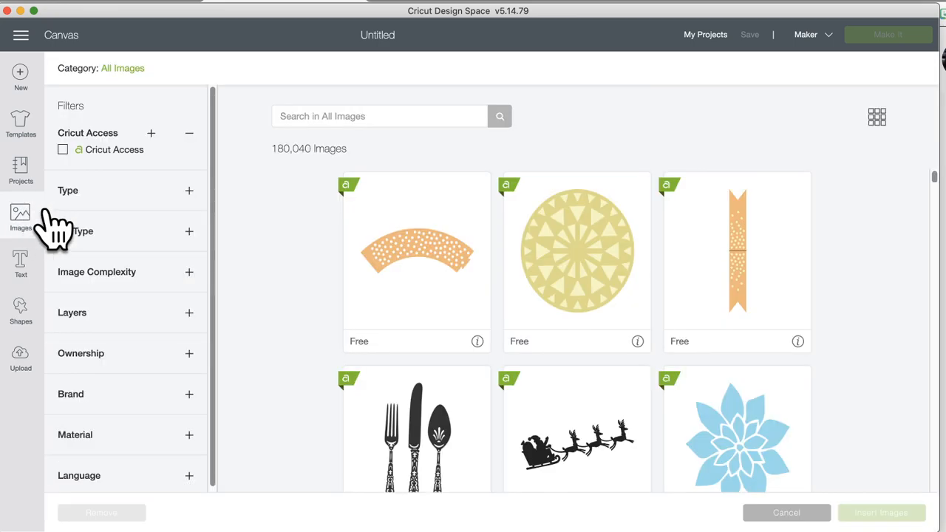
pyautogui.click(316, 116)
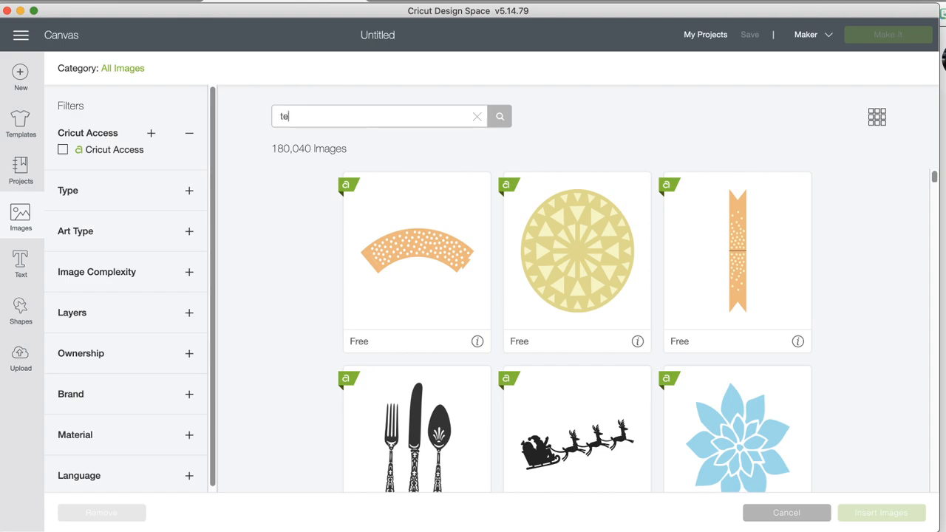
pyautogui.press('Return')
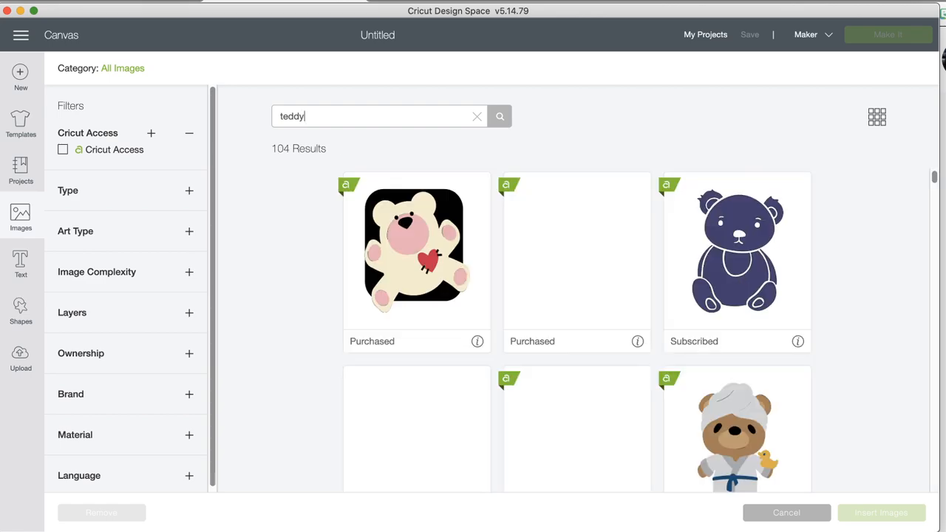
# - Insert the party-hat teddy bear holding balloons and a cupcake from the search results, and shift it slightly right on the canvas
pyautogui.scroll(-5, 543, 395)
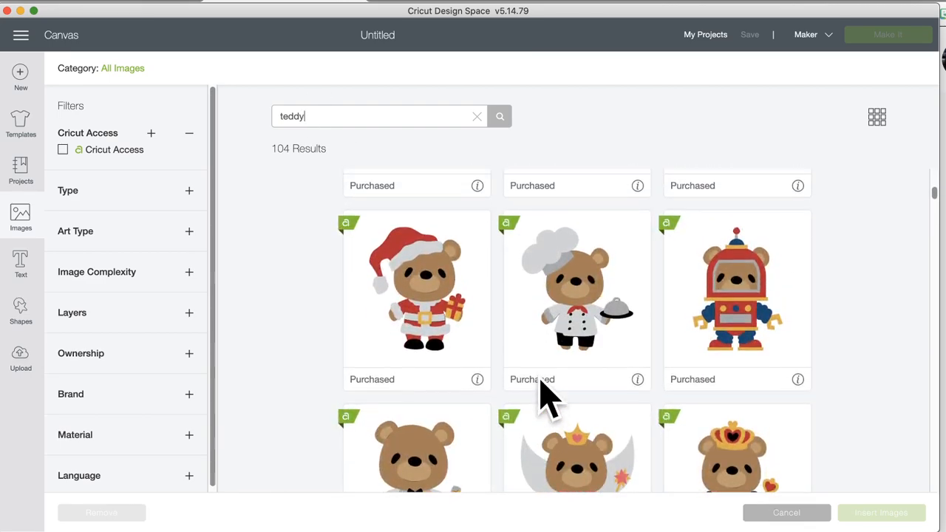
pyautogui.scroll(-4, 543, 395)
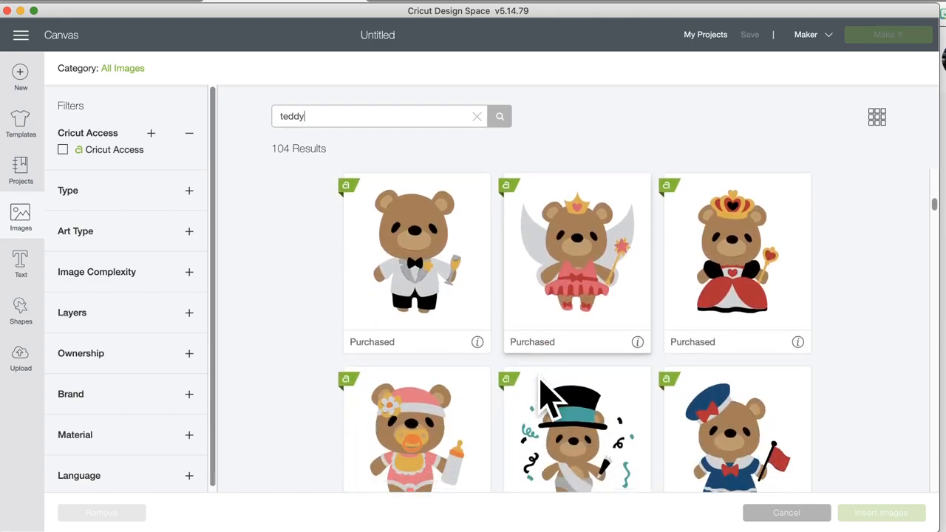
pyautogui.scroll(-1, 544, 395)
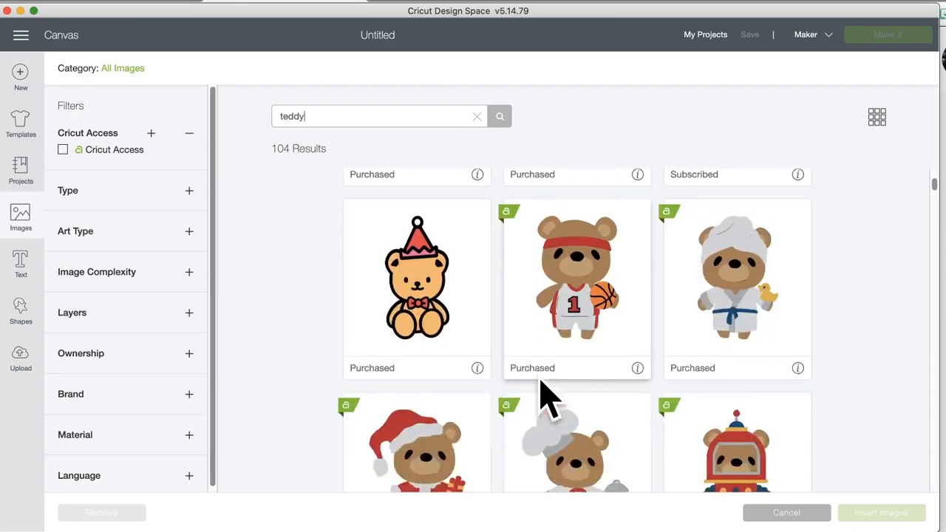
pyautogui.scroll(-15, 545, 399)
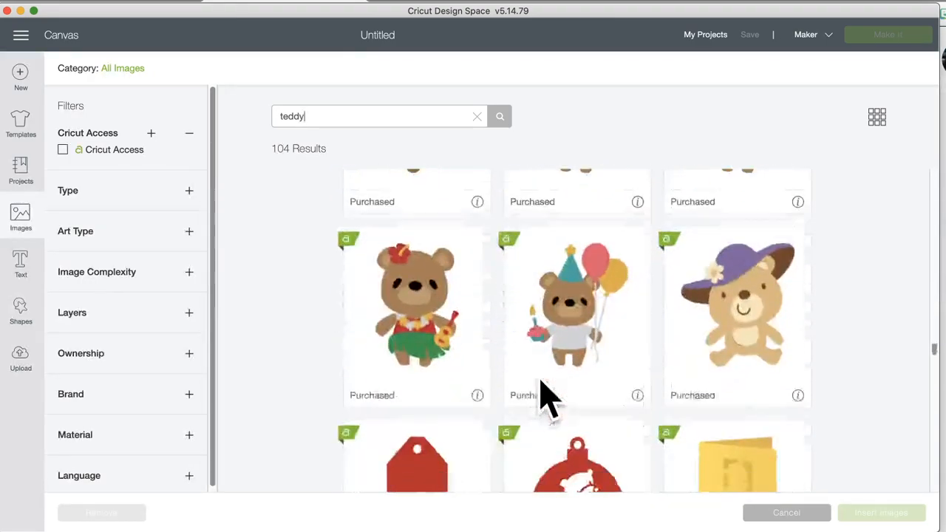
pyautogui.scroll(-2, 545, 392)
pyautogui.scroll(2, 566, 359)
pyautogui.click(558, 326)
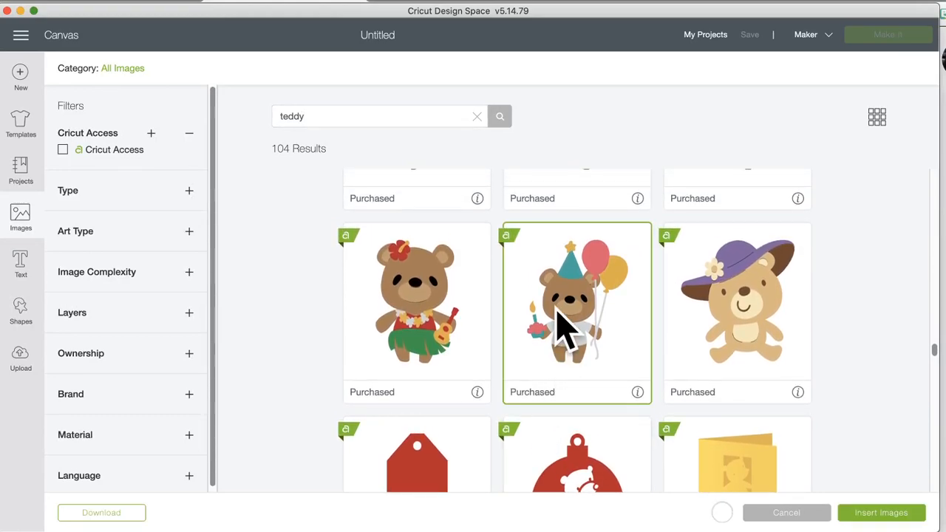
pyautogui.click(878, 513)
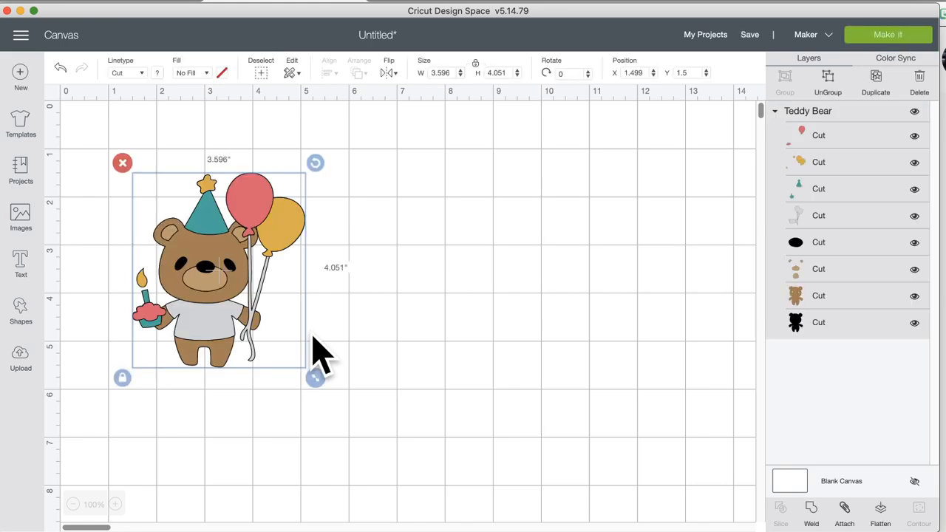
pyautogui.moveTo(227, 271); pyautogui.dragTo(250, 273)
pyautogui.click(359, 290)
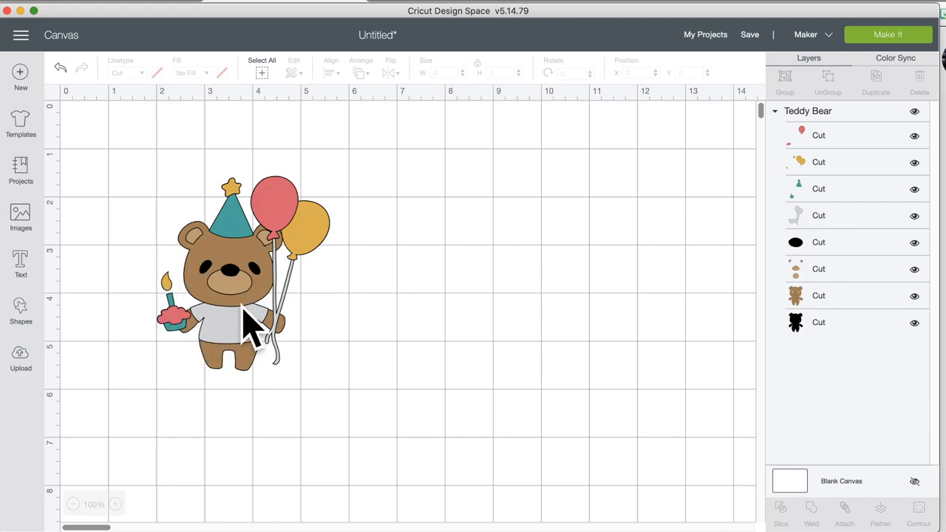
# - Change the material color of the bear's gray shirt and balloon-string layer to purple
pyautogui.click(235, 339)
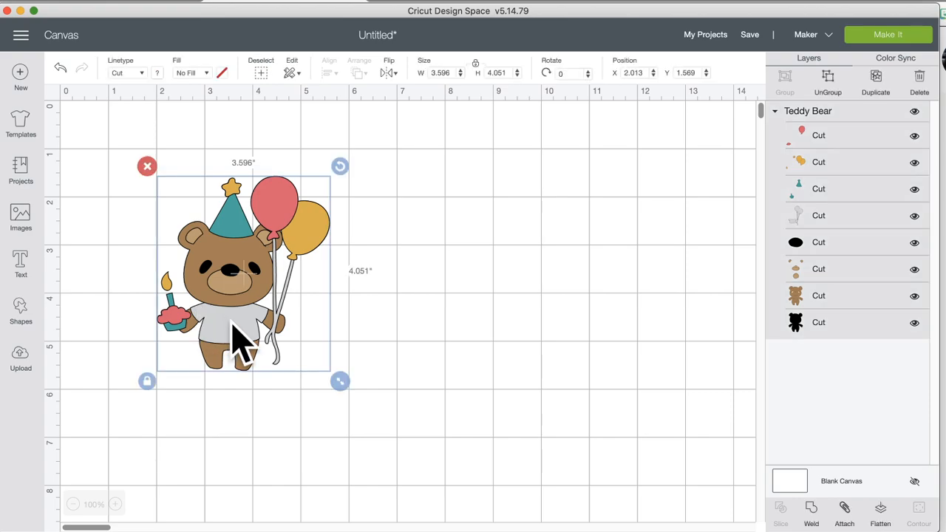
pyautogui.click(816, 218)
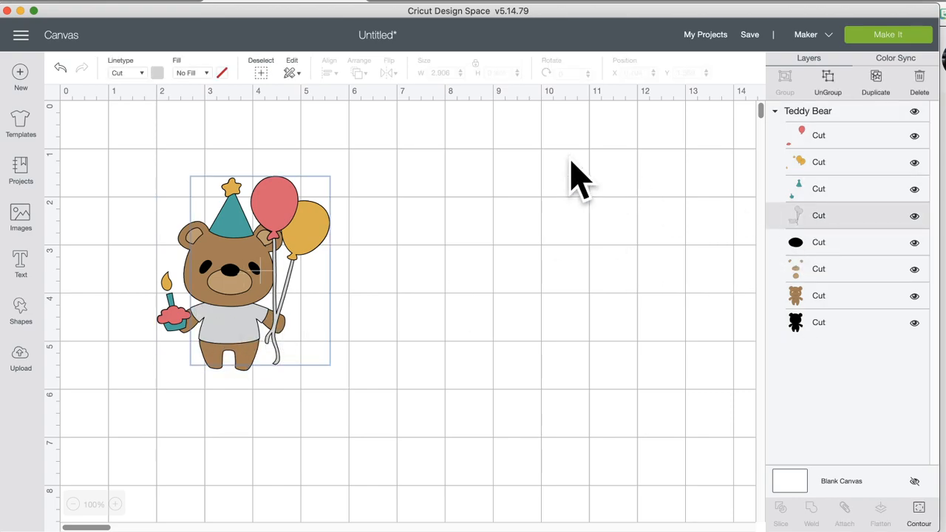
pyautogui.click(157, 73)
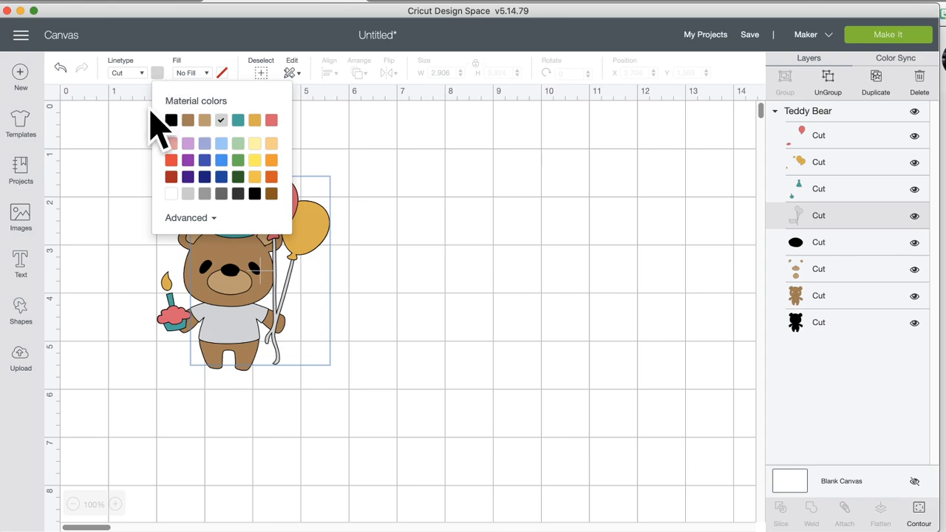
pyautogui.click(188, 159)
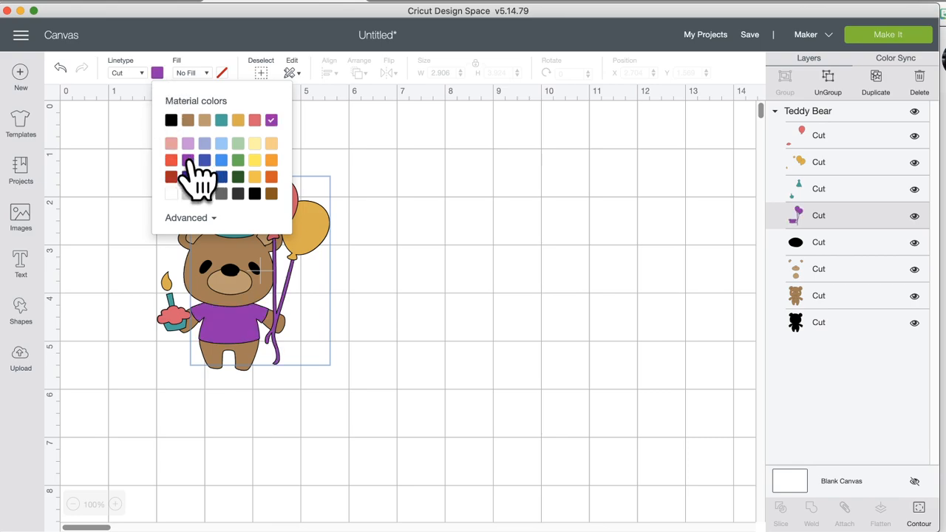
pyautogui.click(425, 219)
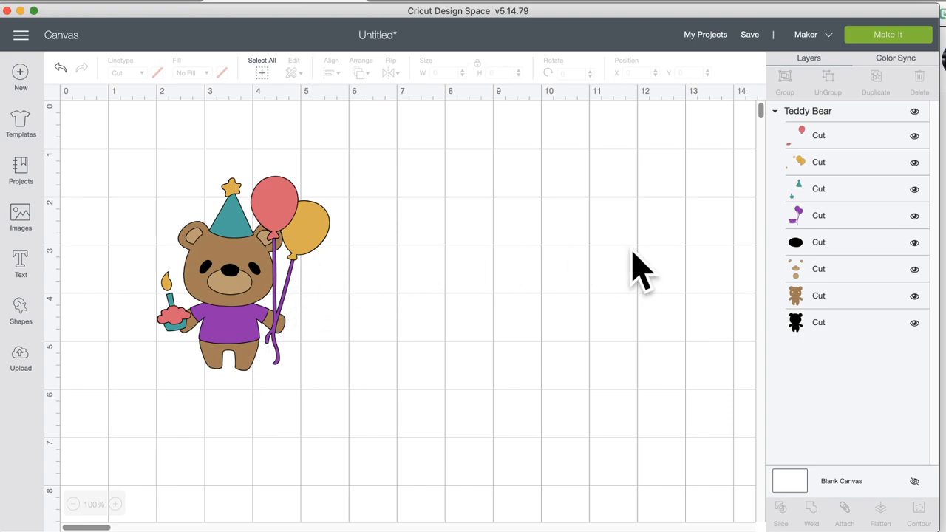
# - Set the shirt and balloon-string layer's fill to Print, with the snowy tree pattern as its print type
pyautogui.click(805, 214)
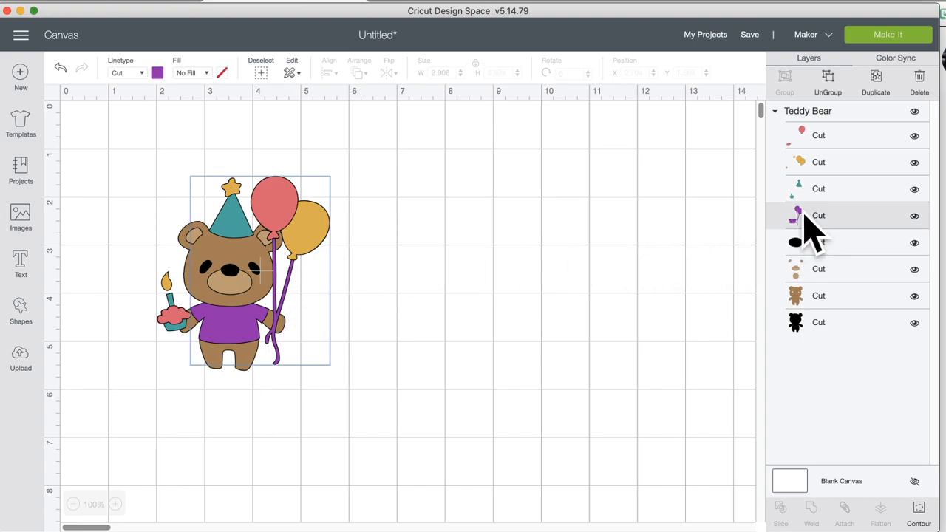
pyautogui.click(201, 72)
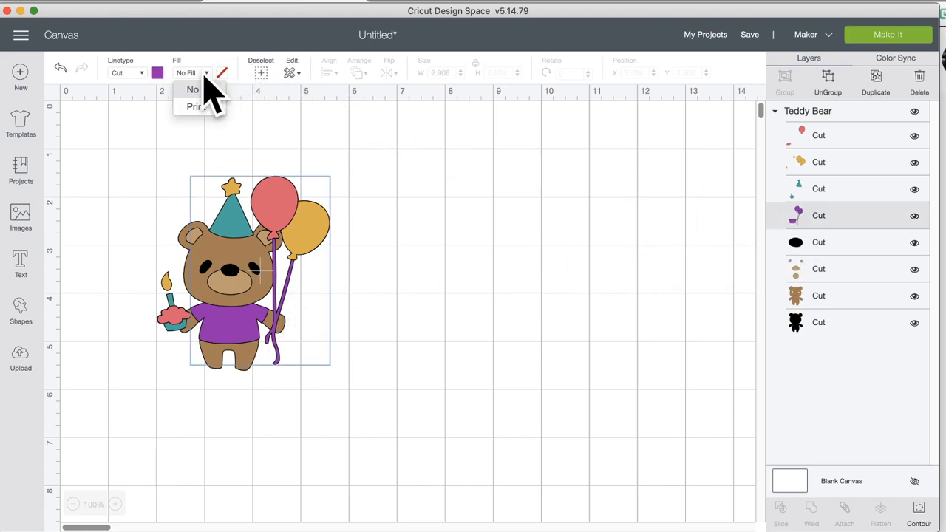
pyautogui.click(210, 107)
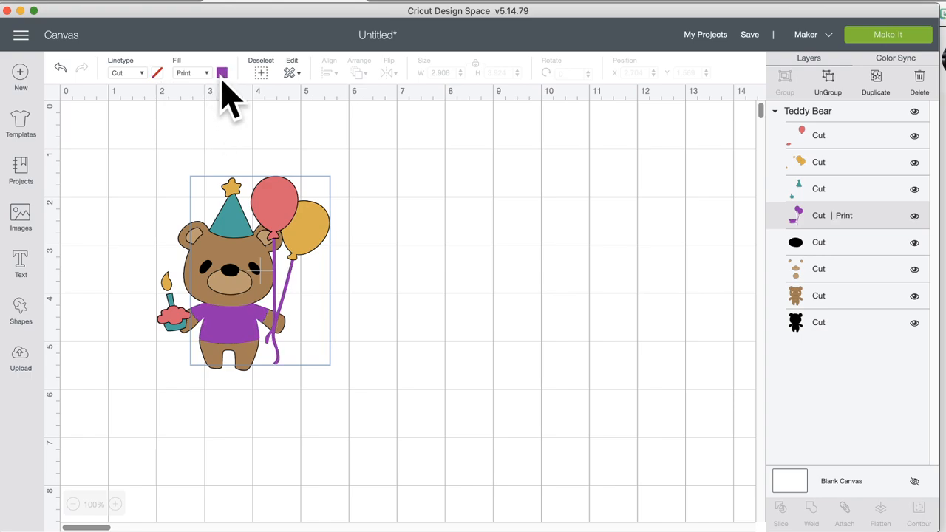
pyautogui.click(222, 74)
pyautogui.click(333, 125)
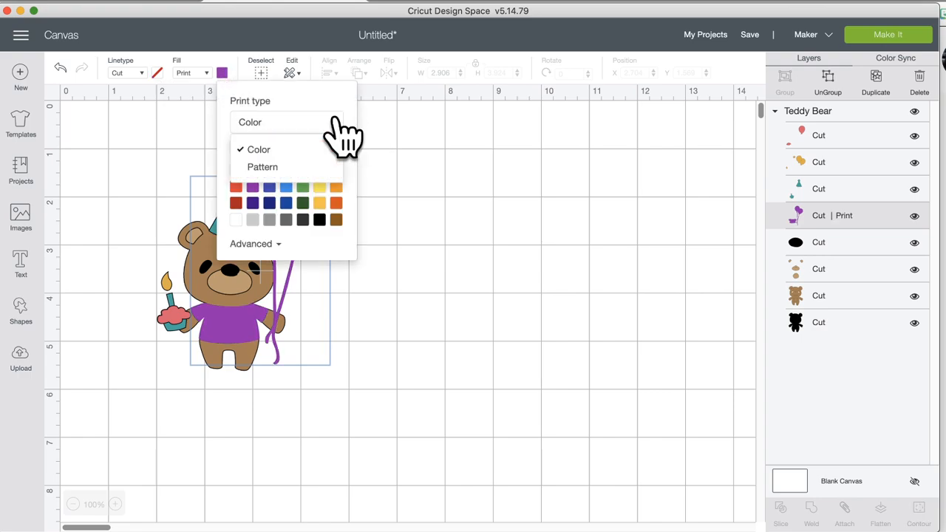
pyautogui.click(295, 167)
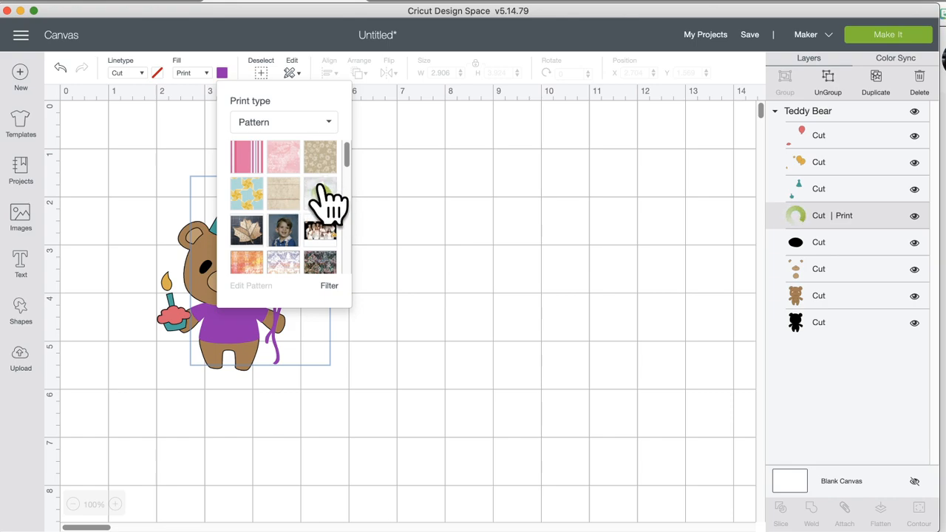
pyautogui.click(310, 195)
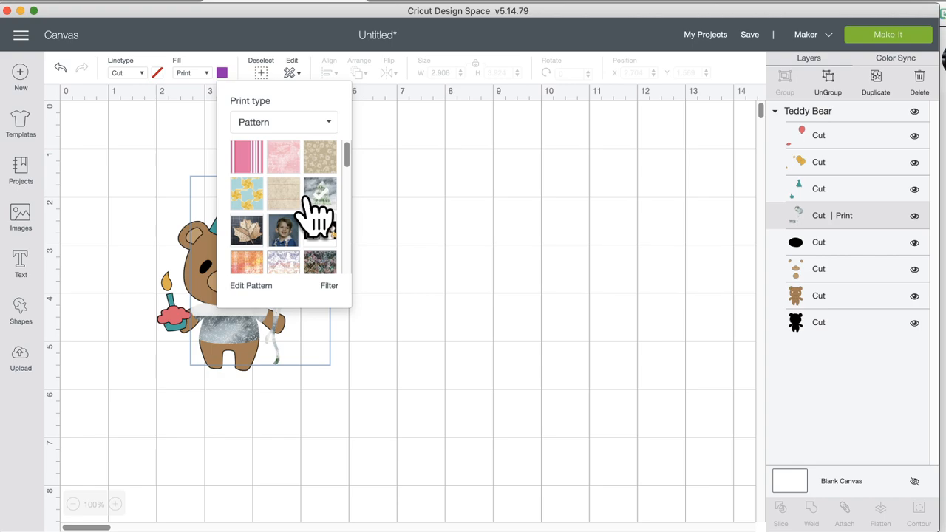
pyautogui.click(380, 215)
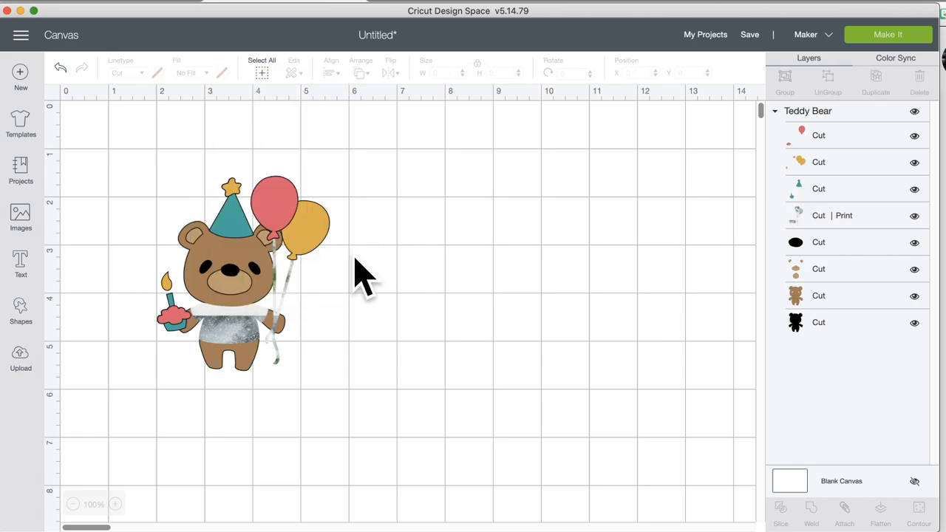
# - Edit the snowy tree pattern on the shirt layer and reduce its scale to 46
pyautogui.click(238, 340)
pyautogui.moveTo(233, 330); pyautogui.dragTo(238, 329)
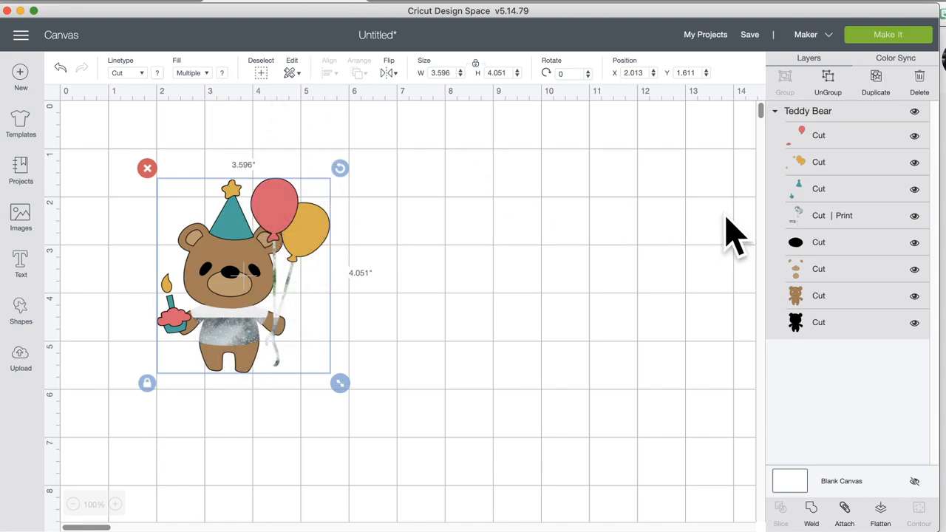
pyautogui.click(836, 217)
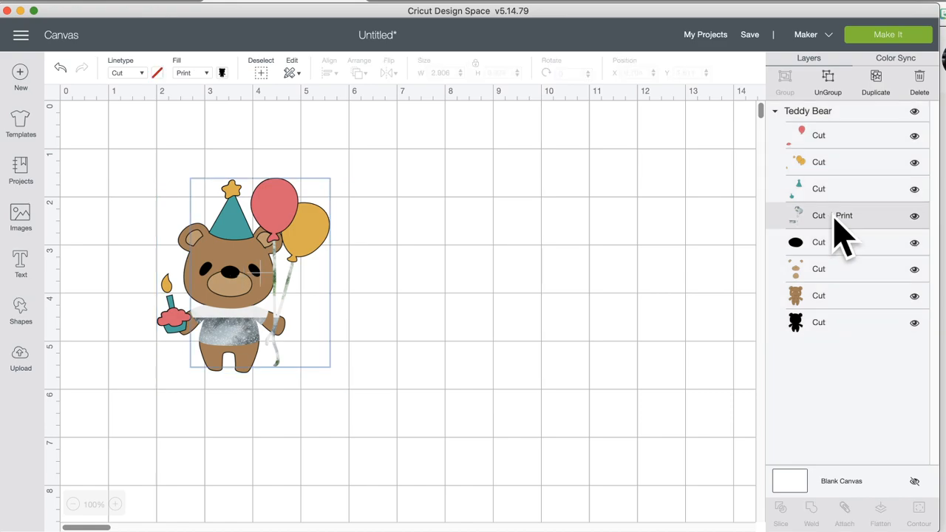
pyautogui.click(223, 74)
pyautogui.click(249, 288)
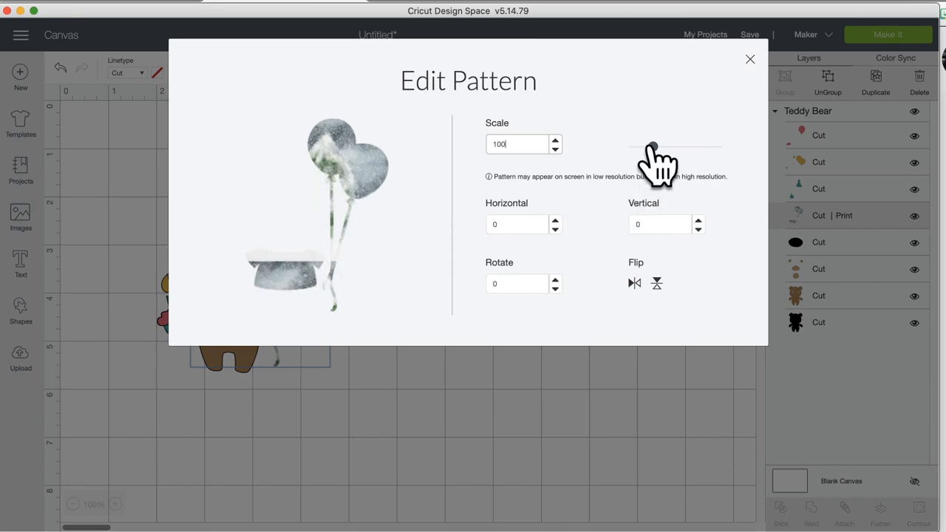
pyautogui.moveTo(655, 147)
pyautogui.mouseDown()
pyautogui.moveTo(679, 146)
pyautogui.moveTo(640, 146)
pyautogui.mouseUp()
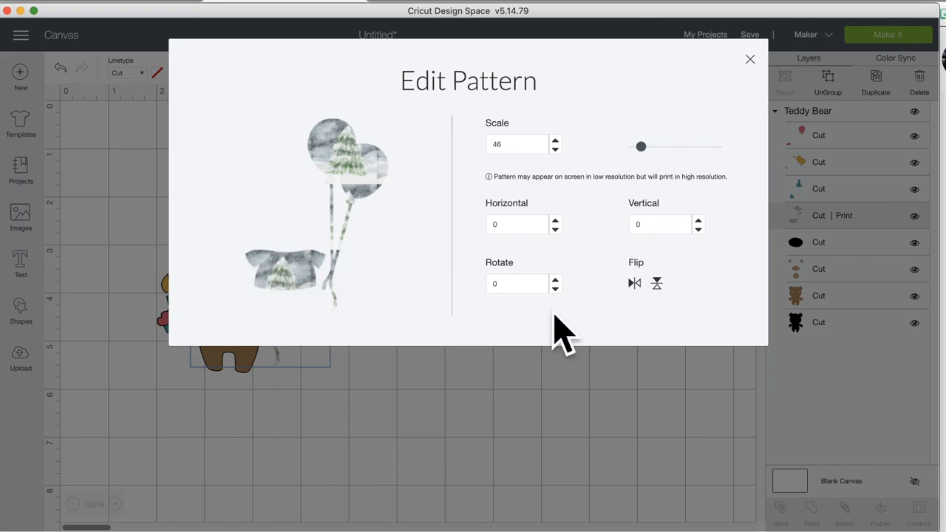
pyautogui.click(379, 383)
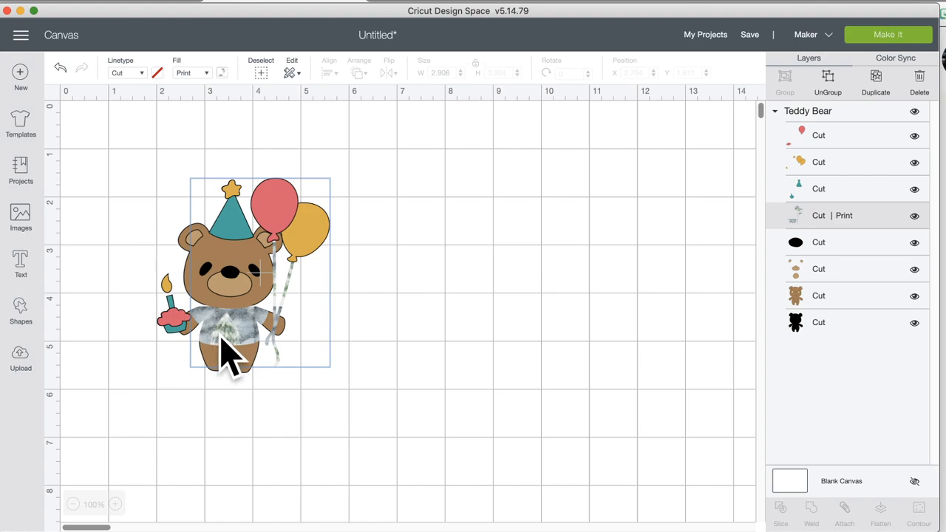
# - Replace the snowy tree pattern on the bear's shirt and balloon-string layer with the pastel rainbow pattern on a white background
pyautogui.click(247, 341)
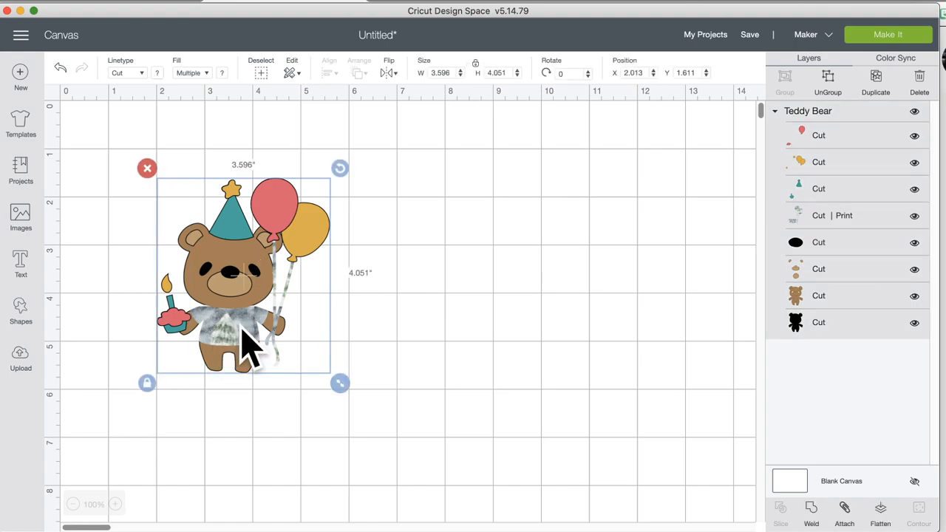
pyautogui.click(223, 74)
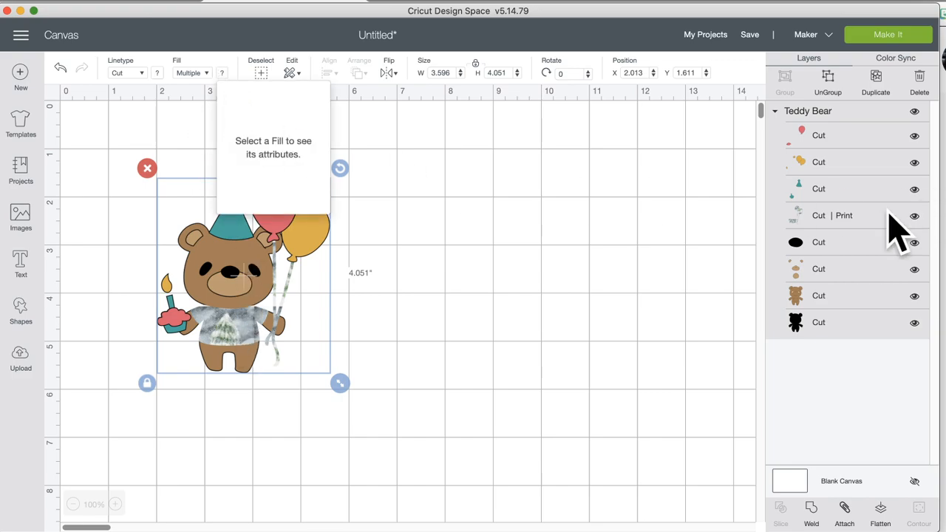
pyautogui.click(829, 219)
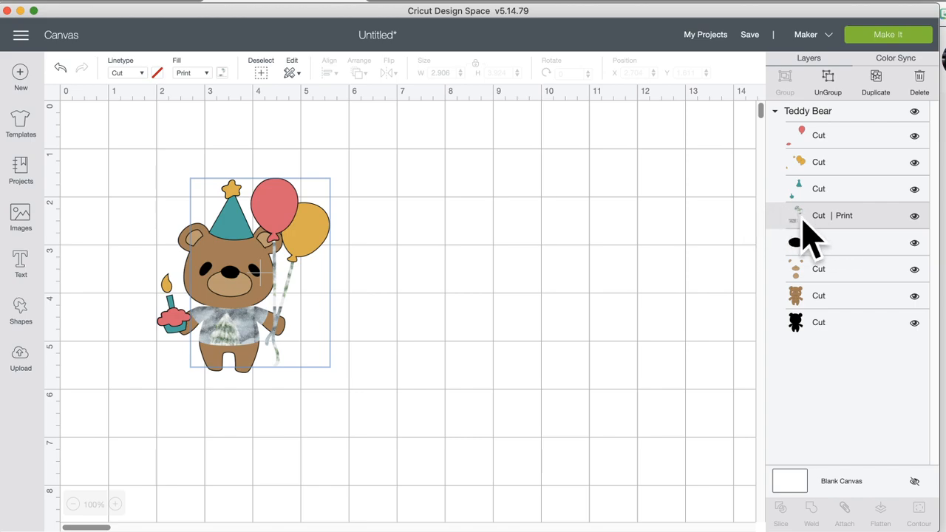
pyautogui.click(222, 74)
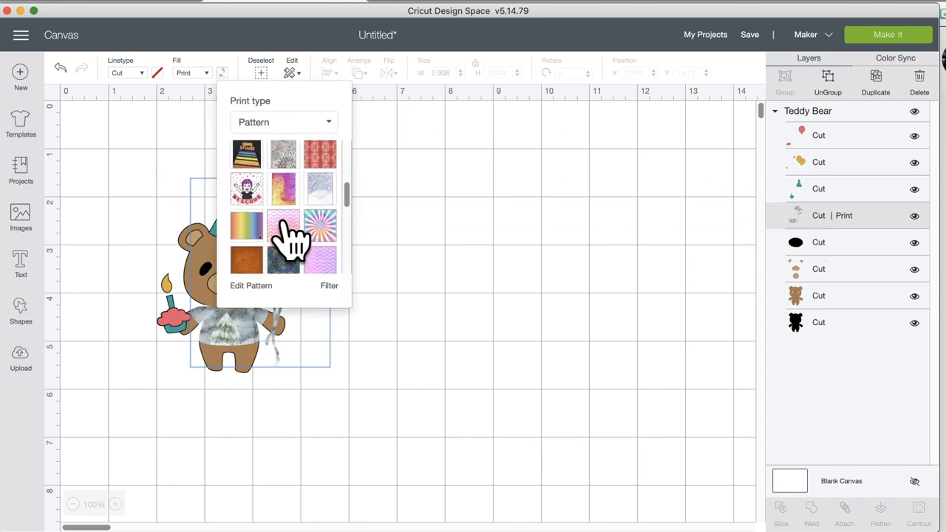
pyautogui.scroll(-3, 294, 238)
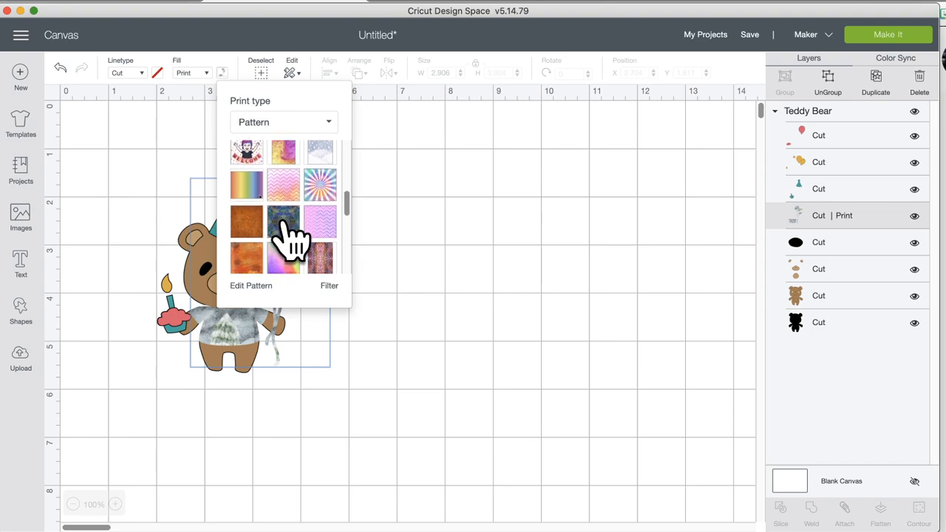
pyautogui.scroll(-10, 295, 238)
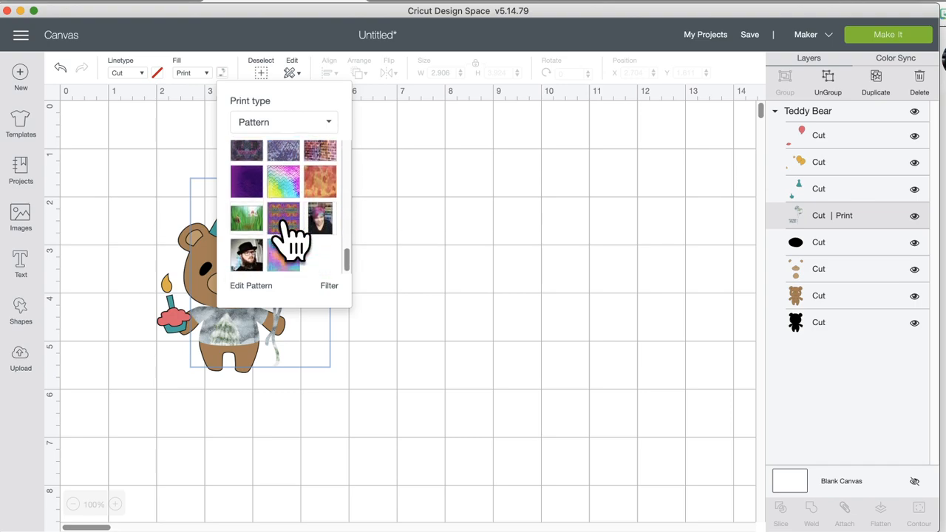
pyautogui.scroll(10, 295, 238)
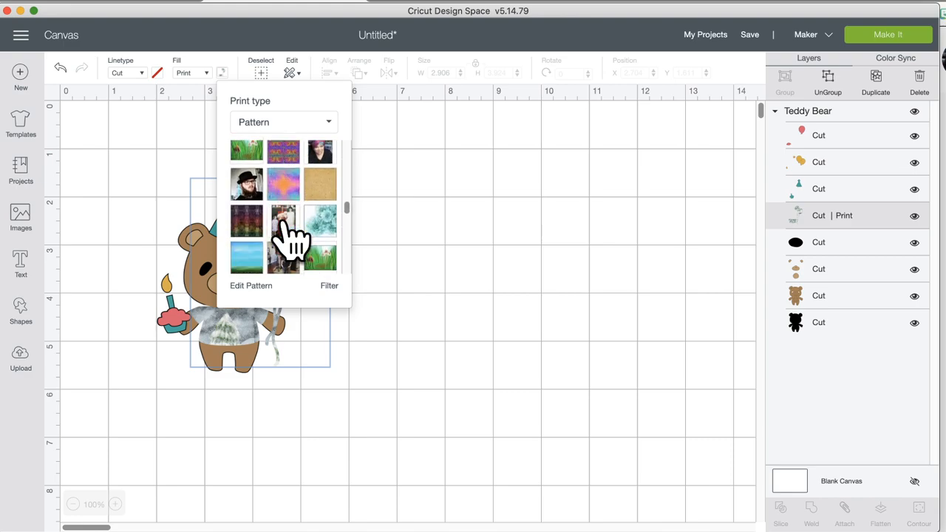
pyautogui.scroll(2, 294, 238)
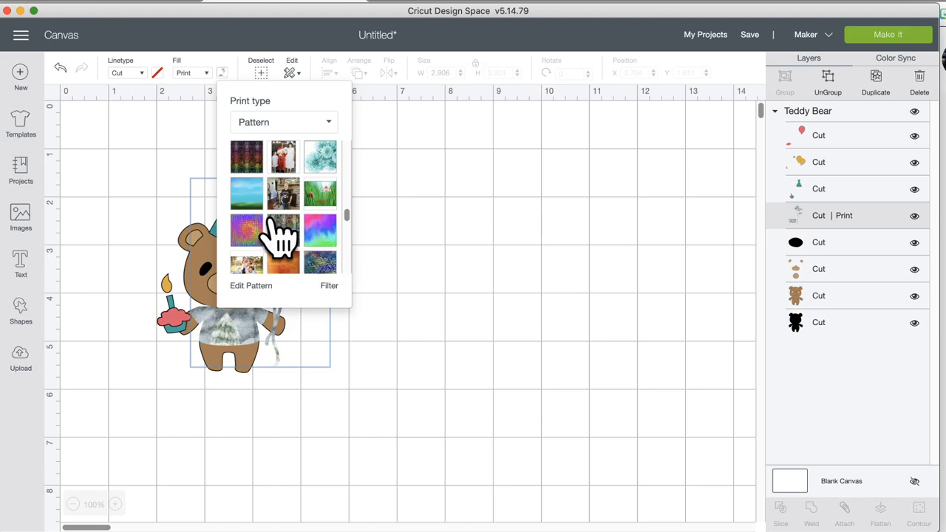
pyautogui.scroll(-4, 283, 236)
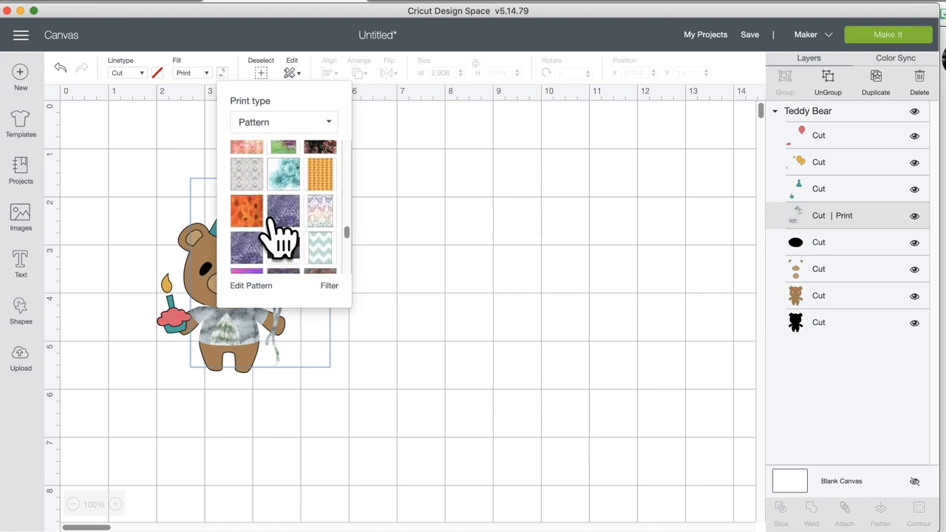
pyautogui.scroll(-1, 283, 237)
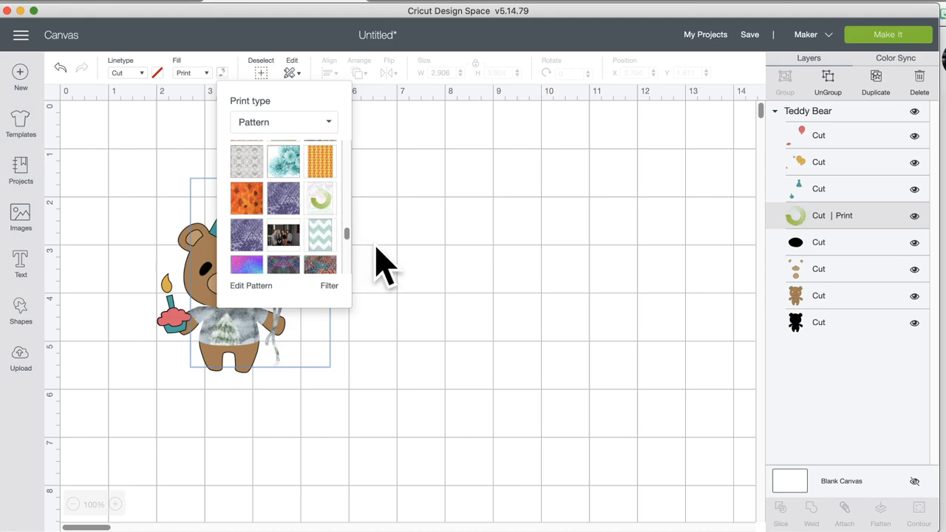
pyautogui.scroll(-3, 296, 266)
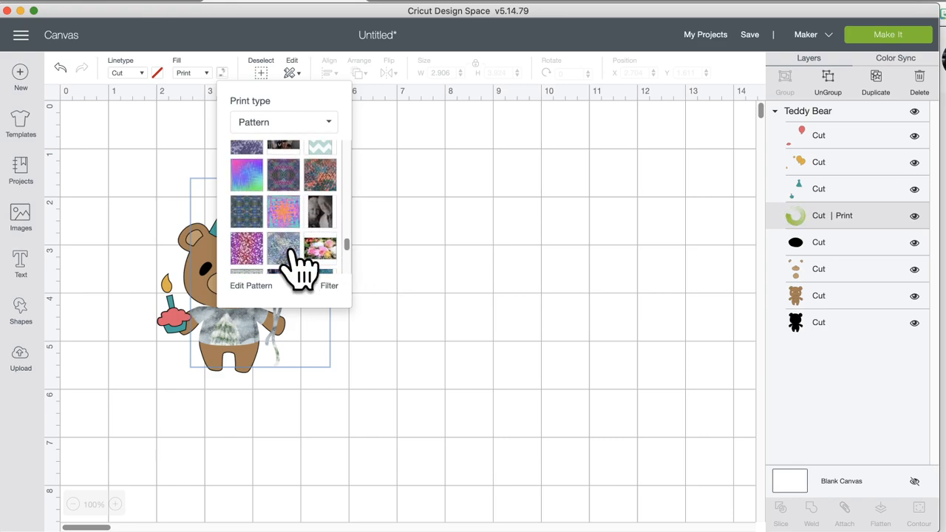
pyautogui.scroll(-5, 296, 252)
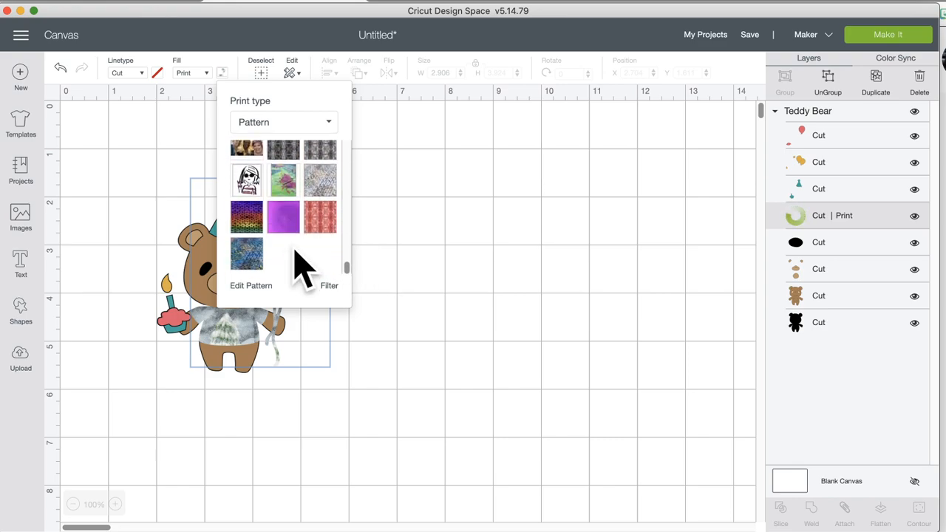
pyautogui.scroll(6, 303, 266)
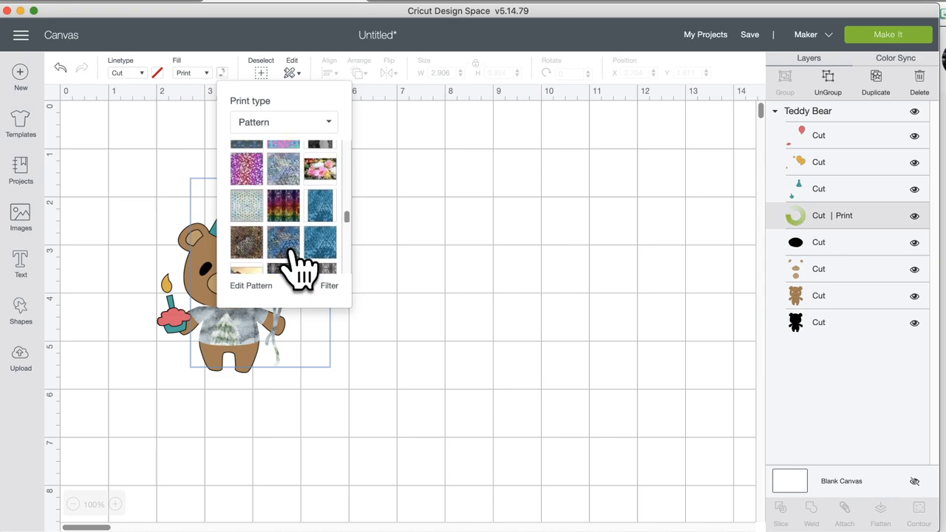
pyautogui.click(422, 228)
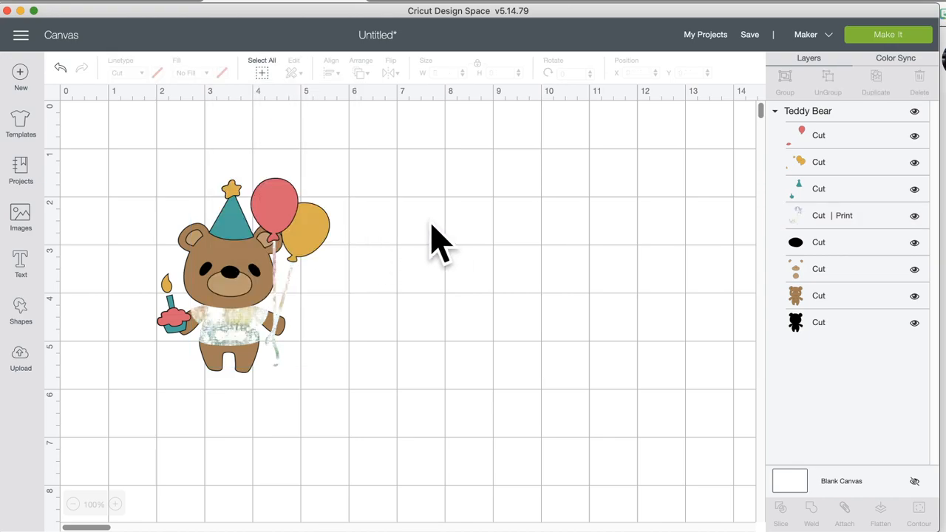
# - Edit the pastel pattern on the bear's shirt and balloon-string layer, reducing its scale to 41
pyautogui.click(249, 348)
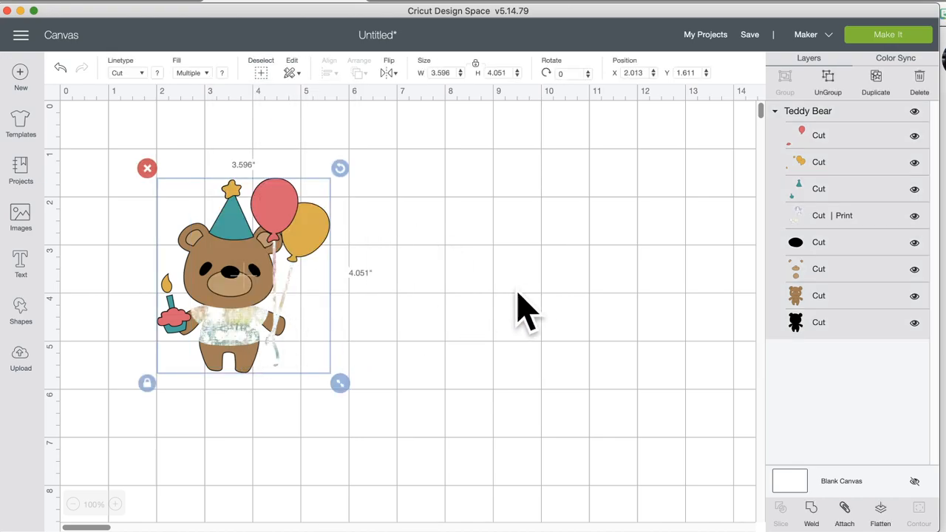
pyautogui.click(776, 216)
pyautogui.click(222, 72)
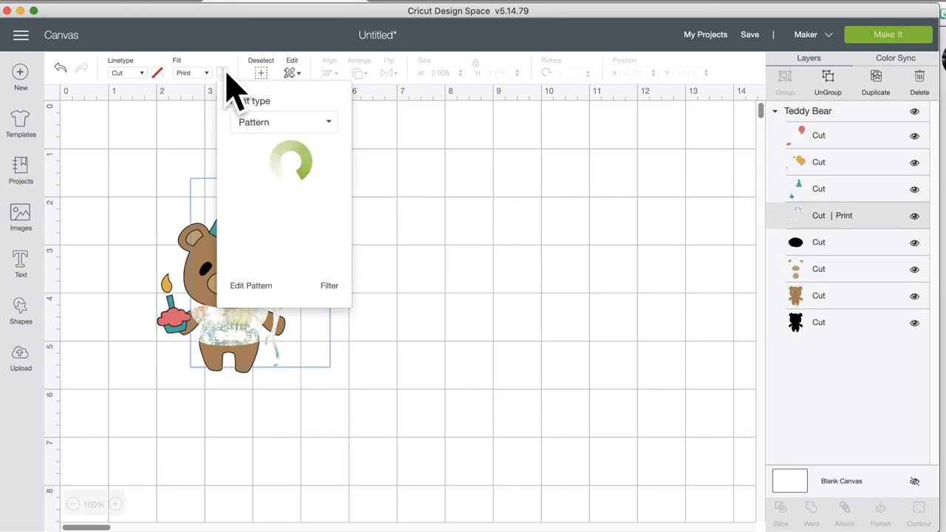
pyautogui.click(263, 286)
pyautogui.moveTo(653, 146); pyautogui.dragTo(640, 146)
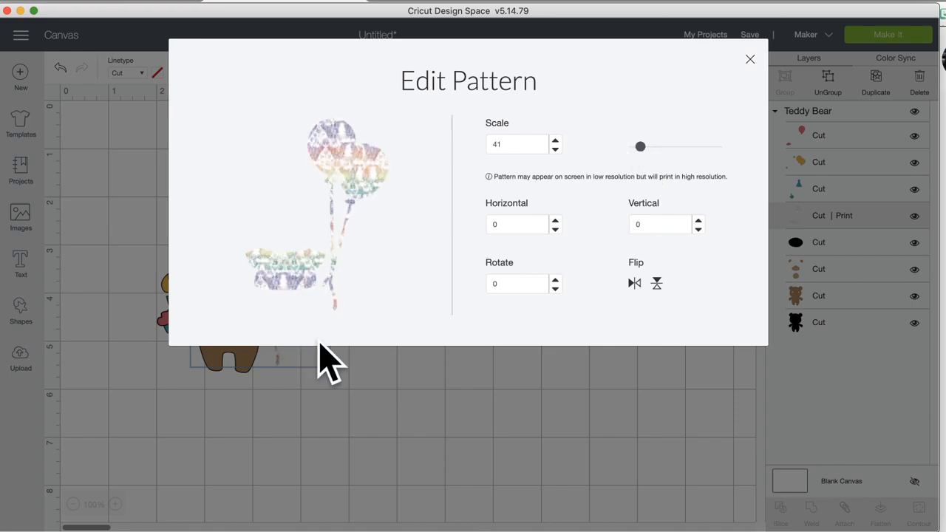
pyautogui.click(395, 380)
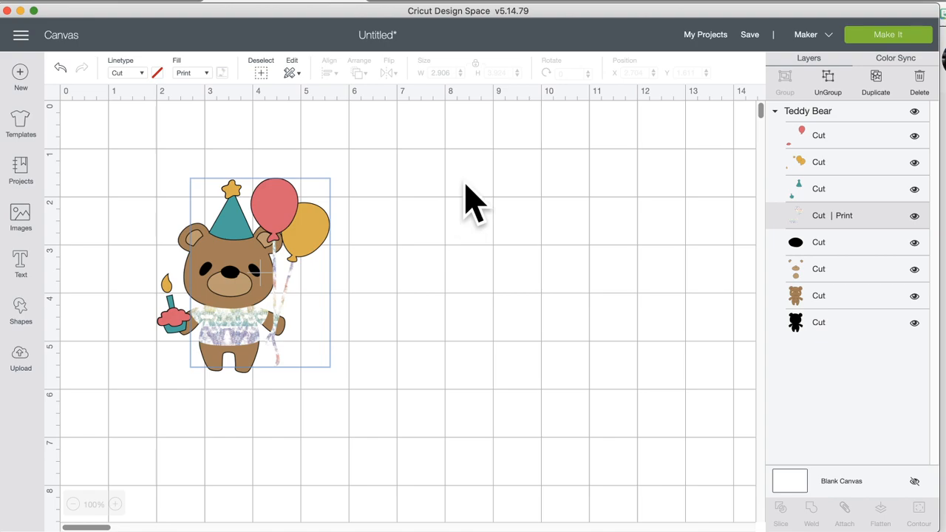
# - Flatten the whole teddy bear into a single print-then-cut image and move it right to about X 5.99, Y 1.85
pyautogui.click(258, 279)
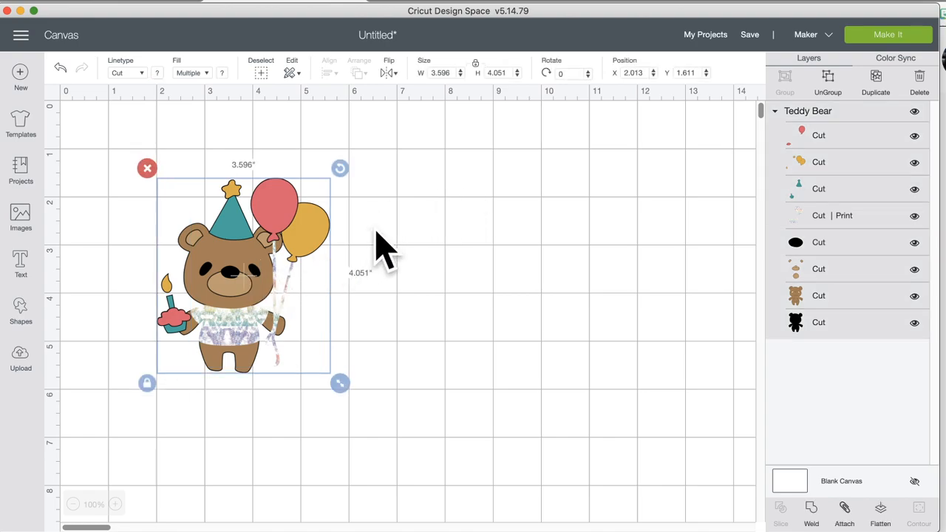
pyautogui.click(374, 240)
pyautogui.moveTo(171, 133); pyautogui.dragTo(366, 400)
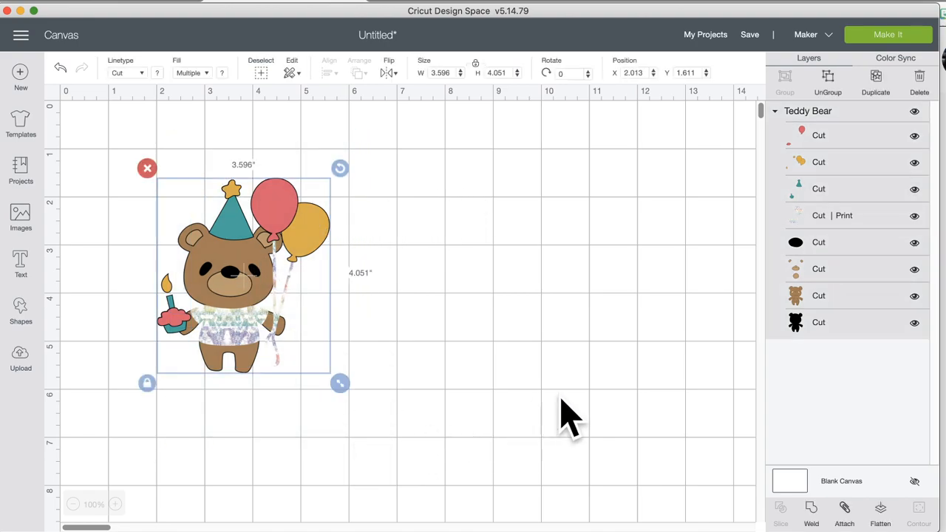
pyautogui.click(881, 513)
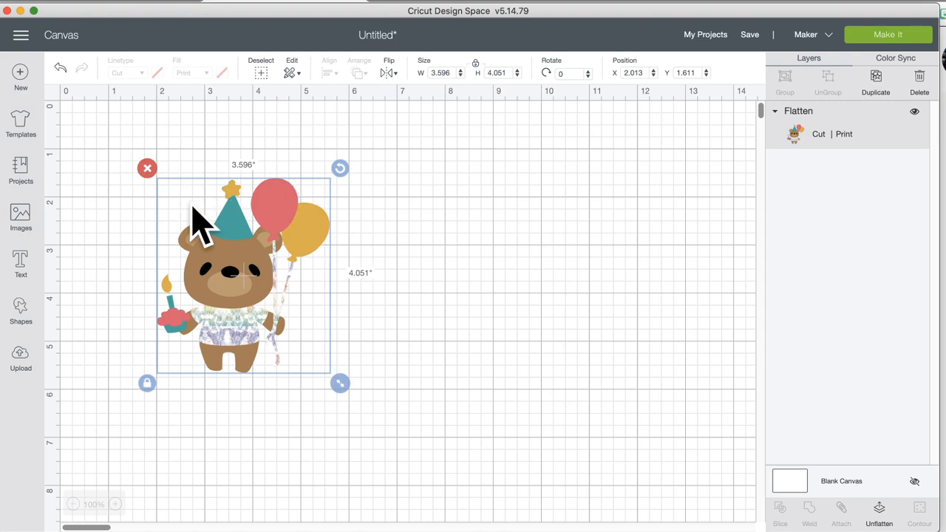
pyautogui.moveTo(229, 251); pyautogui.dragTo(427, 263)
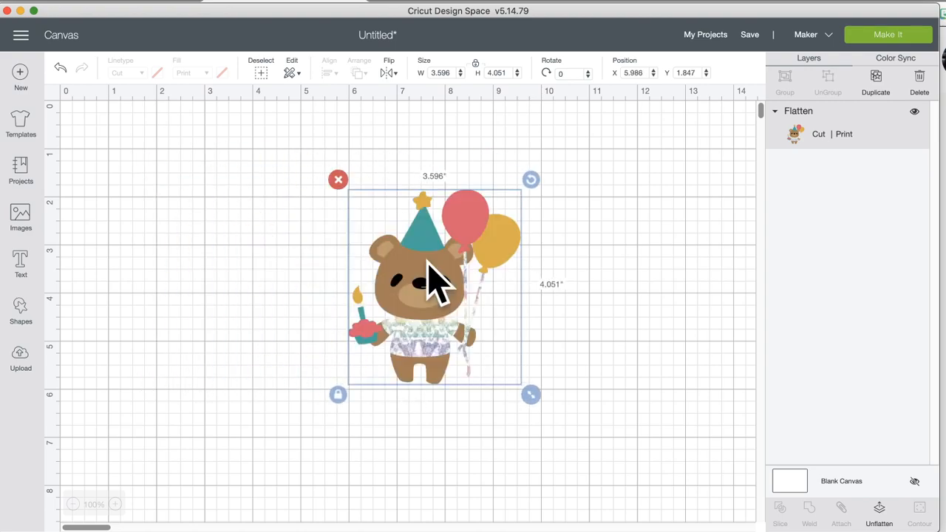
# - Open the saved project "blank base - Diagonal Cuts" for customizing, replacing the unsaved teddy bear project on the canvas
pyautogui.click(714, 37)
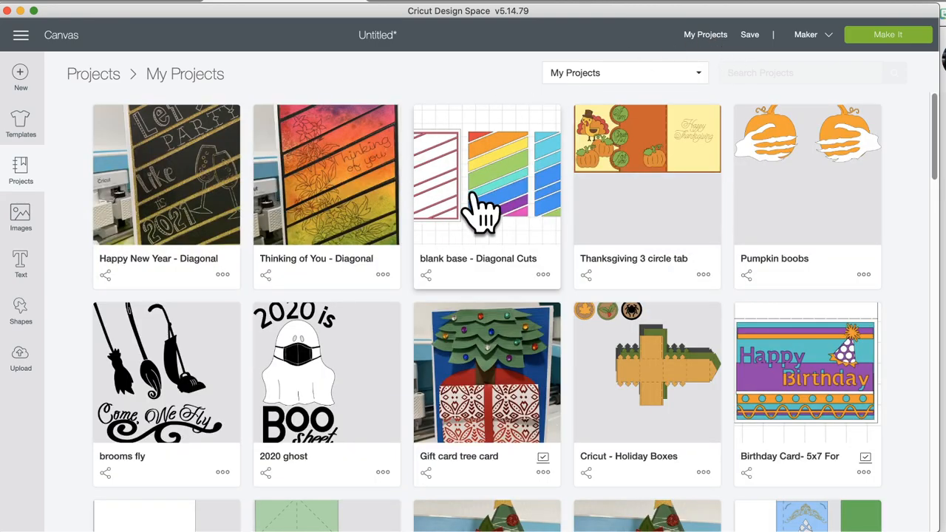
pyautogui.click(477, 196)
pyautogui.click(578, 506)
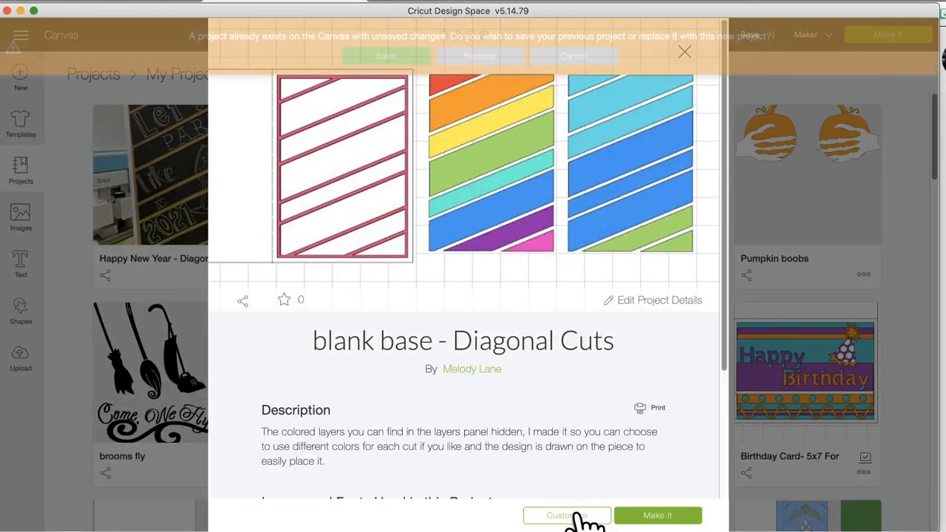
pyautogui.click(478, 57)
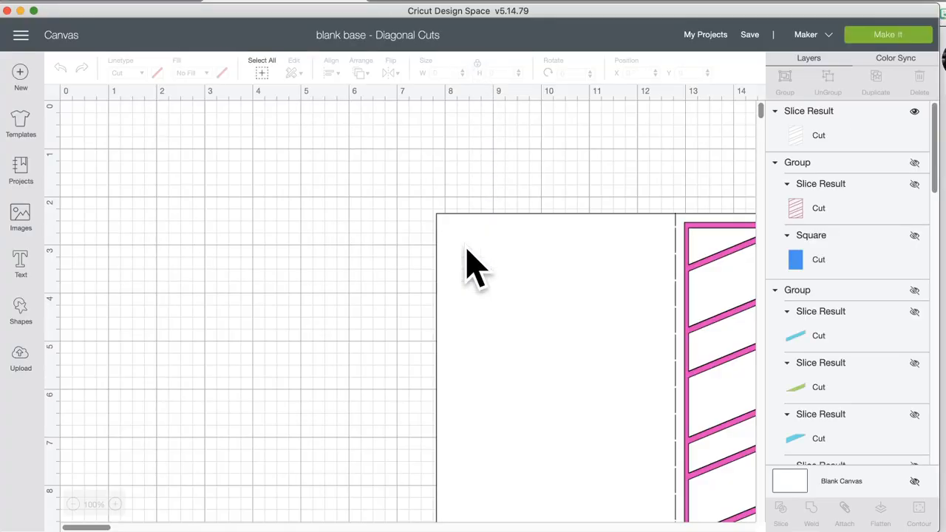
# - Shift the white diagonal-strip piece off the pink frame on the card front to about X 13.27, Y 2.38
pyautogui.hscroll(5, 643, 271)
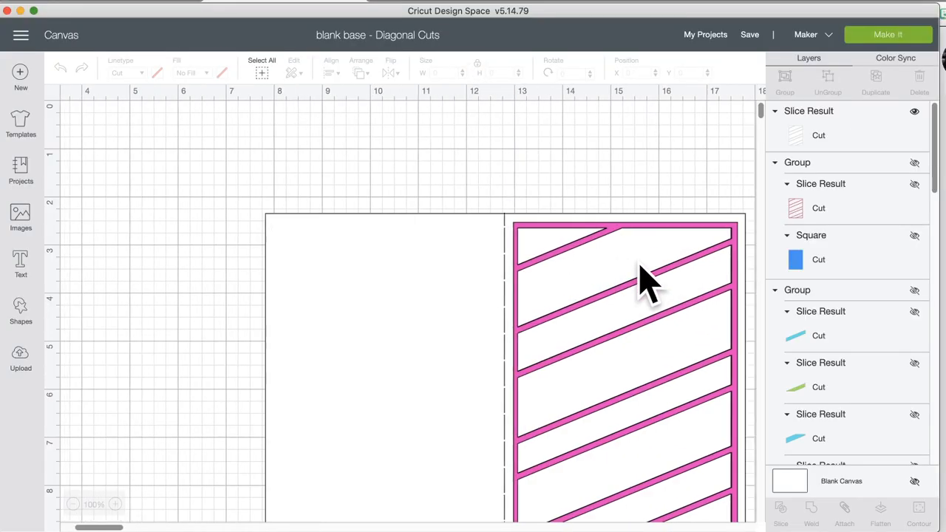
pyautogui.hscroll(3, 641, 268)
pyautogui.moveTo(497, 305); pyautogui.dragTo(510, 311)
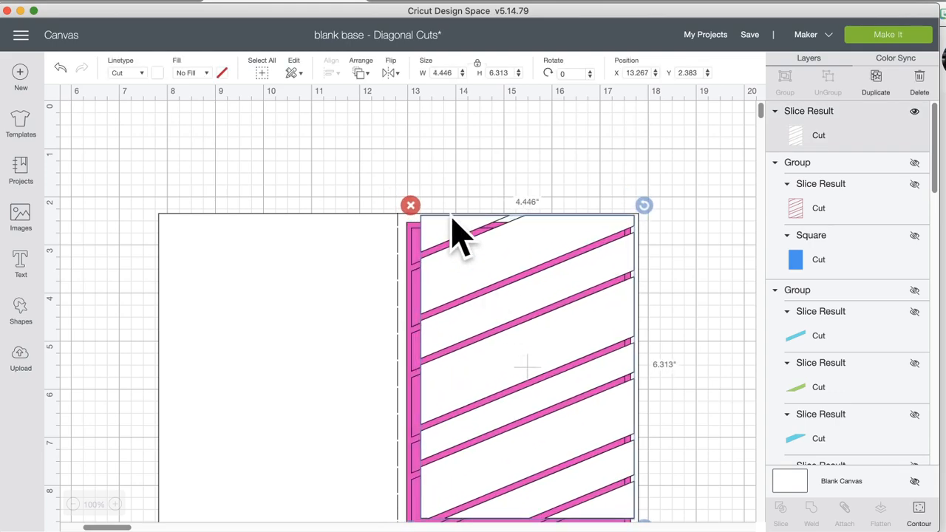
# - Set the diagonal-strip piece's fill to Print and its print type to Pattern
pyautogui.click(209, 74)
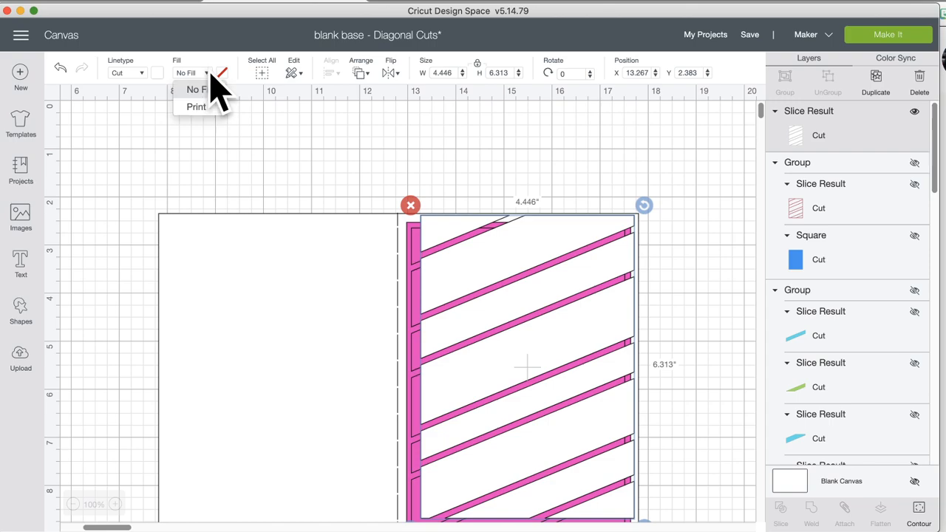
pyautogui.click(198, 106)
pyautogui.click(223, 73)
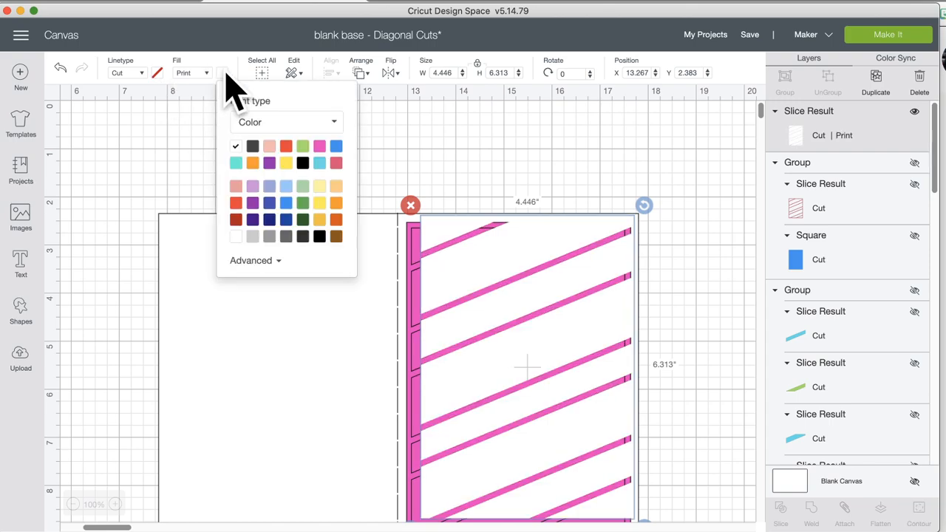
pyautogui.click(331, 124)
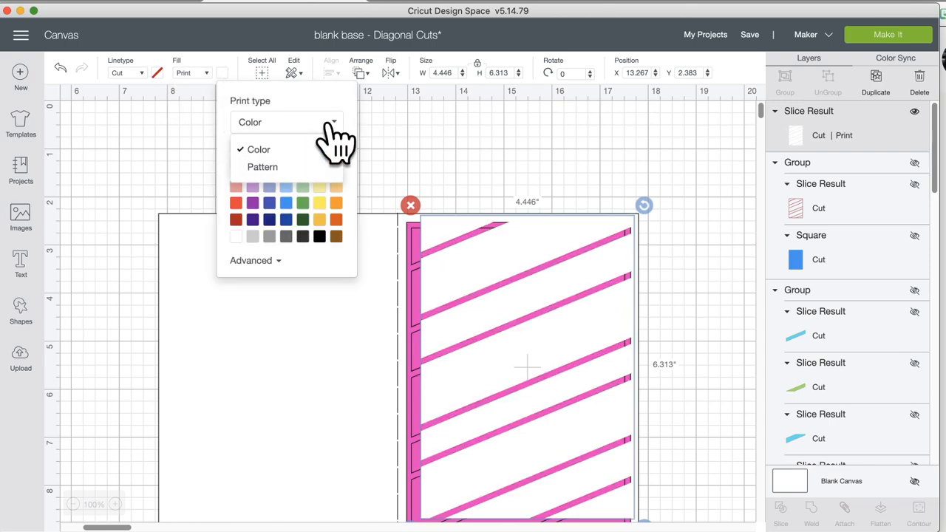
pyautogui.click(300, 169)
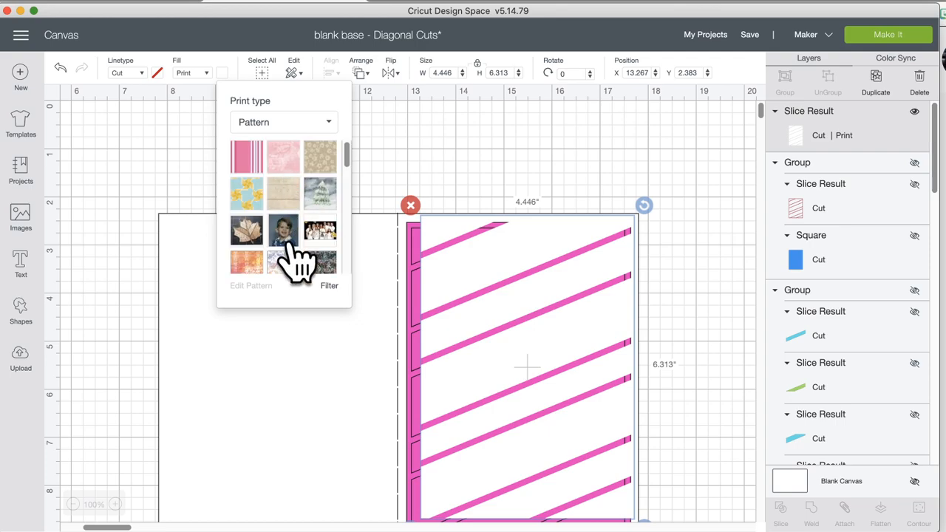
# - Fill the diagonal-strip piece with the pink, orange and yellow watercolor pattern
pyautogui.scroll(-3, 299, 259)
pyautogui.scroll(-5, 299, 261)
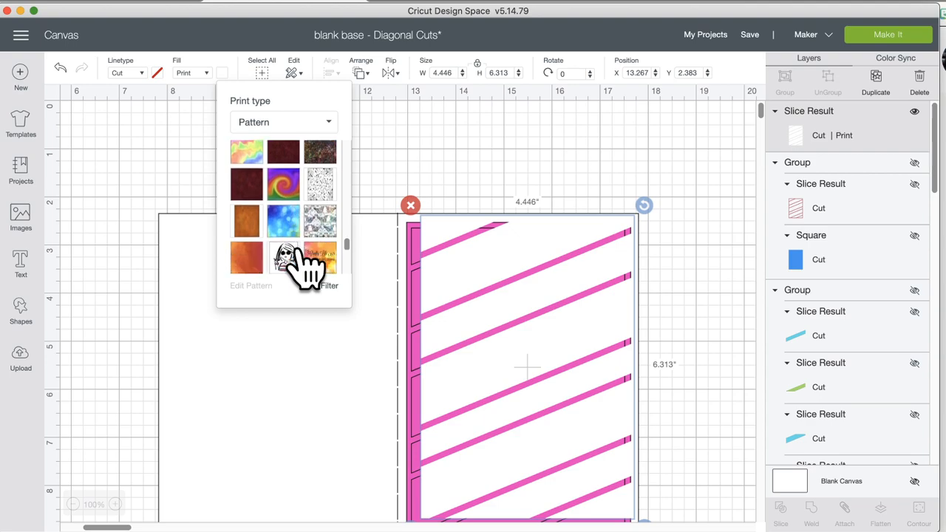
pyautogui.scroll(5, 299, 266)
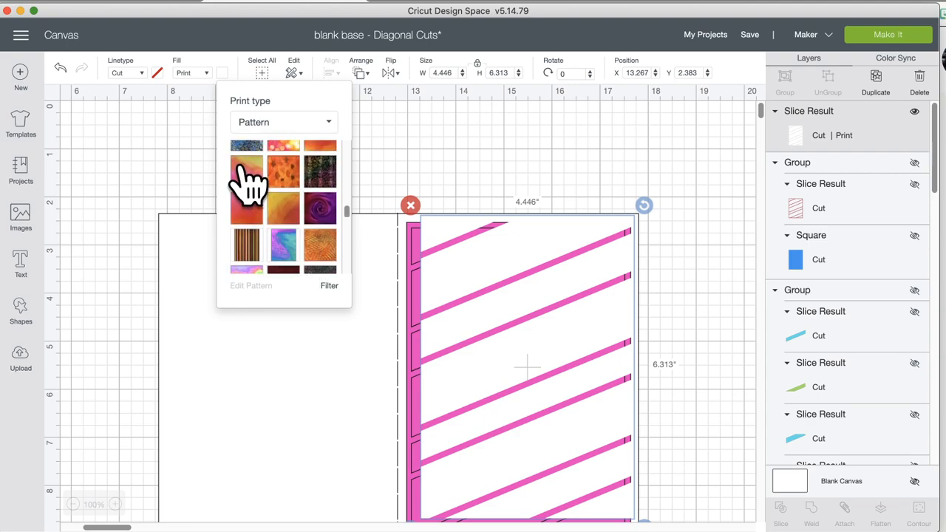
pyautogui.scroll(3, 300, 214)
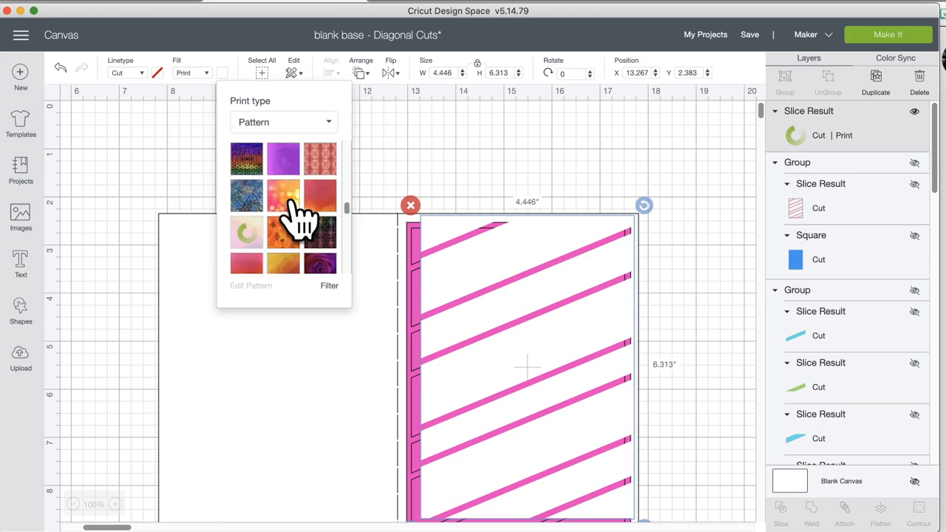
pyautogui.scroll(-3, 300, 216)
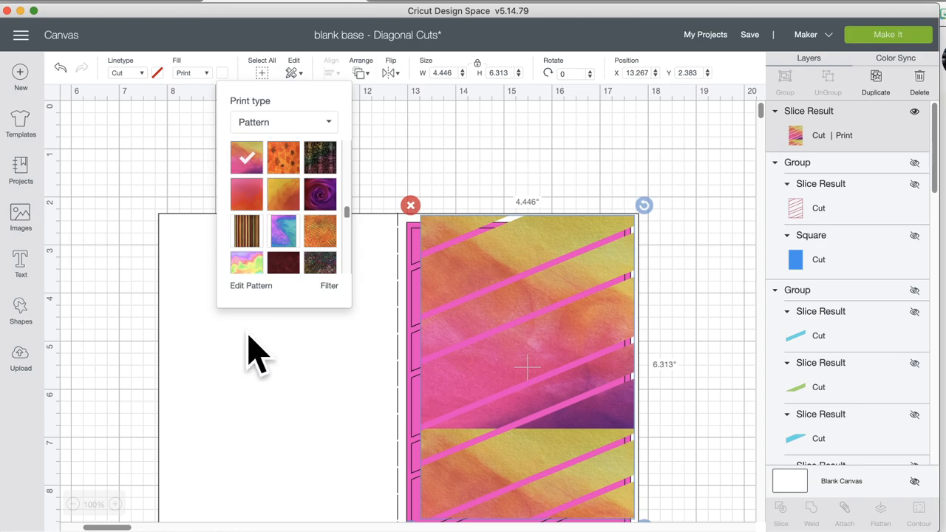
# - Move the patterned diagonal-strip piece up and away from the pink frame to about X 14.2, Y 1.66
pyautogui.scroll(-1, 474, 304)
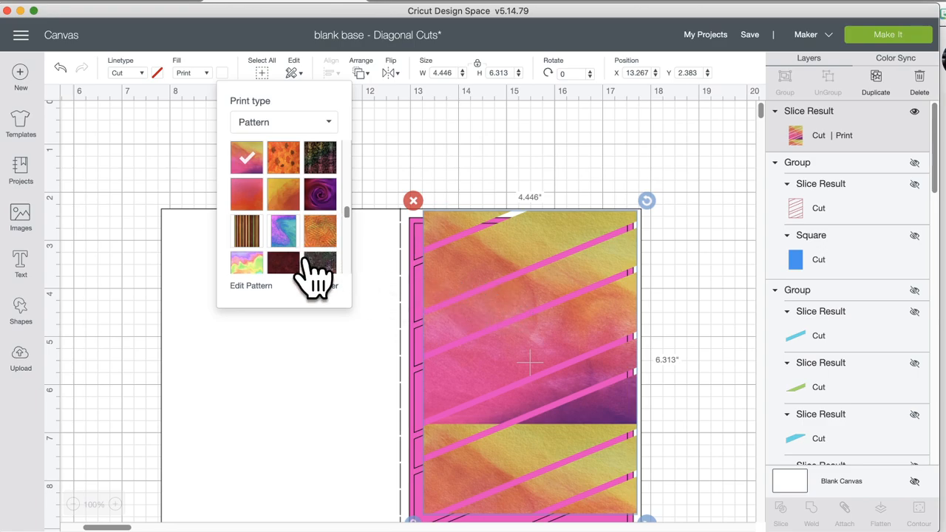
pyautogui.moveTo(513, 369); pyautogui.dragTo(640, 318)
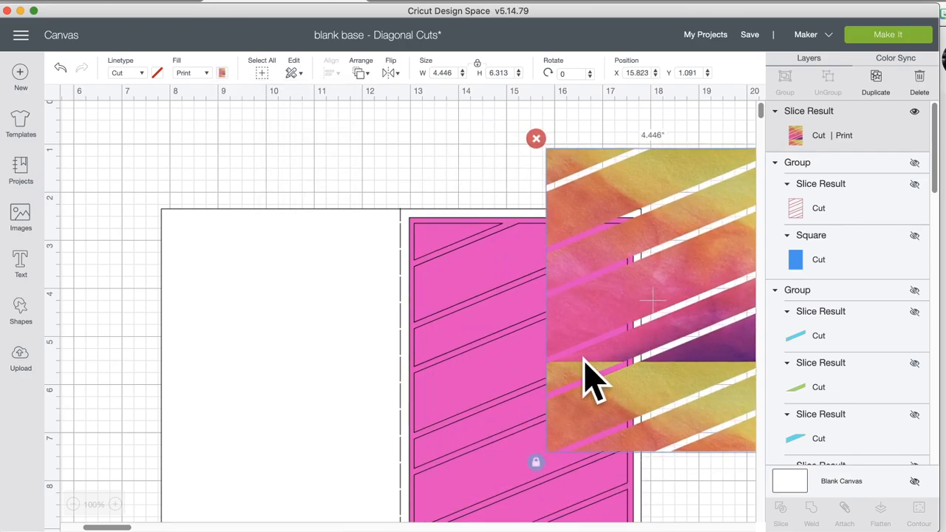
pyautogui.moveTo(623, 205); pyautogui.dragTo(544, 232)
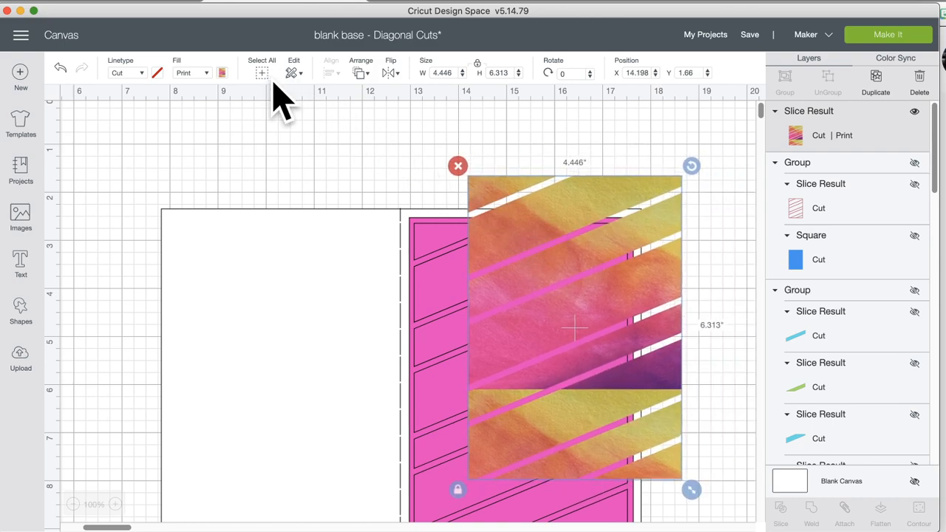
# - Edit the diagonal-strip piece's watercolor pattern, setting its scale to 186 and its rotation to 9
pyautogui.click(222, 74)
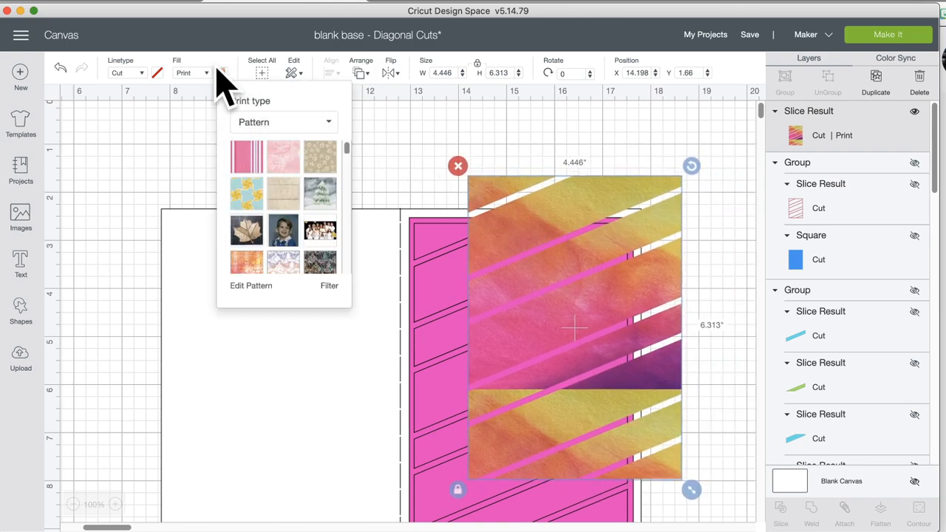
pyautogui.click(250, 286)
pyautogui.moveTo(653, 147); pyautogui.dragTo(670, 146)
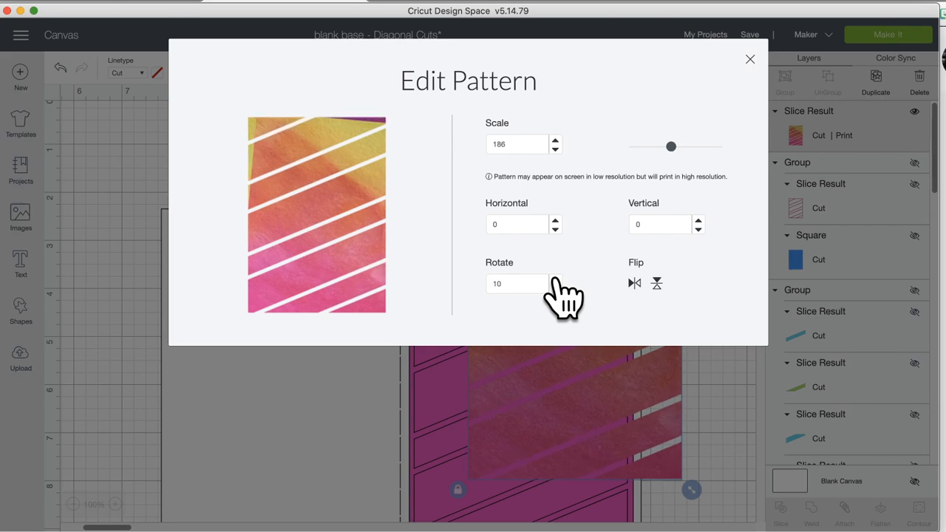
pyautogui.click(555, 288)
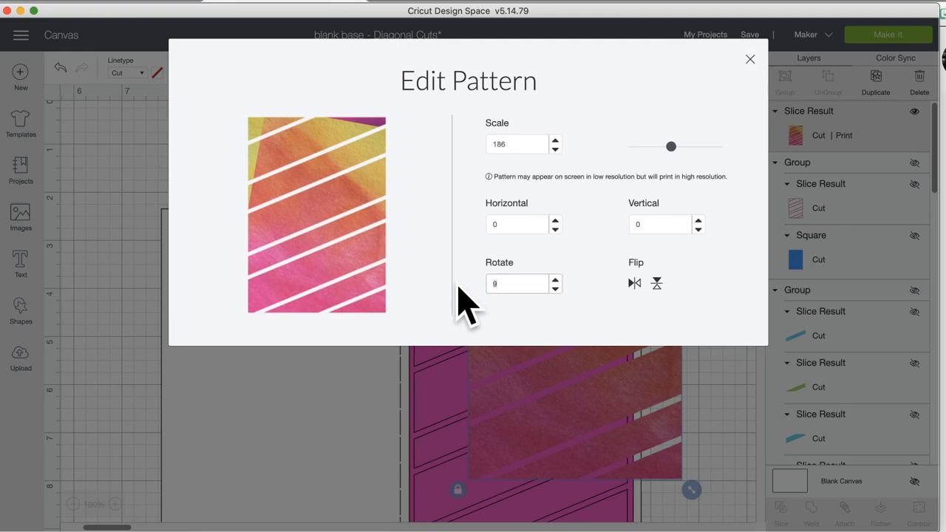
# - Try rotating the watercolor pattern on the diagonally sliced panel by -500 and by -700
pyautogui.write('-500')
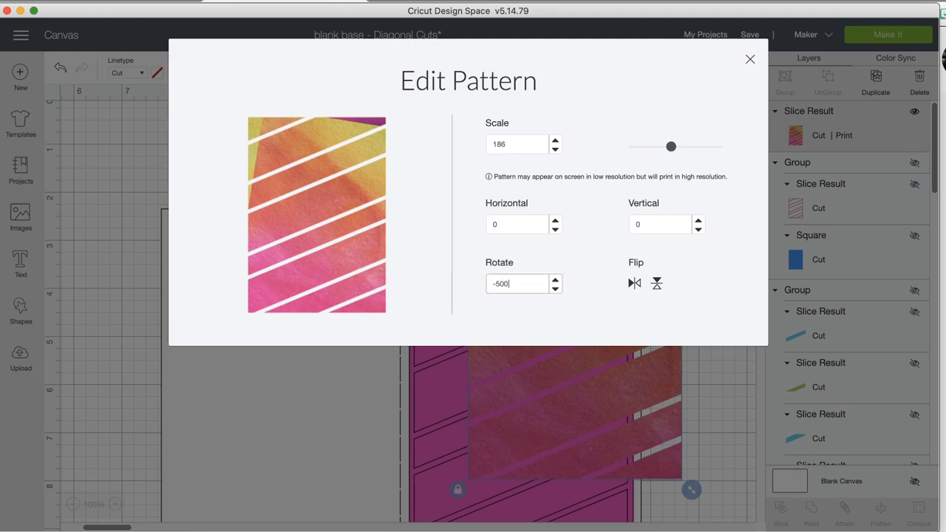
pyautogui.press('Return')
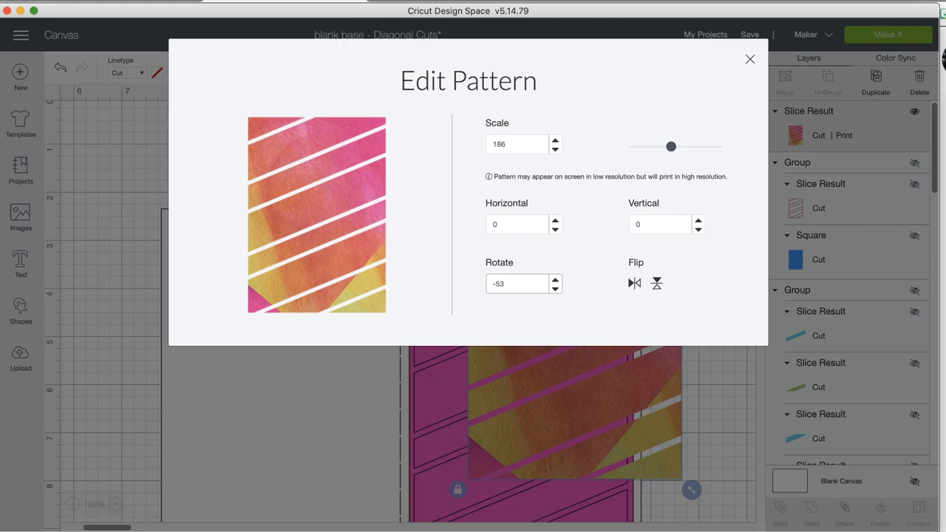
pyautogui.press('BackSpace')
pyautogui.press('BackSpace')
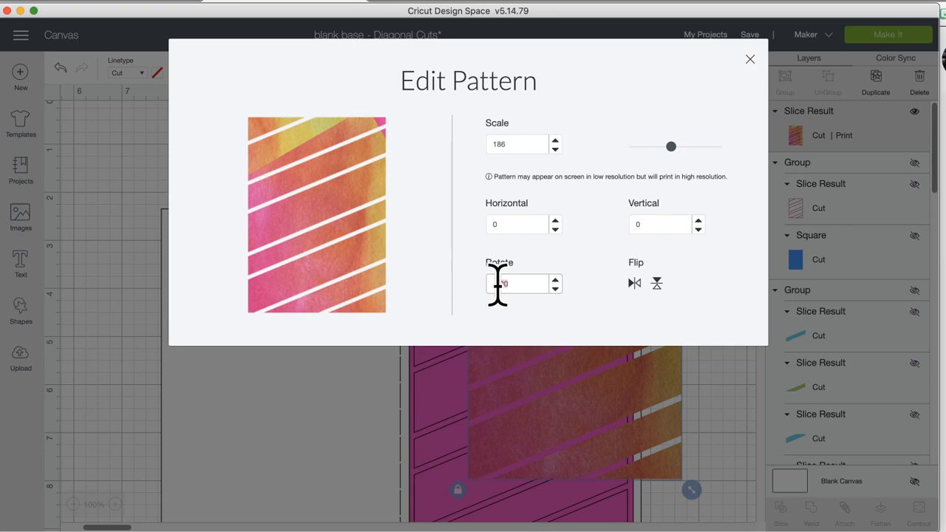
pyautogui.click(499, 283)
pyautogui.write('-700')
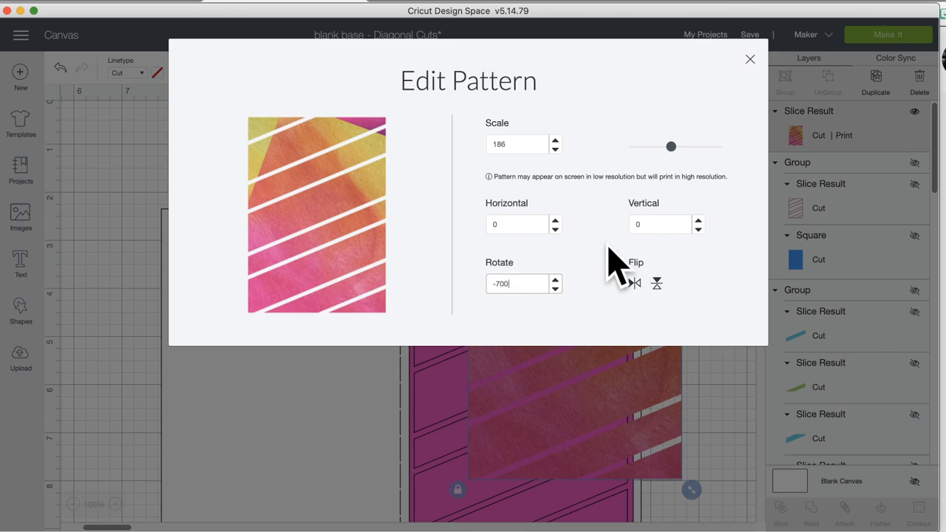
# - Enlarge the watercolor pattern's scale to 269 and set its rotation to 0
pyautogui.moveTo(670, 146); pyautogui.dragTo(689, 147)
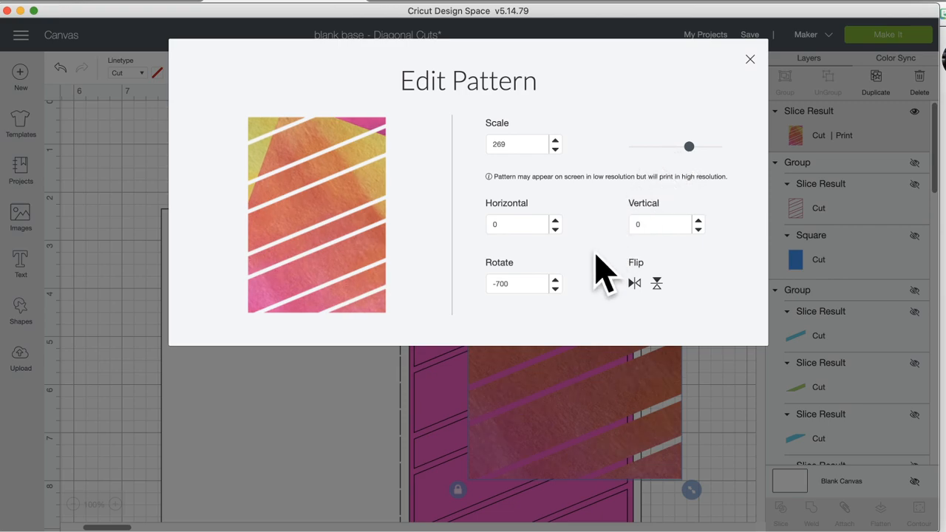
pyautogui.moveTo(539, 285); pyautogui.dragTo(476, 299)
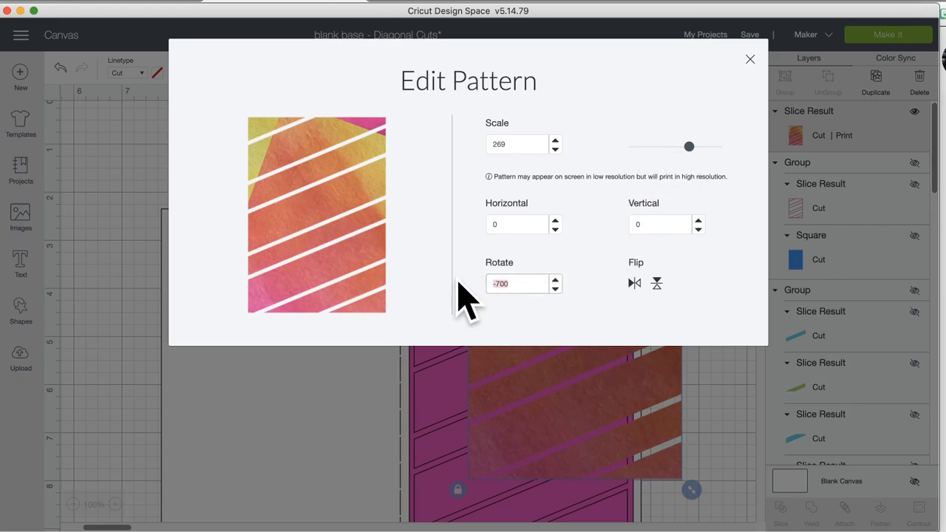
pyautogui.write('0')
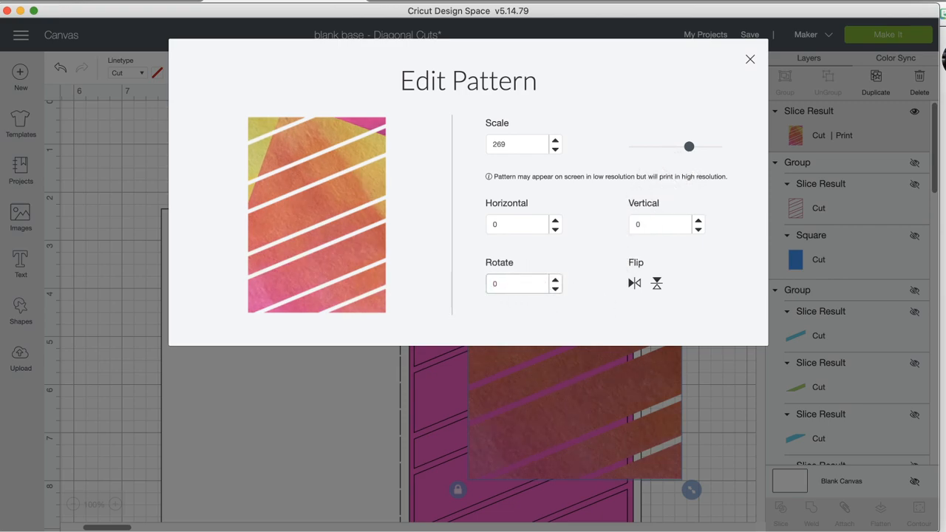
pyautogui.click(461, 292)
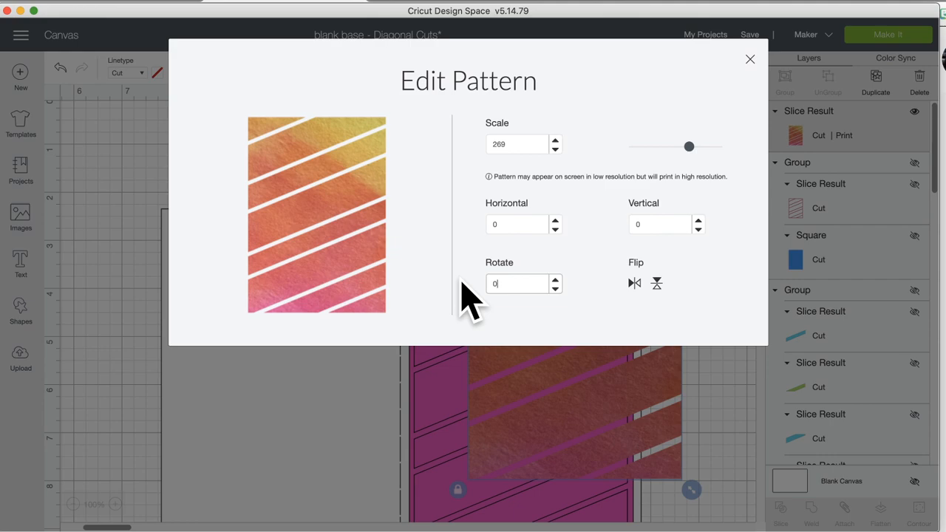
# - Flip the watercolor pattern horizontally and set its vertical offset to 400
pyautogui.click(635, 284)
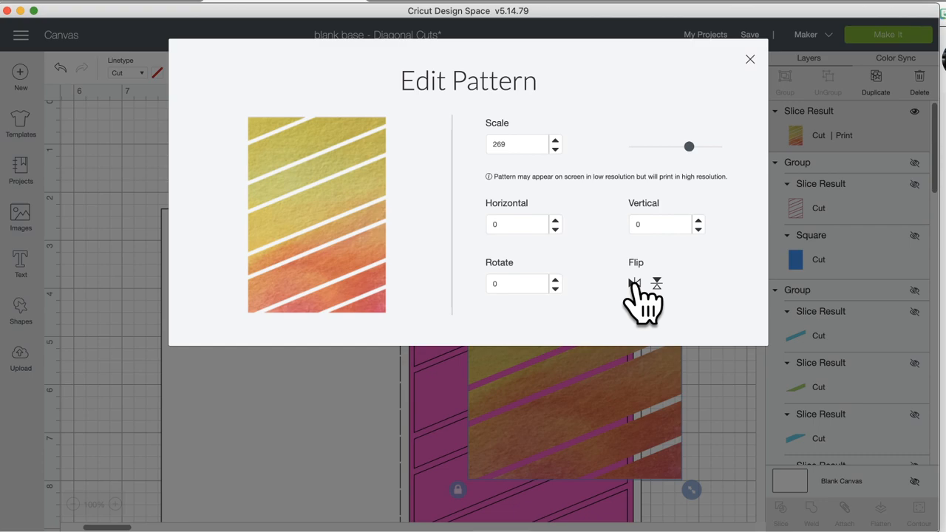
pyautogui.click(653, 226)
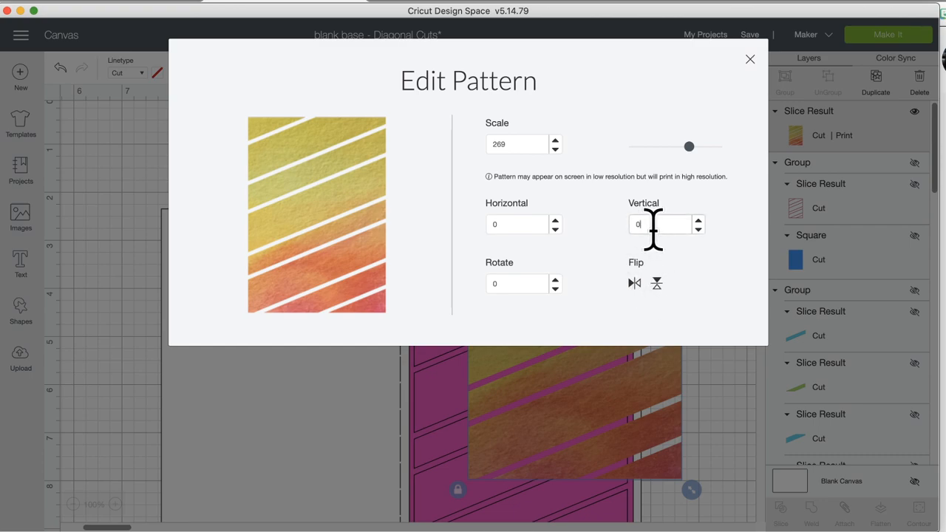
pyautogui.press('BackSpace')
pyautogui.write('400')
pyautogui.press('Return')
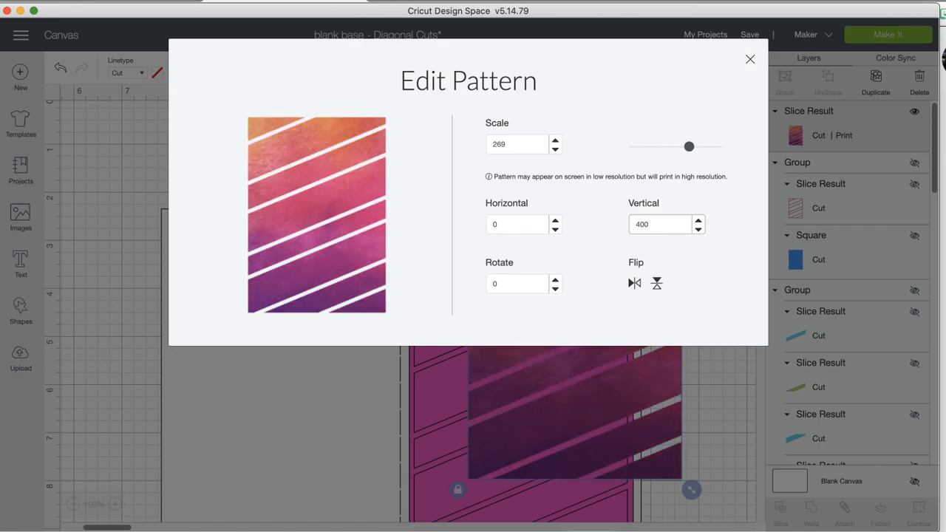
# - Try a vertical offset of 300 for the watercolor pattern, settle on 200, and close the pattern editor
pyautogui.doubleClick(641, 226)
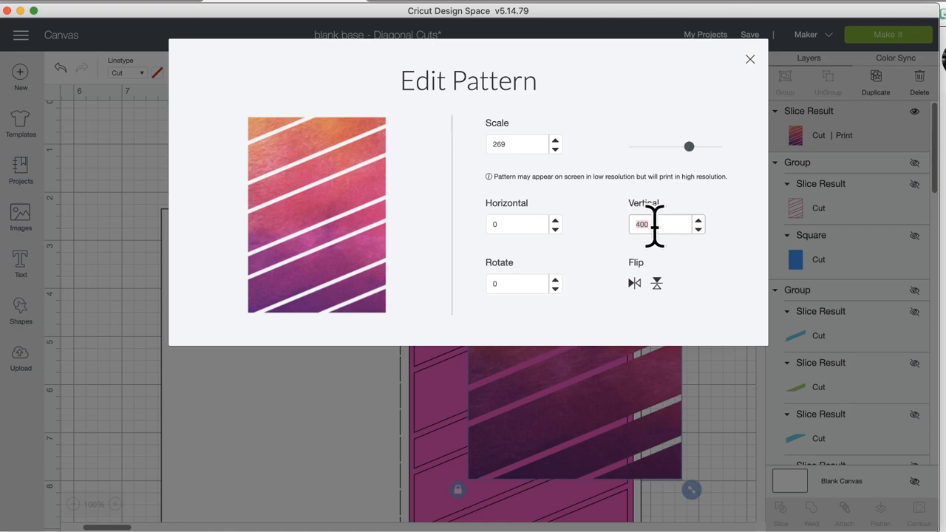
pyautogui.write('300')
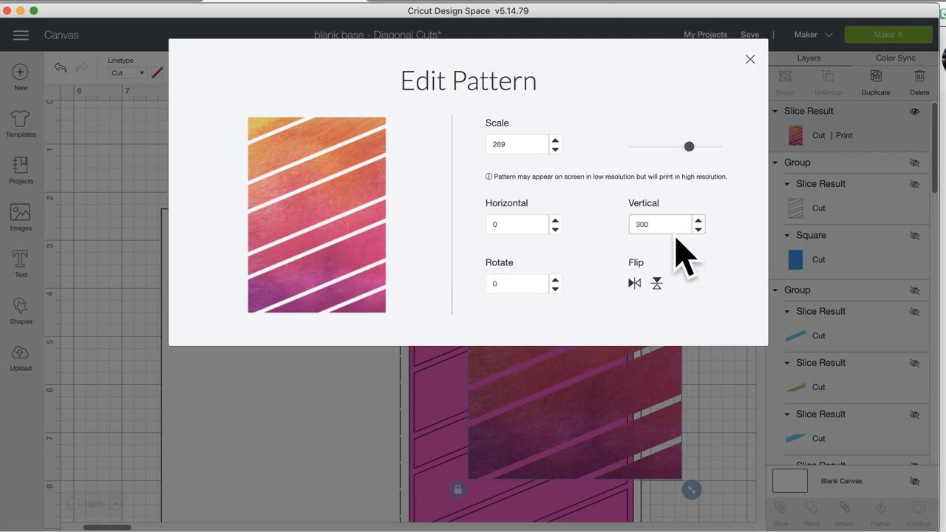
pyautogui.press('BackSpace')
pyautogui.press('BackSpace')
pyautogui.press('BackSpace')
pyautogui.write('200')
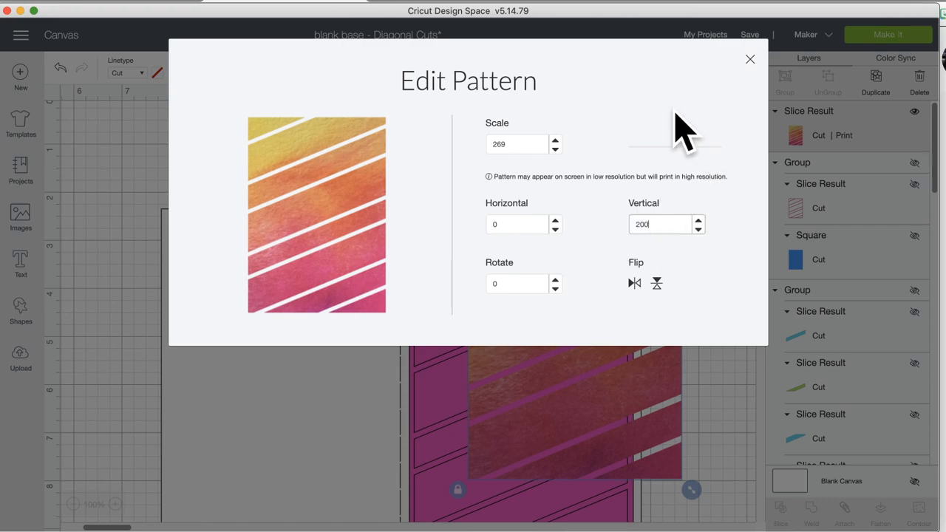
pyautogui.click(300, 393)
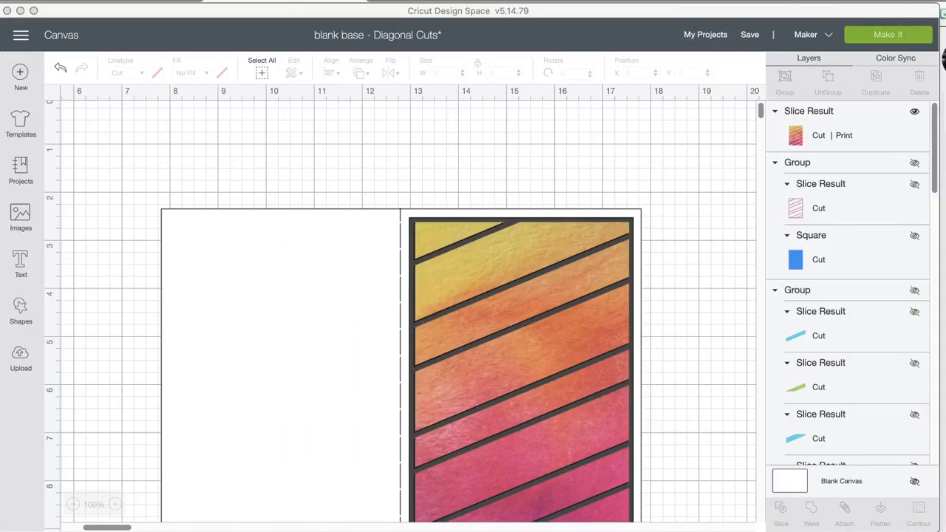
# - Preview how the project is laid out on the cutting mats and return to the canvas
pyautogui.click(889, 34)
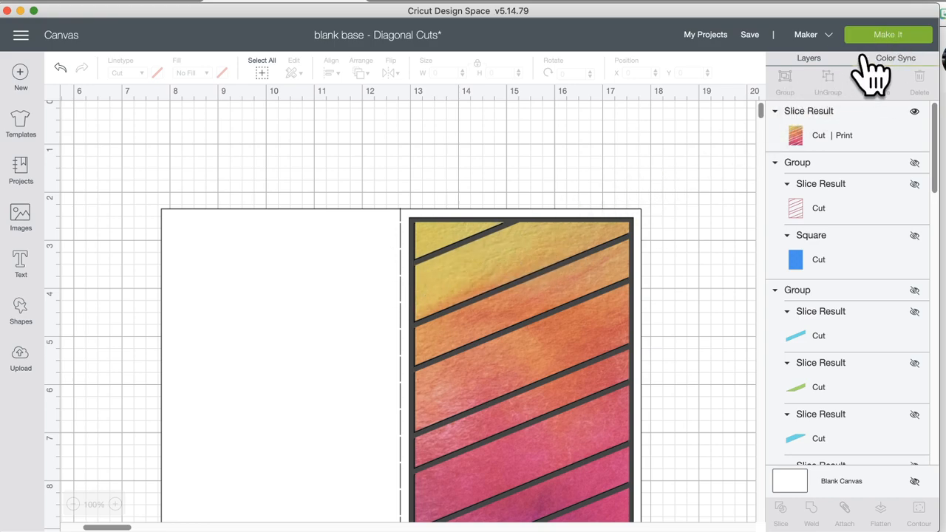
pyautogui.click(890, 37)
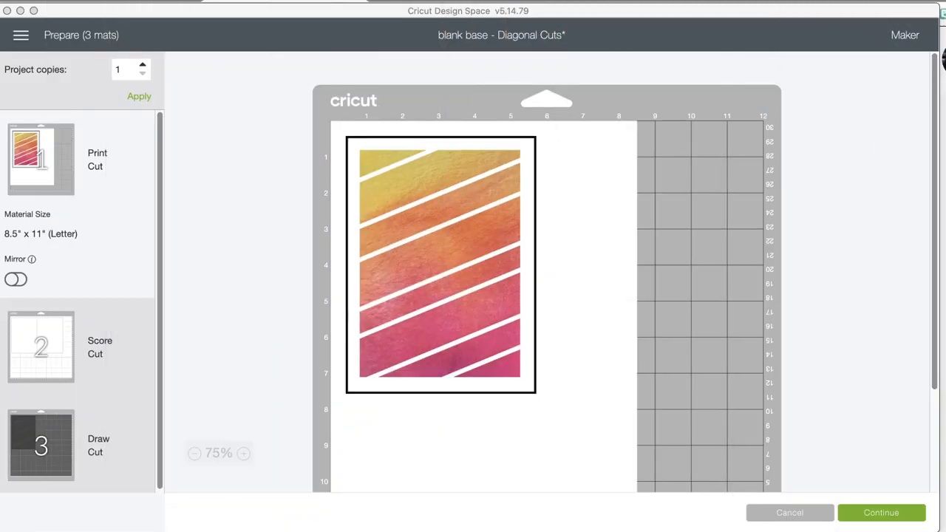
pyautogui.click(795, 511)
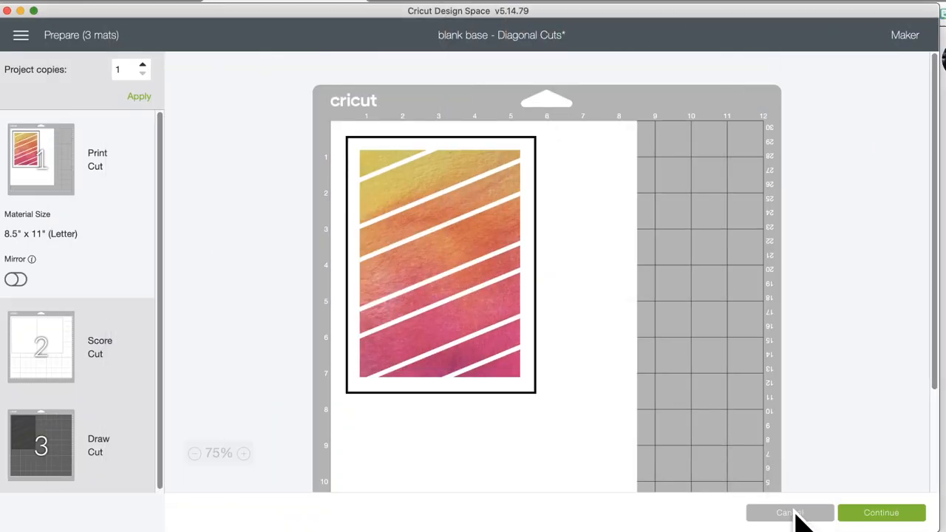
pyautogui.click(790, 513)
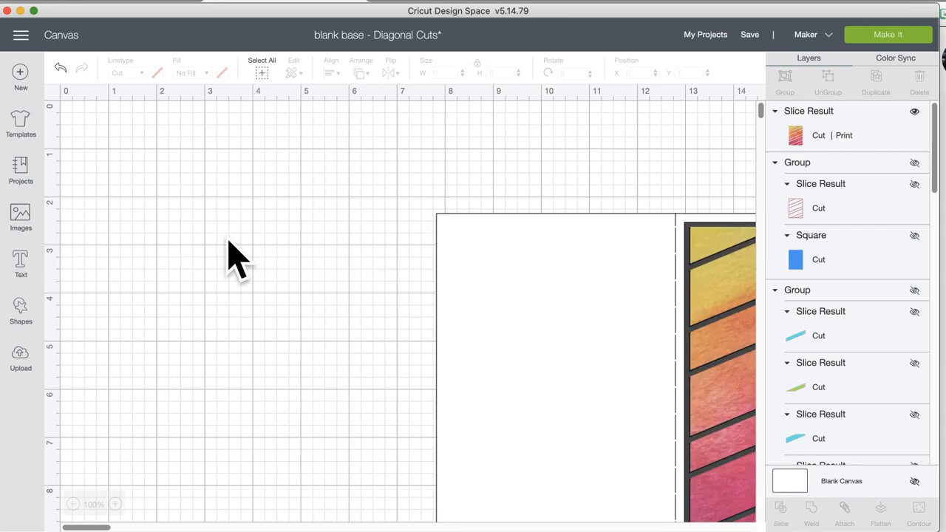
# - Add a square to the canvas and resize it, with proportions unlocked, to 6.75 inches wide by 9.25 inches high
pyautogui.click(22, 312)
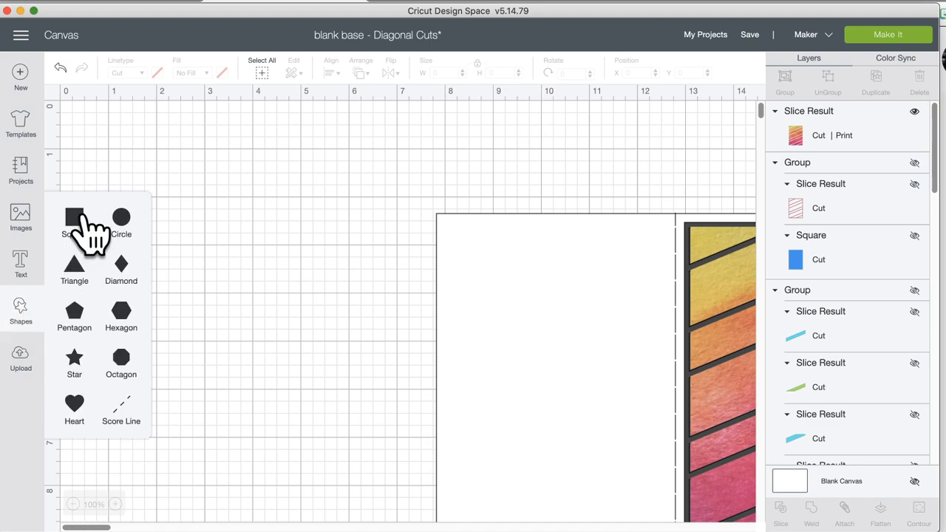
pyautogui.click(74, 219)
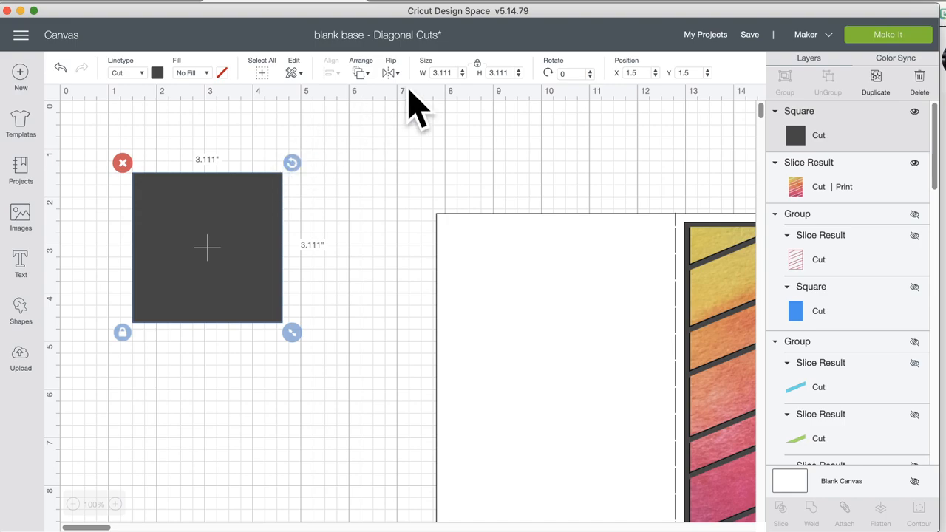
pyautogui.click(445, 73)
pyautogui.write('6.75')
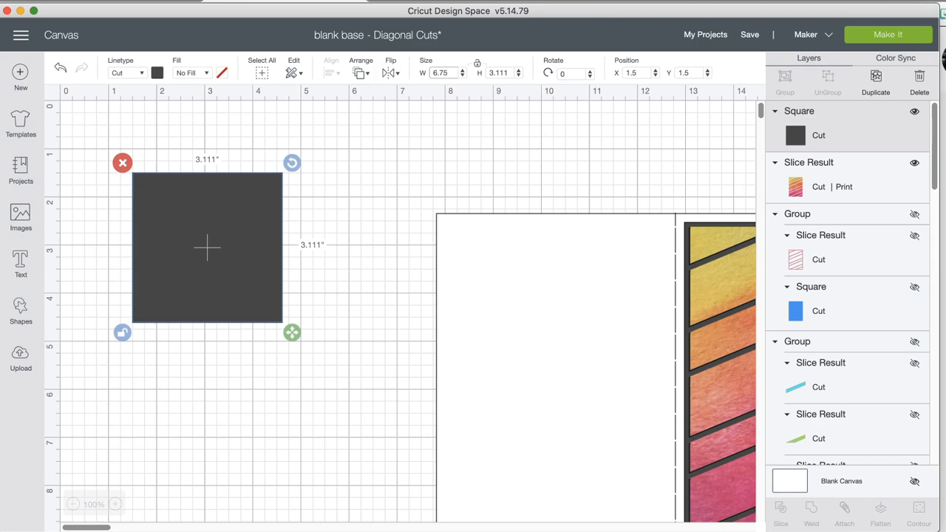
pyautogui.click(503, 77)
pyautogui.write('9')
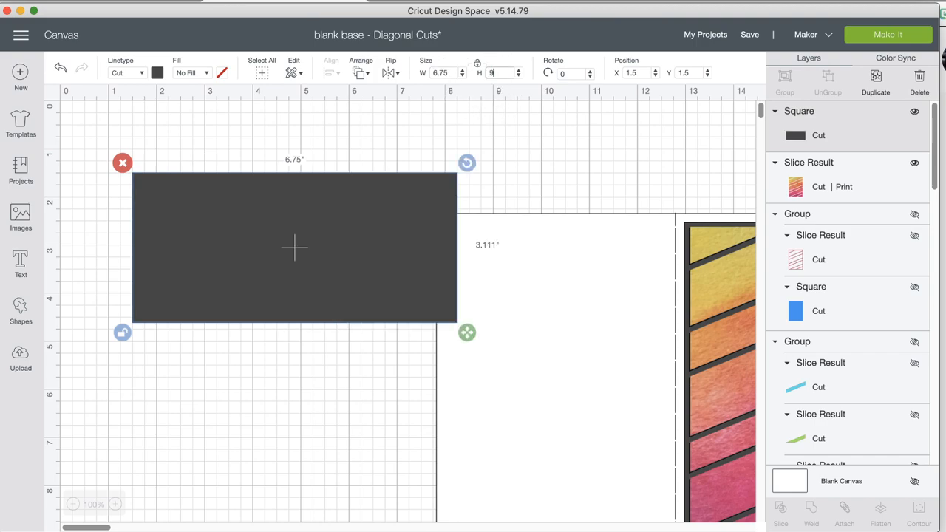
pyautogui.write('.25')
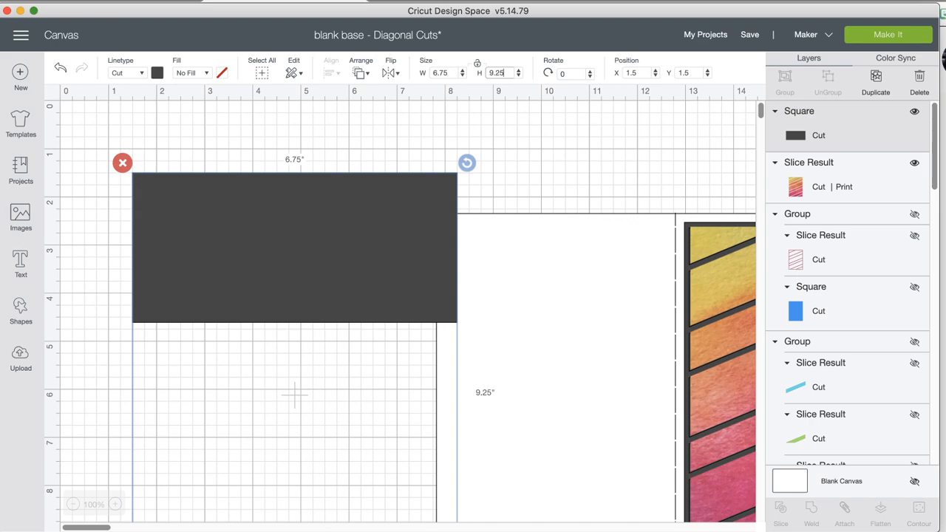
pyautogui.press('Return')
# - Change the new rectangle's fill to Print and apply the snowy Christmas tree pattern
pyautogui.click(158, 74)
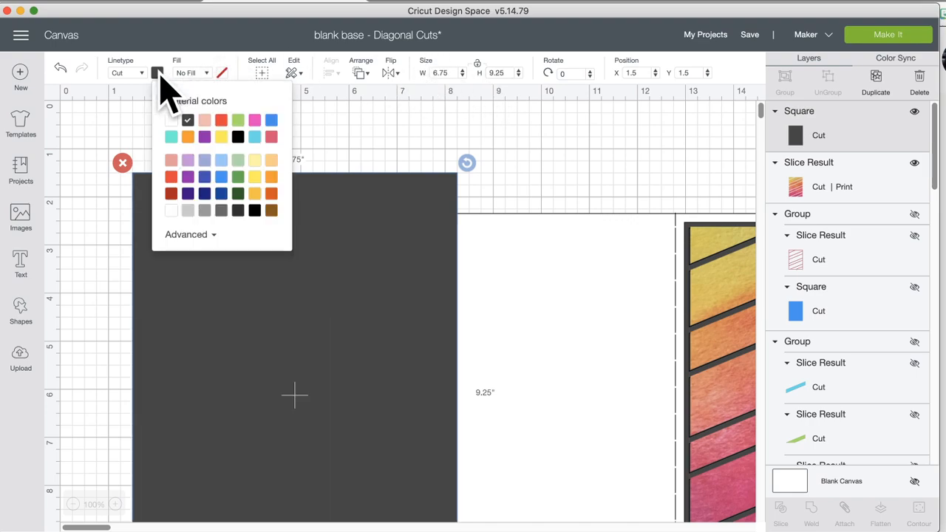
pyautogui.click(207, 74)
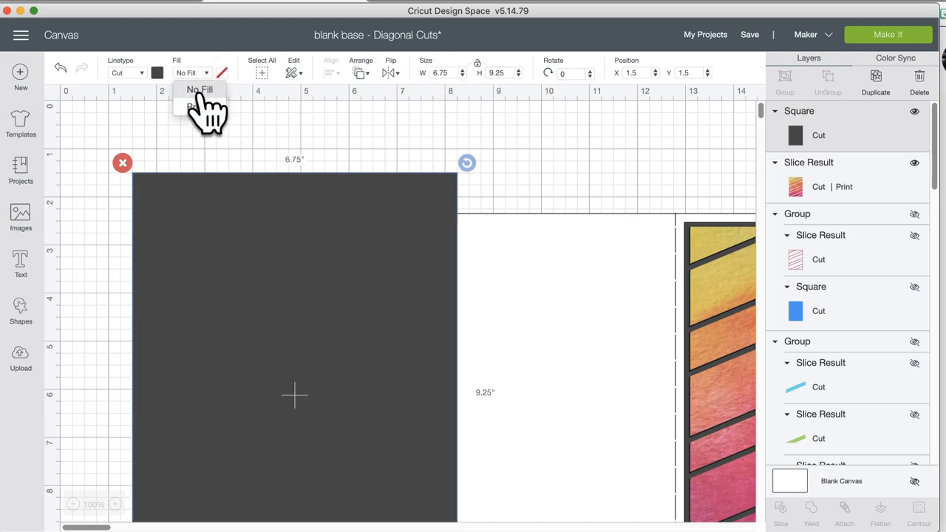
pyautogui.click(200, 107)
pyautogui.click(227, 73)
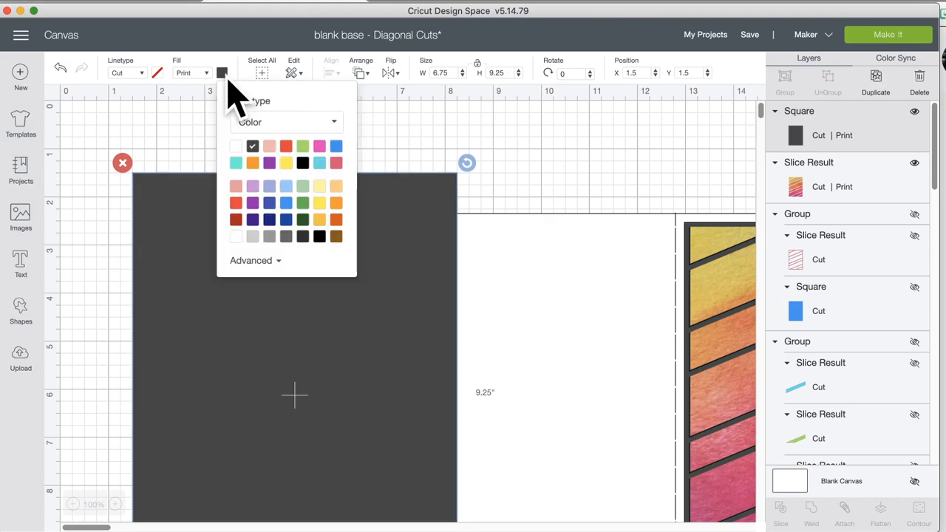
pyautogui.click(288, 123)
pyautogui.click(263, 167)
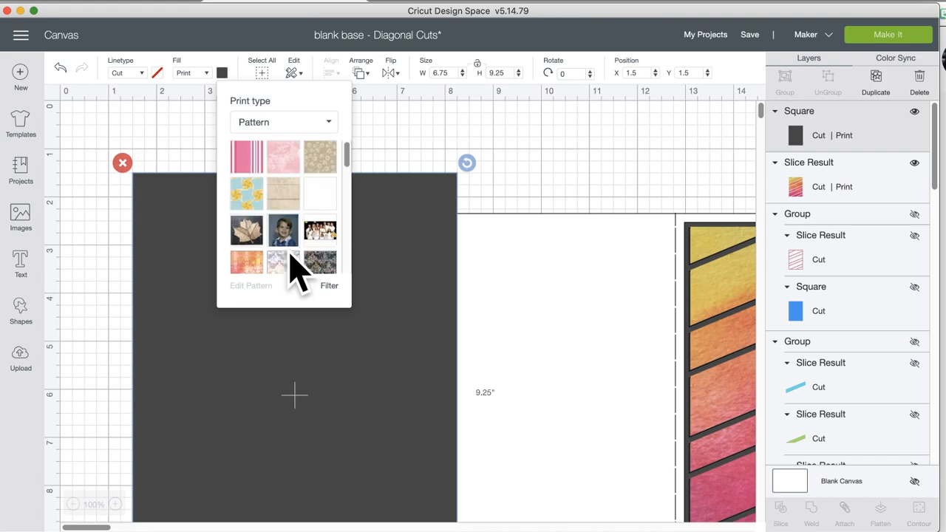
pyautogui.click(321, 197)
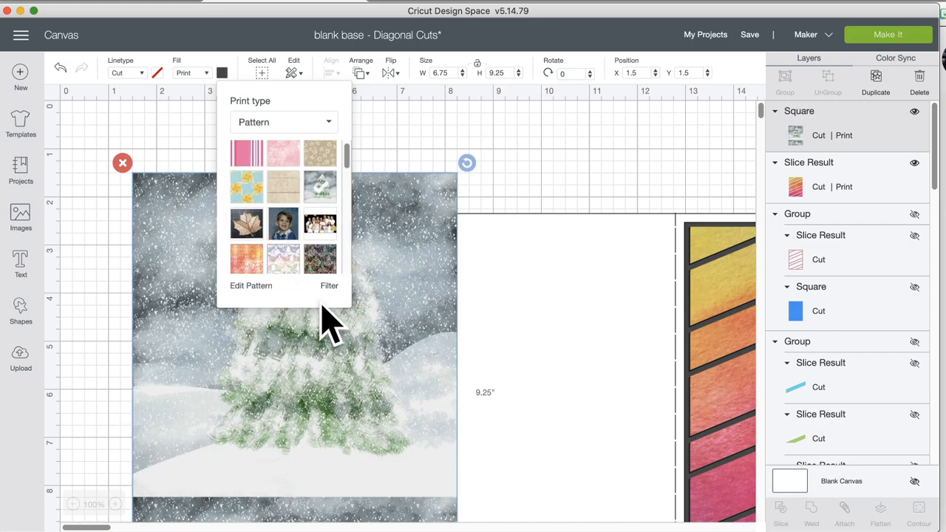
# - Open the tree pattern for editing, scale it to 105, and nudge its horizontal offset to -15
pyautogui.click(250, 289)
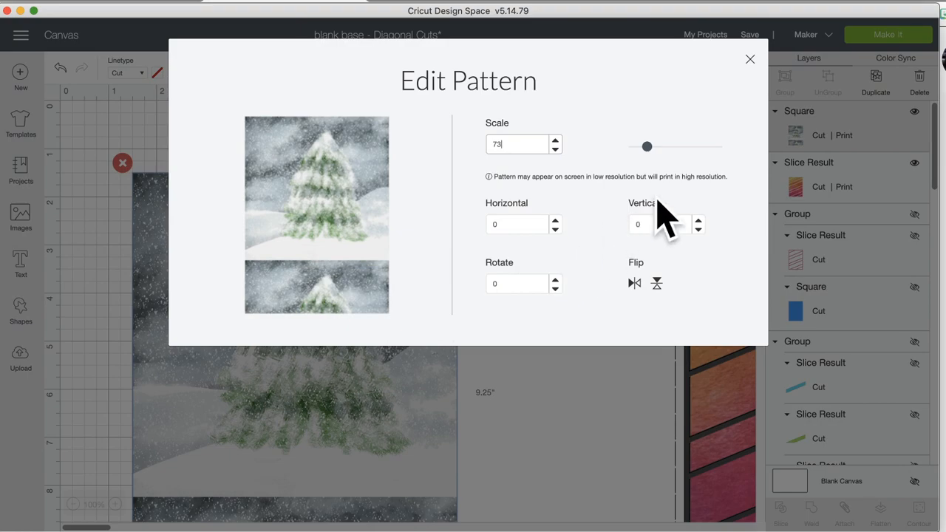
pyautogui.moveTo(647, 148)
pyautogui.mouseDown()
pyautogui.moveTo(667, 146)
pyautogui.moveTo(653, 147)
pyautogui.mouseUp()
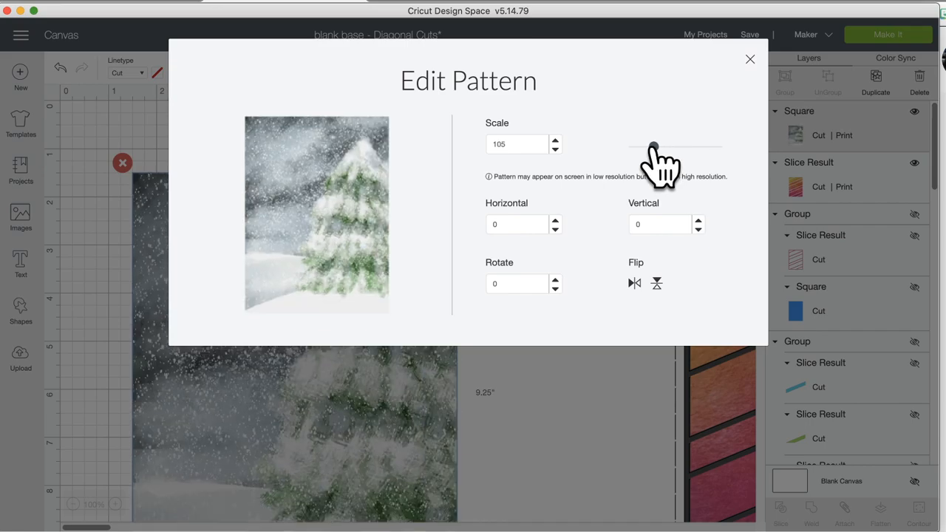
pyautogui.click(555, 229)
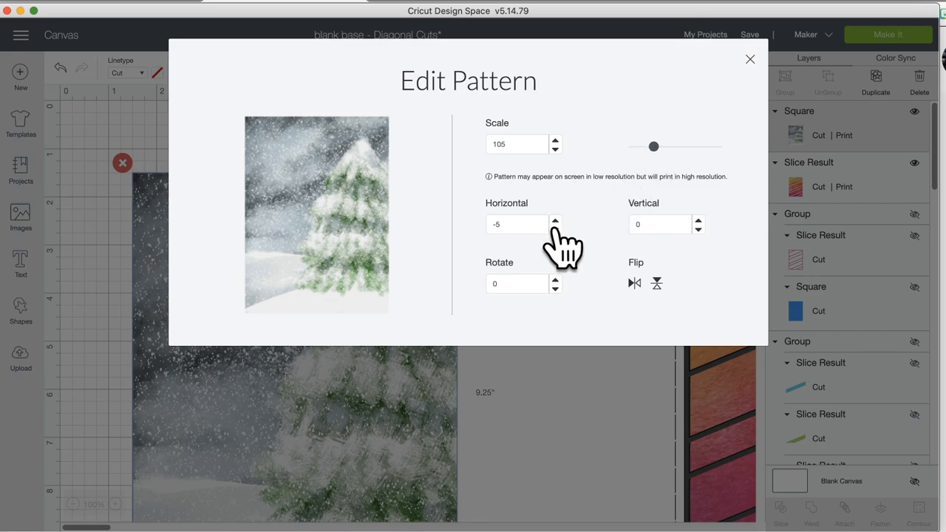
pyautogui.click(555, 229)
pyautogui.click(555, 229)
pyautogui.click(555, 229)
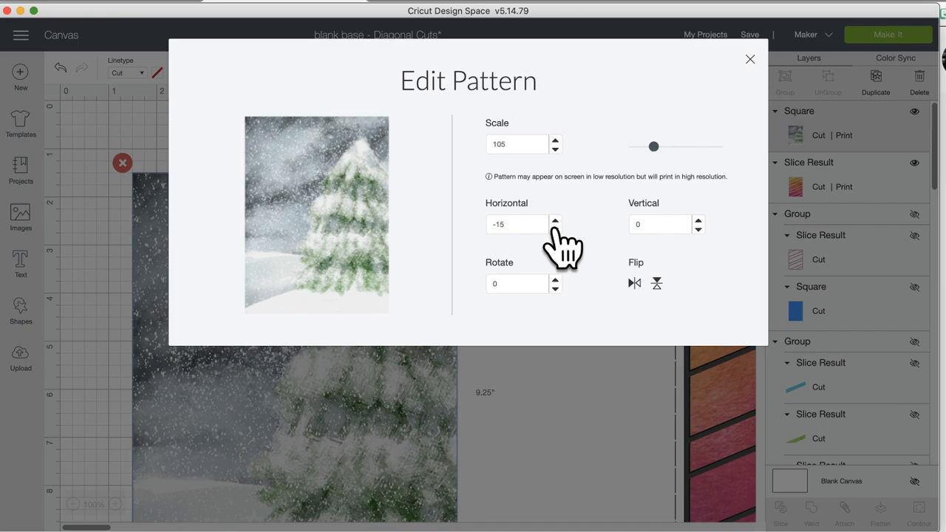
# - Center the tree in the rectangle by trying a horizontal offset of -100 and settling on -250
pyautogui.tripleClick(501, 224)
pyautogui.write('-100')
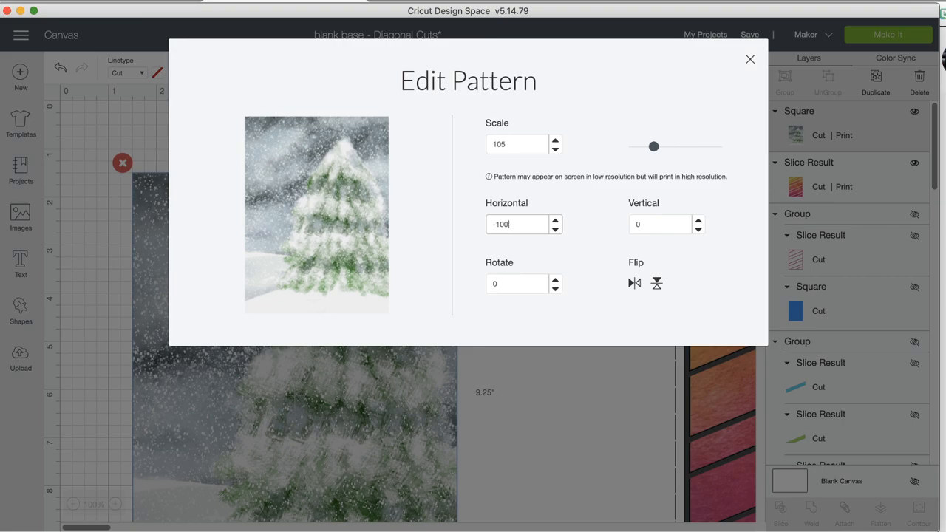
pyautogui.press('BackSpace')
pyautogui.press('BackSpace')
pyautogui.press('BackSpace')
pyautogui.write('250')
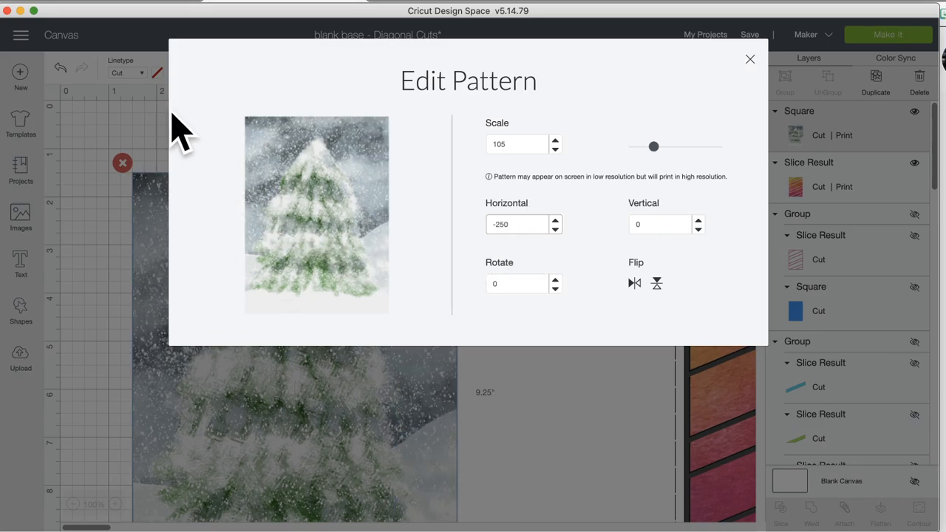
# - Close the pattern editor and open the cutting mat preview to examine the printed tree rectangle and its registration border
pyautogui.click(140, 138)
pyautogui.scroll(-5, 212, 316)
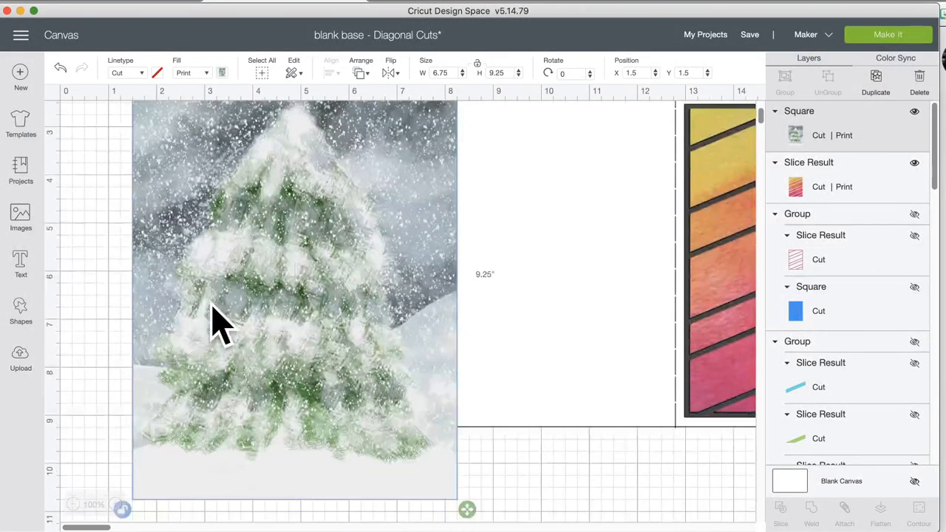
pyautogui.click(894, 37)
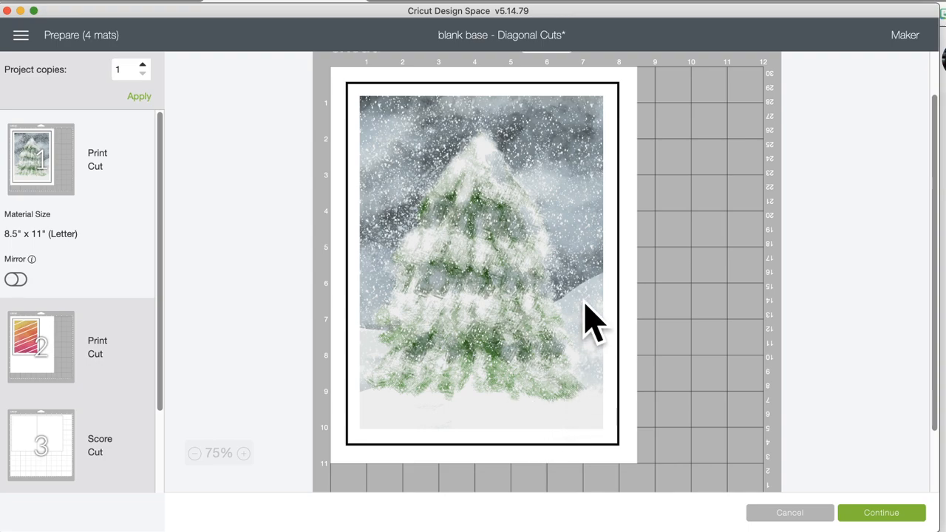
pyautogui.scroll(-2, 591, 322)
pyautogui.scroll(5, 591, 322)
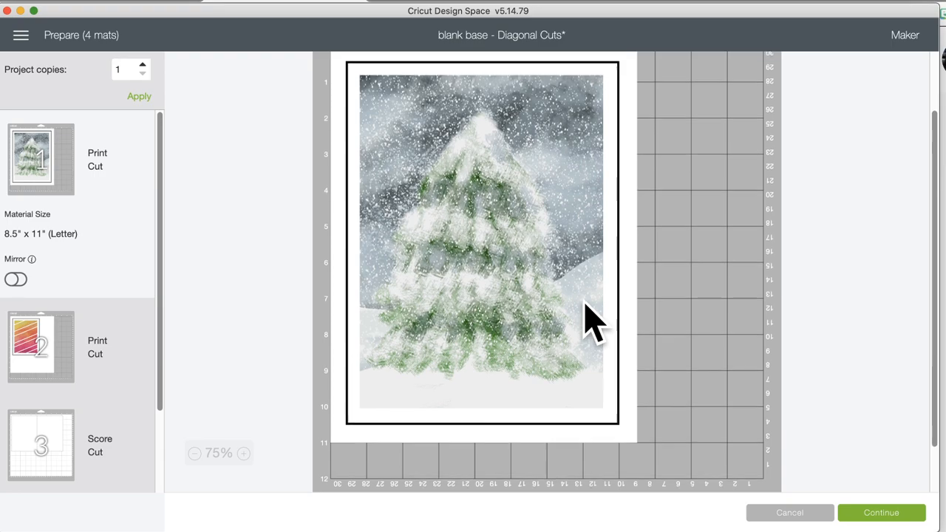
pyautogui.scroll(-1, 592, 321)
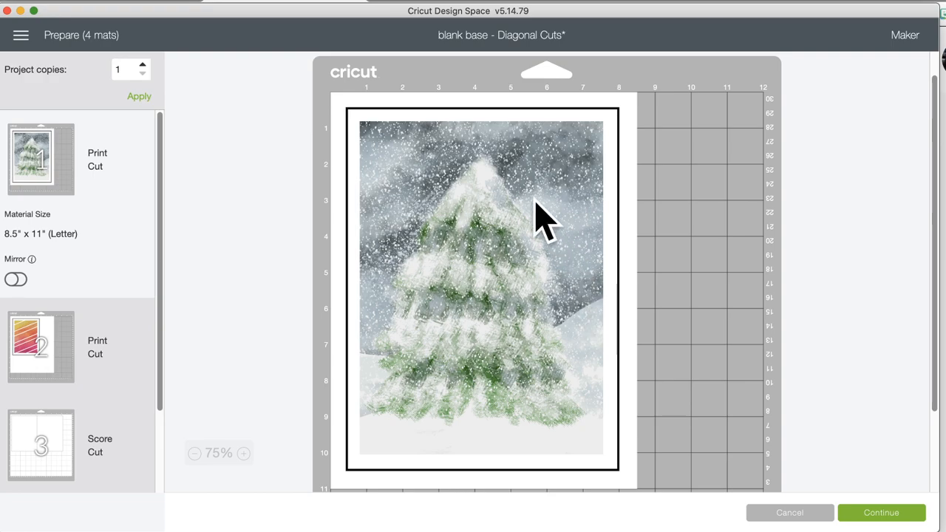
pyautogui.scroll(1, 411, 133)
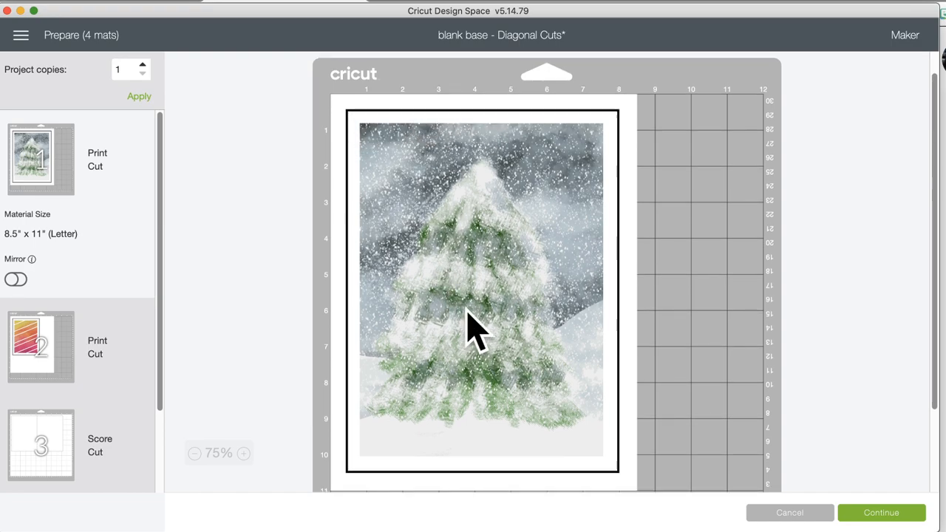
pyautogui.scroll(1, 465, 309)
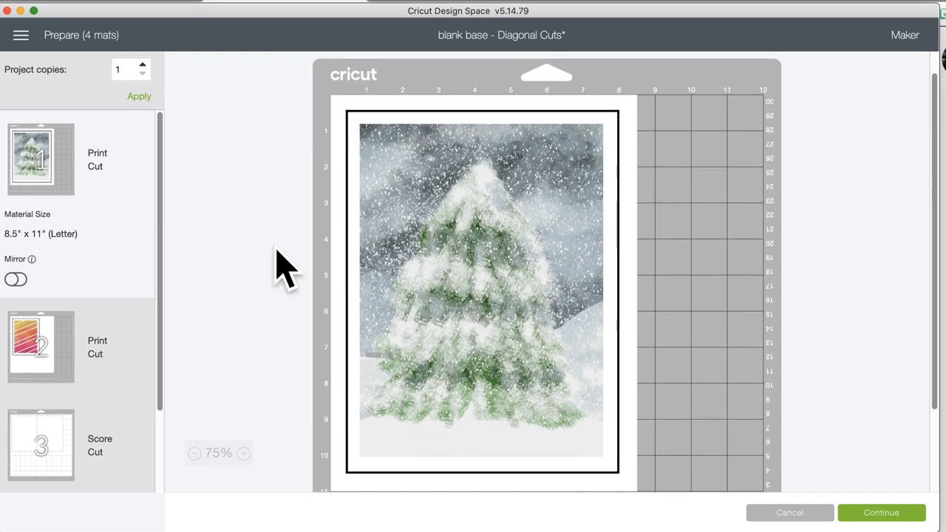
# - Review the remaining mats for the striped print, the scored card base and the dark draw-and-cut panel
pyautogui.click(30, 333)
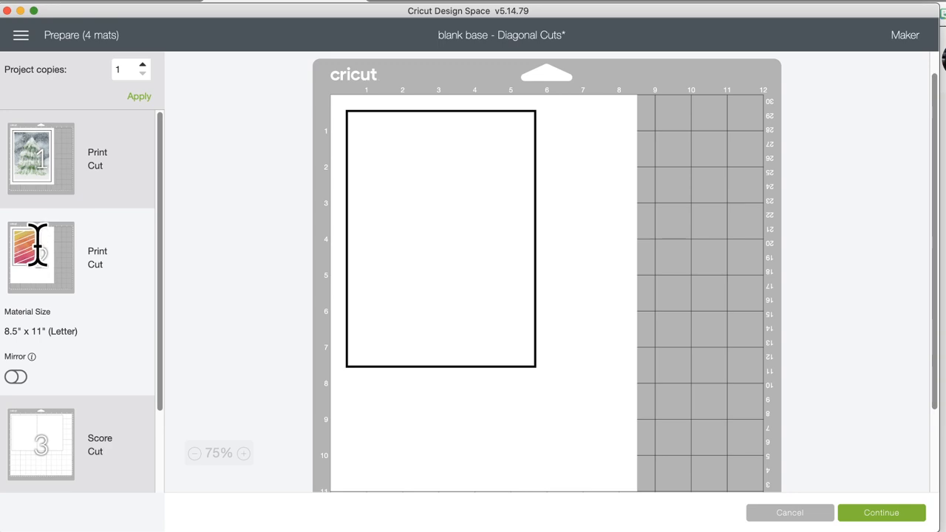
pyautogui.click(22, 460)
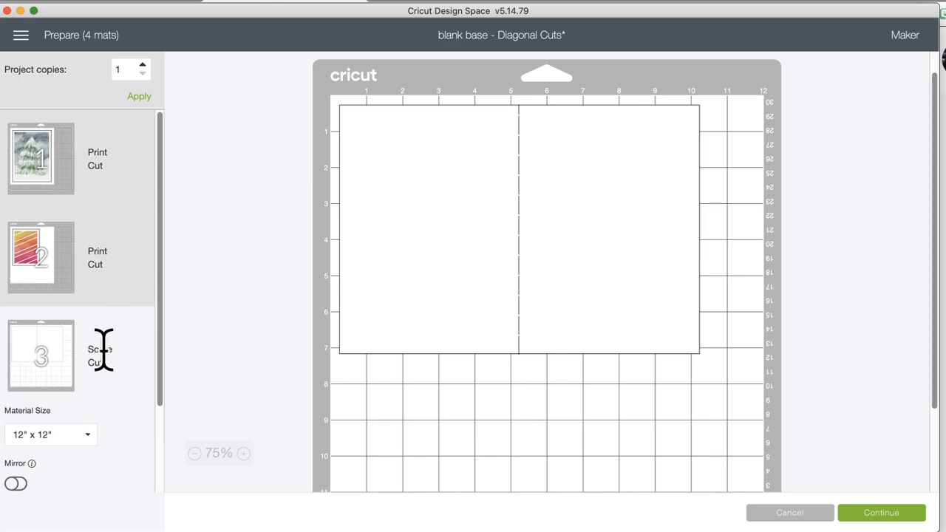
pyautogui.scroll(-2, 160, 355)
pyautogui.scroll(-3, 156, 444)
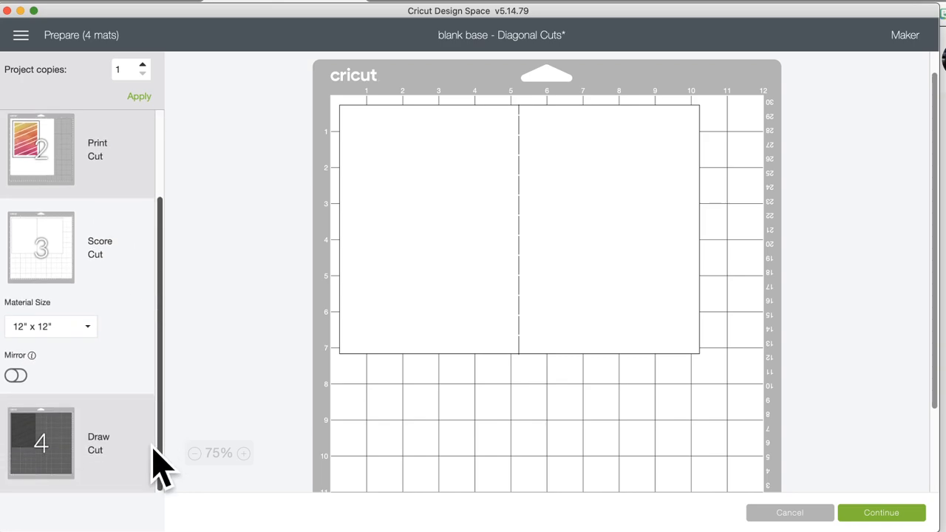
pyautogui.click(67, 448)
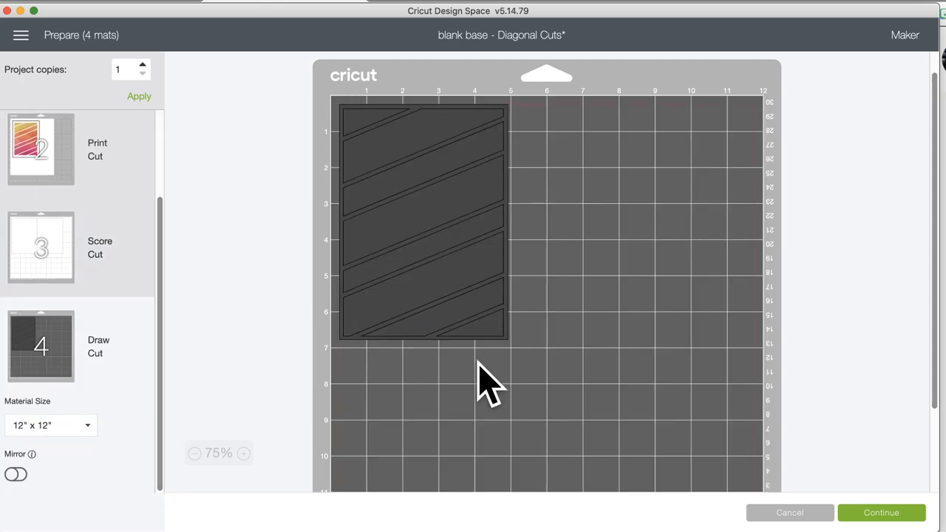
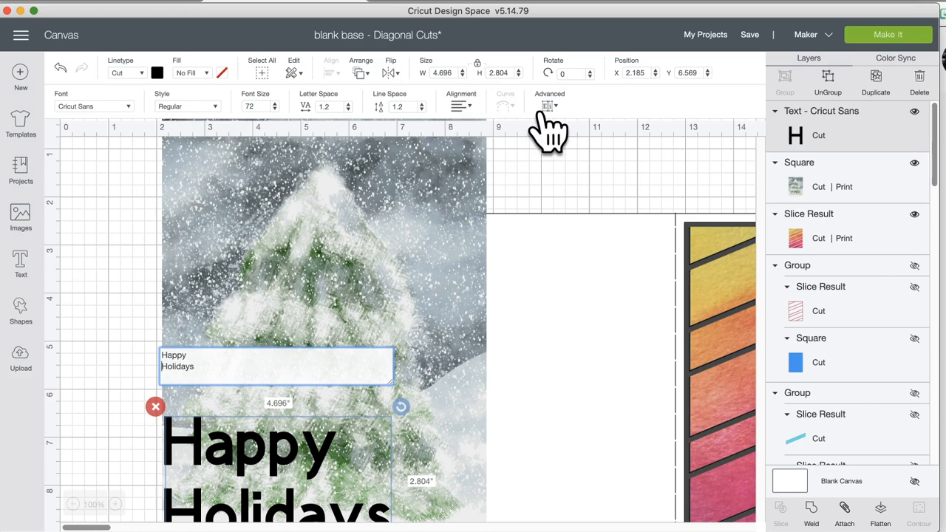
# - Center-align the two lines of the Happy Holidays text and move it over the tree at about X 3.06, Y 3.25
pyautogui.click(460, 108)
pyautogui.click(494, 140)
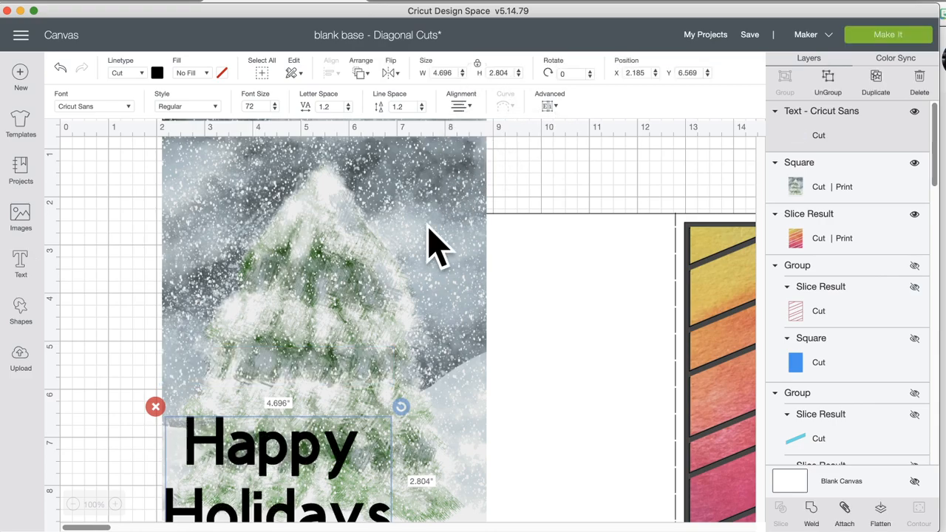
pyautogui.moveTo(296, 454); pyautogui.dragTo(335, 297)
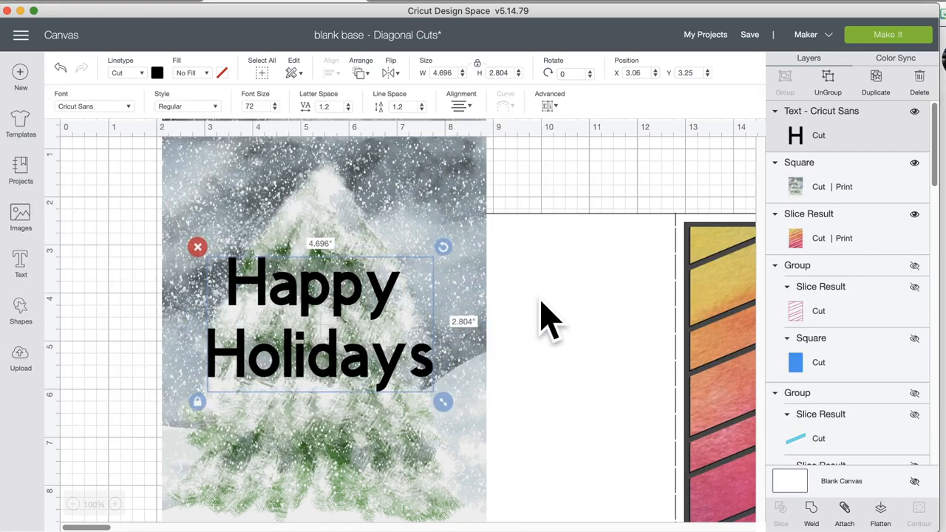
# - Color the Happy Holidays text dark green and move the scored card base away from the tree rectangle
pyautogui.click(157, 72)
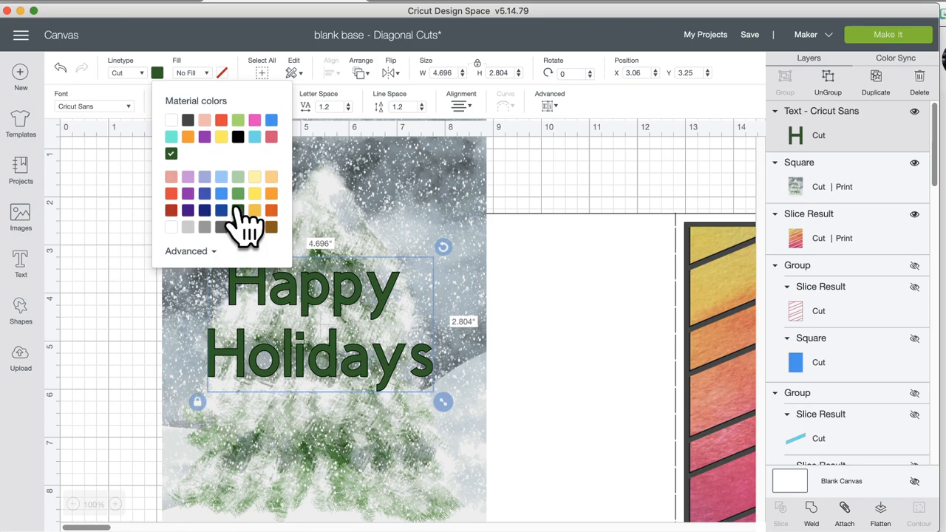
pyautogui.click(508, 186)
pyautogui.moveTo(532, 269); pyautogui.dragTo(680, 259)
pyautogui.moveTo(613, 275); pyautogui.dragTo(735, 268)
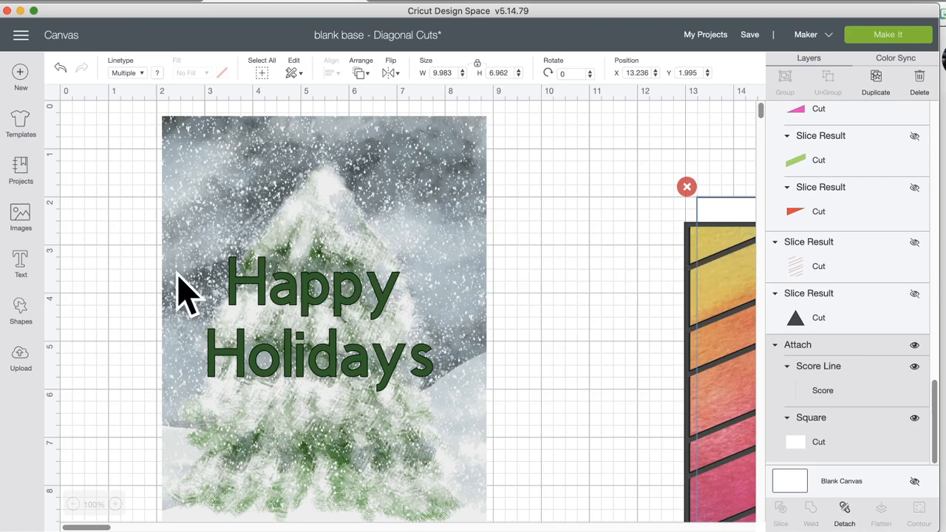
# - Flatten the Happy Holidays text and tree rectangle into one printable image, and unflatten them again
pyautogui.moveTo(106, 191); pyautogui.dragTo(533, 440)
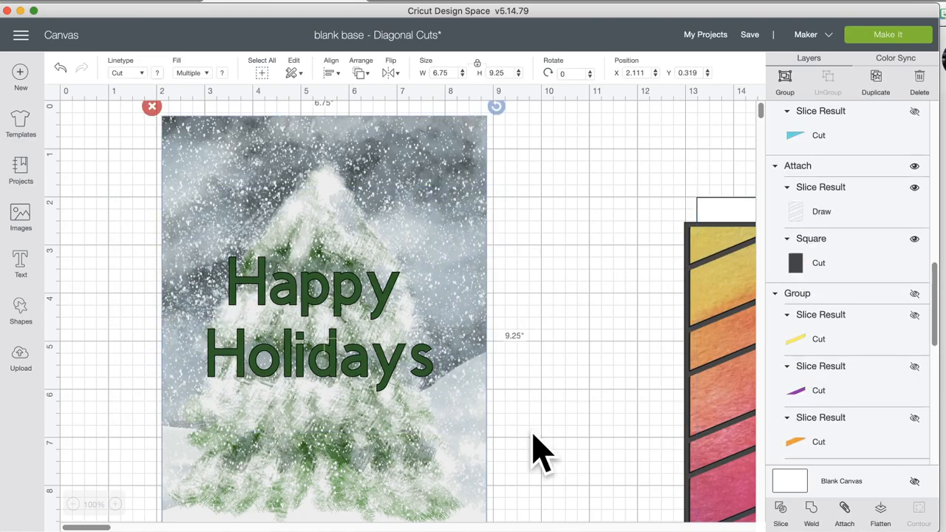
pyautogui.click(881, 510)
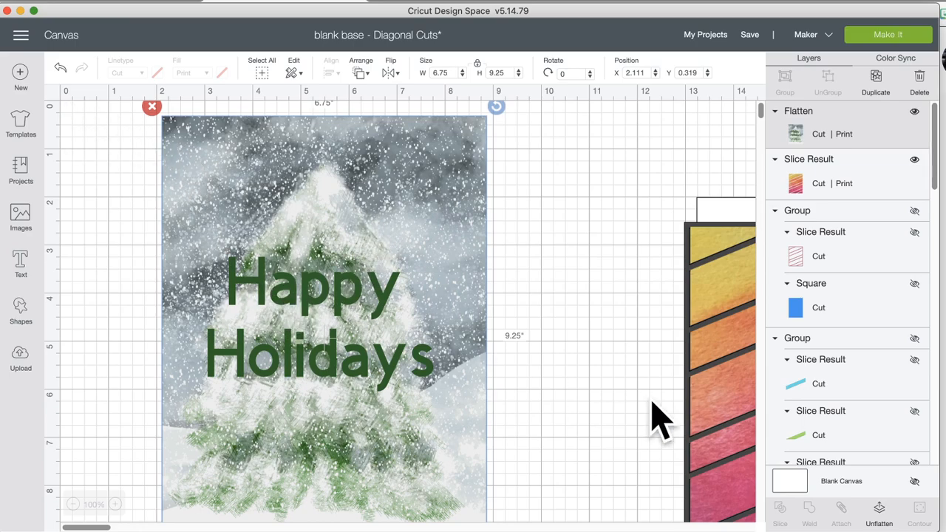
pyautogui.click(880, 510)
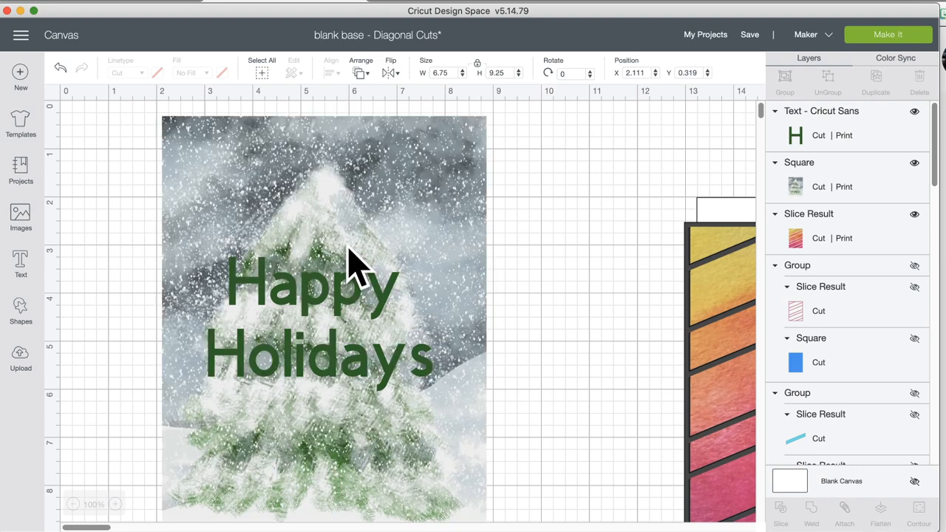
# - Change the Happy Holidays text's fill from Print to No Fill, nudging it slightly over the tree
pyautogui.click(311, 300)
pyautogui.moveTo(310, 299); pyautogui.dragTo(302, 282)
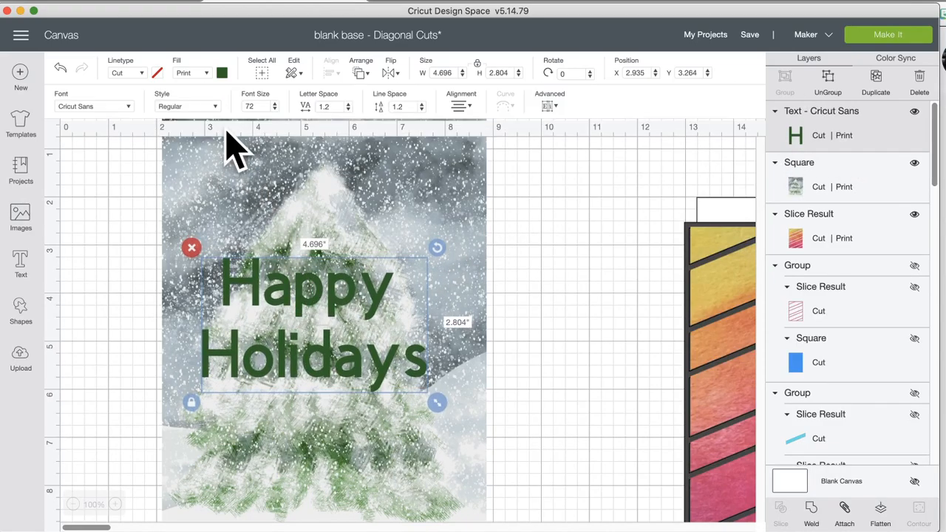
pyautogui.click(207, 72)
pyautogui.click(199, 87)
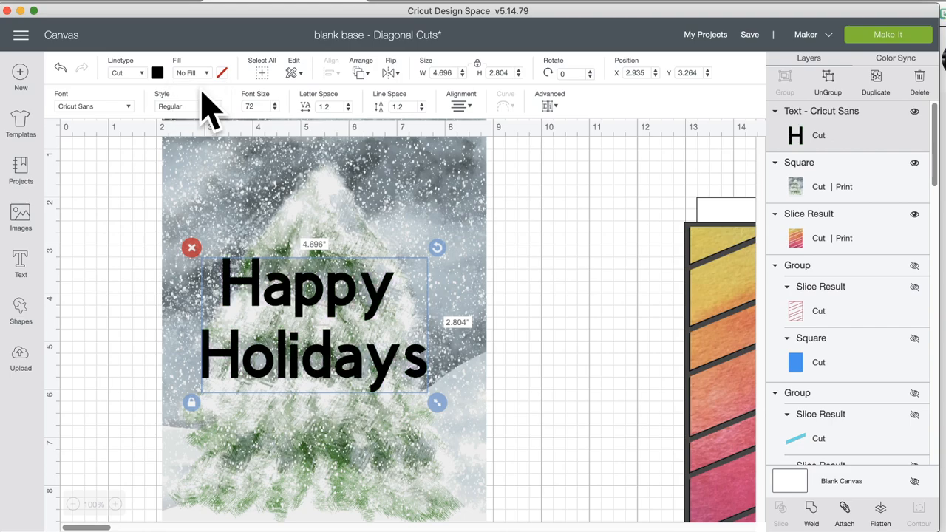
pyautogui.moveTo(288, 300); pyautogui.dragTo(288, 300)
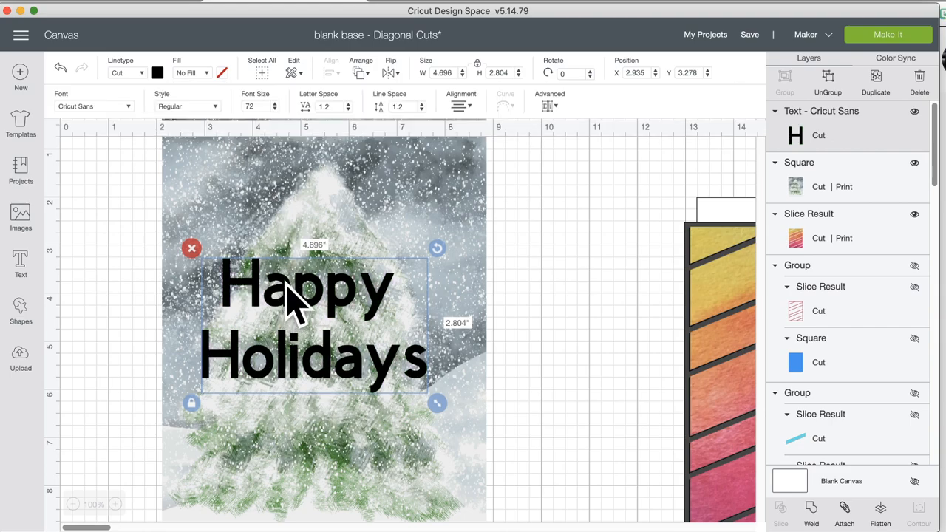
# - Give the Happy Holidays text a dark green material color and reposition it at about X 2.98, Y 3.24
pyautogui.click(156, 72)
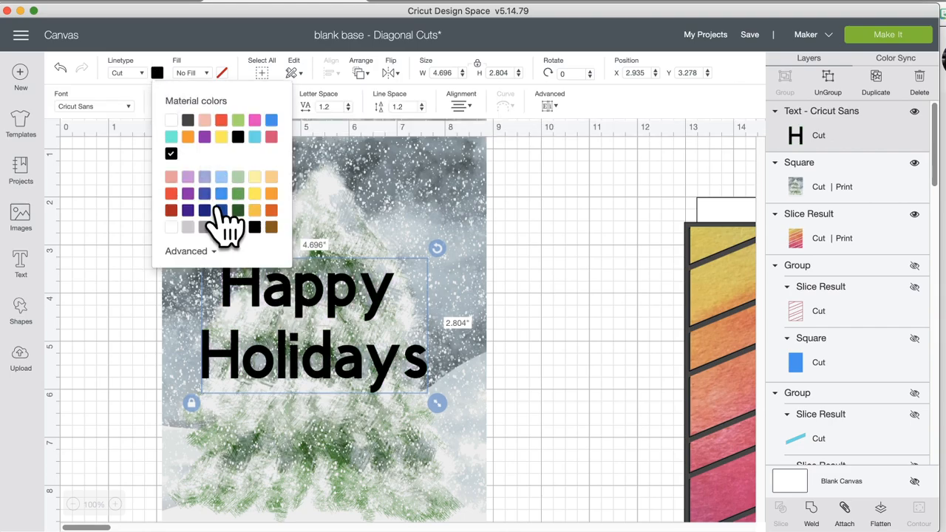
pyautogui.click(238, 210)
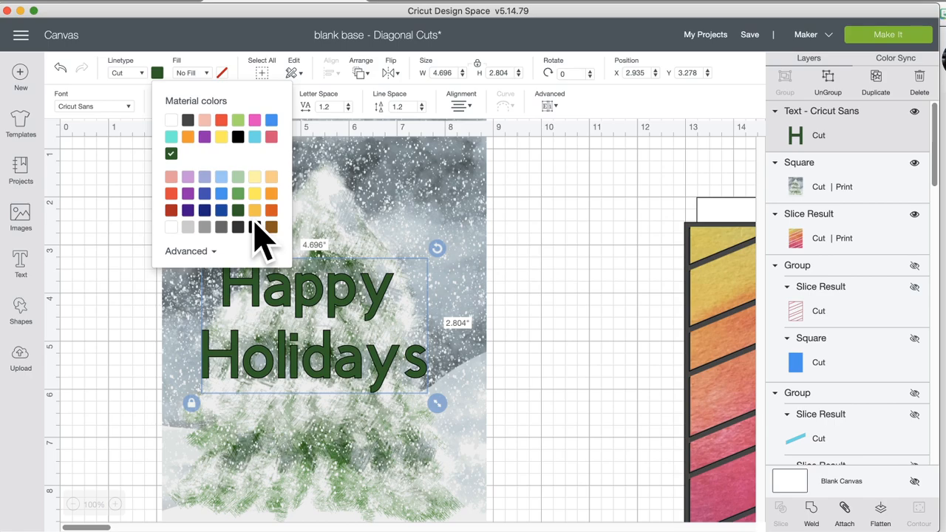
pyautogui.moveTo(337, 284); pyautogui.dragTo(334, 279)
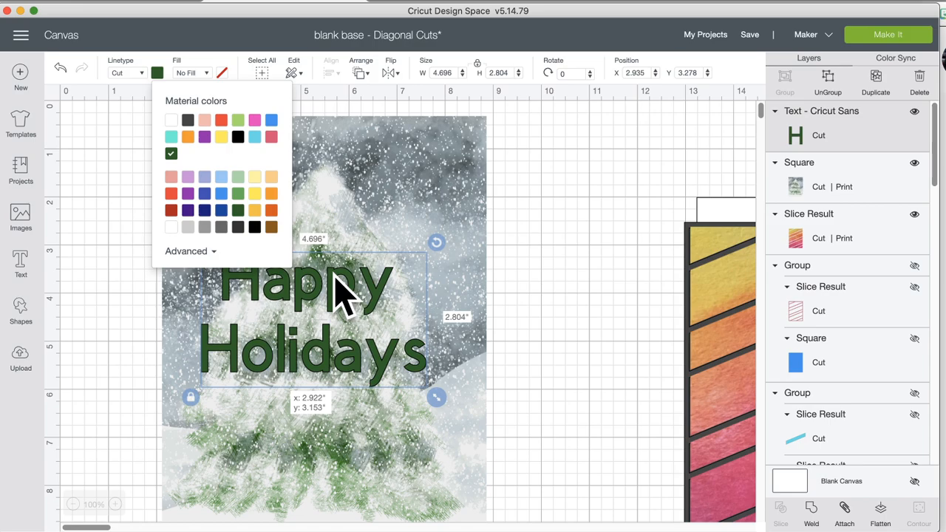
pyautogui.moveTo(335, 275); pyautogui.dragTo(338, 281)
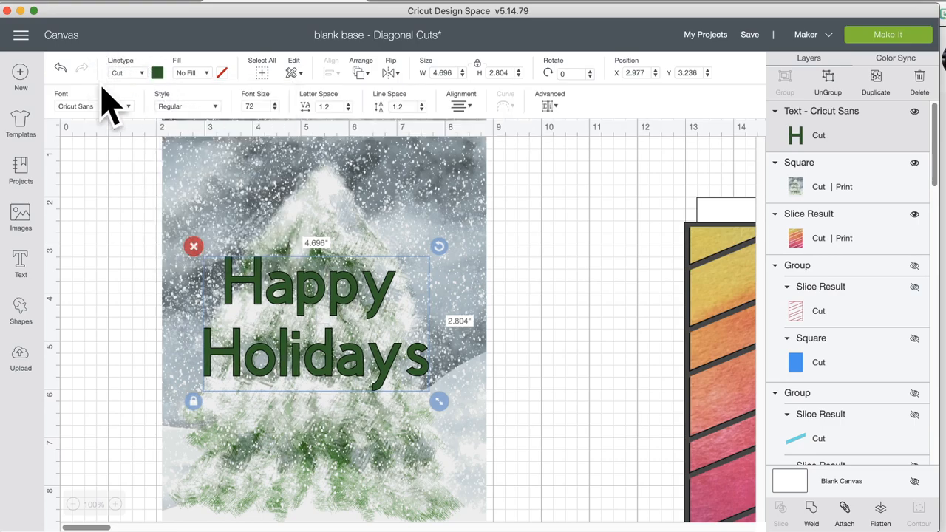
# - Change the Happy Holidays text to the Writing style and enlarge it to about 5.49 by 4.2 inches
pyautogui.click(204, 107)
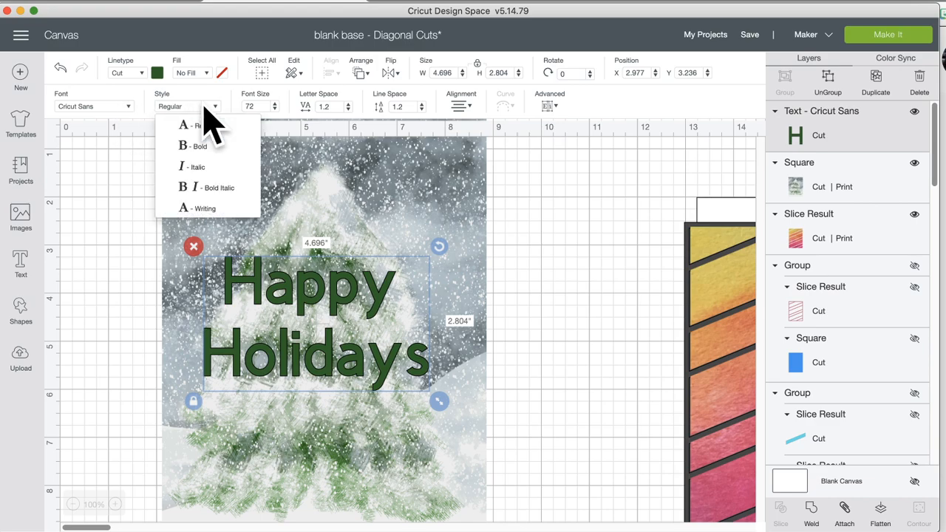
pyautogui.click(226, 210)
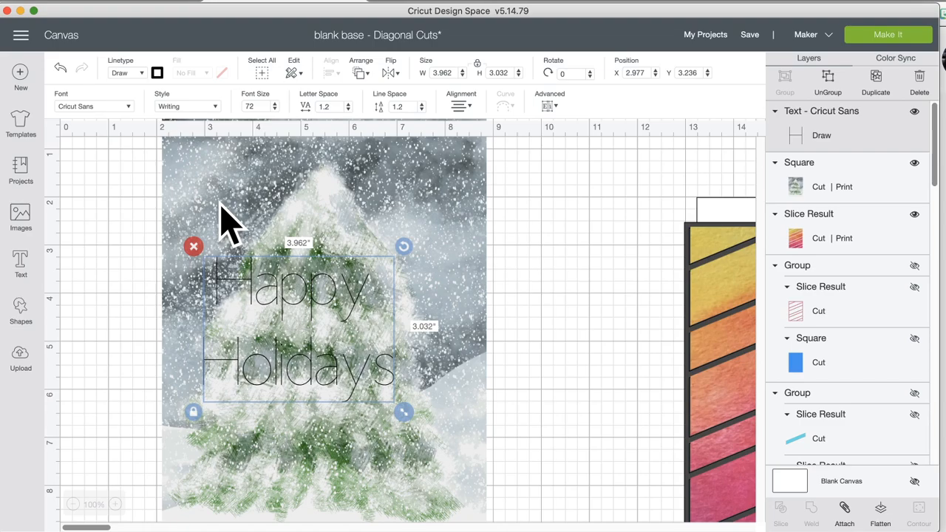
pyautogui.moveTo(409, 415); pyautogui.dragTo(485, 506)
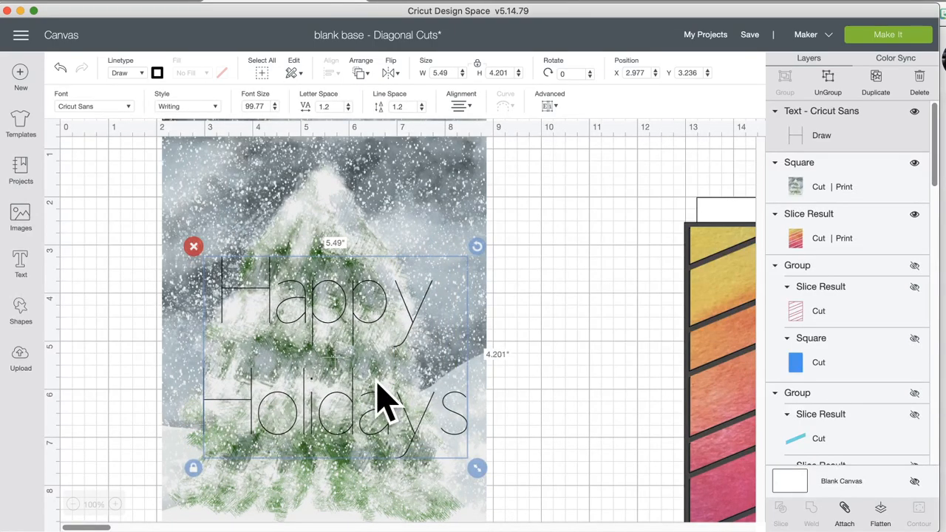
pyautogui.moveTo(310, 313)
pyautogui.mouseDown()
pyautogui.moveTo(294, 289)
pyautogui.moveTo(311, 326)
pyautogui.mouseUp()
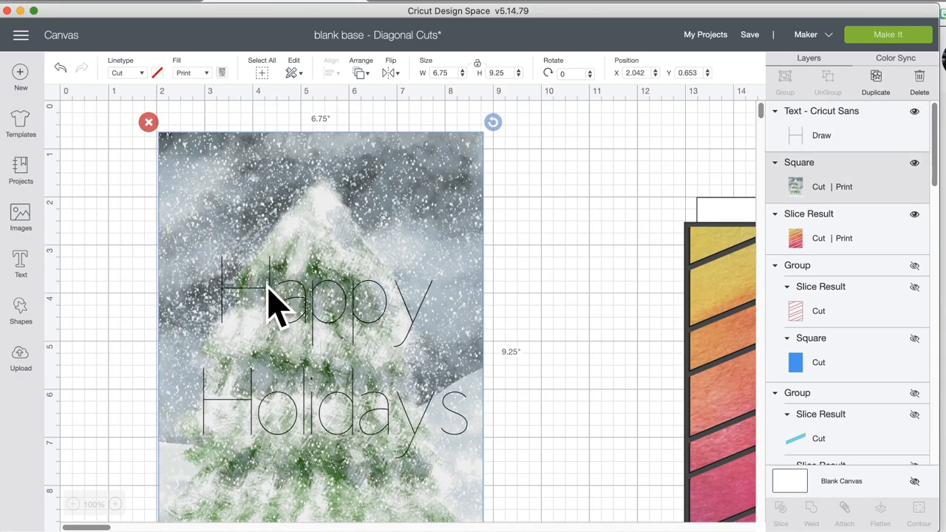
# - Search the fonts for "sketch" and apply Karley Sketch to the Happy Holidays text
pyautogui.click(277, 303)
pyautogui.click(93, 105)
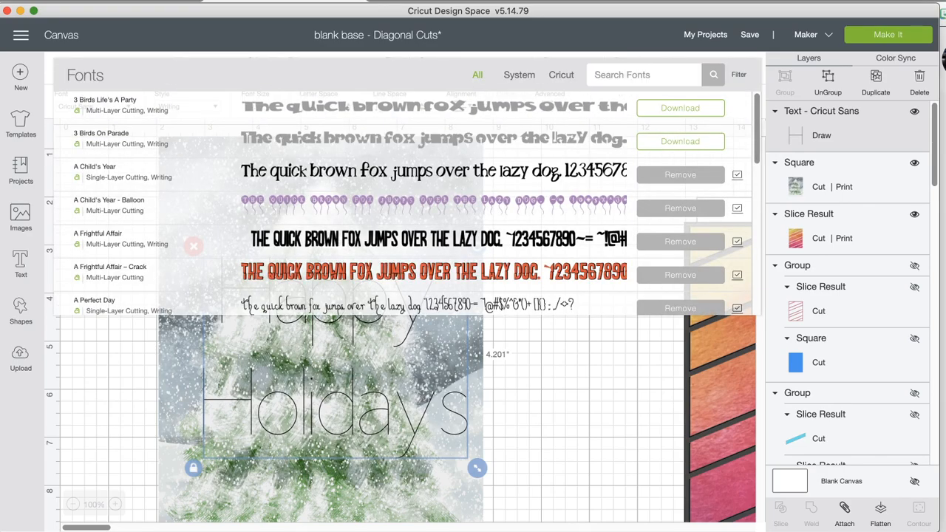
pyautogui.write('sket')
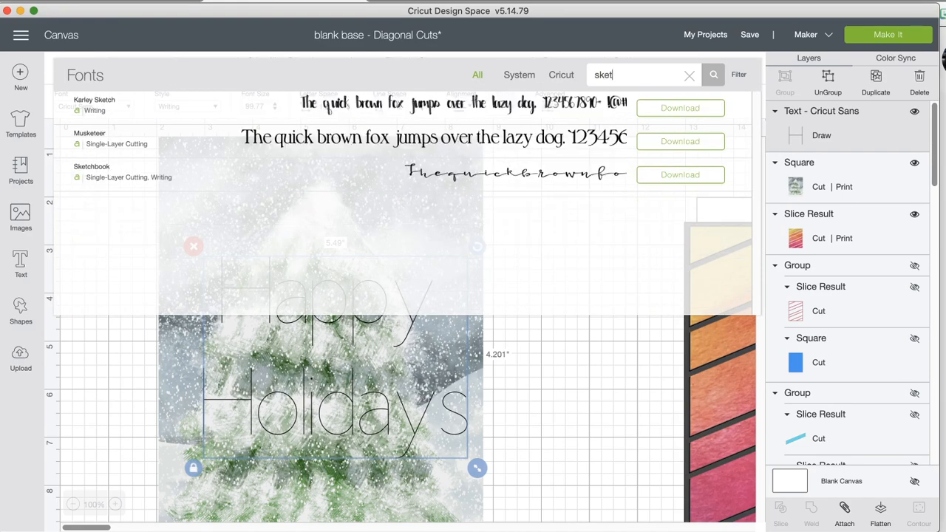
pyautogui.write('ch')
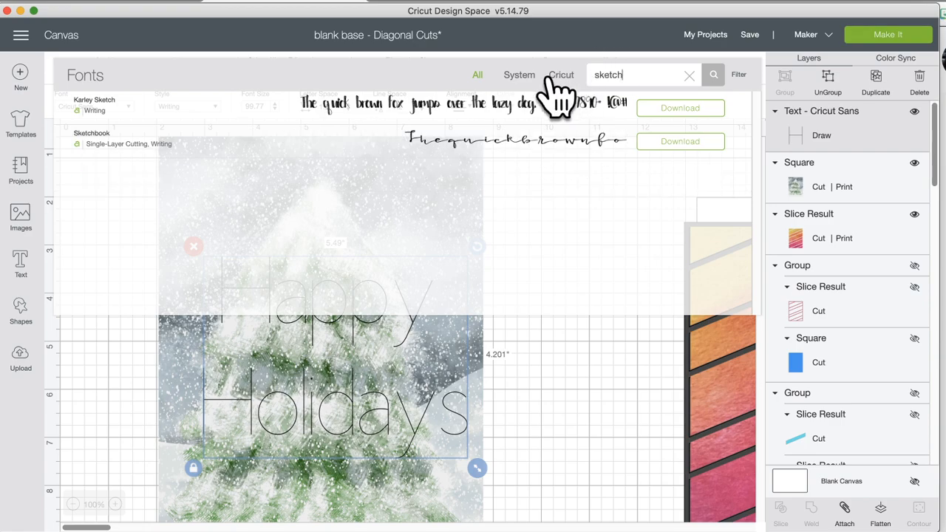
pyautogui.click(408, 105)
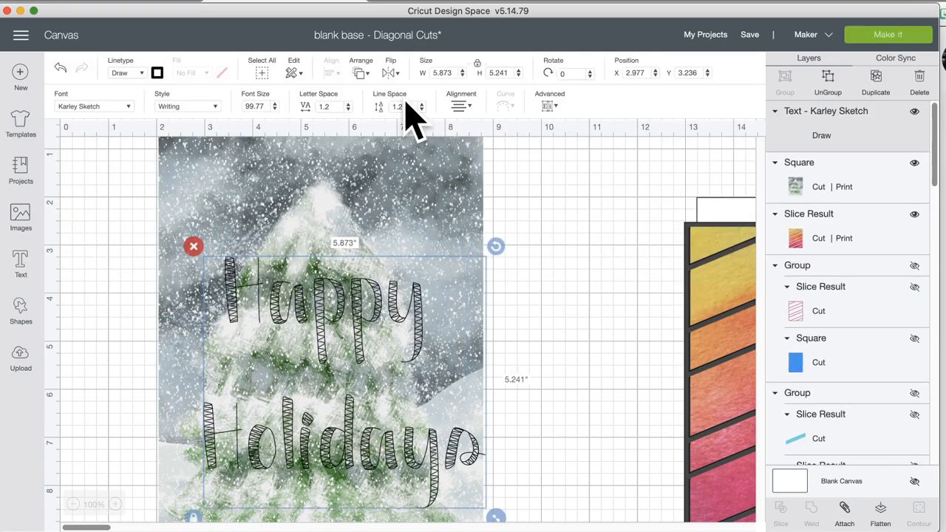
# - Move the sketch-style text up the tree to about X 2.55, Y 2, and set its pen color to Raspberry
pyautogui.moveTo(328, 334); pyautogui.dragTo(298, 255)
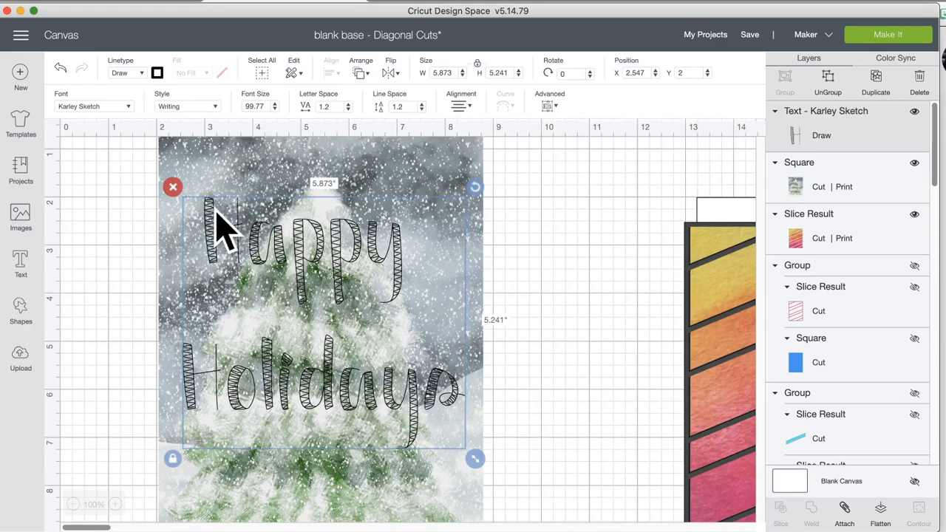
pyautogui.click(157, 72)
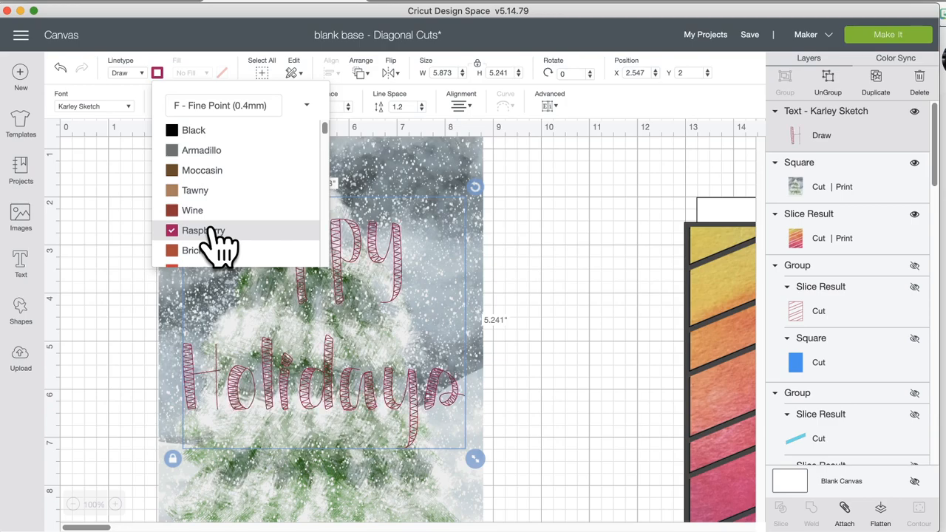
# - Reposition the Happy Holidays text at about X 2.53, Y 2.21 and tighten its line space to -1.2
pyautogui.click(560, 222)
pyautogui.moveTo(342, 253)
pyautogui.mouseDown()
pyautogui.moveTo(345, 268)
pyautogui.moveTo(344, 259)
pyautogui.mouseUp()
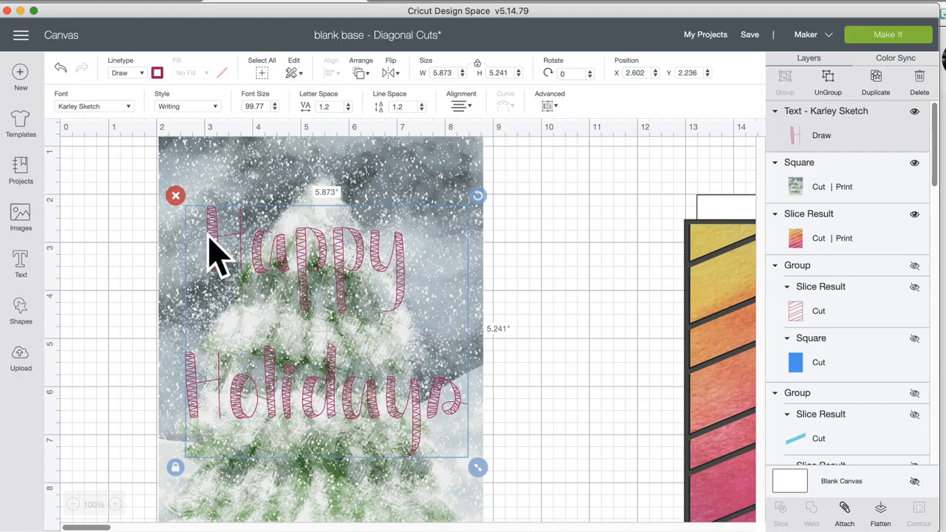
pyautogui.moveTo(217, 239)
pyautogui.mouseDown()
pyautogui.moveTo(217, 249)
pyautogui.moveTo(211, 227)
pyautogui.mouseUp()
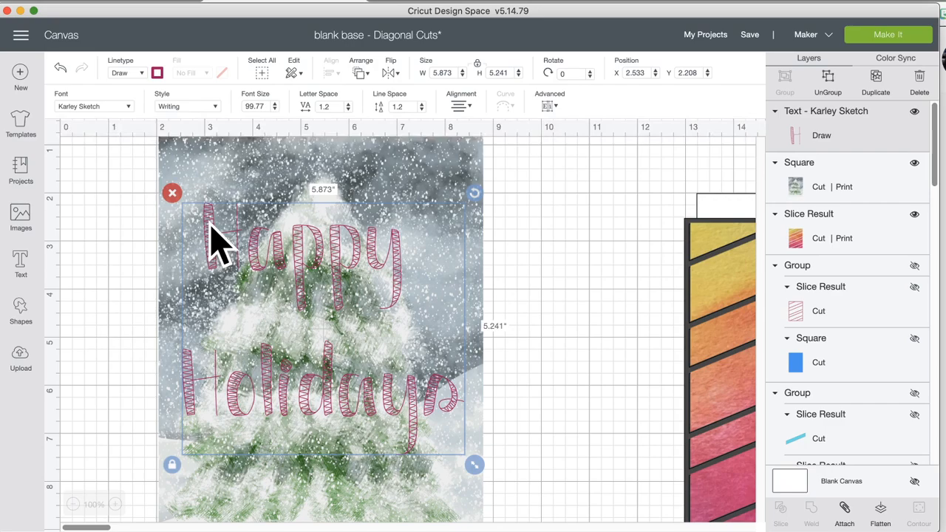
pyautogui.click(420, 109)
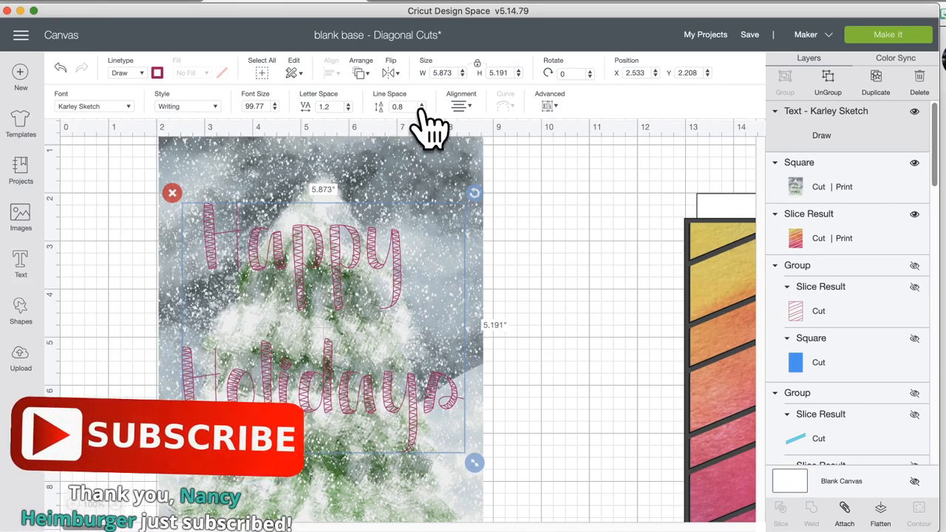
pyautogui.click(421, 109)
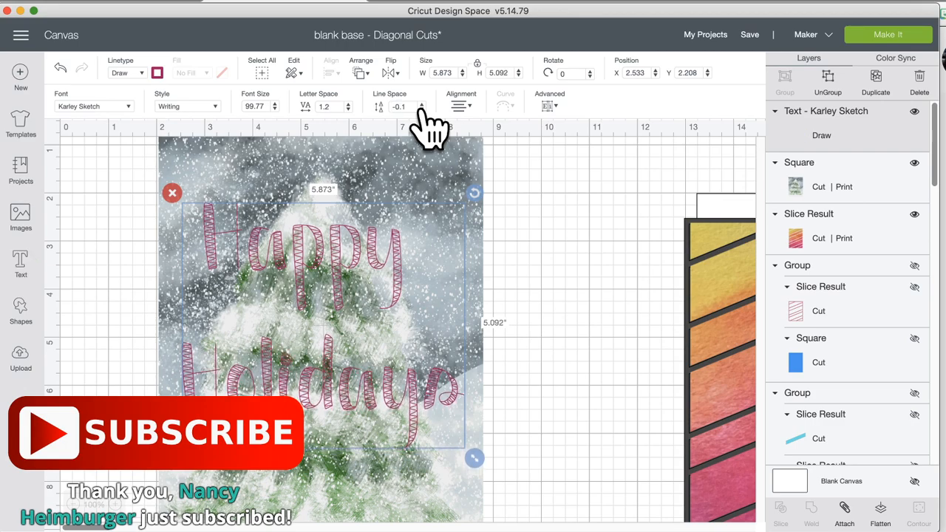
pyautogui.click(421, 110)
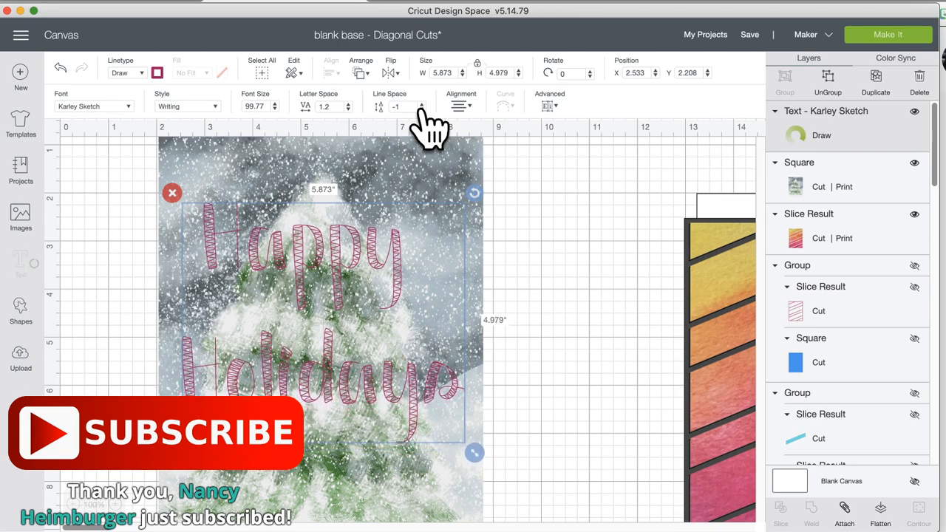
# - Attach the Happy Holidays text to the tree-patterned square, preview the project on the mats and return to the canvas
pyautogui.click(512, 242)
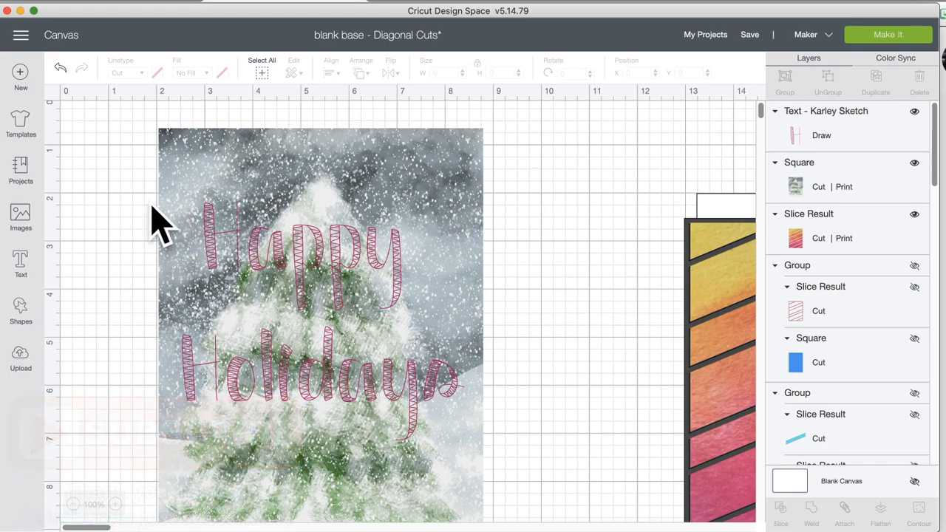
pyautogui.moveTo(101, 201); pyautogui.dragTo(544, 490)
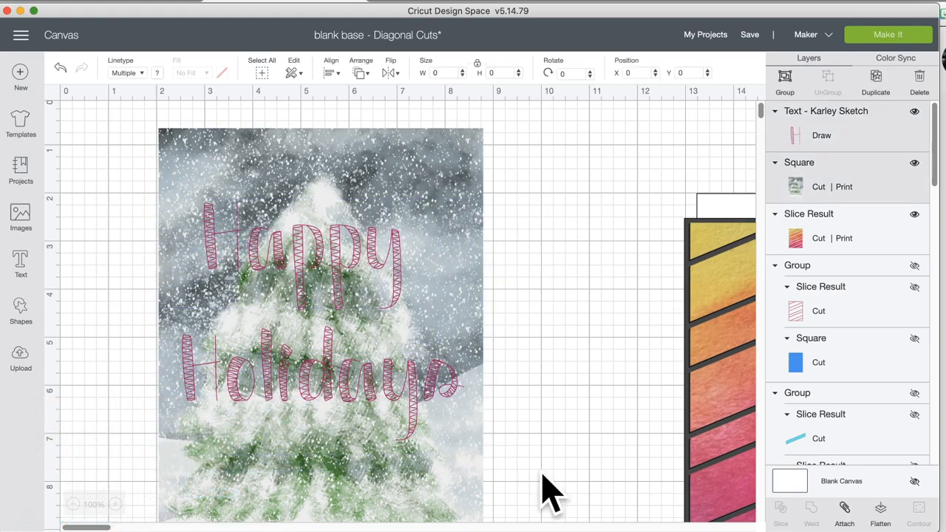
pyautogui.click(845, 508)
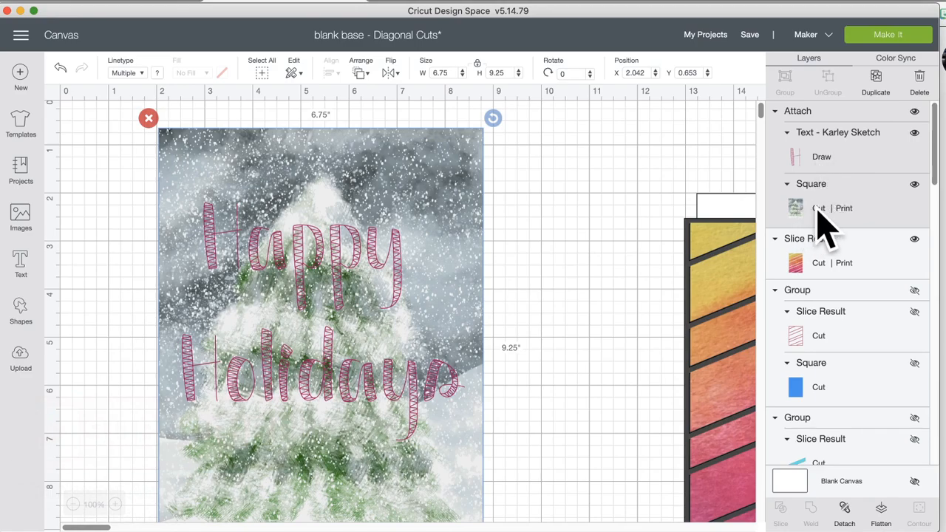
pyautogui.click(890, 38)
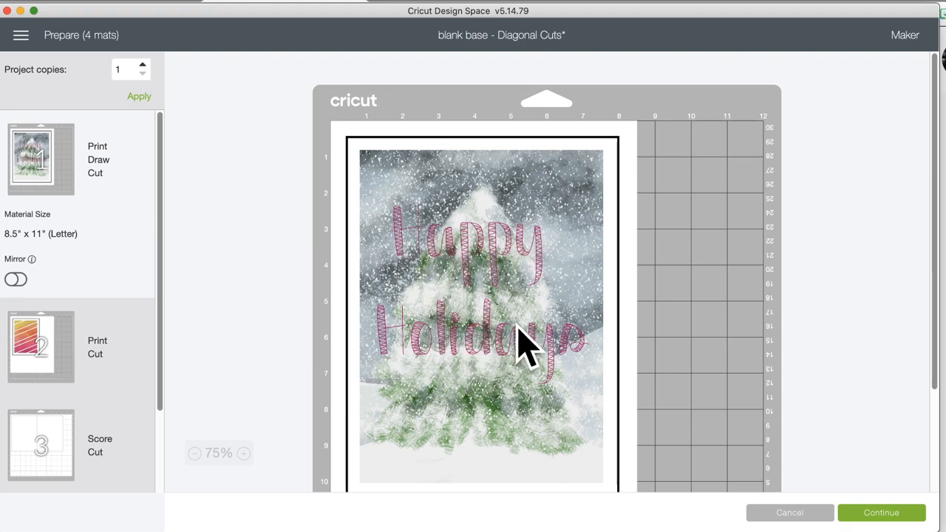
pyautogui.click(789, 513)
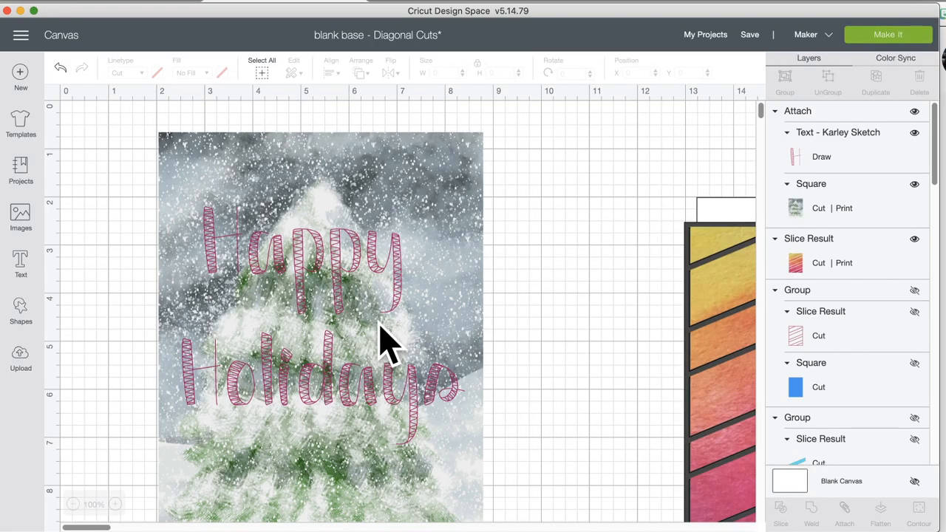
# - Nudge the attached tree card to about X 2.03, Y 0.72 and detach the text from it
pyautogui.click(377, 248)
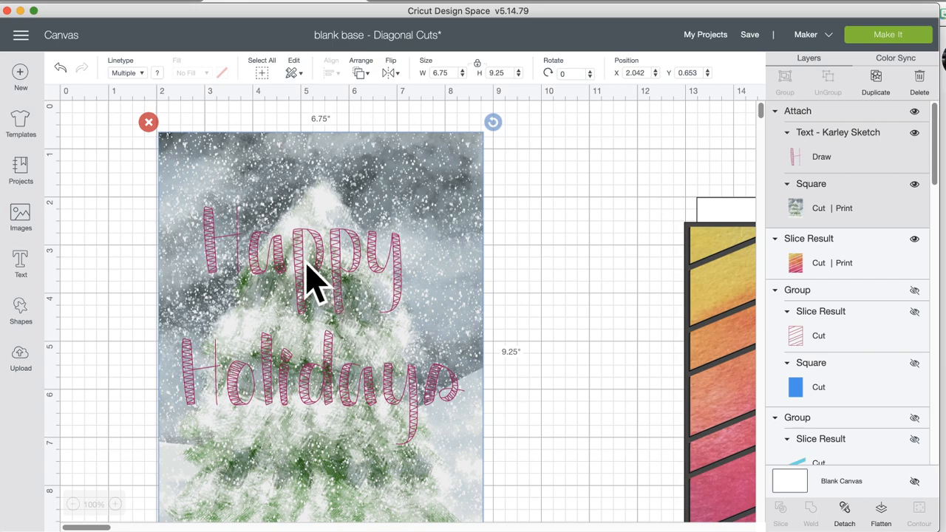
pyautogui.moveTo(299, 267)
pyautogui.mouseDown()
pyautogui.moveTo(302, 284)
pyautogui.moveTo(298, 271)
pyautogui.mouseUp()
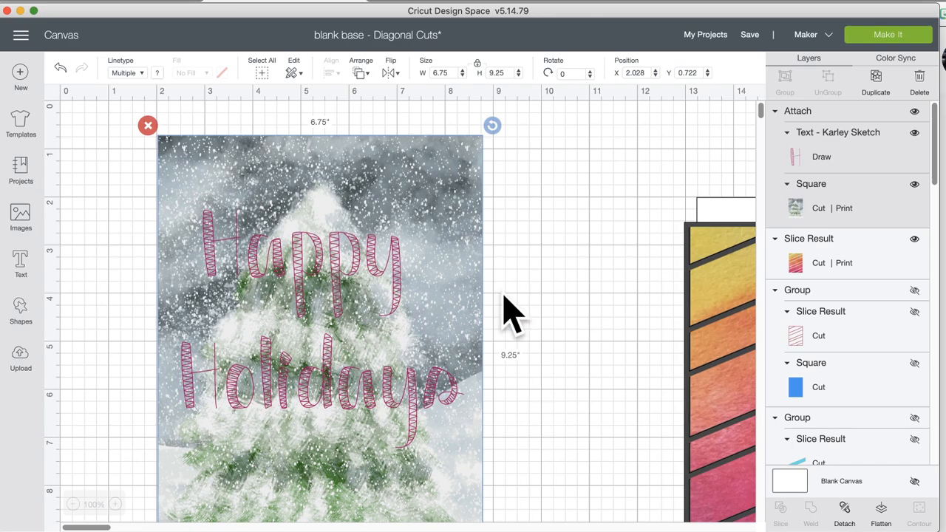
pyautogui.click(850, 510)
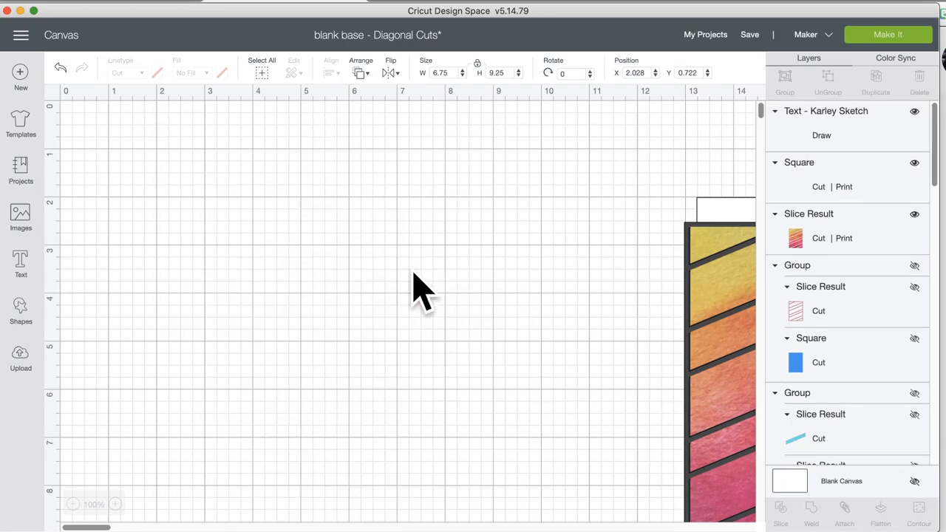
# - Shrink the Happy Holidays text to about 2.36 by 1.99 inches and place it on the tree at about X 4.21, Y 3.72
pyautogui.click(310, 281)
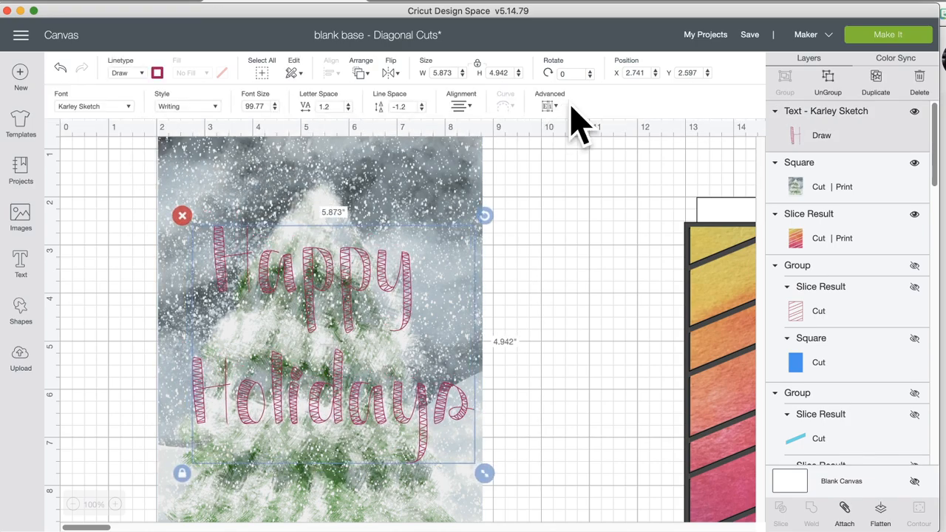
pyautogui.moveTo(485, 473); pyautogui.dragTo(387, 383)
pyautogui.moveTo(313, 348); pyautogui.dragTo(335, 347)
pyautogui.moveTo(407, 392); pyautogui.dragTo(342, 338)
pyautogui.moveTo(282, 302); pyautogui.dragTo(331, 353)
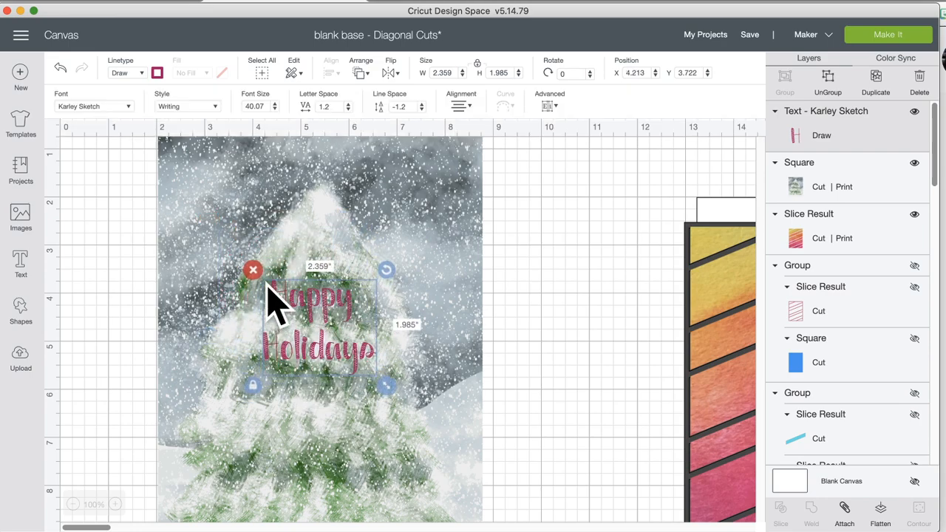
# - Change the Happy Holidays text's linetype to Foil Bold and set the foil color to Red
pyautogui.click(139, 74)
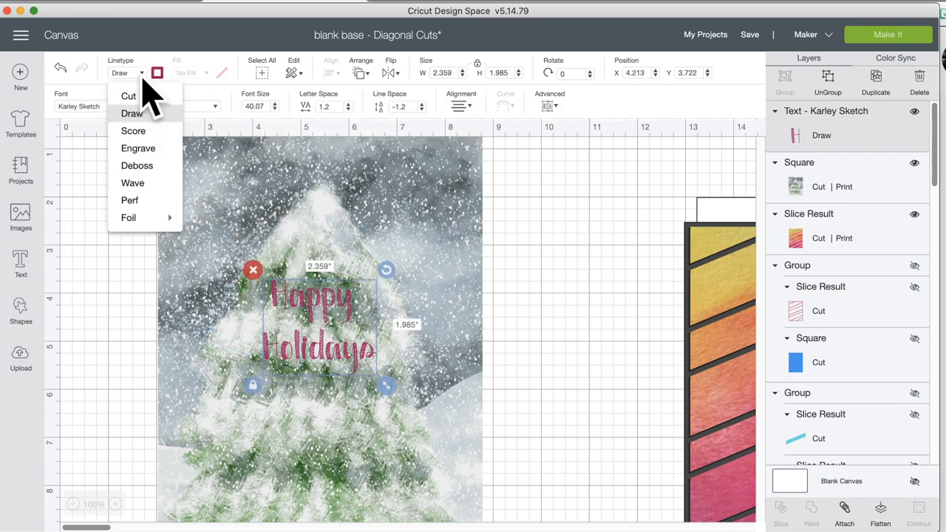
pyautogui.moveTo(151, 218)
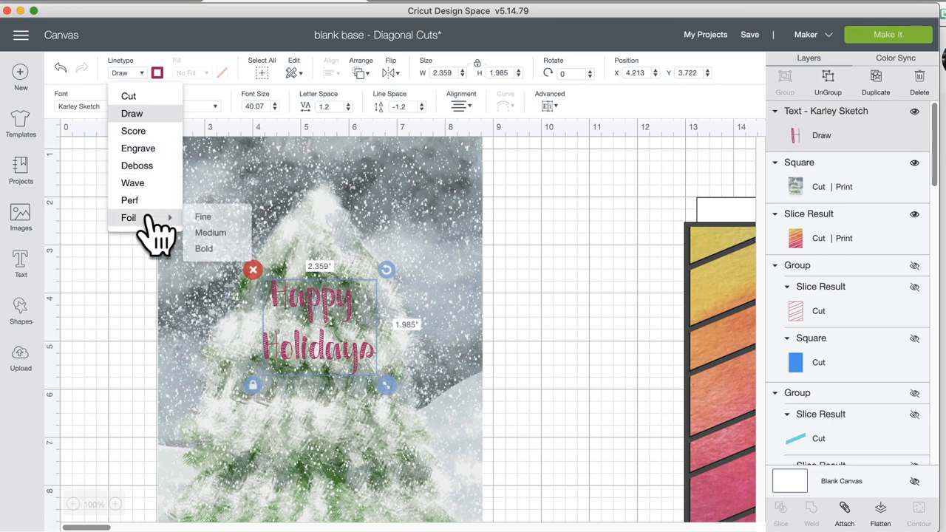
pyautogui.click(208, 254)
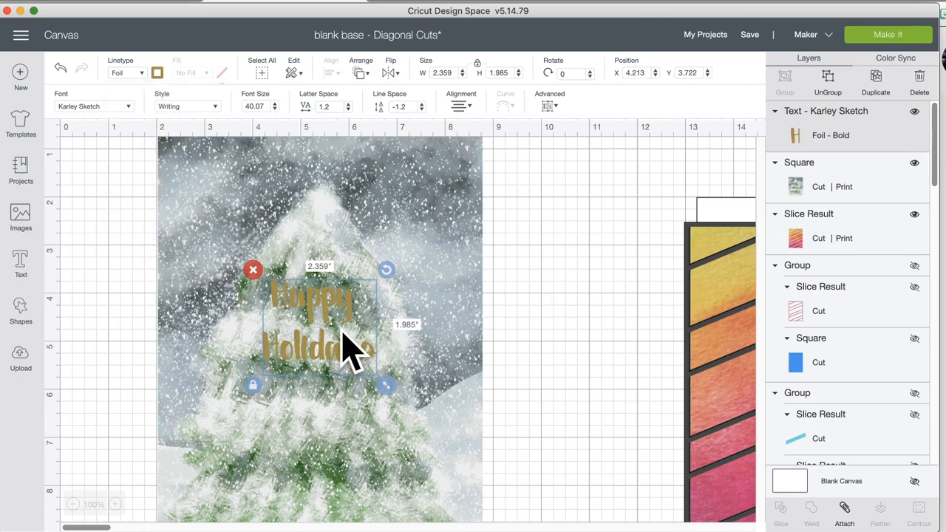
pyautogui.click(159, 74)
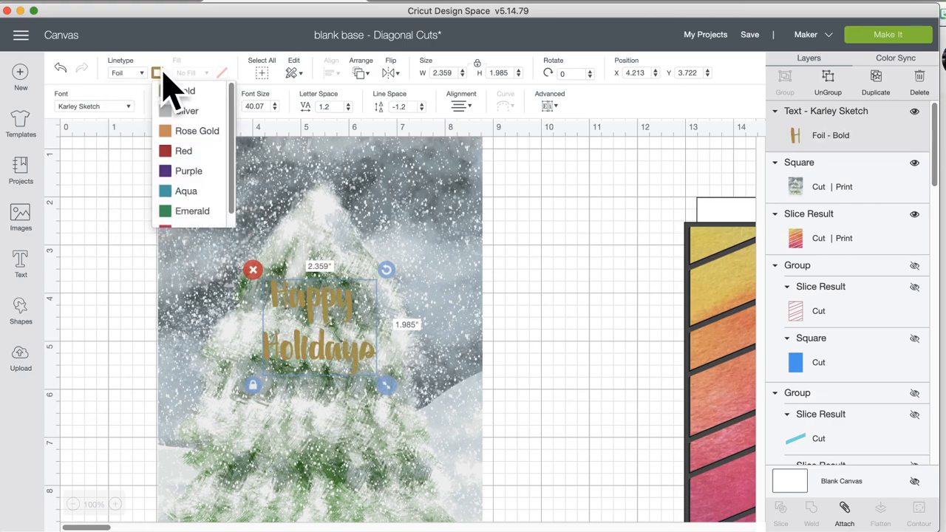
pyautogui.click(185, 151)
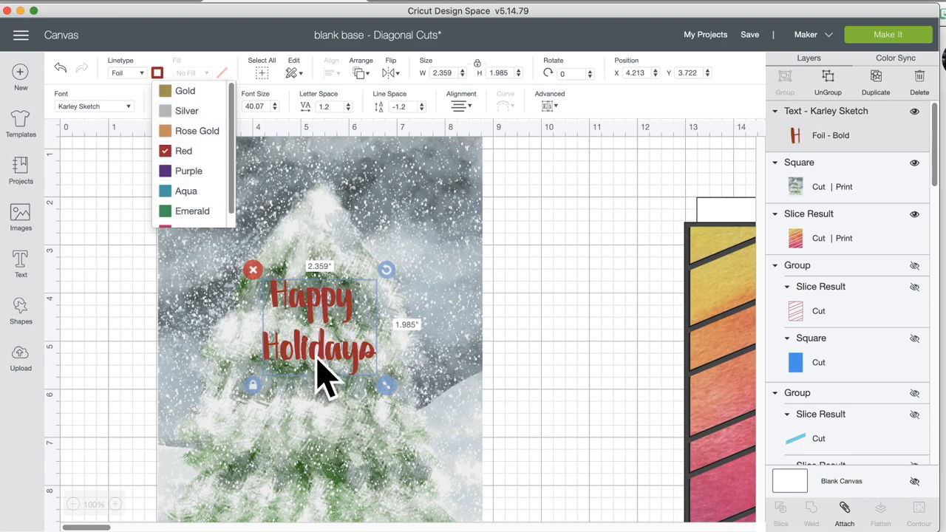
pyautogui.click(331, 326)
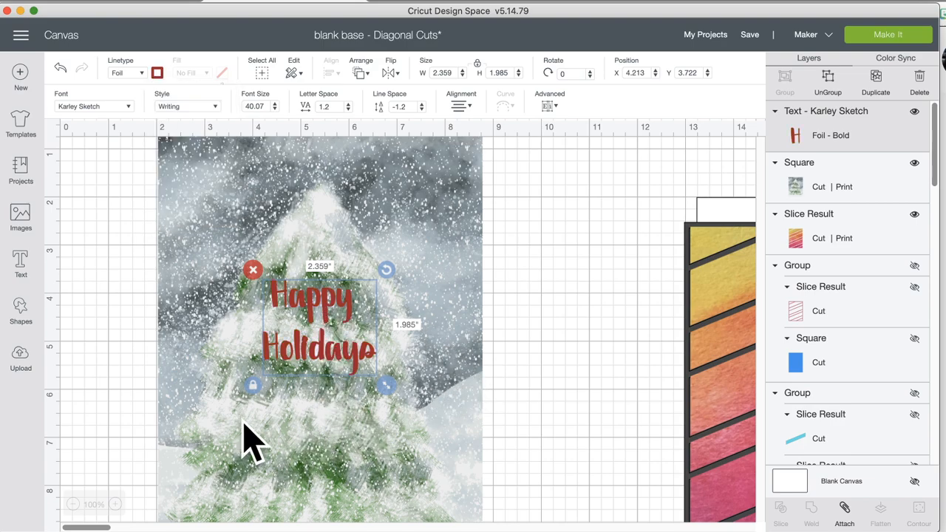
# - Switch the text's linetype to Draw for a close-up comparison and return it to Foil Bold in Red
pyautogui.click(115, 505)
pyautogui.click(115, 505)
pyautogui.click(116, 505)
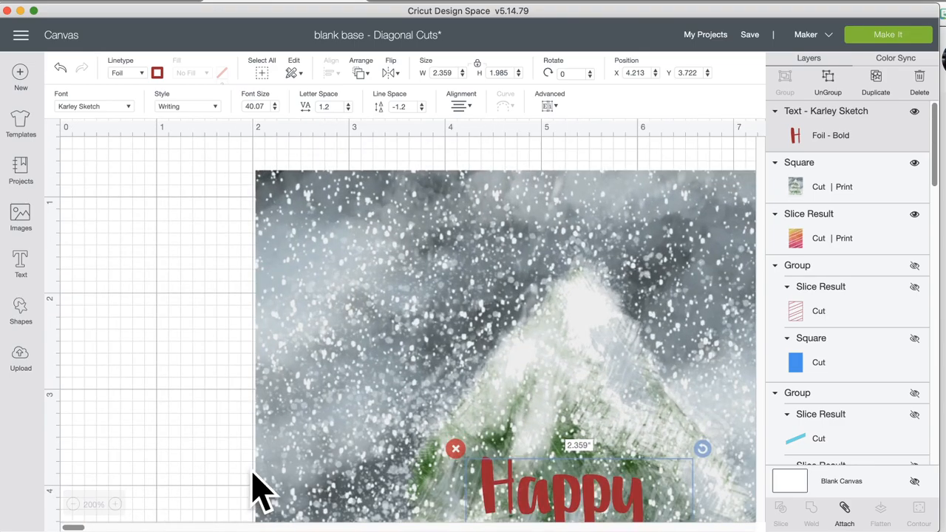
pyautogui.scroll(-5, 255, 491)
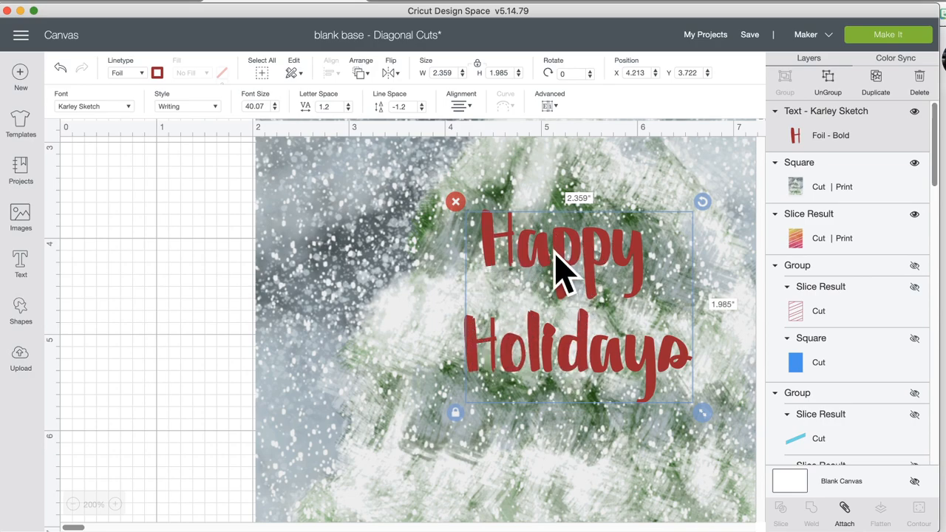
pyautogui.click(140, 73)
pyautogui.click(142, 113)
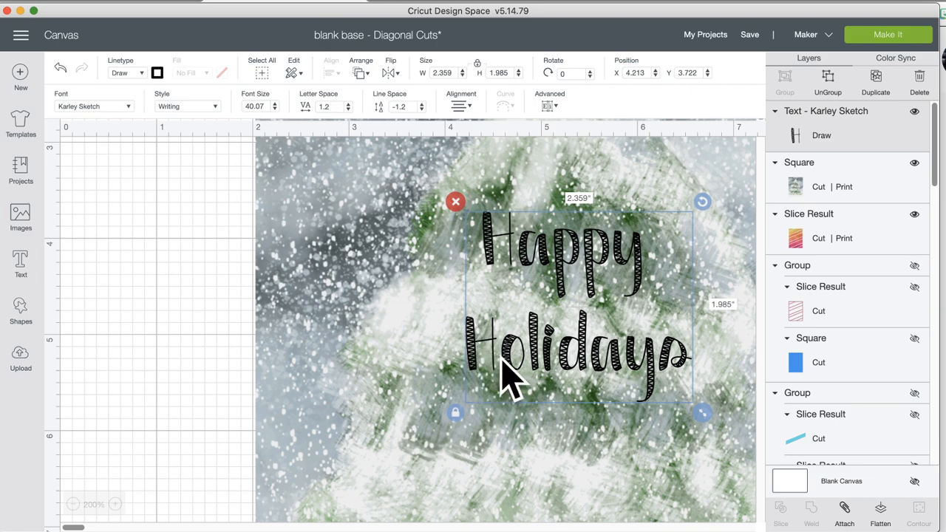
pyautogui.click(141, 73)
pyautogui.moveTo(174, 219)
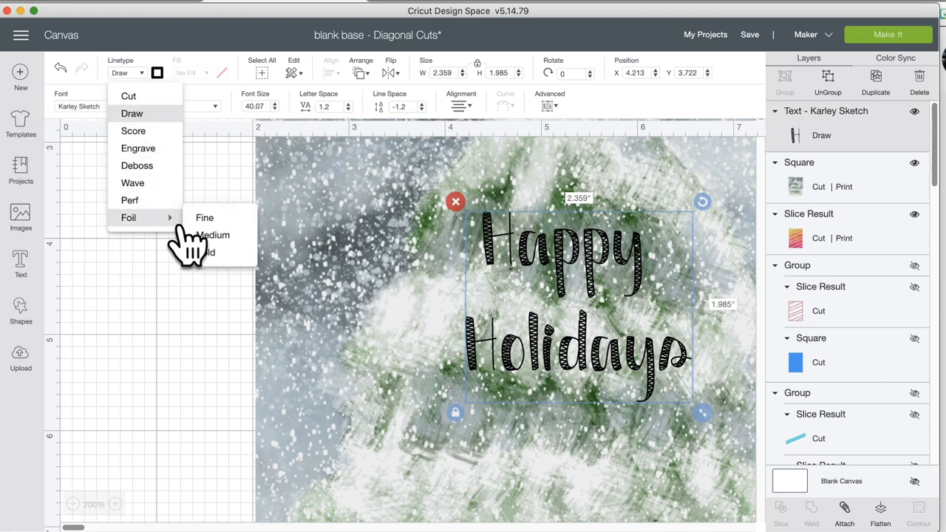
pyautogui.click(207, 253)
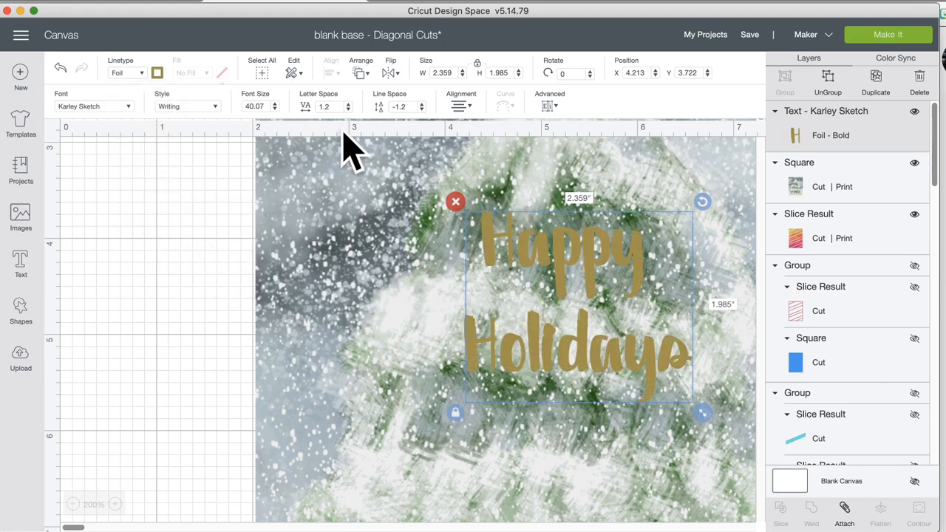
pyautogui.click(156, 72)
pyautogui.click(179, 152)
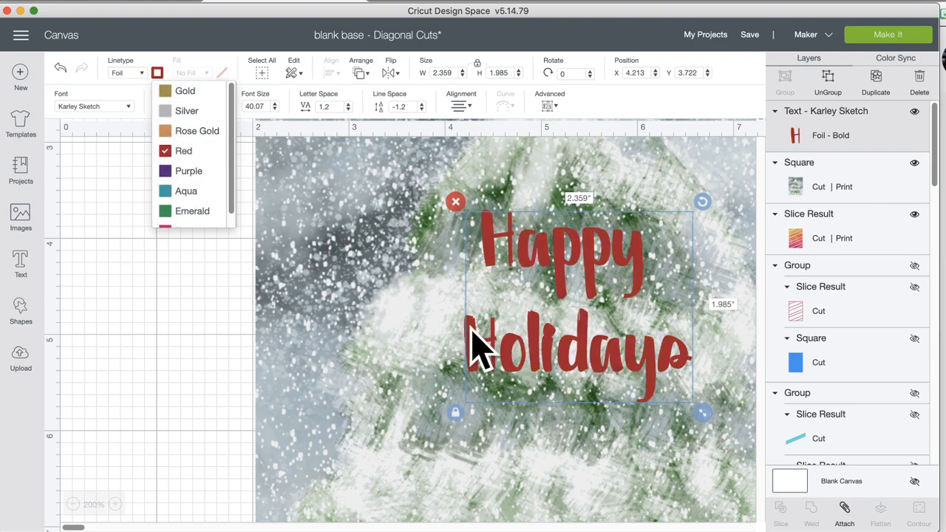
# - Attach the red foil text to the tree-patterned square and send the project to the mat preview
pyautogui.hscroll(4, 481, 348)
pyautogui.hscroll(4, 477, 347)
pyautogui.moveTo(691, 255); pyautogui.dragTo(279, 294)
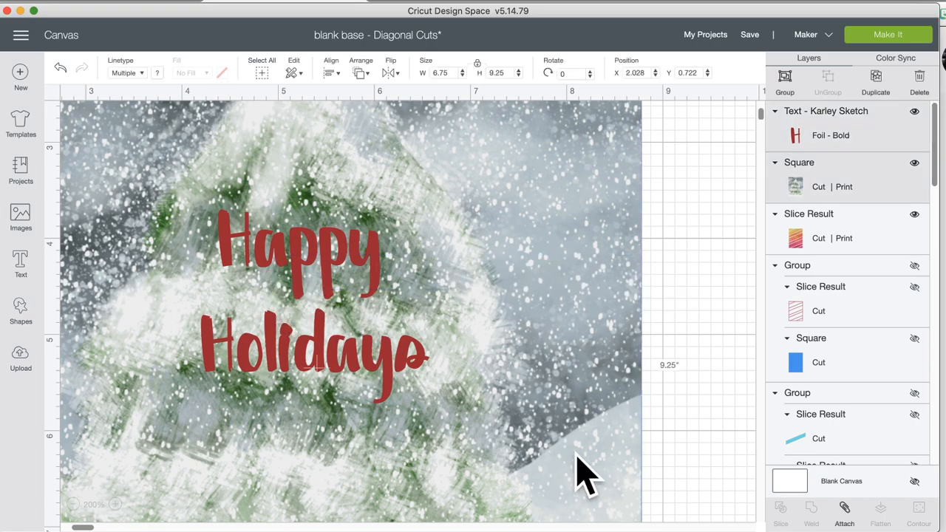
pyautogui.click(844, 510)
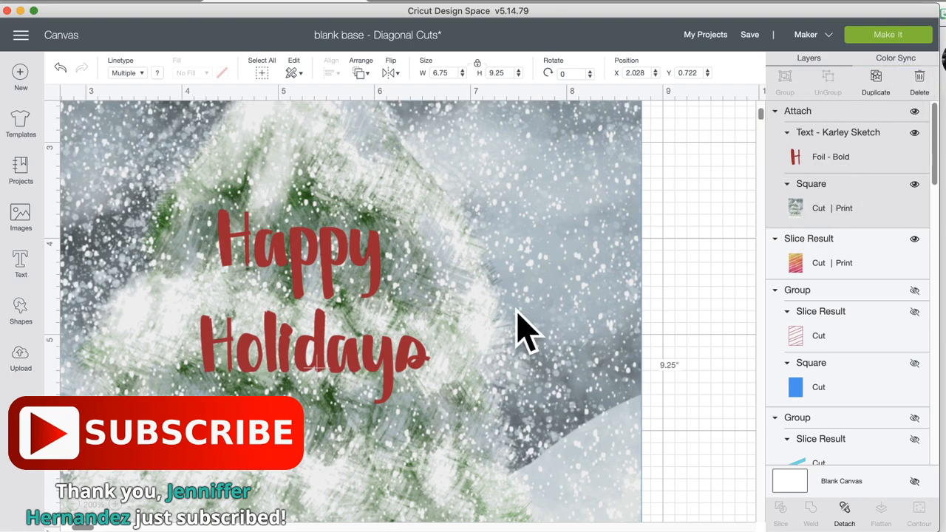
pyautogui.click(891, 37)
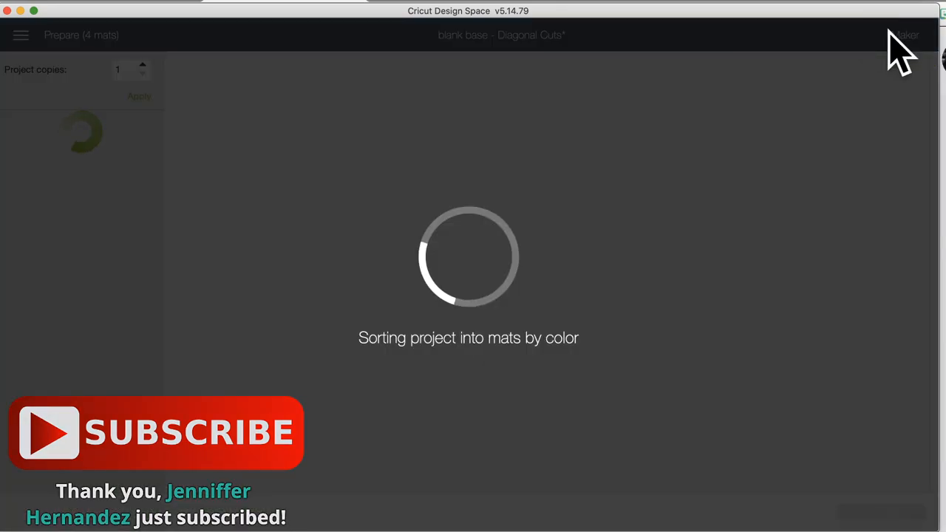
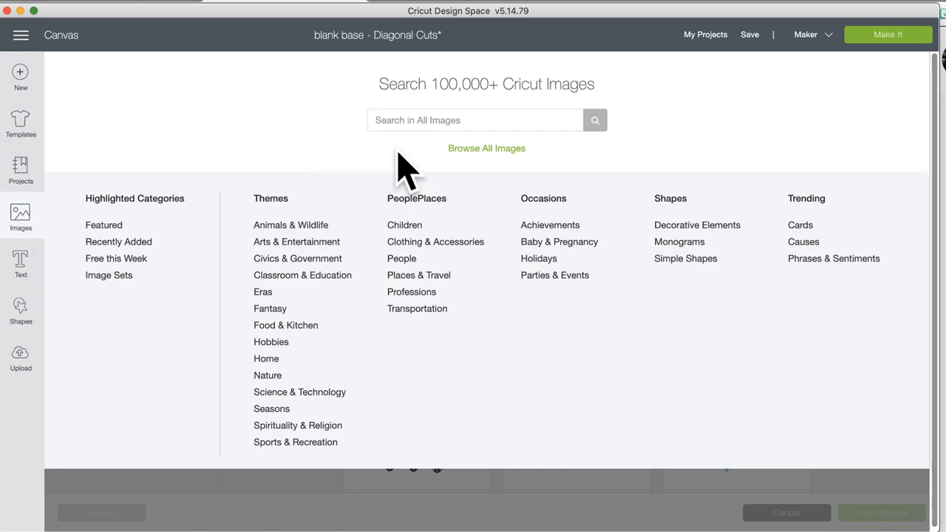
# - Search the image sets for "teddy" and browse the images in the Teddy Bear Parade set
pyautogui.click(111, 281)
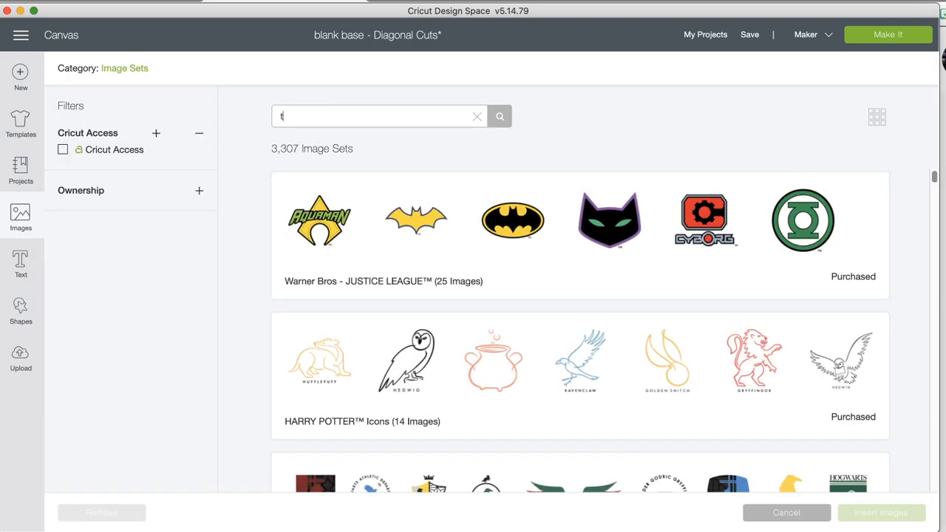
pyautogui.write('teddy')
pyautogui.press('Return')
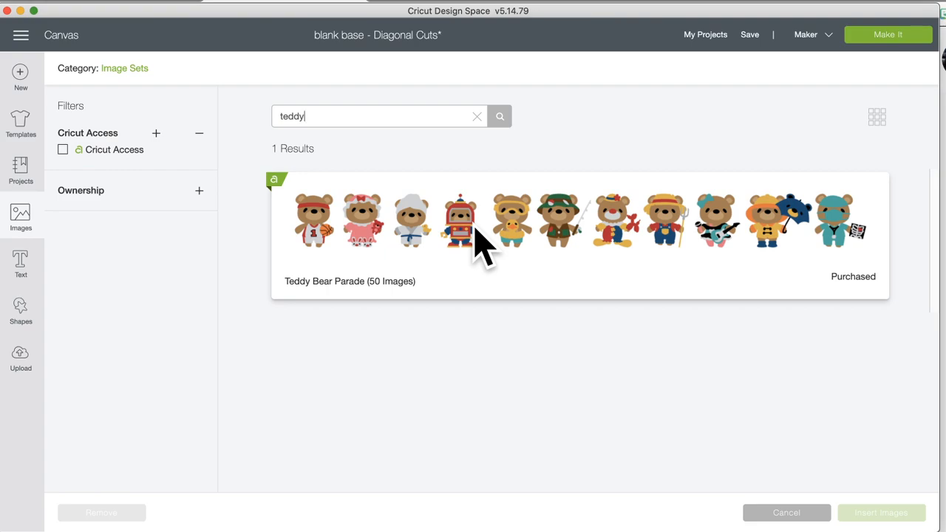
pyautogui.click(479, 248)
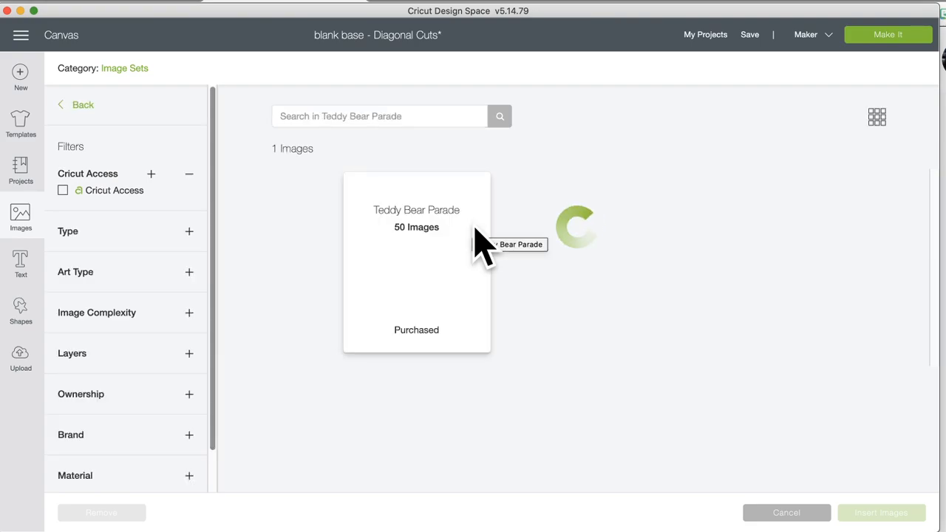
pyautogui.scroll(-5, 547, 337)
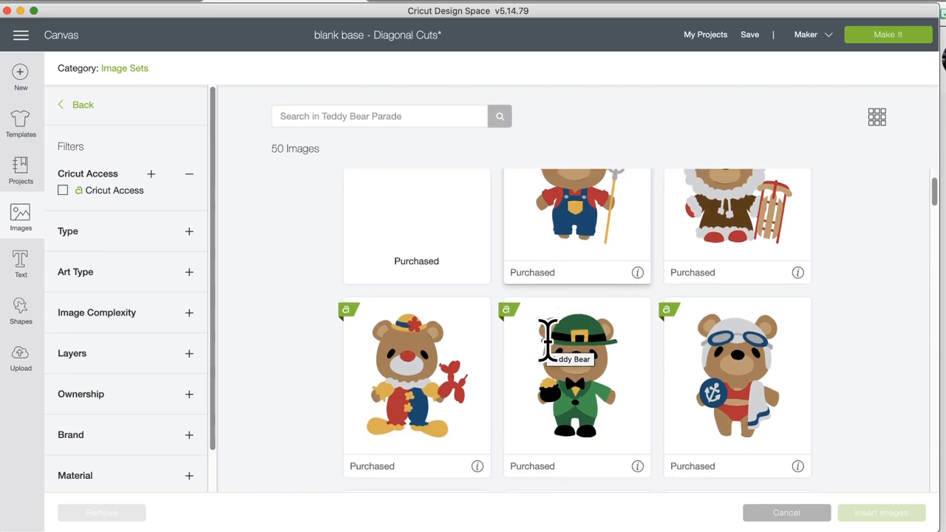
# - Insert the reindeer-antler bear and the pumpkin-costume bear from the Teddy Bear Parade set onto the canvas
pyautogui.click(425, 340)
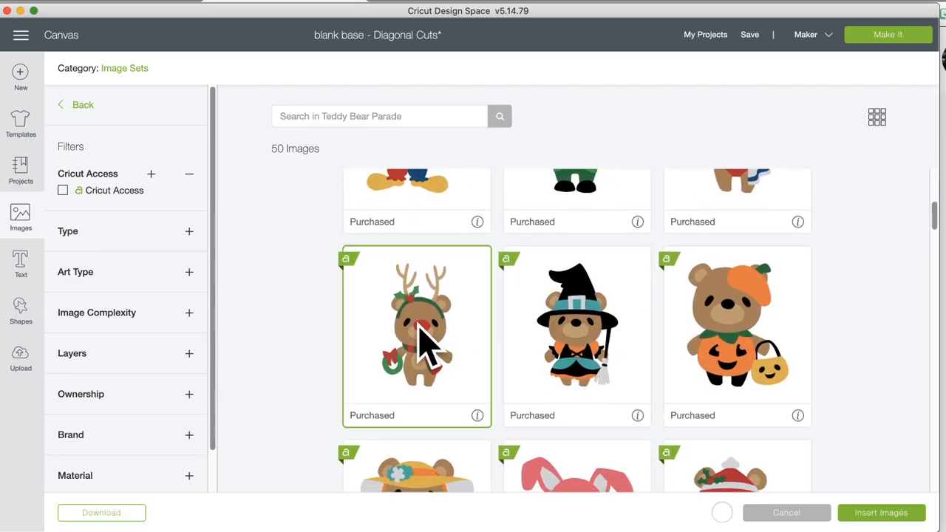
pyautogui.click(745, 314)
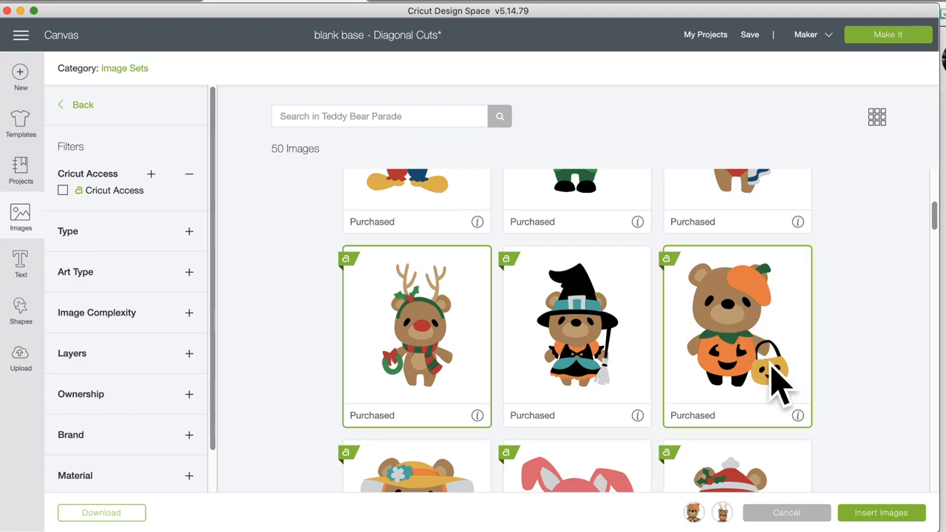
pyautogui.click(881, 516)
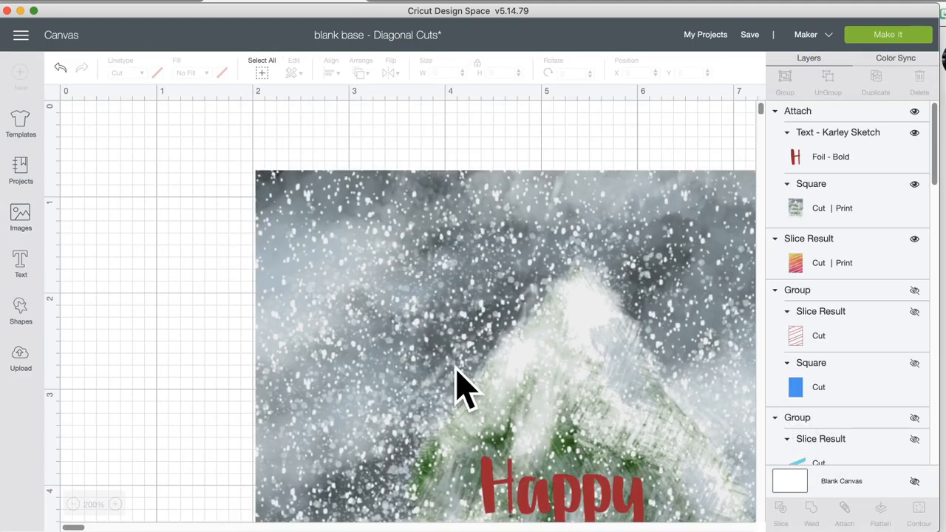
# - Move the snowy tree card out of the way and place the reindeer bear and pumpkin bear side by side
pyautogui.moveTo(372, 344); pyautogui.dragTo(784, 473)
pyautogui.moveTo(638, 363); pyautogui.dragTo(756, 436)
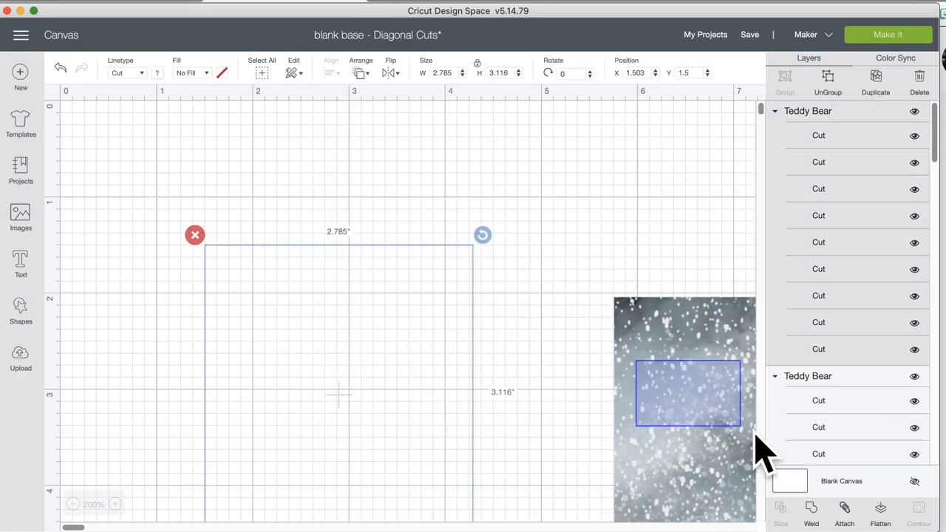
pyautogui.moveTo(313, 354); pyautogui.dragTo(562, 260)
pyautogui.click(384, 181)
pyautogui.moveTo(359, 362); pyautogui.dragTo(271, 226)
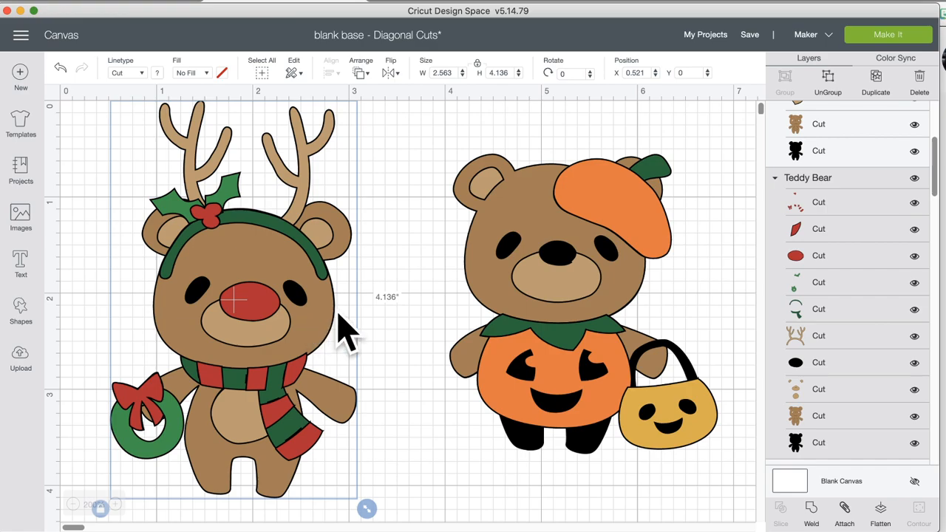
pyautogui.moveTo(497, 274); pyautogui.dragTo(654, 255)
pyautogui.click(266, 284)
pyautogui.moveTo(266, 284); pyautogui.dragTo(333, 291)
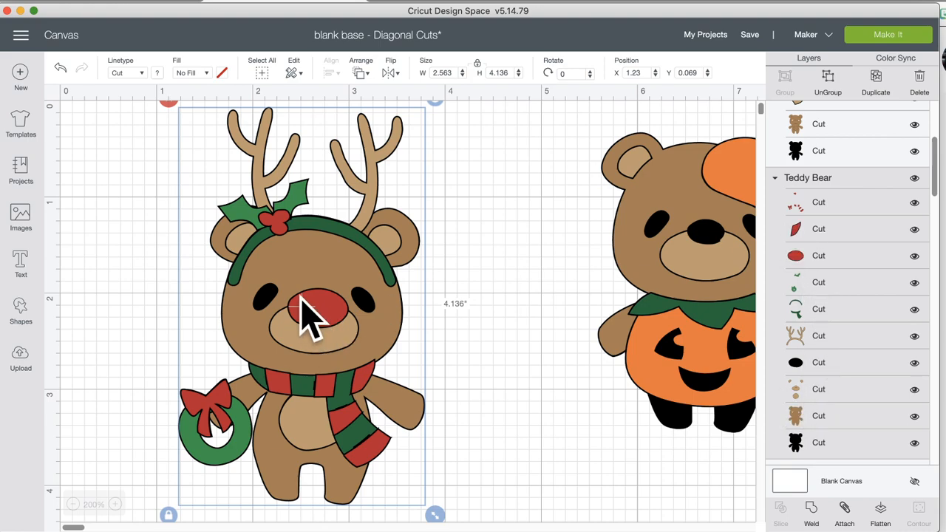
# - Ungroup the reindeer bear and pull its red accents, red nose, and green holly and wreath off the body
pyautogui.click(828, 83)
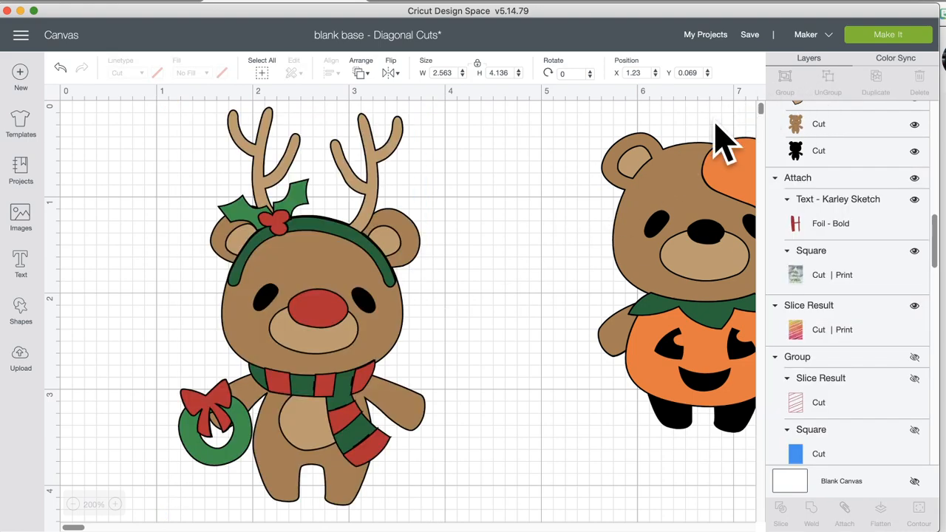
pyautogui.moveTo(344, 244); pyautogui.dragTo(619, 240)
pyautogui.moveTo(320, 318); pyautogui.dragTo(572, 328)
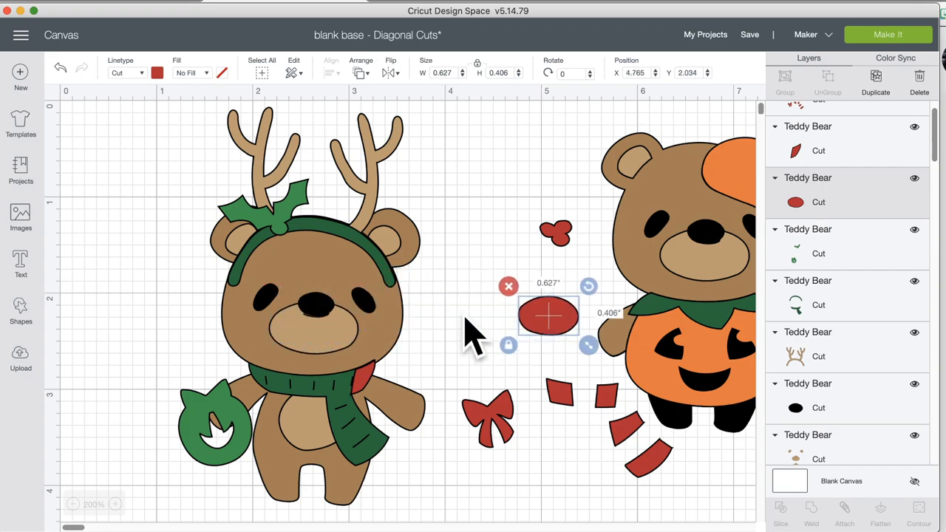
pyautogui.moveTo(306, 316); pyautogui.dragTo(185, 309)
# - Move the pumpkin bear aside and separate the reindeer bear's headband and scarf, black nose, antlers, tan features and brown body from its black base
pyautogui.click(309, 318)
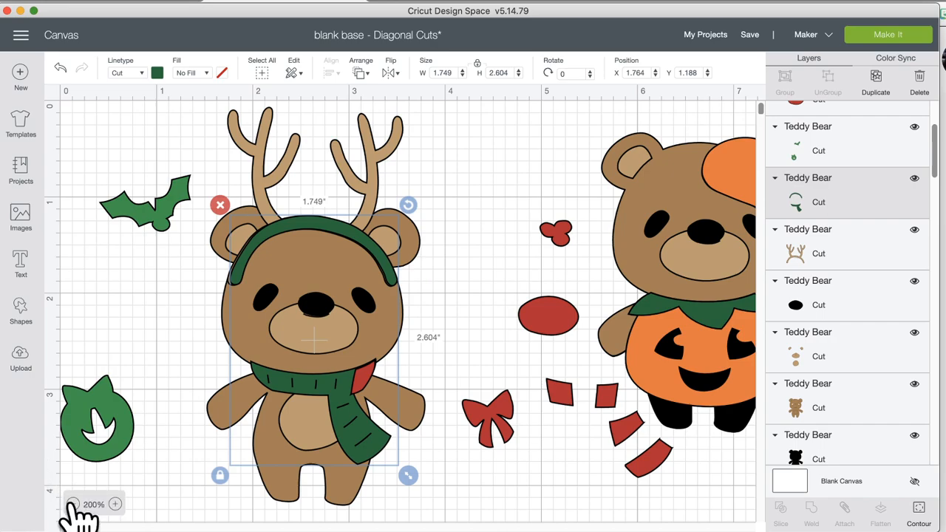
pyautogui.click(72, 505)
pyautogui.click(72, 504)
pyautogui.moveTo(569, 274); pyautogui.dragTo(743, 280)
pyautogui.moveTo(259, 273); pyautogui.dragTo(591, 292)
pyautogui.moveTo(273, 270); pyautogui.dragTo(394, 283)
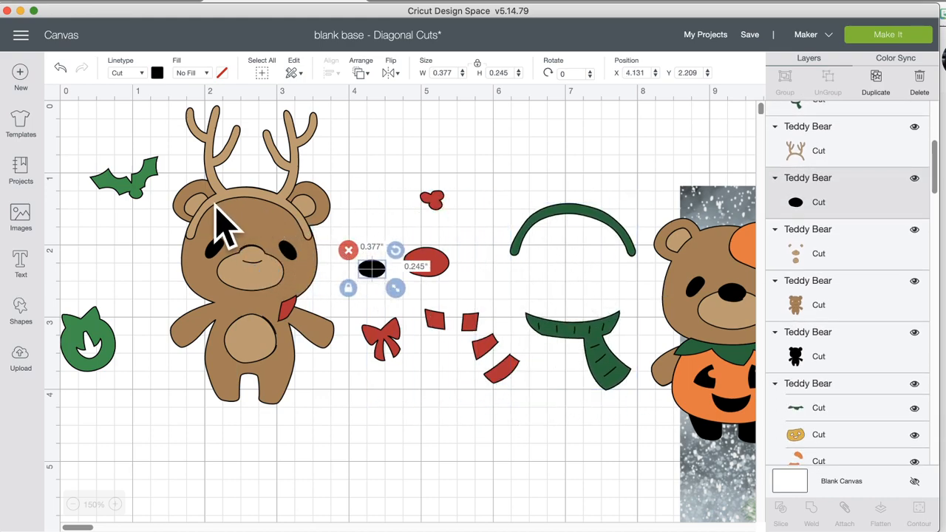
pyautogui.moveTo(247, 207); pyautogui.dragTo(466, 199)
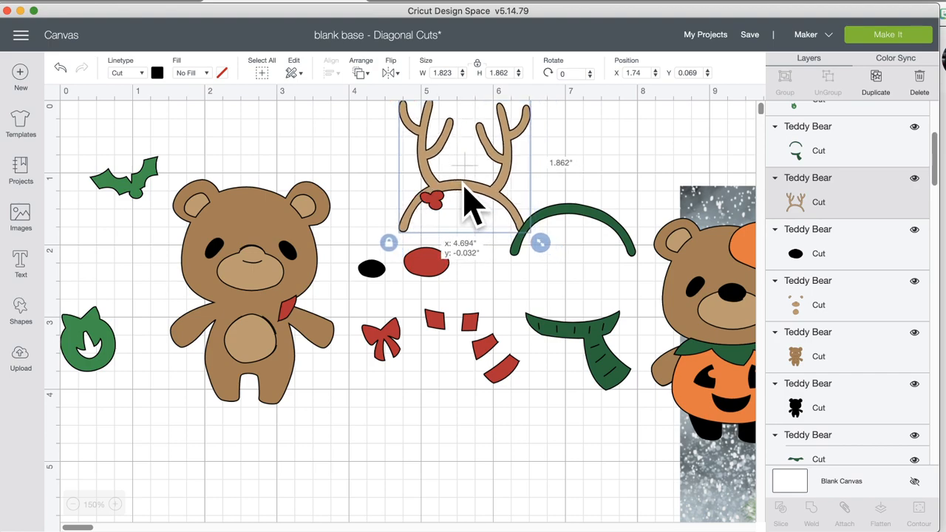
pyautogui.moveTo(264, 226); pyautogui.dragTo(507, 422)
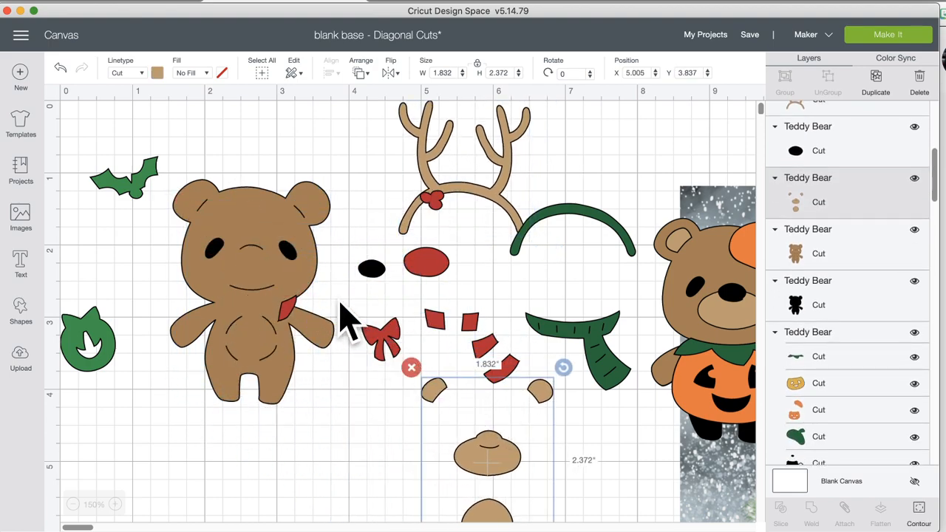
pyautogui.moveTo(229, 235); pyautogui.dragTo(244, 470)
pyautogui.moveTo(250, 243)
pyautogui.mouseDown()
pyautogui.moveTo(239, 247)
pyautogui.moveTo(246, 237)
pyautogui.mouseUp()
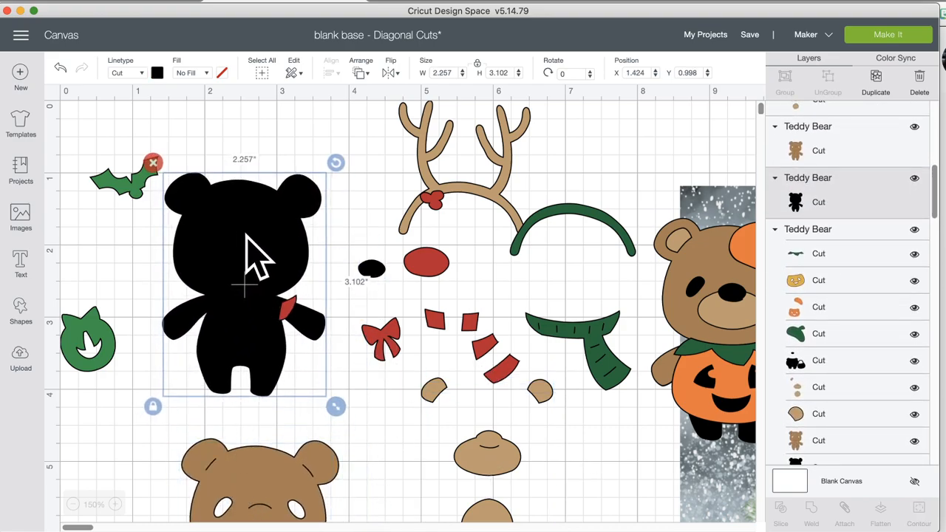
# - Restack the reindeer bear's brown body, tan features and black nose on the black base layer
pyautogui.moveTo(285, 451); pyautogui.dragTo(251, 207)
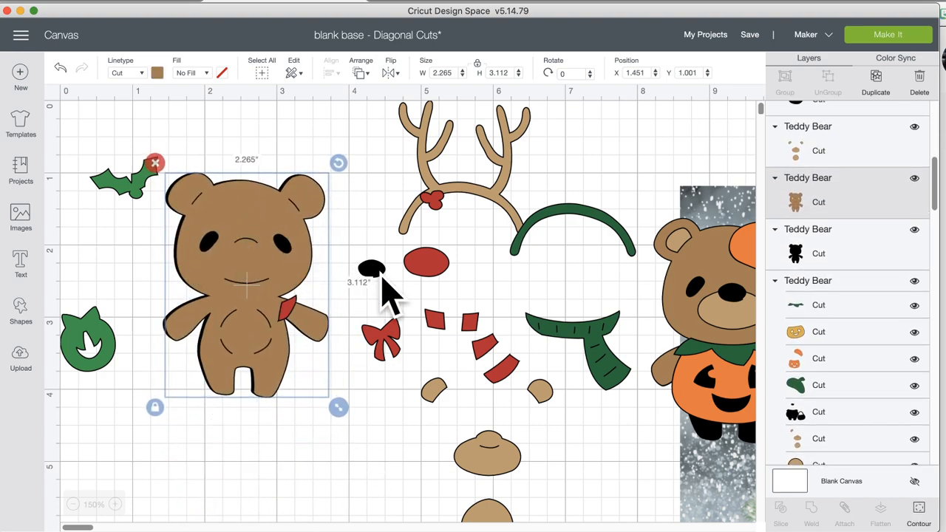
pyautogui.moveTo(505, 449); pyautogui.dragTo(256, 255)
pyautogui.moveTo(371, 274); pyautogui.dragTo(252, 258)
# - Move the red accents clear and place the antlers and green headband and scarf back on the reindeer bear
pyautogui.moveTo(559, 347); pyautogui.dragTo(533, 432)
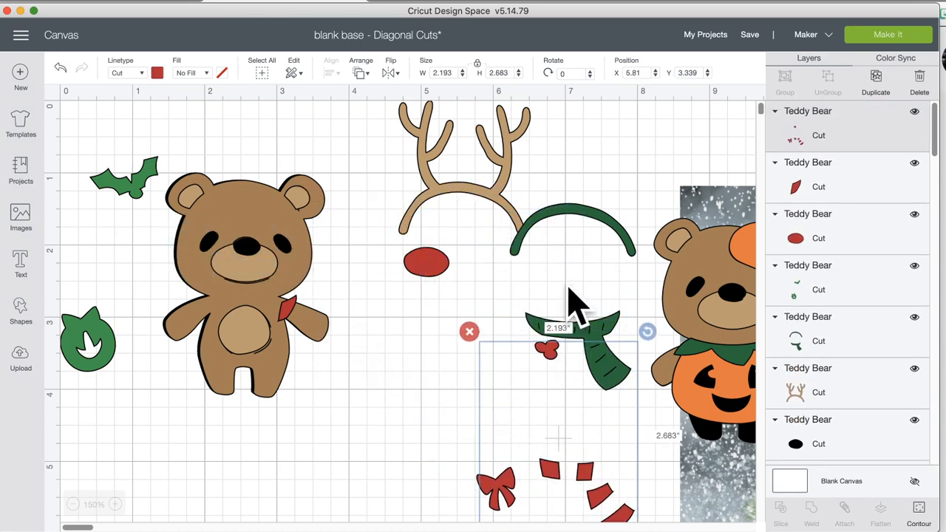
pyautogui.moveTo(510, 207); pyautogui.dragTo(274, 196)
pyautogui.moveTo(581, 212); pyautogui.dragTo(437, 185)
pyautogui.moveTo(293, 198); pyautogui.dragTo(291, 192)
pyautogui.moveTo(454, 195); pyautogui.dragTo(257, 189)
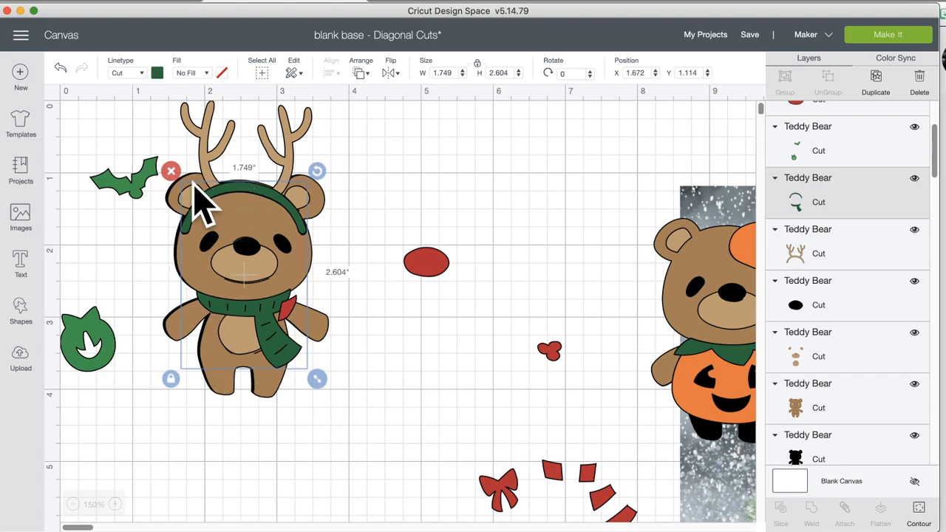
# - Place the holly and wreath, the red accents and the red nose back on the reindeer bear and align them
pyautogui.moveTo(135, 179); pyautogui.dragTo(208, 178)
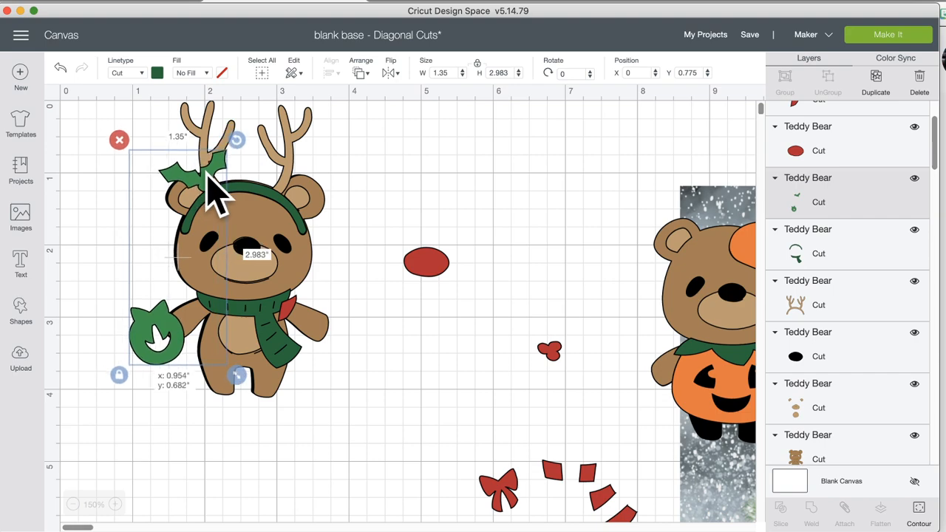
pyautogui.moveTo(554, 354); pyautogui.dragTo(216, 182)
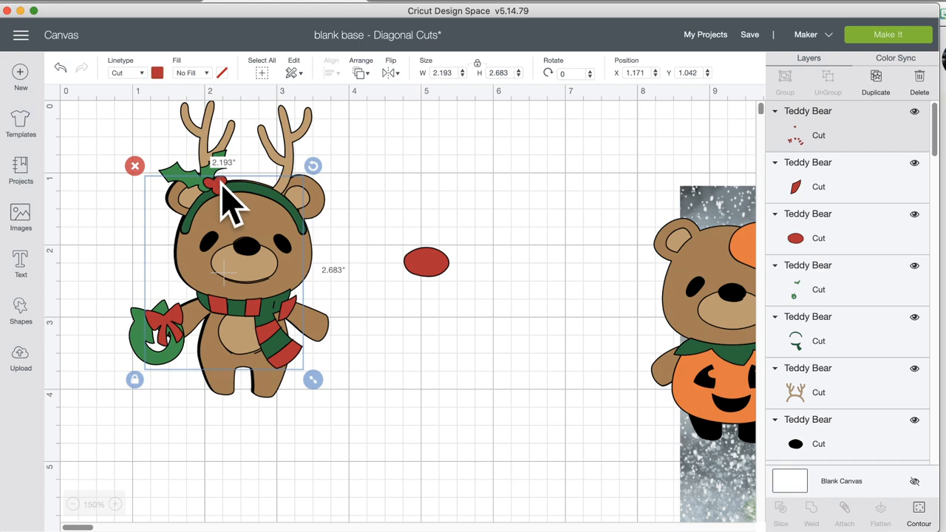
pyautogui.click(373, 316)
pyautogui.moveTo(291, 303)
pyautogui.mouseDown()
pyautogui.moveTo(231, 333)
pyautogui.moveTo(334, 317)
pyautogui.moveTo(296, 312)
pyautogui.moveTo(289, 294)
pyautogui.mouseUp()
pyautogui.moveTo(192, 318); pyautogui.dragTo(256, 313)
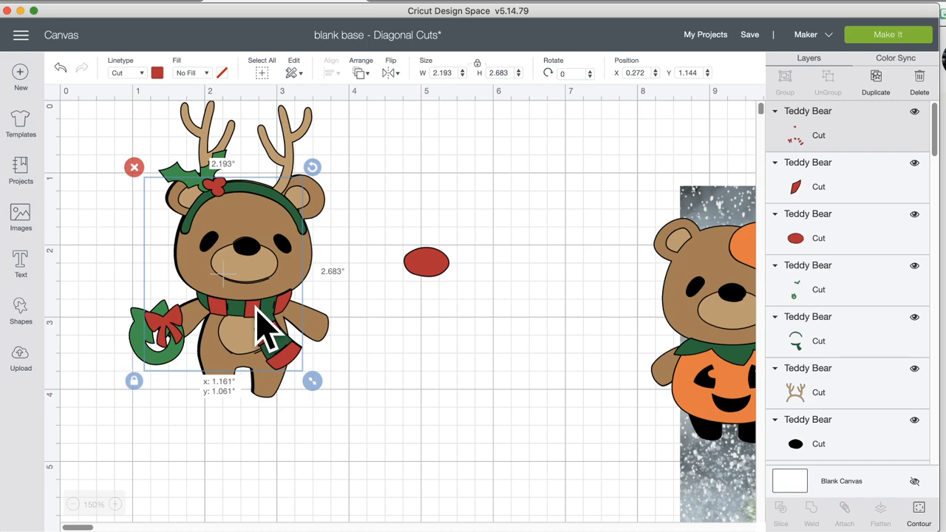
pyautogui.click(131, 337)
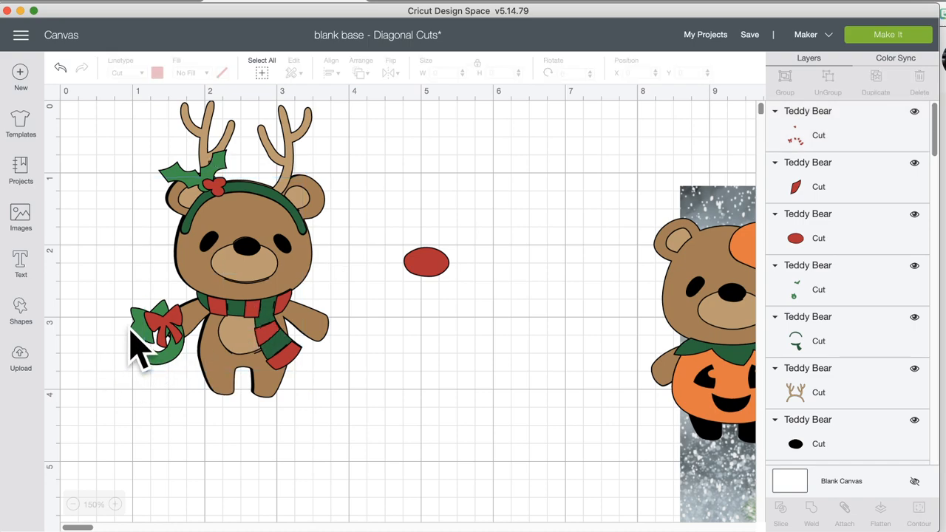
pyautogui.click(131, 332)
pyautogui.moveTo(221, 159); pyautogui.dragTo(235, 164)
pyautogui.click(408, 173)
pyautogui.moveTo(427, 272); pyautogui.dragTo(242, 240)
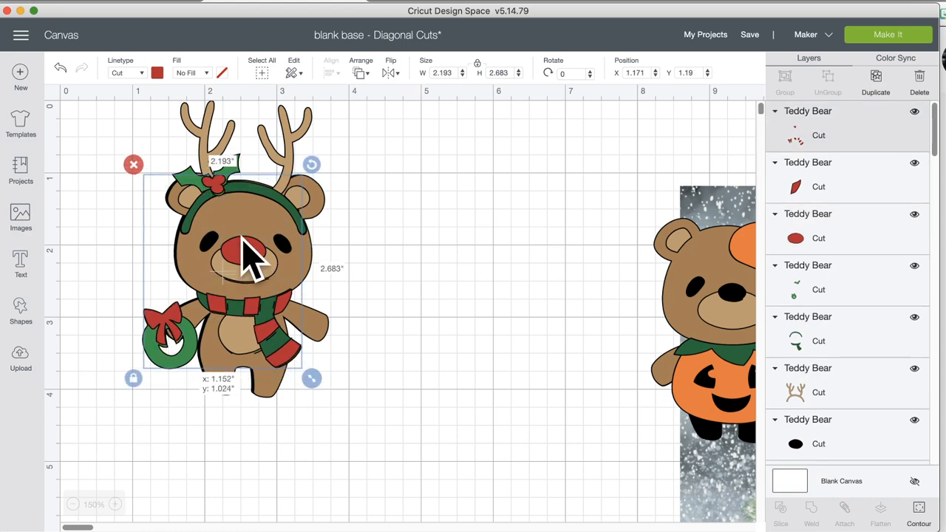
pyautogui.click(411, 268)
# - Move the pumpkin bear closer, ungroup it, and pull off its orange pieces, green hat, leaf collar and black clothing layer
pyautogui.moveTo(715, 277); pyautogui.dragTo(488, 268)
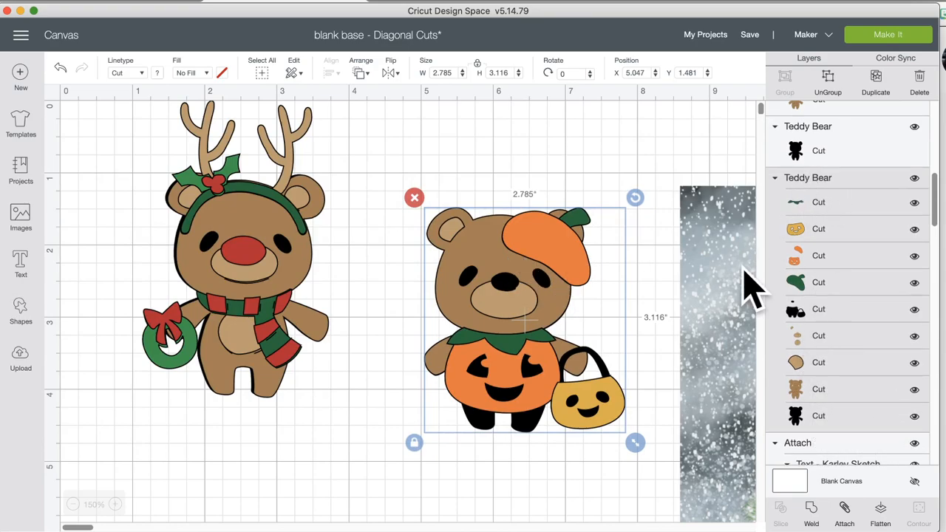
pyautogui.click(372, 397)
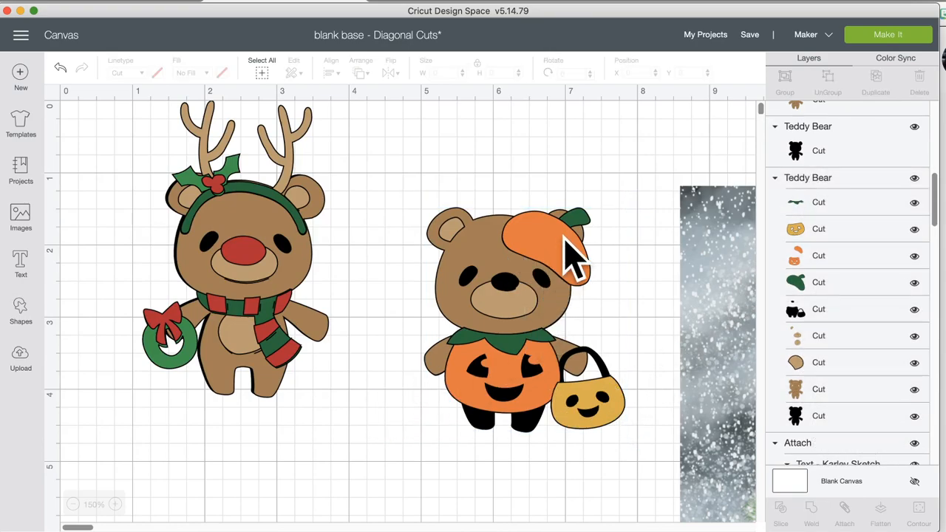
pyautogui.click(591, 417)
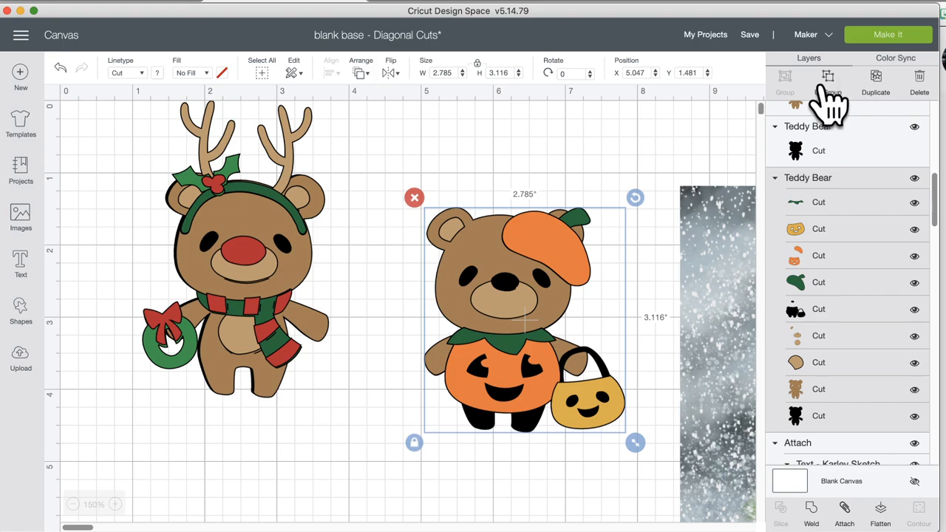
pyautogui.click(832, 104)
pyautogui.moveTo(584, 247); pyautogui.dragTo(761, 222)
pyautogui.moveTo(550, 254); pyautogui.dragTo(654, 203)
pyautogui.moveTo(526, 350); pyautogui.dragTo(428, 308)
pyautogui.moveTo(504, 393); pyautogui.dragTo(400, 448)
# - Realign the pumpkin bear's tan features on its body and place the black clothing layer and yellow pumpkin bag over it
pyautogui.moveTo(526, 311); pyautogui.dragTo(521, 241)
pyautogui.moveTo(576, 355); pyautogui.dragTo(507, 296)
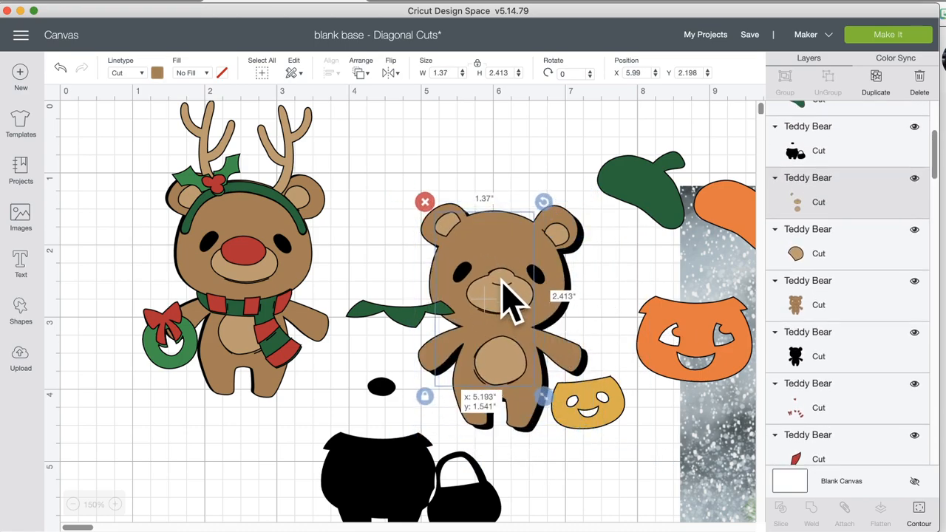
pyautogui.moveTo(597, 401); pyautogui.dragTo(615, 414)
pyautogui.moveTo(418, 490); pyautogui.dragTo(555, 383)
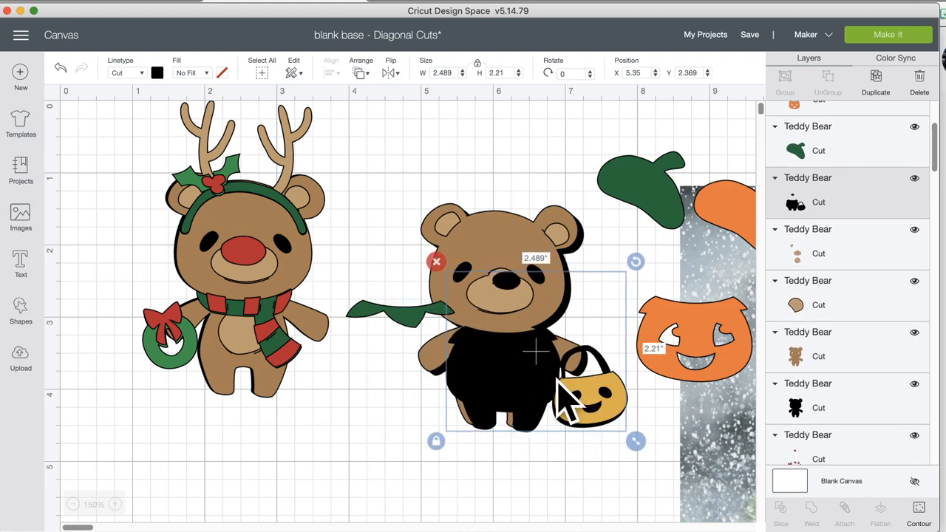
pyautogui.click(588, 412)
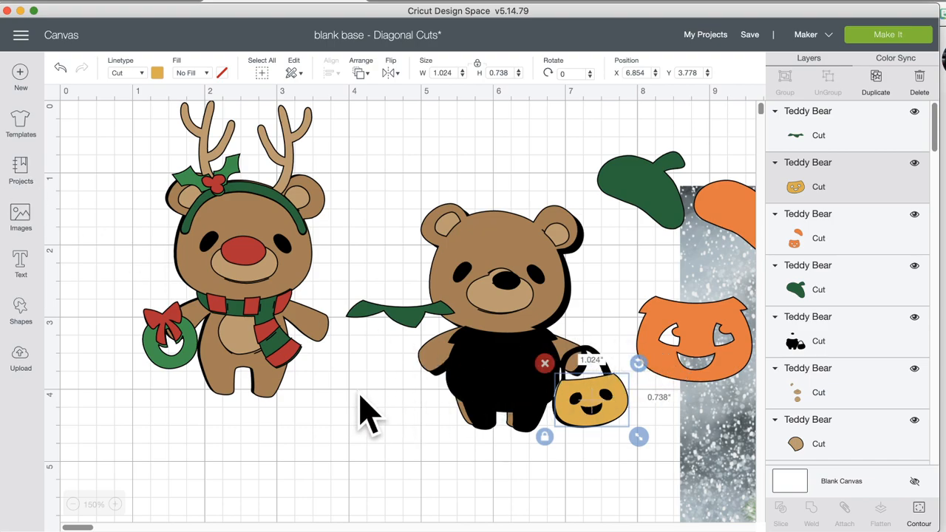
pyautogui.moveTo(471, 235)
pyautogui.mouseDown()
pyautogui.moveTo(483, 237)
pyautogui.moveTo(478, 231)
pyautogui.mouseUp()
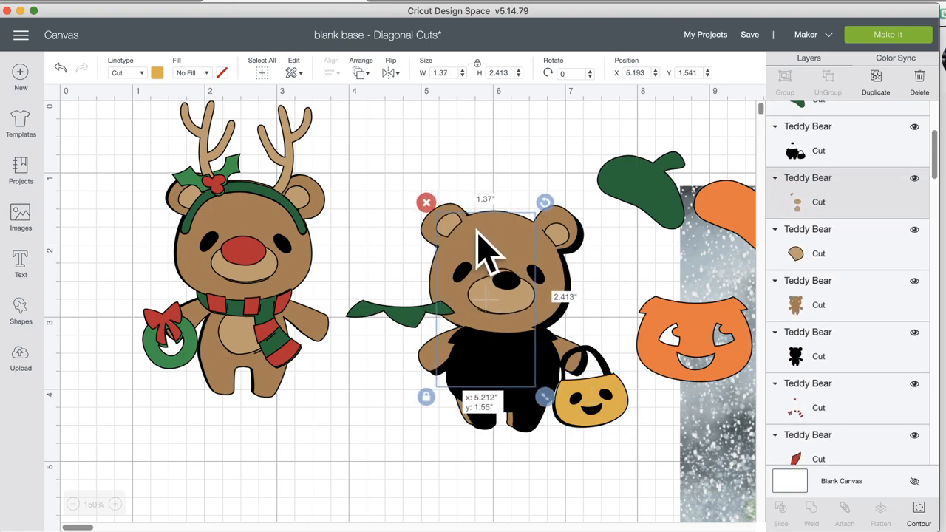
# - Undo the piece moves and ungrouping until both bears are back to their whole, grouped images
pyautogui.click(61, 68)
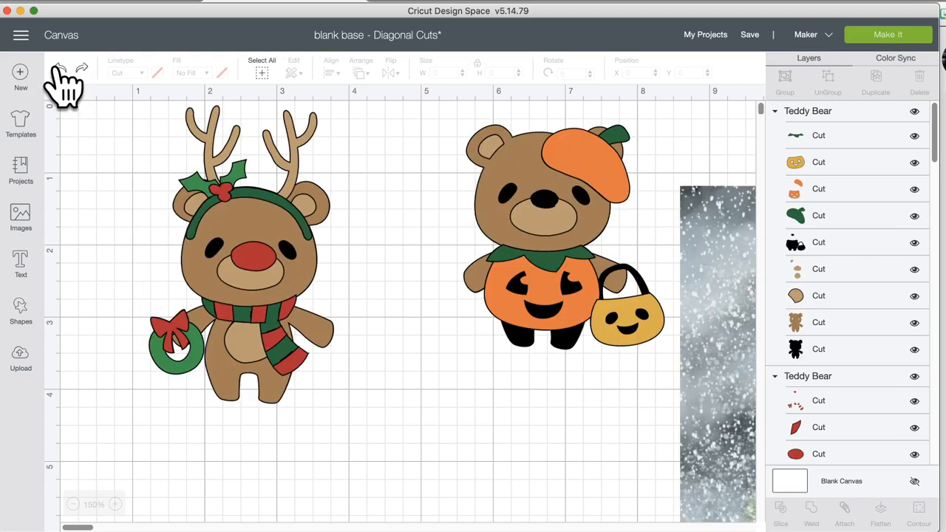
# - Flatten the reindeer bear and the pumpkin bear, each into its own single printable image
pyautogui.moveTo(339, 449); pyautogui.dragTo(118, 109)
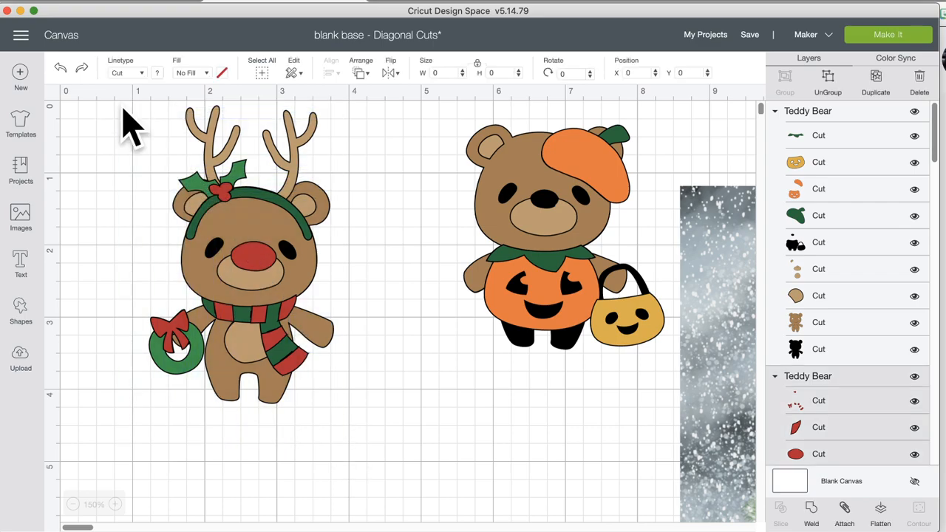
pyautogui.scroll(-1, 828, 410)
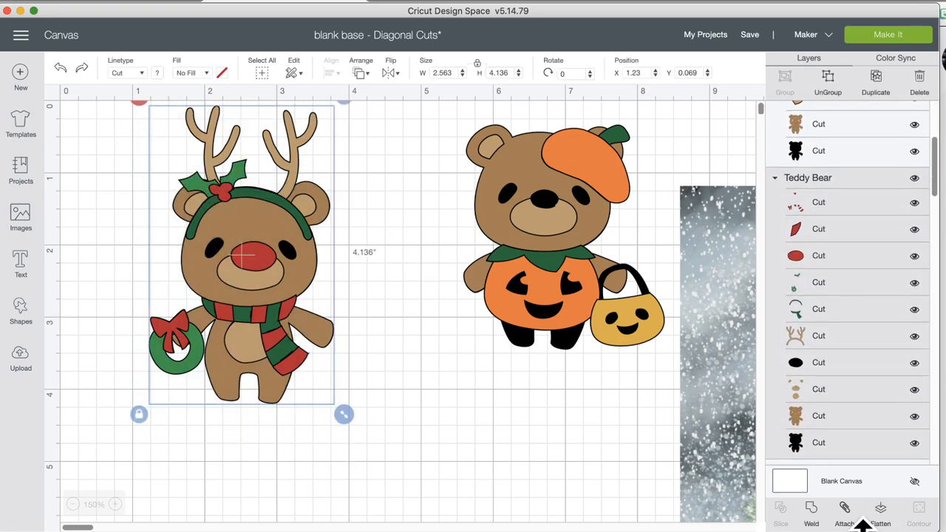
pyautogui.click(881, 510)
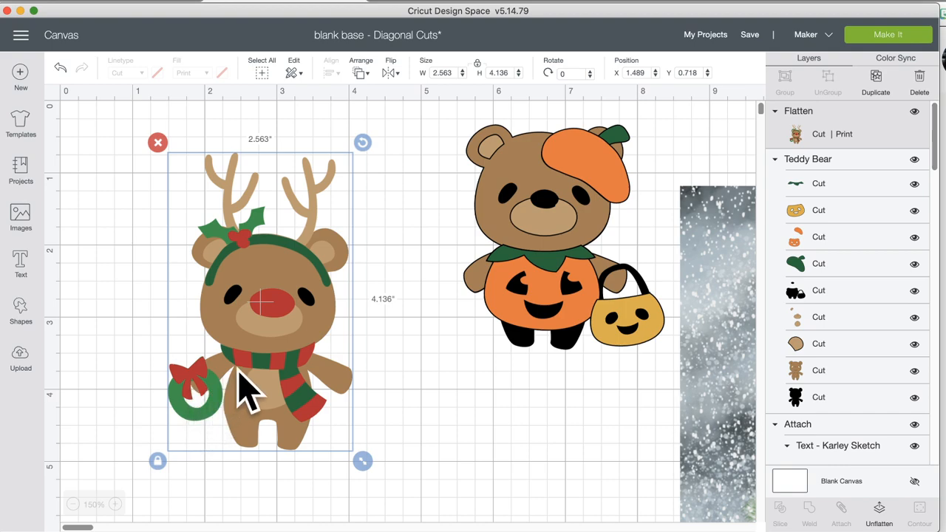
pyautogui.click(619, 414)
pyautogui.moveTo(606, 325); pyautogui.dragTo(462, 115)
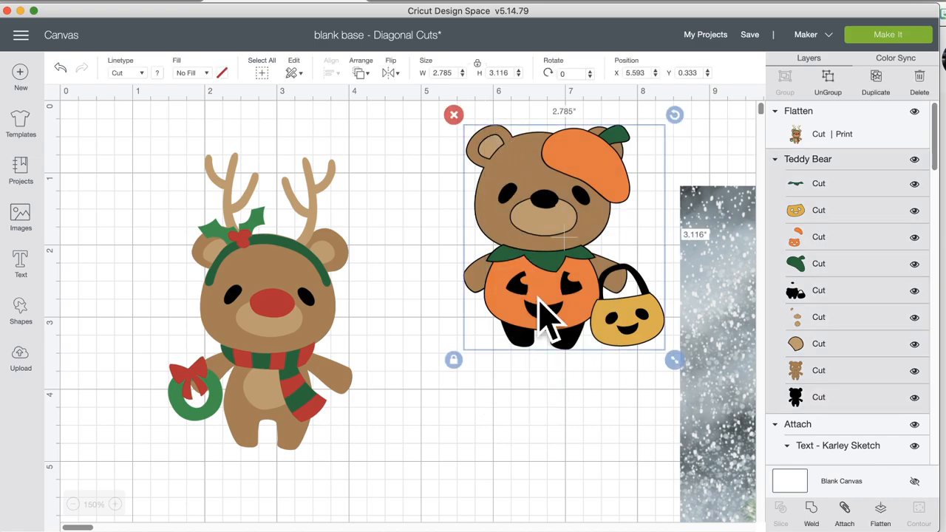
pyautogui.click(882, 514)
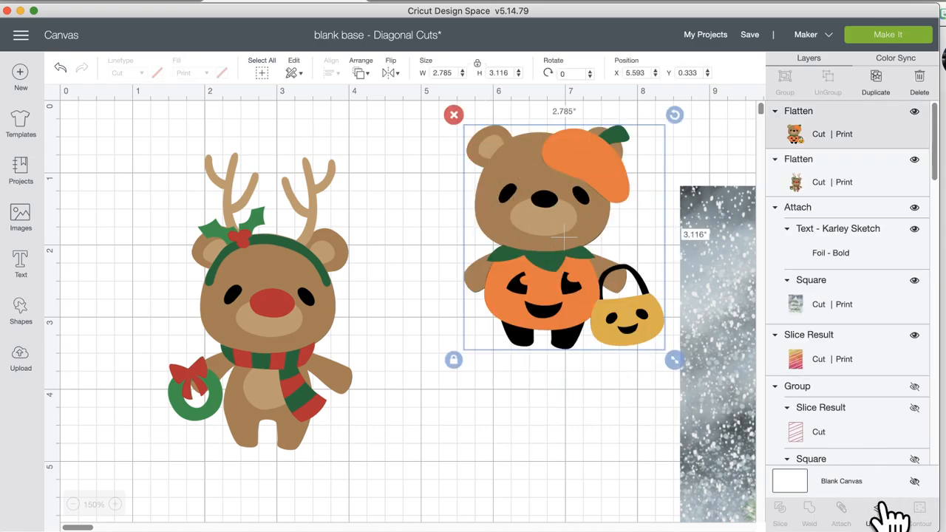
pyautogui.moveTo(572, 212); pyautogui.dragTo(527, 226)
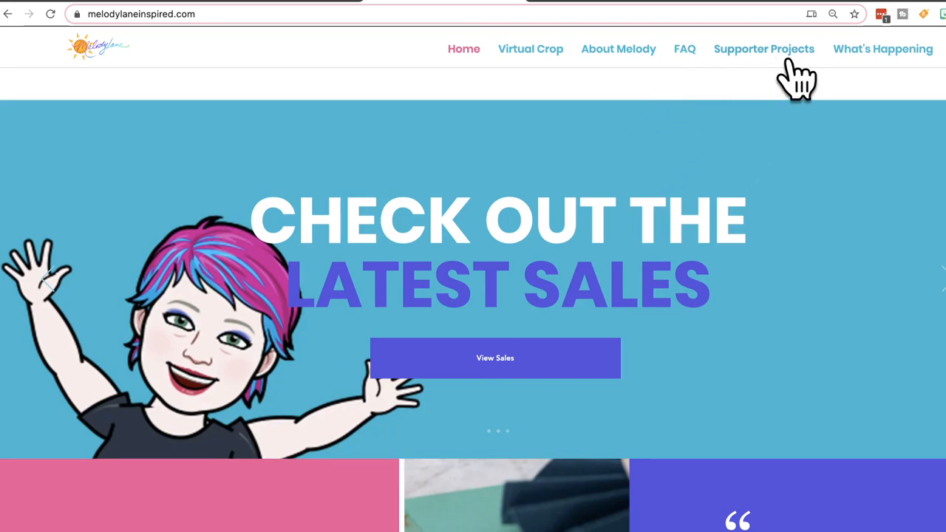
# - Open the Cricut Mystery Bundle Giveaway Winners Announced post from the What's Happening blog and read through it
pyautogui.click(862, 53)
pyautogui.scroll(-15, 506, 321)
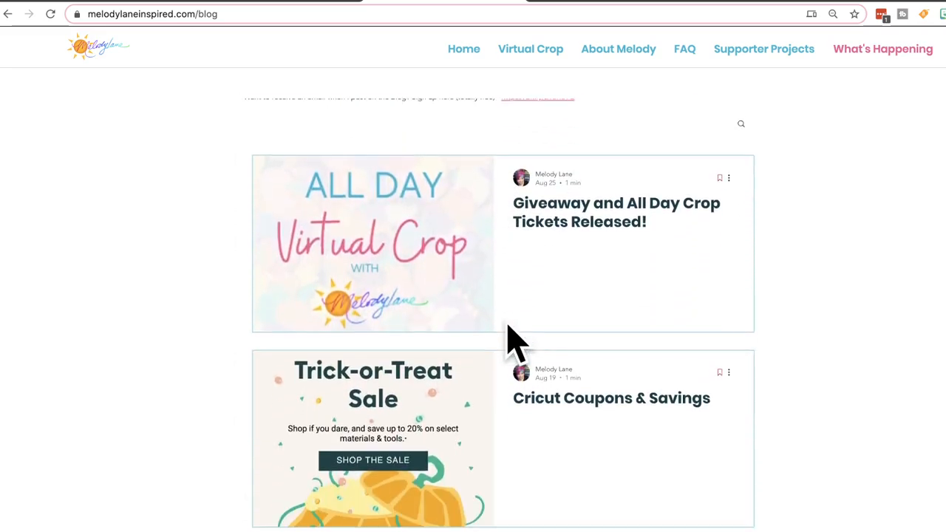
pyautogui.scroll(-5, 508, 326)
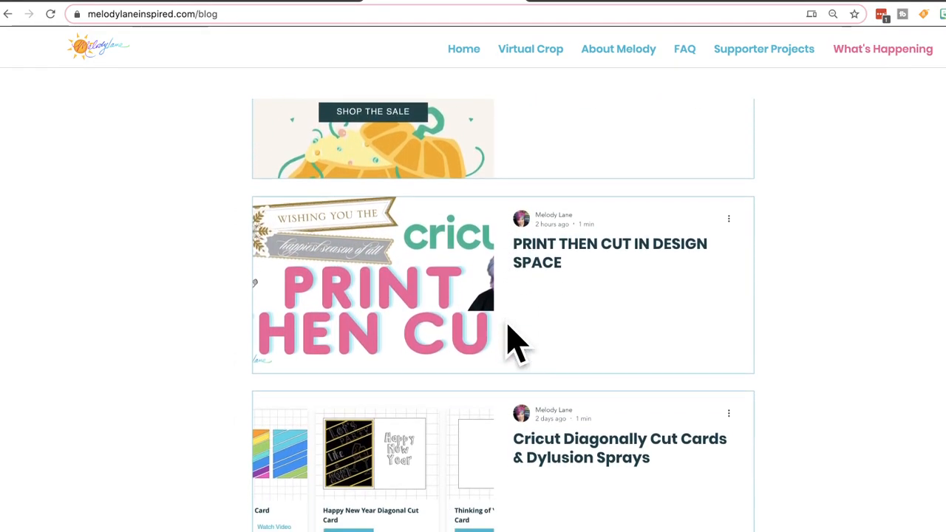
pyautogui.scroll(-5, 509, 327)
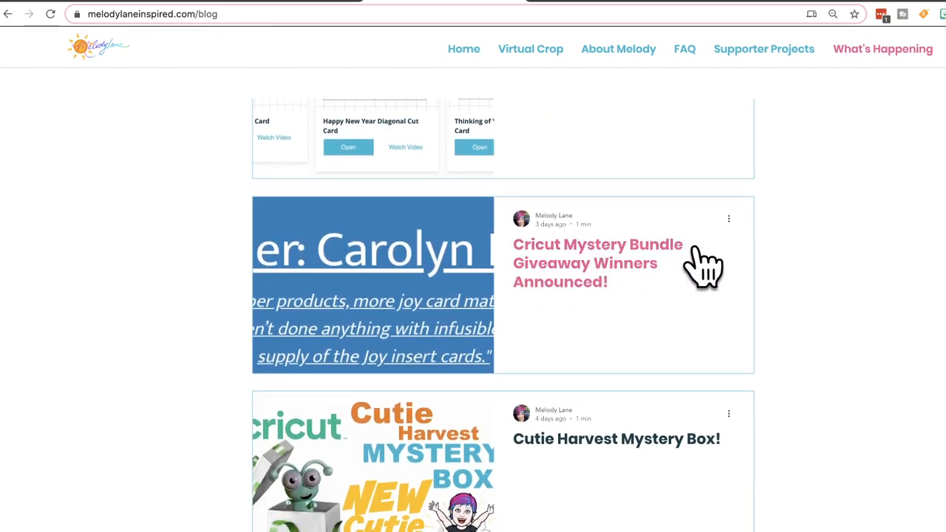
pyautogui.click(559, 284)
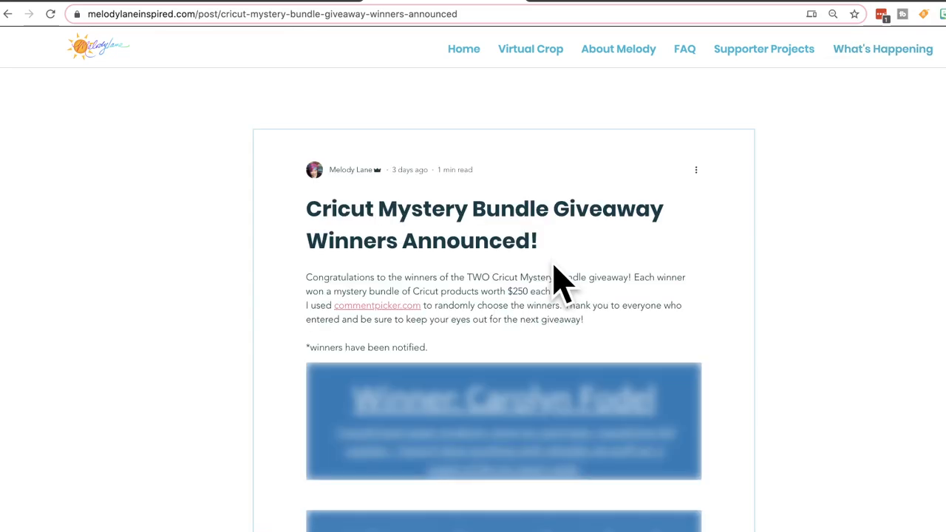
pyautogui.scroll(-5, 559, 284)
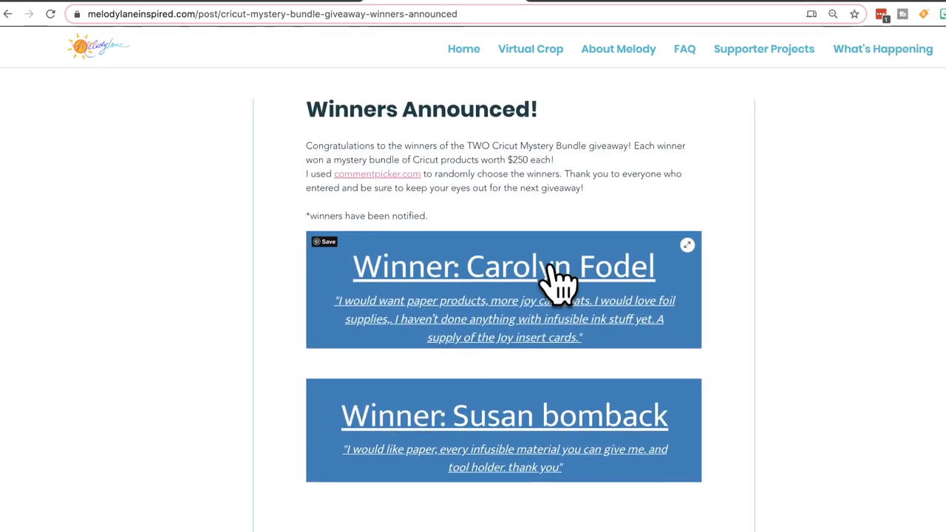
pyautogui.scroll(4, 560, 284)
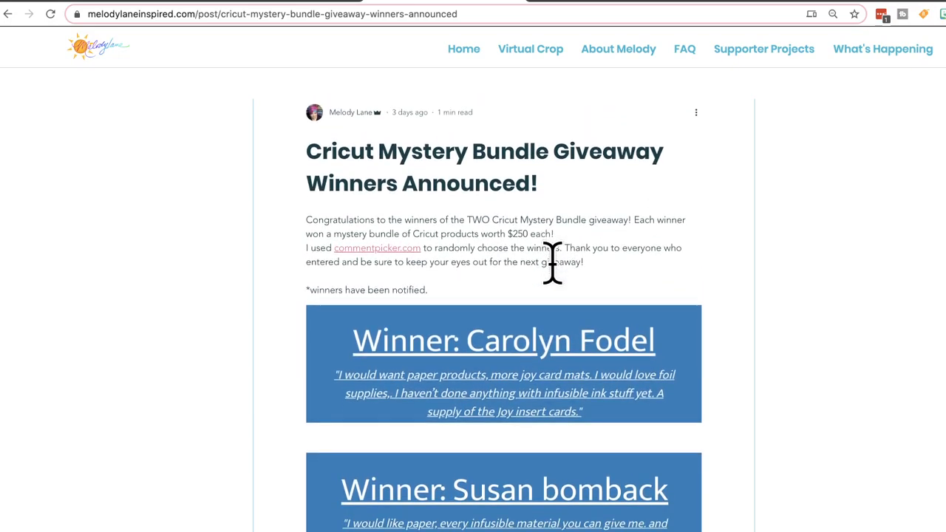
pyautogui.scroll(-2, 553, 262)
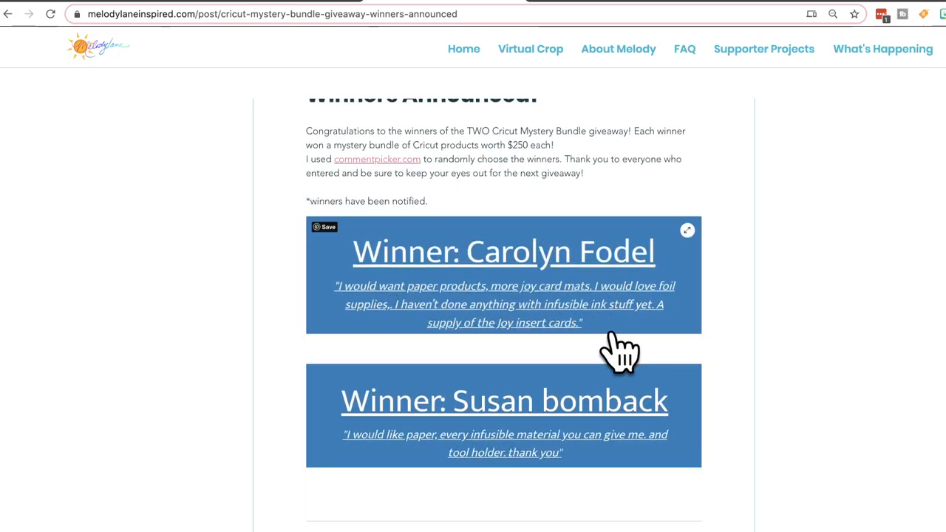
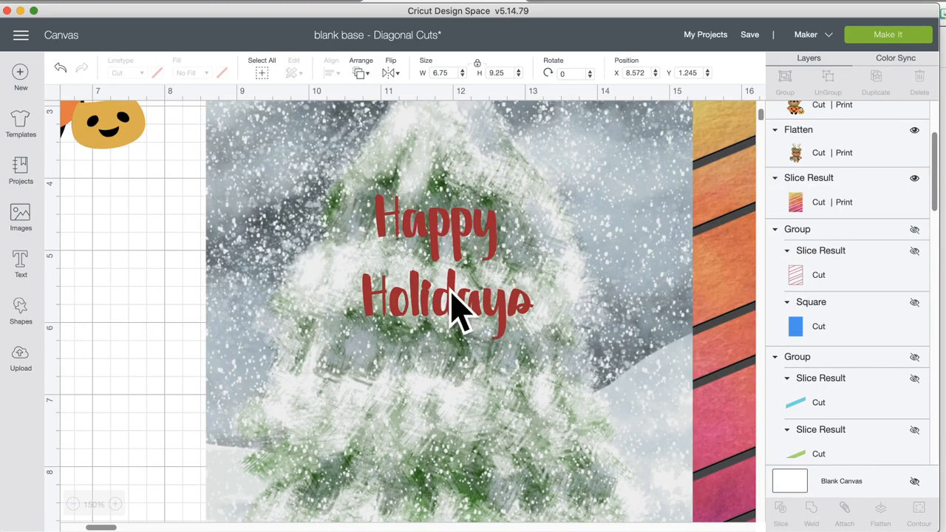
# - Shift the Happy Holidays text slightly down on the snowy tree card and change its linetype to Cut
pyautogui.moveTo(455, 307); pyautogui.dragTo(450, 327)
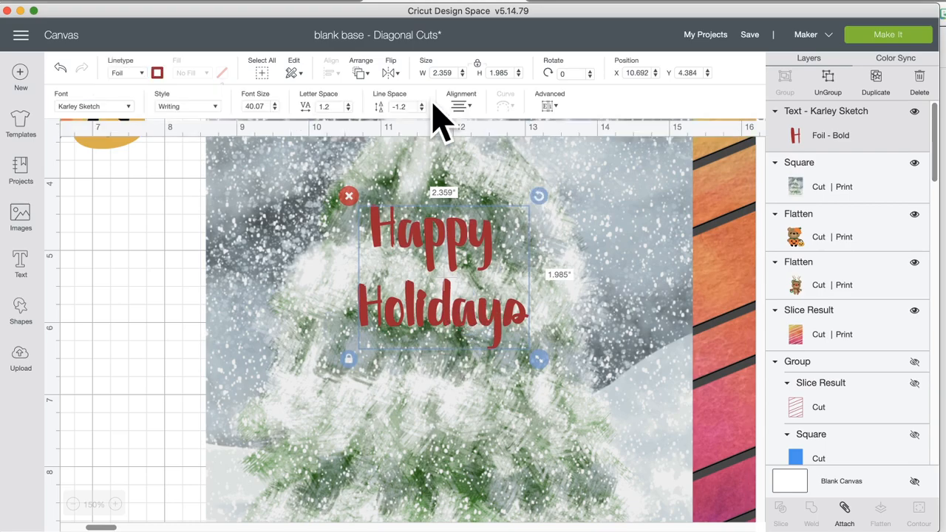
pyautogui.click(139, 73)
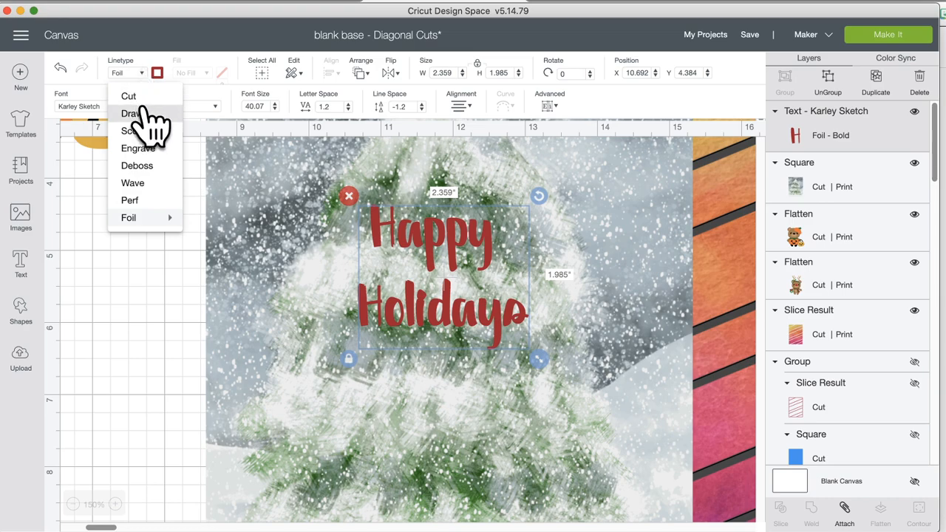
pyautogui.click(130, 96)
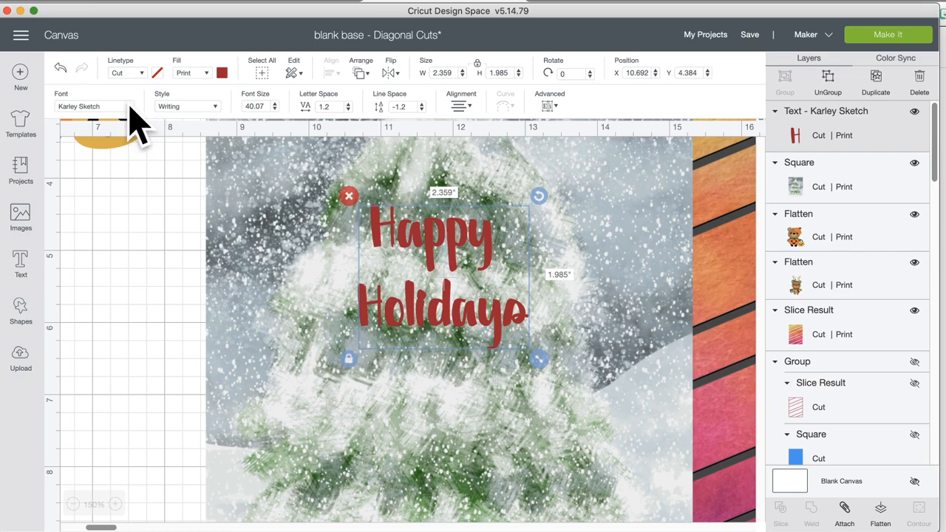
# - Change the font of the Happy Holidays text to A Frightful Affair
pyautogui.click(201, 108)
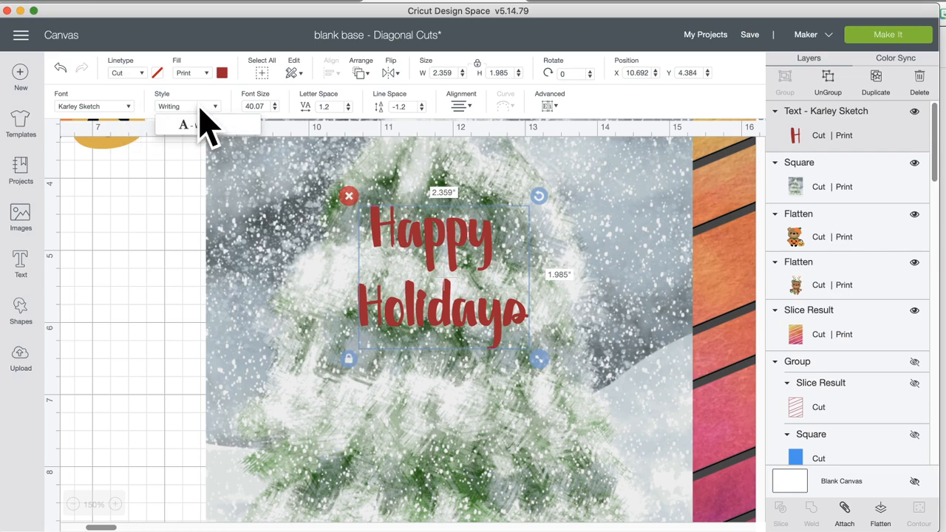
pyautogui.click(119, 106)
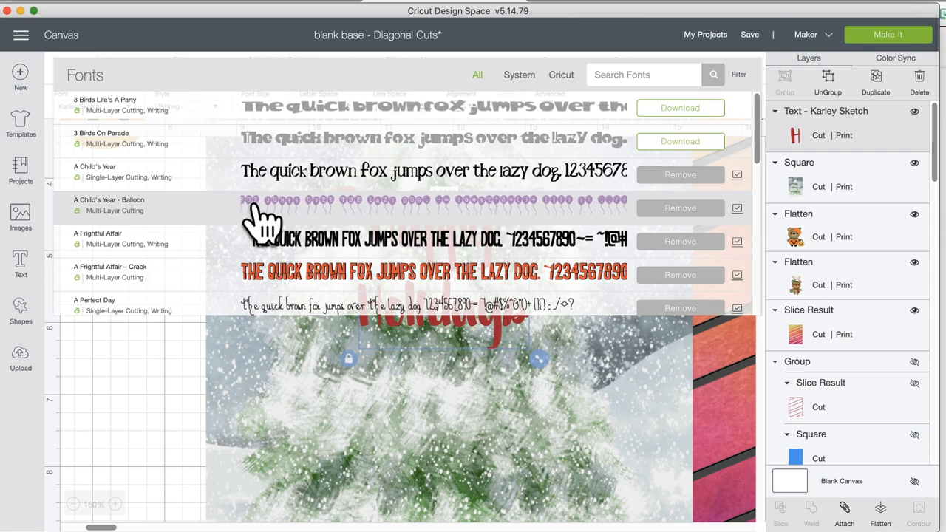
pyautogui.scroll(-2, 260, 221)
pyautogui.click(267, 170)
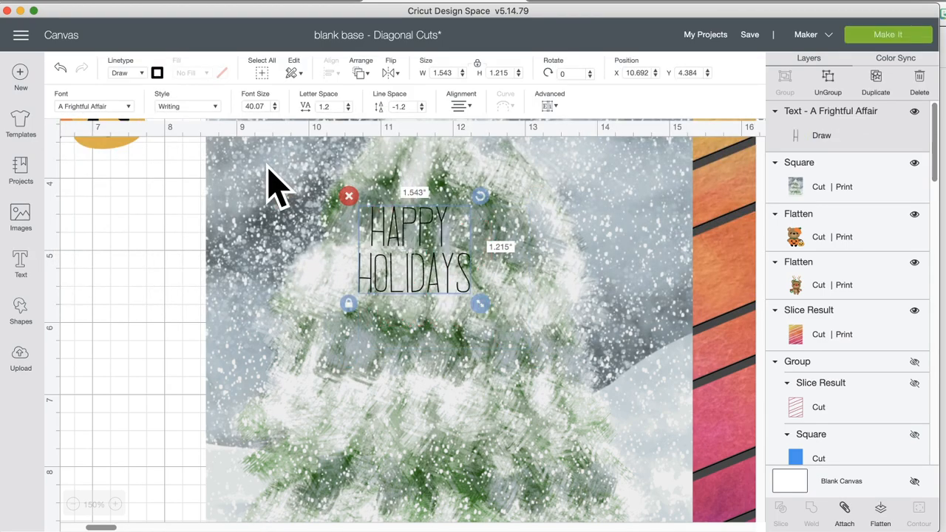
# - Set the lettering to the Regular style and enlarge it to about 3.6 by 2.3 inches, centered over the tree
pyautogui.click(215, 107)
pyautogui.click(220, 128)
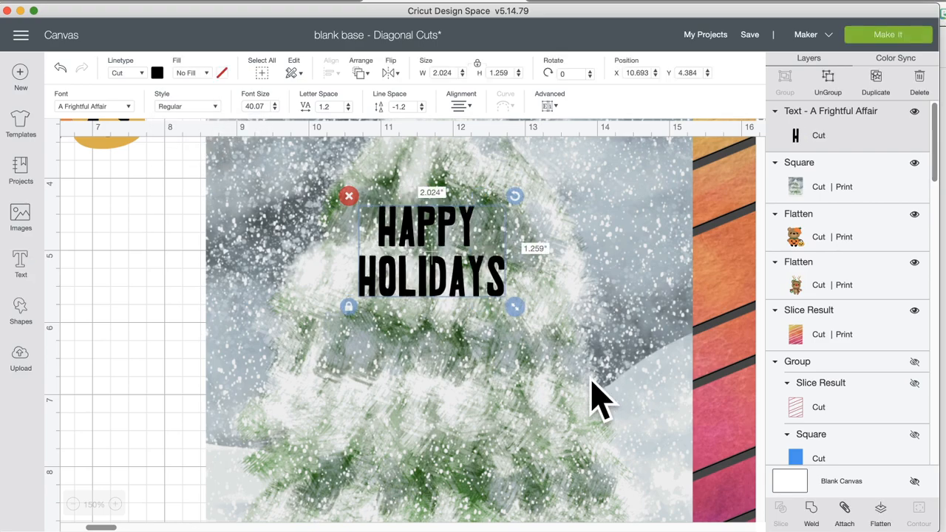
pyautogui.moveTo(515, 308); pyautogui.dragTo(611, 433)
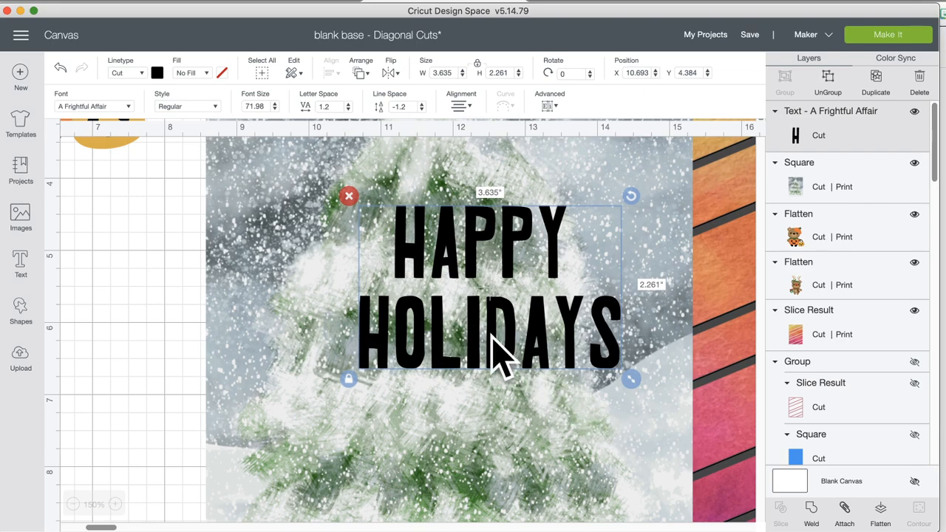
pyautogui.moveTo(503, 326); pyautogui.dragTo(470, 332)
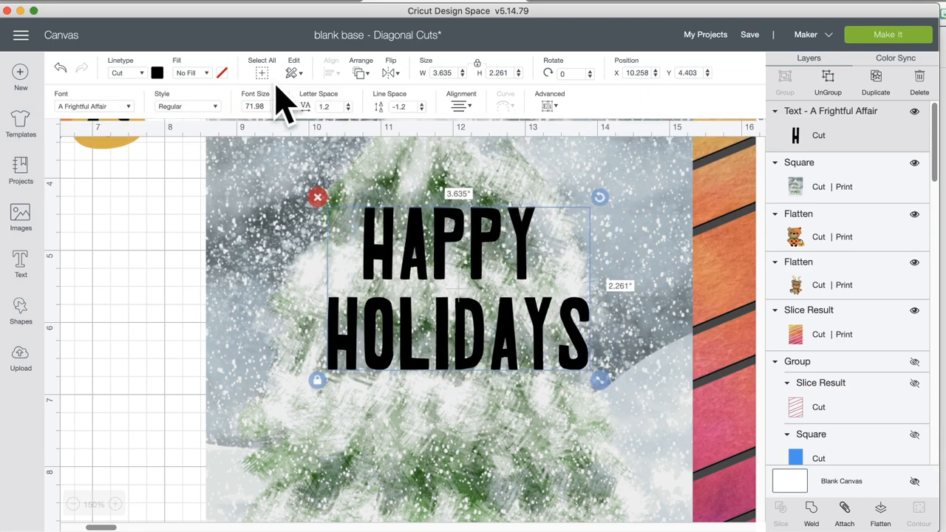
# - Give the Happy Holidays text a Print fill and set its print type to Pattern
pyautogui.click(209, 74)
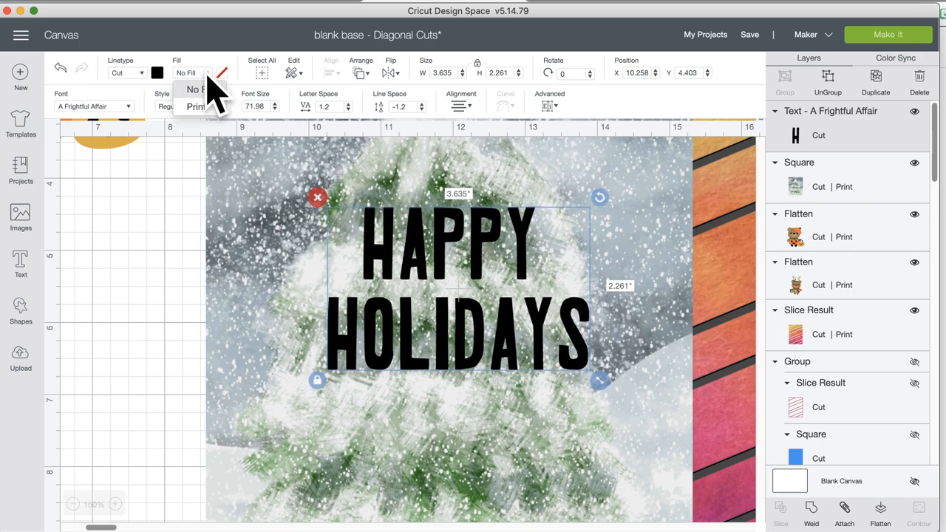
pyautogui.click(210, 108)
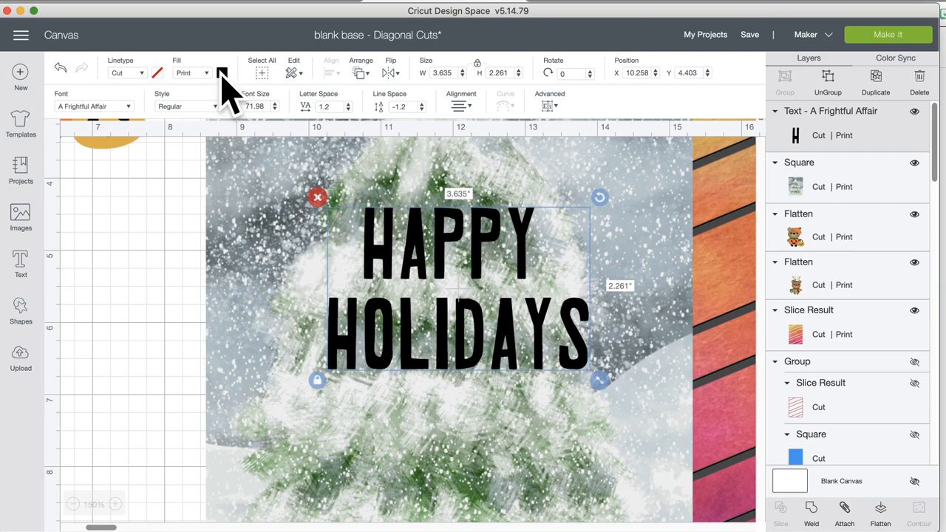
pyautogui.click(221, 72)
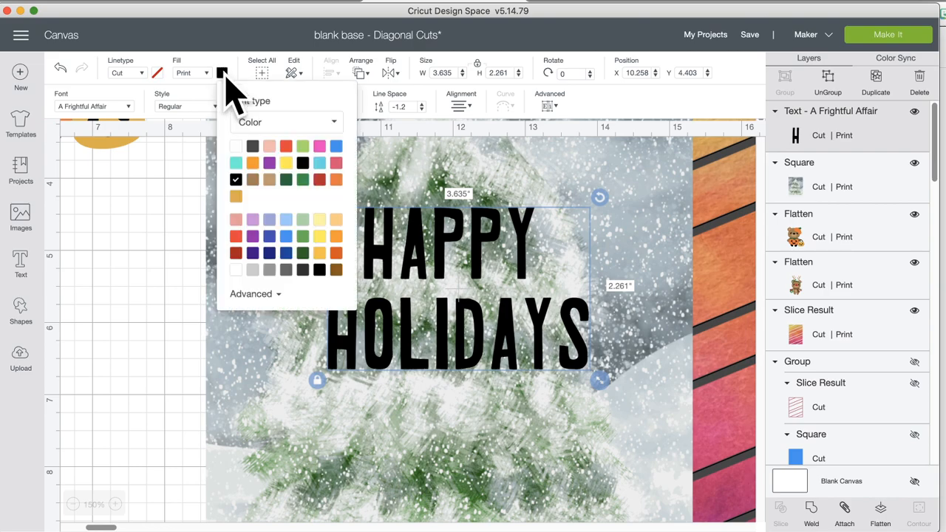
pyautogui.click(288, 125)
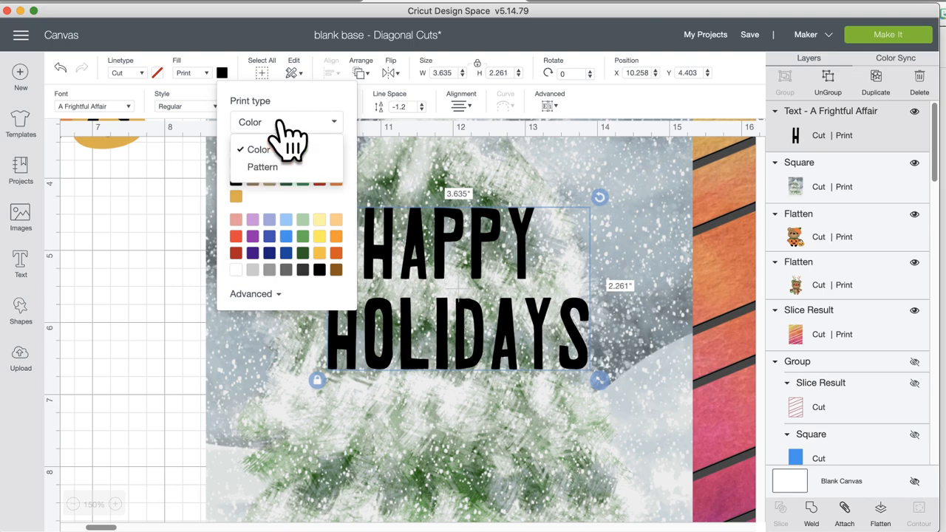
pyautogui.click(277, 168)
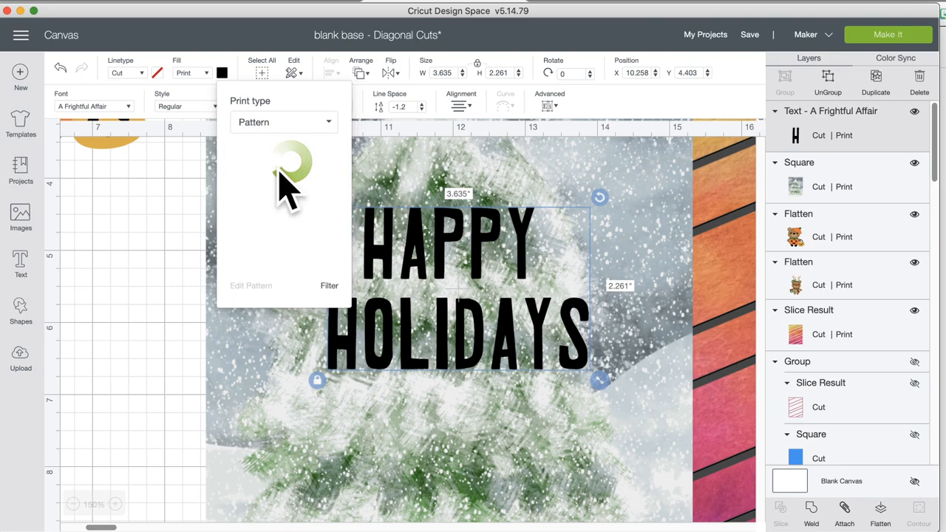
# - Browse the pattern library and fill the Happy Holidays text with the purple, orange and green rainbow swirl pattern
pyautogui.scroll(-2, 292, 259)
pyautogui.scroll(-8, 294, 265)
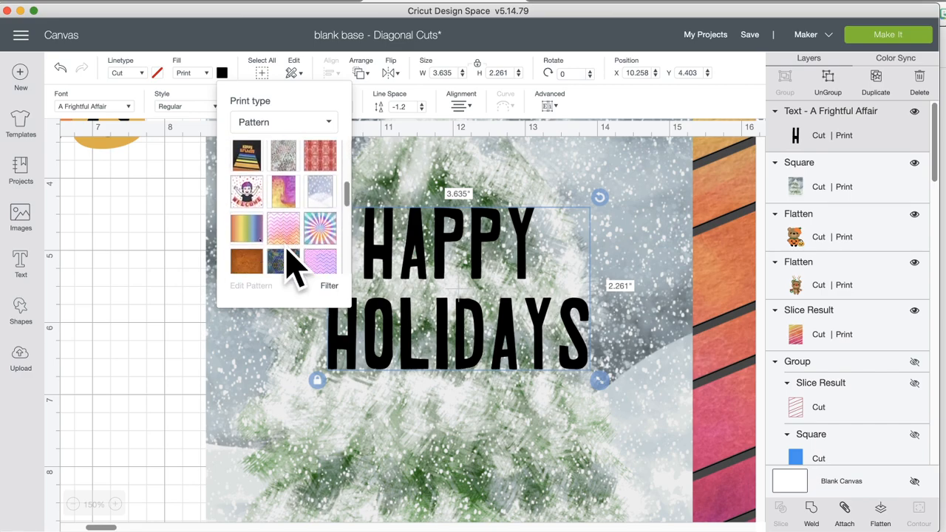
pyautogui.scroll(-2, 292, 262)
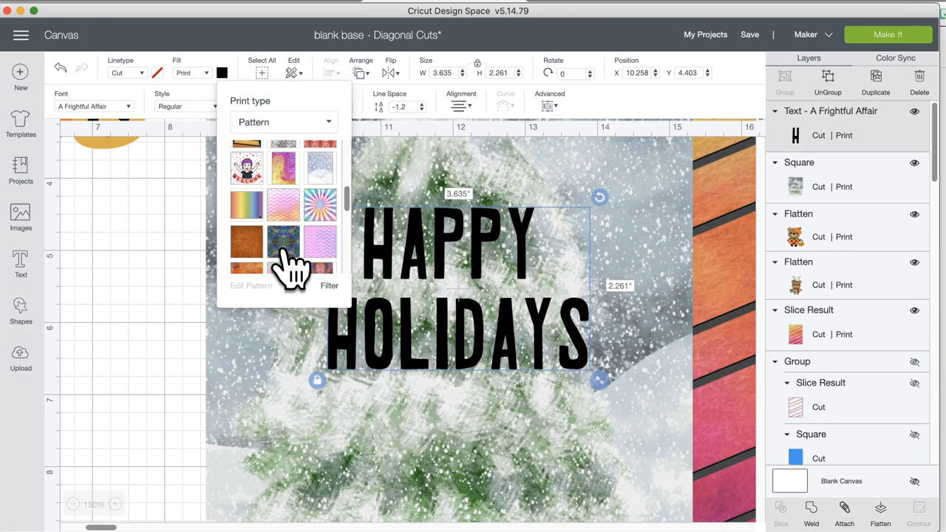
pyautogui.scroll(-6, 292, 262)
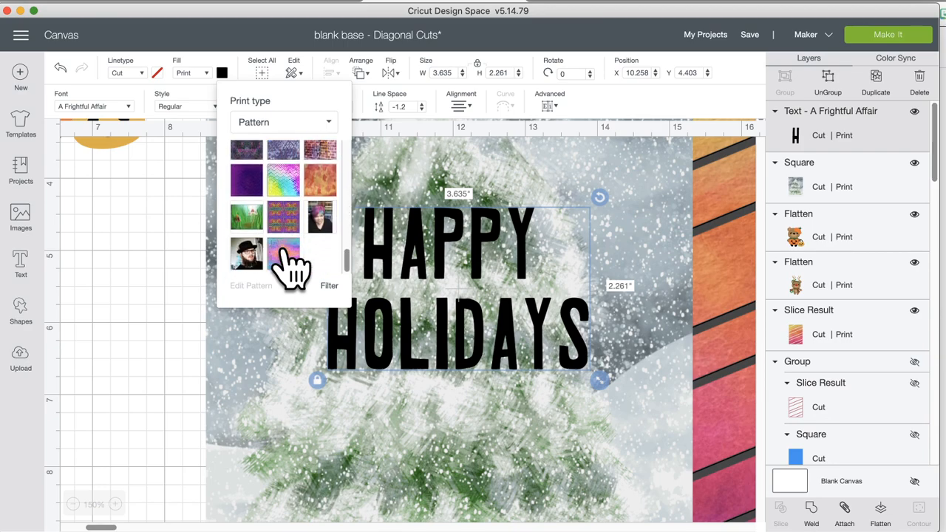
pyautogui.scroll(-5, 292, 262)
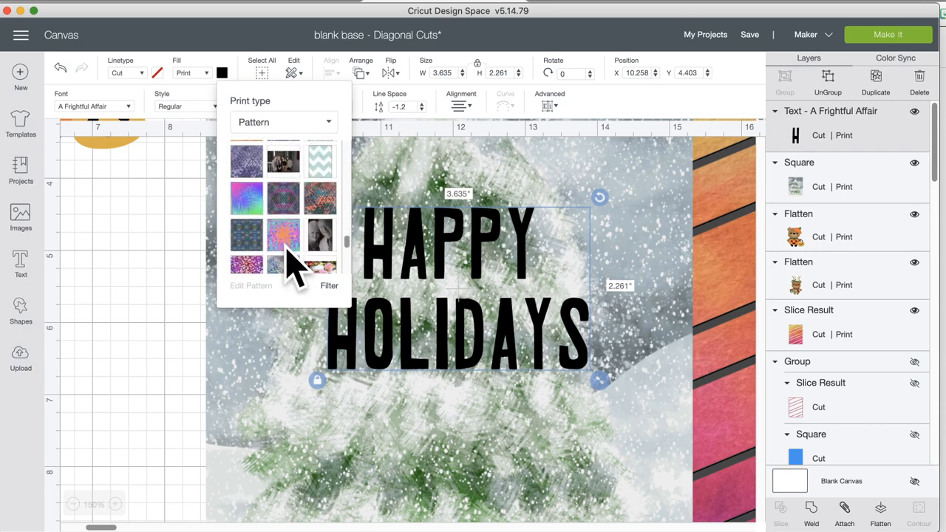
pyautogui.scroll(-3, 292, 262)
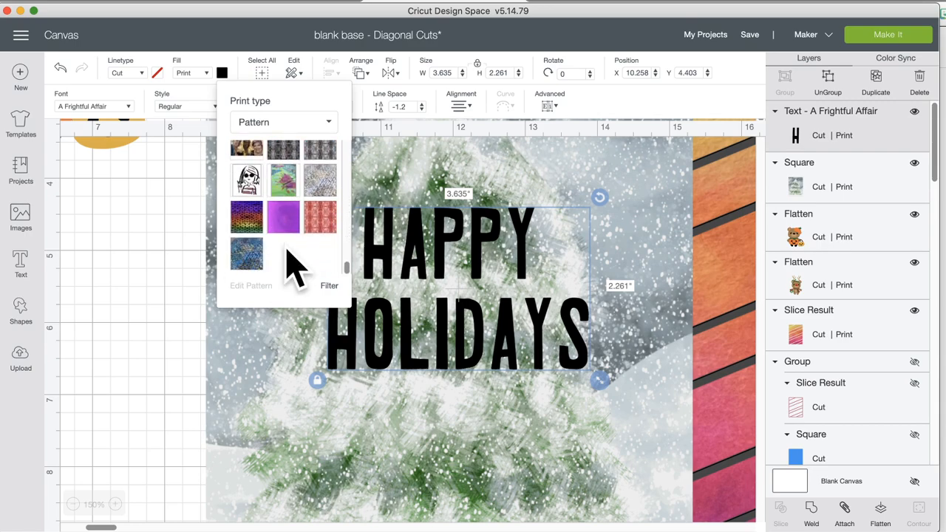
pyautogui.scroll(-10, 292, 262)
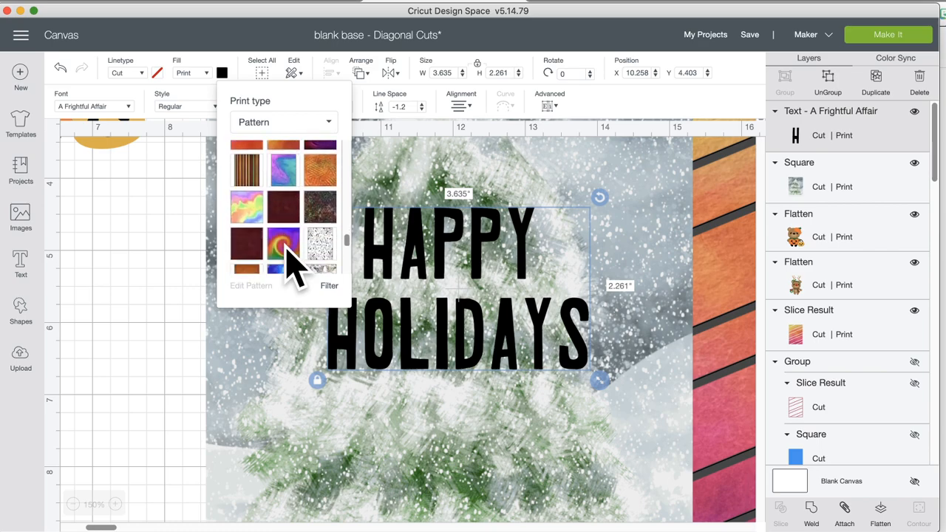
pyautogui.scroll(2, 292, 263)
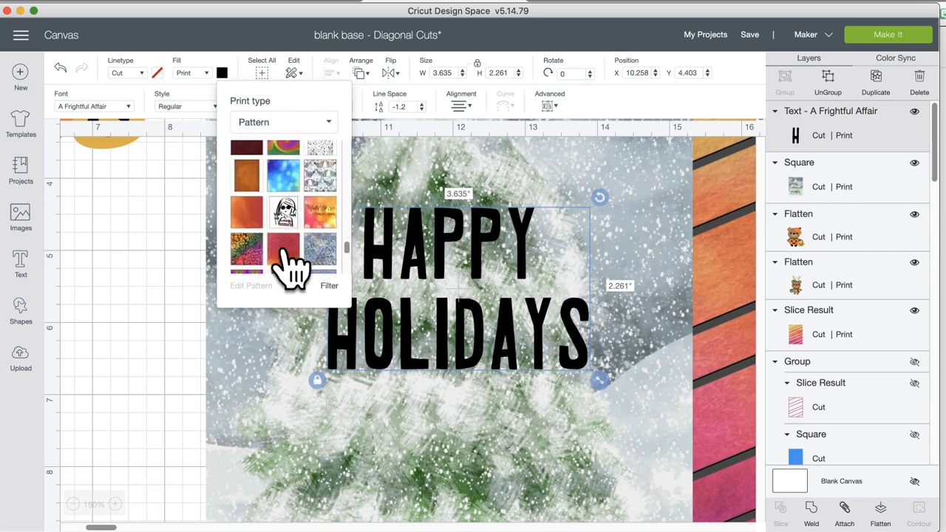
pyautogui.scroll(1, 292, 266)
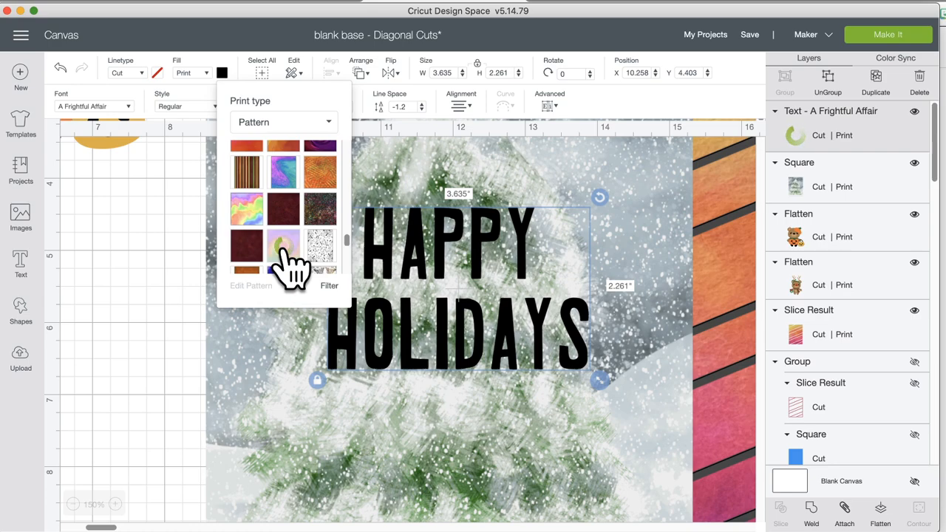
pyautogui.scroll(-10, 292, 263)
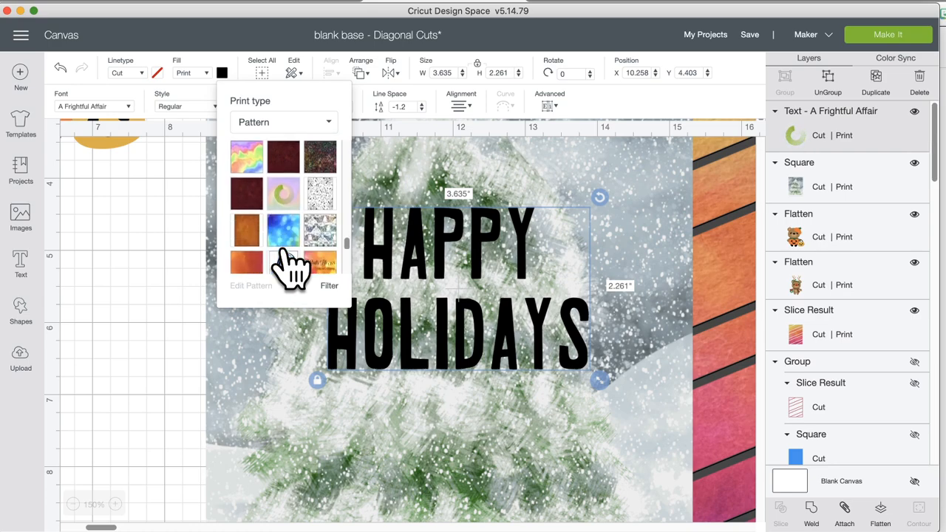
pyautogui.scroll(-3, 292, 262)
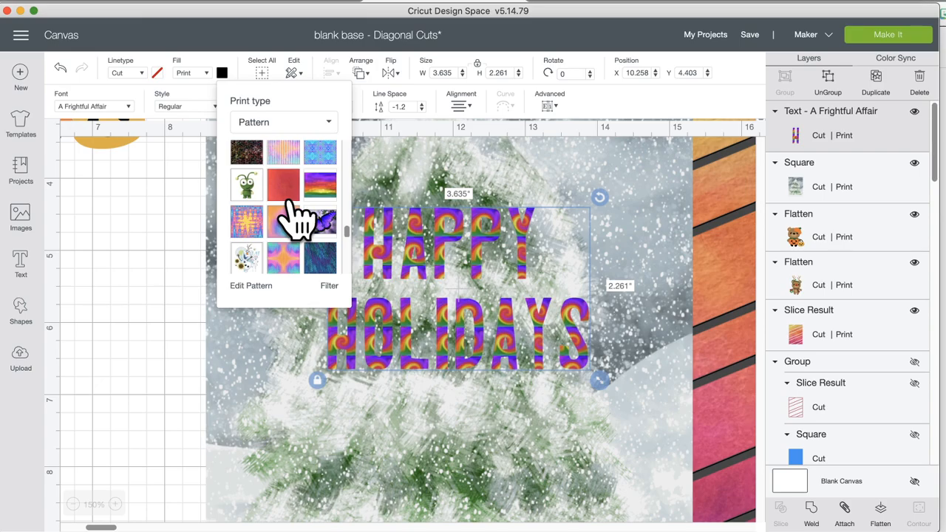
# - Enlarge the swirl pattern inside the lettering to a scale of 370
pyautogui.click(251, 286)
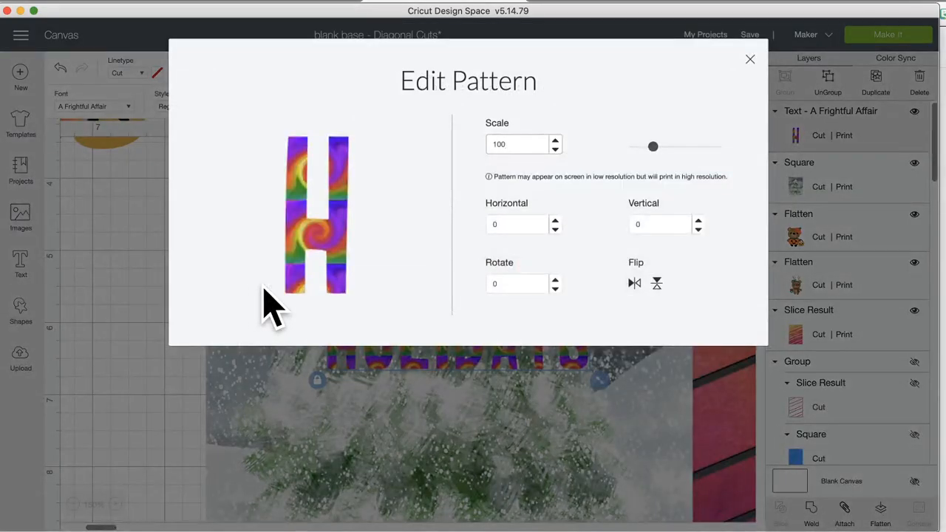
pyautogui.moveTo(653, 147); pyautogui.dragTo(709, 146)
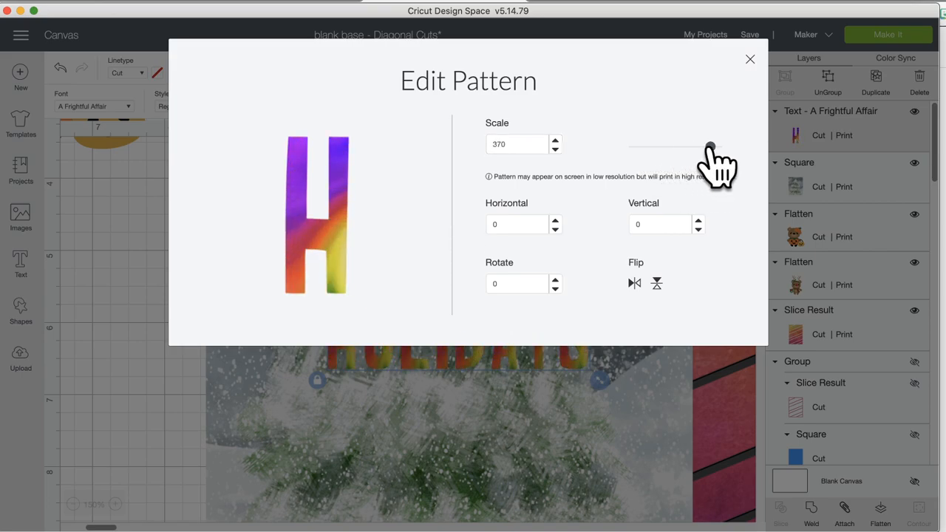
pyautogui.click(750, 59)
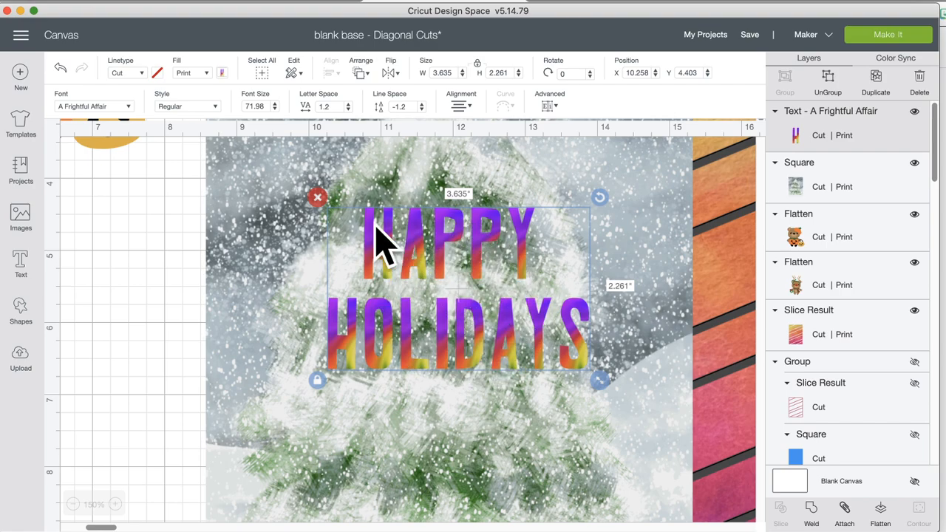
# - Weld the Happy Holidays text into one shape and set its swirl pattern scale to 189
pyautogui.click(813, 509)
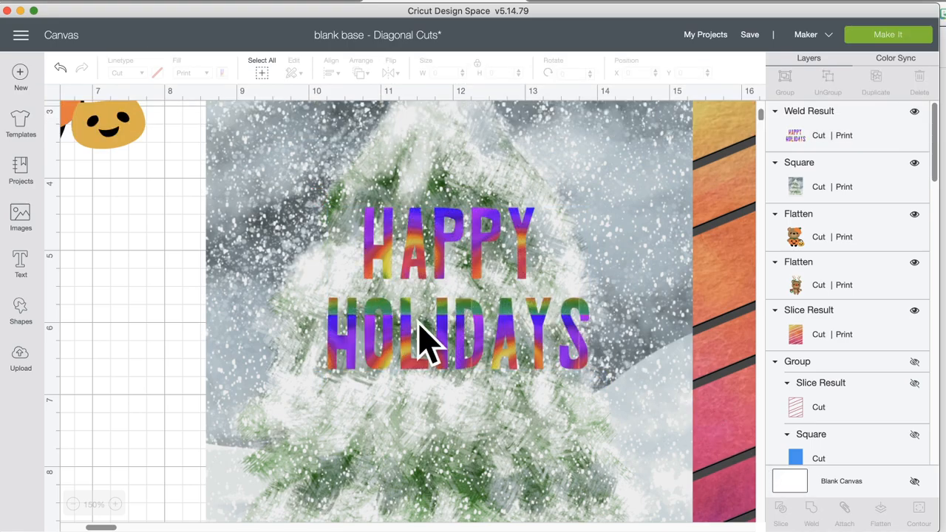
pyautogui.click(422, 243)
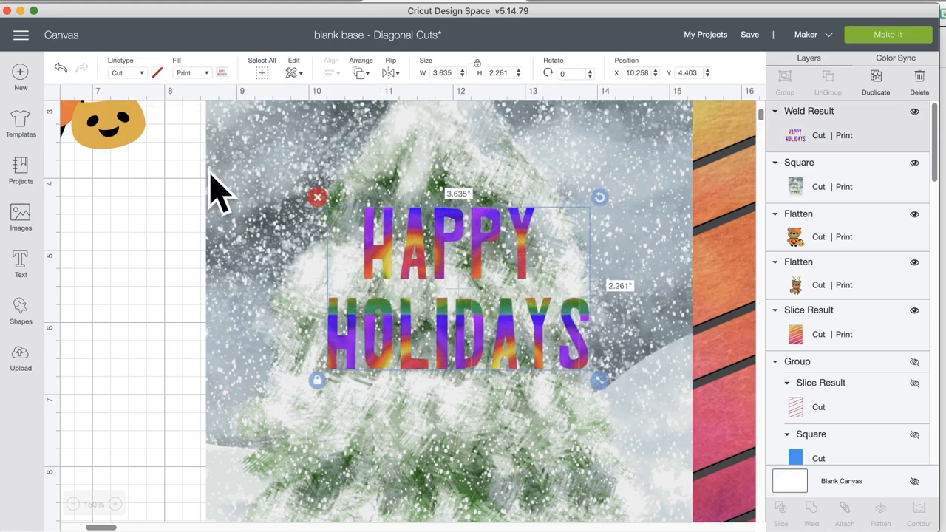
pyautogui.click(222, 73)
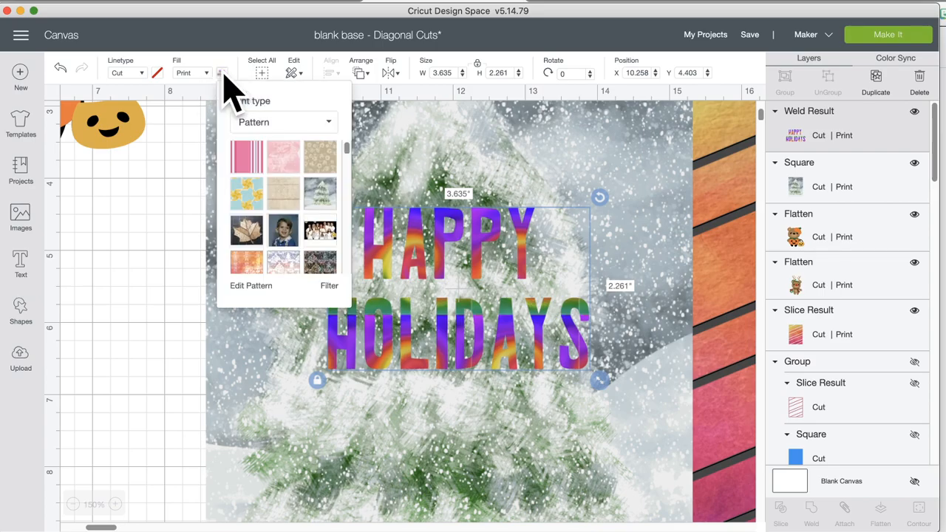
pyautogui.click(251, 288)
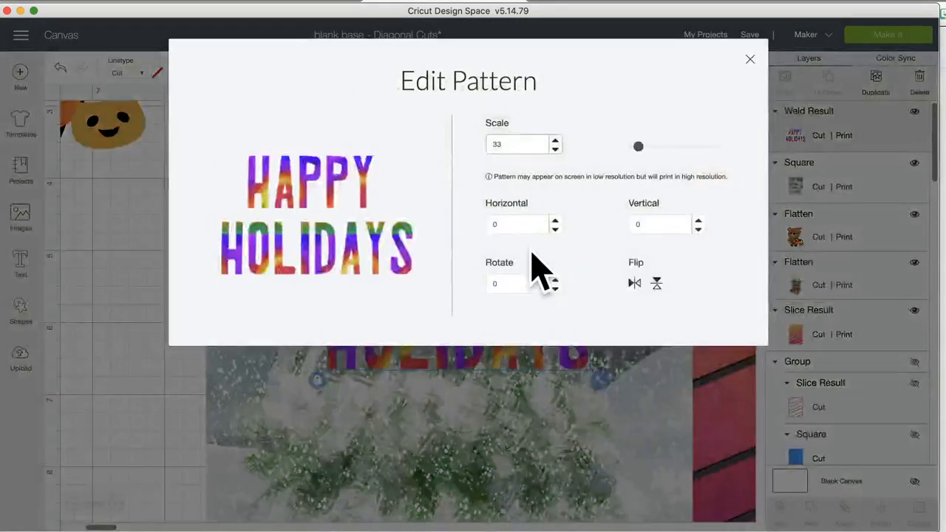
pyautogui.moveTo(640, 145); pyautogui.dragTo(675, 146)
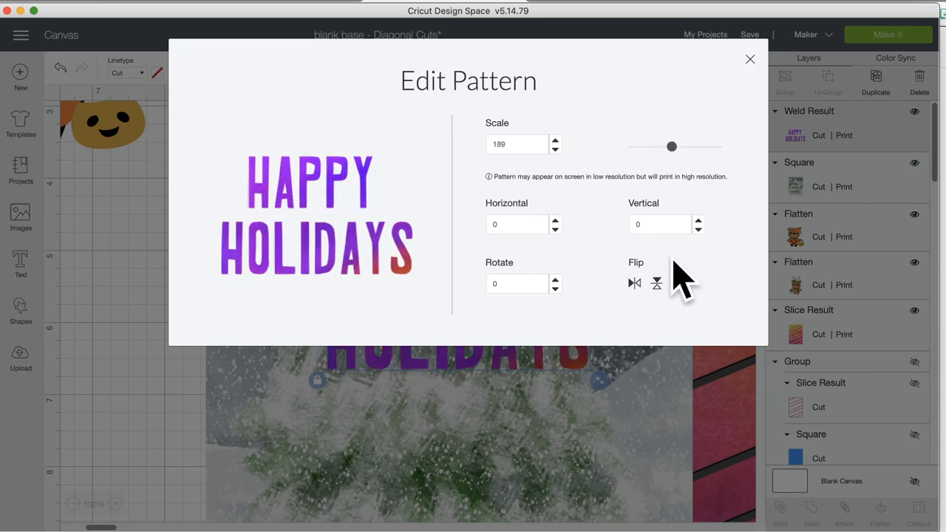
# - Flip the swirl pattern vertically and horizontally, and reduce its scale to 59
pyautogui.click(656, 282)
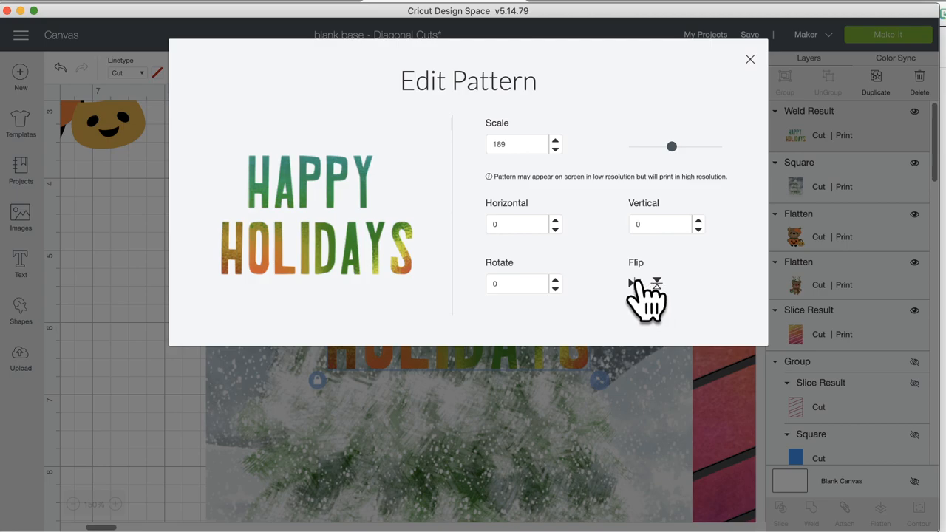
pyautogui.click(634, 282)
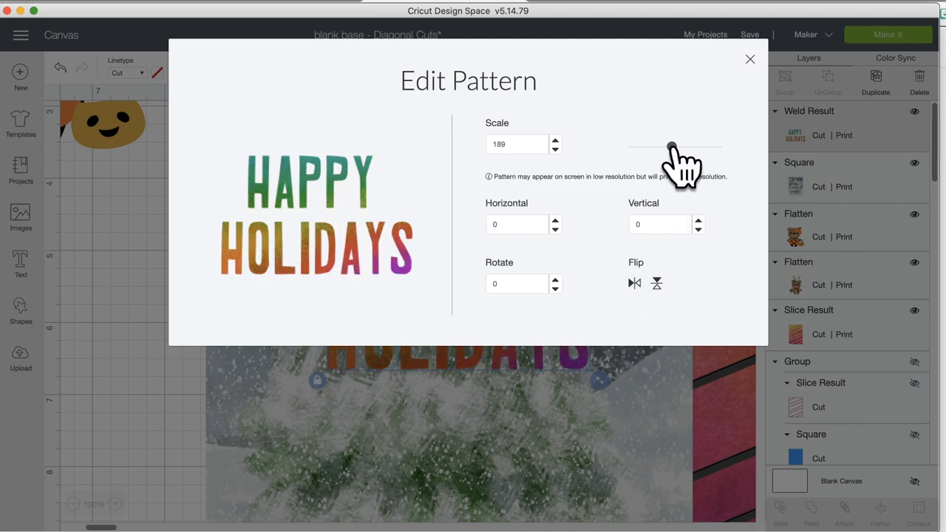
pyautogui.moveTo(671, 146); pyautogui.dragTo(644, 145)
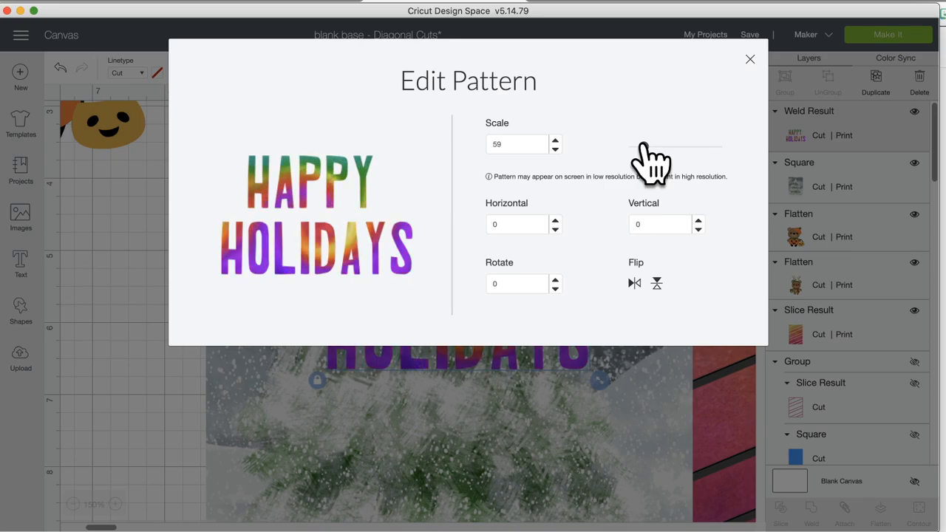
pyautogui.click(131, 258)
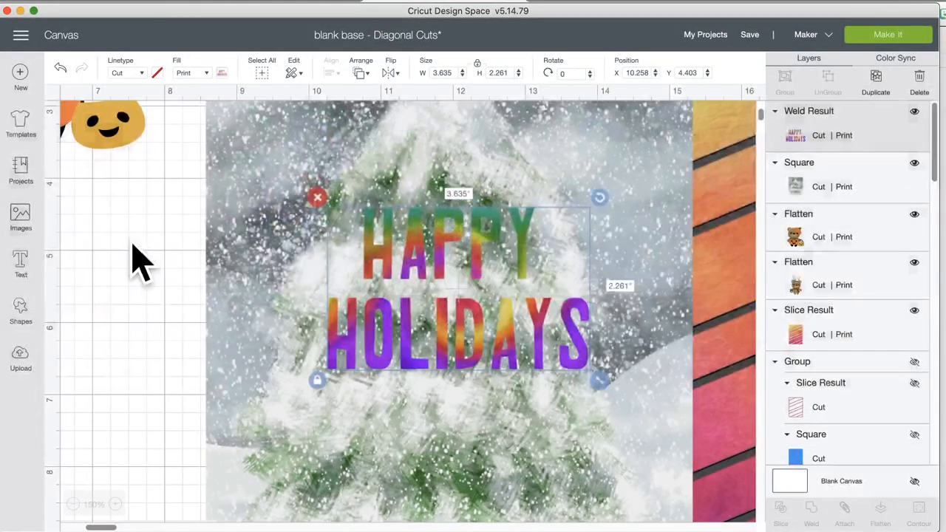
# - Browse the pattern library, try the pastel sunburst, and fill the welded lettering with the purple, orange, yellow and green sunset pattern
pyautogui.click(222, 74)
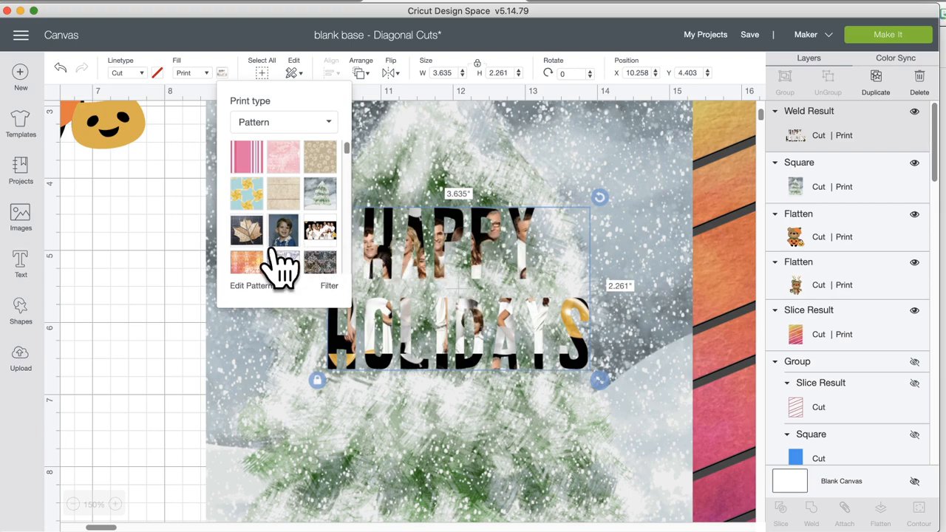
pyautogui.scroll(-5, 279, 262)
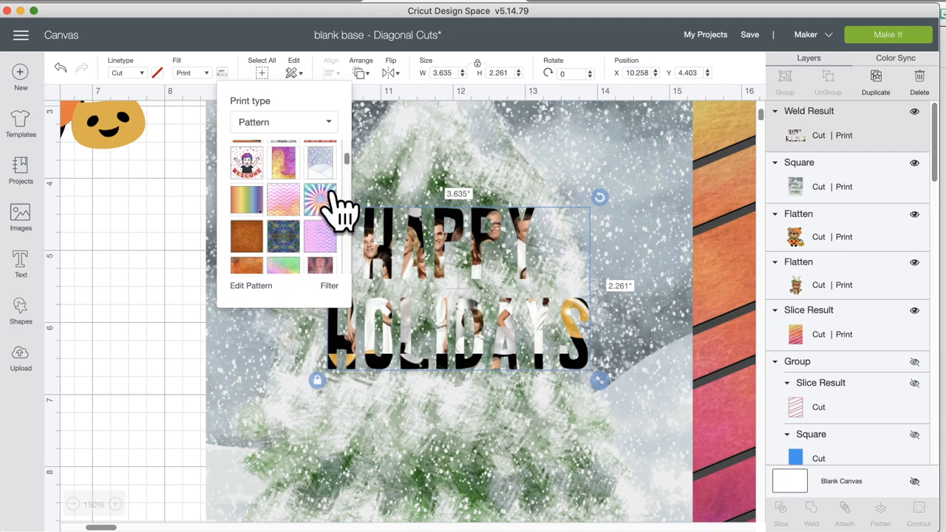
pyautogui.click(321, 201)
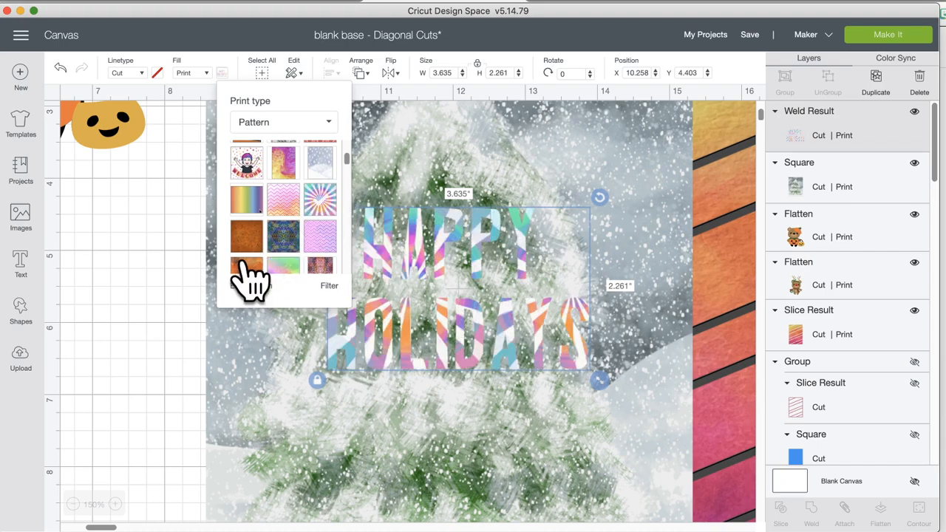
pyautogui.scroll(-10, 269, 253)
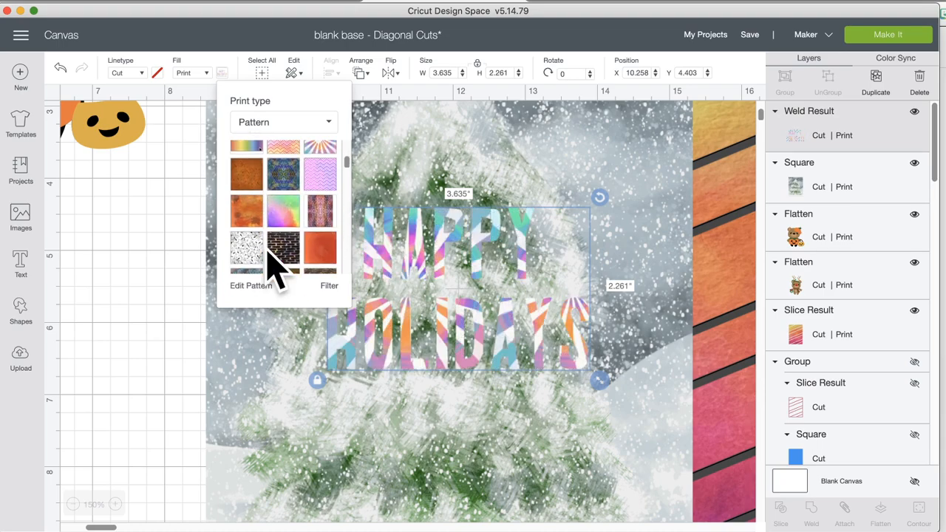
pyautogui.scroll(-10, 271, 257)
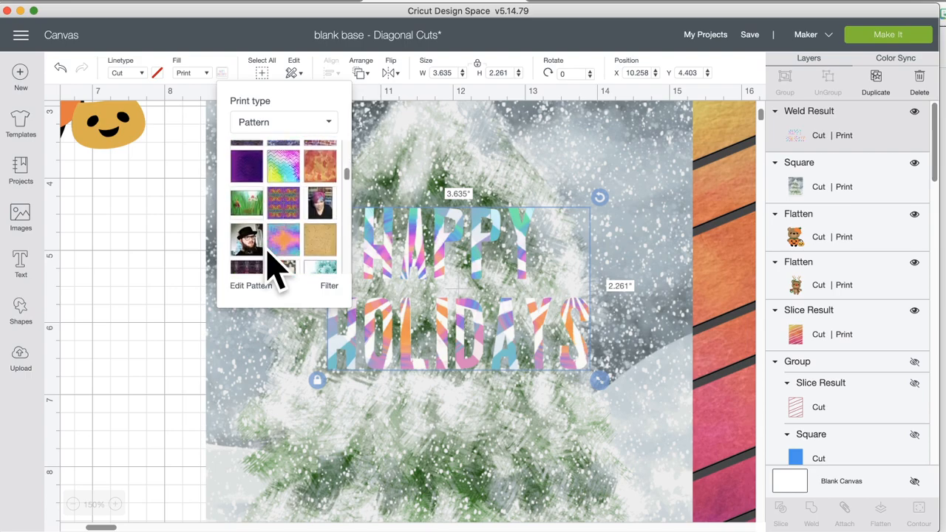
pyautogui.scroll(-10, 275, 266)
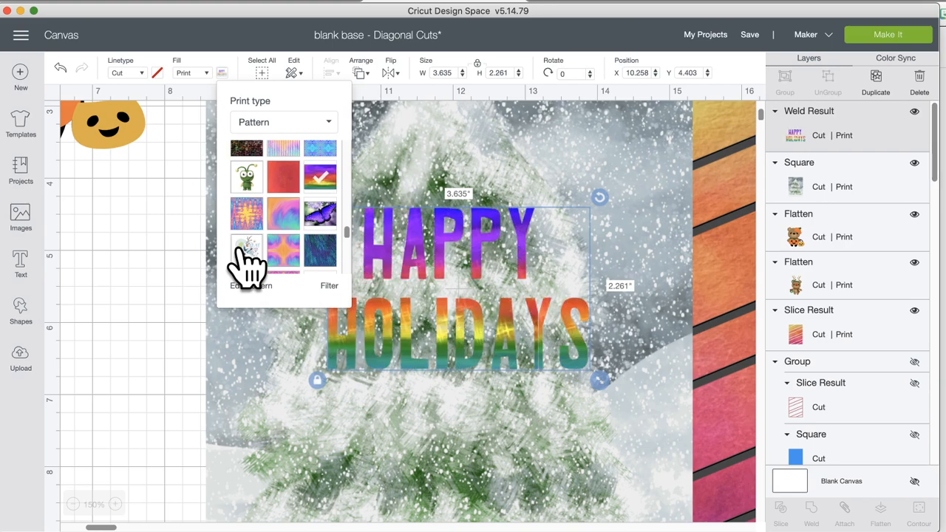
# - Move the lettering aside toward the tree image's edge and place a new square over the tree
pyautogui.click(458, 333)
pyautogui.moveTo(456, 330); pyautogui.dragTo(266, 364)
pyautogui.click(24, 312)
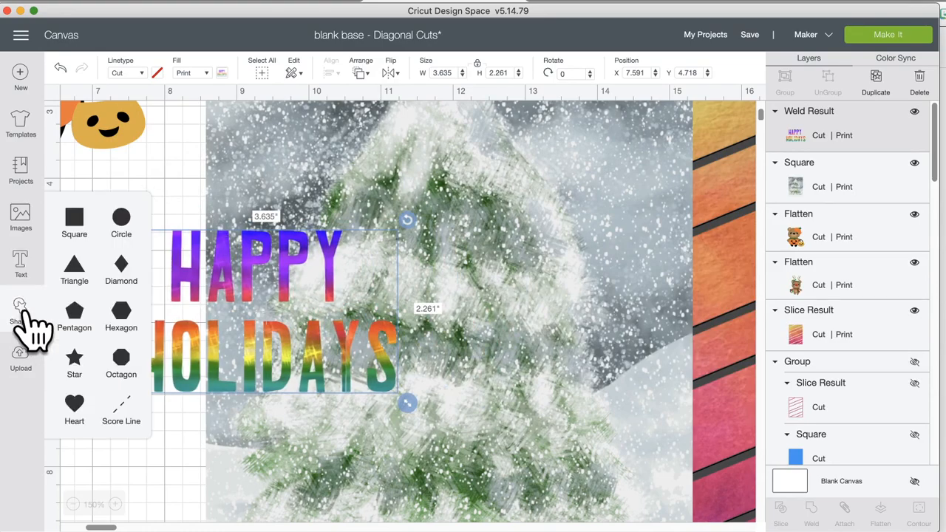
pyautogui.click(74, 222)
pyautogui.moveTo(270, 348); pyautogui.dragTo(364, 329)
# - Color the square black and stretch it without locked proportions into a rectangle about 5.5 by 3.1 inches
pyautogui.click(157, 73)
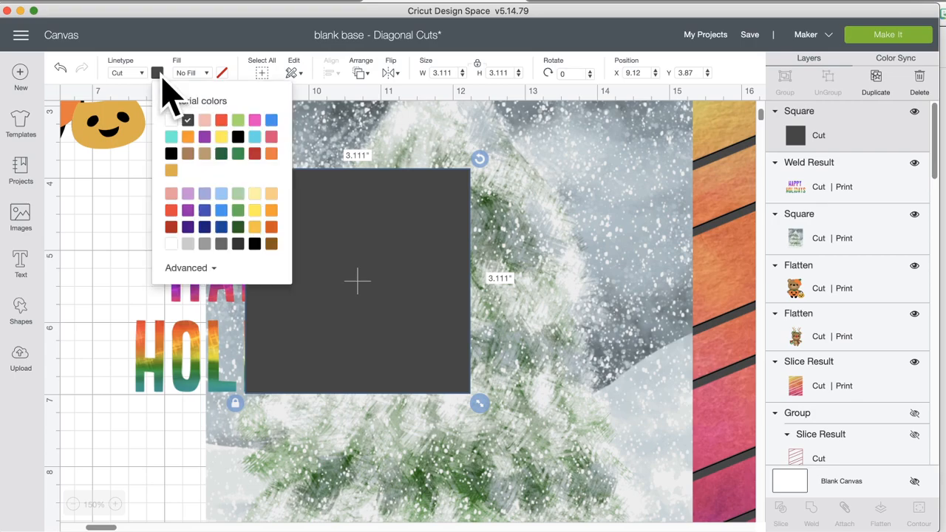
pyautogui.click(171, 153)
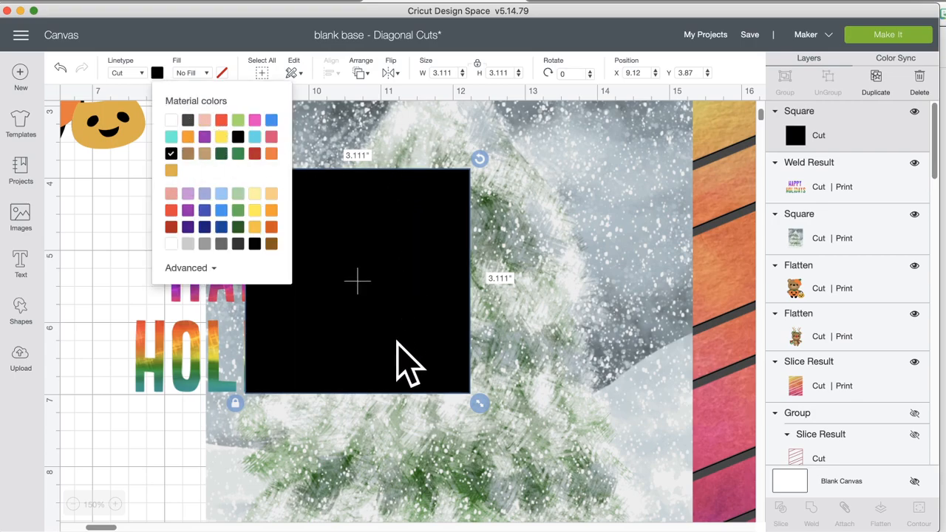
pyautogui.click(236, 404)
pyautogui.moveTo(485, 405); pyautogui.dragTo(582, 406)
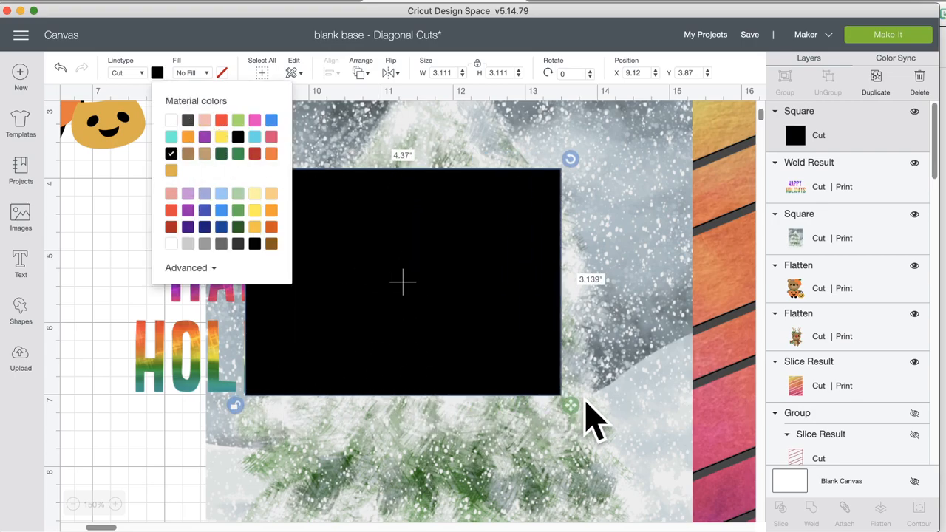
# - Send the Happy Holidays lettering to the front and place it over the black rectangle
pyautogui.moveTo(186, 356); pyautogui.dragTo(165, 362)
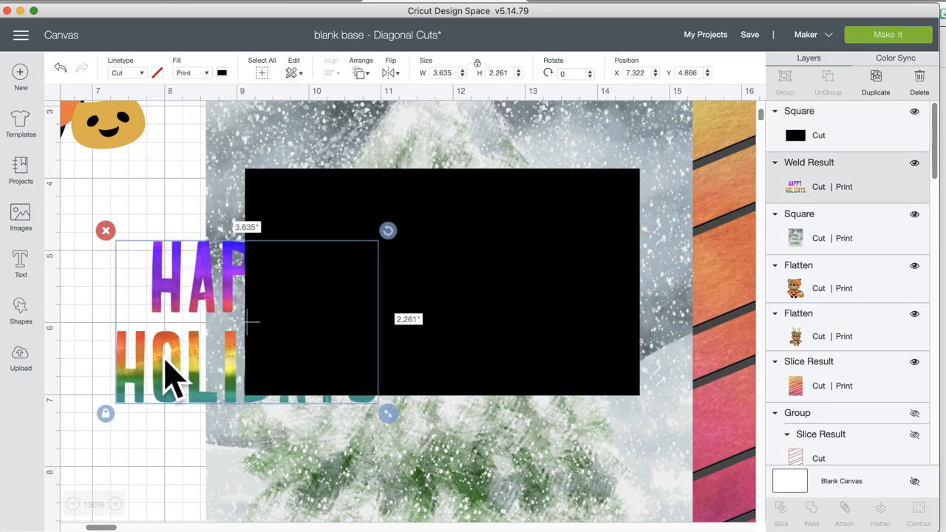
pyautogui.rightClick(169, 377)
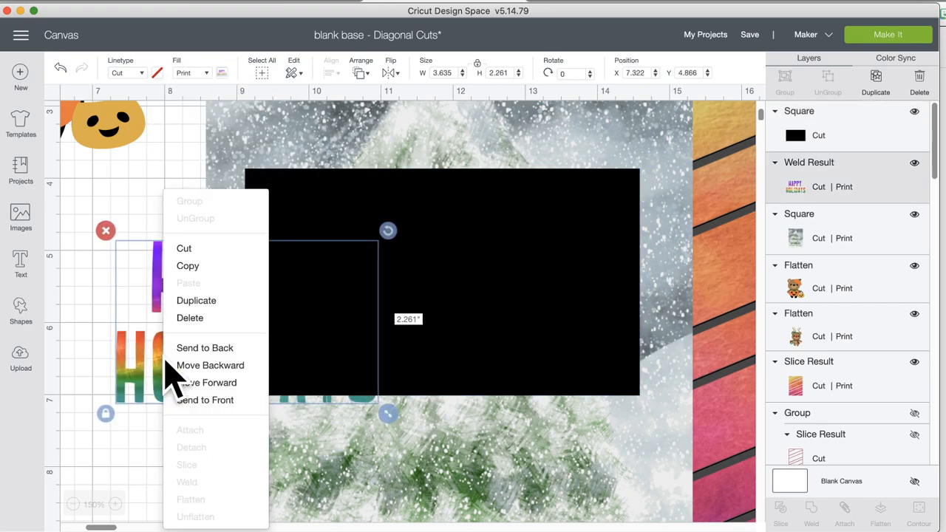
pyautogui.click(186, 403)
pyautogui.moveTo(185, 352); pyautogui.dragTo(373, 309)
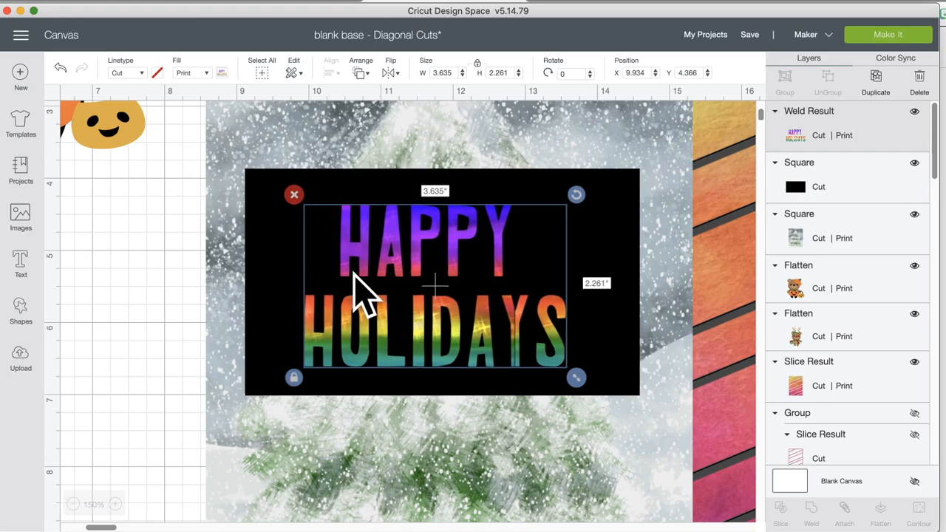
# - Select the lettering together with the black rectangle and flatten them into one printable image
pyautogui.keyDown('shift'); pyautogui.click(279, 244); pyautogui.keyUp('shift')
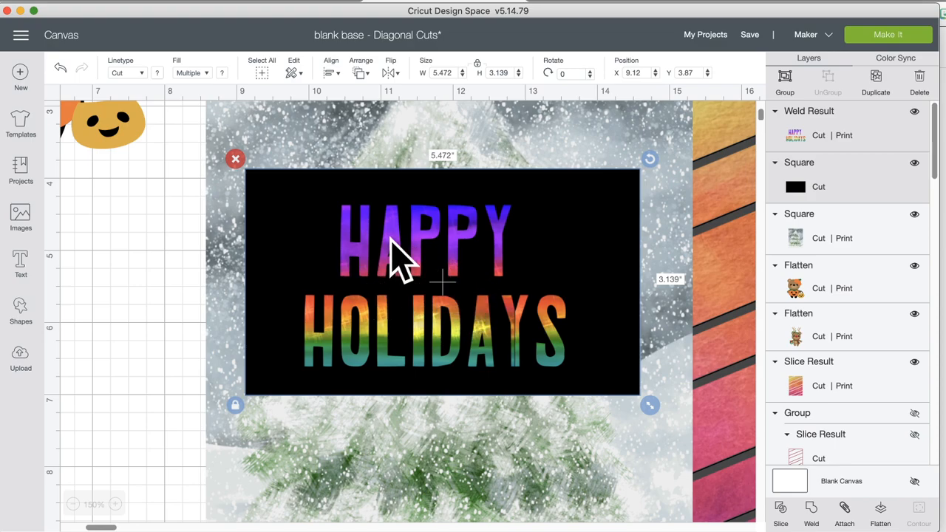
pyautogui.click(148, 264)
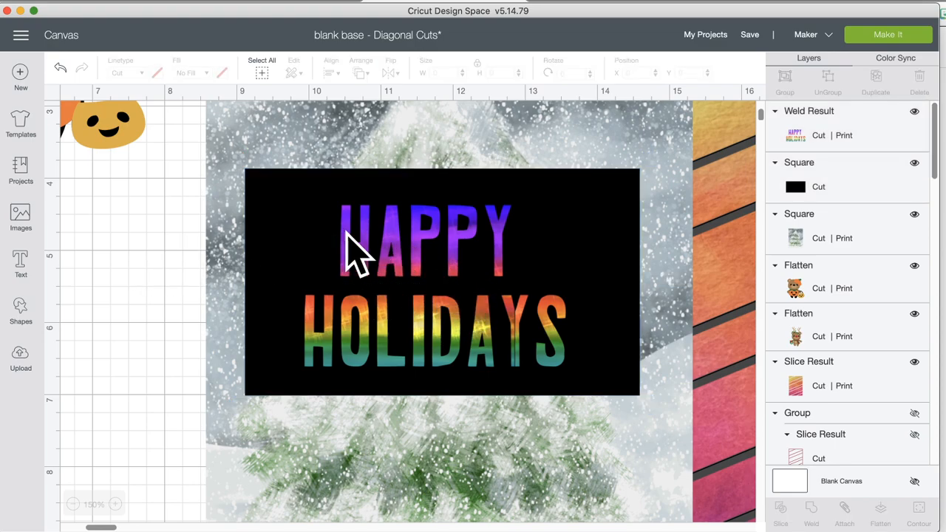
pyautogui.click(401, 236)
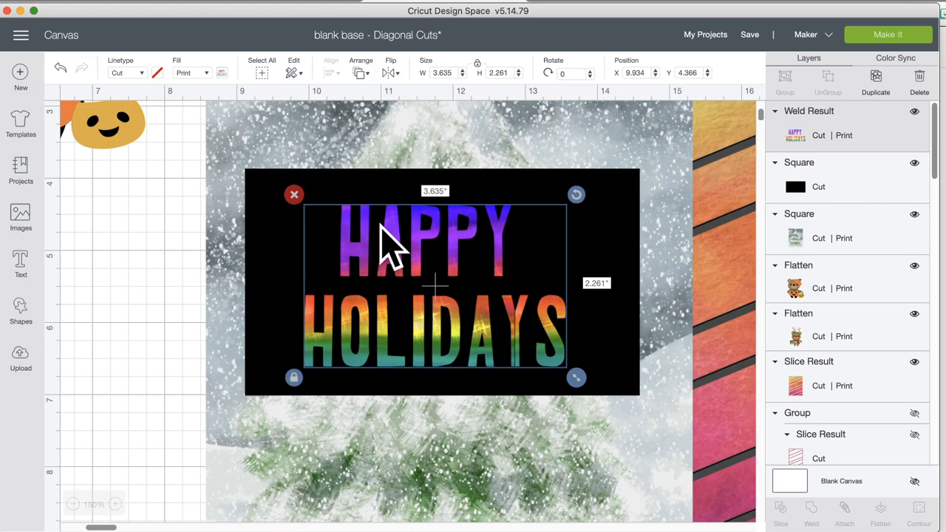
pyautogui.keyDown('shift'); pyautogui.click(276, 240); pyautogui.keyUp('shift')
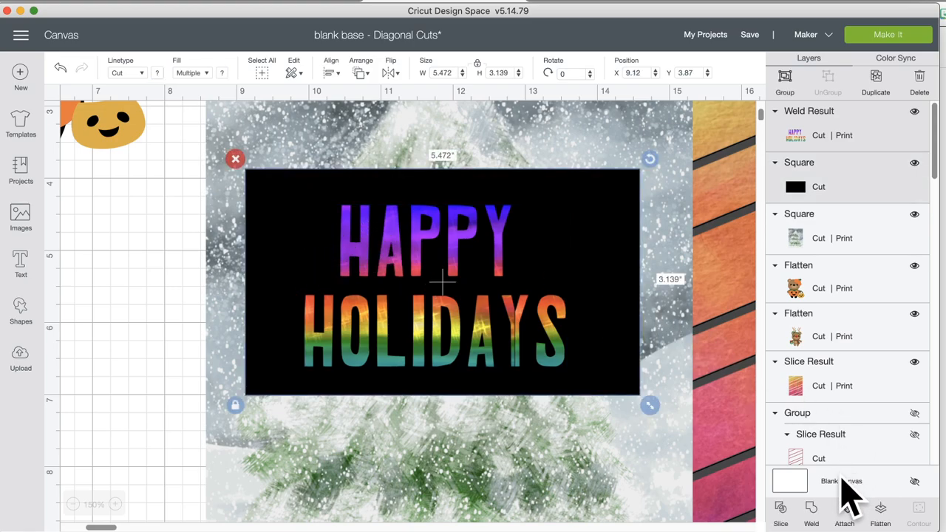
pyautogui.click(880, 517)
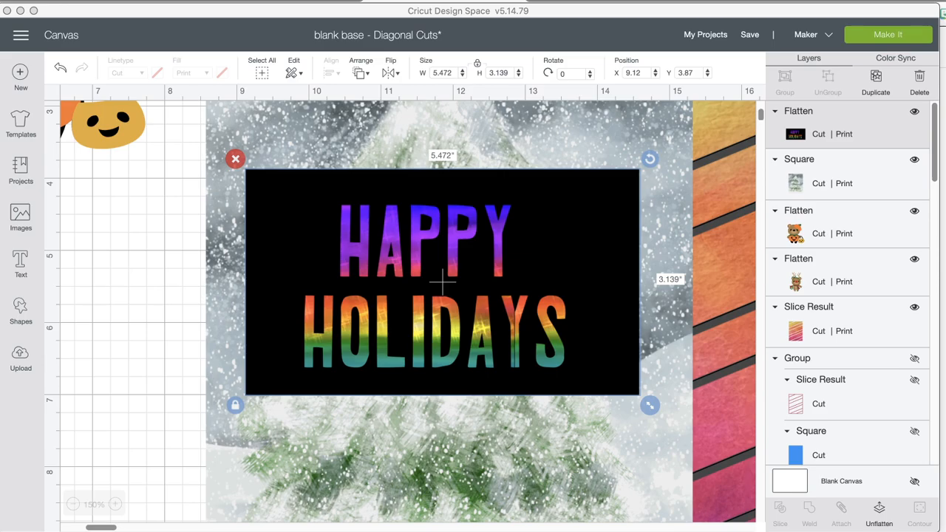
# - View the shared post with the holiday door card photos, and open the channel from the YouTube video page
pyautogui.moveTo(945, 146); pyautogui.dragTo(505, 10)
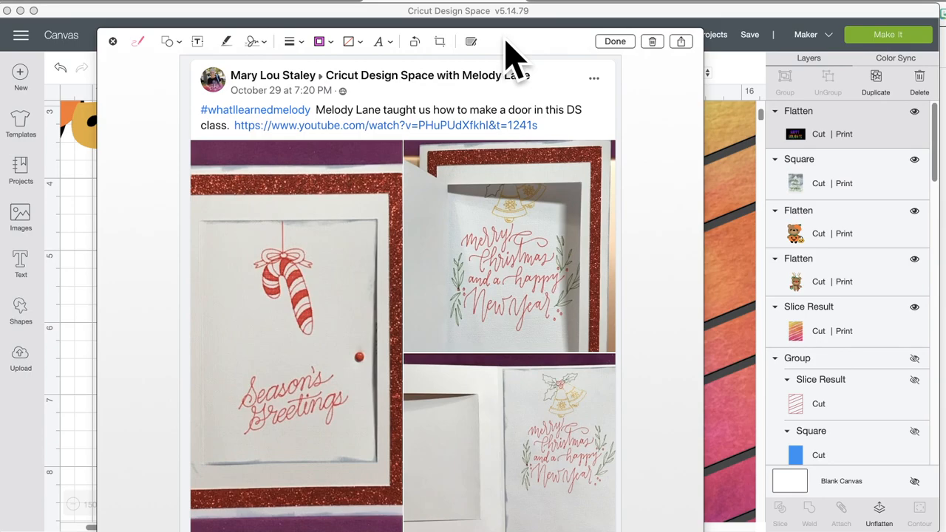
pyautogui.moveTo(507, 43); pyautogui.dragTo(502, 60)
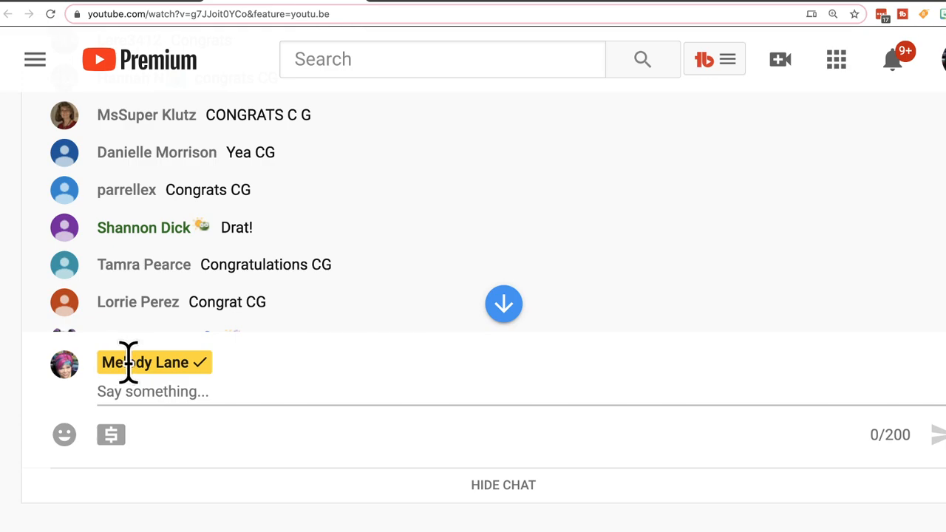
pyautogui.scroll(-7, 196, 493)
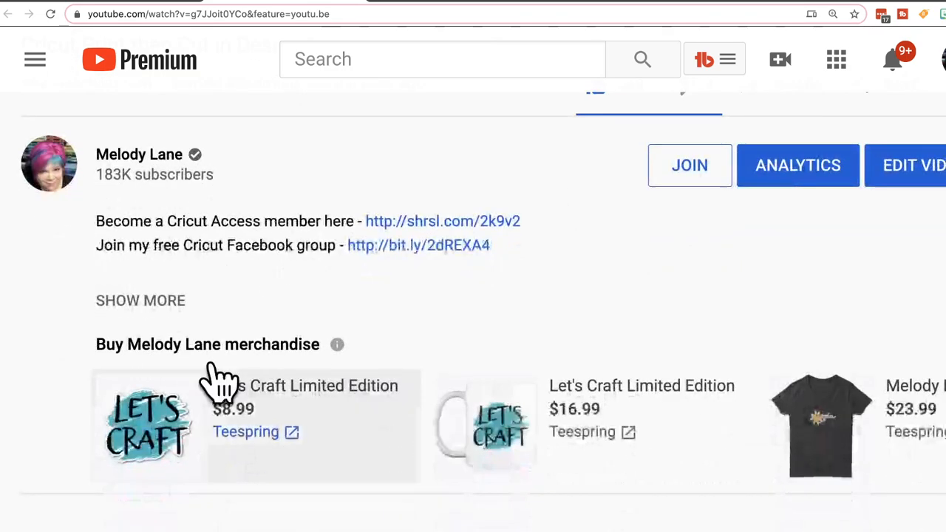
pyautogui.click(145, 158)
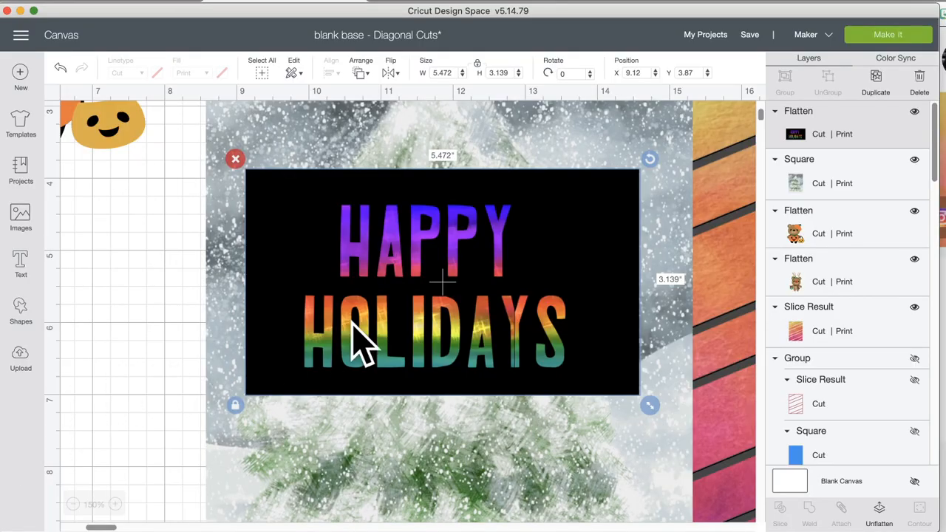
# - Move the flattened Happy Holidays sign partly off the tree image and unflatten it into separate layers
pyautogui.moveTo(402, 243); pyautogui.dragTo(272, 258)
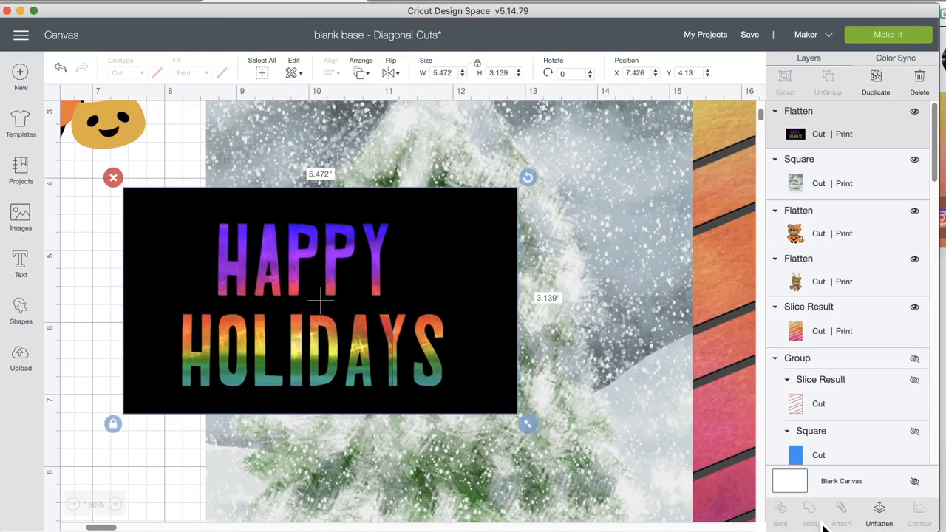
pyautogui.click(879, 510)
pyautogui.click(338, 264)
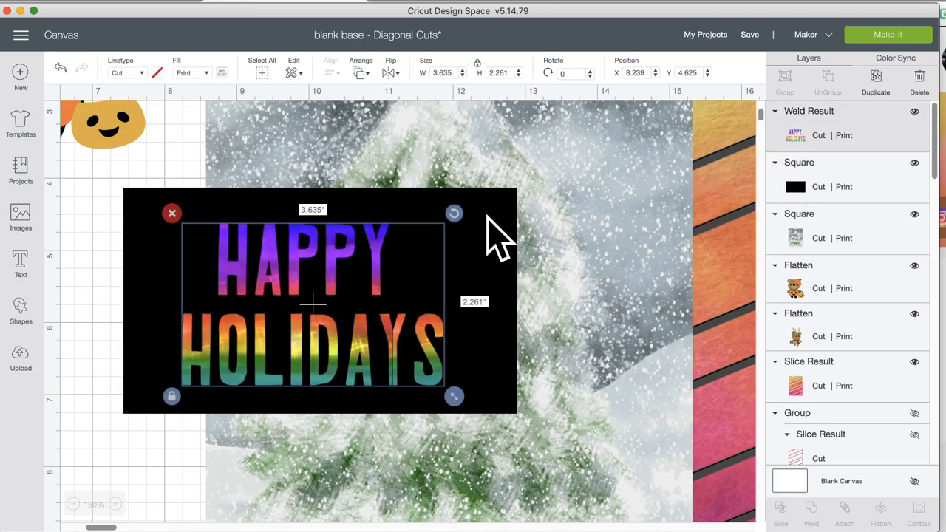
# - Check the black rectangle's layer and nudge the Happy Holidays lettering slightly upward within the rectangle
pyautogui.click(795, 191)
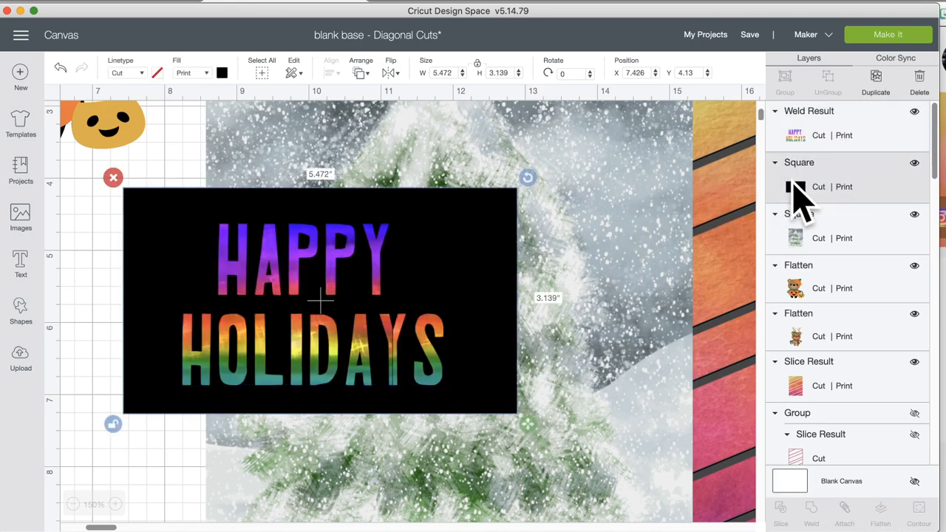
pyautogui.click(806, 142)
pyautogui.moveTo(322, 247); pyautogui.dragTo(352, 233)
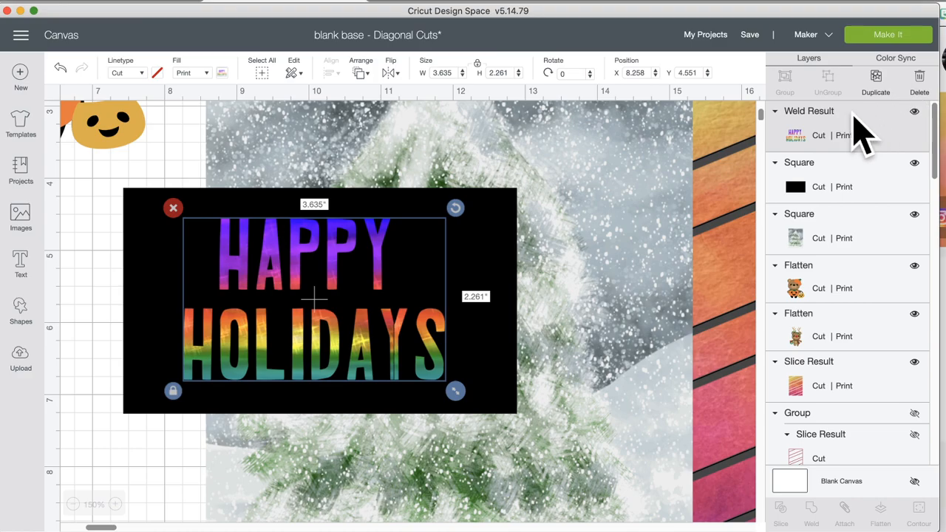
# - Preview the print-then-cut mats for the unflattened sign, checking mats 3 and 2, and return to the canvas
pyautogui.click(895, 44)
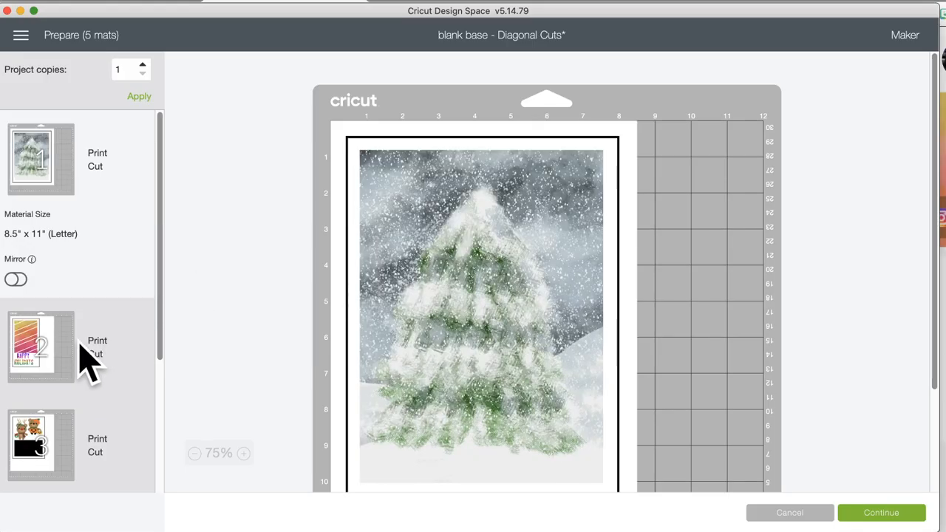
pyautogui.scroll(-3, 84, 359)
pyautogui.click(34, 306)
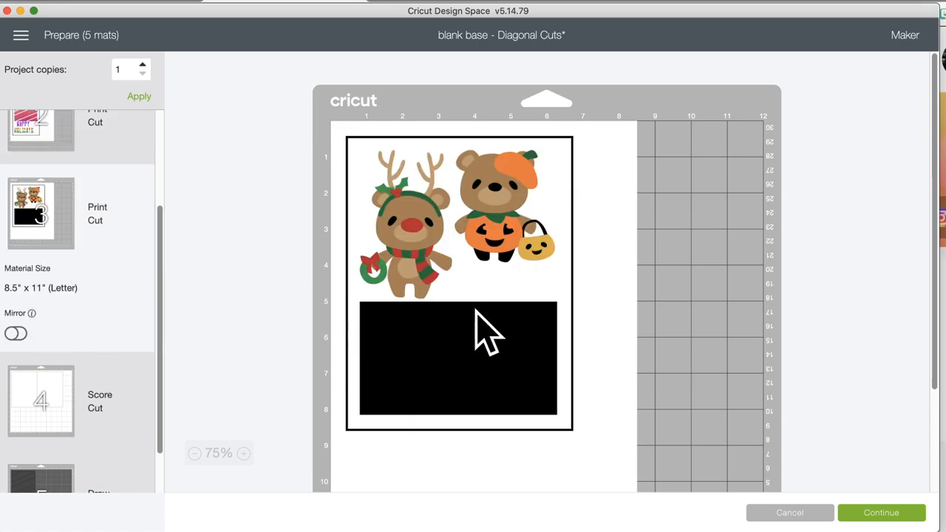
pyautogui.scroll(-2, 103, 403)
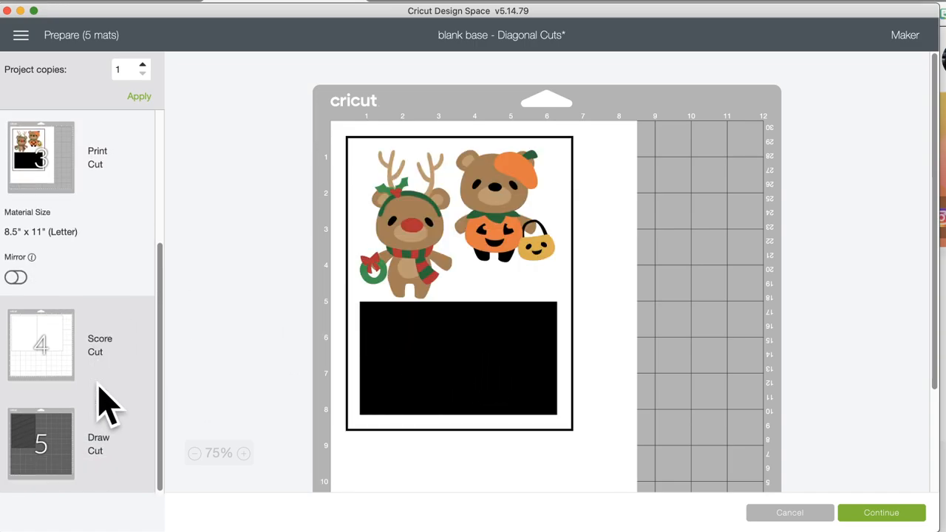
pyautogui.scroll(6, 104, 402)
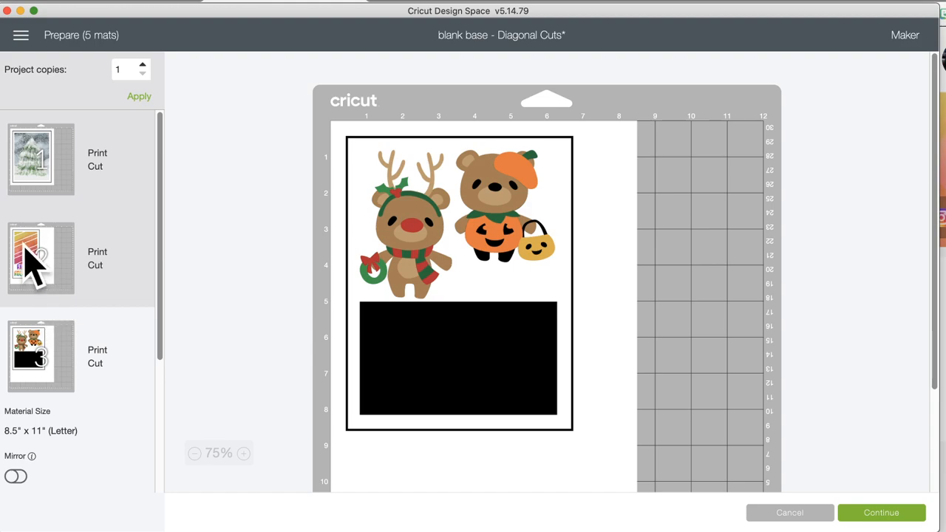
pyautogui.click(33, 262)
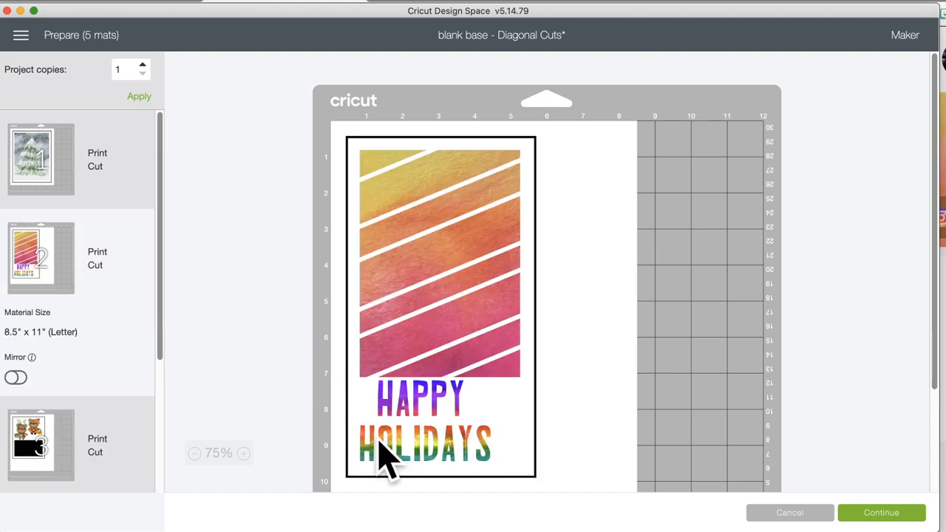
pyautogui.click(790, 513)
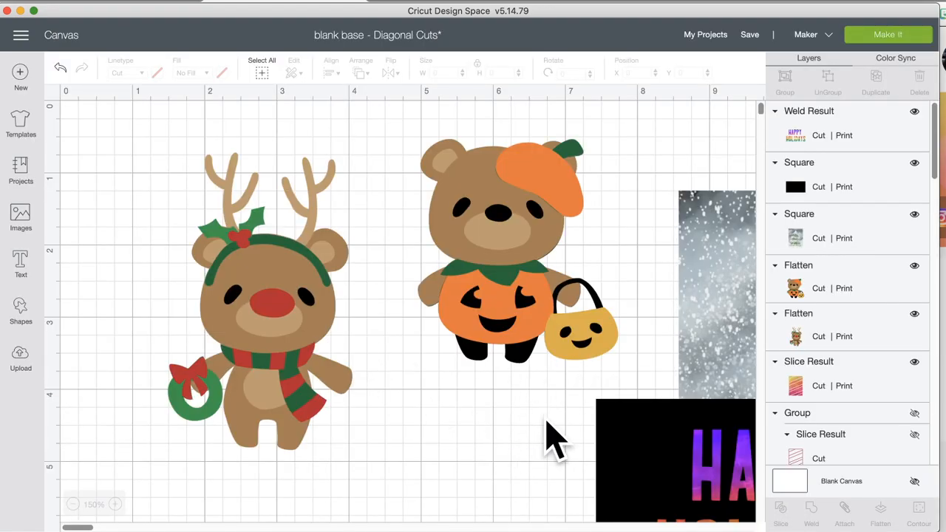
# - Move the black rectangle partly off the tree image, centre the Happy Holidays lettering on it, and flatten both into one printable image
pyautogui.scroll(-5, 551, 436)
pyautogui.hscroll(5, 518, 381)
pyautogui.moveTo(436, 285); pyautogui.dragTo(191, 342)
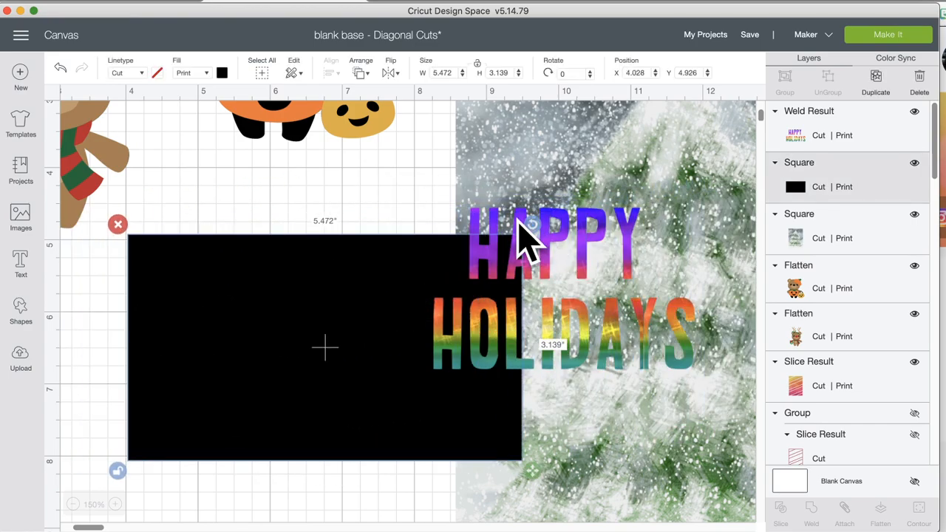
pyautogui.moveTo(593, 255); pyautogui.dragTo(355, 308)
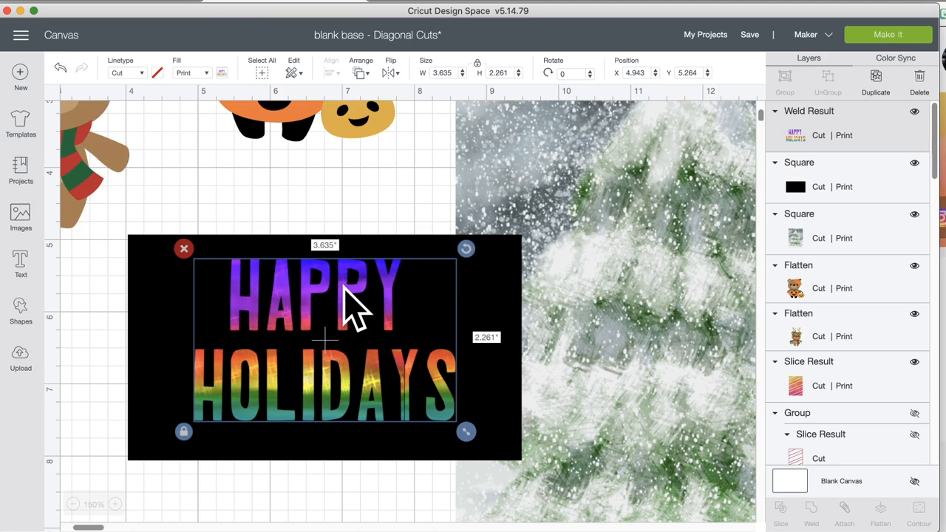
pyautogui.moveTo(343, 283); pyautogui.dragTo(342, 292)
pyautogui.moveTo(252, 191); pyautogui.dragTo(316, 374)
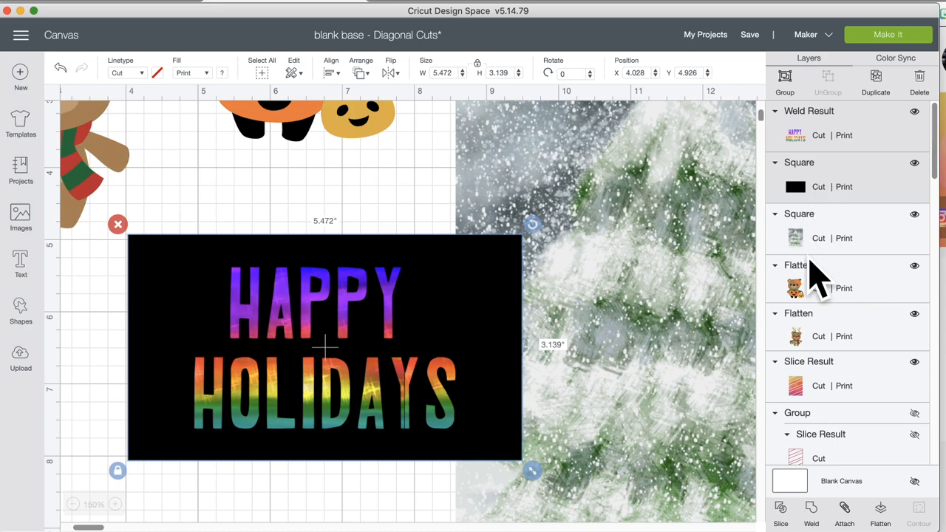
pyautogui.click(881, 511)
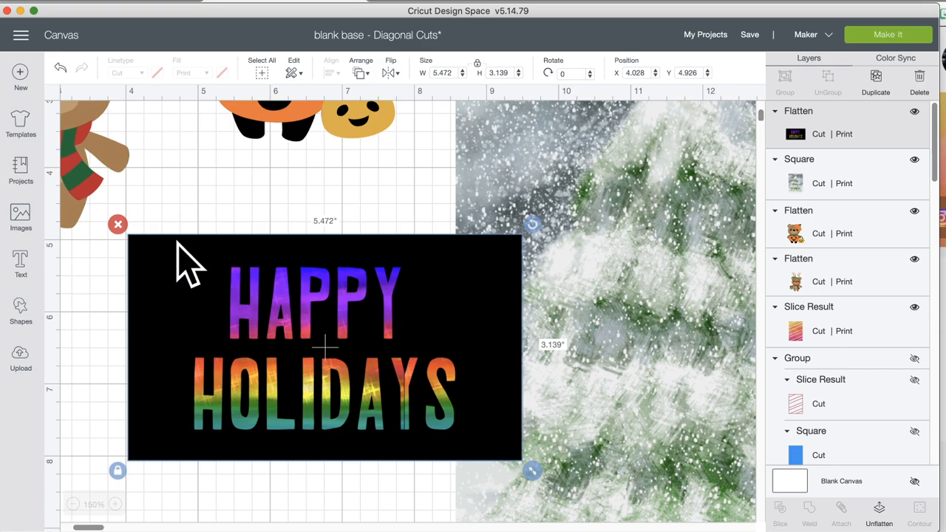
# - Preview the project's mats again and view mat 3 with the flattened Happy Holidays sign
pyautogui.click(872, 37)
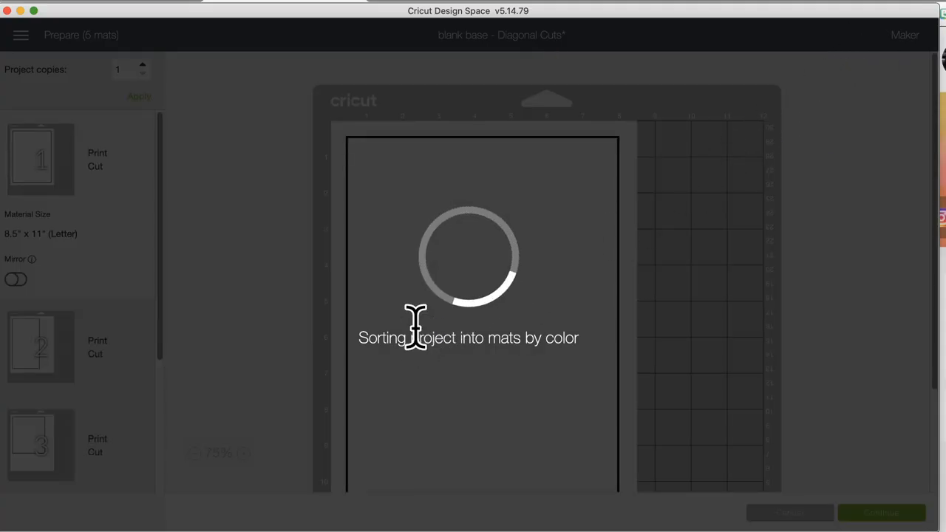
pyautogui.scroll(-3, 425, 347)
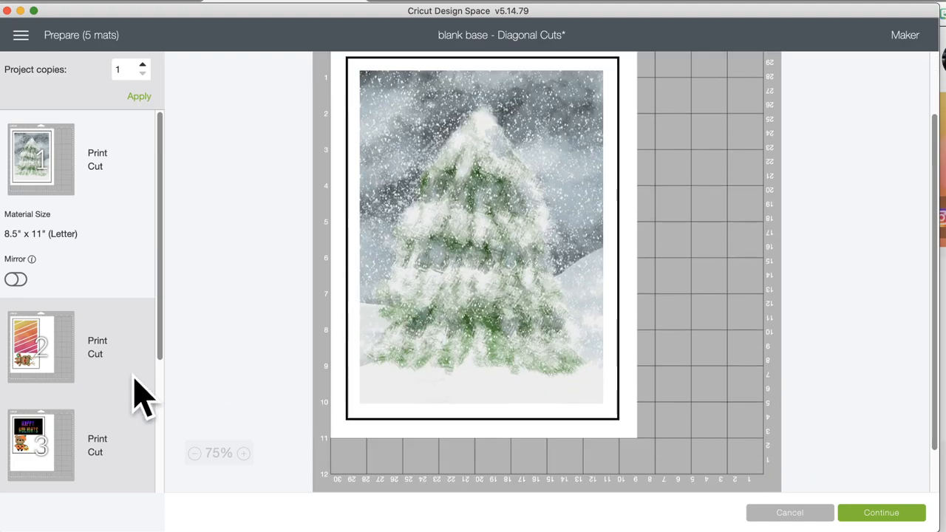
pyautogui.click(45, 438)
pyautogui.scroll(2, 502, 272)
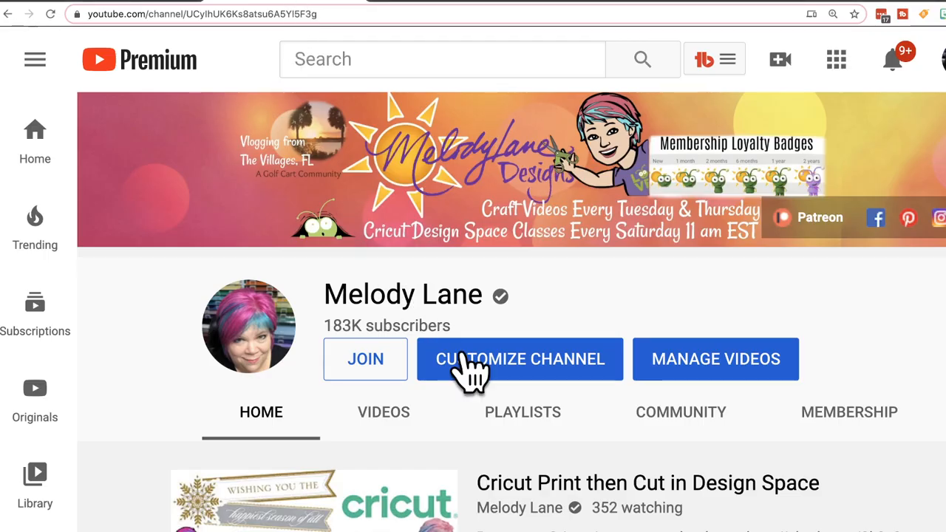
# - Switch to the YouTube channel page in the browser and look through its uploaded videos
pyautogui.scroll(-6, 547, 403)
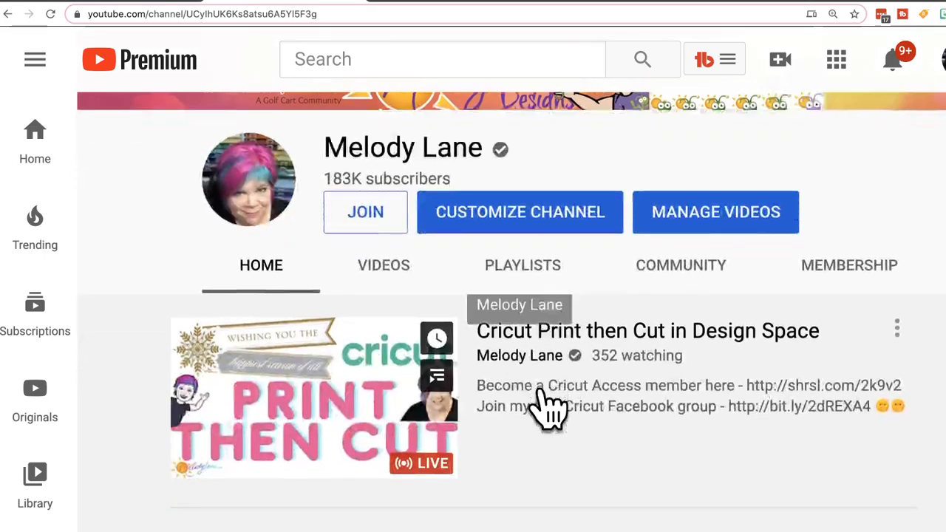
pyautogui.scroll(3, 549, 407)
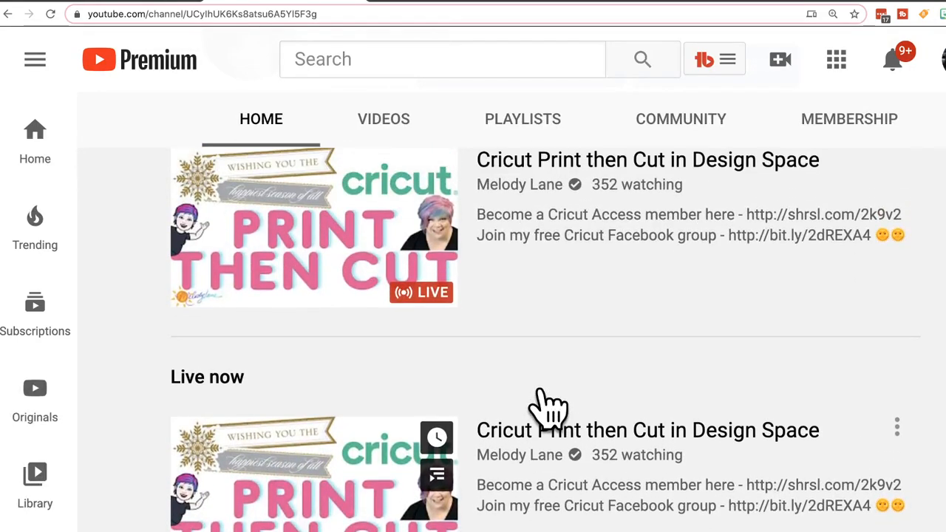
pyautogui.scroll(-3, 528, 454)
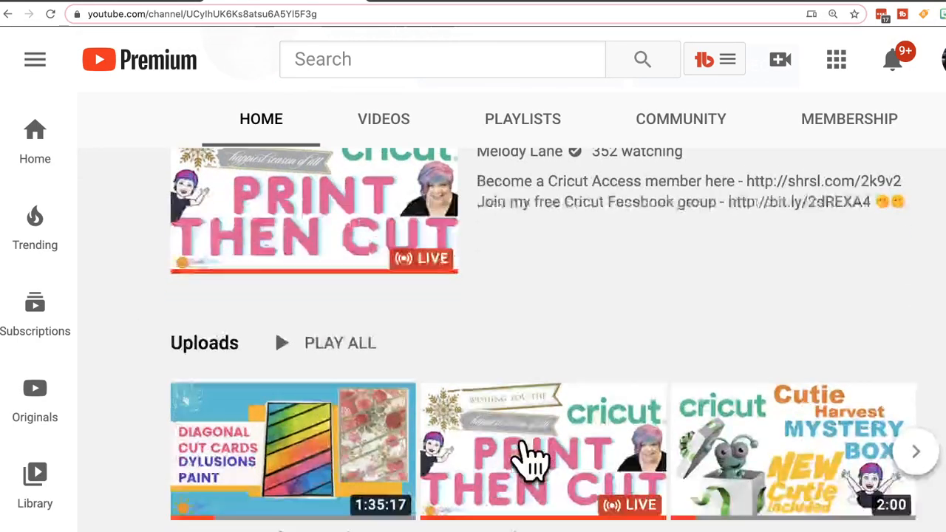
pyautogui.scroll(-1, 527, 458)
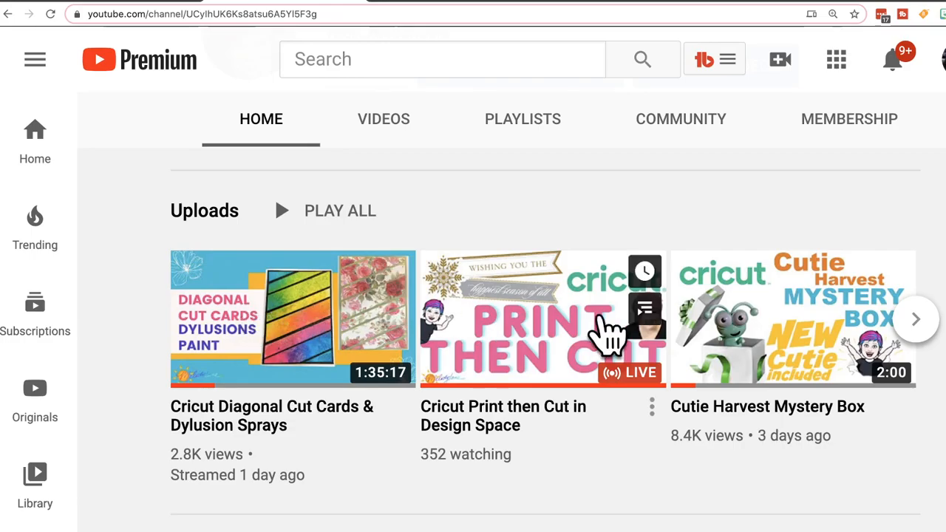
pyautogui.click(916, 320)
pyautogui.click(917, 320)
pyautogui.click(916, 320)
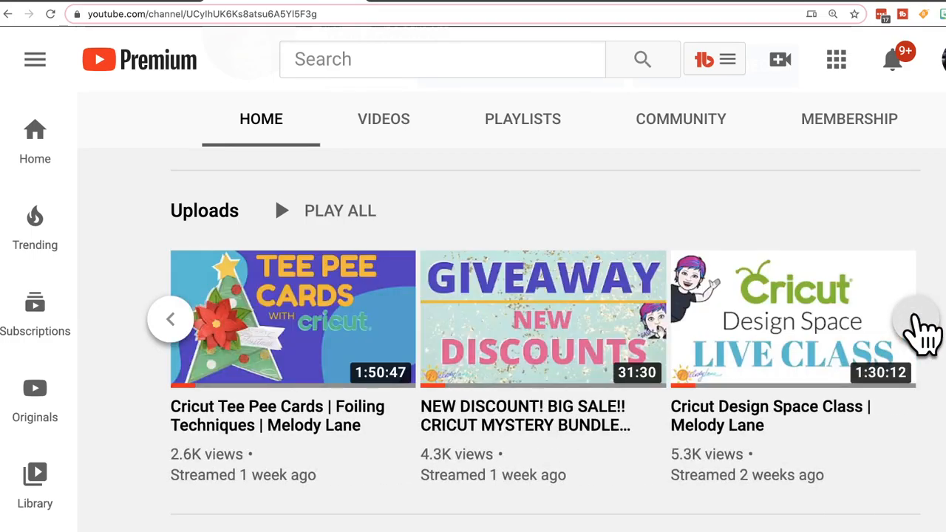
pyautogui.click(916, 320)
# - Look through the card videos in the channel's Inspired Projects 2020 playlist
pyautogui.scroll(-2, 584, 472)
pyautogui.scroll(-3, 584, 472)
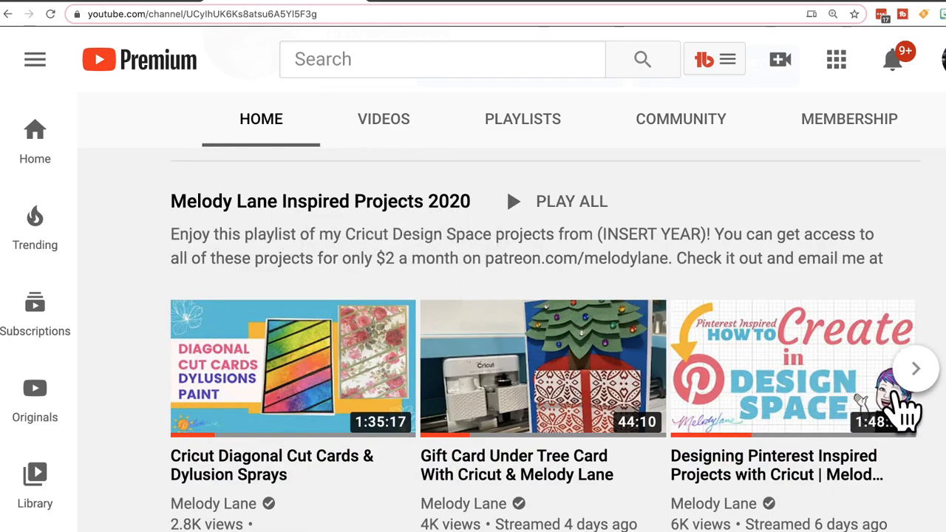
pyautogui.click(917, 369)
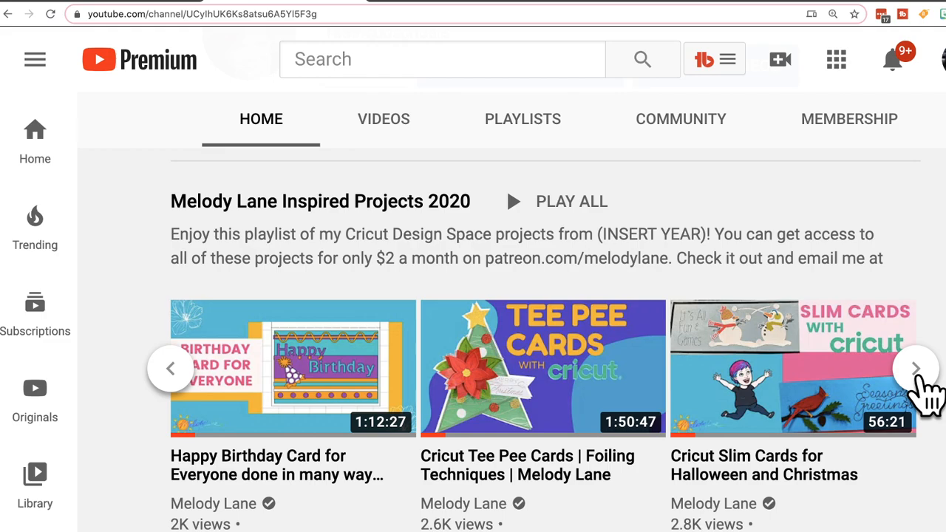
pyautogui.click(920, 374)
pyautogui.click(919, 374)
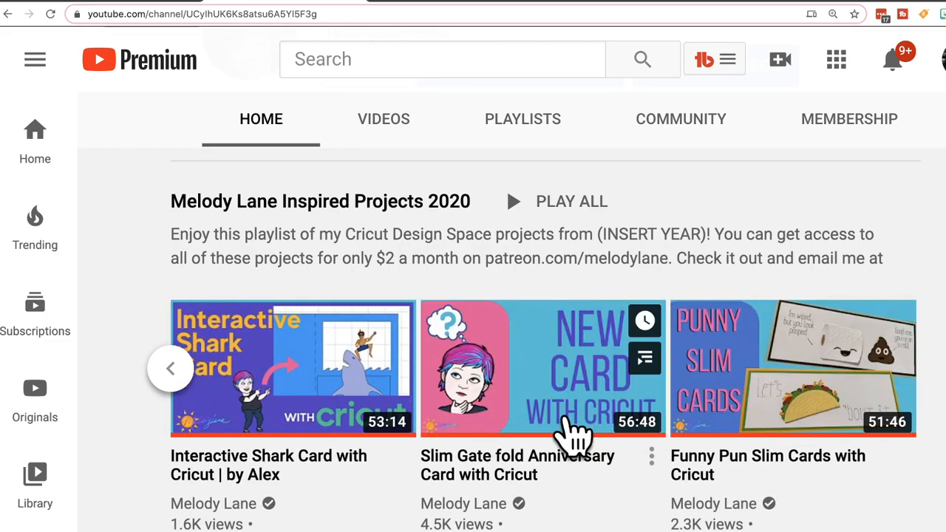
pyautogui.scroll(-1, 570, 442)
pyautogui.scroll(-3, 570, 436)
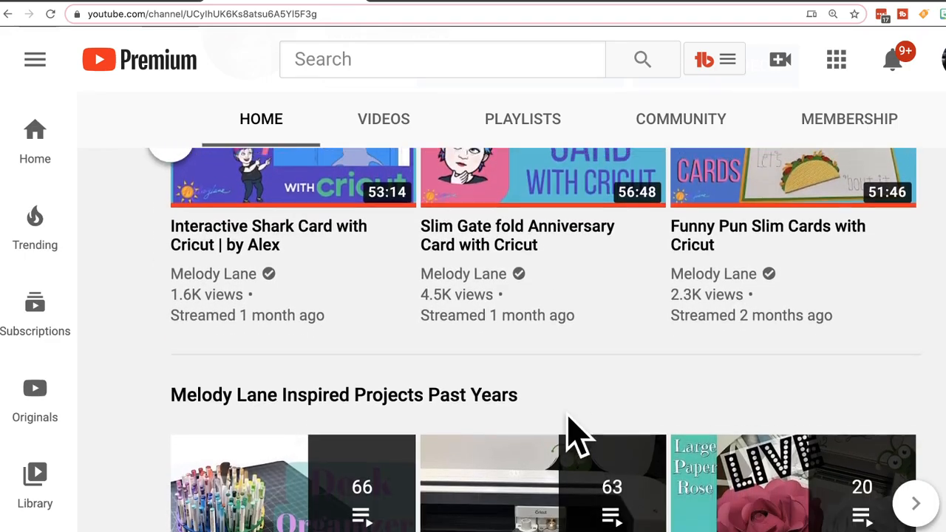
pyautogui.scroll(2, 517, 391)
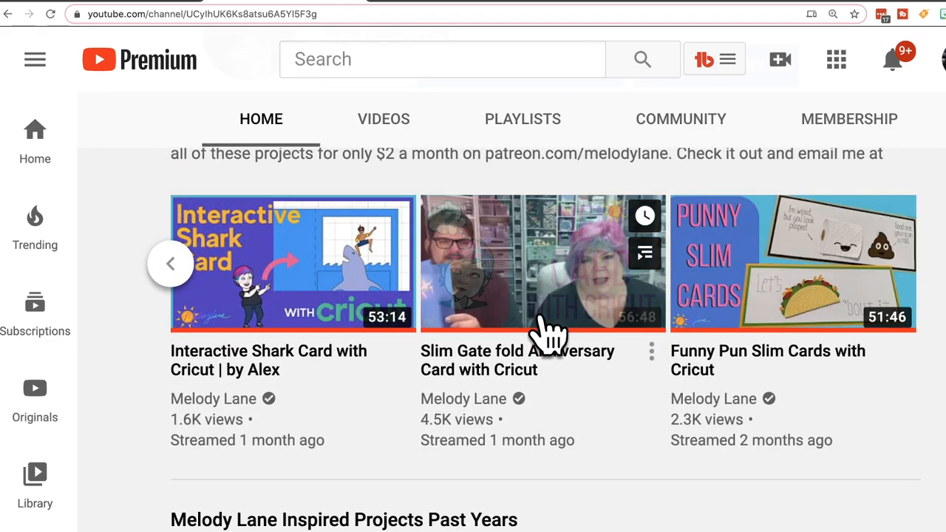
# - Find the Inspired Projects 2014 playlist among the past years' projects and play it
pyautogui.scroll(-4, 539, 381)
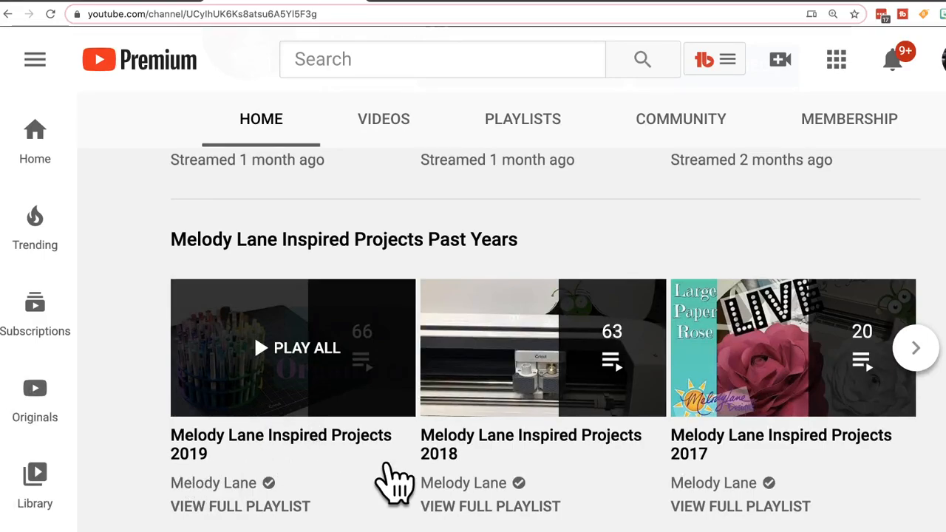
pyautogui.click(920, 359)
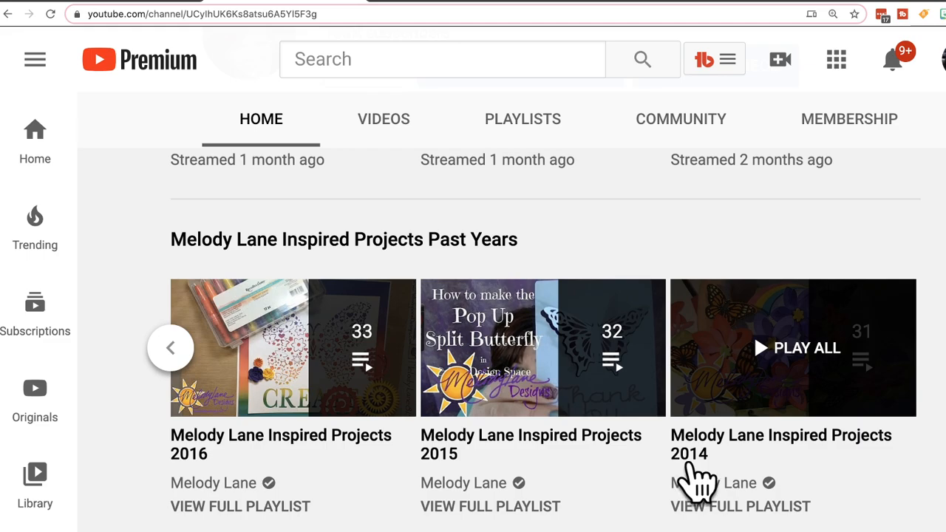
pyautogui.click(812, 371)
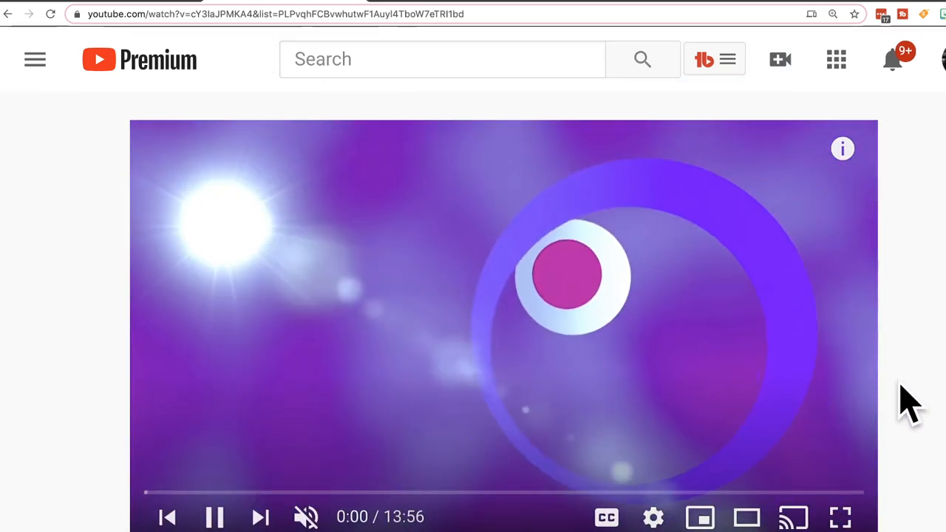
# - Look through the full list of videos in the 2014 playlist and return to its first entries
pyautogui.scroll(-1, 887, 401)
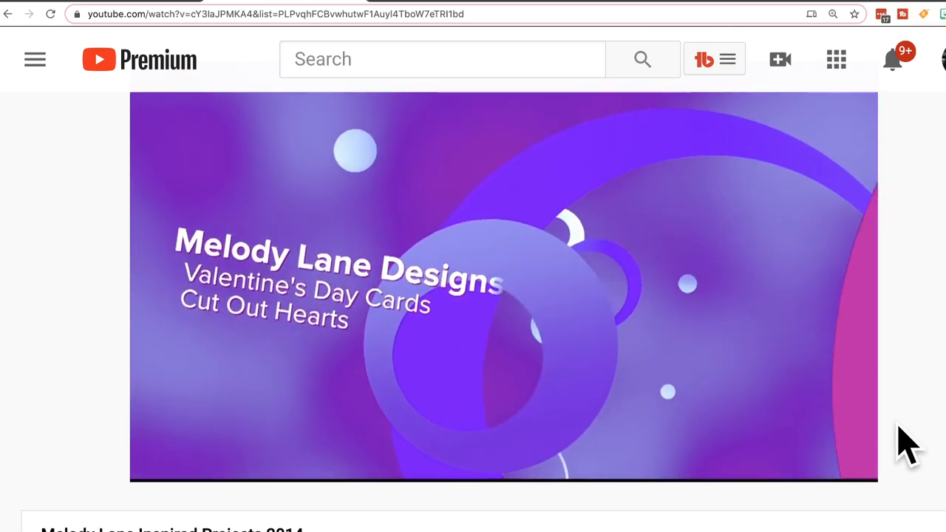
pyautogui.scroll(-10, 906, 443)
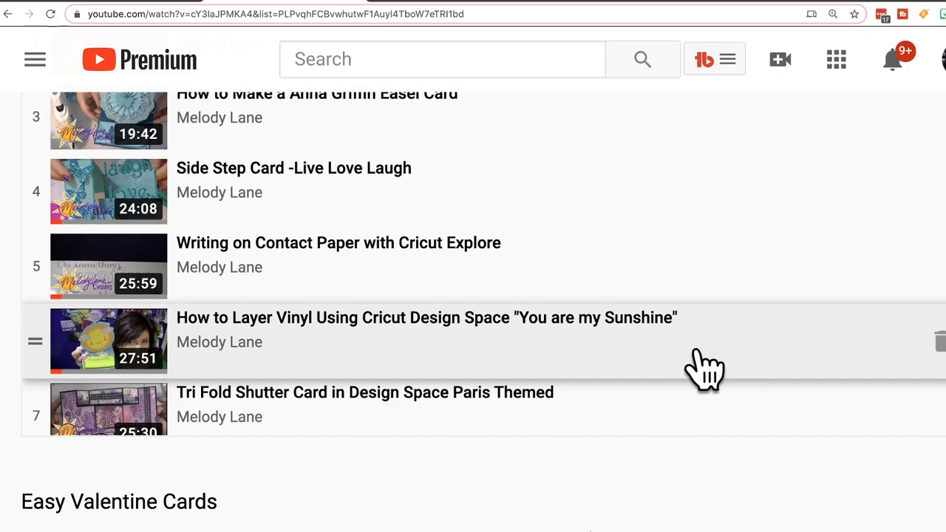
pyautogui.scroll(2, 701, 369)
pyautogui.scroll(4, 266, 181)
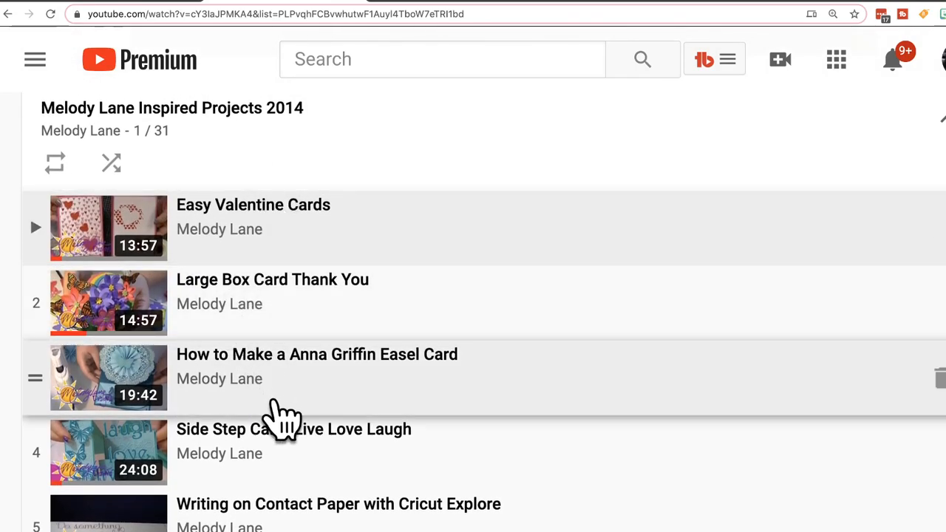
pyautogui.scroll(-6, 284, 418)
pyautogui.scroll(-7, 299, 412)
pyautogui.scroll(-8, 299, 411)
pyautogui.scroll(-8, 299, 412)
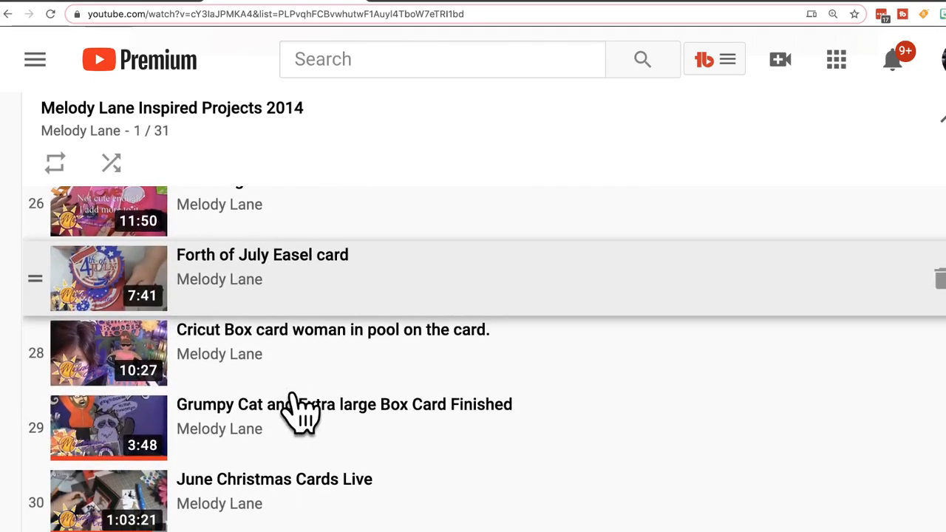
pyautogui.scroll(8, 386, 327)
pyautogui.scroll(15, 325, 318)
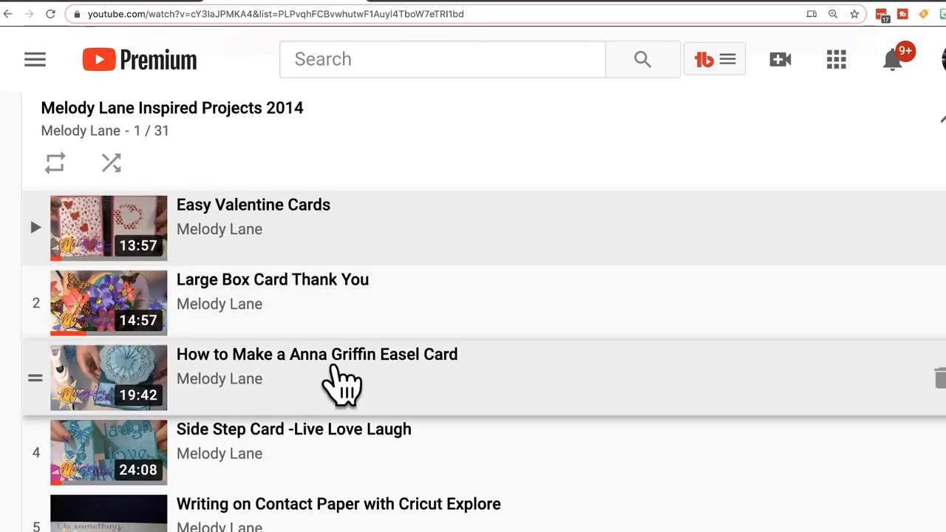
# - Open the Large Box Card Thank You video from the 2014 playlist
pyautogui.scroll(6, 342, 381)
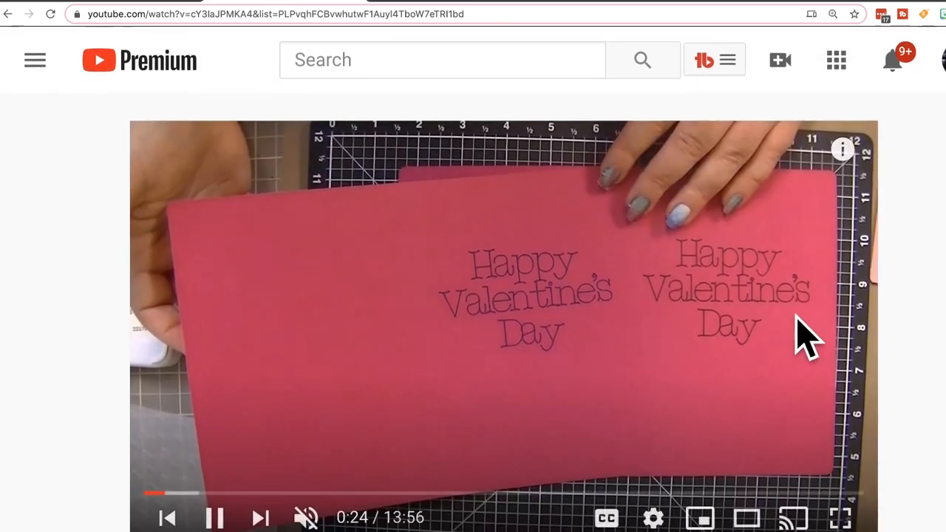
pyautogui.scroll(-6, 517, 473)
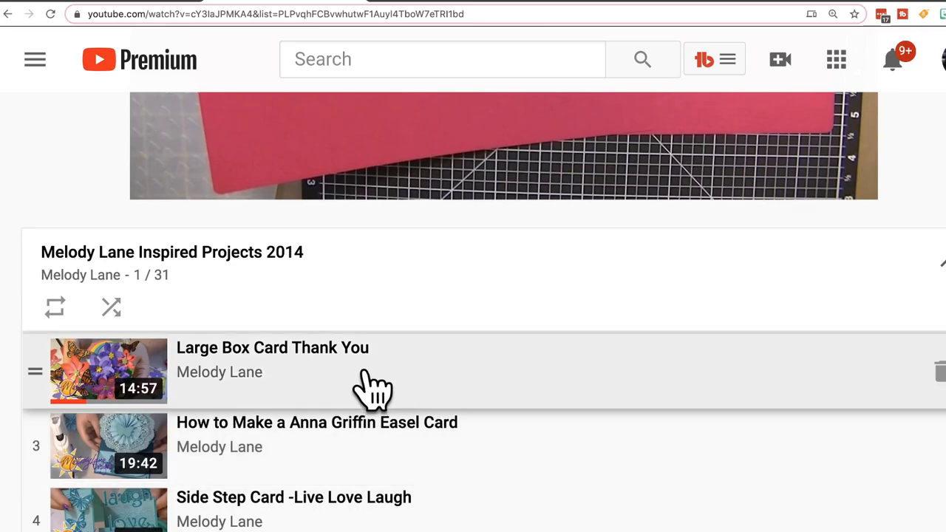
pyautogui.click(374, 388)
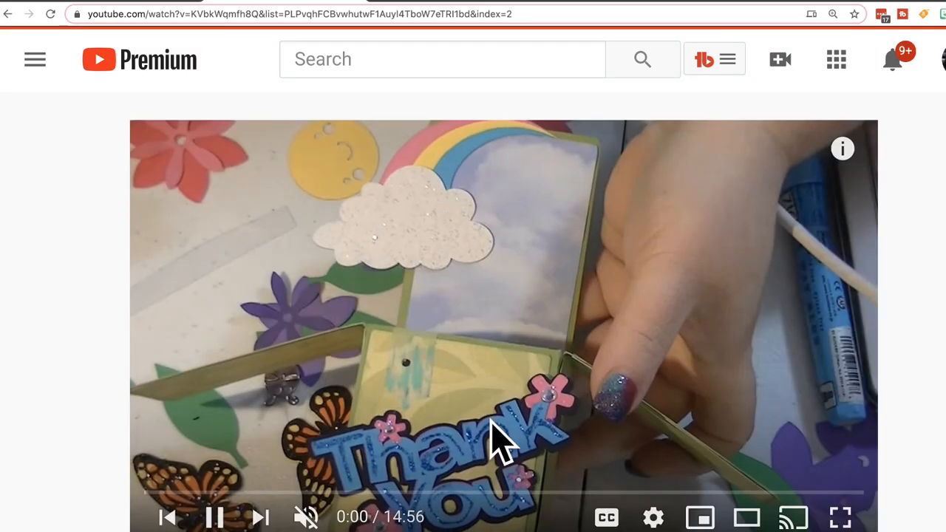
pyautogui.scroll(-3, 494, 438)
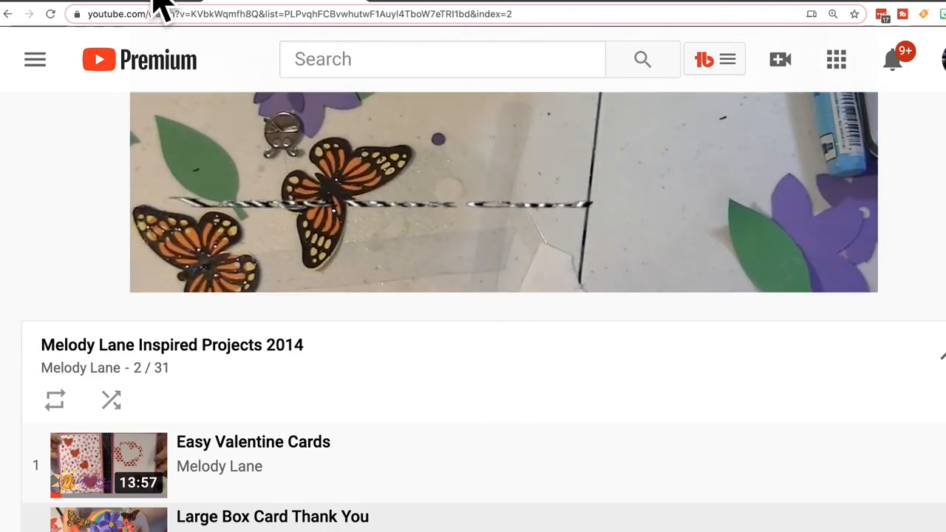
# - Pause the Large Box Card Thank You video and open melodylanedesigns.com in a new browser tab
pyautogui.click(312, 229)
pyautogui.scroll(2, 313, 229)
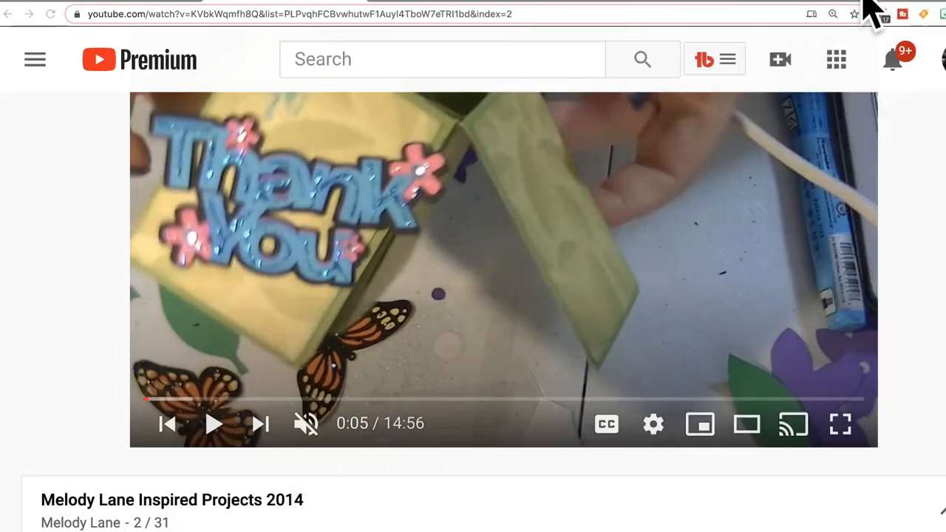
pyautogui.hotkey('ctrl', 't')
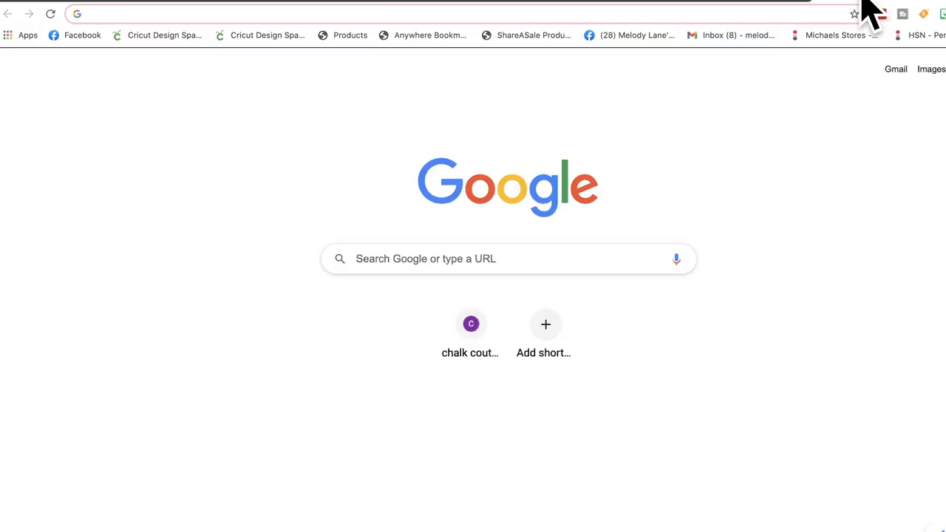
pyautogui.click(306, 14)
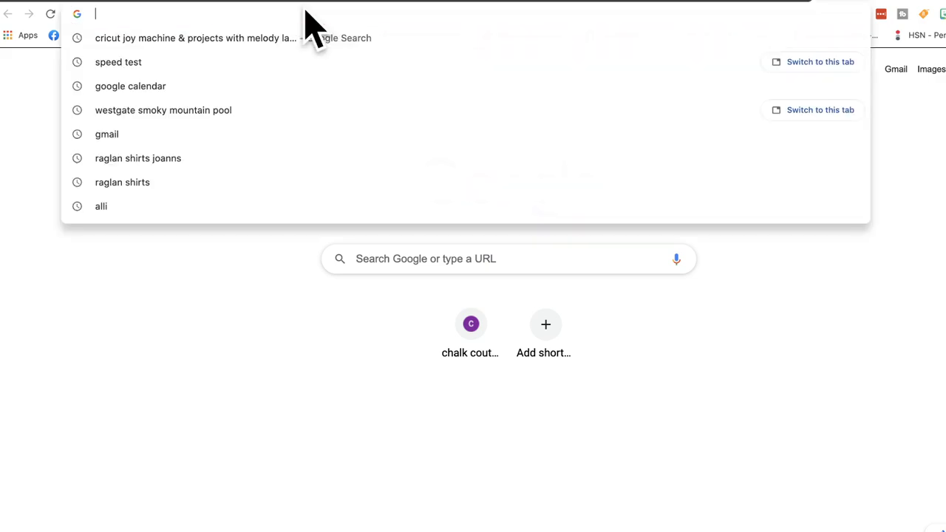
pyautogui.write('melos')
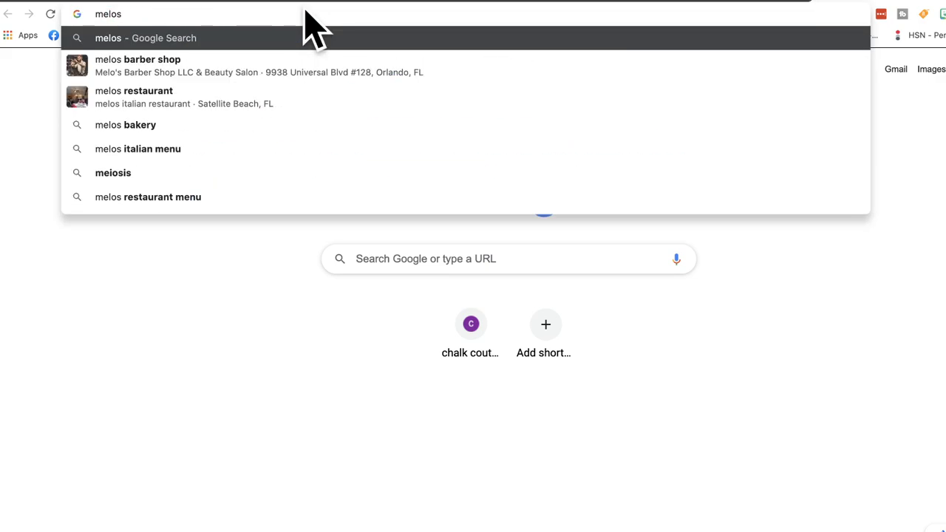
pyautogui.press('BackSpace')
pyautogui.write('dylan')
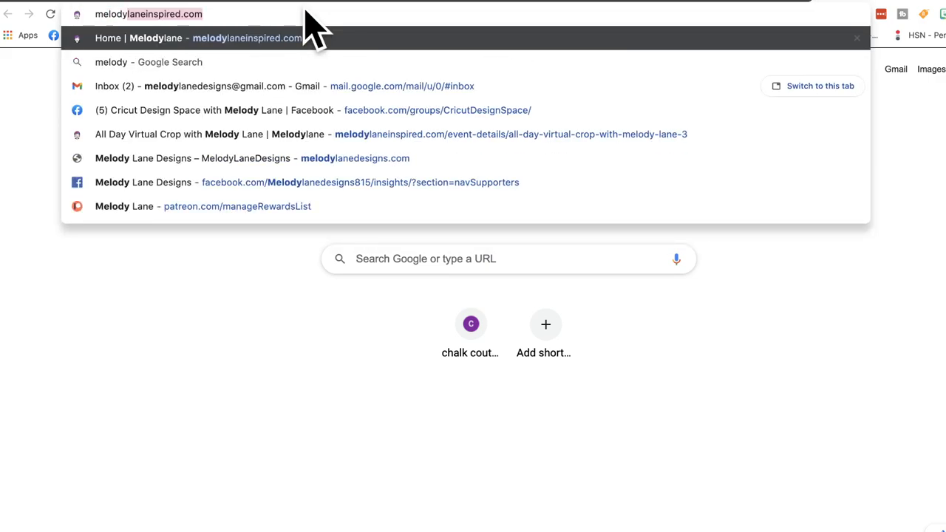
pyautogui.write('edesigns')
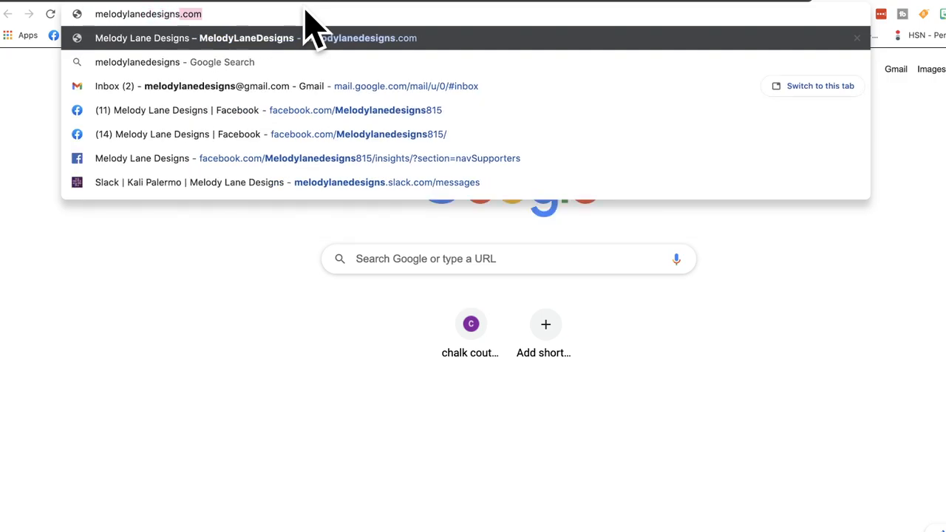
pyautogui.press('Return')
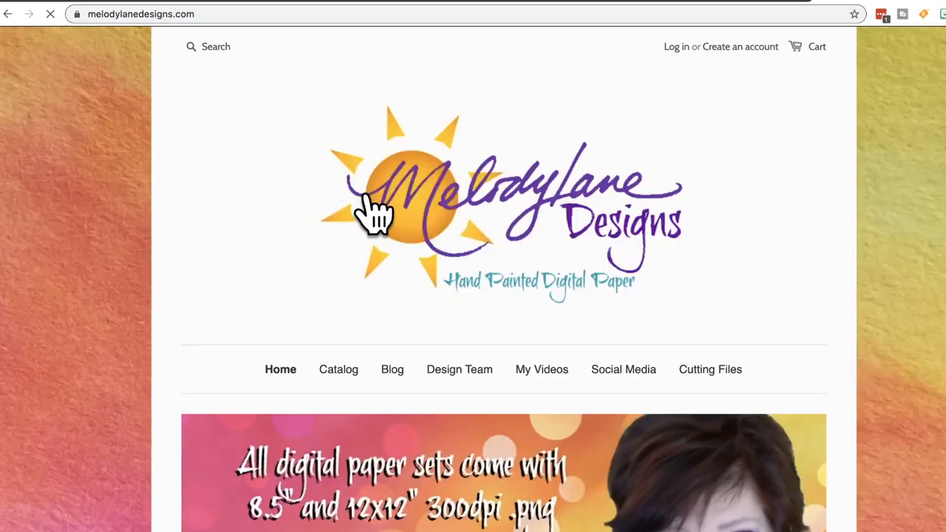
# - Look through the store's home page and open the Digital Paper Collection from its catalog
pyautogui.scroll(-4, 850, 366)
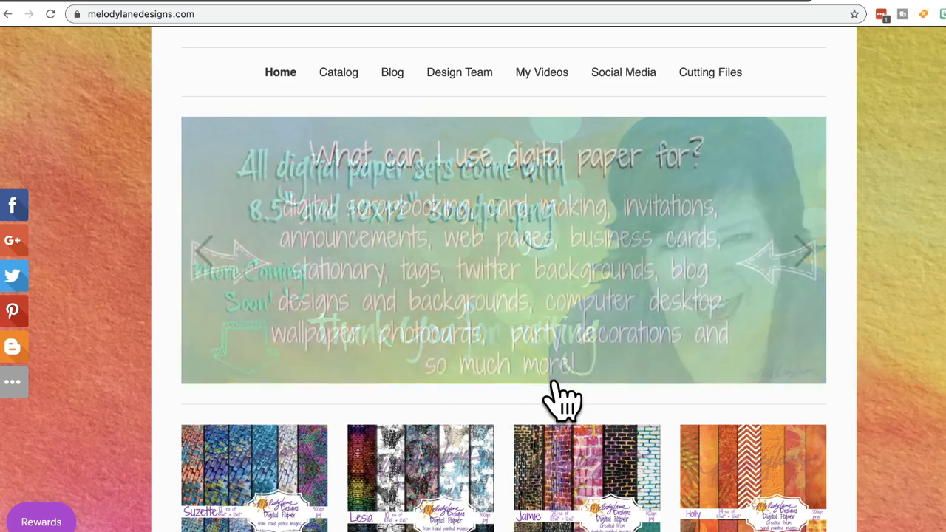
pyautogui.scroll(-1, 562, 399)
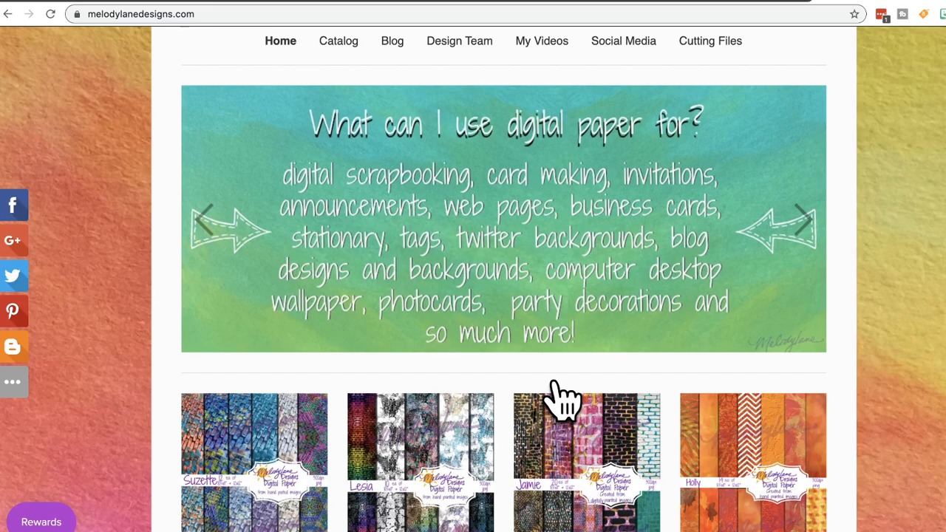
pyautogui.scroll(4, 564, 398)
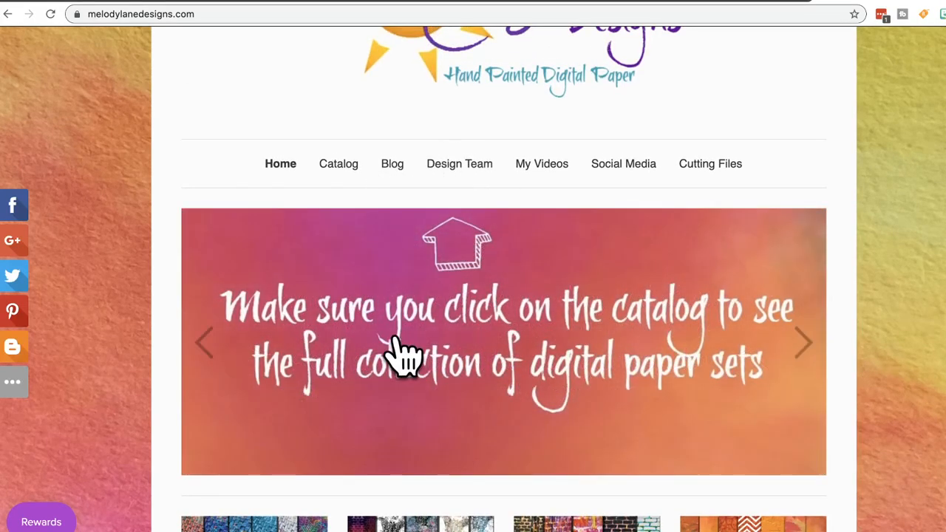
pyautogui.scroll(-15, 398, 340)
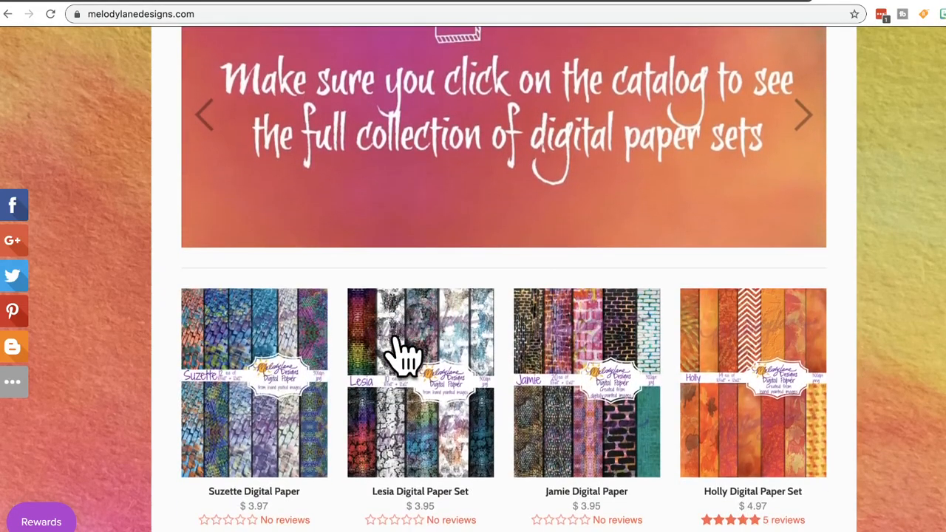
pyautogui.scroll(-5, 398, 355)
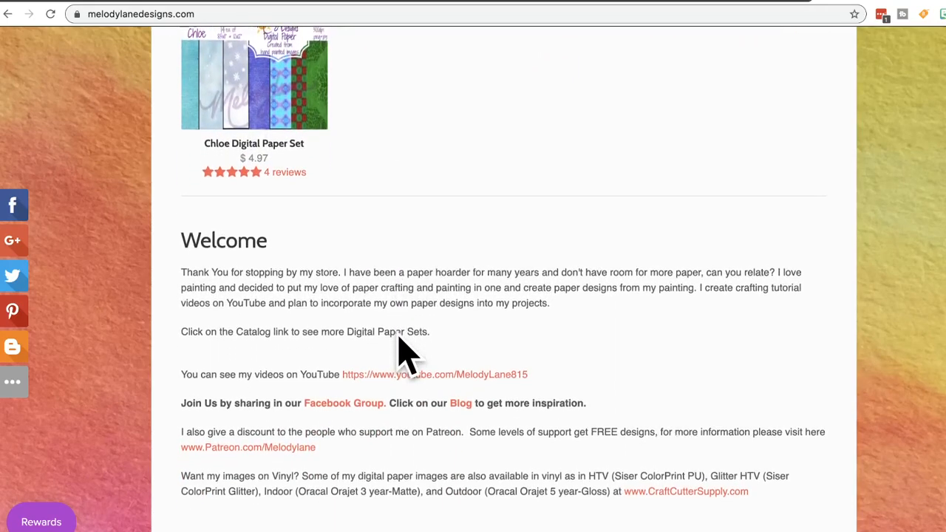
pyautogui.scroll(15, 397, 355)
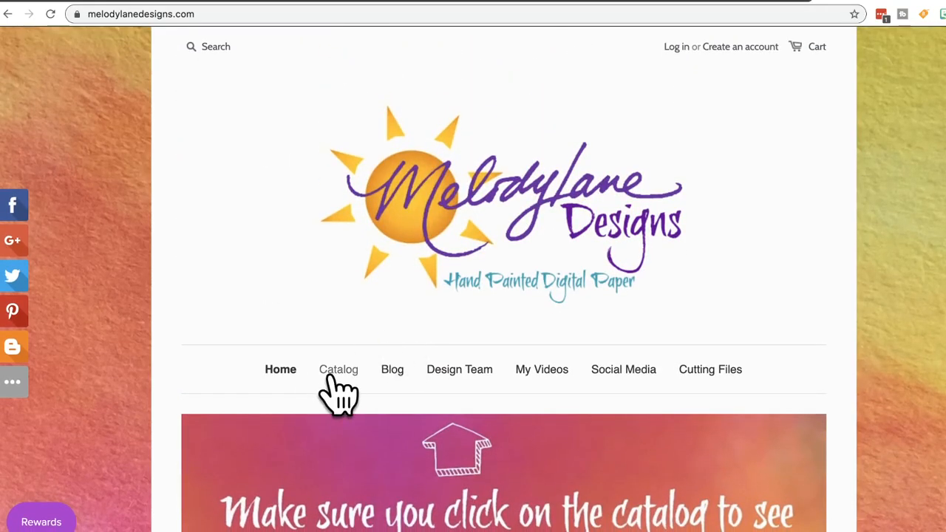
pyautogui.click(336, 371)
pyautogui.scroll(-5, 342, 387)
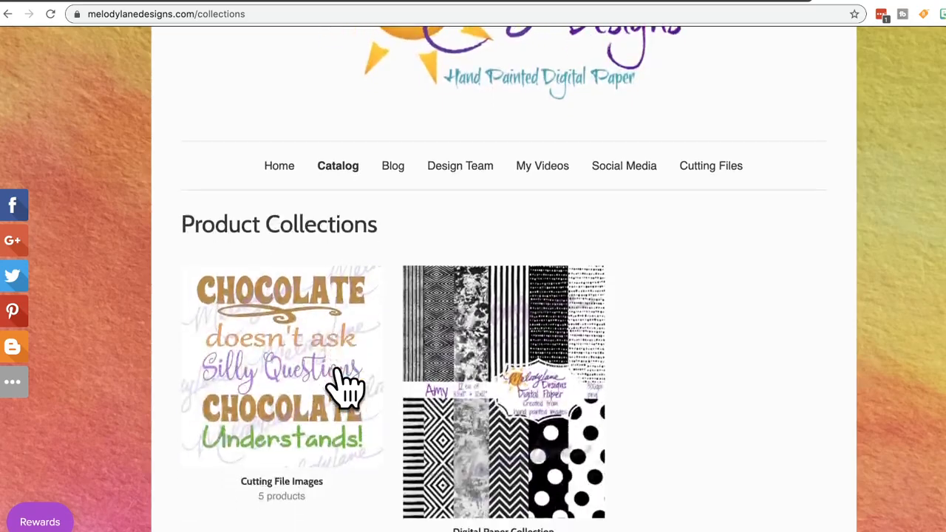
pyautogui.click(503, 437)
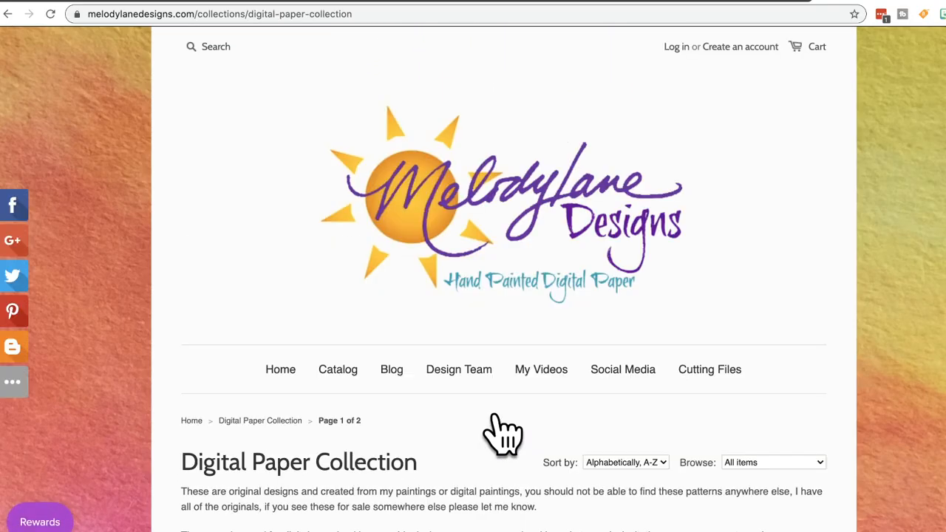
# - Find the Sample Digital Paper Set in the collection and open its product page
pyautogui.scroll(-5, 503, 432)
pyautogui.scroll(-10, 503, 432)
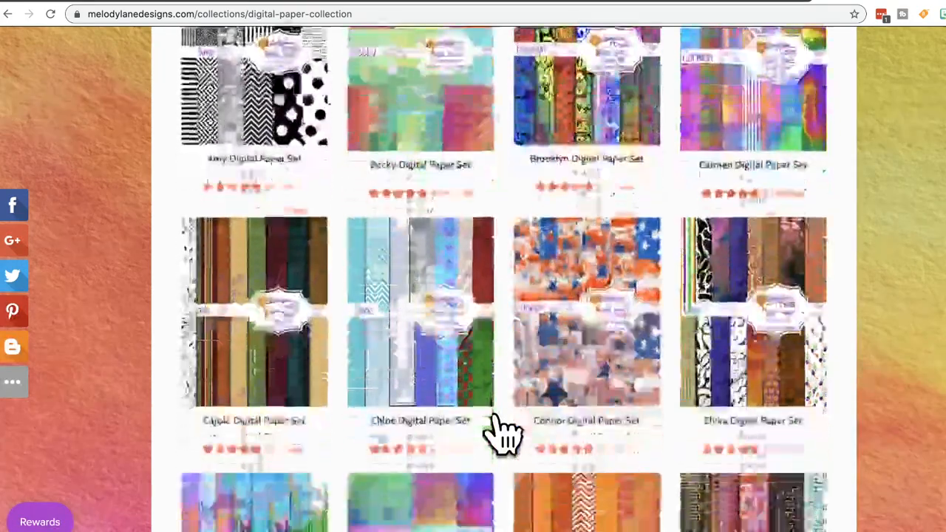
pyautogui.scroll(-6, 503, 436)
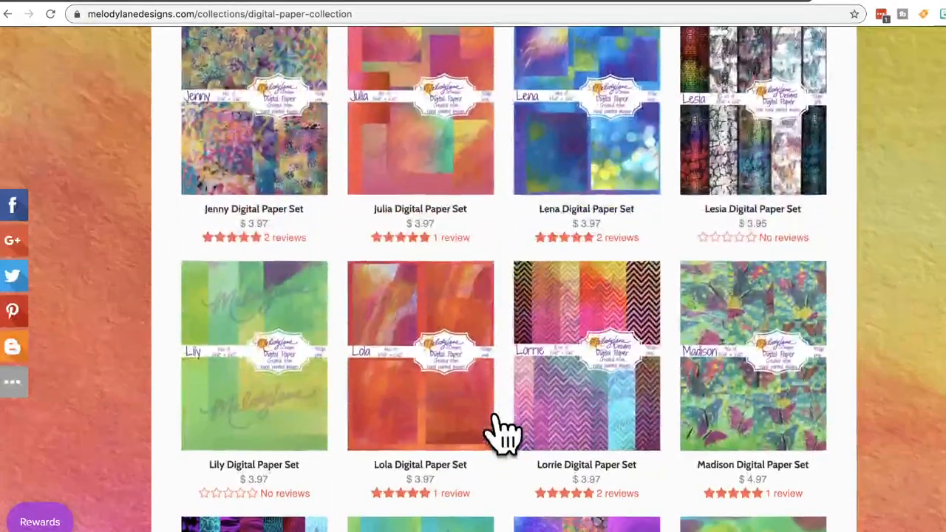
pyautogui.scroll(-3, 497, 420)
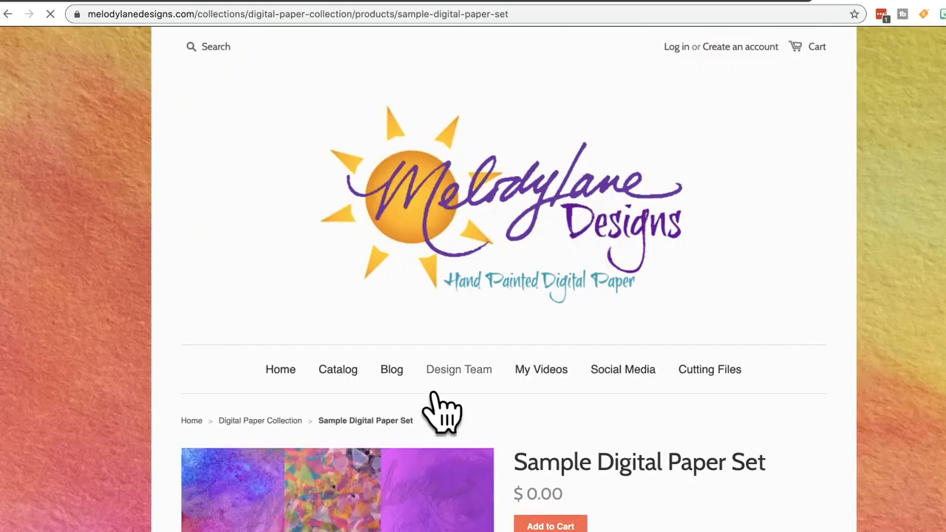
# - Examine the Sample Digital Paper Set's preview images, product description and customer reviews
pyautogui.scroll(-2, 440, 408)
pyautogui.scroll(-9, 440, 409)
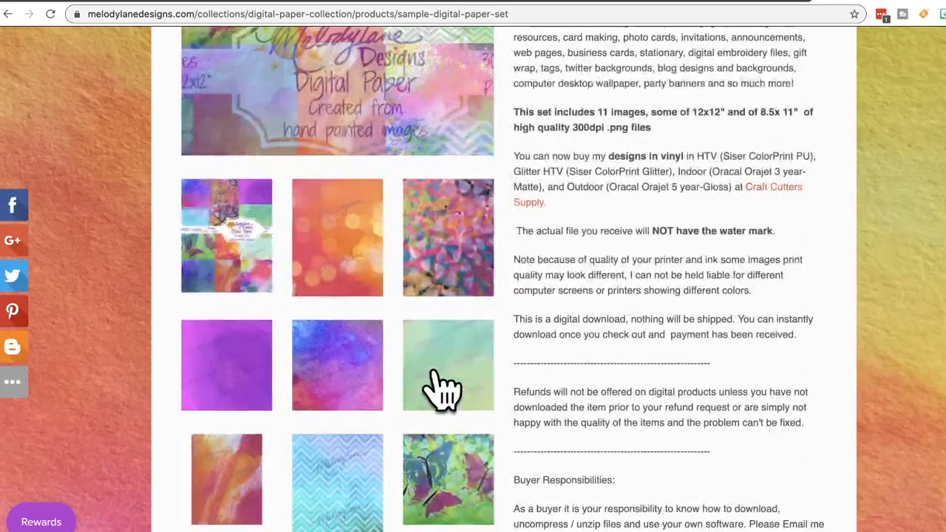
pyautogui.scroll(-3, 249, 456)
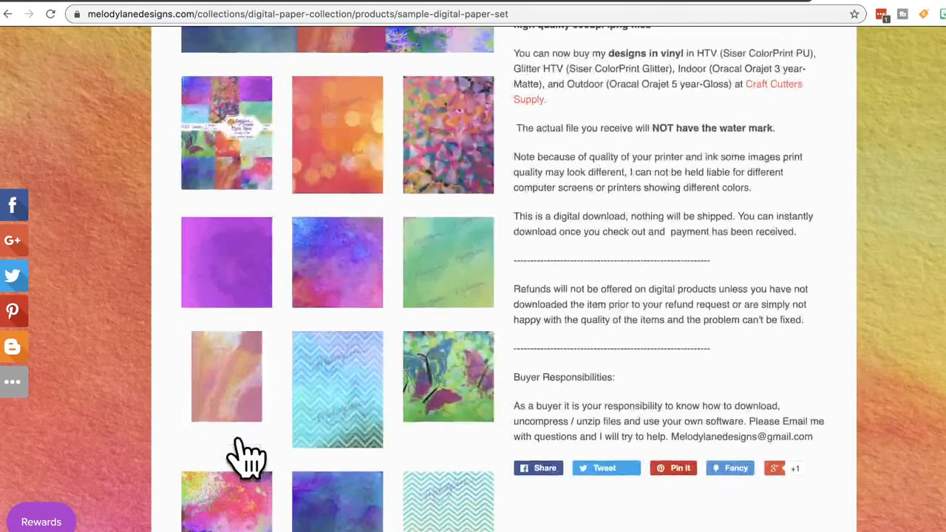
pyautogui.scroll(-4, 249, 489)
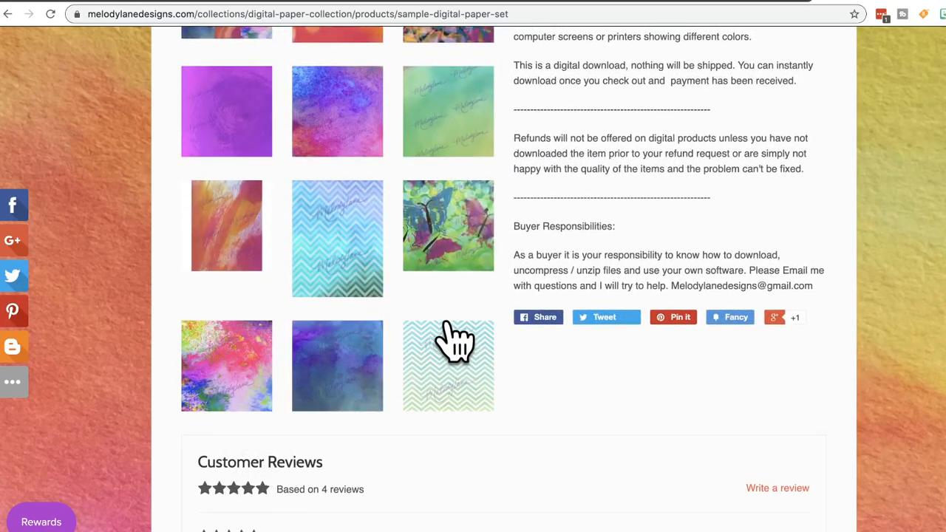
pyautogui.scroll(5, 290, 362)
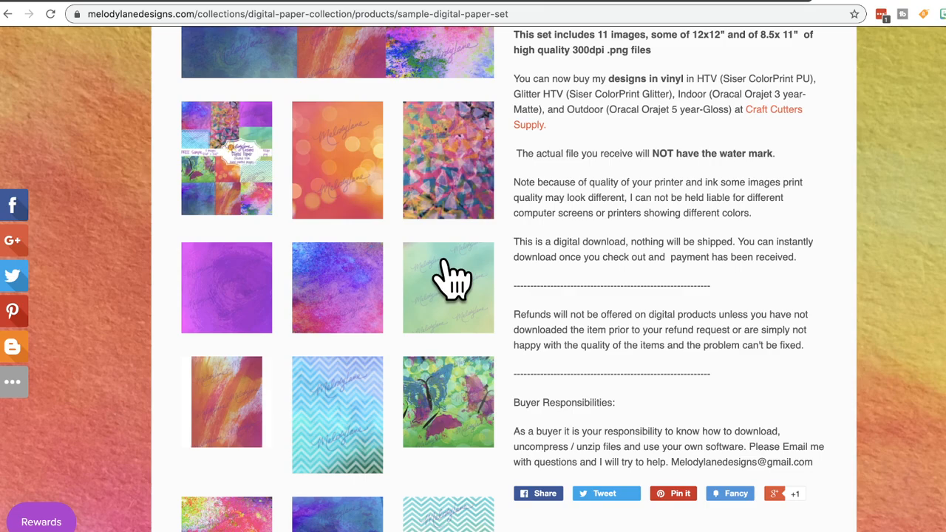
pyautogui.scroll(6, 452, 277)
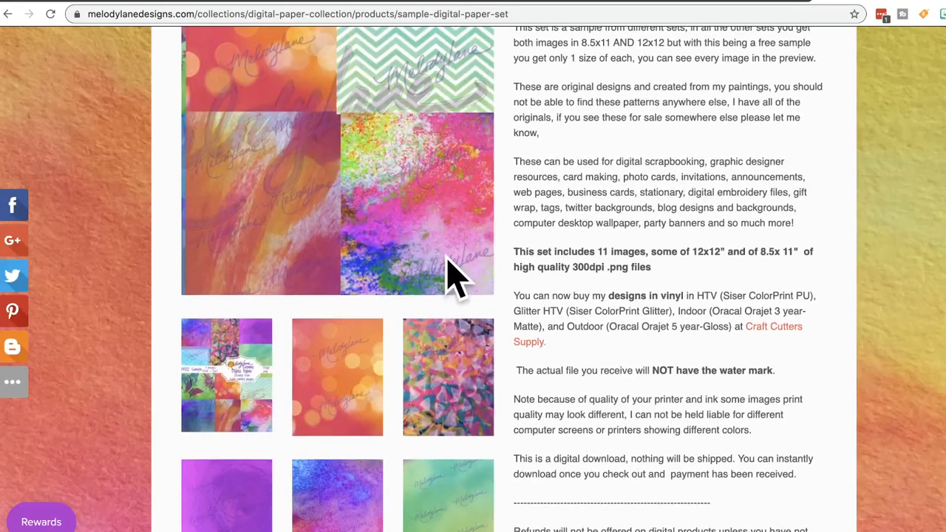
pyautogui.scroll(5, 452, 277)
pyautogui.scroll(-8, 452, 278)
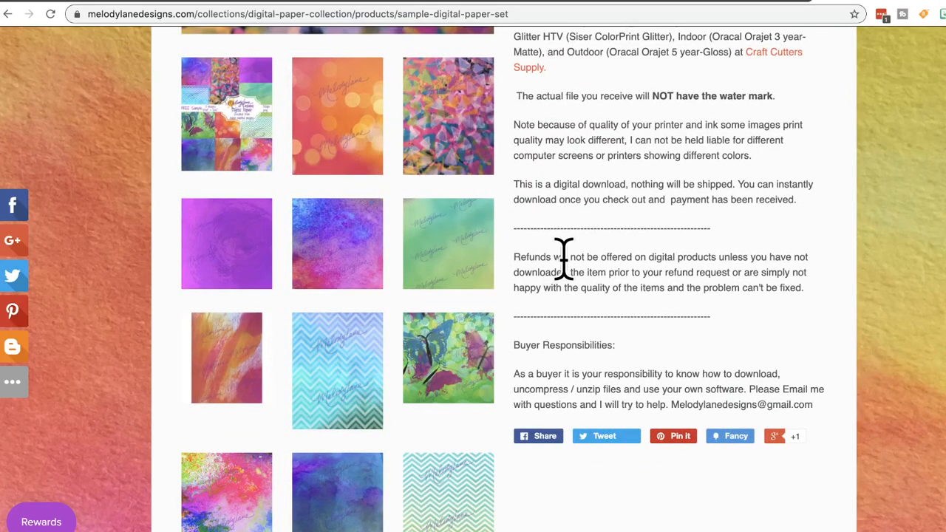
pyautogui.scroll(10, 564, 257)
pyautogui.scroll(-15, 564, 258)
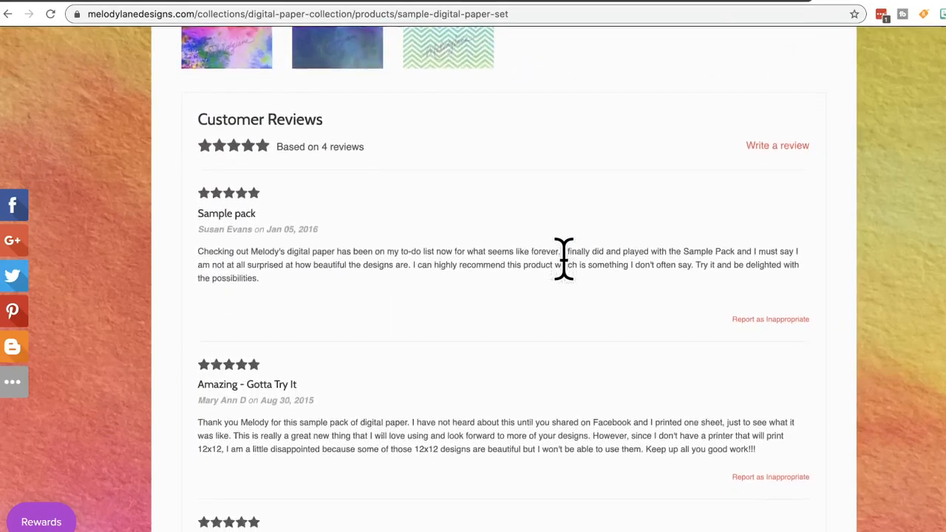